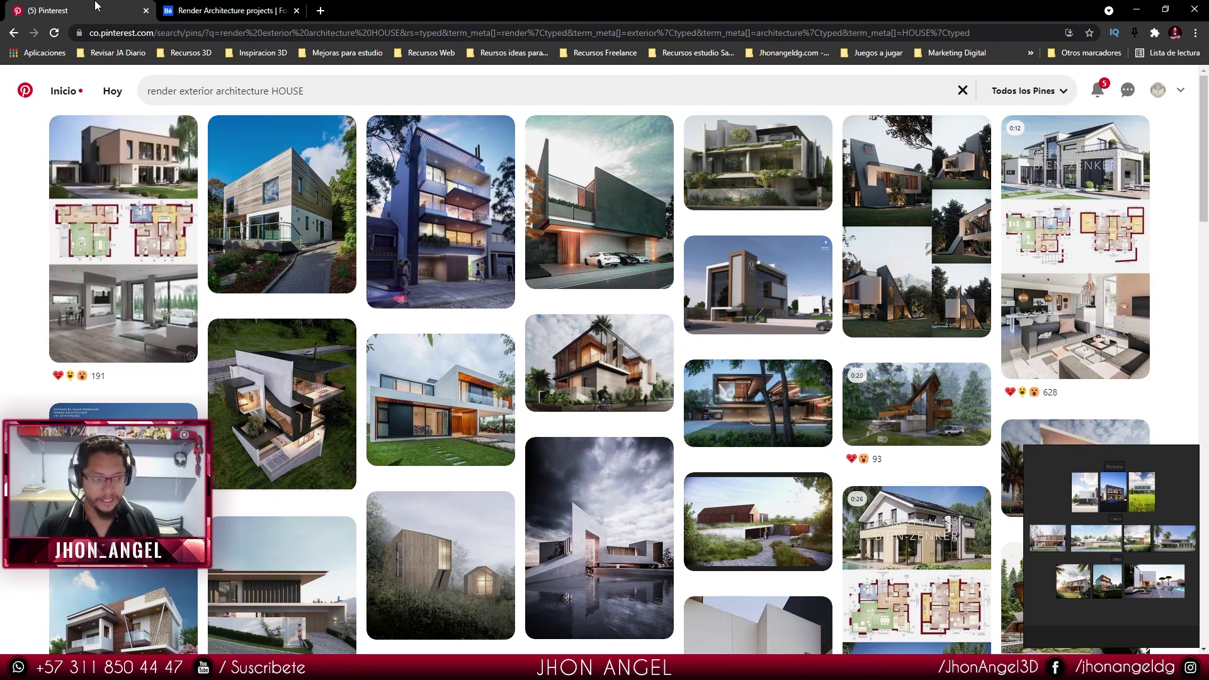
# - Browse the Pinterest results for exterior house renders, looking over how the surroundings are composed
pyautogui.scroll(-1, 504, 308)
pyautogui.scroll(-3, 504, 308)
pyautogui.scroll(-3, 505, 308)
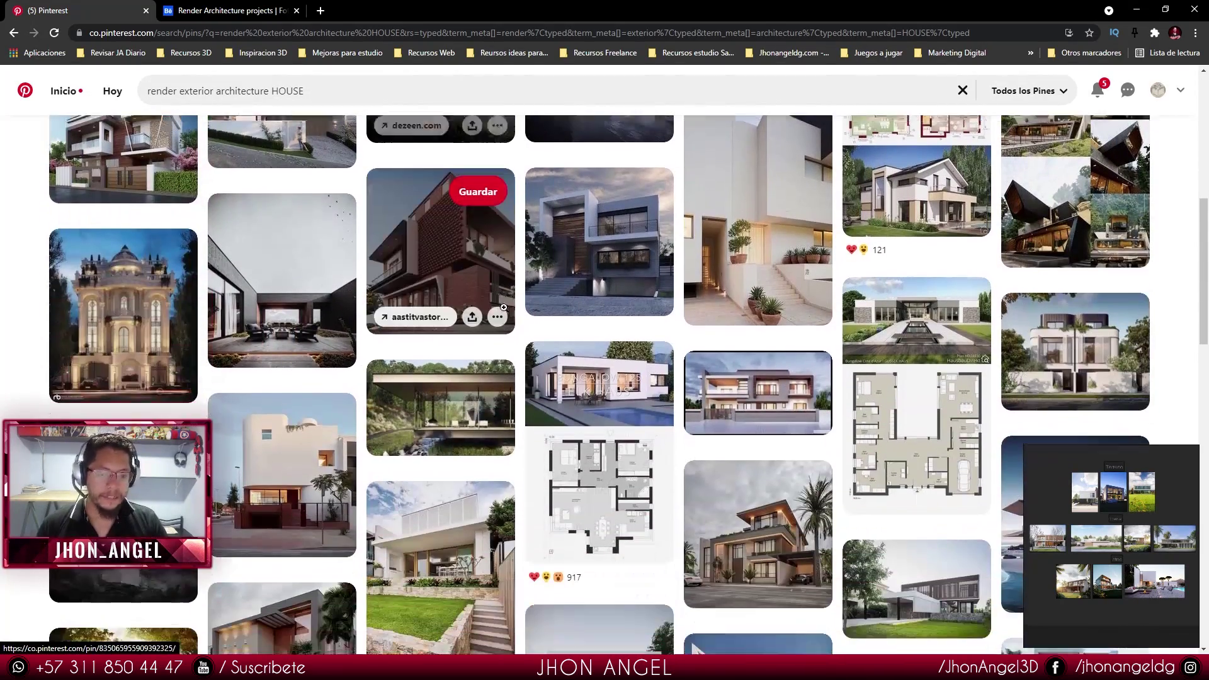
pyautogui.scroll(-3, 504, 308)
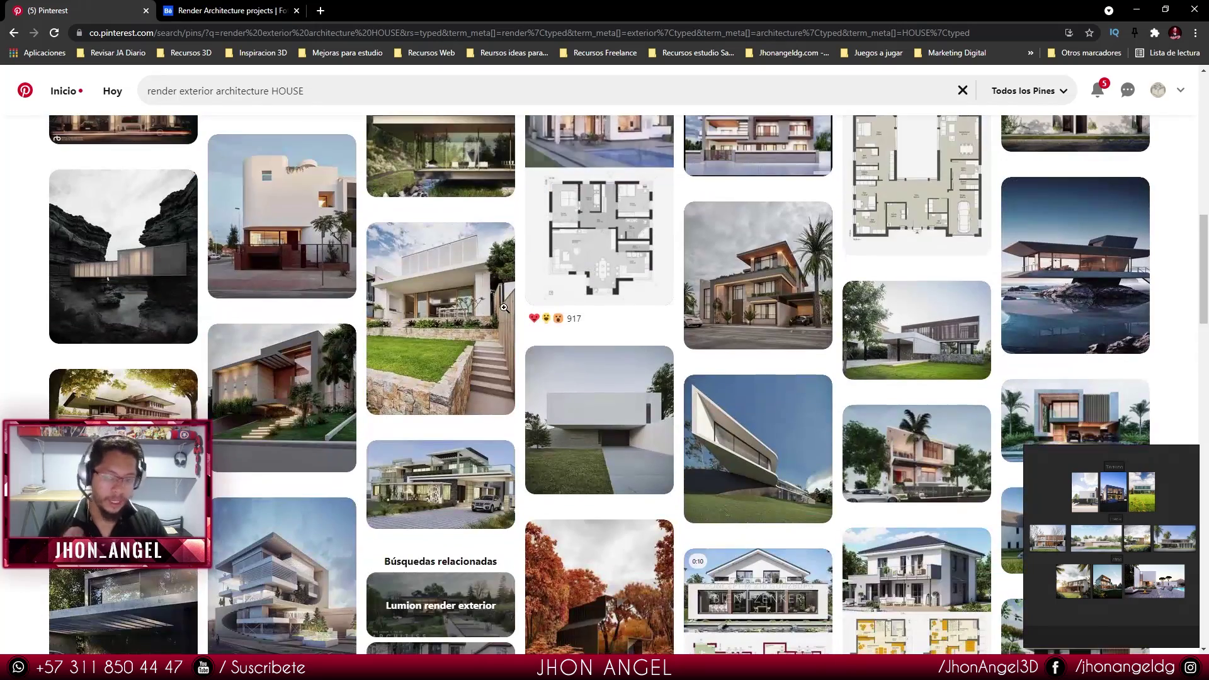
# - Switch to the Behance render architecture results and browse the exterior projects for references
pyautogui.click(255, 10)
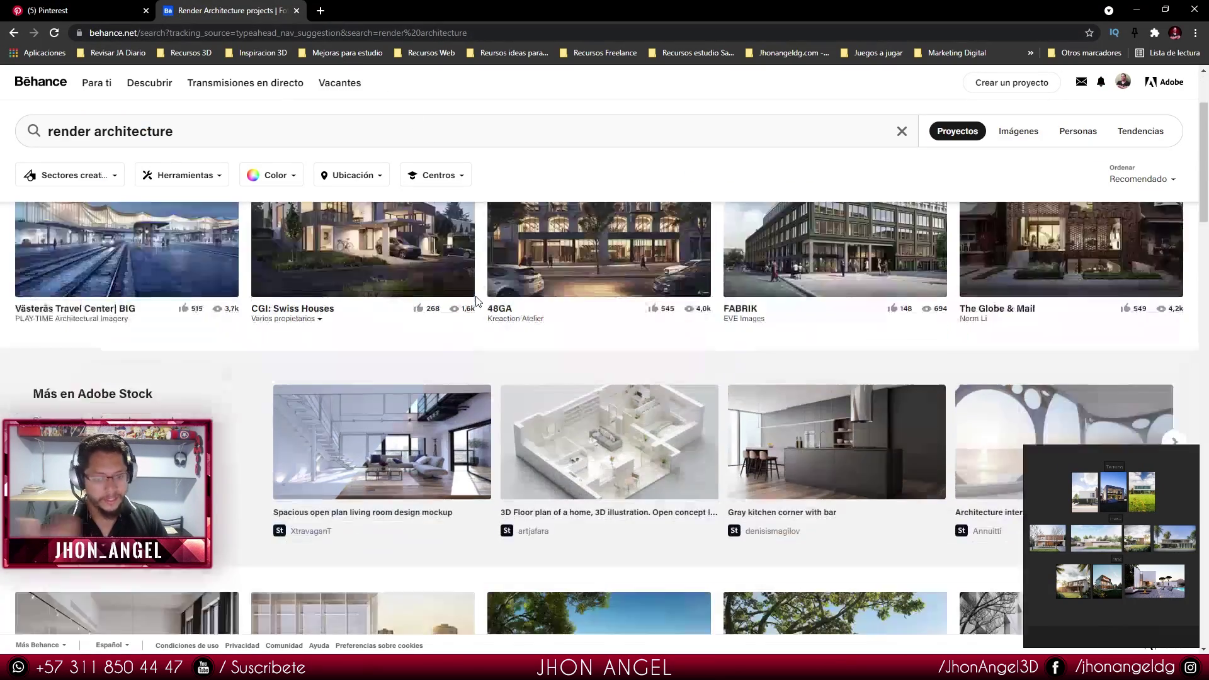
pyautogui.scroll(-4, 476, 303)
pyautogui.scroll(-3, 476, 303)
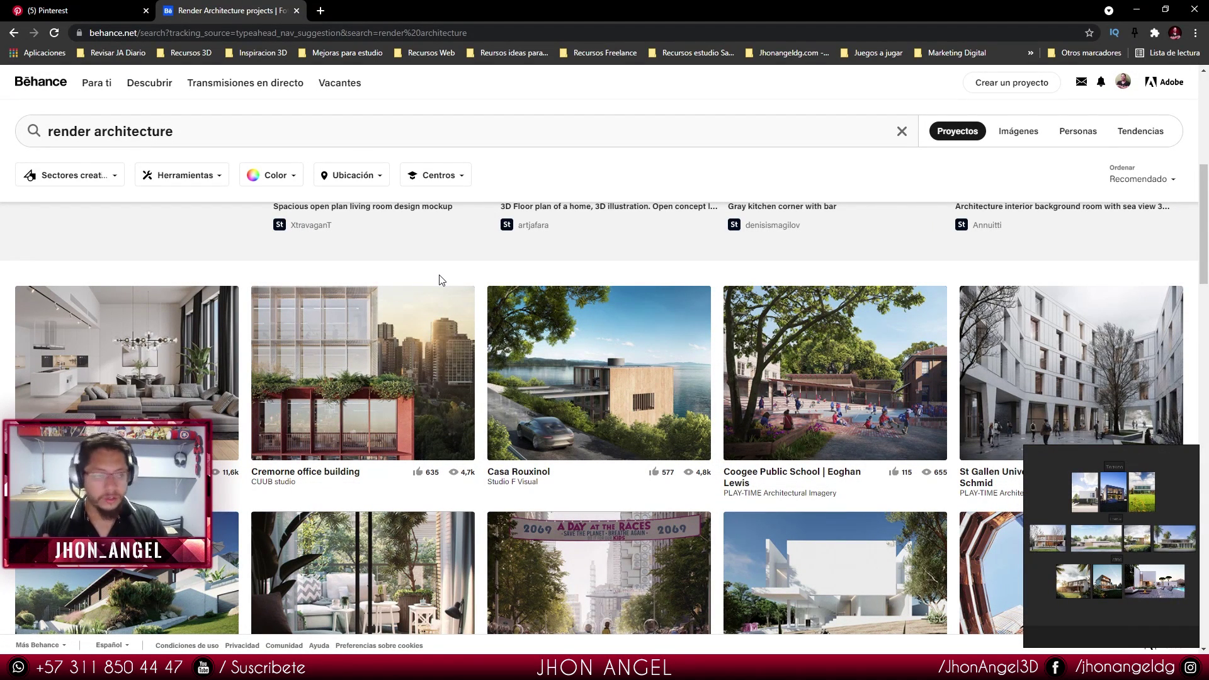
pyautogui.scroll(-5, 441, 280)
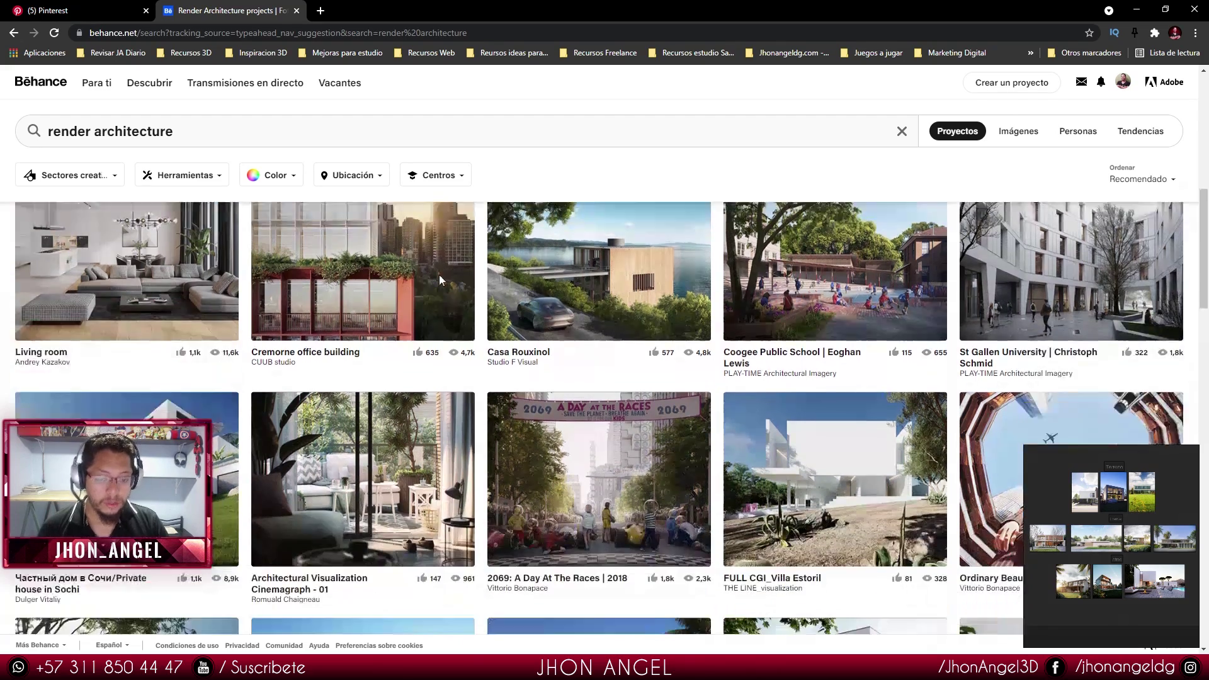
pyautogui.scroll(-1, 441, 280)
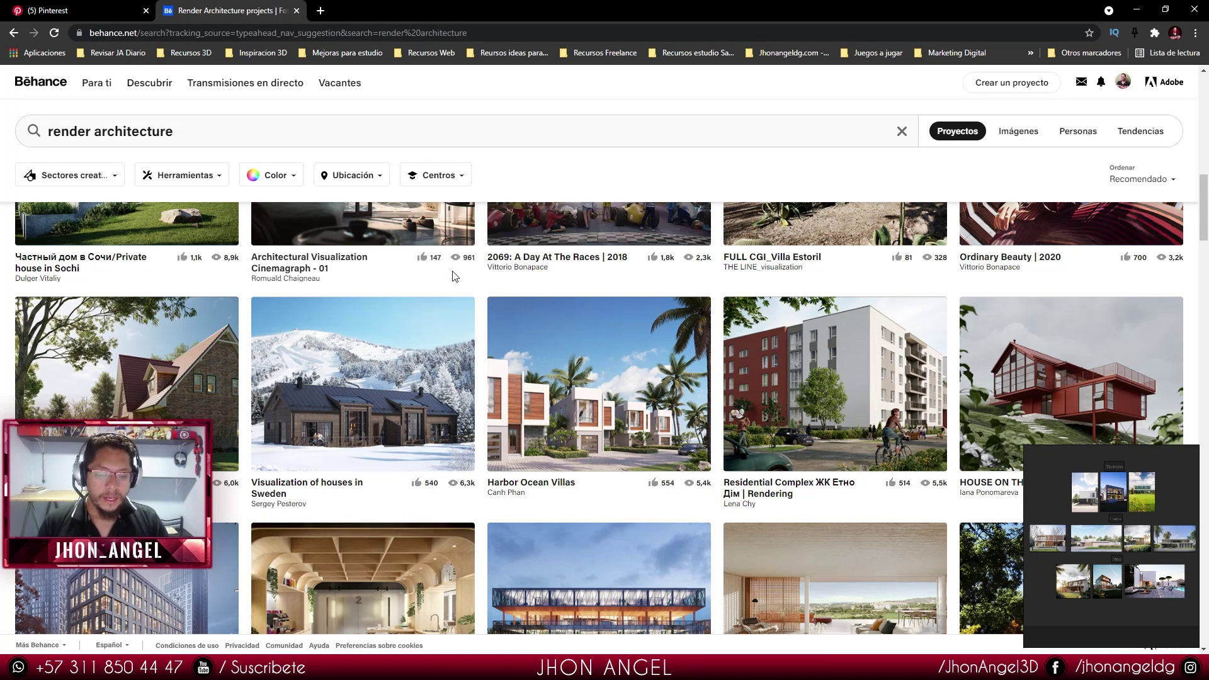
# - Switch to 3ds Max, enlarge the floating reference board and place it over the middle of the viewport
pyautogui.click(1136, 10)
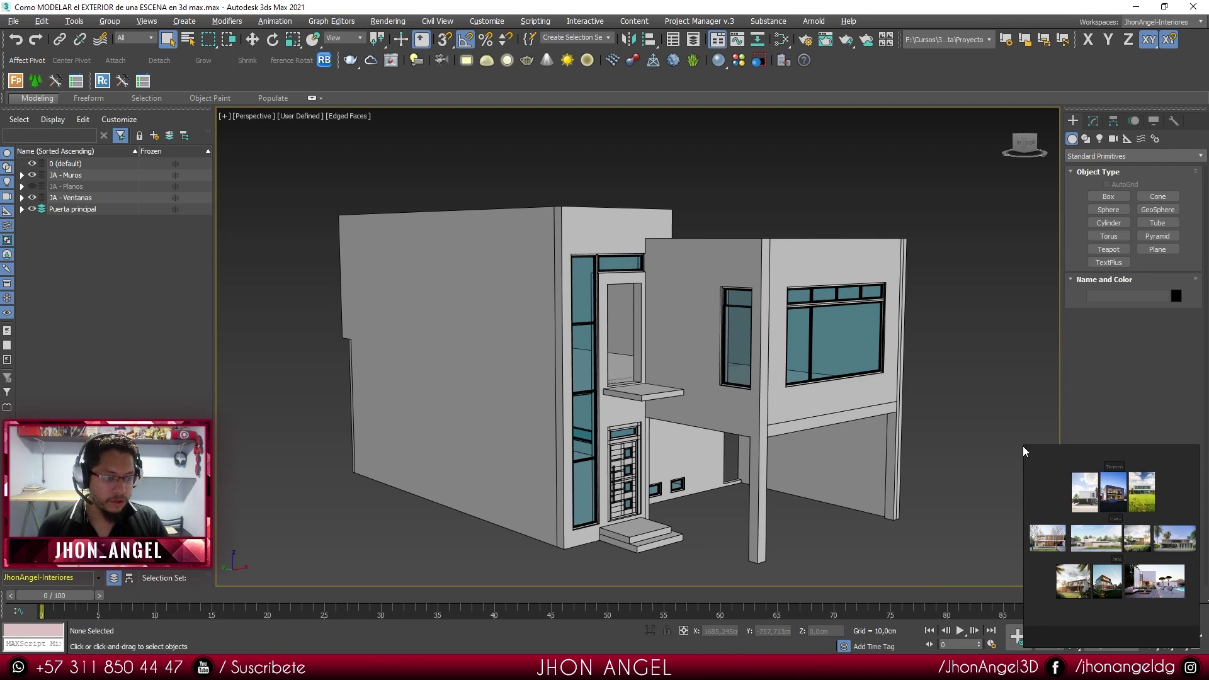
pyautogui.moveTo(1024, 449); pyautogui.dragTo(783, 202)
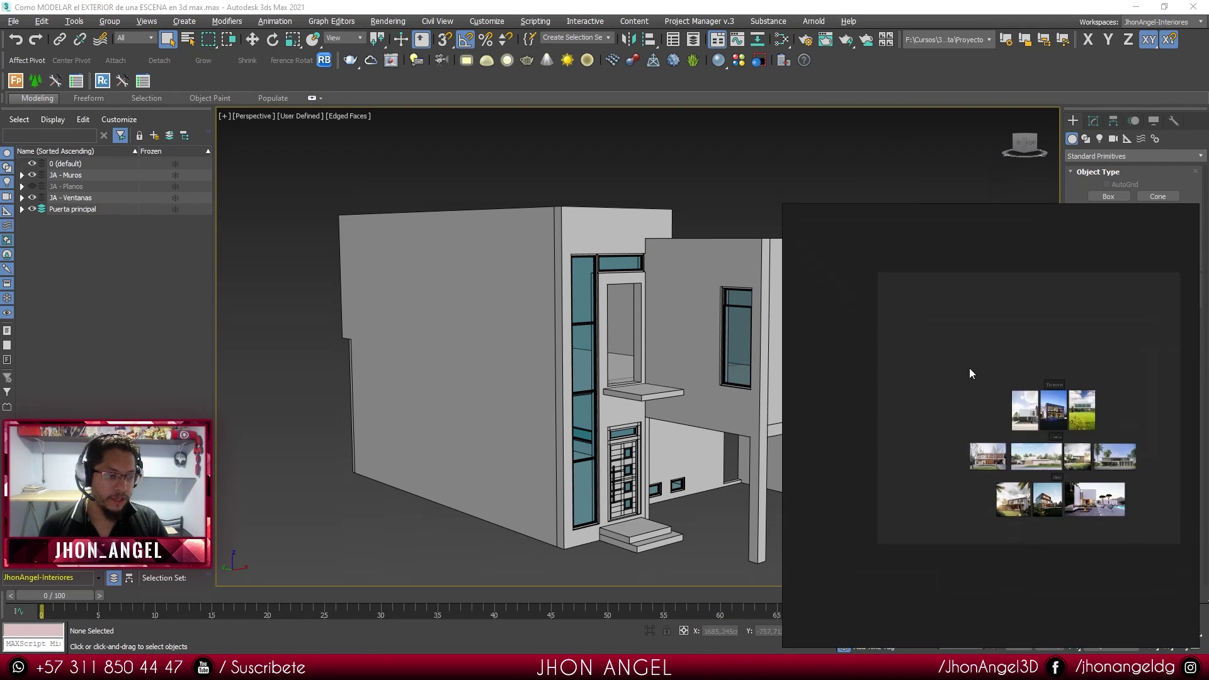
pyautogui.scroll(5, 1008, 359)
pyautogui.moveTo(1002, 365)
pyautogui.mouseDown(button='middle')
pyautogui.moveTo(1037, 354)
pyautogui.moveTo(1022, 357)
pyautogui.mouseUp(button='middle')
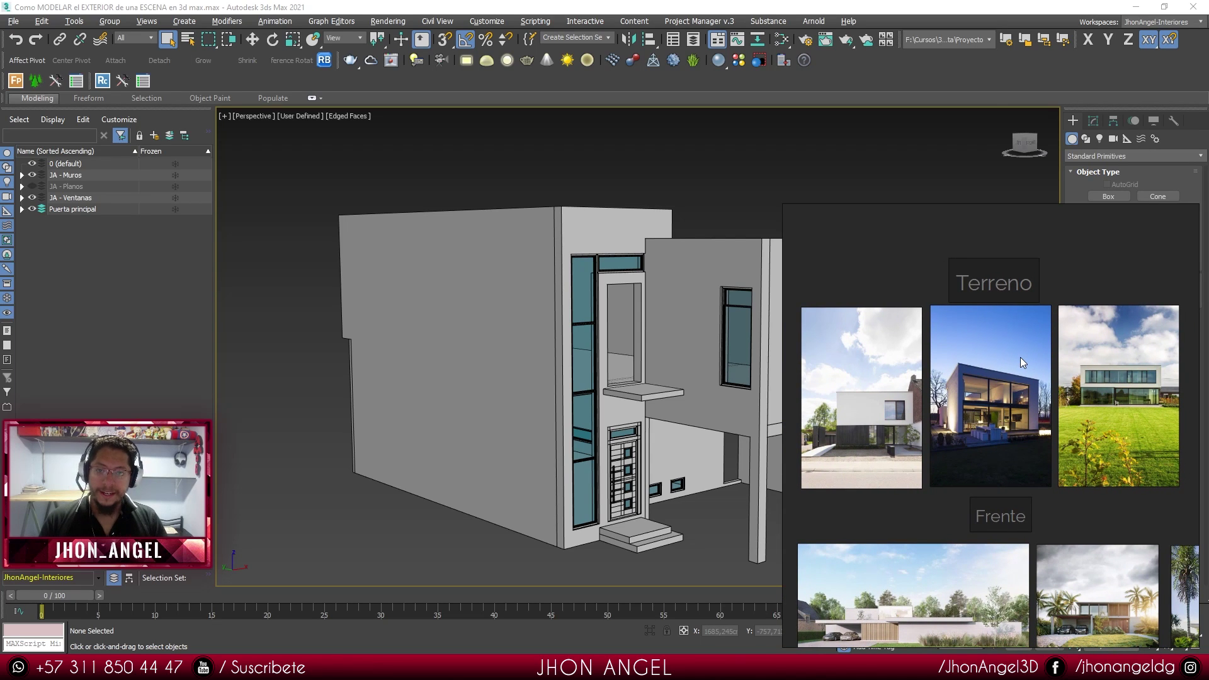
pyautogui.moveTo(861, 260); pyautogui.dragTo(483, 184)
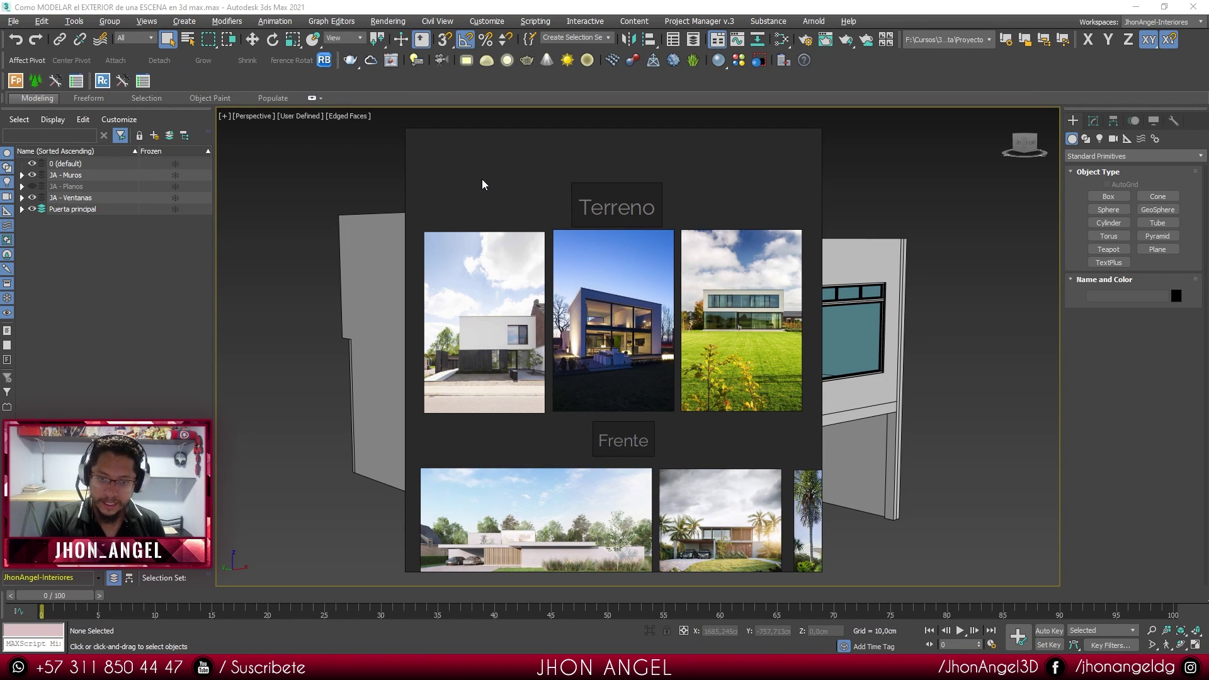
# - Examine the three Terreno reference photos on the board for the terrain, pavement and lawn around each house
pyautogui.scroll(-4, 483, 184)
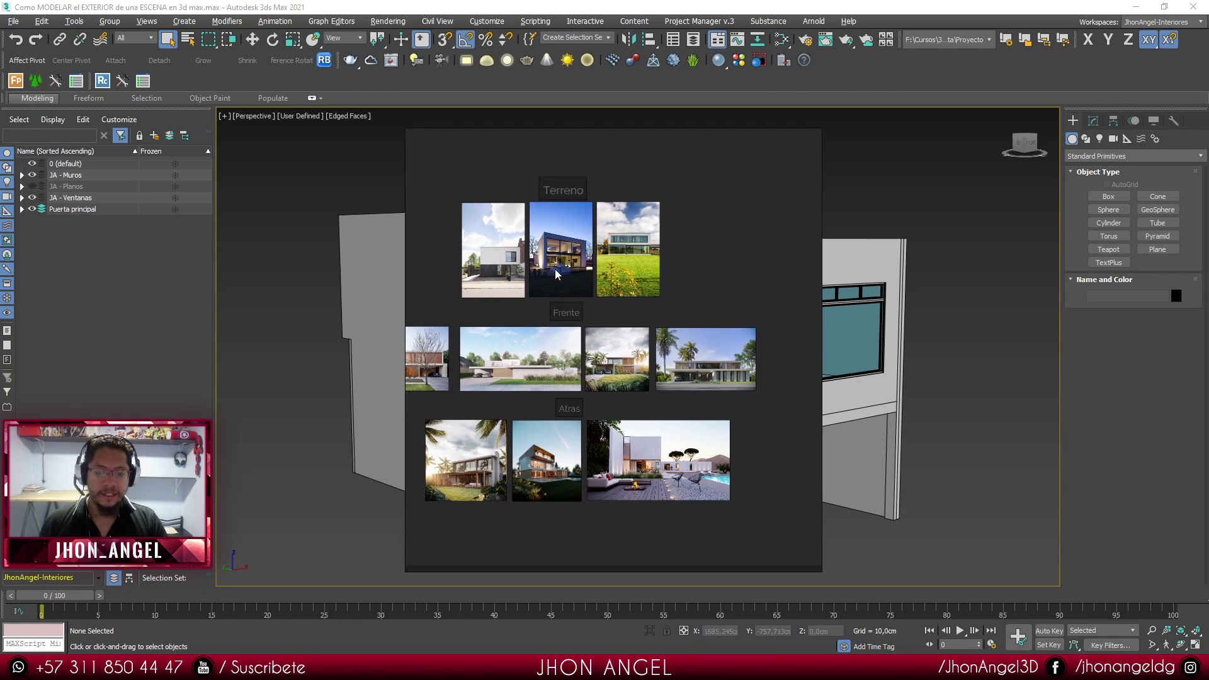
pyautogui.moveTo(556, 274); pyautogui.dragTo(615, 309, button='middle')
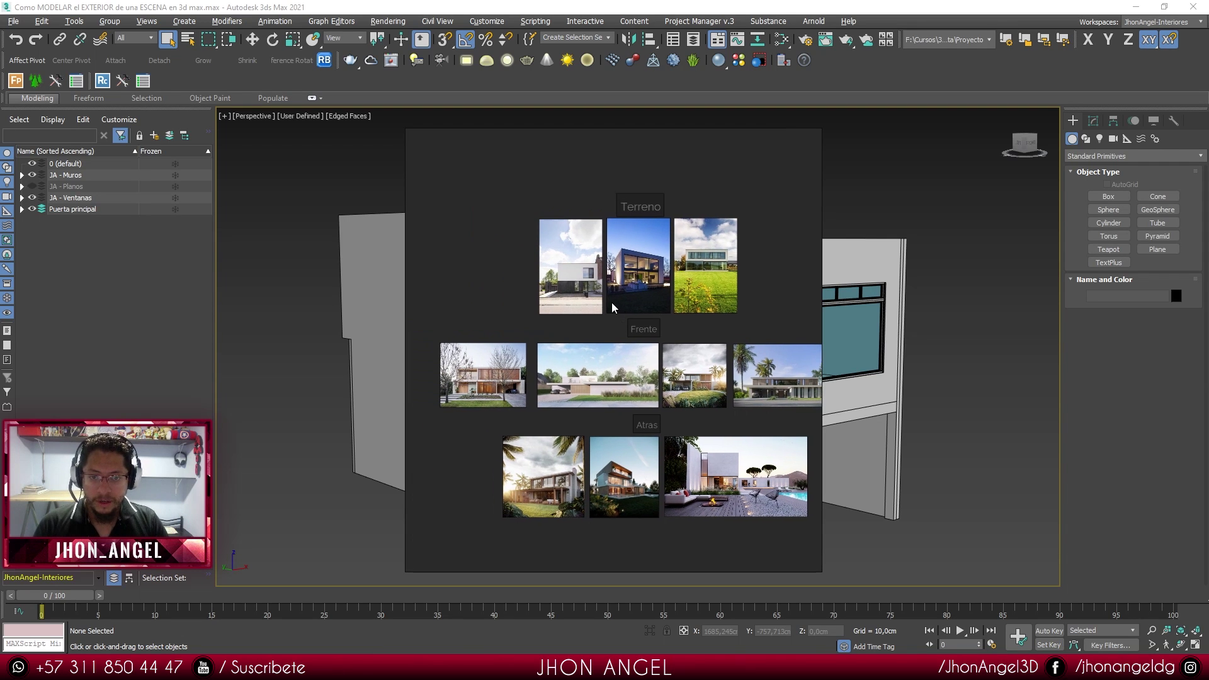
pyautogui.scroll(5, 620, 233)
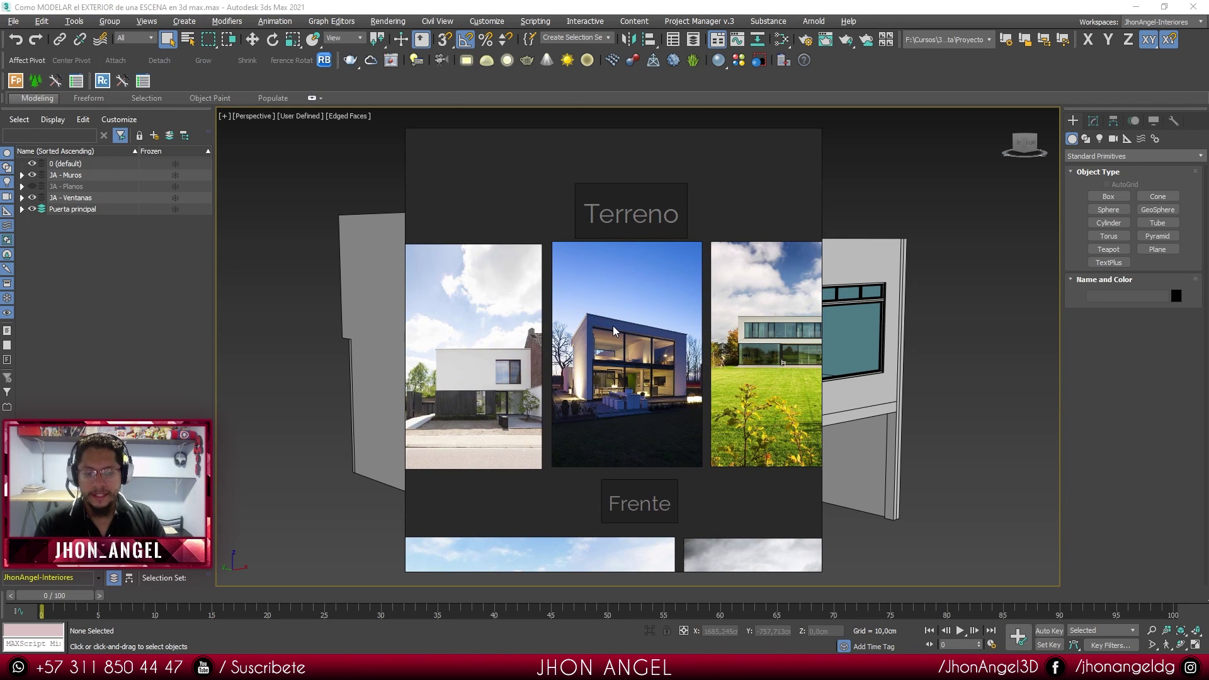
pyautogui.scroll(-1, 629, 341)
pyautogui.moveTo(630, 341); pyautogui.dragTo(658, 306, button='middle')
pyautogui.scroll(4, 476, 380)
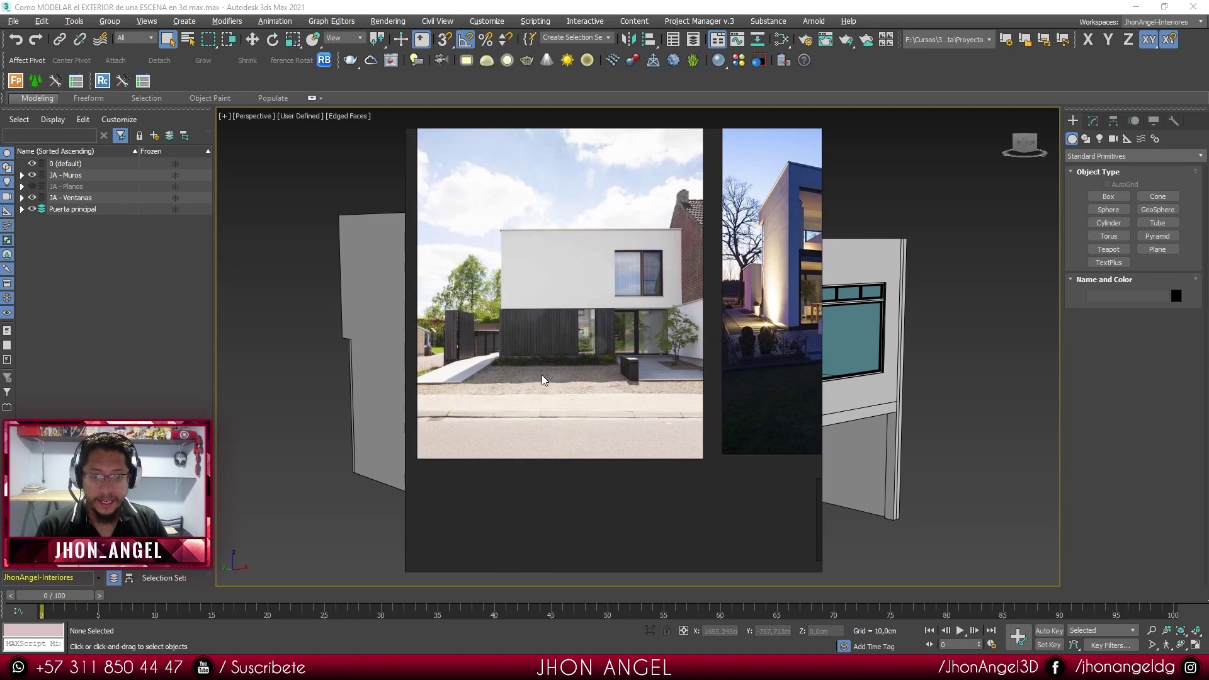
pyautogui.moveTo(544, 376); pyautogui.dragTo(560, 479, button='middle')
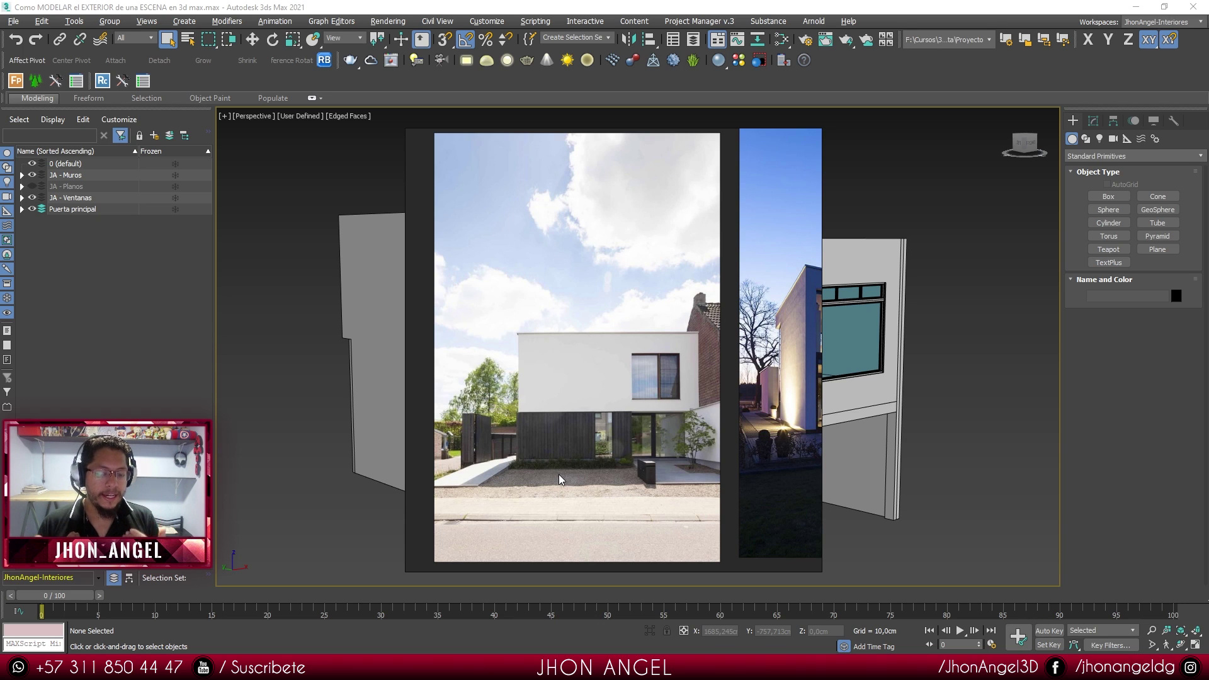
pyautogui.scroll(-3, 562, 473)
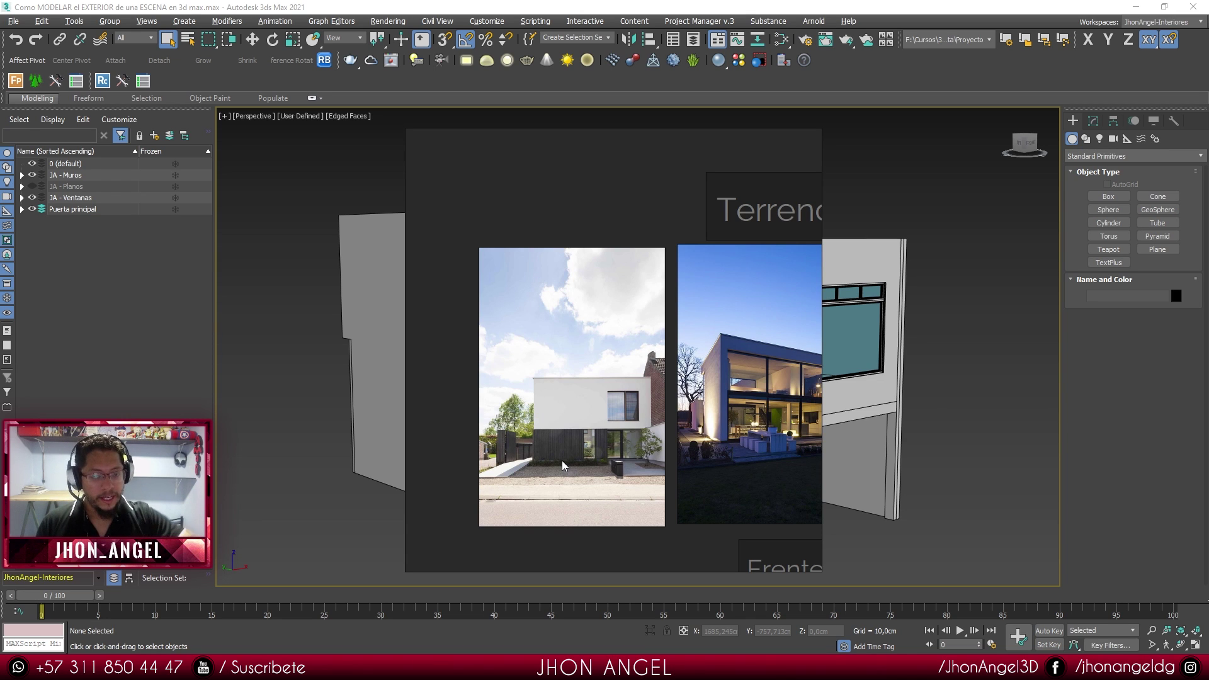
pyautogui.moveTo(569, 460); pyautogui.dragTo(415, 432, button='middle')
pyautogui.moveTo(773, 396); pyautogui.dragTo(673, 414, button='middle')
pyautogui.hscroll(1, 757, 419)
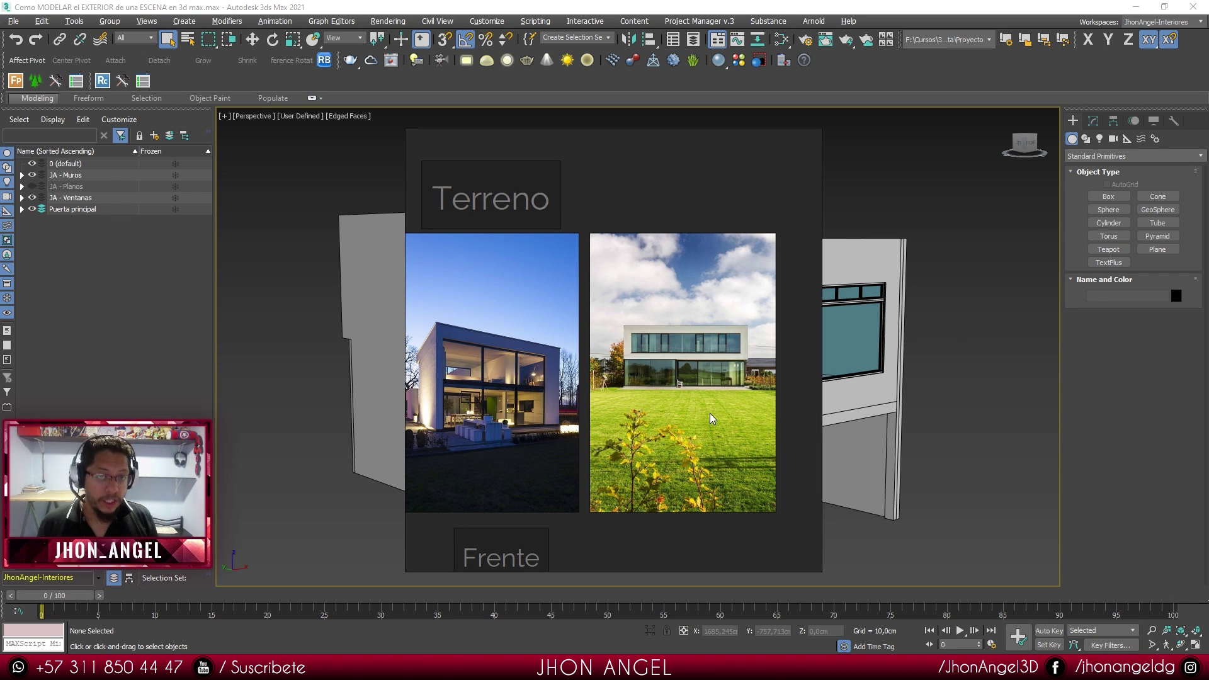
# - Examine the first two Frente references for front steps, planting beds, trees and driveways
pyautogui.scroll(-2, 712, 419)
pyautogui.moveTo(581, 512); pyautogui.dragTo(615, 313, button='middle')
pyautogui.moveTo(462, 346); pyautogui.dragTo(715, 308, button='middle')
pyautogui.scroll(1, 511, 380)
pyautogui.scroll(2, 510, 378)
pyautogui.scroll(-1, 463, 376)
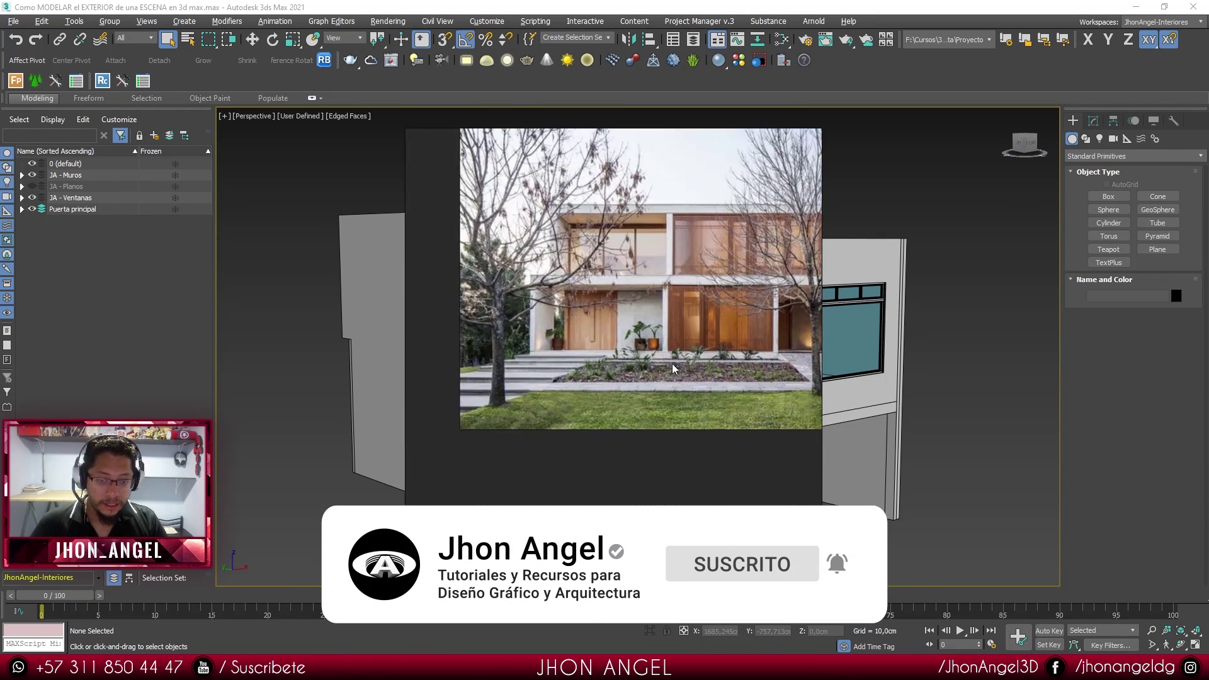
pyautogui.scroll(1, 516, 384)
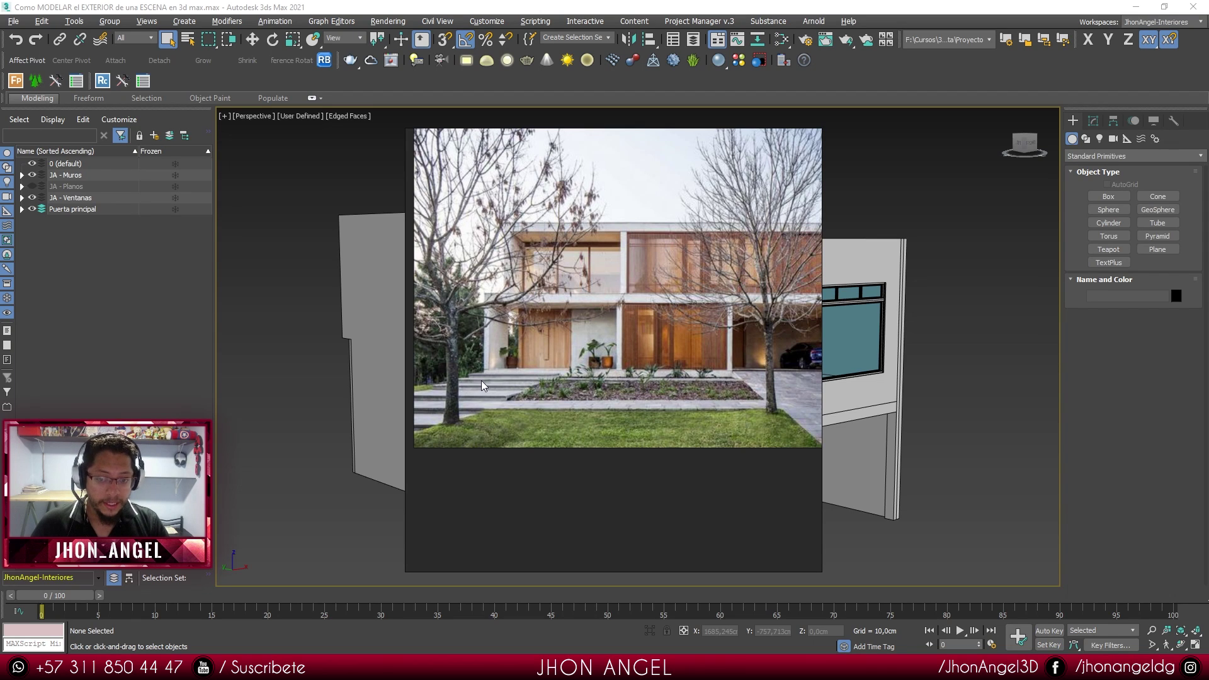
pyautogui.moveTo(744, 380); pyautogui.dragTo(576, 367, button='middle')
pyautogui.moveTo(629, 333); pyautogui.dragTo(561, 331, button='middle')
pyautogui.hscroll(3, 562, 356)
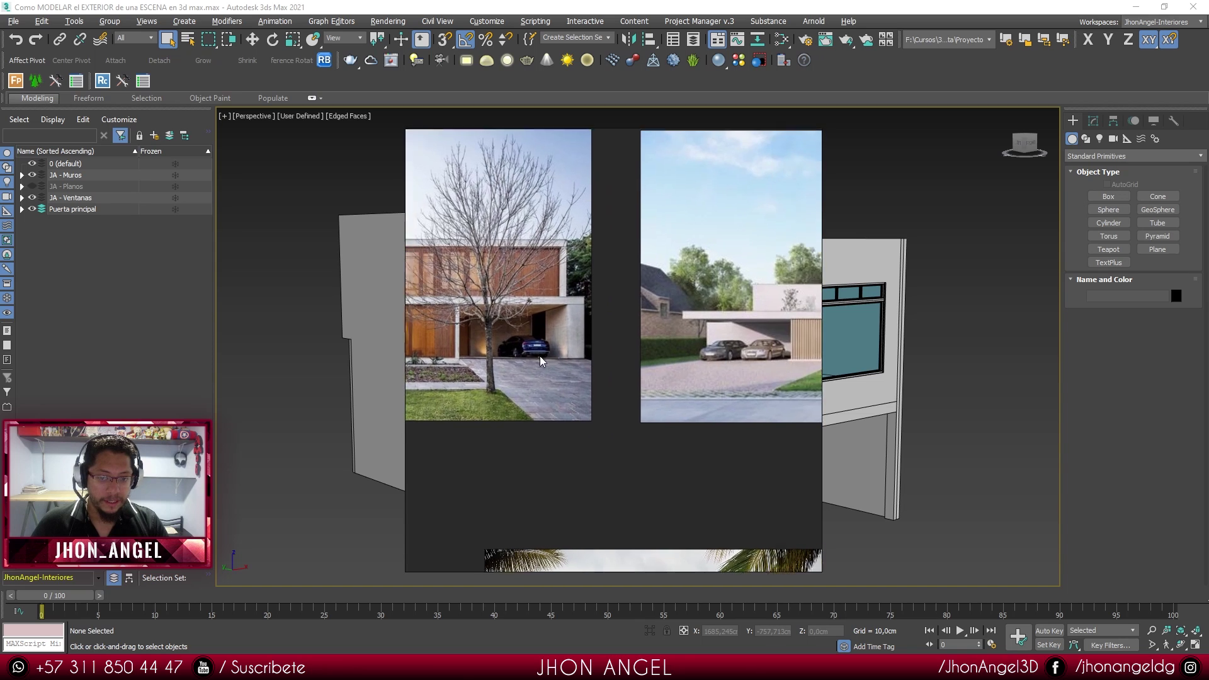
pyautogui.hscroll(2, 630, 359)
pyautogui.moveTo(629, 355); pyautogui.dragTo(489, 352, button='middle')
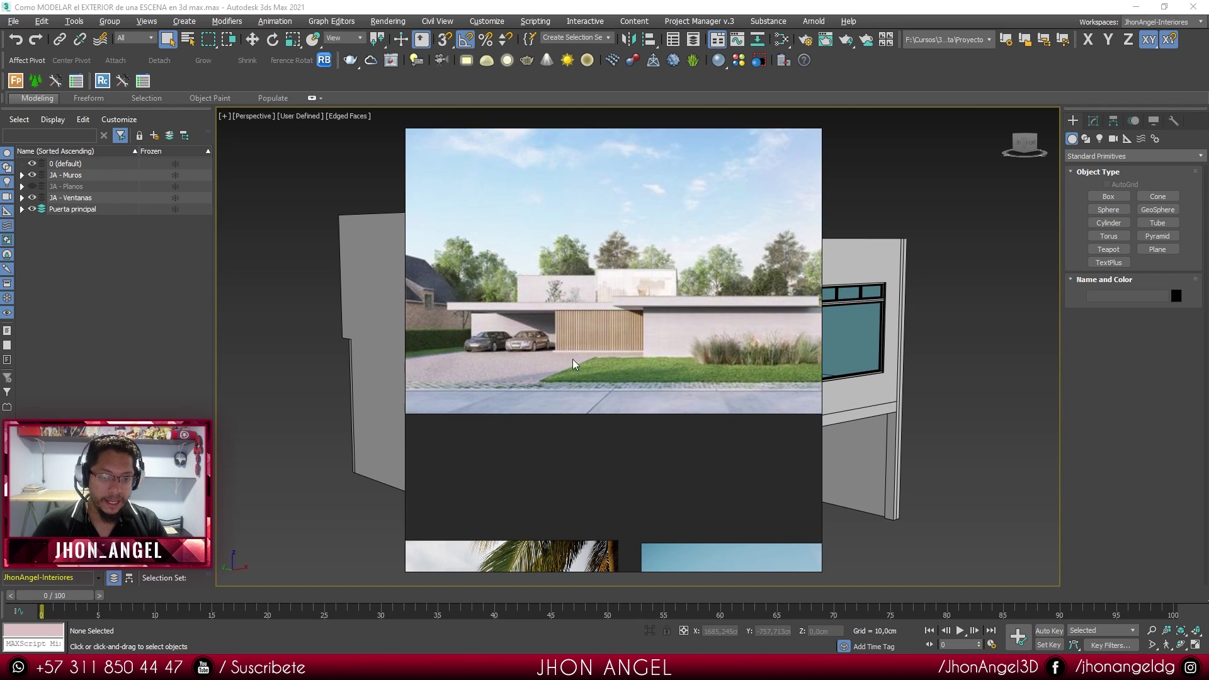
pyautogui.scroll(-2, 743, 369)
pyautogui.moveTo(743, 369); pyautogui.dragTo(582, 359, button='middle')
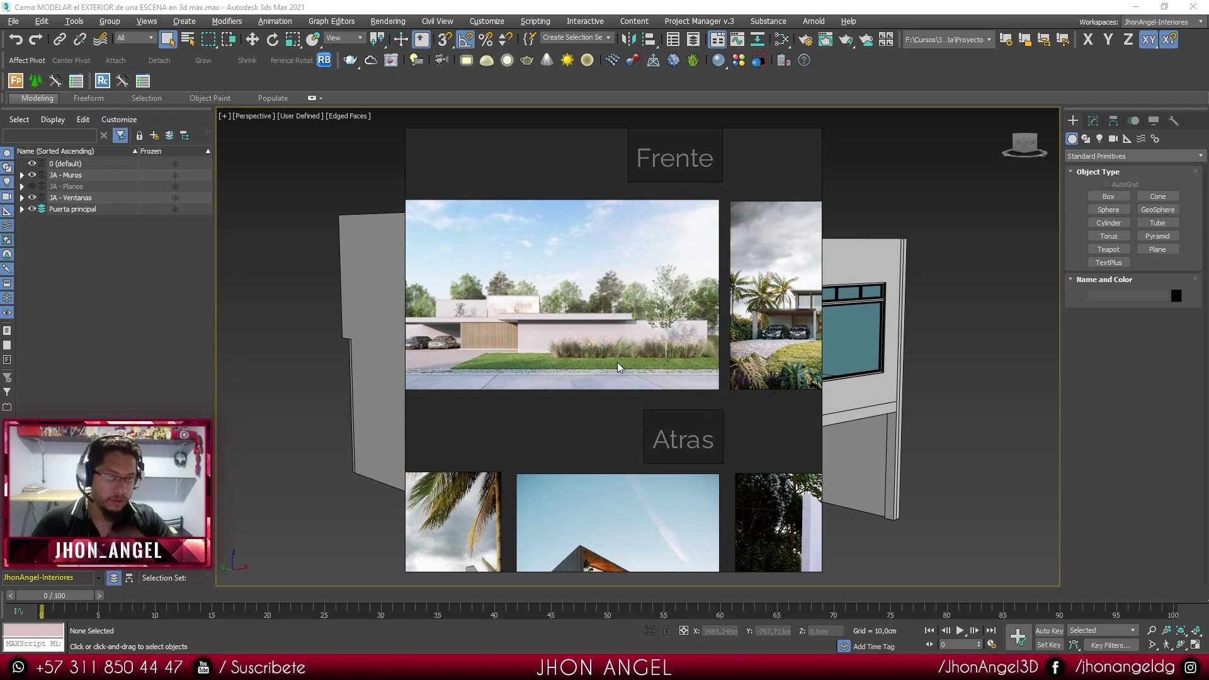
# - Examine the two Frente references with palm trees for the parking area, lawn and front planting
pyautogui.scroll(-1, 619, 366)
pyautogui.moveTo(791, 373); pyautogui.dragTo(690, 443, button='middle')
pyautogui.scroll(4, 557, 357)
pyautogui.scroll(1, 690, 444)
pyautogui.scroll(2, 632, 383)
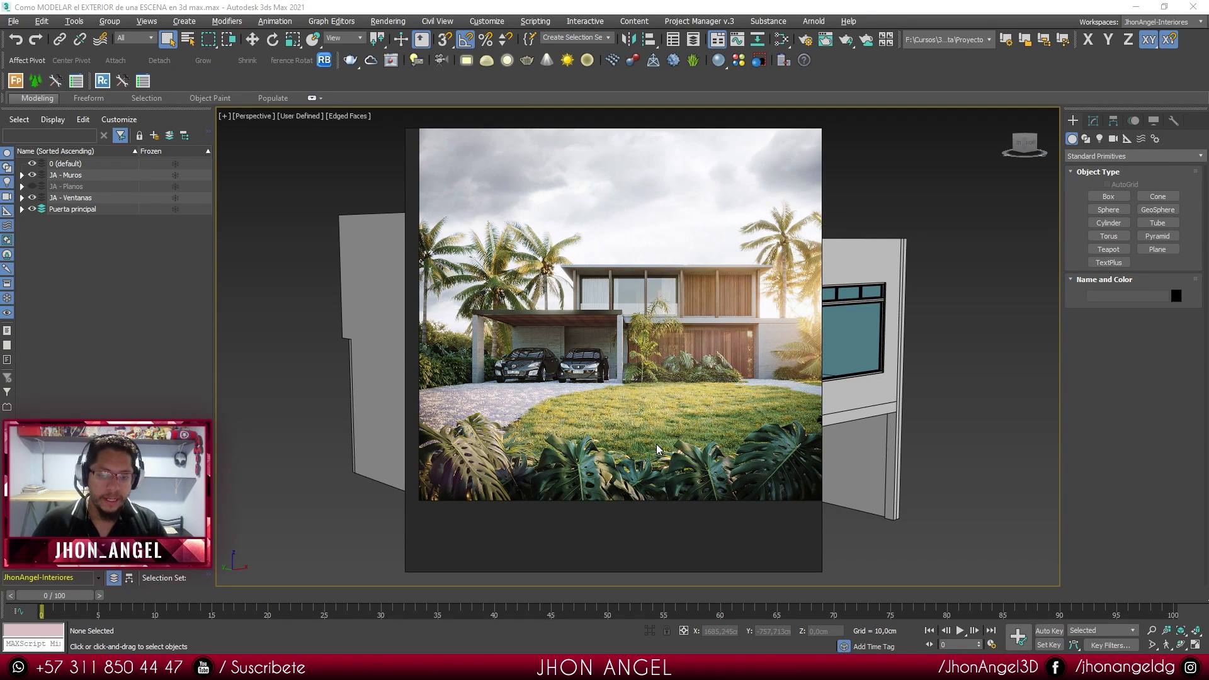
pyautogui.scroll(-3, 657, 449)
pyautogui.moveTo(775, 453); pyautogui.dragTo(459, 439, button='middle')
pyautogui.scroll(3, 582, 438)
pyautogui.moveTo(584, 425); pyautogui.dragTo(655, 414, button='middle')
pyautogui.scroll(3, 689, 416)
pyautogui.scroll(-6, 691, 416)
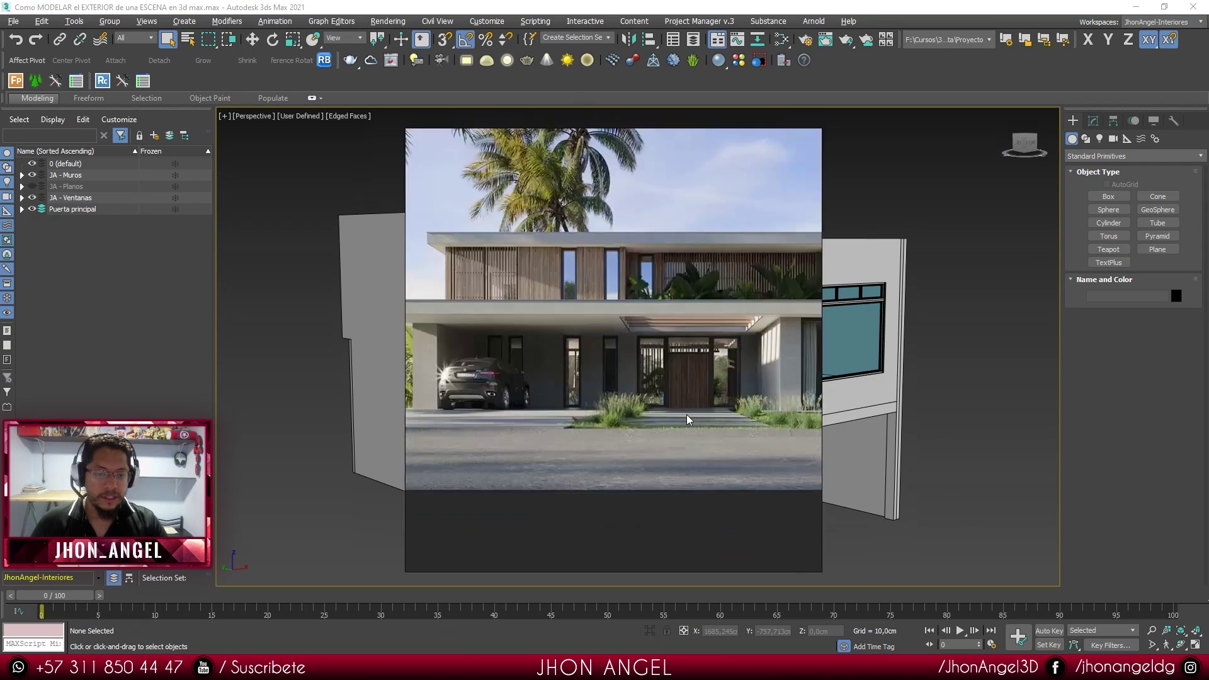
# - Examine the first Atras reference for the back garden, pergola and foreground plants
pyautogui.scroll(-3, 603, 403)
pyautogui.scroll(2, 667, 375)
pyautogui.scroll(5, 560, 389)
pyautogui.moveTo(470, 419); pyautogui.dragTo(614, 435, button='middle')
pyautogui.scroll(3, 670, 373)
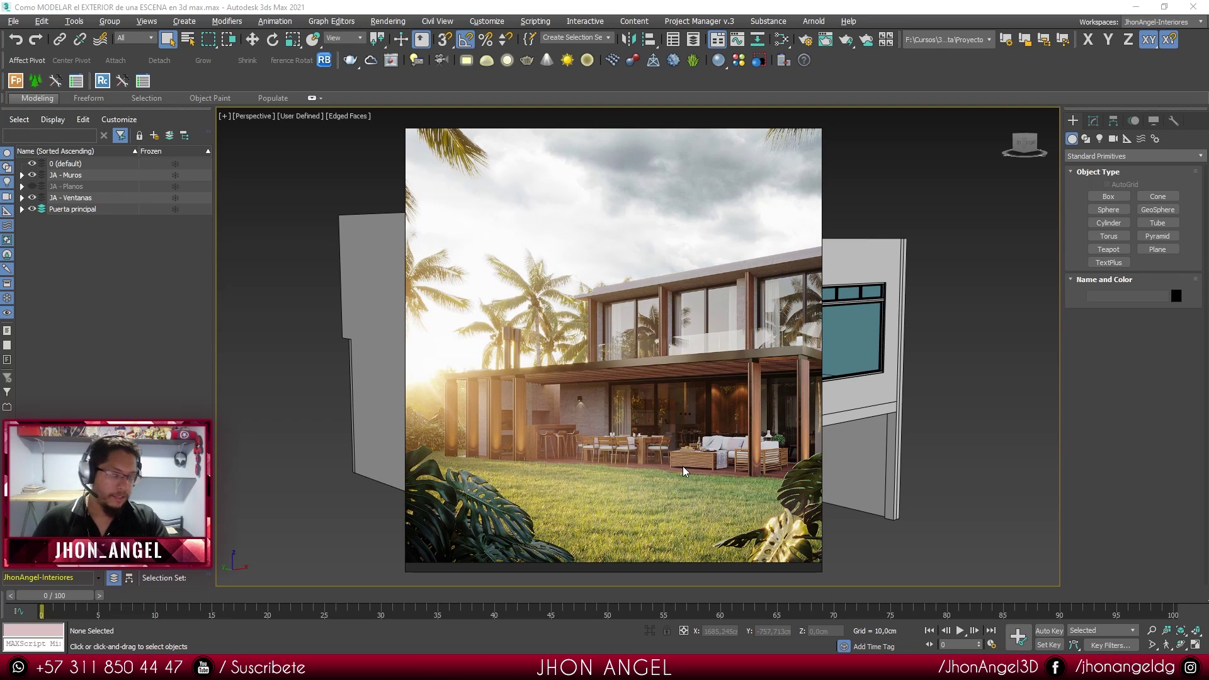
pyautogui.scroll(-2, 684, 465)
pyautogui.moveTo(685, 465)
pyautogui.mouseDown(button='middle')
pyautogui.moveTo(595, 434)
pyautogui.moveTo(685, 442)
pyautogui.mouseUp(button='middle')
pyautogui.scroll(3, 685, 441)
pyautogui.scroll(2, 721, 447)
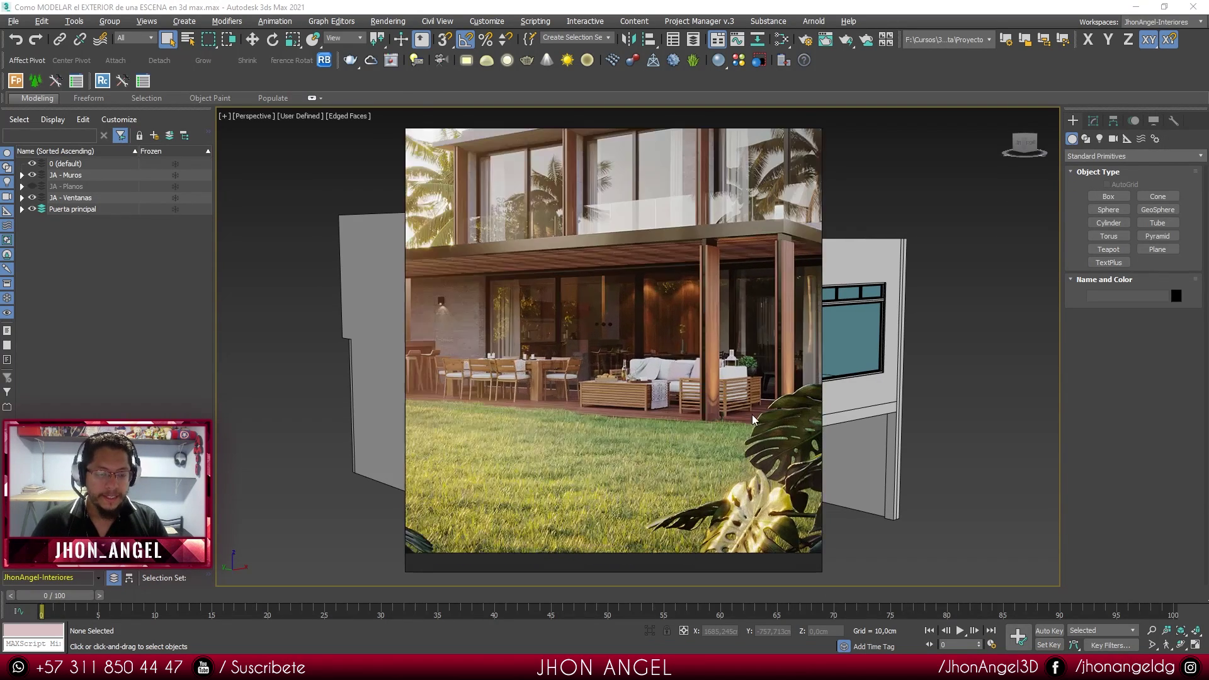
pyautogui.scroll(-2, 756, 419)
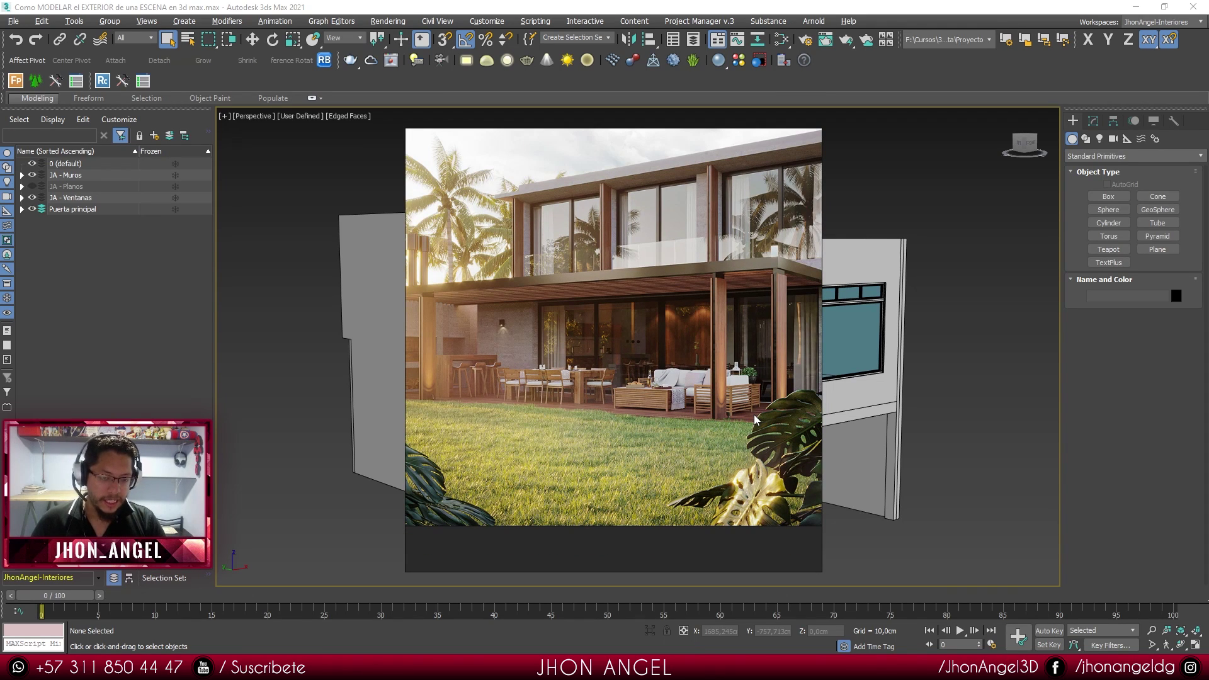
pyautogui.scroll(-2, 692, 403)
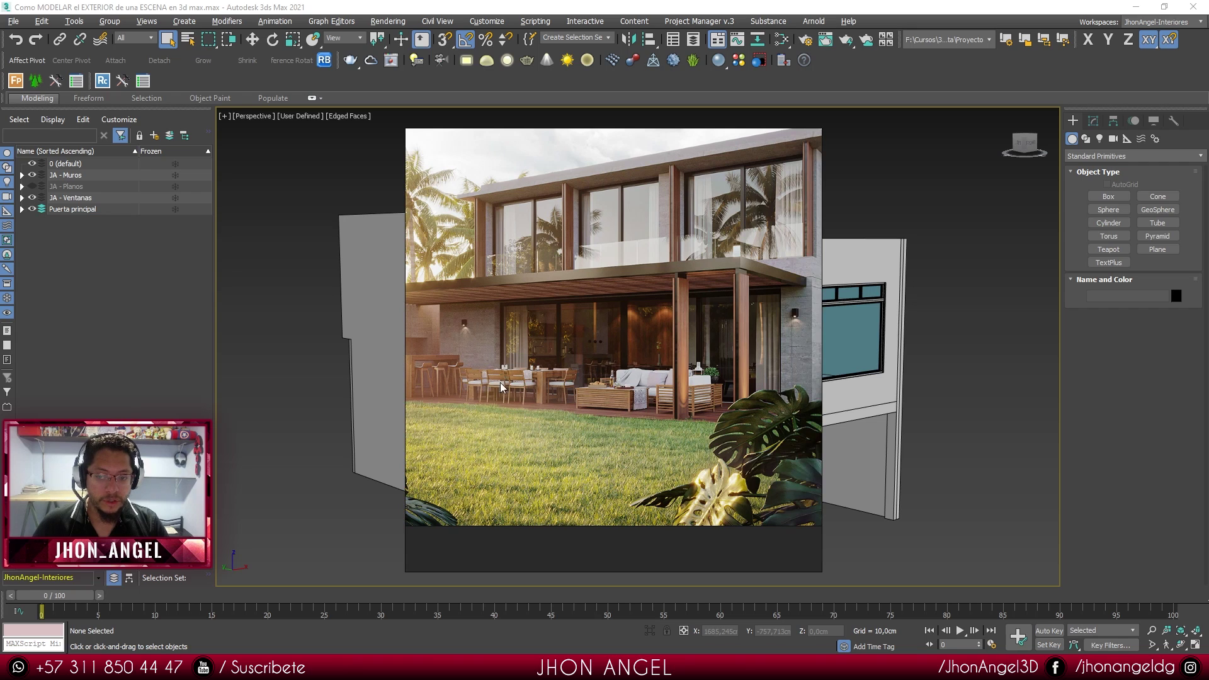
# - Inspect the bar, dining set and outdoor sofa on the terrace of the first Atras reference
pyautogui.scroll(-1, 497, 387)
pyautogui.scroll(2, 446, 385)
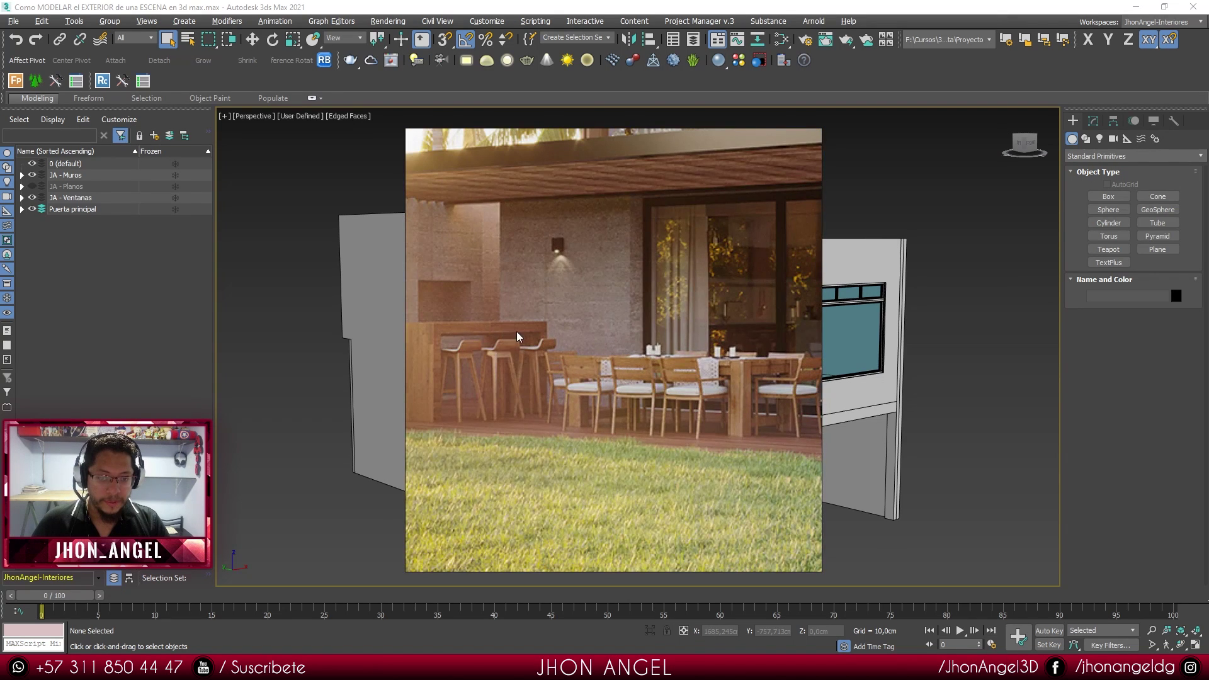
pyautogui.scroll(1, 515, 333)
pyautogui.scroll(1, 567, 359)
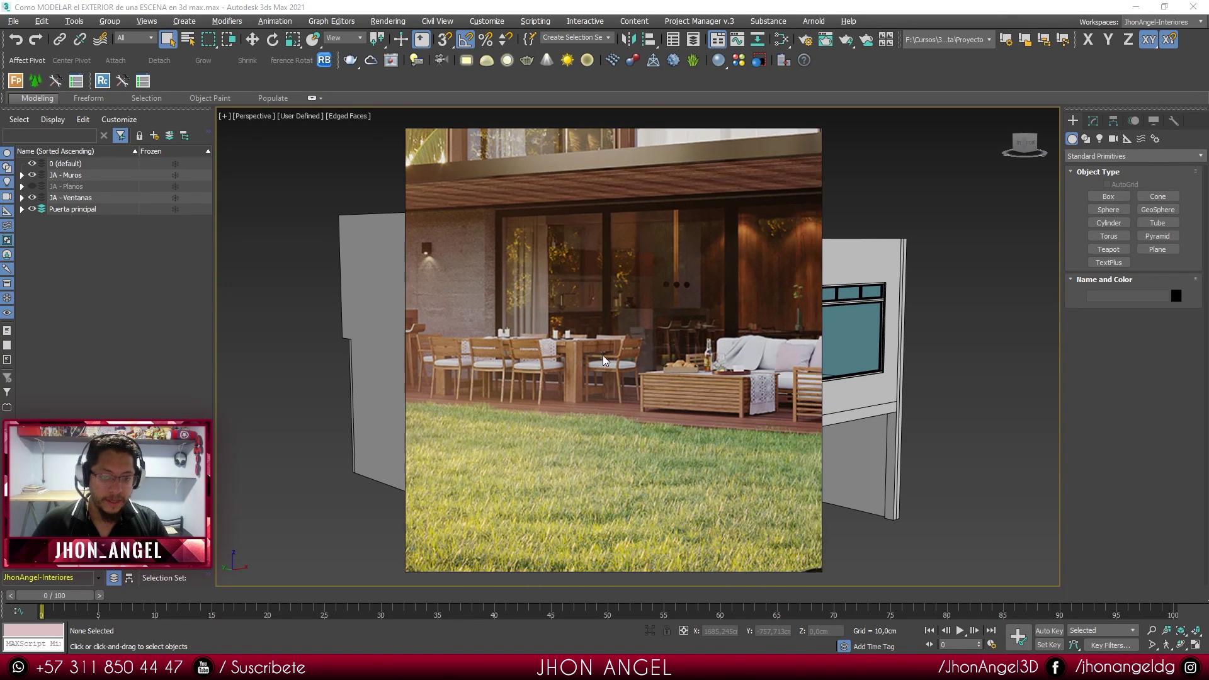
pyautogui.scroll(1, 577, 359)
pyautogui.scroll(-2, 577, 359)
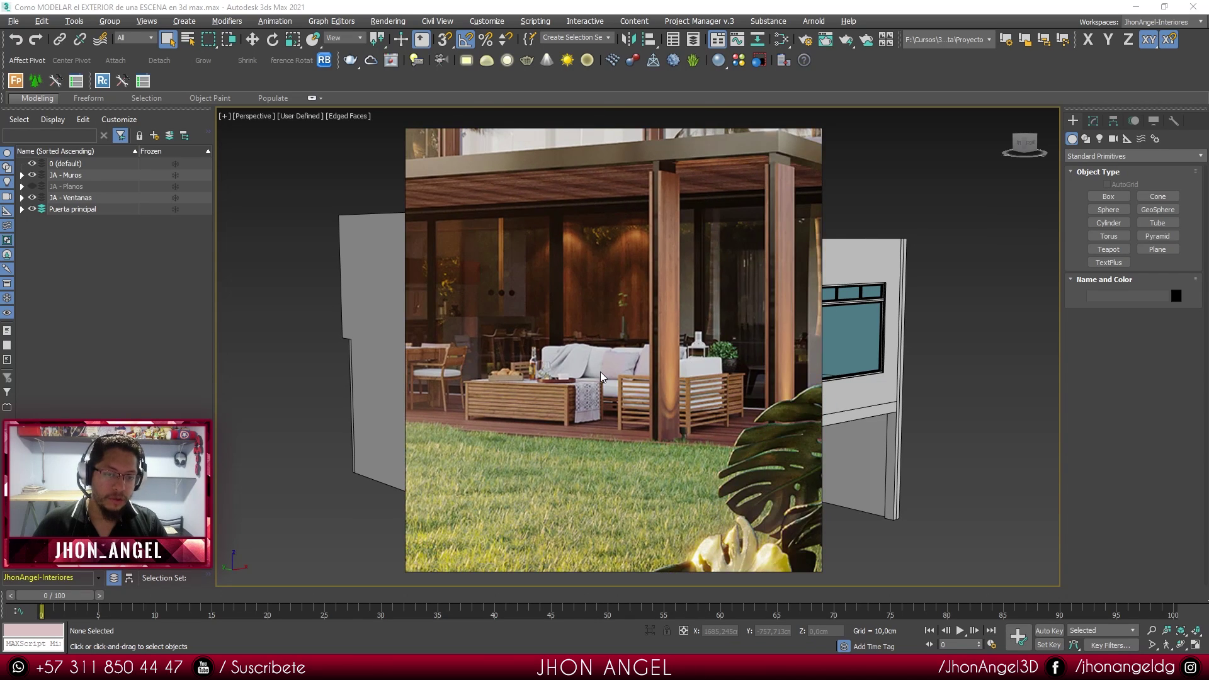
pyautogui.scroll(-1, 601, 377)
pyautogui.scroll(-5, 601, 377)
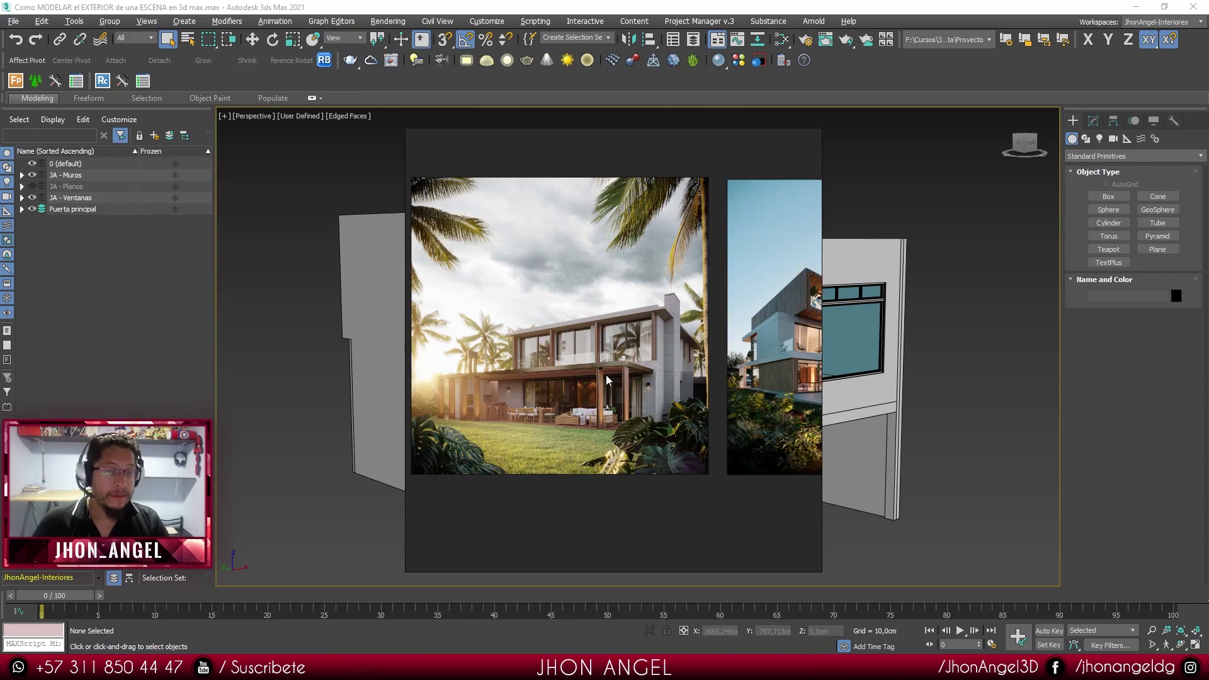
# - Compare the first Atras reference with the remaining backyard images in the same row
pyautogui.scroll(2, 649, 412)
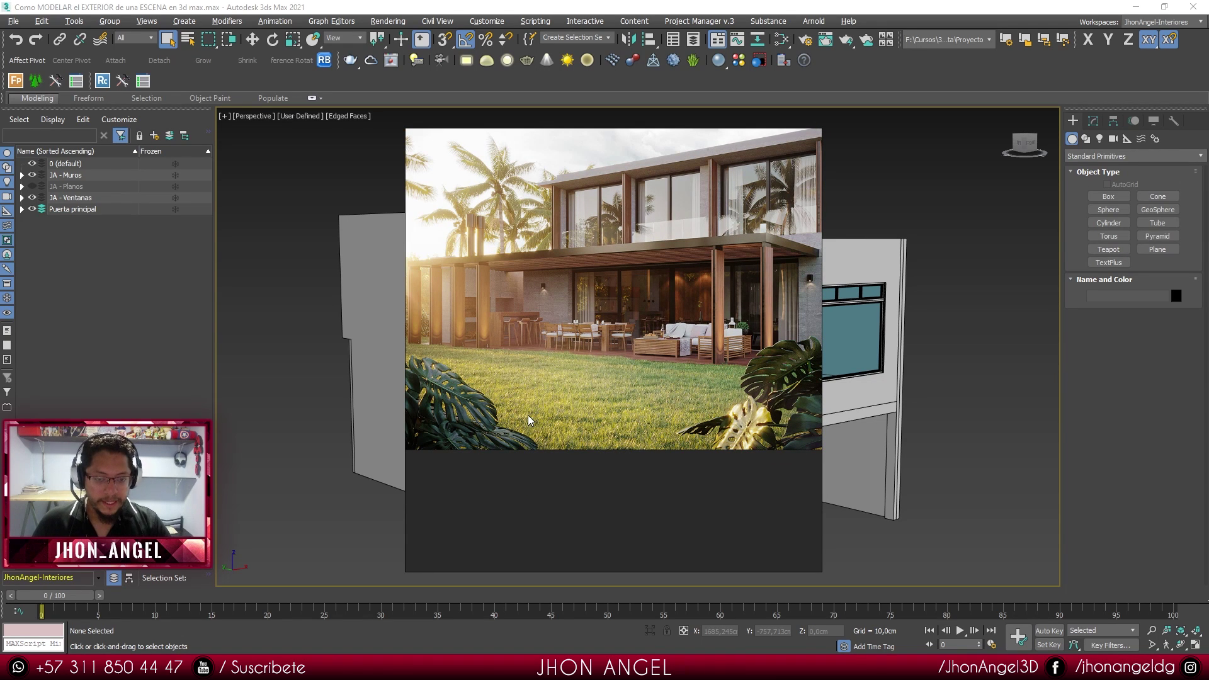
pyautogui.scroll(-3, 529, 421)
pyautogui.moveTo(699, 399); pyautogui.dragTo(748, 390, button='middle')
pyautogui.scroll(3, 495, 394)
pyautogui.scroll(-2, 532, 405)
pyautogui.moveTo(594, 400); pyautogui.dragTo(387, 379, button='middle')
pyautogui.moveTo(750, 403); pyautogui.dragTo(440, 394, button='middle')
pyautogui.moveTo(712, 416); pyautogui.dragTo(654, 397, button='middle')
# - Shrink the reference board, frame its Terreno photos and move it aside to free the view of the house model
pyautogui.scroll(-3, 588, 427)
pyautogui.scroll(-5, 671, 429)
pyautogui.moveTo(406, 133); pyautogui.dragTo(557, 355)
pyautogui.moveTo(644, 454); pyautogui.dragTo(645, 470, button='middle')
pyautogui.moveTo(685, 404); pyautogui.dragTo(761, 458, button='middle')
pyautogui.moveTo(618, 473); pyautogui.dragTo(758, 467, button='right')
pyautogui.moveTo(760, 472); pyautogui.dragTo(957, 501)
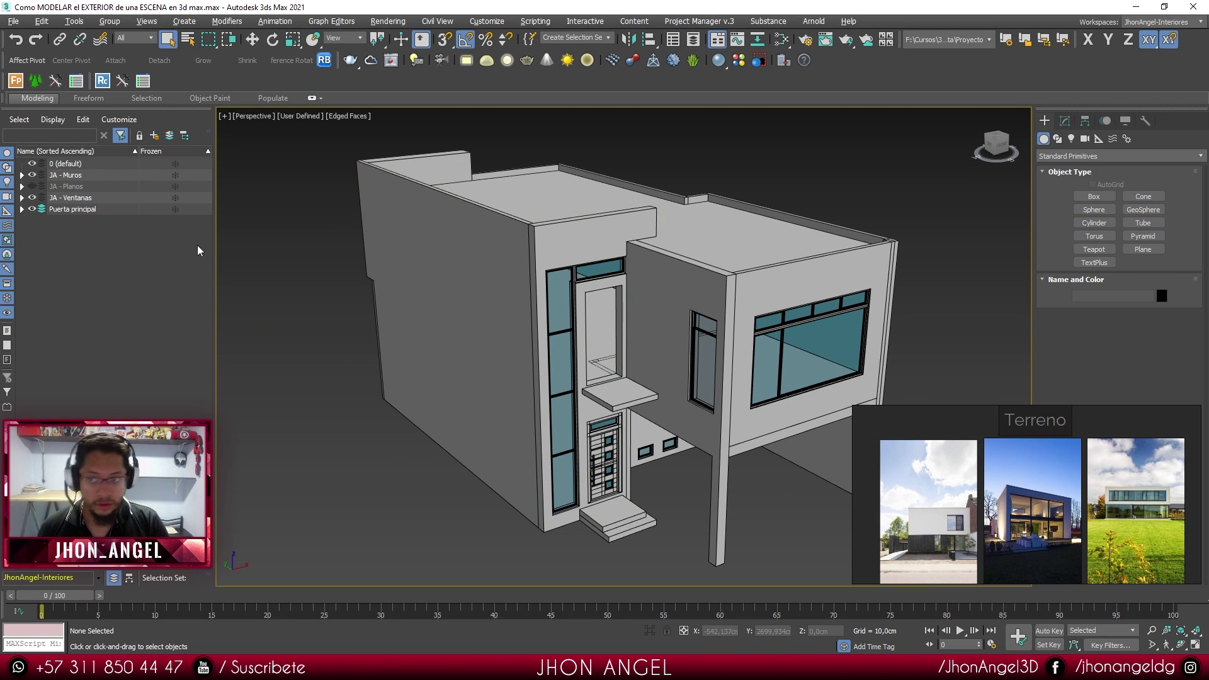
# - Create a new layer named Exterior for the house's surroundings
pyautogui.click(154, 135)
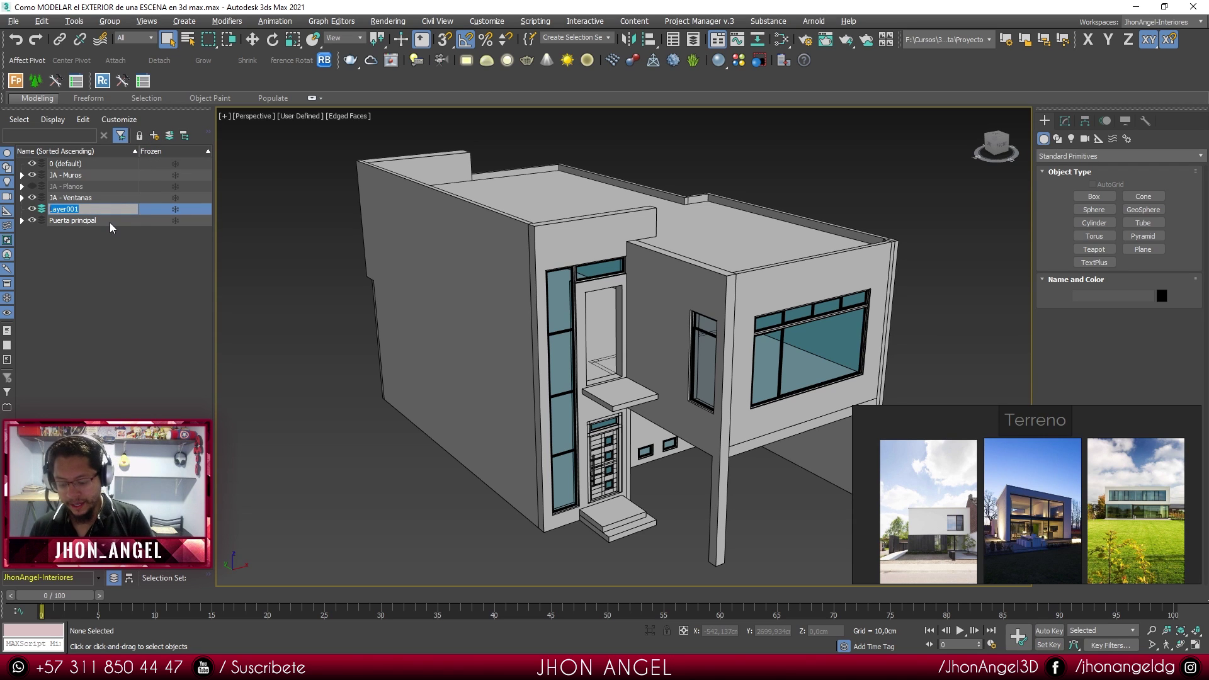
pyautogui.write('Exterior')
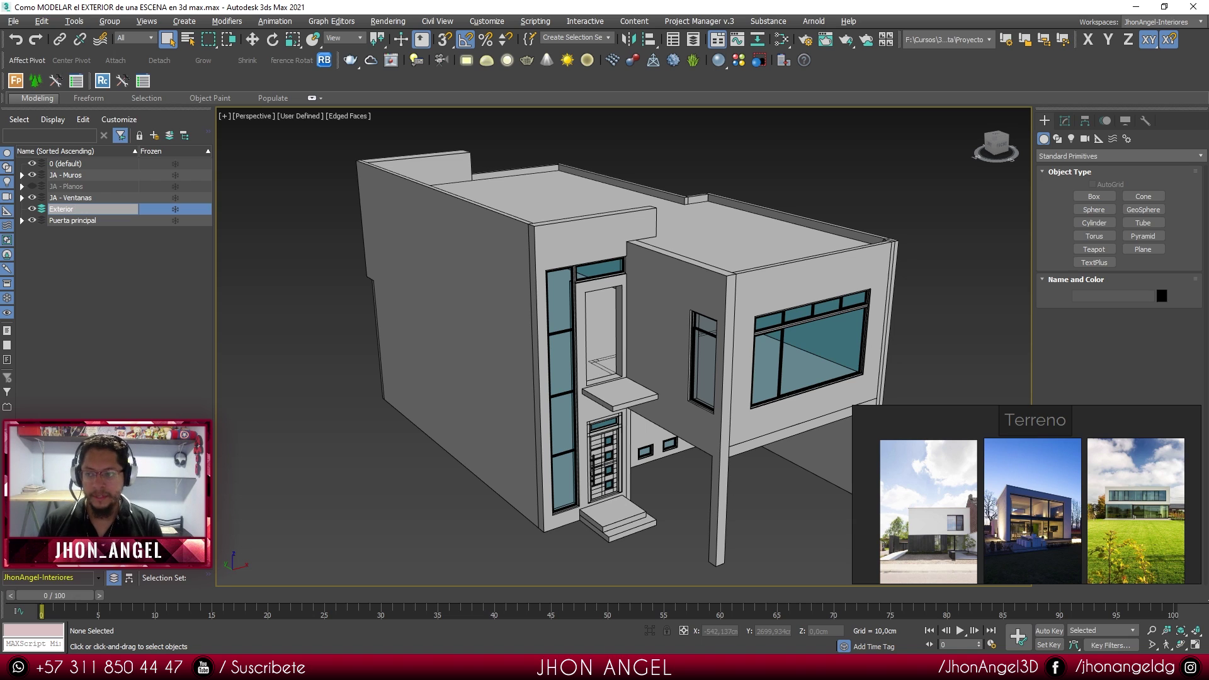
pyautogui.press('Return')
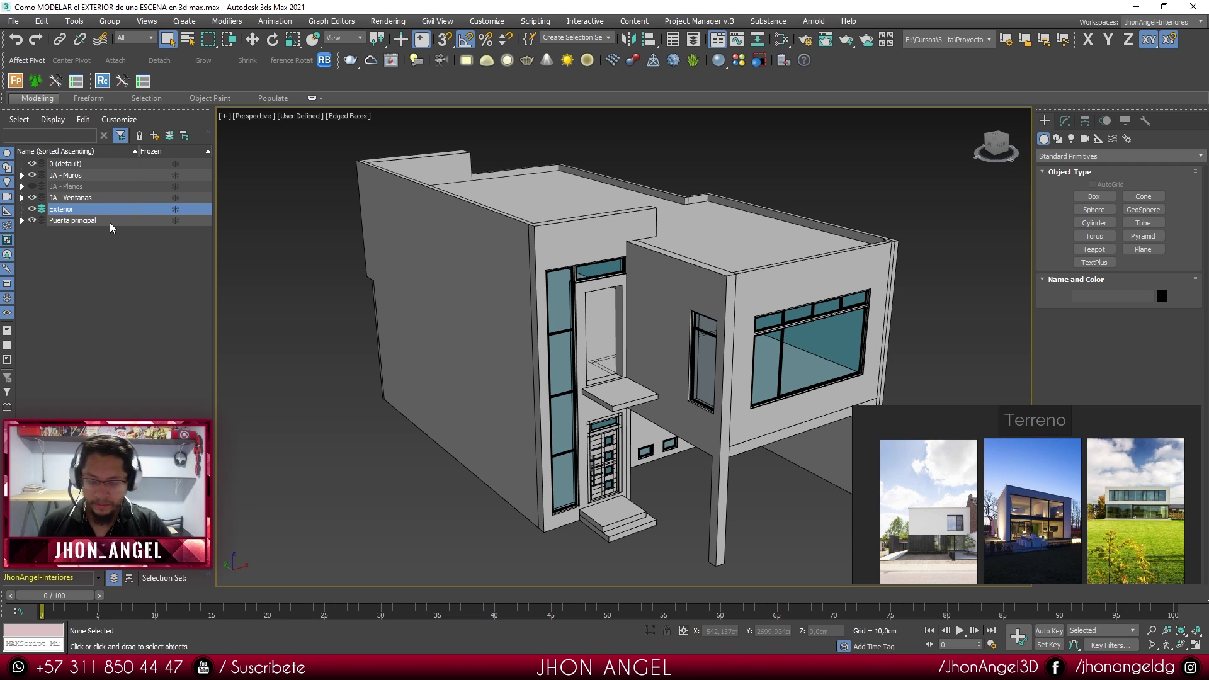
# - Draw a plane about 1961 cm long and 1563 cm wide on the ground beneath and around the house
pyautogui.hotkey('alt', 'w')
pyautogui.moveTo(441, 353)
pyautogui.mouseDown(button='middle')
pyautogui.moveTo(477, 441)
pyautogui.moveTo(458, 366)
pyautogui.mouseUp(button='middle')
pyautogui.scroll(3, 477, 439)
pyautogui.keyDown('alt'); pyautogui.moveTo(458, 365); pyautogui.dragTo(450, 348, button='middle'); pyautogui.keyUp('alt')
pyautogui.moveTo(693, 410); pyautogui.dragTo(718, 406, button='middle')
pyautogui.moveTo(732, 342)
pyautogui.mouseDown(button='middle')
pyautogui.moveTo(756, 366)
pyautogui.moveTo(715, 352)
pyautogui.mouseUp(button='middle')
pyautogui.keyDown('alt'); pyautogui.moveTo(499, 444); pyautogui.dragTo(454, 440, button='middle'); pyautogui.keyUp('alt')
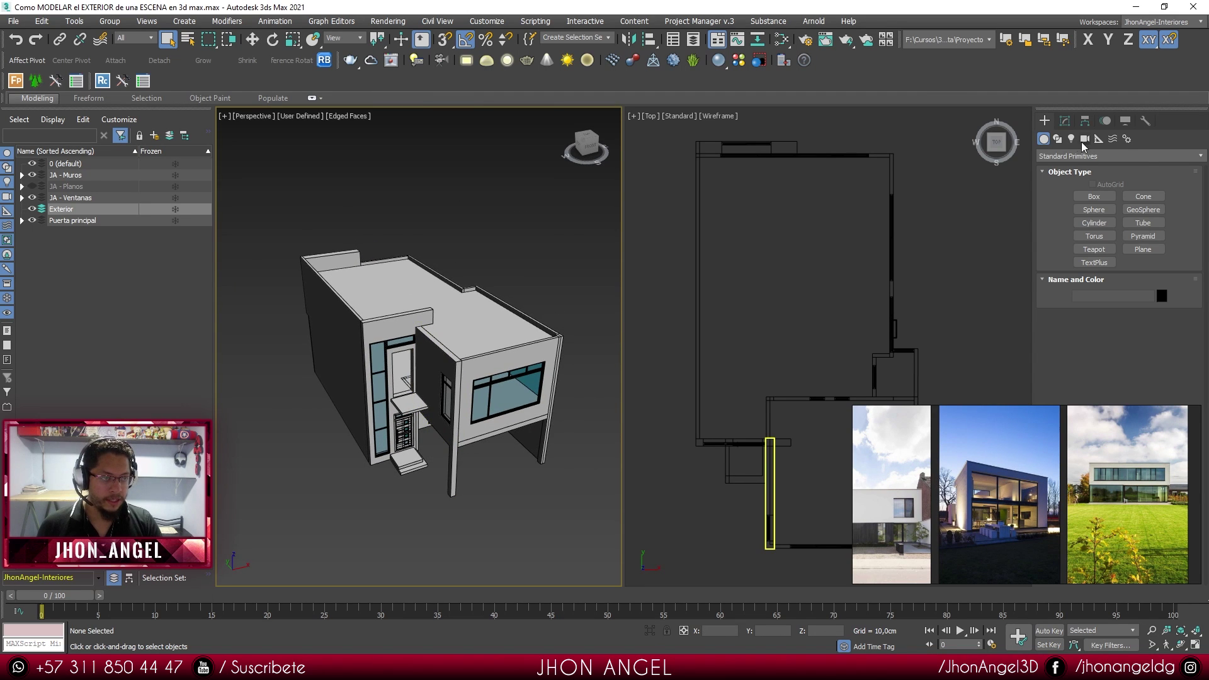
pyautogui.click(1143, 249)
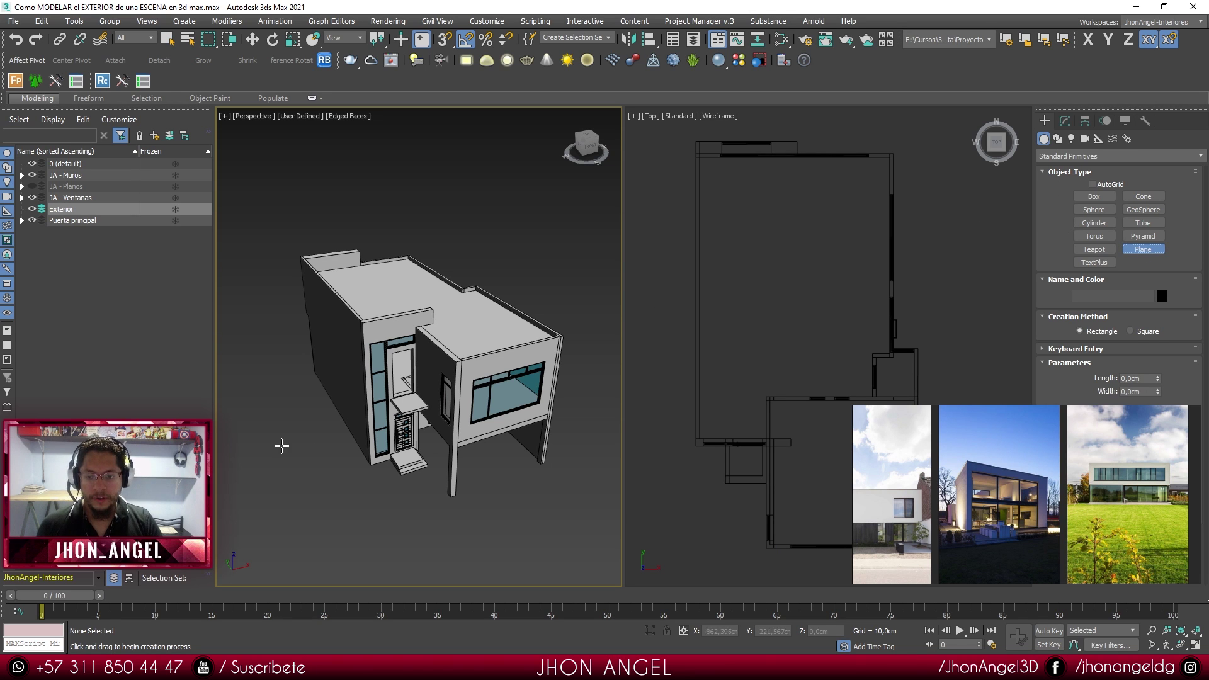
pyautogui.moveTo(284, 444); pyautogui.dragTo(309, 434, button='middle')
pyautogui.moveTo(286, 359); pyautogui.dragTo(632, 447)
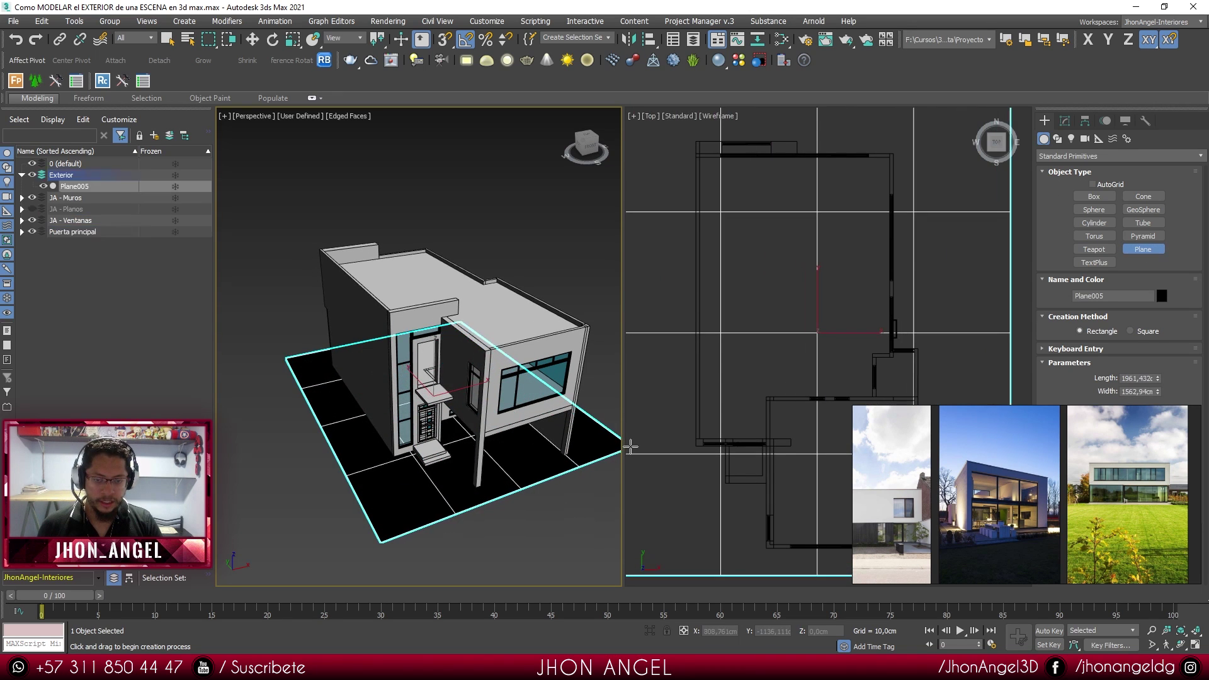
# - Reduce the ground plane to 1 length segment and 1 width segment
pyautogui.moveTo(512, 459); pyautogui.dragTo(469, 443, button='middle')
pyautogui.scroll(-5, 671, 400)
pyautogui.moveTo(699, 401); pyautogui.dragTo(747, 333, button='middle')
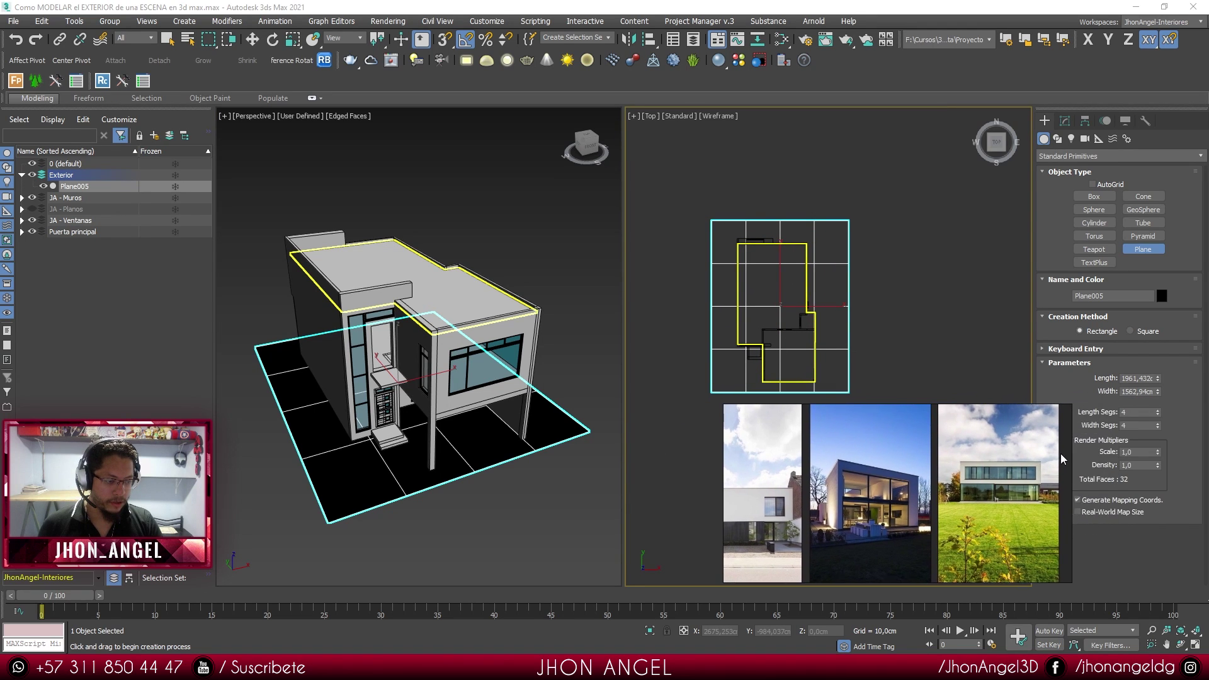
pyautogui.rightClick(1158, 414)
pyautogui.rightClick(1158, 427)
pyautogui.keyDown('alt'); pyautogui.moveTo(459, 424); pyautogui.dragTo(482, 422, button='middle'); pyautogui.keyUp('alt')
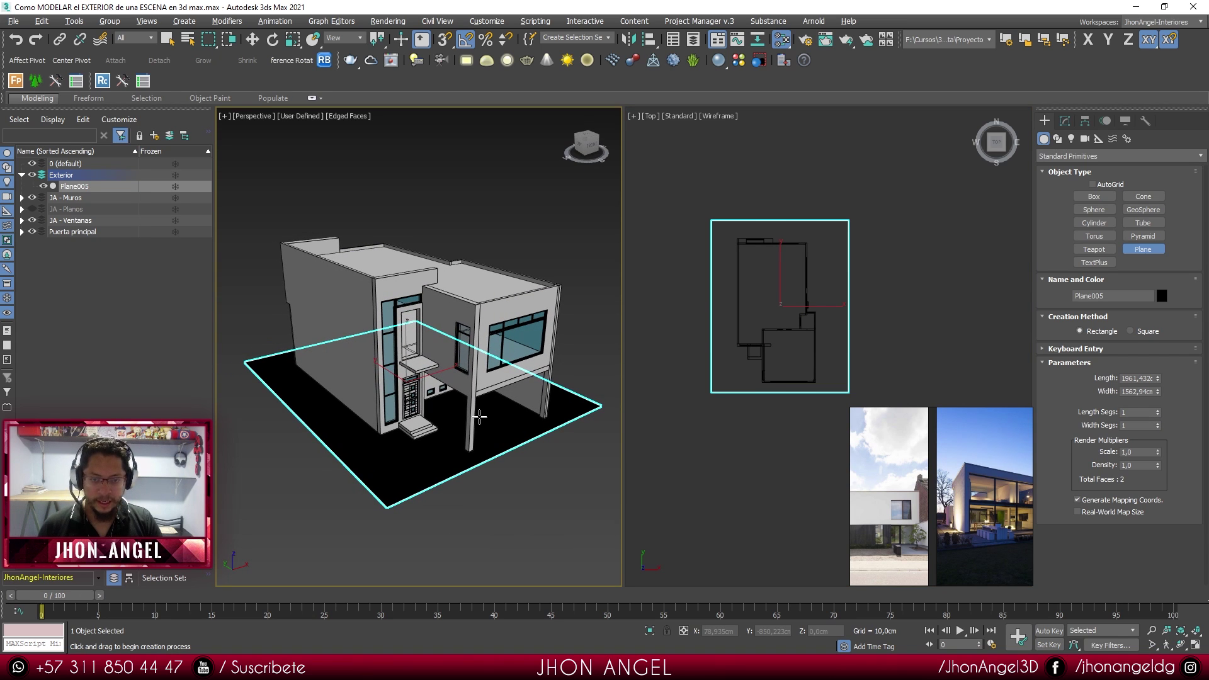
# - Assign the existing Material base material to the ground plane and minimize the Slate Material Editor
pyautogui.press('m')
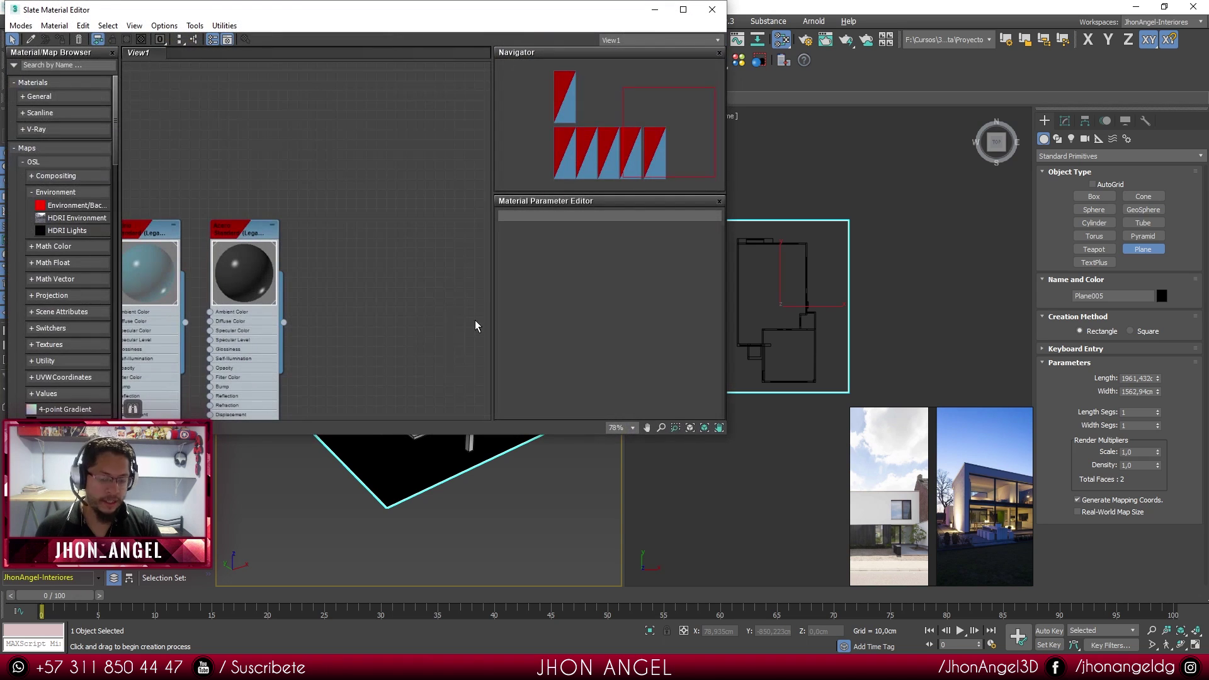
pyautogui.moveTo(236, 244); pyautogui.dragTo(378, 245, button='middle')
pyautogui.scroll(-1, 254, 221)
pyautogui.scroll(-1, 254, 221)
pyautogui.moveTo(191, 199); pyautogui.dragTo(334, 246, button='middle')
pyautogui.scroll(1, 231, 128)
pyautogui.doubleClick(232, 128)
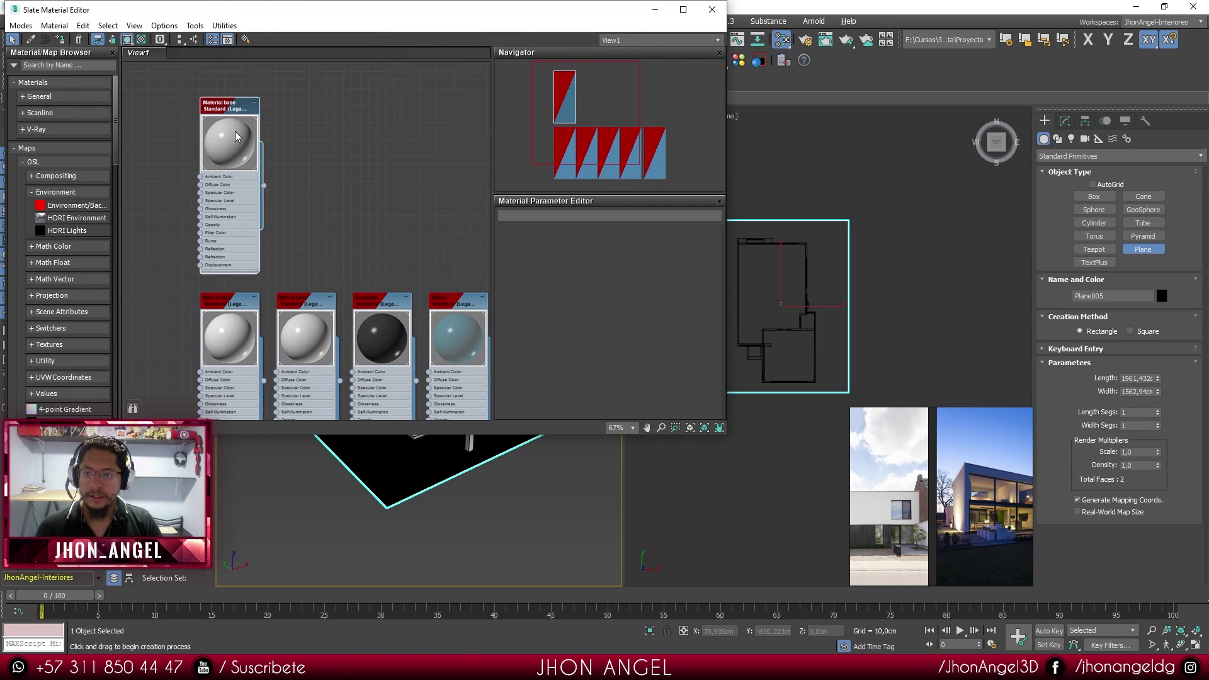
pyautogui.click(59, 40)
pyautogui.click(655, 8)
pyautogui.moveTo(518, 345); pyautogui.dragTo(505, 398, button='middle')
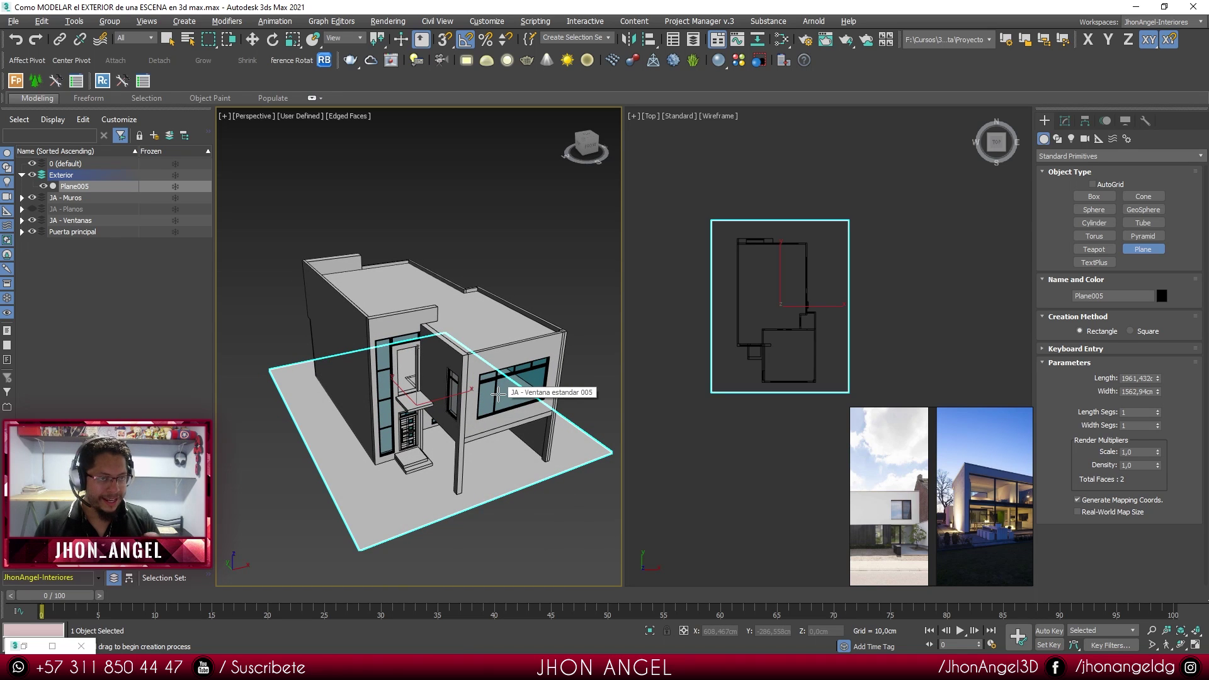
# - Convert the ground plane to an Editable Poly
pyautogui.rightClick(498, 394)
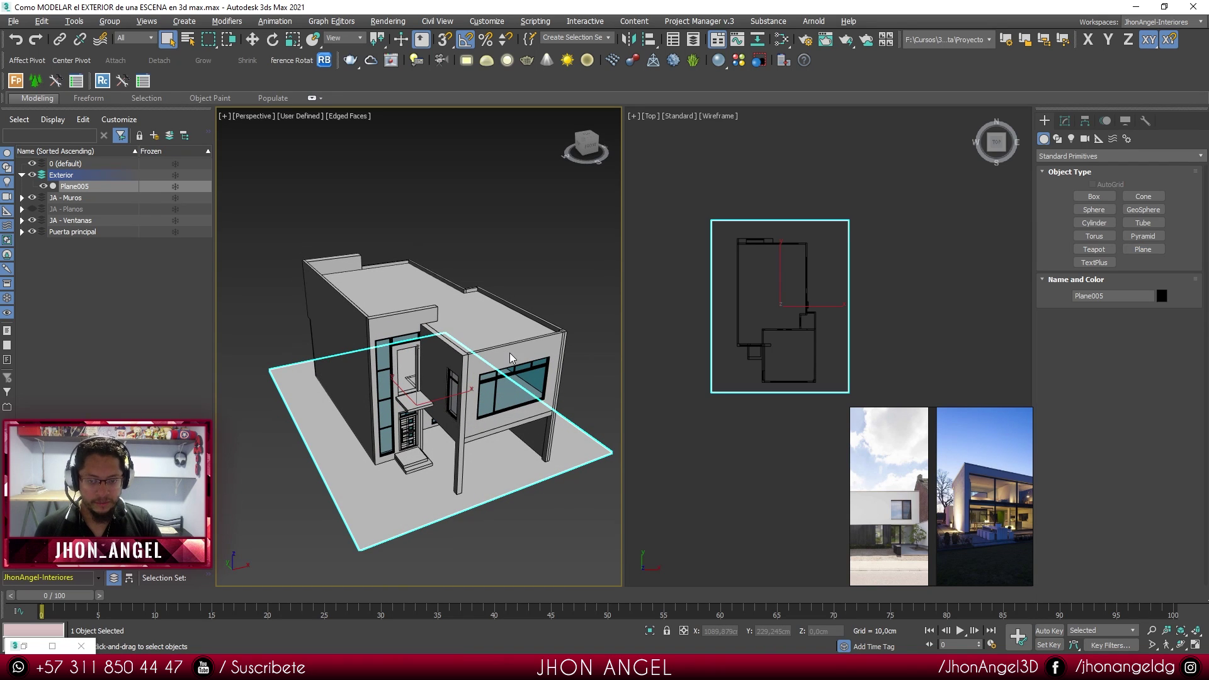
pyautogui.rightClick(528, 419)
pyautogui.moveTo(567, 550)
pyautogui.click(668, 559)
pyautogui.keyDown('alt'); pyautogui.moveTo(573, 544); pyautogui.dragTo(403, 493, button='middle'); pyautogui.keyUp('alt')
# - Move the plane's two front vertices back along Y, snapping them to the front of the house
pyautogui.press('1')
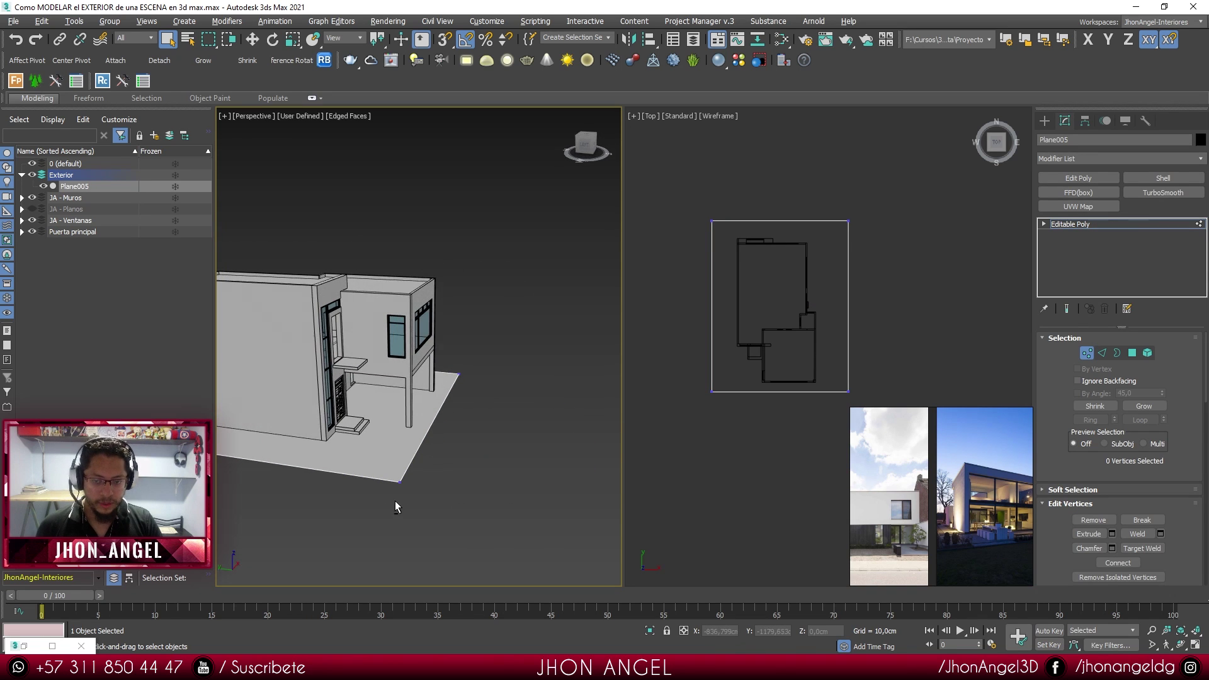
pyautogui.press('w')
pyautogui.keyDown('alt'); pyautogui.moveTo(485, 417); pyautogui.dragTo(450, 401, button='middle'); pyautogui.keyUp('alt')
pyautogui.scroll(4, 518, 396)
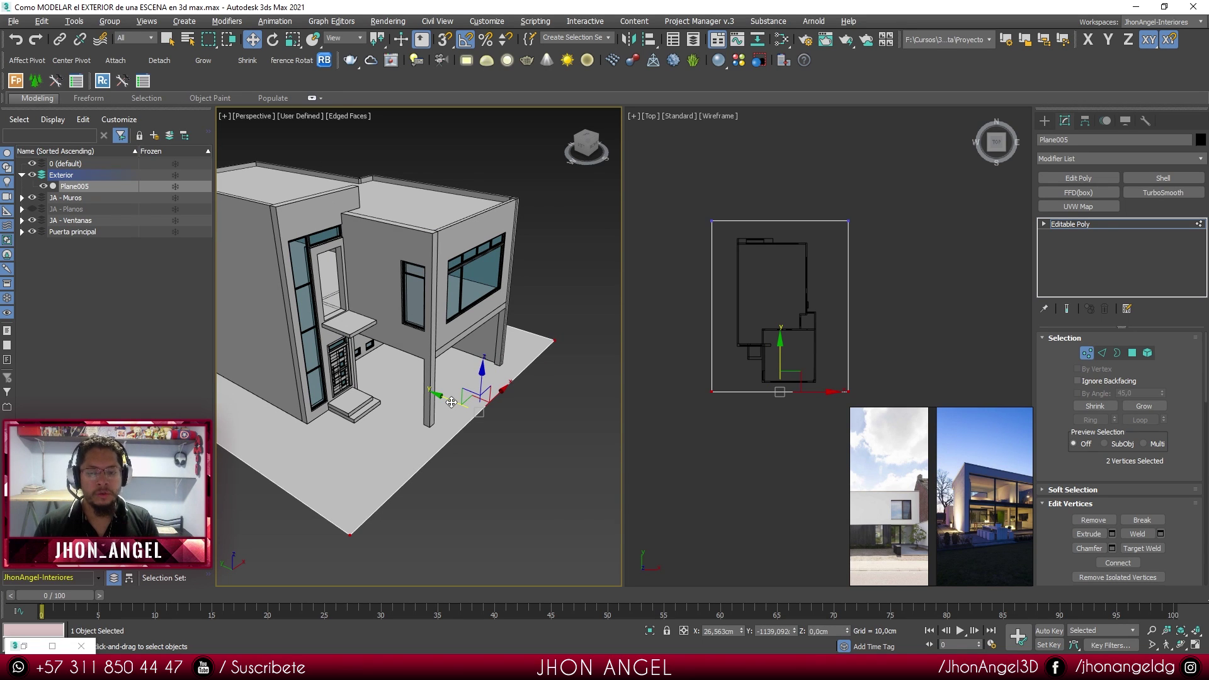
pyautogui.press('s')
pyautogui.scroll(6, 452, 401)
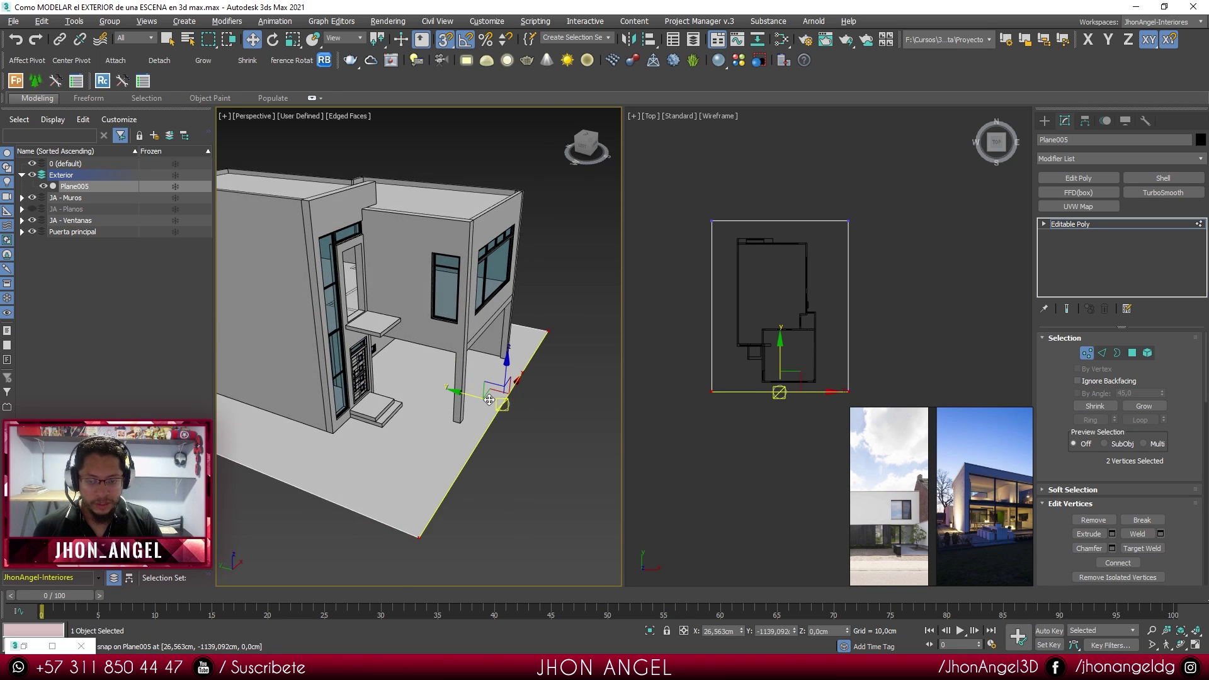
pyautogui.moveTo(524, 313); pyautogui.dragTo(457, 390)
pyautogui.scroll(-8, 403, 331)
# - Move the plane's two left-side vertices inward along X, snapping them to the house's left wall
pyautogui.keyDown('alt'); pyautogui.moveTo(456, 390); pyautogui.dragTo(428, 392, button='middle'); pyautogui.keyUp('alt')
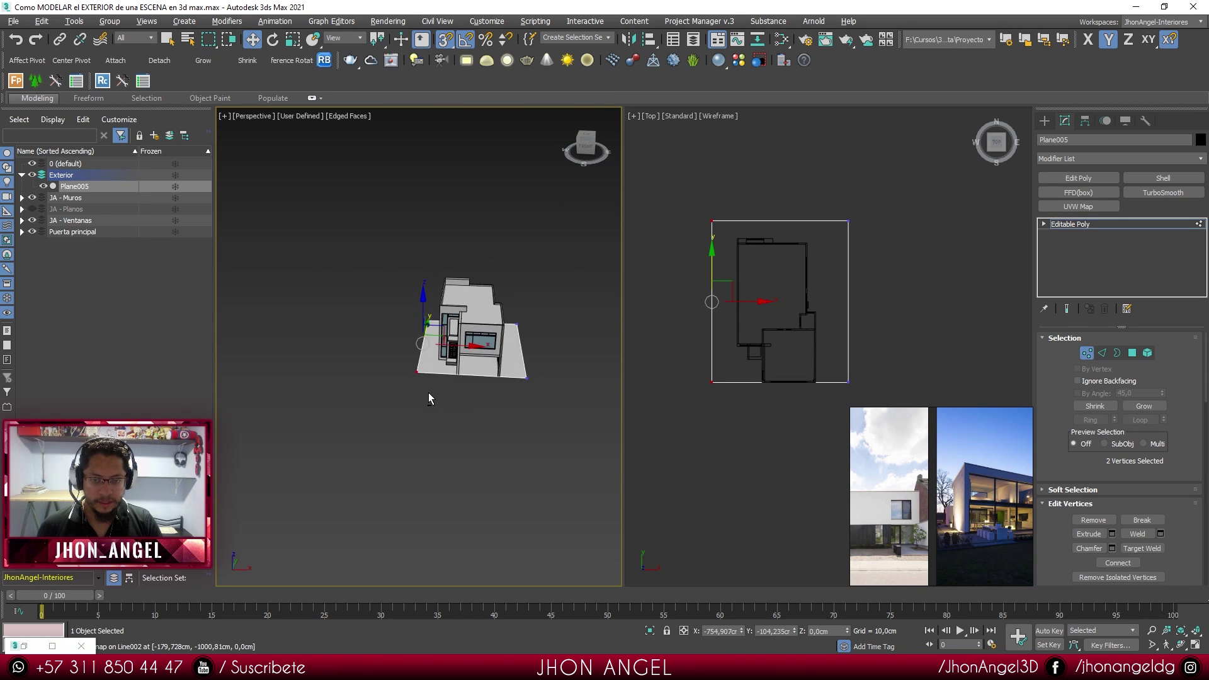
pyautogui.scroll(5, 420, 348)
pyautogui.scroll(4, 487, 357)
pyautogui.keyDown('alt'); pyautogui.moveTo(420, 348); pyautogui.dragTo(430, 321, button='middle'); pyautogui.keyUp('alt')
pyautogui.moveTo(391, 287); pyautogui.dragTo(524, 289)
pyautogui.scroll(-6, 459, 377)
# - Snap the plane's right and back sides to the house outline and leave vertex editing
pyautogui.keyDown('alt'); pyautogui.moveTo(524, 289); pyautogui.dragTo(472, 302, button='middle'); pyautogui.keyUp('alt')
pyautogui.scroll(5, 459, 342)
pyautogui.moveTo(484, 348); pyautogui.dragTo(384, 403)
pyautogui.keyDown('alt'); pyautogui.moveTo(403, 352); pyautogui.dragTo(319, 348, button='middle'); pyautogui.keyUp('alt')
pyautogui.moveTo(452, 368); pyautogui.dragTo(513, 296)
pyautogui.scroll(6, 497, 322)
pyautogui.moveTo(507, 313); pyautogui.dragTo(420, 343)
pyautogui.keyDown('alt'); pyautogui.moveTo(420, 342); pyautogui.dragTo(454, 343, button='middle'); pyautogui.keyUp('alt')
pyautogui.scroll(-6, 435, 353)
pyautogui.scroll(4, 449, 329)
pyautogui.press('1')
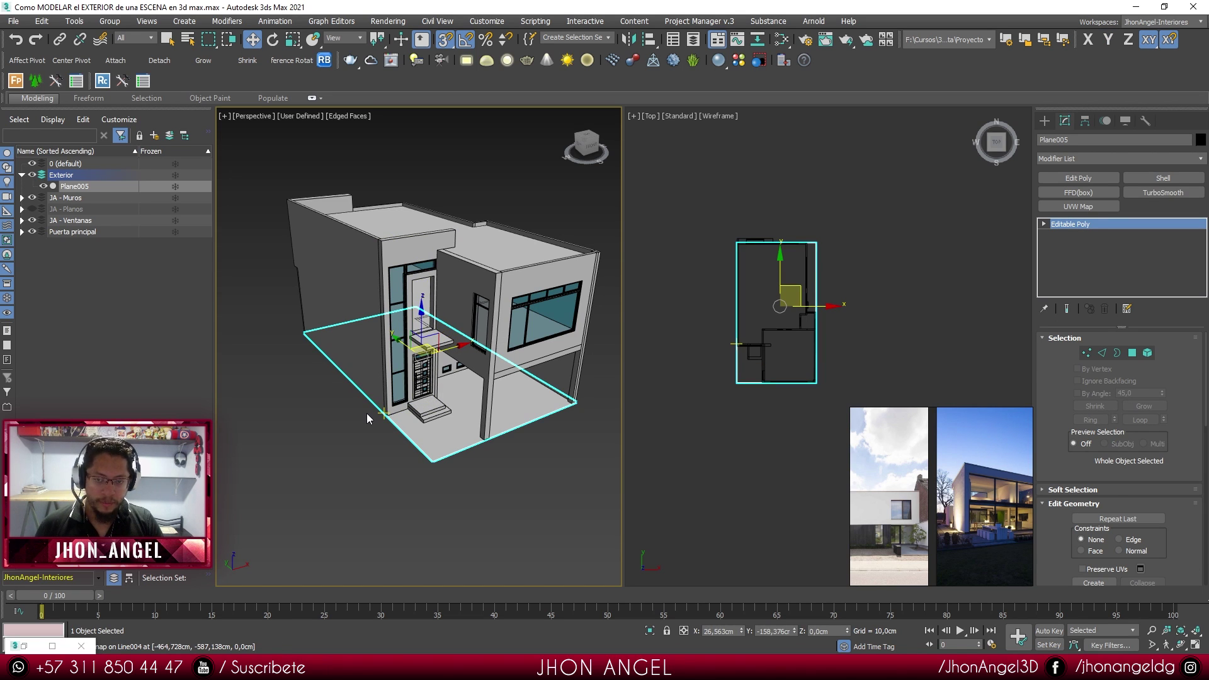
# - Clone the fitted ground plane in place and hide the duplicate
pyautogui.hotkey('ctrl', 'v')
pyautogui.click(554, 302)
pyautogui.click(571, 381)
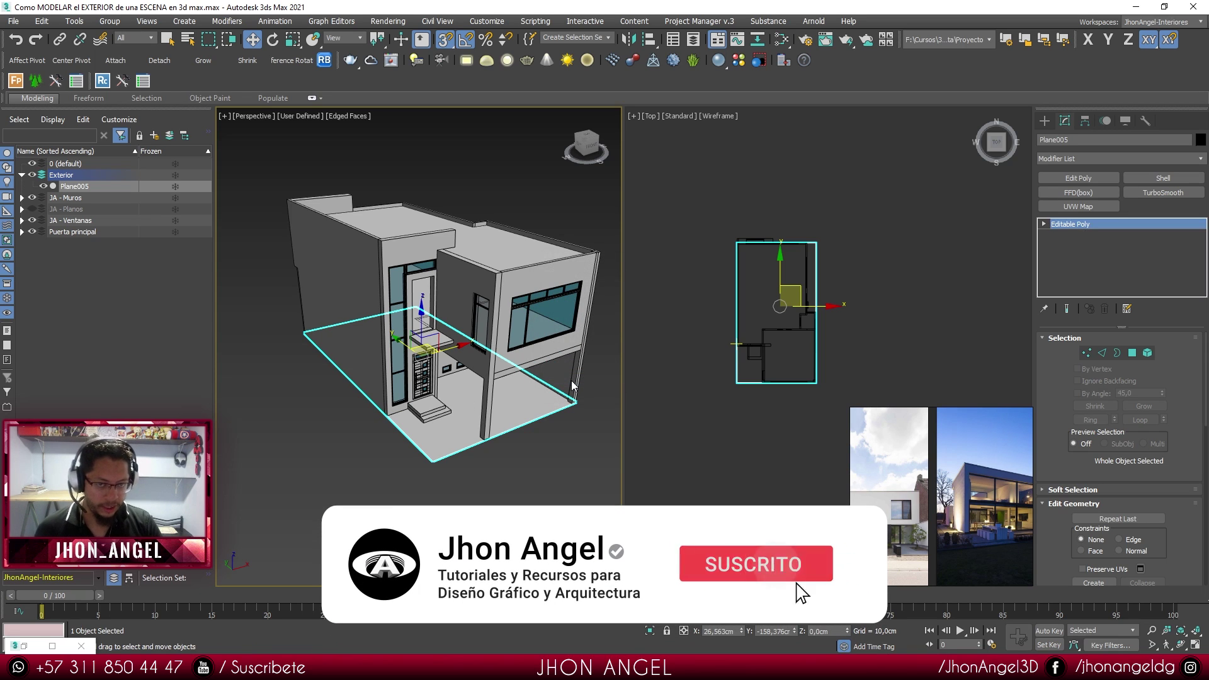
pyautogui.rightClick(527, 448)
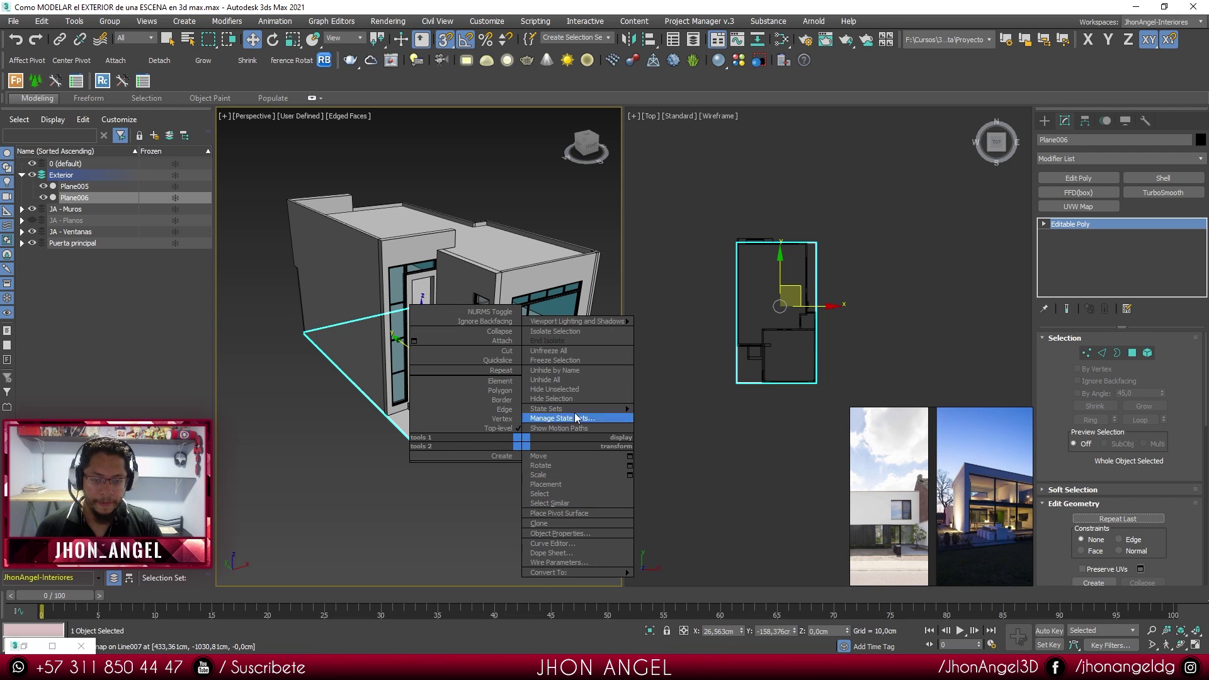
pyautogui.click(573, 399)
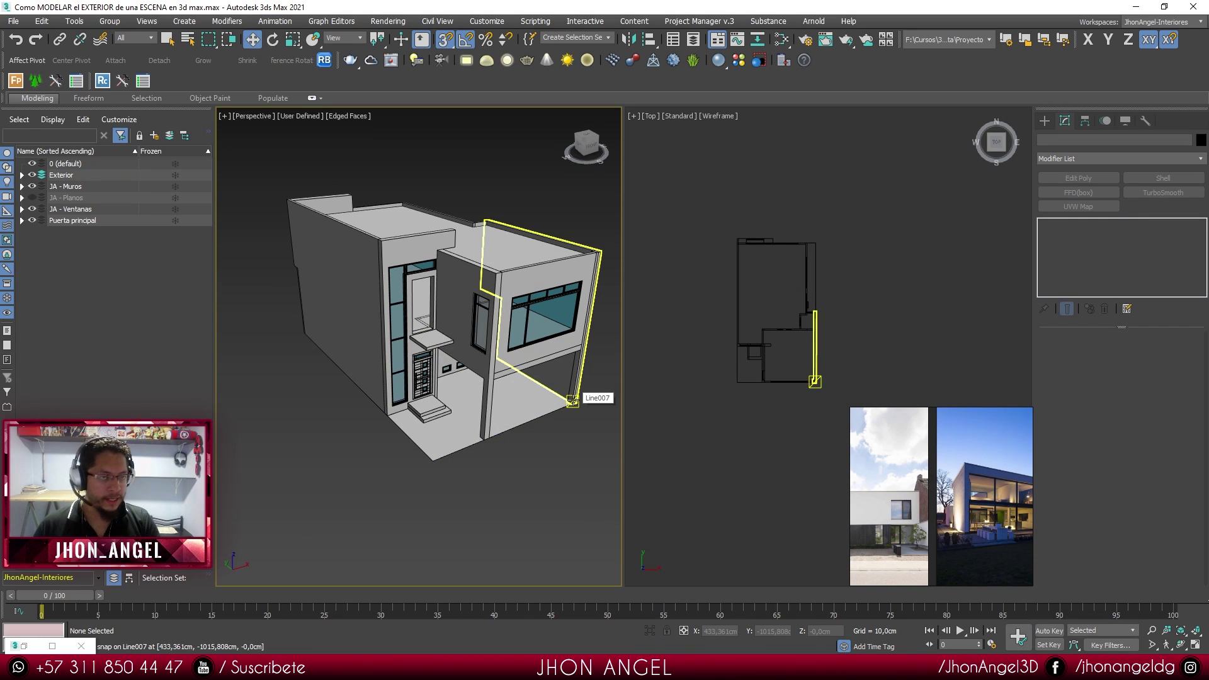
# - Select the remaining ground plane and show the JA - Planos layer
pyautogui.click(511, 415)
pyautogui.keyDown('alt'); pyautogui.moveTo(511, 414); pyautogui.dragTo(410, 432, button='middle'); pyautogui.keyUp('alt')
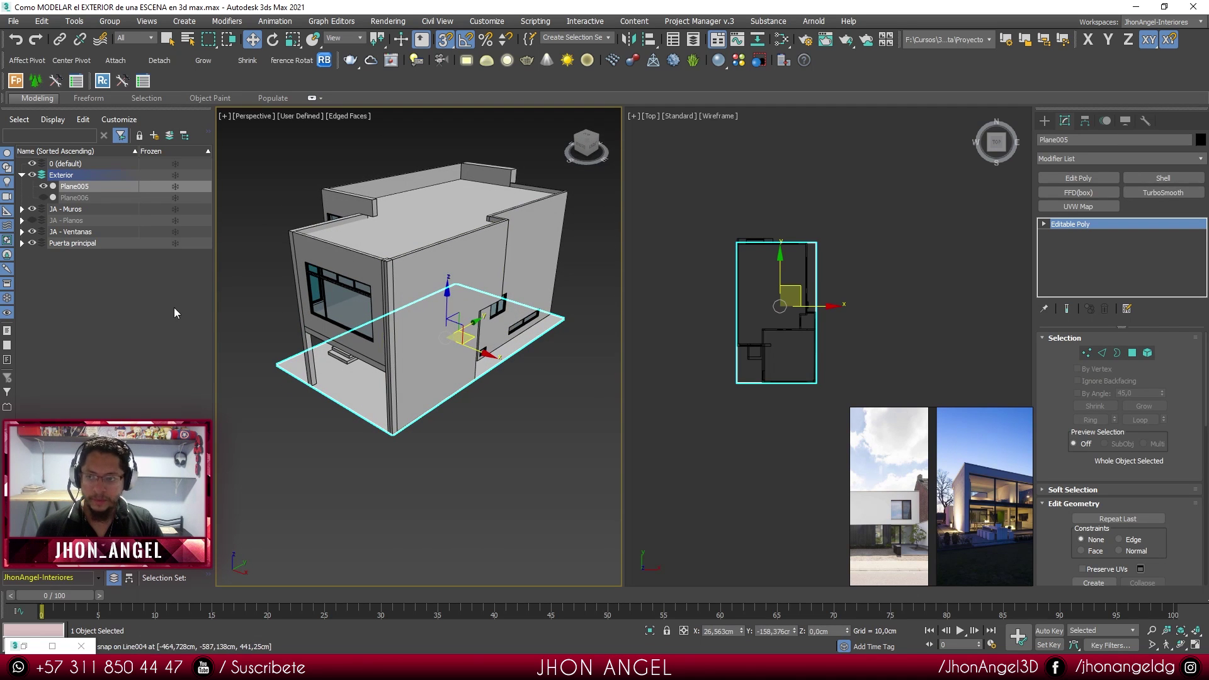
pyautogui.click(33, 221)
# - Examine the stepped ground line of the side elevation drawing in relation to the ground plane
pyautogui.keyDown('alt'); pyautogui.moveTo(403, 378); pyautogui.dragTo(437, 348, button='middle'); pyautogui.keyUp('alt')
pyautogui.scroll(3, 497, 366)
pyautogui.scroll(5, 437, 328)
pyautogui.scroll(-3, 437, 347)
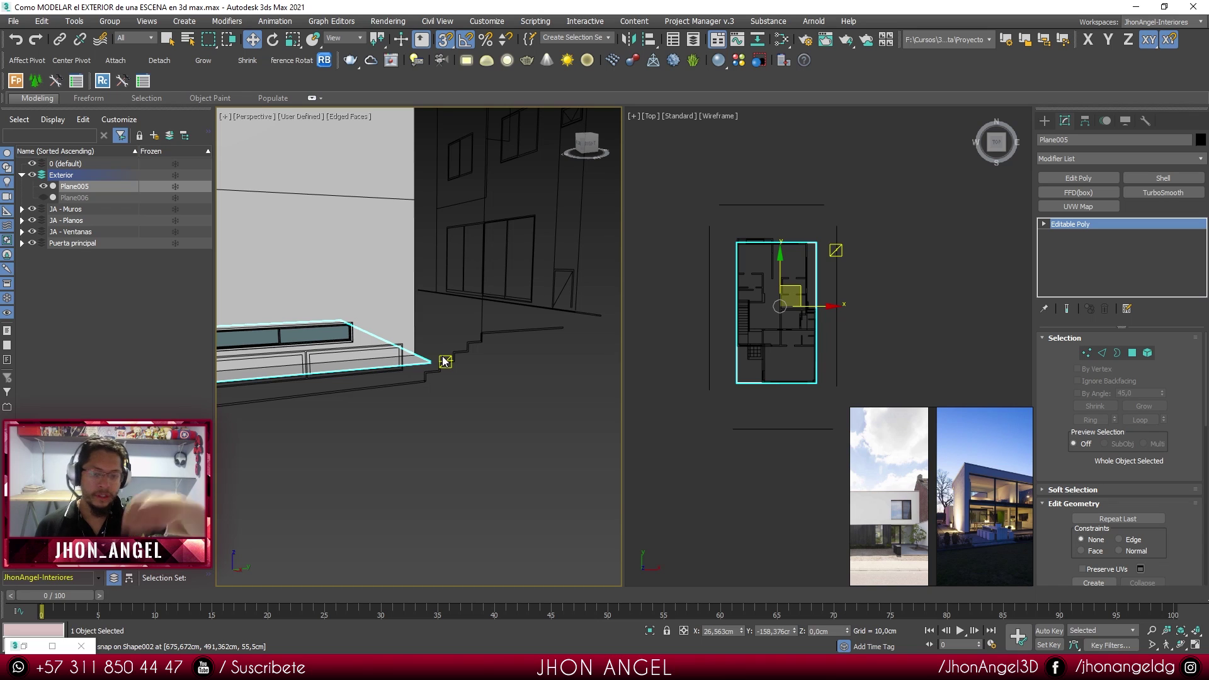
pyautogui.scroll(4, 445, 361)
pyautogui.keyDown('alt'); pyautogui.moveTo(444, 361); pyautogui.dragTo(466, 352, button='middle'); pyautogui.keyUp('alt')
pyautogui.scroll(-2, 483, 350)
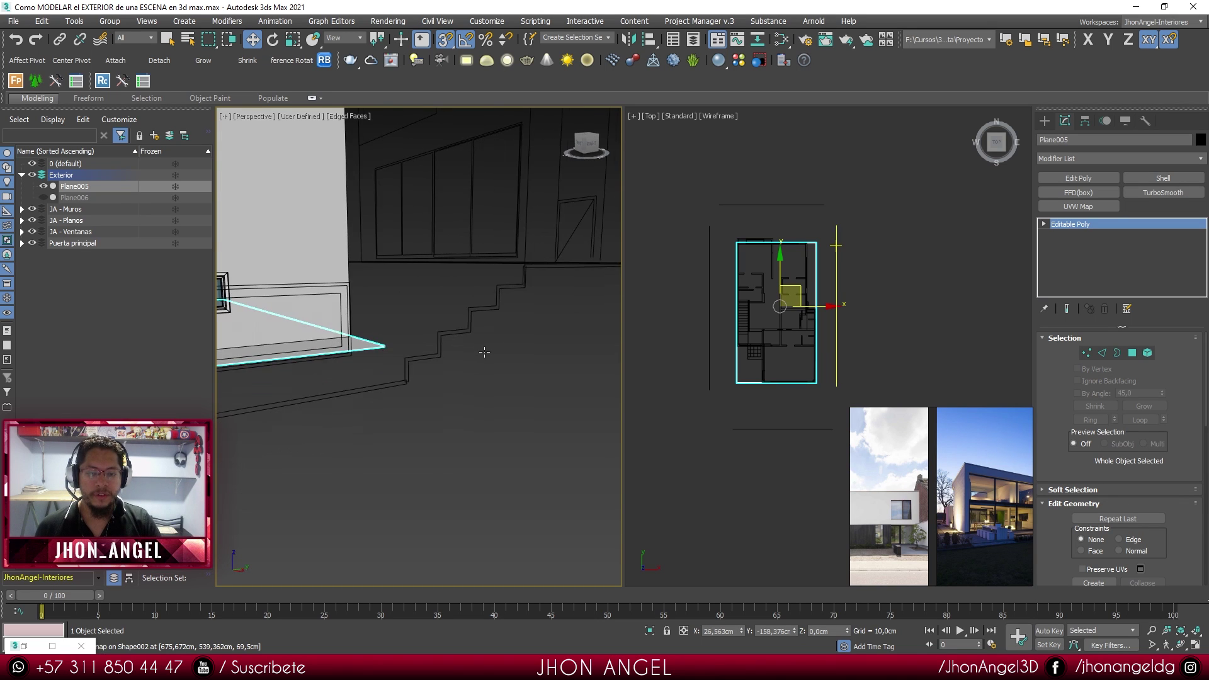
pyautogui.scroll(-4, 503, 305)
pyautogui.keyDown('alt'); pyautogui.moveTo(492, 312); pyautogui.dragTo(476, 349, button='middle'); pyautogui.keyUp('alt')
# - Add the side elevation drawing Shape002 to the selection and isolate it together with the ground plane
pyautogui.keyDown('ctrl'); pyautogui.click(496, 311); pyautogui.keyUp('ctrl')
pyautogui.scroll(3, 444, 352)
pyautogui.scroll(2, 505, 347)
pyautogui.scroll(-2, 447, 380)
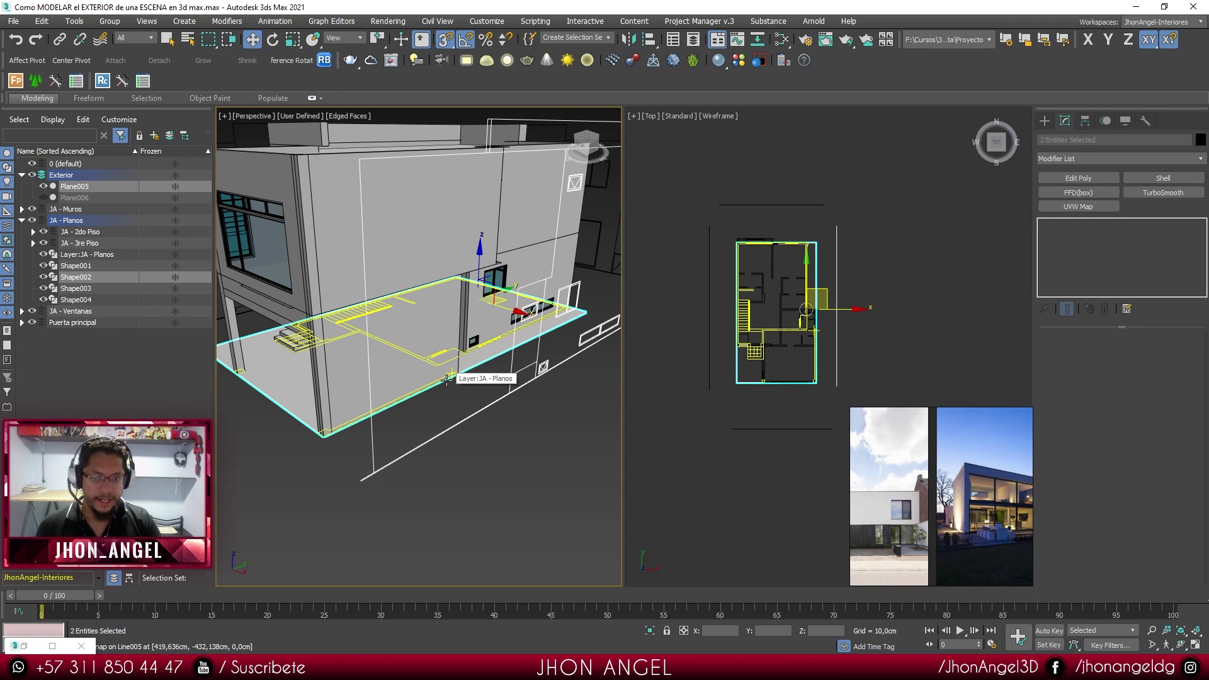
pyautogui.click(652, 632)
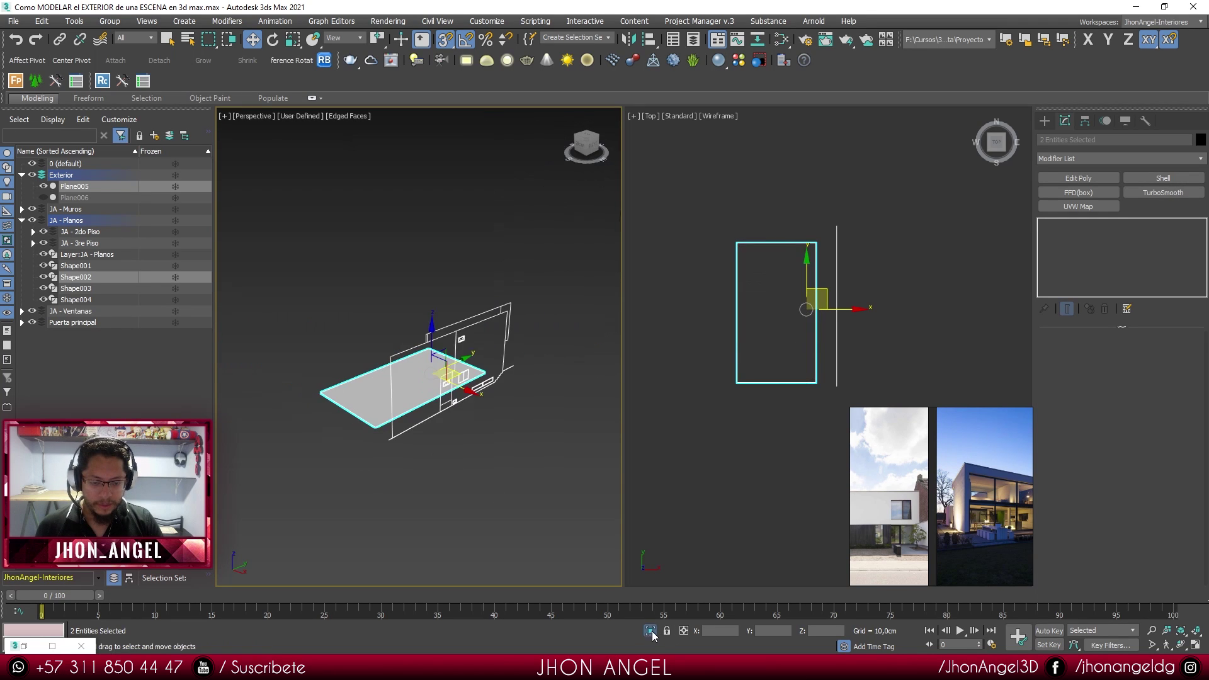
pyautogui.keyDown('alt'); pyautogui.moveTo(453, 428); pyautogui.dragTo(505, 501, button='middle'); pyautogui.keyUp('alt')
pyautogui.scroll(3, 502, 508)
# - Maximize the perspective view and select the front edge of the isolated ground plane
pyautogui.click(502, 510)
pyautogui.moveTo(502, 509); pyautogui.dragTo(502, 508)
pyautogui.hotkey('ctrl', 'z')
pyautogui.hotkey('alt', 'w')
pyautogui.scroll(-4, 532, 498)
pyautogui.scroll(3, 569, 492)
pyautogui.keyDown('alt'); pyautogui.moveTo(532, 498); pyautogui.dragTo(573, 440, button='middle'); pyautogui.keyUp('alt')
pyautogui.moveTo(687, 534); pyautogui.dragTo(630, 487)
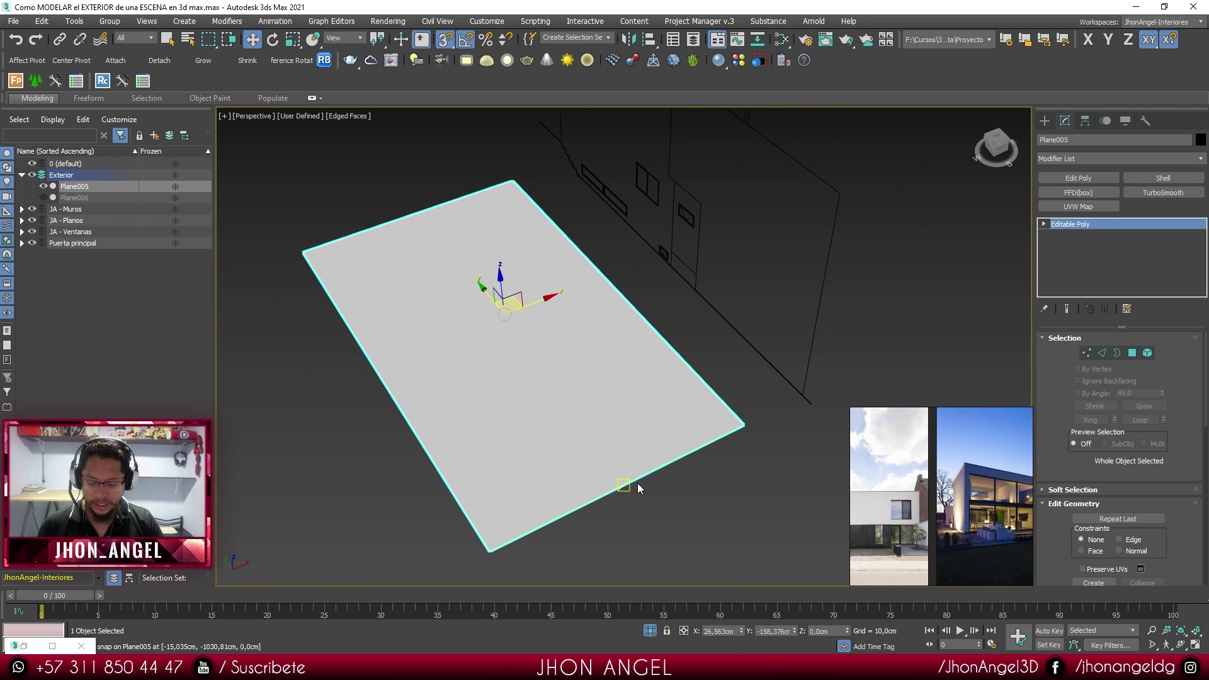
pyautogui.press('2')
pyautogui.moveTo(686, 518); pyautogui.dragTo(641, 473)
pyautogui.scroll(-3, 603, 485)
pyautogui.keyDown('alt'); pyautogui.moveTo(604, 490); pyautogui.dragTo(571, 432, button='middle'); pyautogui.keyUp('alt')
pyautogui.scroll(3, 580, 406)
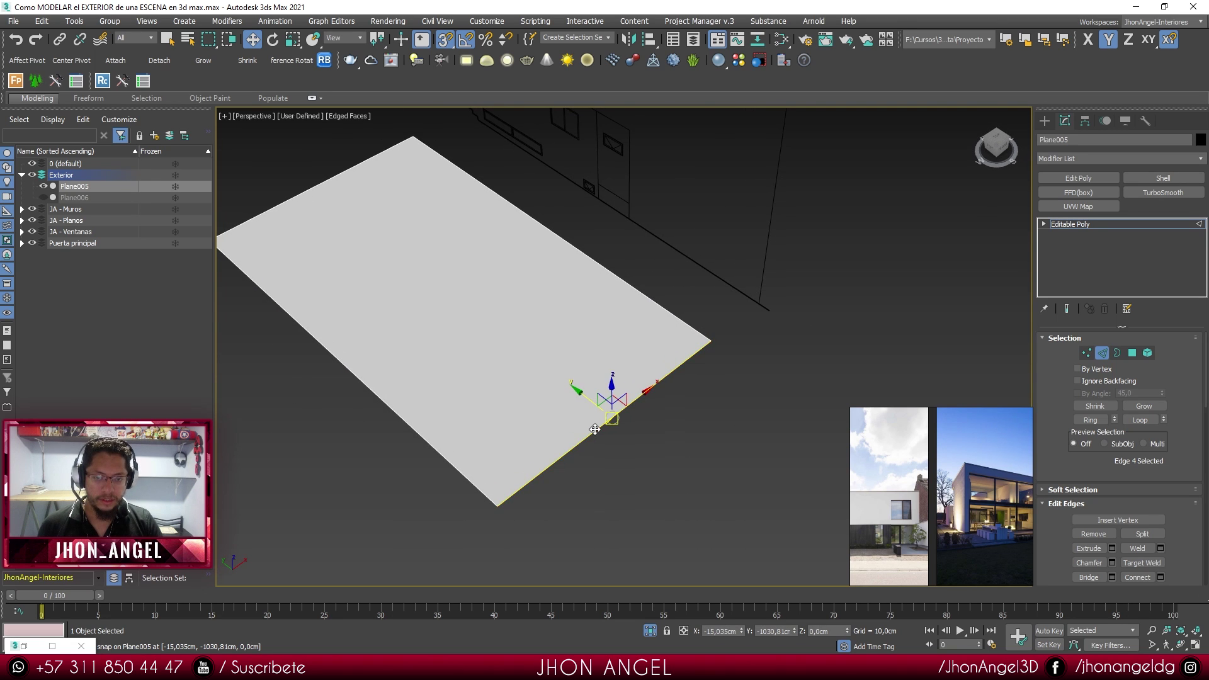
# - Try to extend a new strip outward from the plane's front edge, and undo it
pyautogui.keyDown('shift'); pyautogui.moveTo(589, 401); pyautogui.dragTo(655, 439); pyautogui.keyUp('shift')
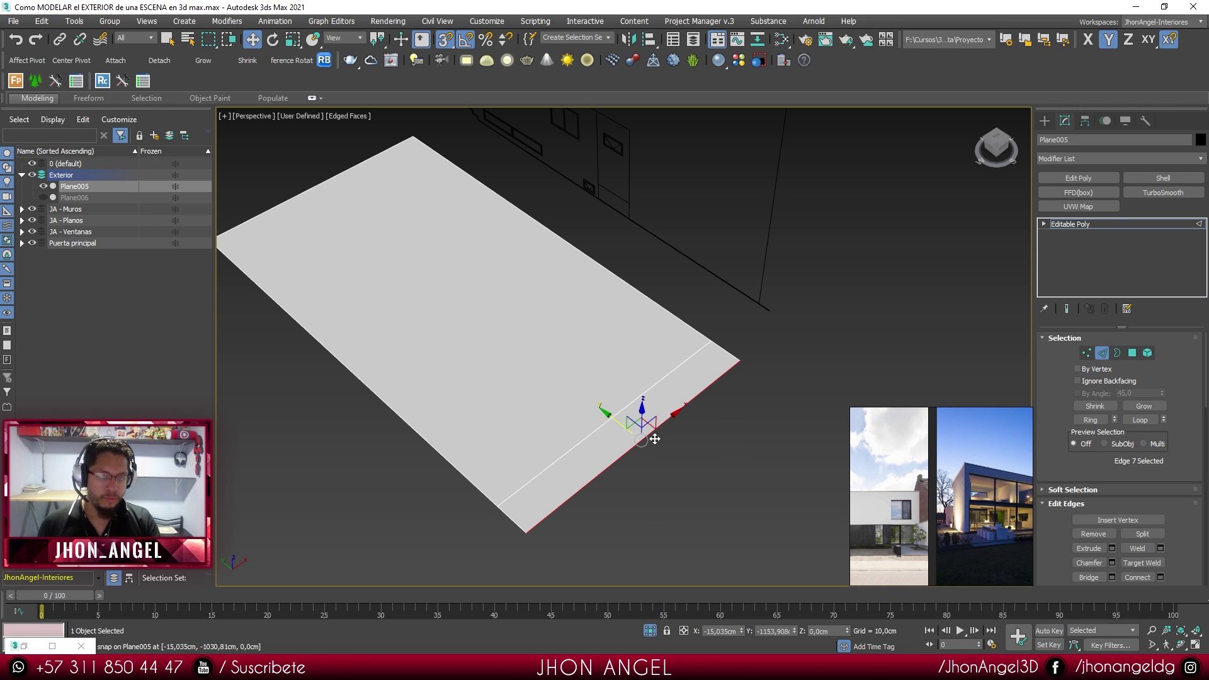
pyautogui.hotkey('ctrl', 'z')
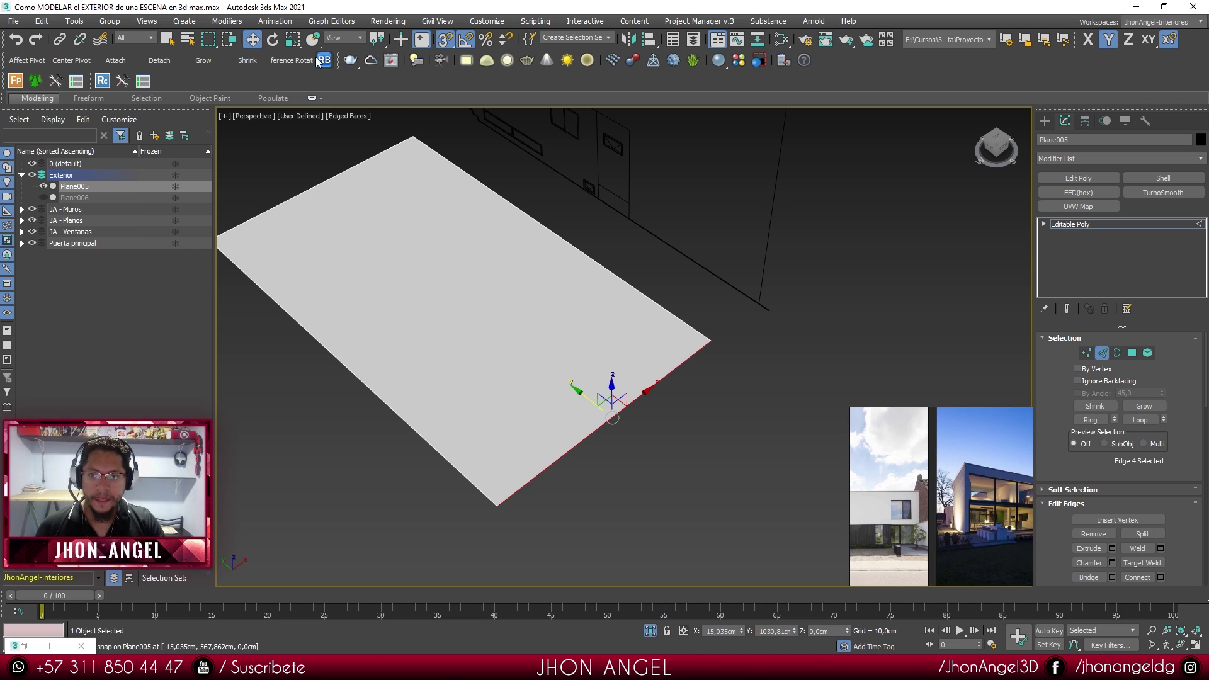
# - Offset the plane's front edge by exactly -100 cm along Y with the Move Transform Type-In
pyautogui.rightClick(252, 40)
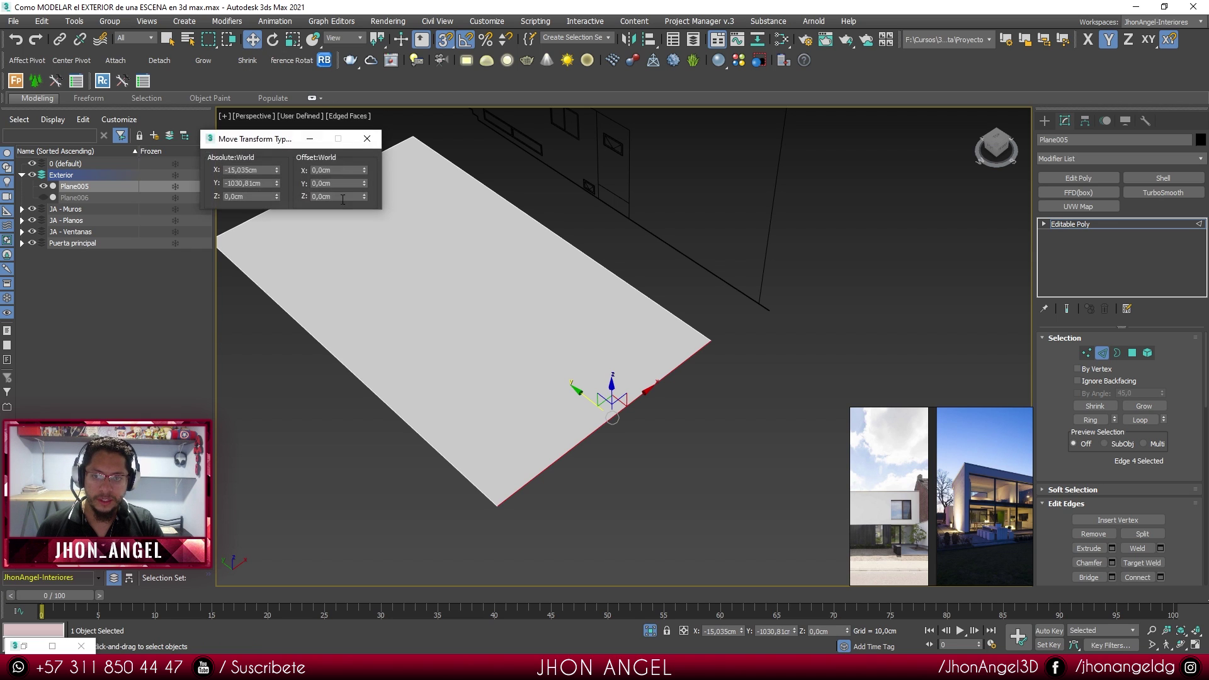
pyautogui.moveTo(274, 146); pyautogui.dragTo(902, 328)
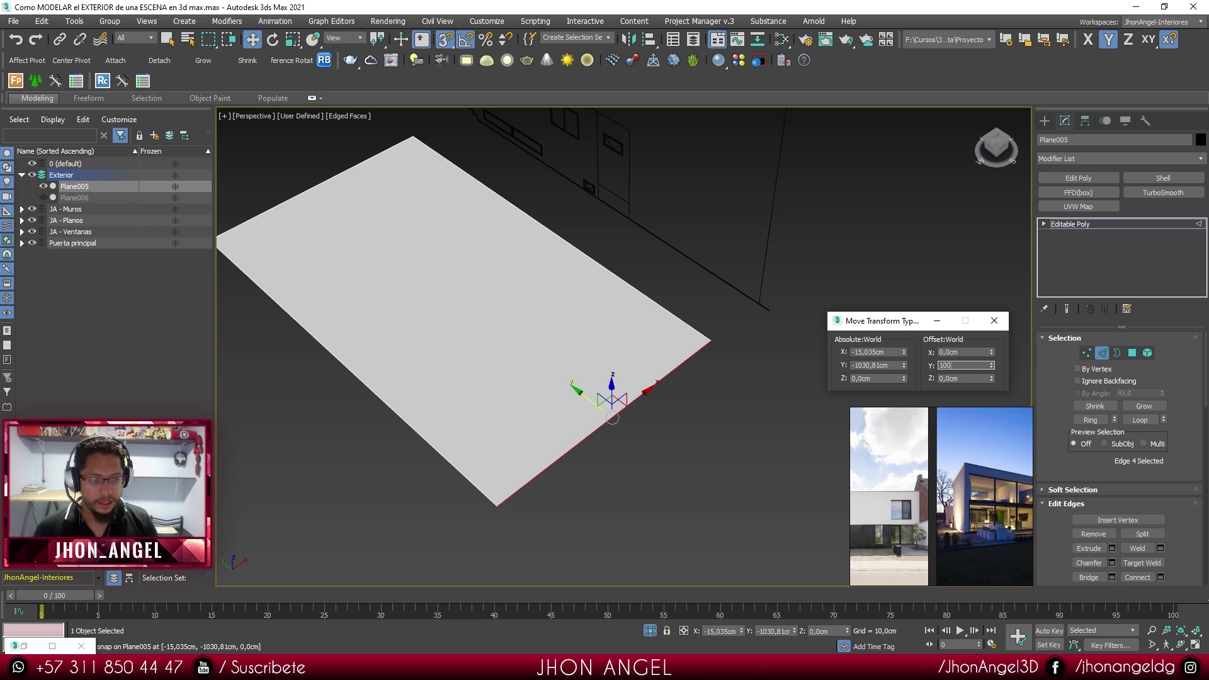
pyautogui.press('Return')
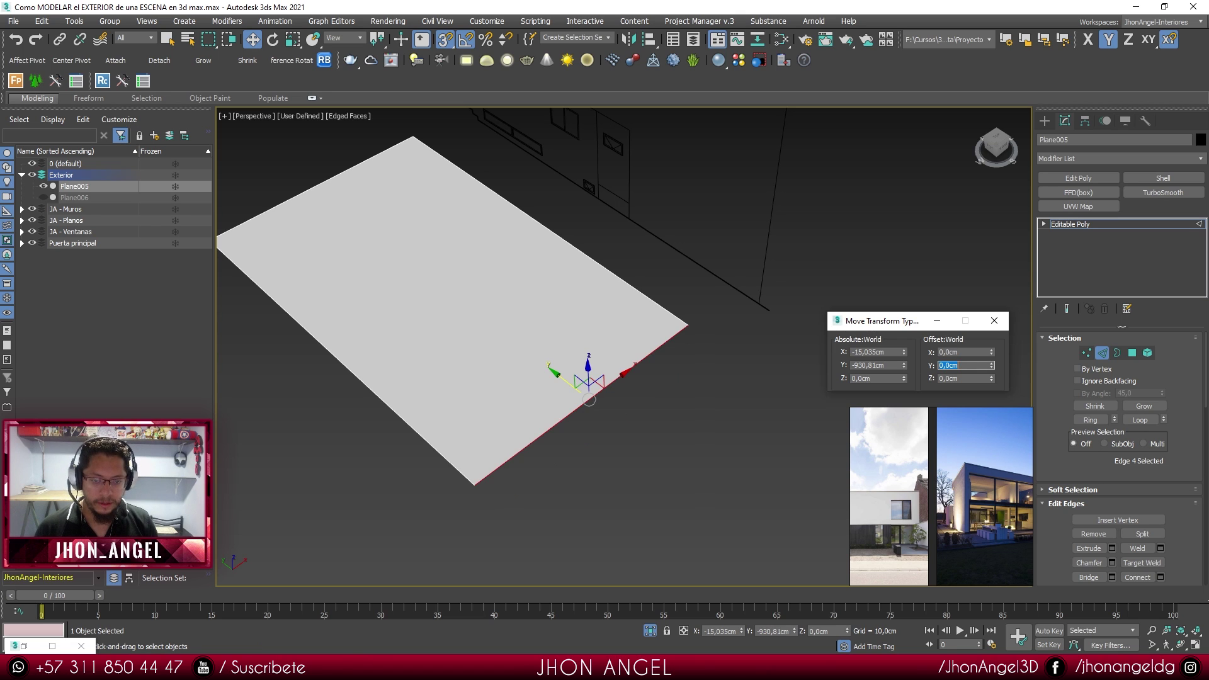
pyautogui.middleClick(669, 395)
pyautogui.hotkey('ctrl', 'z')
pyautogui.moveTo(974, 366); pyautogui.dragTo(889, 366)
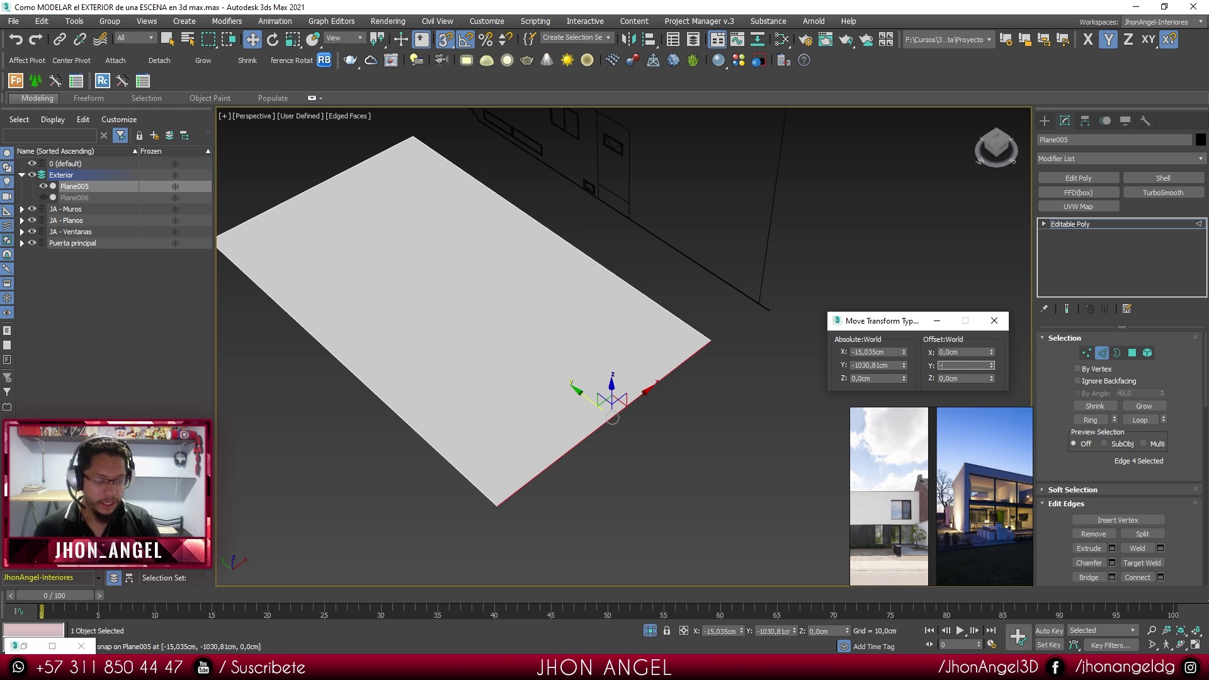
pyautogui.write('-100')
pyautogui.press('Return')
# - Offset the plane's left edge by -100 cm along X
pyautogui.click(363, 371)
pyautogui.moveTo(377, 371); pyautogui.dragTo(485, 338, button='middle')
pyautogui.click(497, 329)
pyautogui.moveTo(973, 353); pyautogui.dragTo(913, 354)
pyautogui.write('-100')
pyautogui.press('Return')
# - Offset the plane's opposite side edge by 100 cm along X and leave edge editing
pyautogui.click(598, 296)
pyautogui.write('100')
pyautogui.press('Return')
pyautogui.click(391, 238)
pyautogui.scroll(-2, 551, 354)
pyautogui.press('2')
pyautogui.keyDown('alt'); pyautogui.moveTo(551, 353); pyautogui.dragTo(631, 408, button='middle'); pyautogui.keyUp('alt')
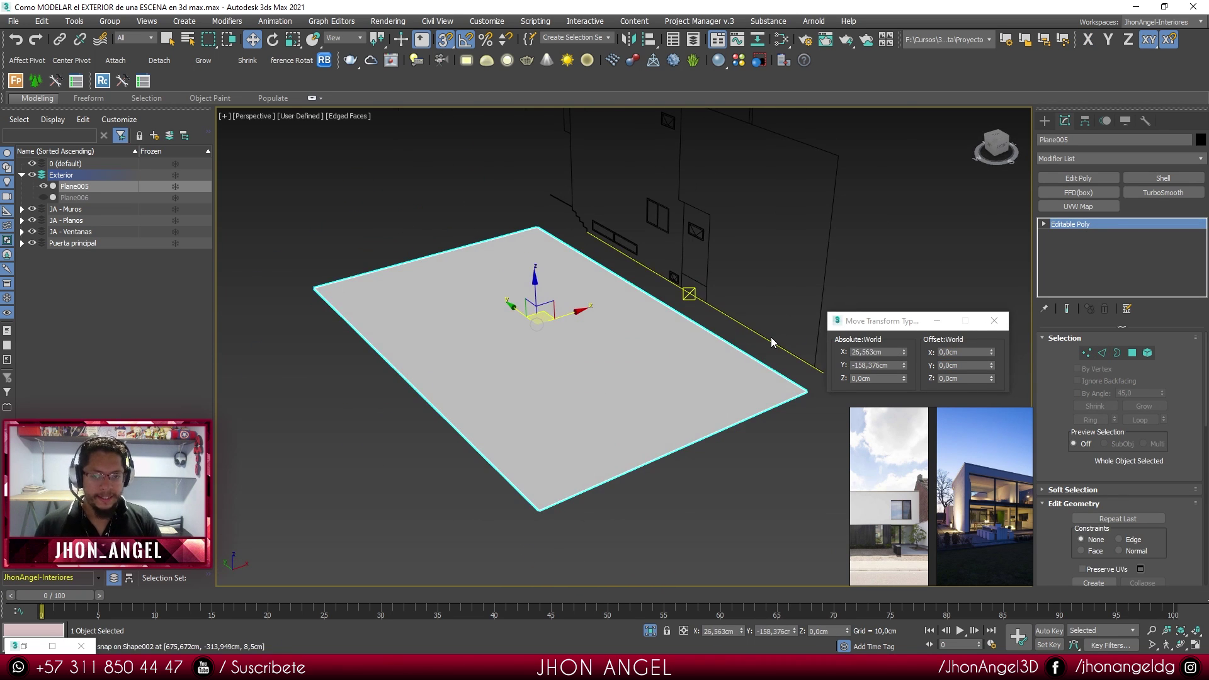
# - Add a Shell modifier to the ground plane to give it thickness
pyautogui.click(1163, 178)
pyautogui.keyDown('alt'); pyautogui.moveTo(513, 391); pyautogui.dragTo(601, 325, button='middle'); pyautogui.keyUp('alt')
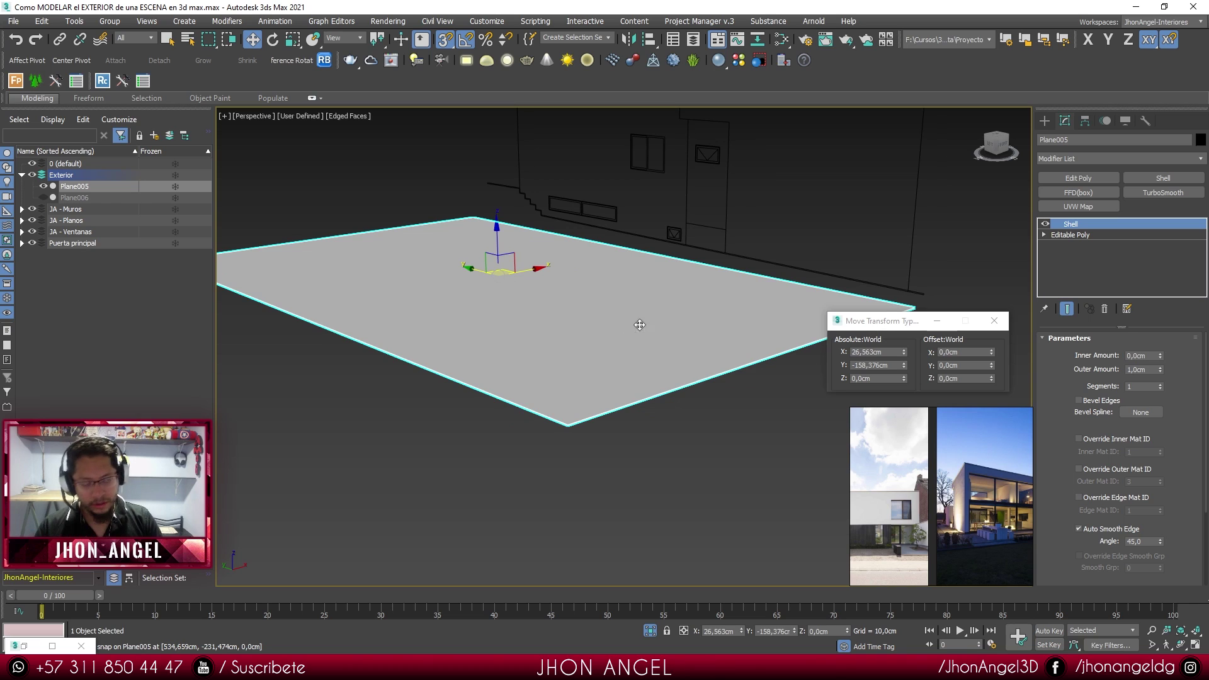
pyautogui.click(1063, 160)
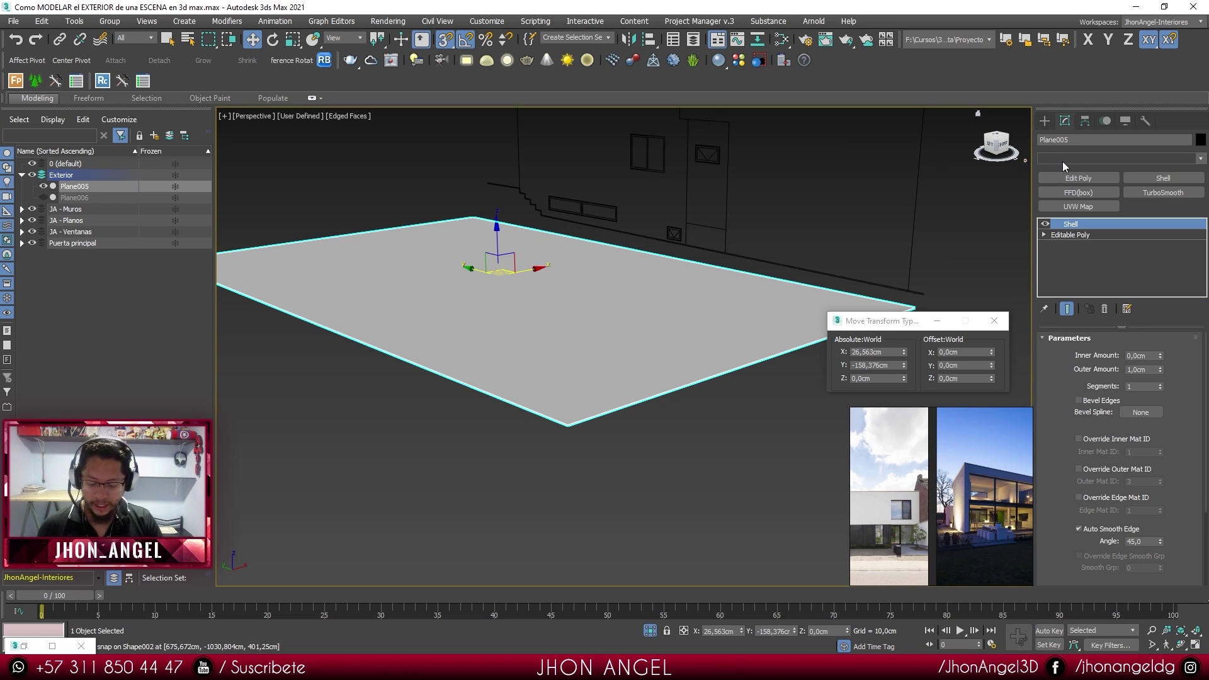
pyautogui.write('shell')
pyautogui.click(1057, 214)
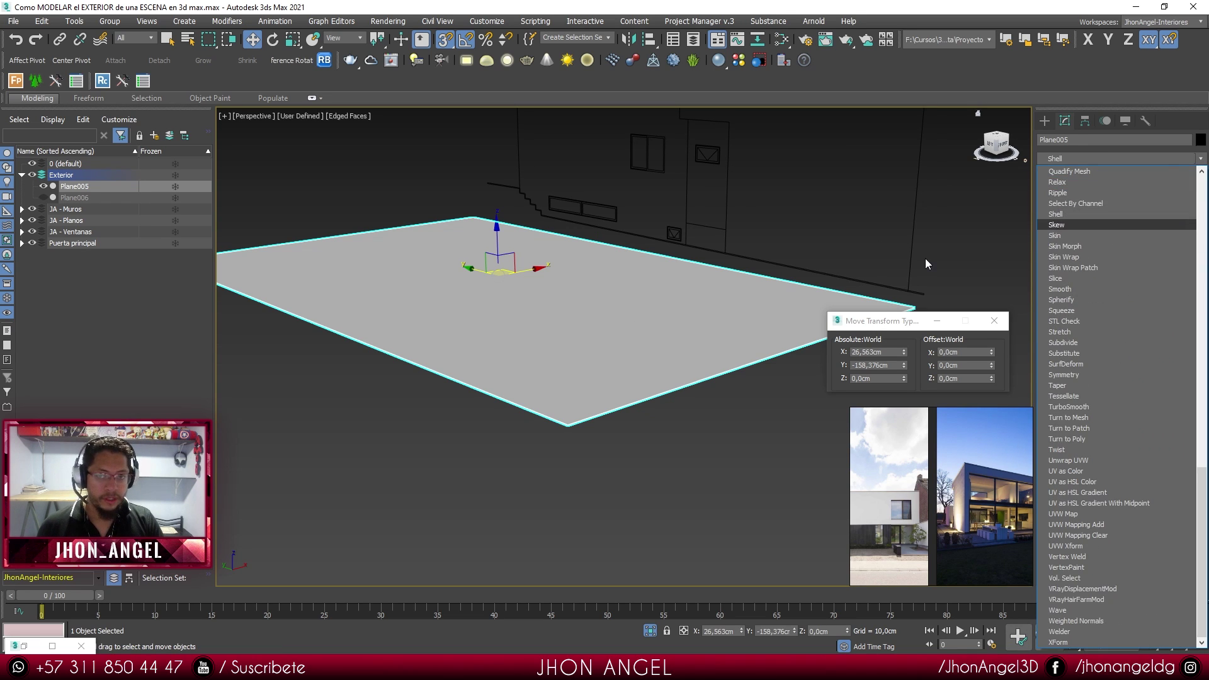
pyautogui.moveTo(696, 412); pyautogui.dragTo(709, 396, button='middle')
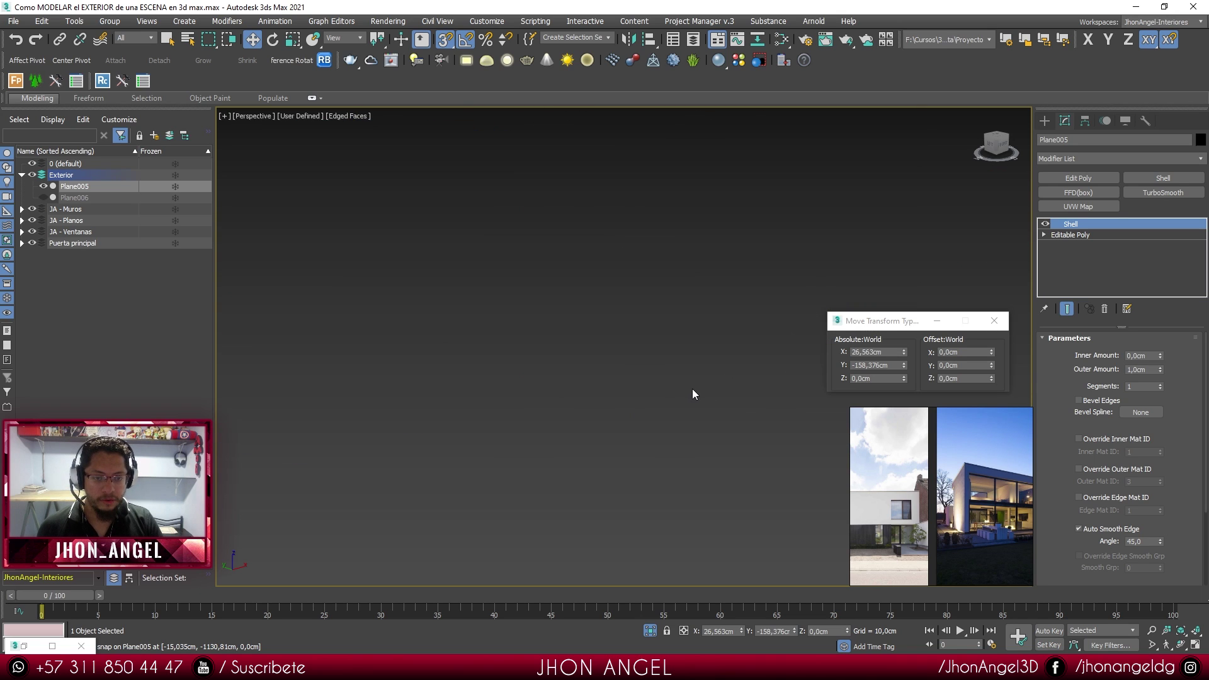
pyautogui.press('z')
pyautogui.scroll(6, 700, 410)
pyautogui.moveTo(699, 411); pyautogui.dragTo(690, 381, button='middle')
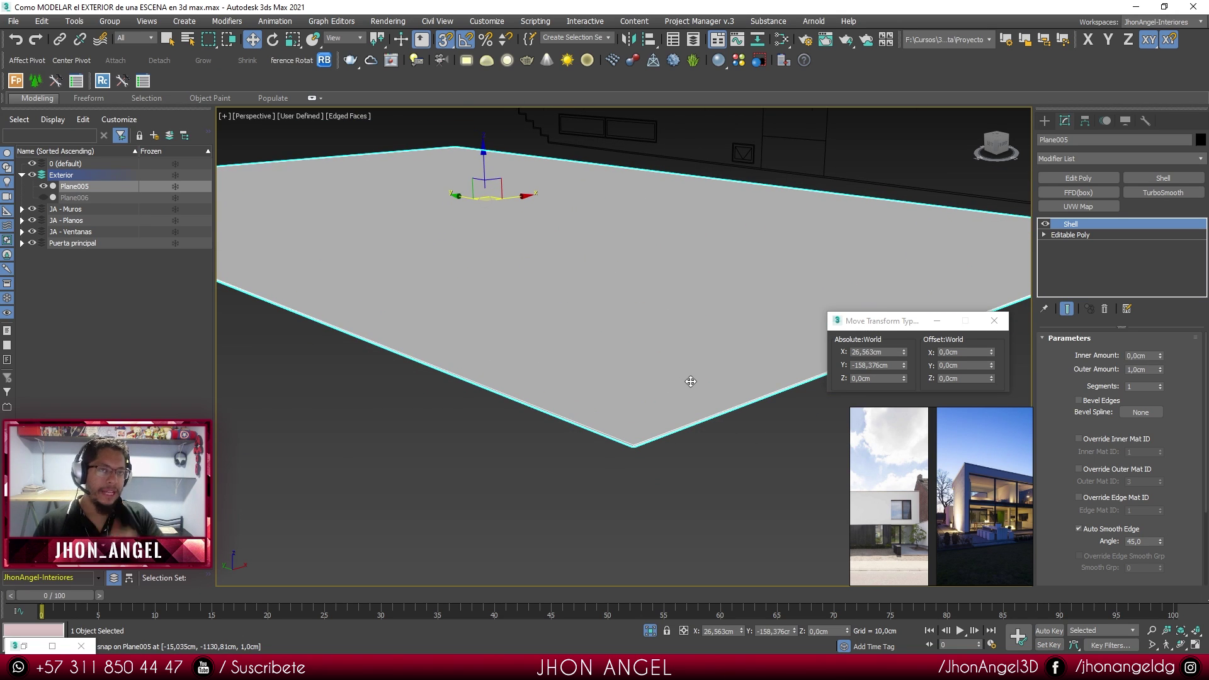
# - Set the Shell's Outer Amount to 0 cm and its Inner Amount to 10 cm
pyautogui.rightClick(1160, 368)
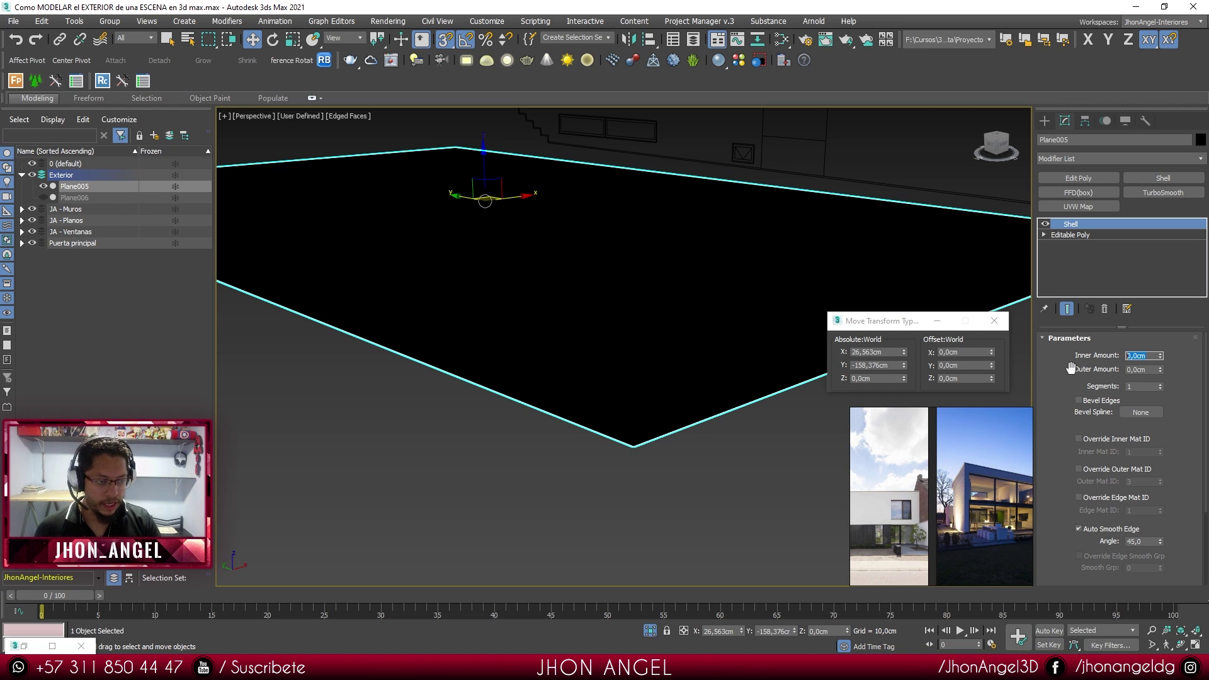
pyautogui.write('10')
pyautogui.press('Return')
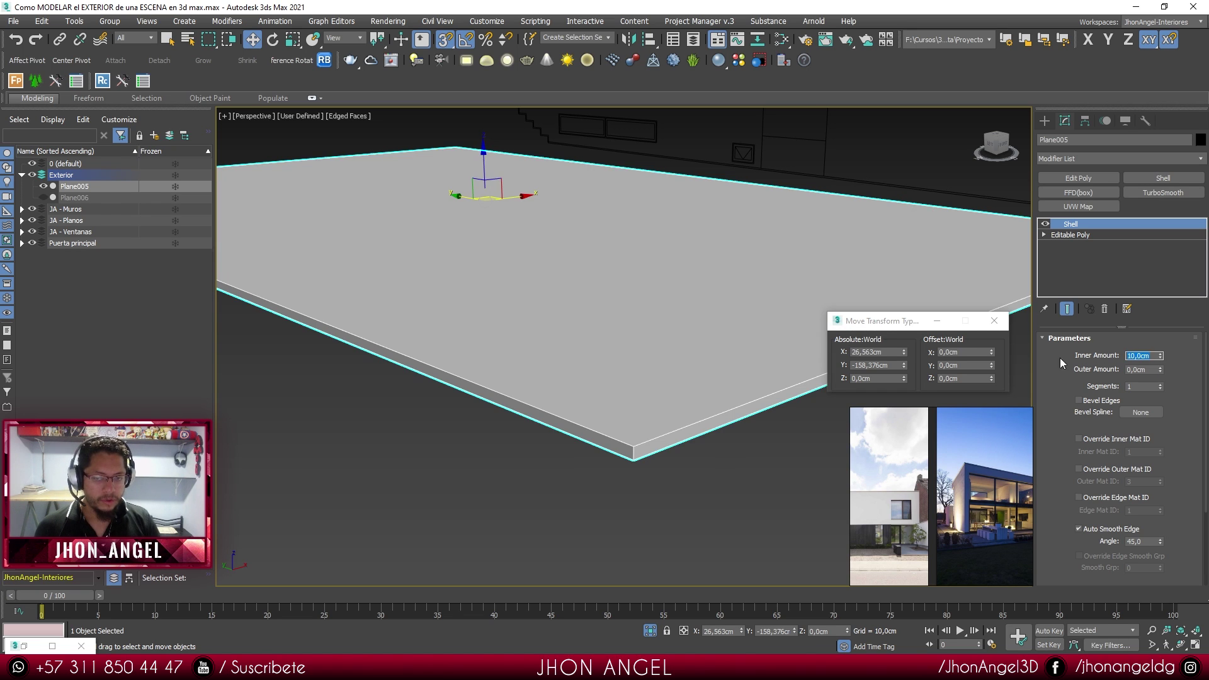
# - Convert the shelled ground slab to an Editable Poly
pyautogui.press('z')
pyautogui.rightClick(706, 323)
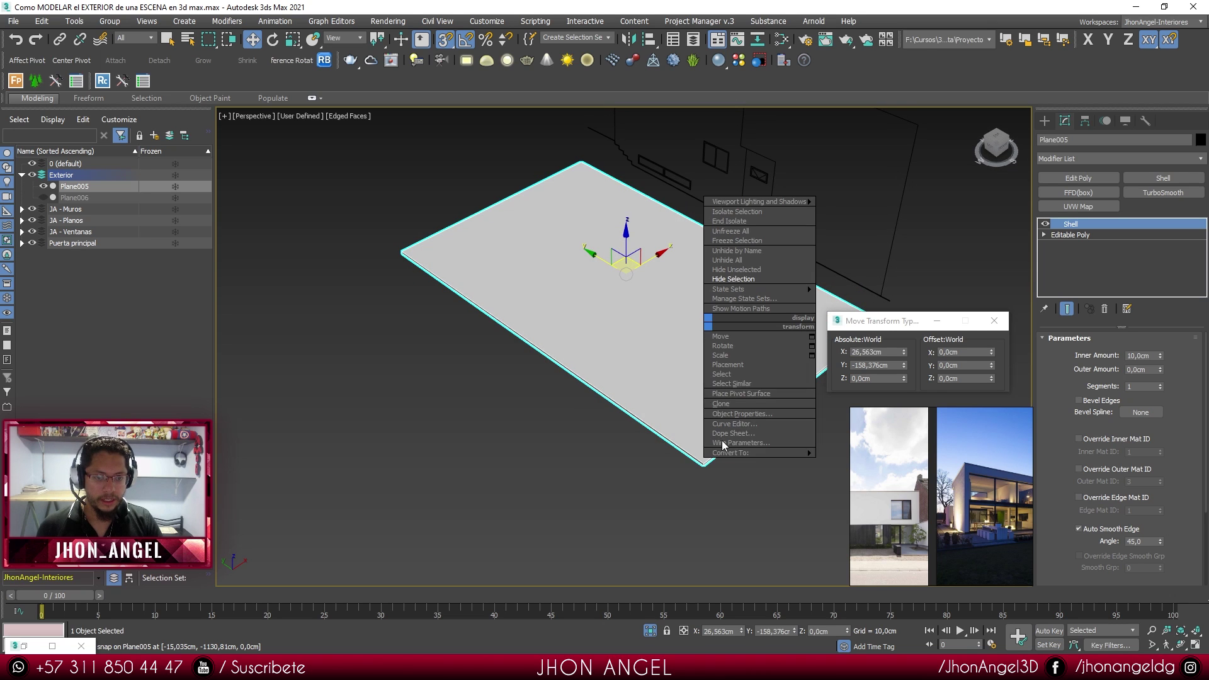
pyautogui.click(834, 463)
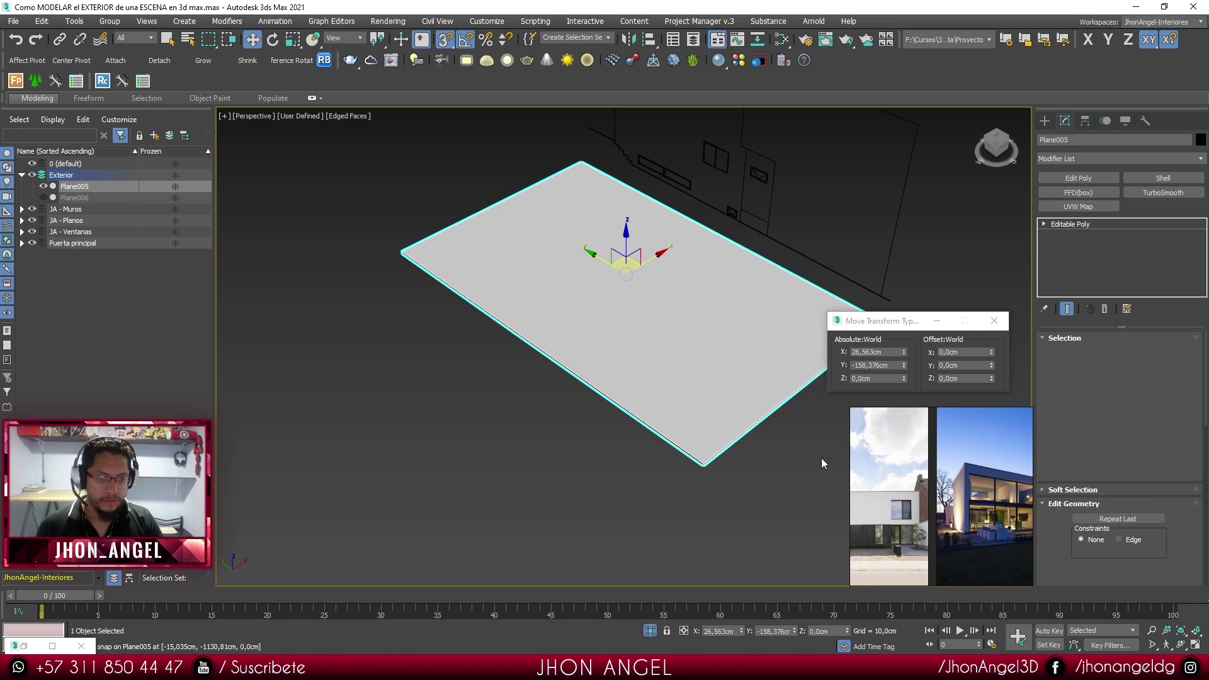
pyautogui.rightClick(448, 250)
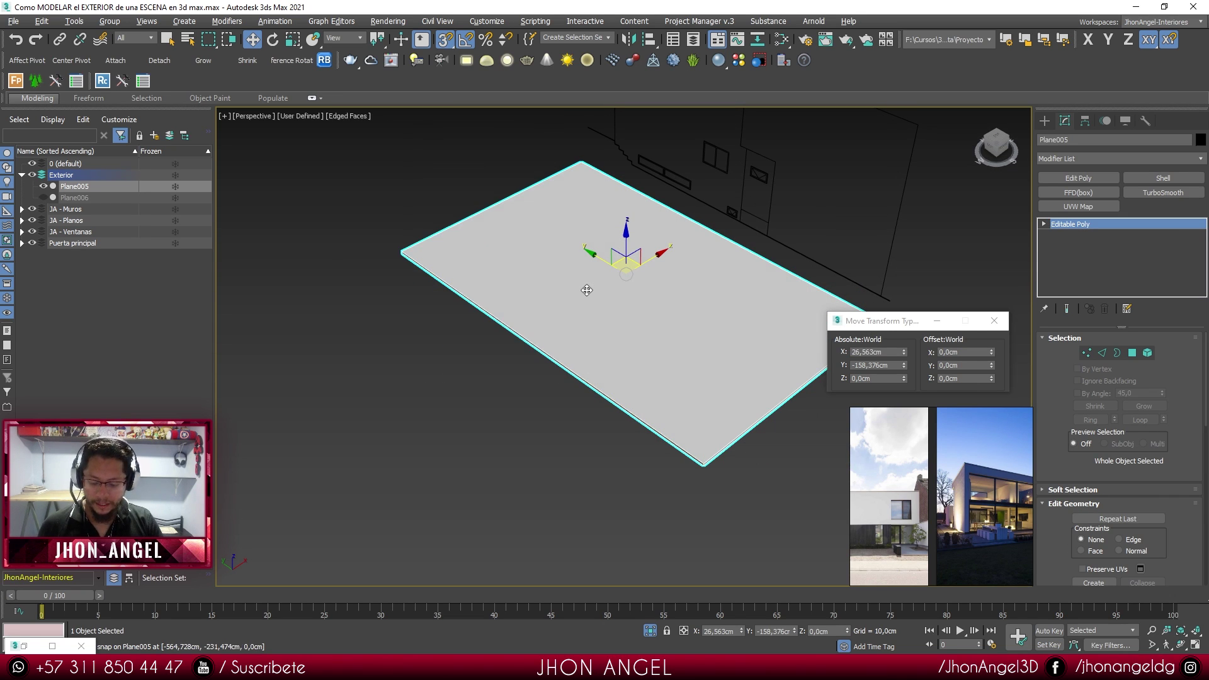
# - Set up a Left view beside the perspective view, framed on the slab and the stair profile
pyautogui.hotkey('alt', 'w')
pyautogui.rightClick(738, 294)
pyautogui.press('l')
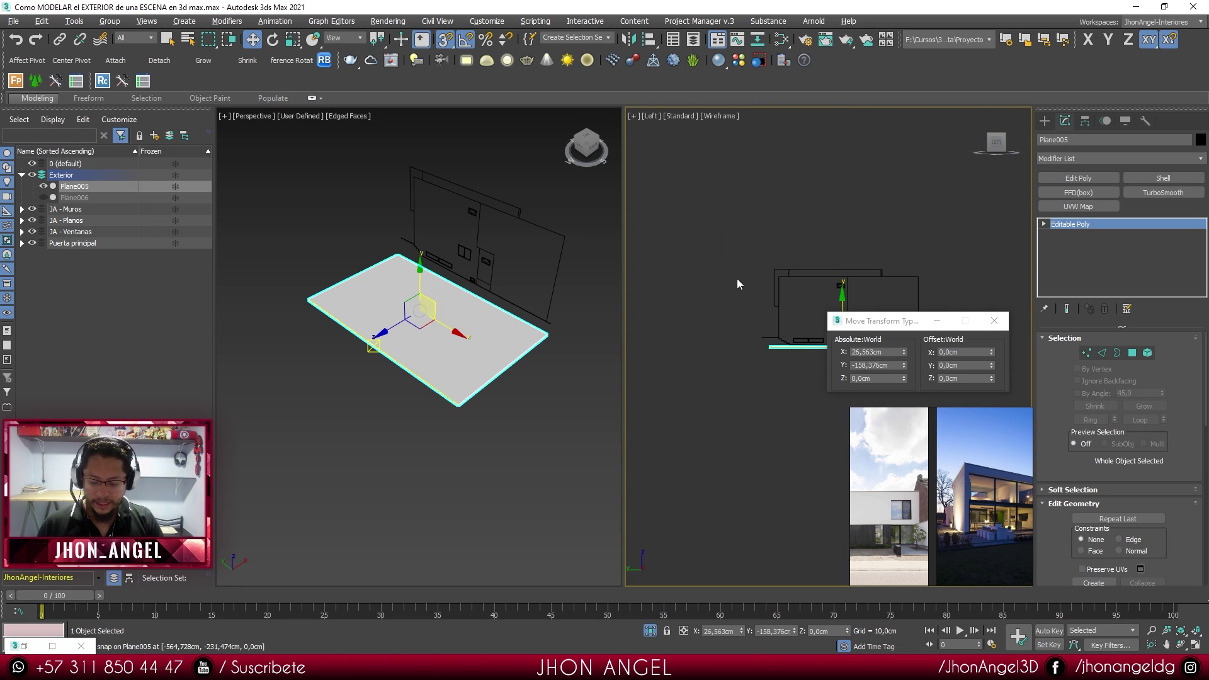
pyautogui.scroll(2, 693, 315)
pyautogui.moveTo(756, 237); pyautogui.dragTo(747, 274, button='middle')
pyautogui.moveTo(381, 348); pyautogui.dragTo(435, 375, button='middle')
pyautogui.scroll(4, 372, 385)
# - Select the slab's long side edges and connect them with one edge loop across its width
pyautogui.click(1101, 353)
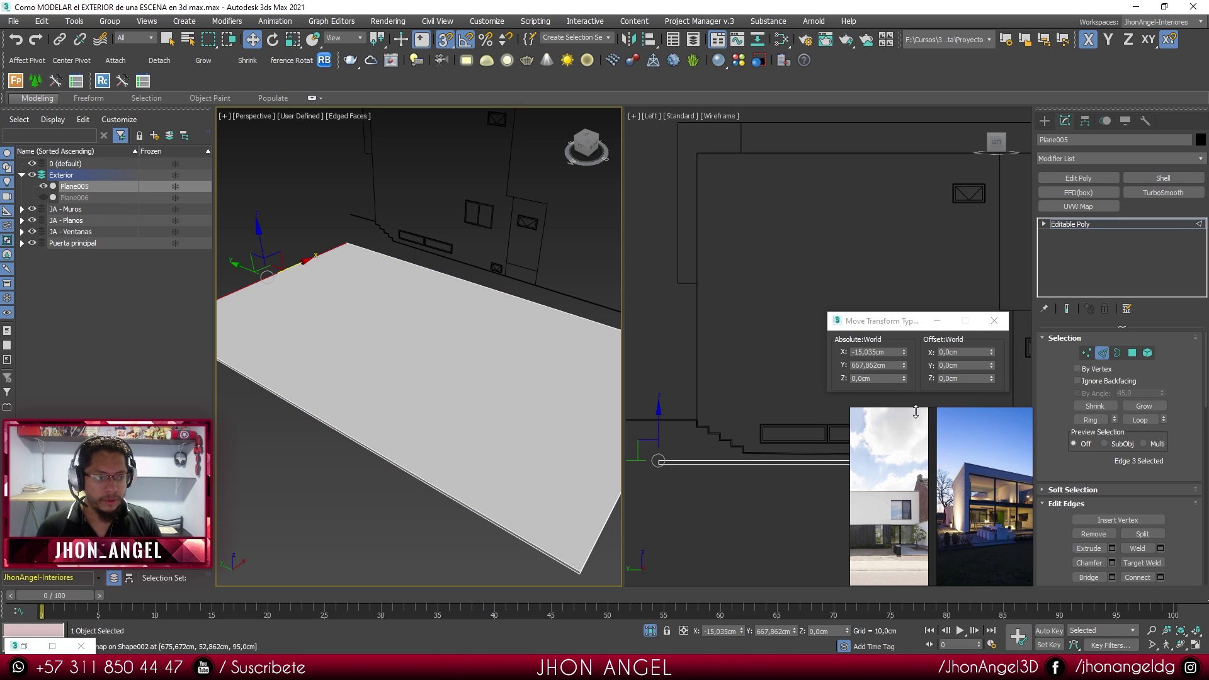
pyautogui.keyDown('alt'); pyautogui.moveTo(323, 478); pyautogui.dragTo(421, 481, button='middle'); pyautogui.keyUp('alt')
pyautogui.moveTo(403, 213); pyautogui.dragTo(402, 212)
pyautogui.keyDown('alt'); pyautogui.moveTo(458, 326); pyautogui.dragTo(491, 392, button='middle'); pyautogui.keyUp('alt')
pyautogui.rightClick(435, 329)
pyautogui.click(403, 372)
# - Move the new edge loop to the foot of the stair profile, snapping it at about Y 446.4 cm
pyautogui.moveTo(699, 423); pyautogui.dragTo(704, 398, button='middle')
pyautogui.moveTo(493, 383); pyautogui.dragTo(480, 379, button='middle')
pyautogui.moveTo(396, 291); pyautogui.dragTo(386, 271)
pyautogui.moveTo(386, 271); pyautogui.dragTo(396, 273, button='middle')
pyautogui.scroll(5, 740, 435)
pyautogui.moveTo(740, 432); pyautogui.dragTo(744, 415, button='middle')
pyautogui.scroll(3, 749, 409)
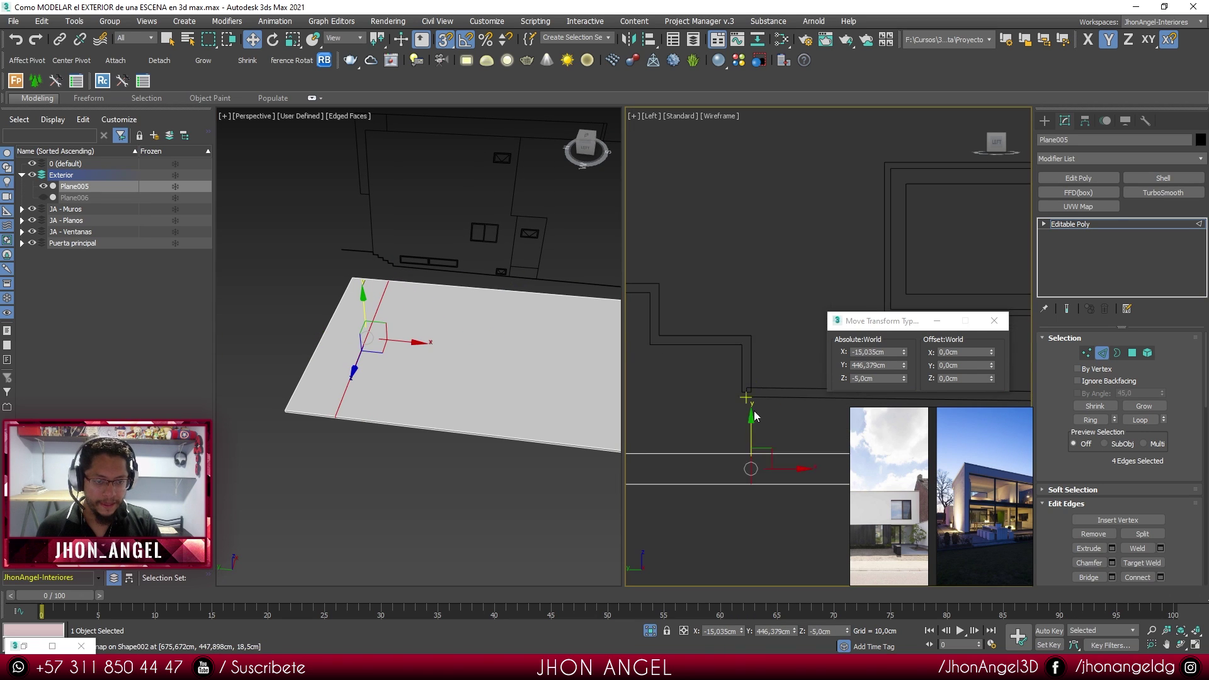
pyautogui.moveTo(780, 463); pyautogui.dragTo(766, 329)
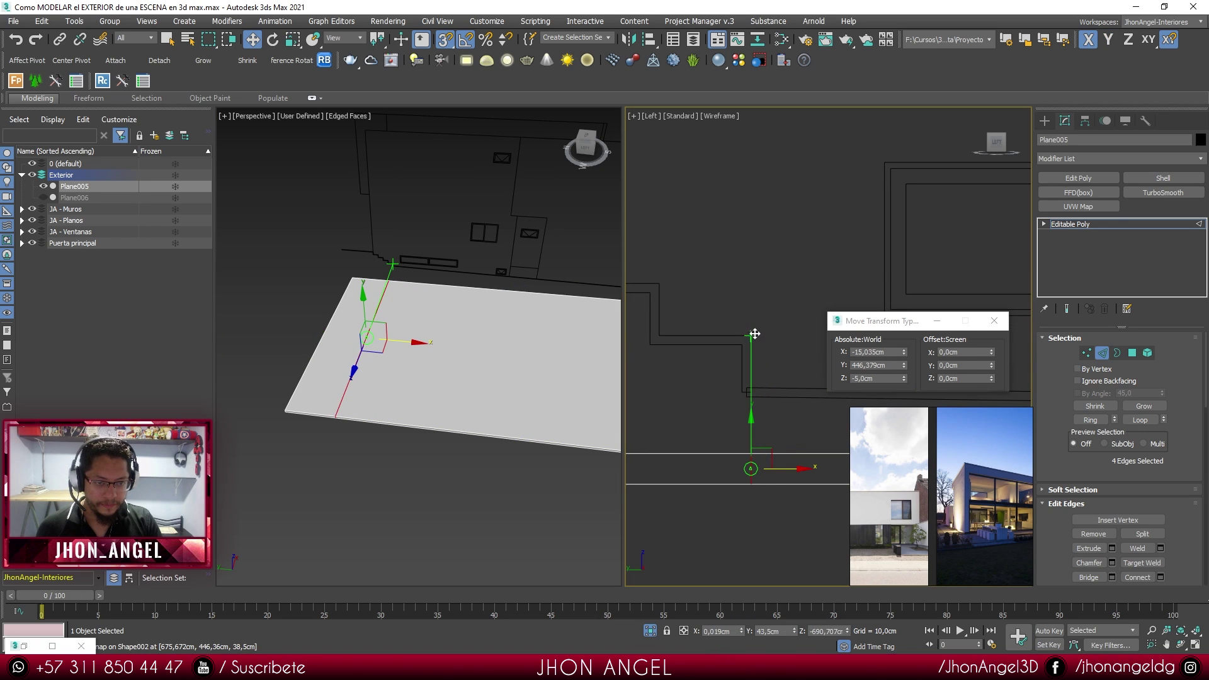
# - Connect the slab edges behind the first loop and snap the new loop to the second riser of the stair profile
pyautogui.scroll(-3, 754, 344)
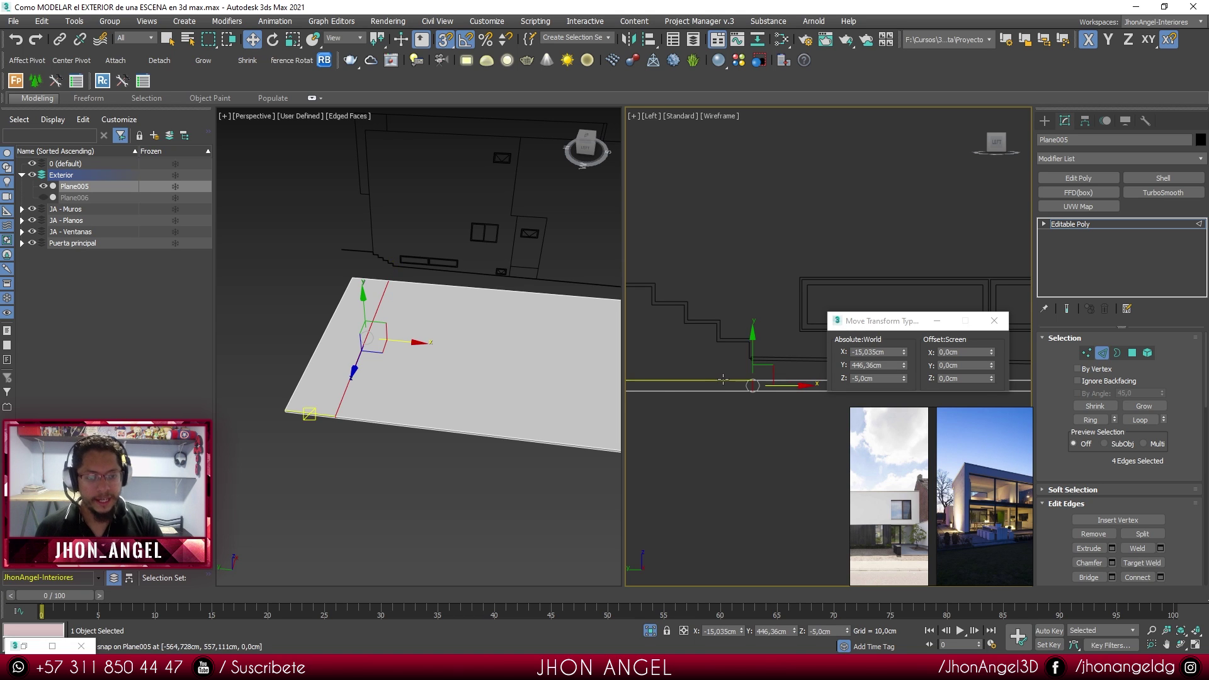
pyautogui.hotkey('alt', 'w')
pyautogui.scroll(4, 567, 378)
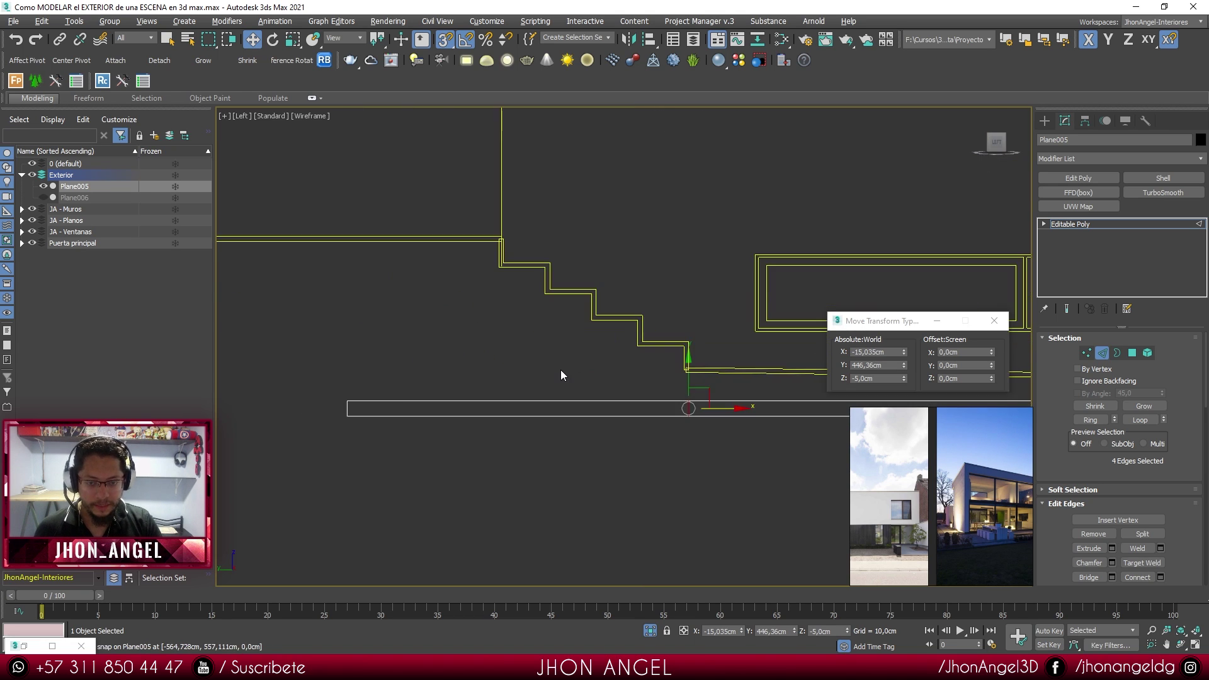
pyautogui.moveTo(560, 369); pyautogui.dragTo(573, 378, button='middle')
pyautogui.moveTo(580, 354); pyautogui.dragTo(562, 486)
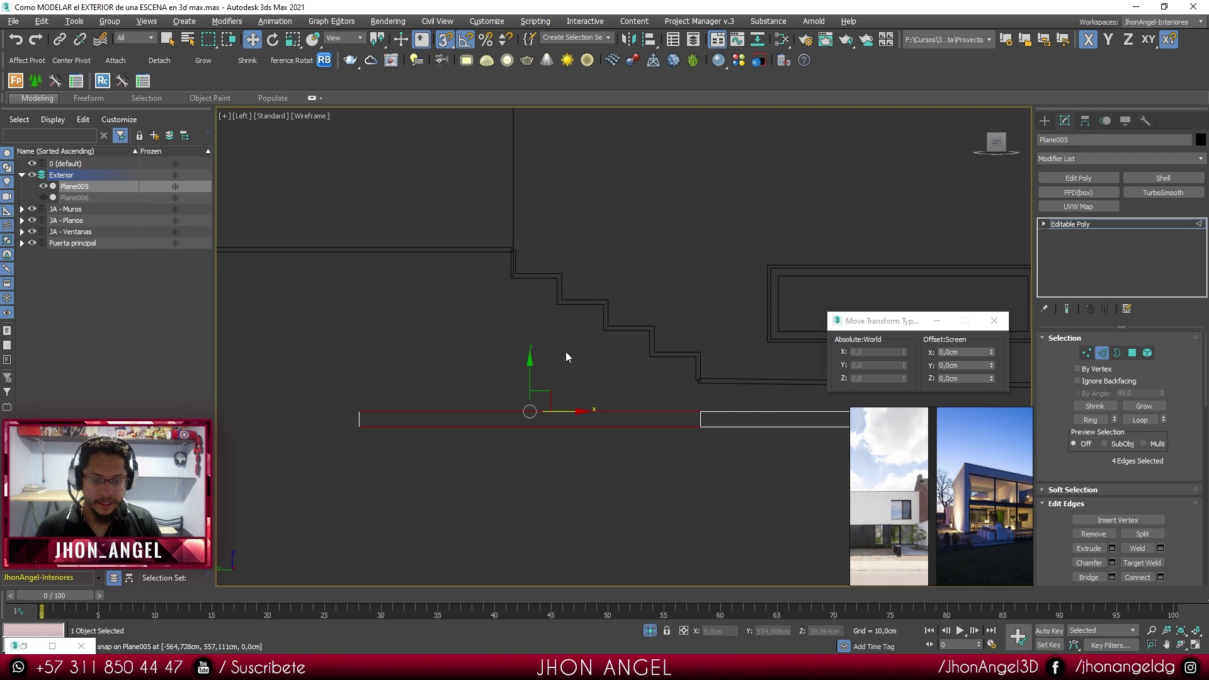
pyautogui.rightClick(565, 469)
pyautogui.click(537, 505)
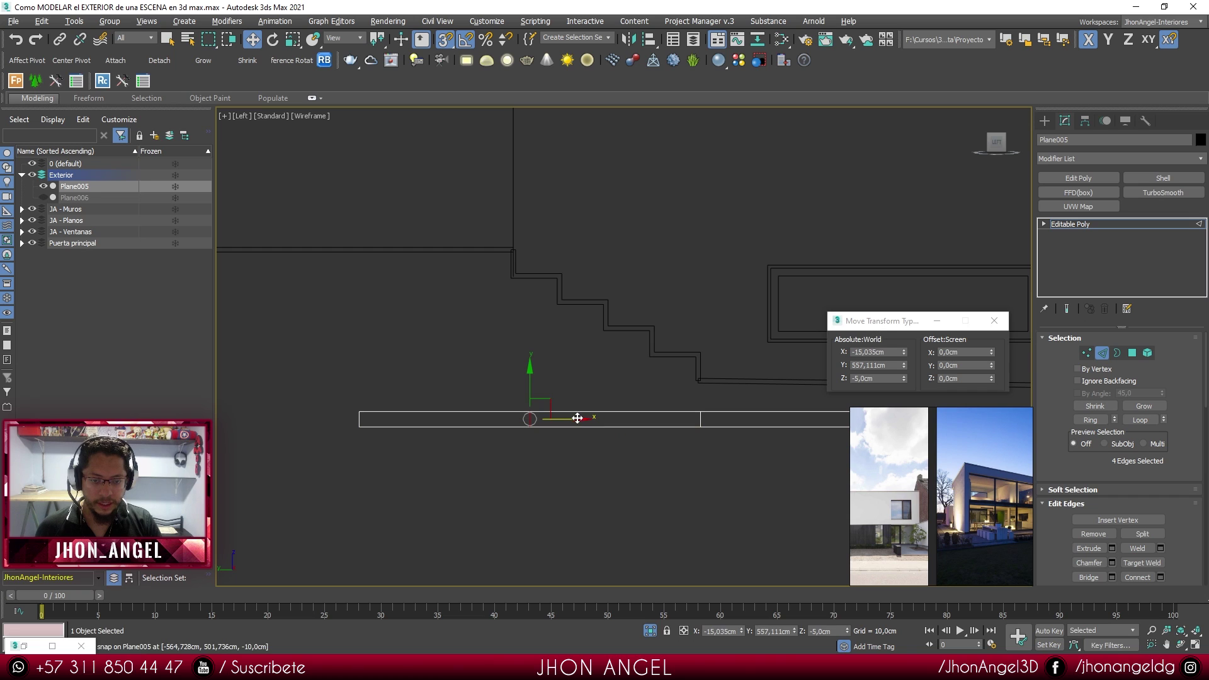
pyautogui.moveTo(690, 325); pyautogui.dragTo(661, 332)
pyautogui.scroll(4, 653, 327)
pyautogui.scroll(-5, 661, 331)
# - Add two more edge loops across the slab, snapping them to the third and fourth risers of the profile
pyautogui.moveTo(616, 386); pyautogui.dragTo(589, 502)
pyautogui.rightClick(588, 502)
pyautogui.click(568, 536)
pyautogui.moveTo(504, 451); pyautogui.dragTo(612, 281)
pyautogui.rightClick(523, 491)
pyautogui.click(504, 529)
pyautogui.moveTo(472, 451); pyautogui.dragTo(547, 244)
# - Connect the remaining end edges and snap the fifth loop to the top riser of the stair profile
pyautogui.moveTo(458, 403); pyautogui.dragTo(436, 500)
pyautogui.rightClick(434, 502)
pyautogui.click(415, 541)
pyautogui.moveTo(439, 451); pyautogui.dragTo(480, 207)
pyautogui.scroll(2, 480, 245)
pyautogui.moveTo(516, 538); pyautogui.dragTo(478, 195)
pyautogui.scroll(2, 477, 198)
pyautogui.scroll(-4, 477, 199)
pyautogui.scroll(-1, 488, 247)
pyautogui.moveTo(498, 296); pyautogui.dragTo(480, 316, button='middle')
# - Select the five top polygon strips at the stair end of the slab in the perspective view
pyautogui.press('p')
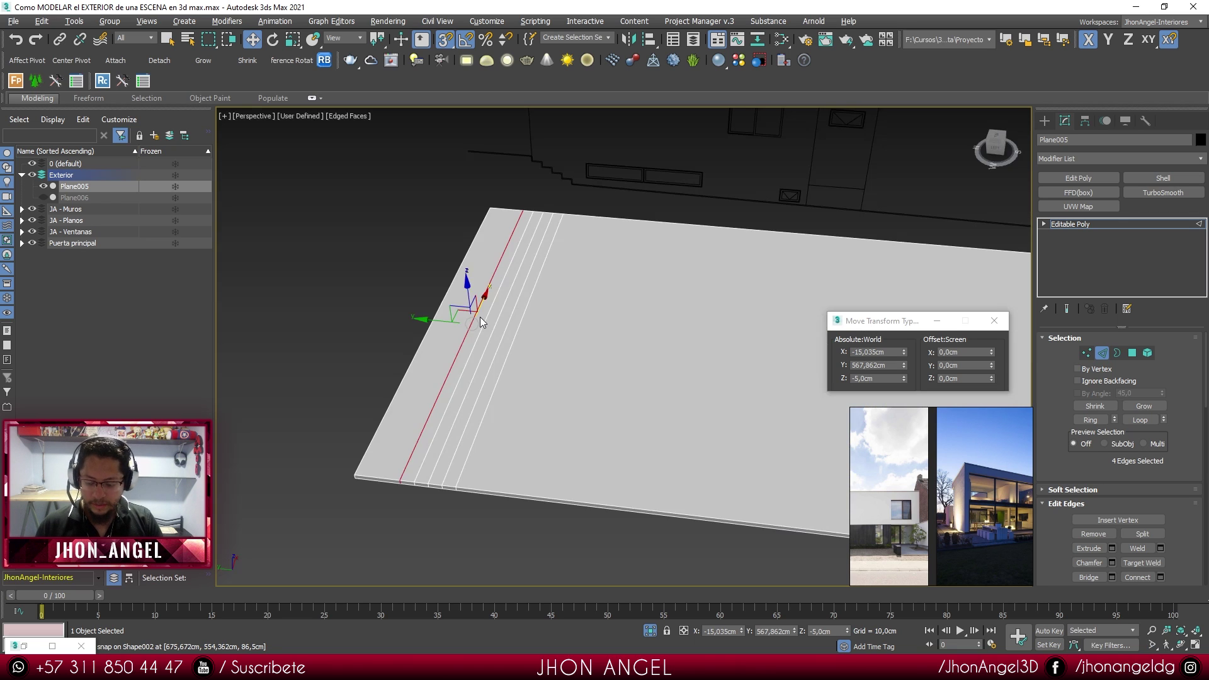
pyautogui.press('z')
pyautogui.scroll(-3, 559, 346)
pyautogui.moveTo(558, 345)
pyautogui.keyDown('alt'); pyautogui.mouseDown(button='middle')
pyautogui.moveTo(516, 348)
pyautogui.moveTo(538, 338)
pyautogui.mouseUp(button='middle'); pyautogui.keyUp('alt')
pyautogui.scroll(2, 550, 350)
pyautogui.press('4')
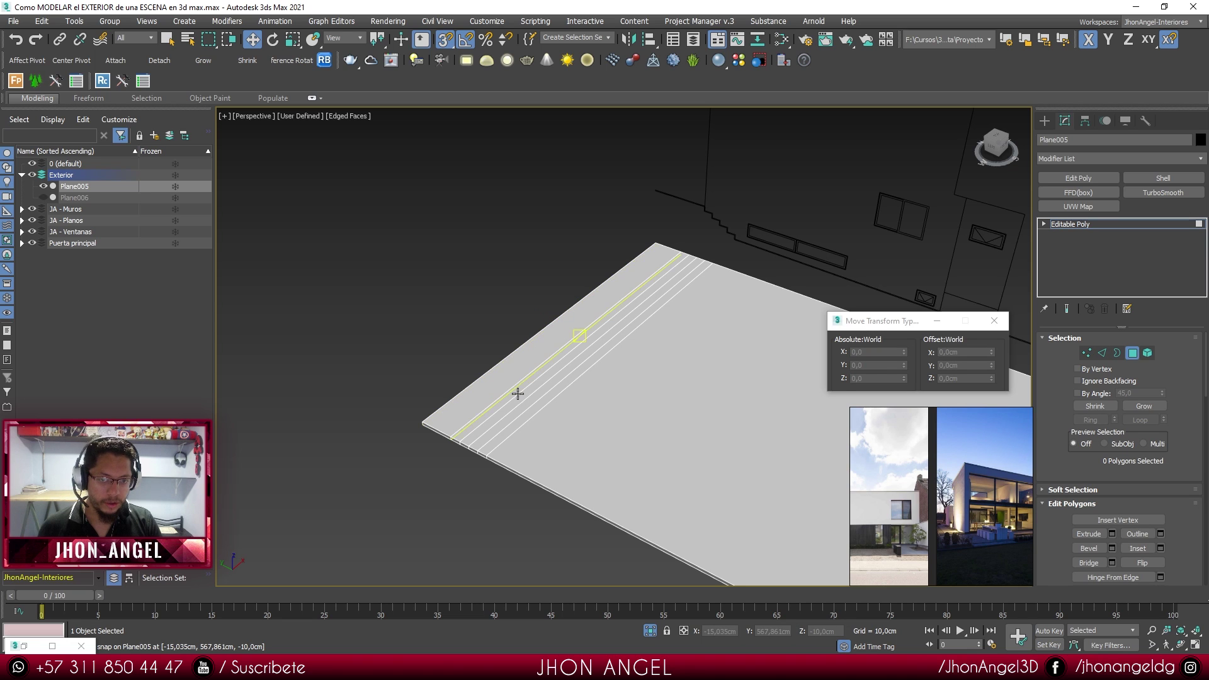
pyautogui.moveTo(561, 410); pyautogui.dragTo(569, 410)
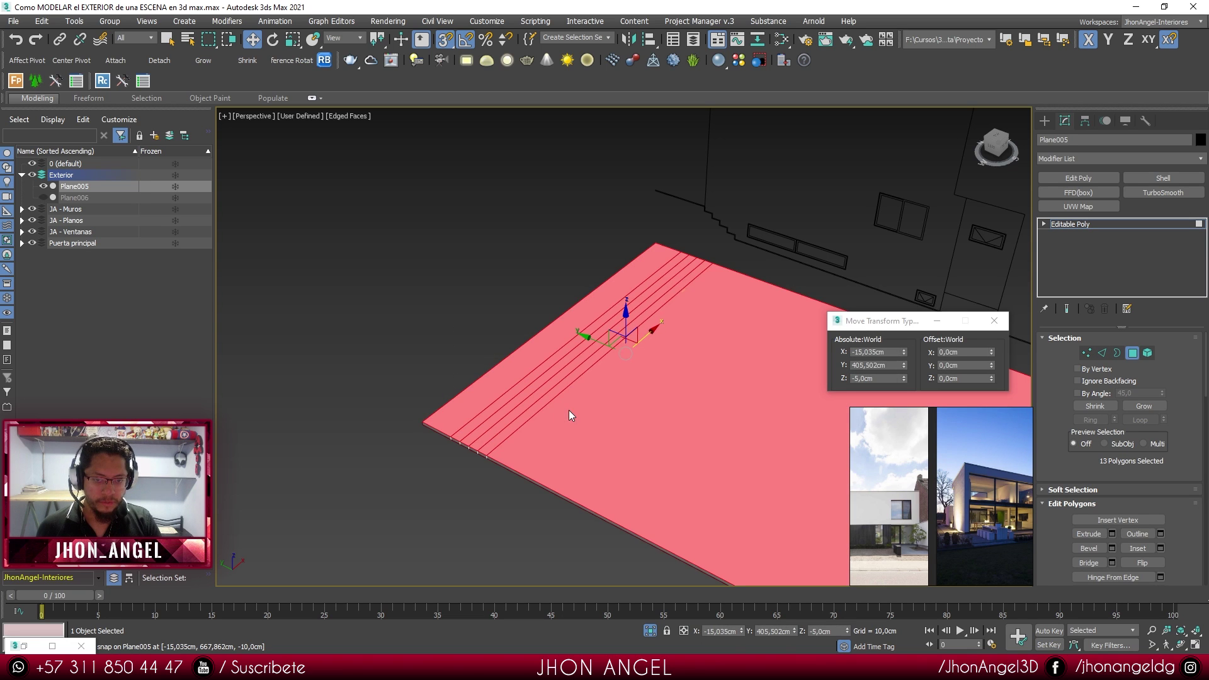
pyautogui.scroll(2, 557, 387)
pyautogui.click(558, 386)
pyautogui.moveTo(563, 381); pyautogui.dragTo(580, 370, button='middle')
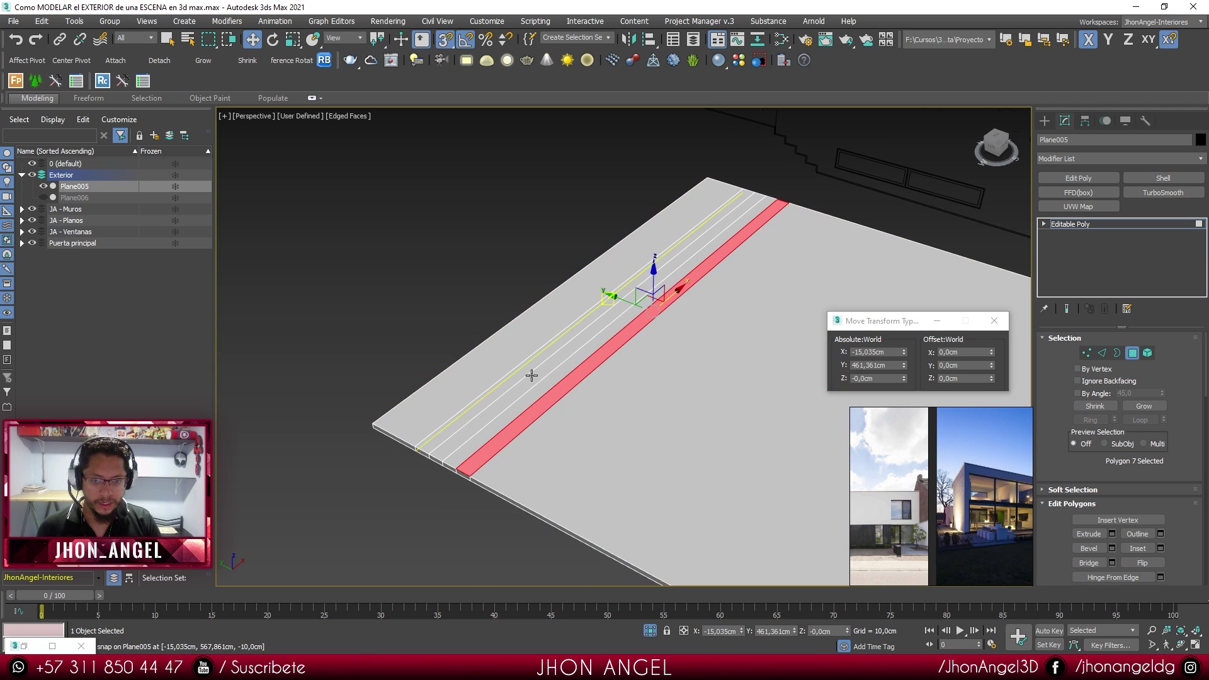
pyautogui.scroll(2, 534, 376)
pyautogui.keyDown('ctrl'); pyautogui.click(550, 389); pyautogui.keyUp('ctrl')
pyautogui.keyDown('ctrl'); pyautogui.click(541, 374); pyautogui.keyUp('ctrl')
pyautogui.keyDown('ctrl'); pyautogui.click(524, 360); pyautogui.keyUp('ctrl')
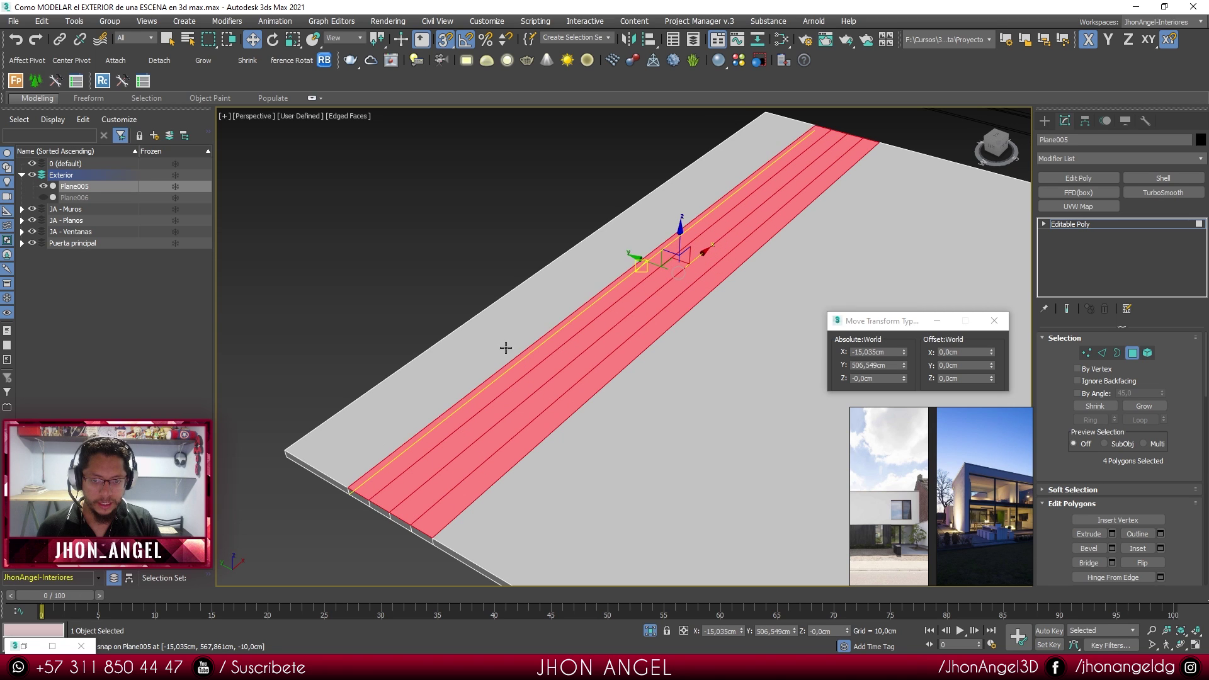
pyautogui.keyDown('ctrl'); pyautogui.click(506, 348); pyautogui.keyUp('ctrl')
# - Extrude the five selected strips upward by 10 cm
pyautogui.hotkey('alt', 'w')
pyautogui.moveTo(794, 348); pyautogui.dragTo(724, 340, button='middle')
pyautogui.scroll(5, 733, 335)
pyautogui.keyDown('alt'); pyautogui.moveTo(522, 340); pyautogui.dragTo(504, 317, button='middle'); pyautogui.keyUp('alt')
pyautogui.scroll(2, 491, 313)
pyautogui.moveTo(783, 334); pyautogui.dragTo(820, 334, button='middle')
pyautogui.scroll(-4, 746, 340)
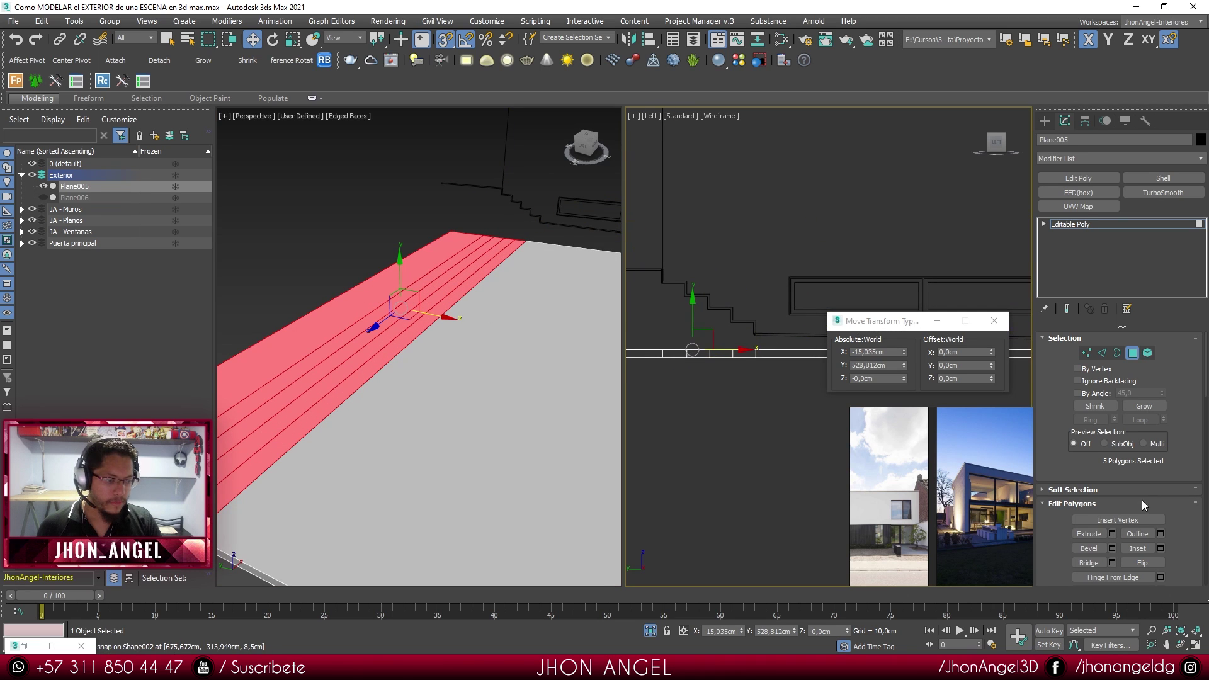
pyautogui.moveTo(1051, 508); pyautogui.dragTo(1059, 405)
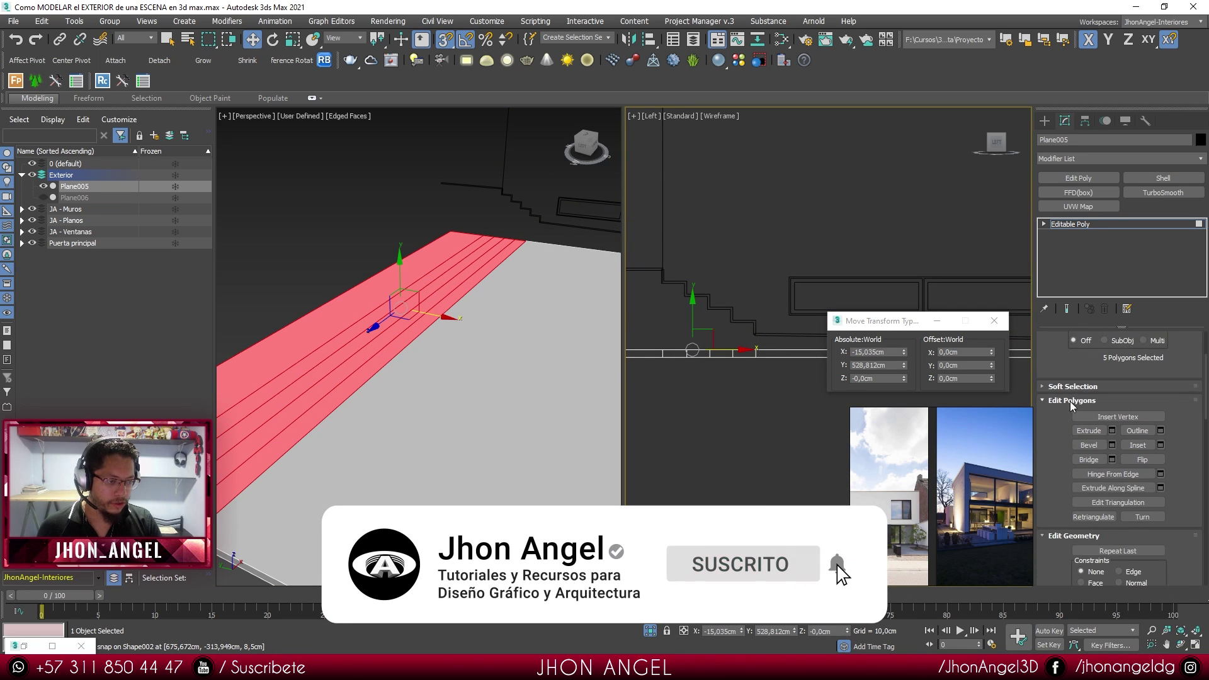
pyautogui.click(1111, 432)
pyautogui.moveTo(582, 275); pyautogui.dragTo(668, 427)
pyautogui.click(687, 518)
# - Raise the extruded strips to the first step's height in the stair profile, at Z 38.5 cm
pyautogui.scroll(4, 712, 361)
pyautogui.moveTo(699, 376); pyautogui.dragTo(726, 355, button='middle')
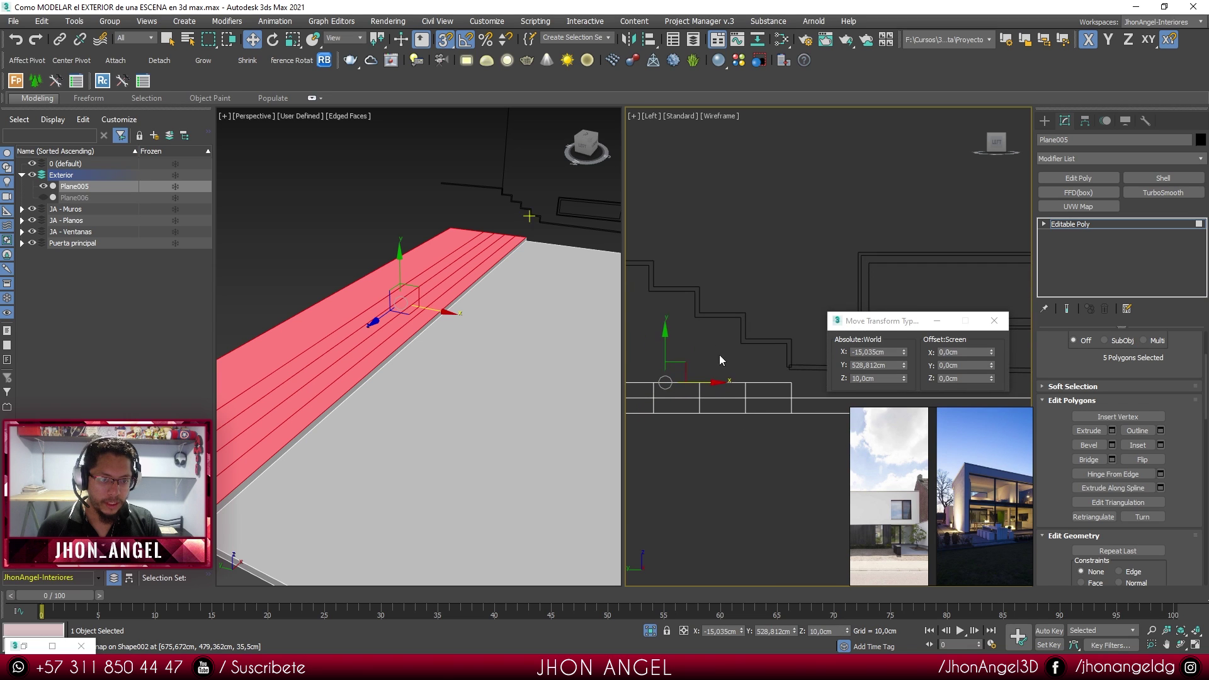
pyautogui.moveTo(660, 360); pyautogui.dragTo(790, 337)
pyautogui.scroll(-2, 750, 353)
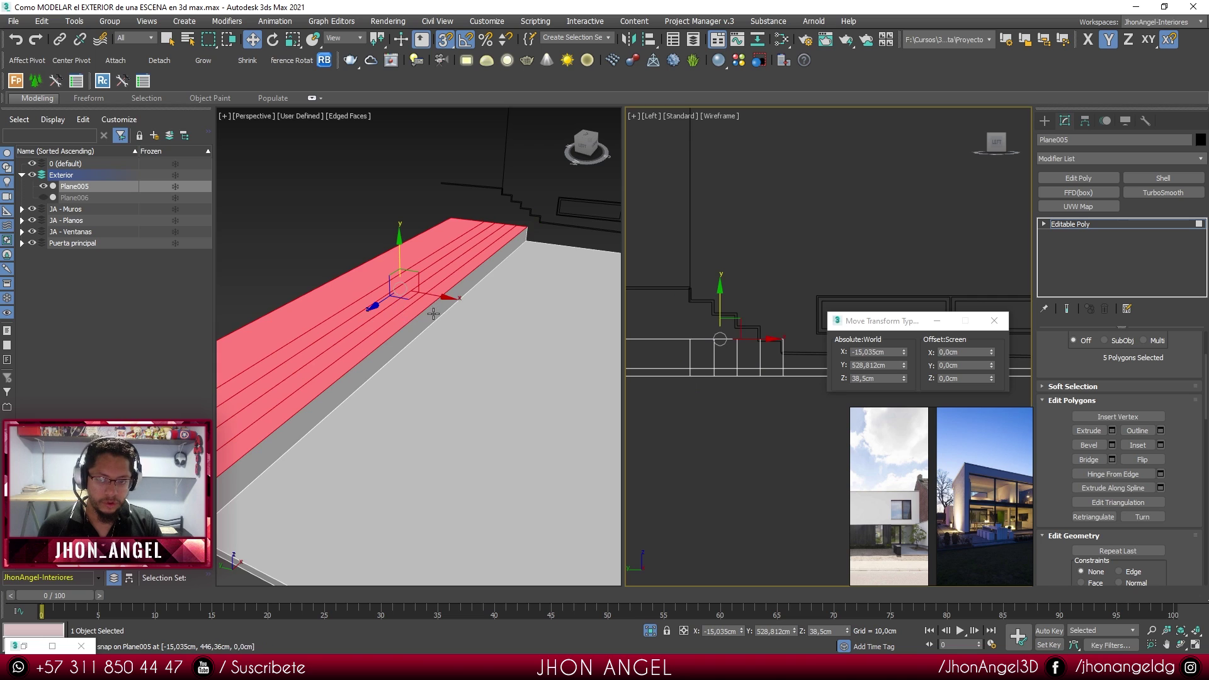
# - Deselect the front strip, then extrude the other four and raise them to the second step's height, at Z 55.5 cm
pyautogui.scroll(-3, 433, 313)
pyautogui.moveTo(433, 312); pyautogui.dragTo(487, 314, button='middle')
pyautogui.scroll(1, 498, 310)
pyautogui.moveTo(735, 353); pyautogui.dragTo(730, 352, button='middle')
pyautogui.scroll(2, 760, 335)
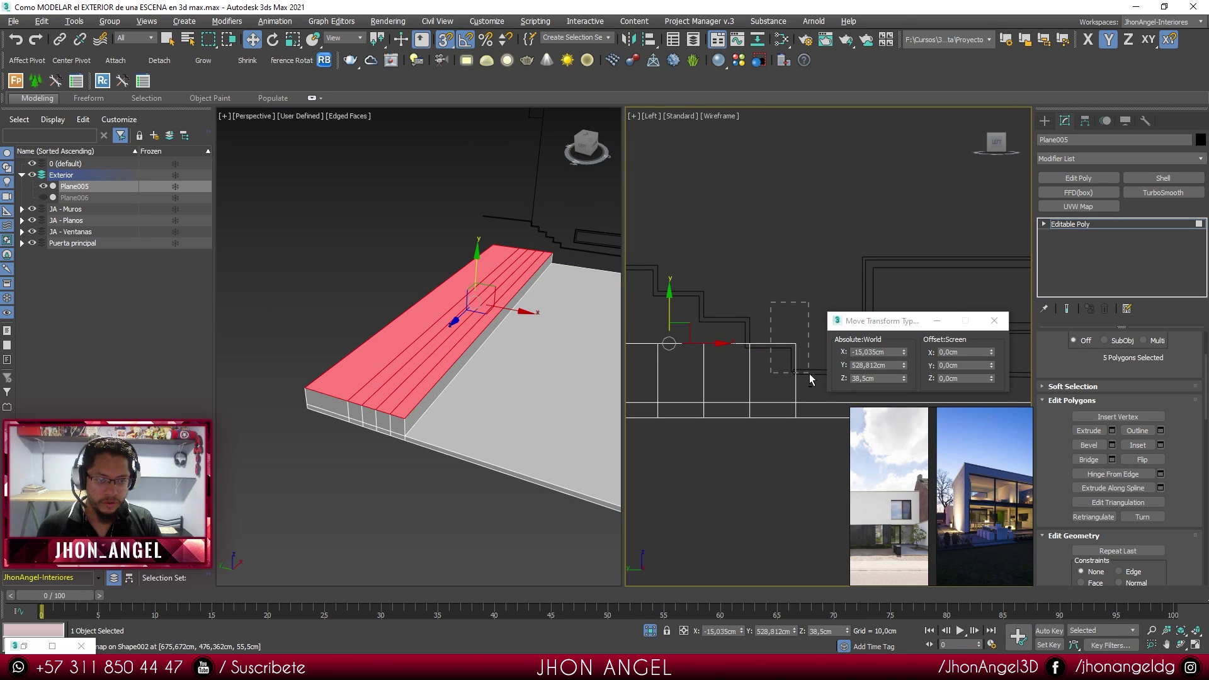
pyautogui.keyDown('alt'); pyautogui.moveTo(810, 376); pyautogui.dragTo(810, 376); pyautogui.keyUp('alt')
pyautogui.scroll(3, 436, 397)
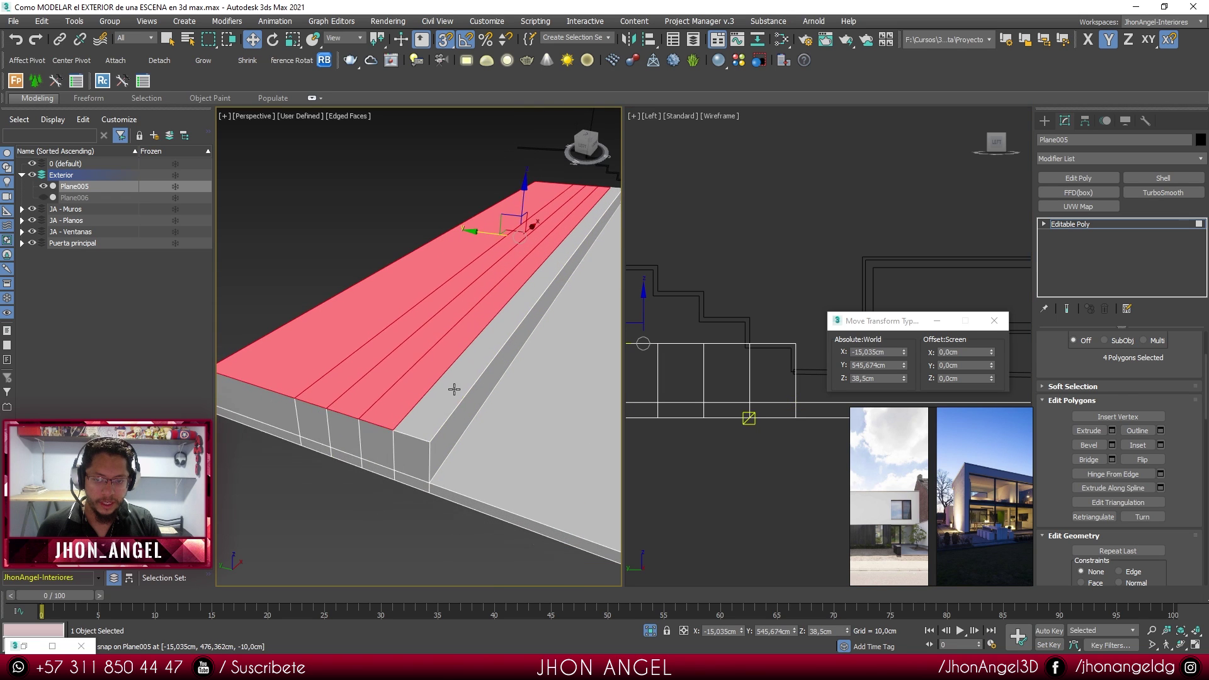
pyautogui.moveTo(658, 390); pyautogui.dragTo(700, 384, button='middle')
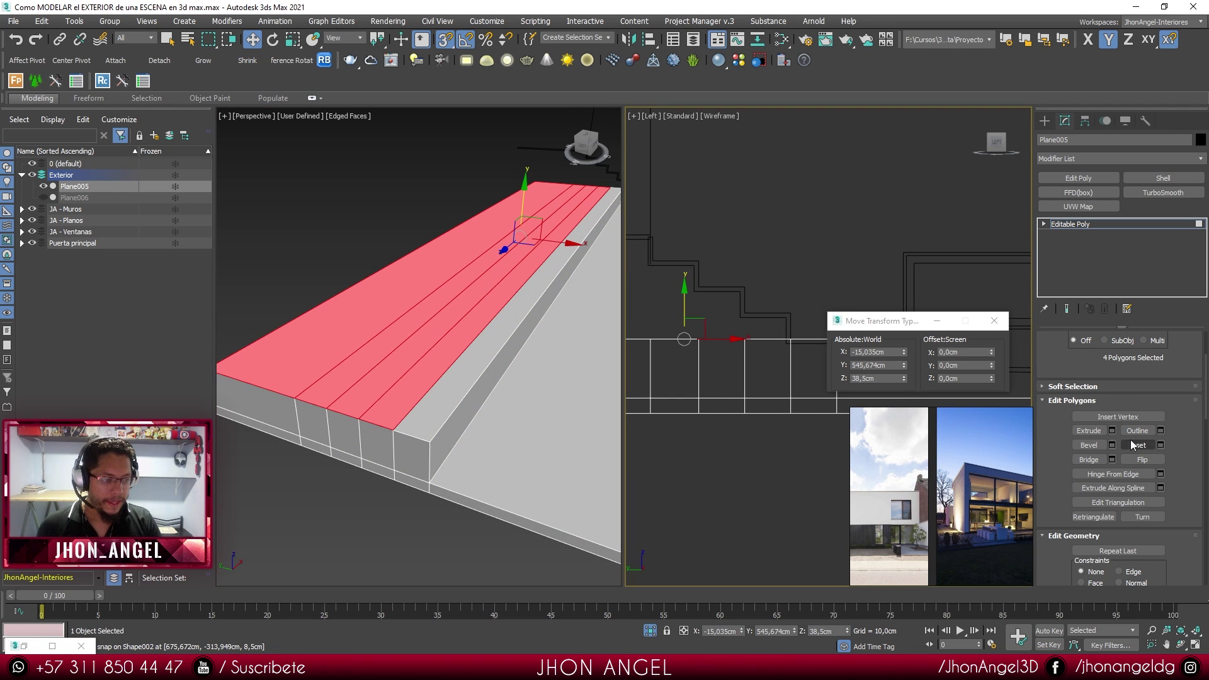
pyautogui.click(1113, 431)
pyautogui.click(700, 519)
pyautogui.moveTo(689, 278); pyautogui.dragTo(804, 359)
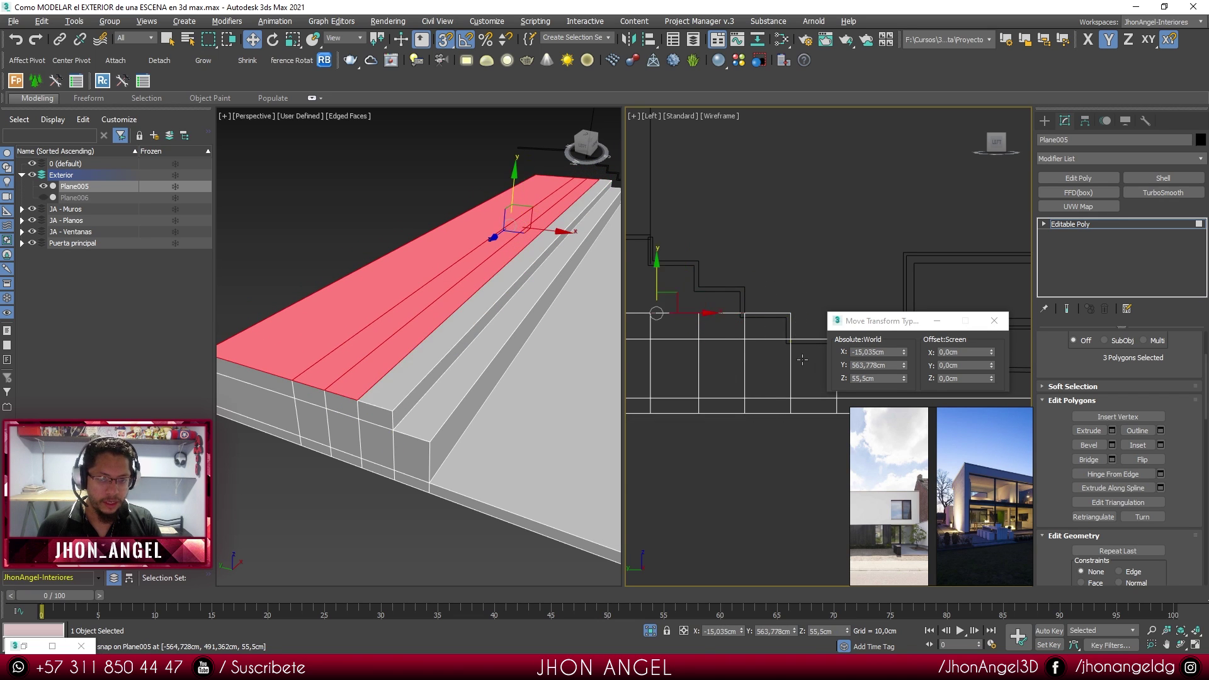
# - Extrude the three rear strips and raise them to the third step's height in the profile
pyautogui.moveTo(804, 359); pyautogui.dragTo(806, 371, button='middle')
pyautogui.click(1112, 431)
pyautogui.click(699, 519)
pyautogui.moveTo(660, 274); pyautogui.dragTo(747, 295)
# - Deselect the third step's strip, then extrude the last two strips and snap them to the fourth step's height
pyautogui.keyDown('alt'); pyautogui.moveTo(725, 277); pyautogui.dragTo(731, 323); pyautogui.keyUp('alt')
pyautogui.moveTo(731, 323); pyautogui.dragTo(763, 342, button='middle')
pyautogui.click(1112, 431)
pyautogui.click(699, 519)
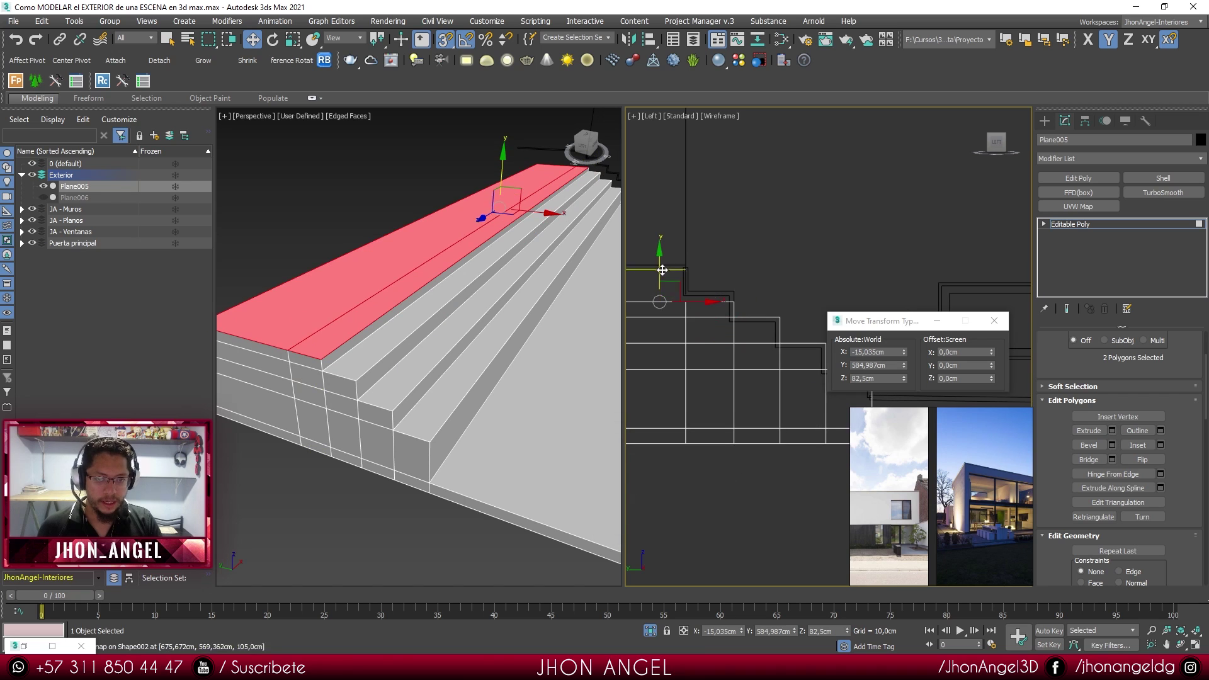
pyautogui.moveTo(659, 265); pyautogui.dragTo(687, 292)
# - Extrude only the rearmost strip, raise it to the top level of the stair profile, and leave polygon editing
pyautogui.keyDown('alt'); pyautogui.moveTo(702, 274); pyautogui.dragTo(711, 310); pyautogui.keyUp('alt')
pyautogui.click(1112, 430)
pyautogui.click(699, 519)
pyautogui.moveTo(680, 268); pyautogui.dragTo(757, 289)
pyautogui.scroll(-4, 558, 336)
pyautogui.keyDown('alt'); pyautogui.moveTo(558, 335); pyautogui.dragTo(397, 367, button='middle'); pyautogui.keyUp('alt')
pyautogui.press('4')
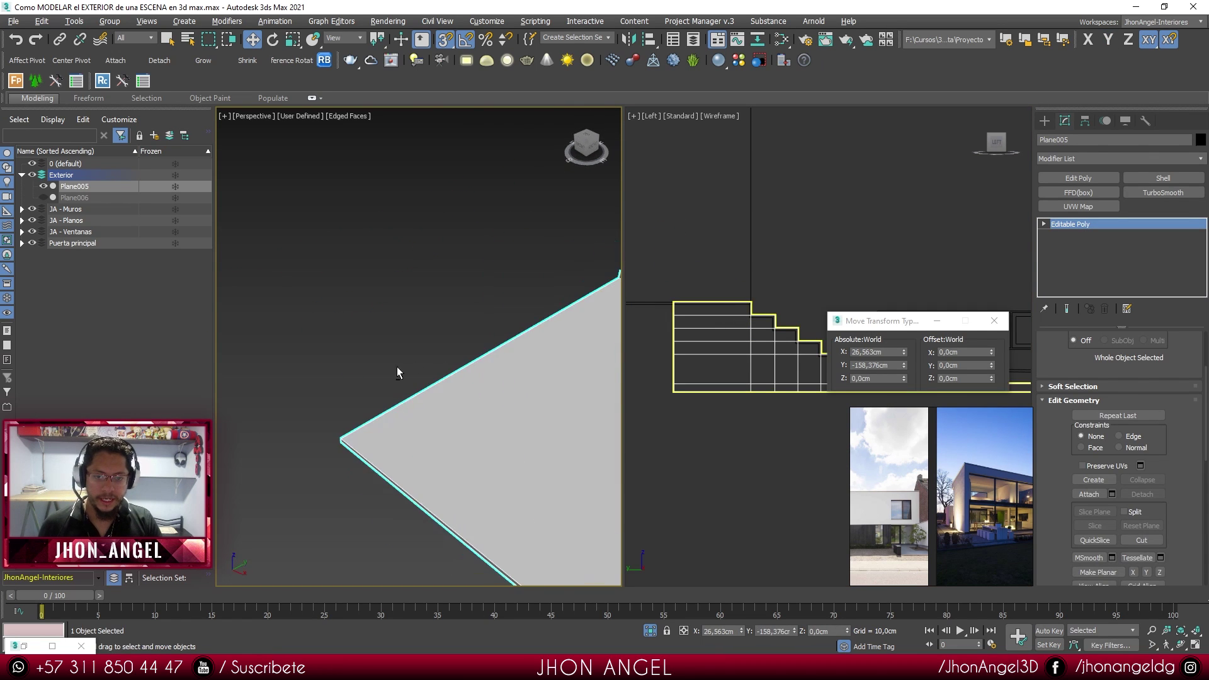
pyautogui.scroll(-3, 467, 384)
pyautogui.keyDown('alt'); pyautogui.moveTo(466, 383); pyautogui.dragTo(544, 360, button='middle'); pyautogui.keyUp('alt')
pyautogui.scroll(4, 545, 360)
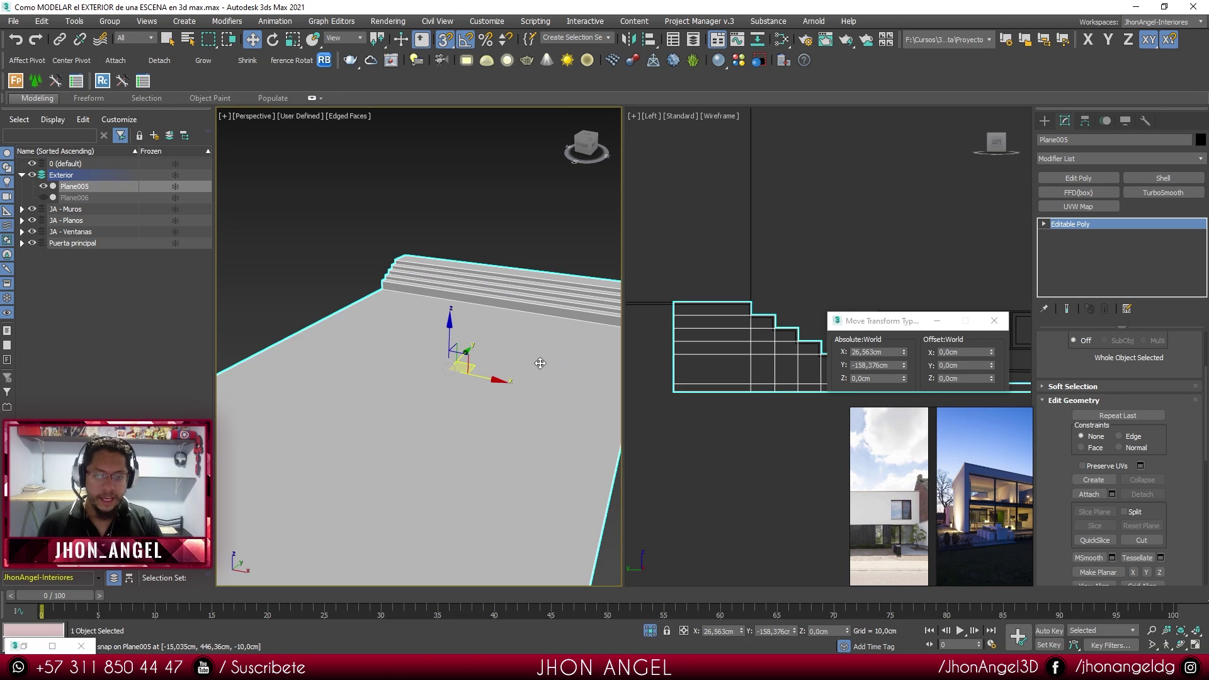
pyautogui.scroll(-3, 541, 363)
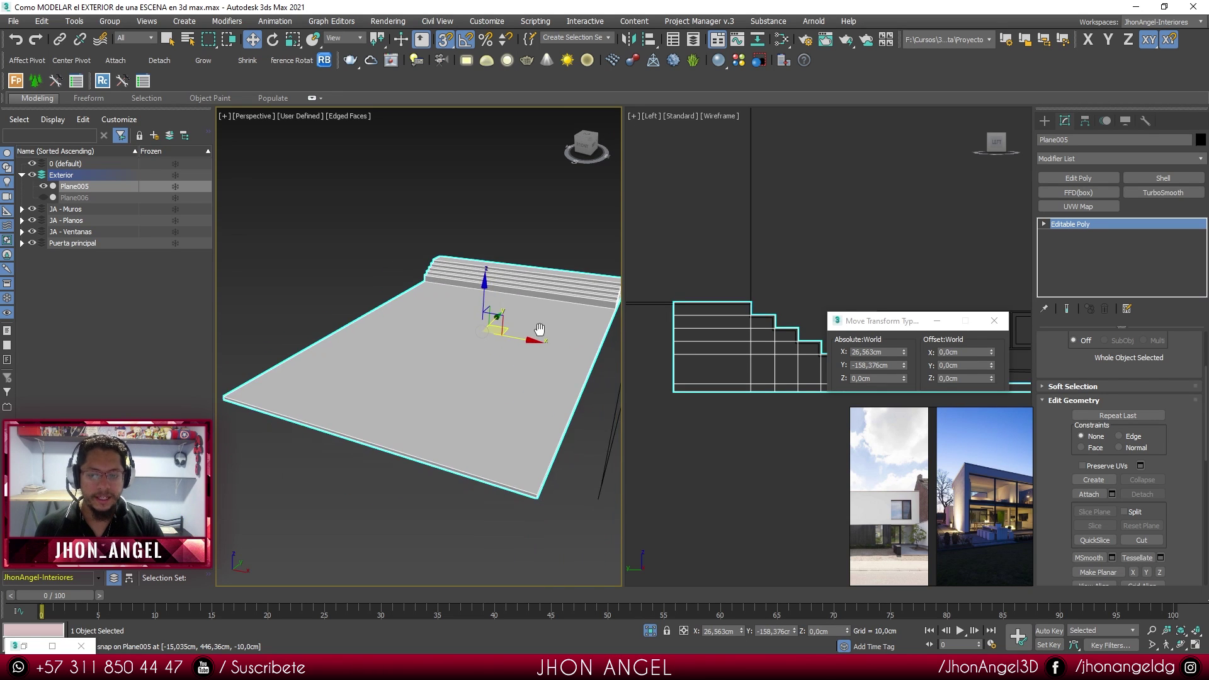
# - End the isolation of the ground slab so the whole house shows, and clear the selection
pyautogui.scroll(2, 537, 356)
pyautogui.click(650, 631)
pyautogui.keyDown('alt'); pyautogui.moveTo(513, 434); pyautogui.dragTo(481, 478, button='middle'); pyautogui.keyUp('alt')
pyautogui.click(554, 454)
# - Examine how the slab's steps meet the side wall and low window, and view the slab against the whole house
pyautogui.scroll(4, 516, 395)
pyautogui.scroll(5, 517, 395)
pyautogui.keyDown('alt'); pyautogui.moveTo(516, 395); pyautogui.dragTo(633, 365, button='middle'); pyautogui.keyUp('alt')
pyautogui.moveTo(403, 371); pyautogui.dragTo(429, 393, button='middle')
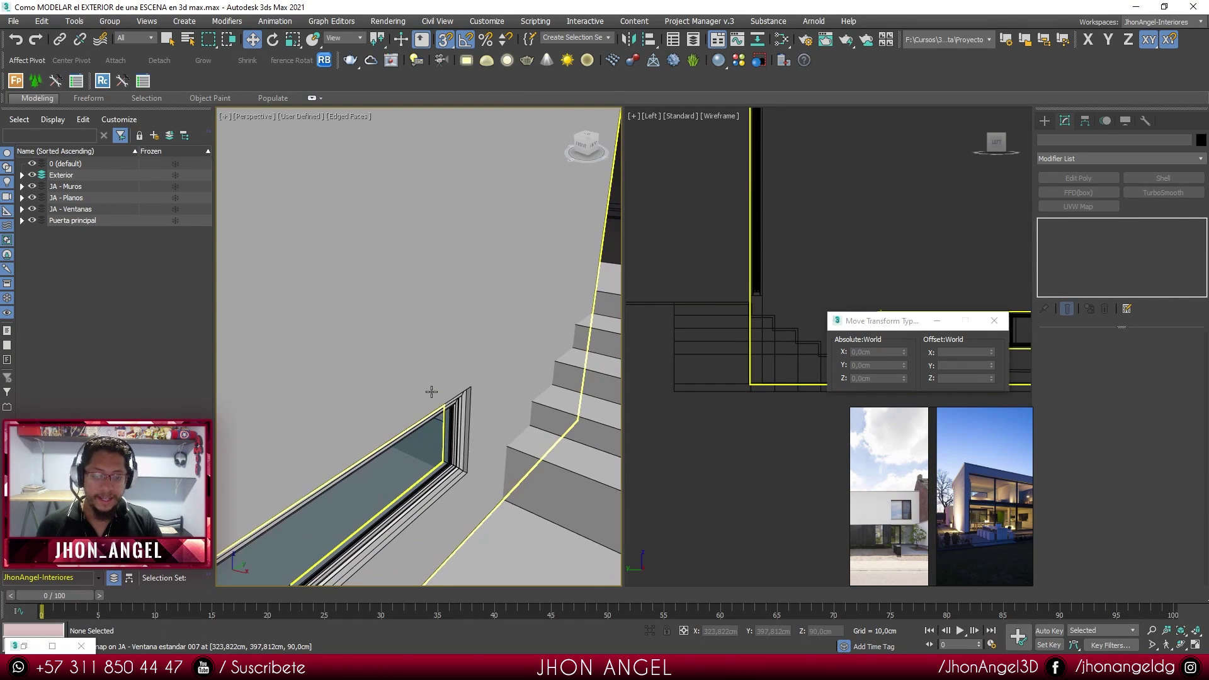
pyautogui.scroll(-3, 431, 390)
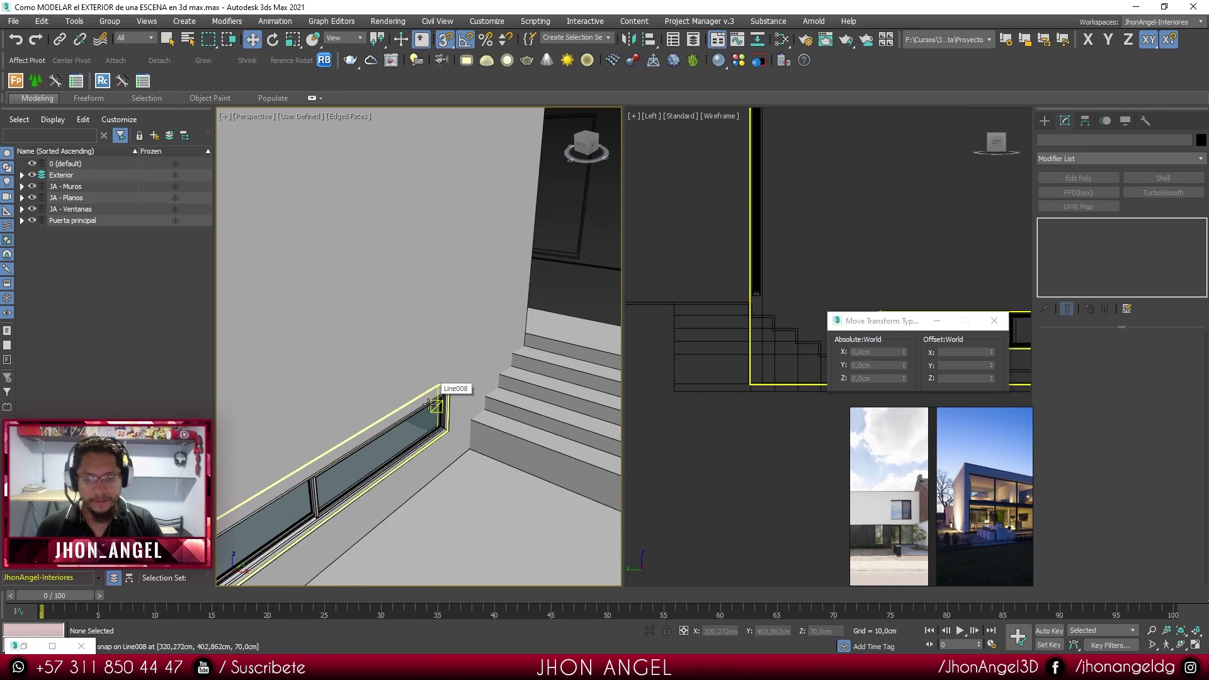
pyautogui.scroll(-4, 469, 378)
pyautogui.keyDown('alt'); pyautogui.moveTo(466, 379); pyautogui.dragTo(554, 355, button='middle'); pyautogui.keyUp('alt')
pyautogui.scroll(-6, 461, 361)
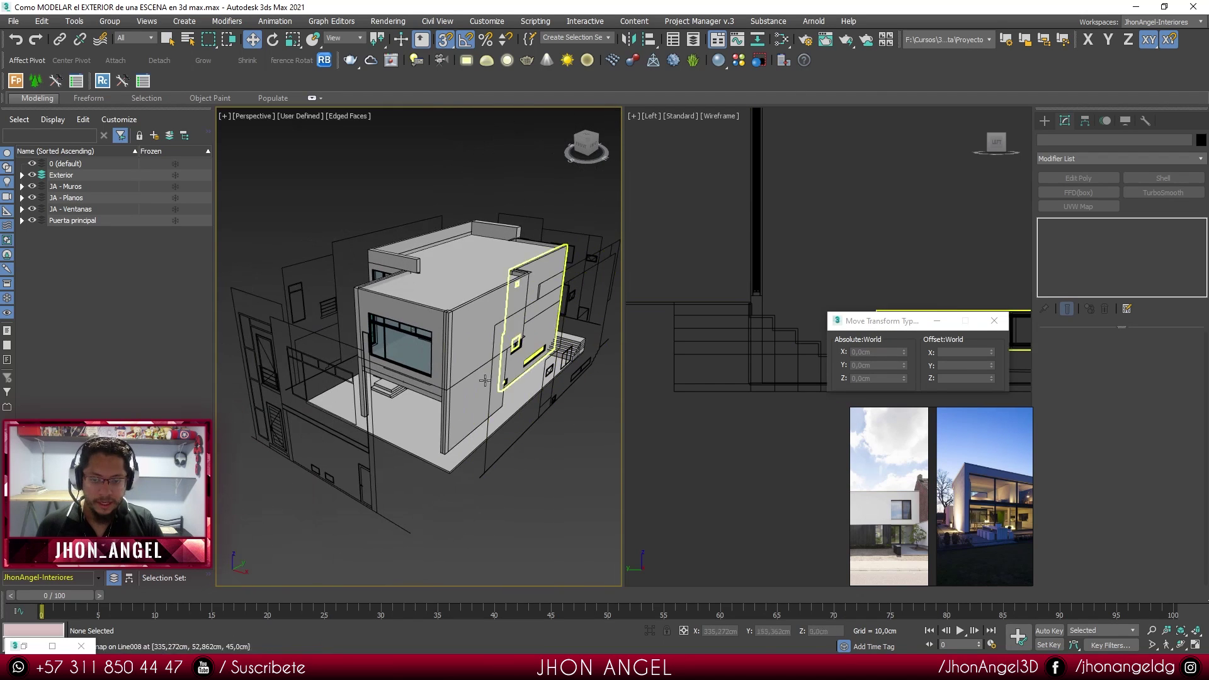
# - Hide the JA - Planos layer, then select the ground slab and hide it
pyautogui.click(30, 199)
pyautogui.keyDown('alt'); pyautogui.moveTo(469, 464); pyautogui.dragTo(497, 425, button='middle'); pyautogui.keyUp('alt')
pyautogui.click(497, 425)
pyautogui.rightClick(494, 419)
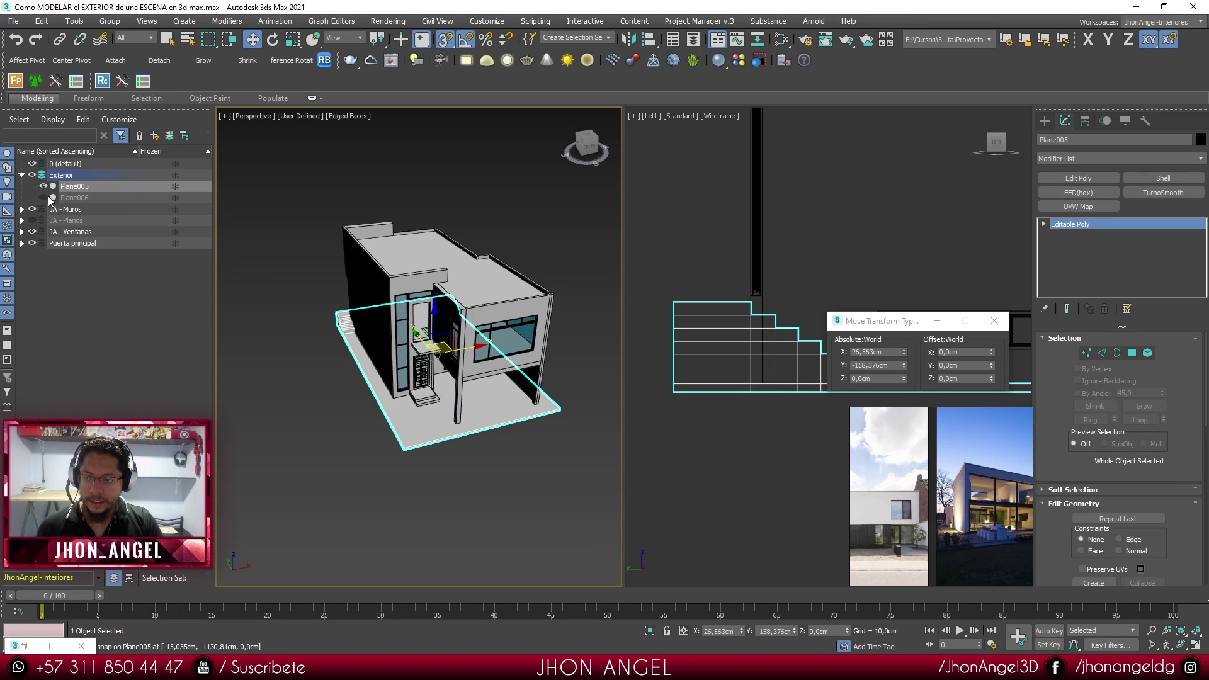
pyautogui.click(43, 187)
# - Start a spline line at the base of the house, snapping its first points to the wall corners around the entrance
pyautogui.keyDown('alt'); pyautogui.moveTo(300, 304); pyautogui.dragTo(448, 383, button='middle'); pyautogui.keyUp('alt')
pyautogui.scroll(6, 441, 403)
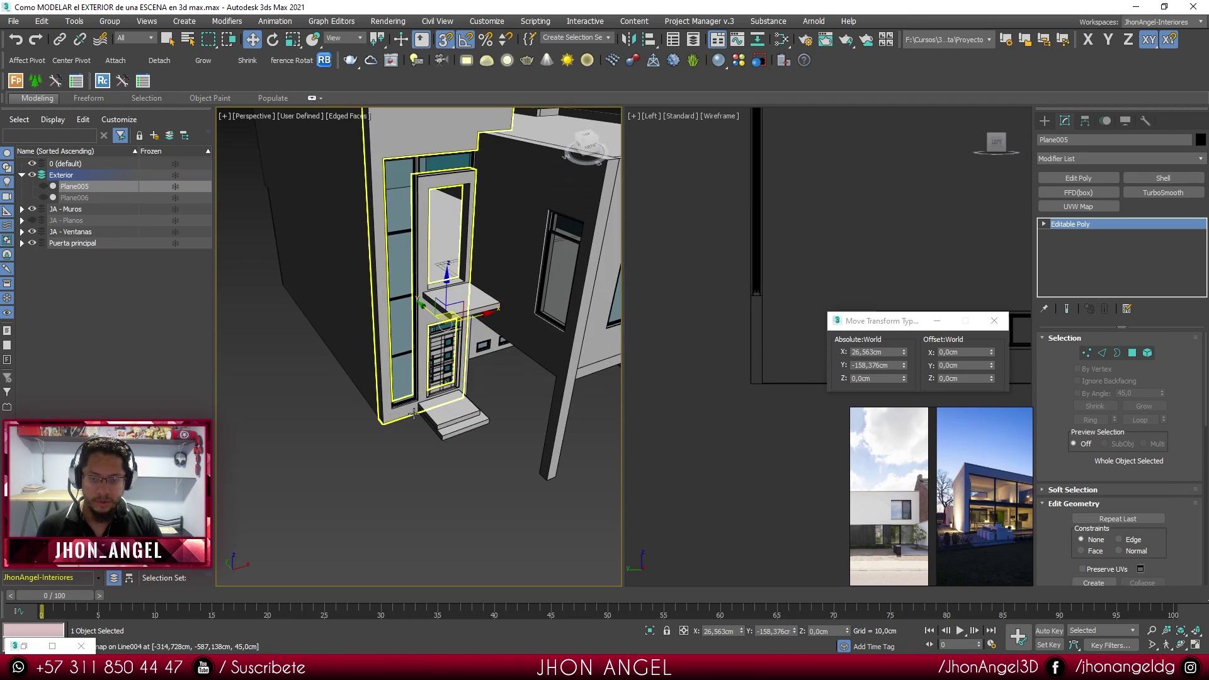
pyautogui.keyDown('alt'); pyautogui.moveTo(432, 495); pyautogui.dragTo(463, 493, button='middle'); pyautogui.keyUp('alt')
pyautogui.keyDown('alt'); pyautogui.moveTo(623, 380); pyautogui.dragTo(584, 400, button='middle'); pyautogui.keyUp('alt')
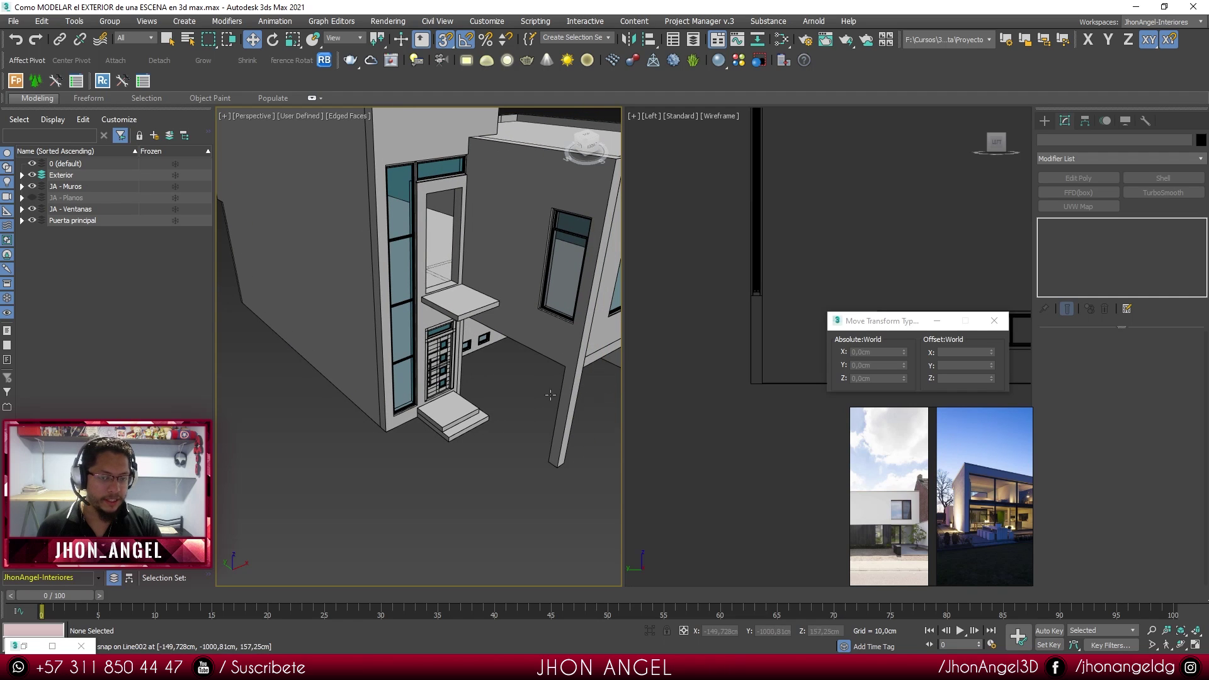
pyautogui.click(1044, 120)
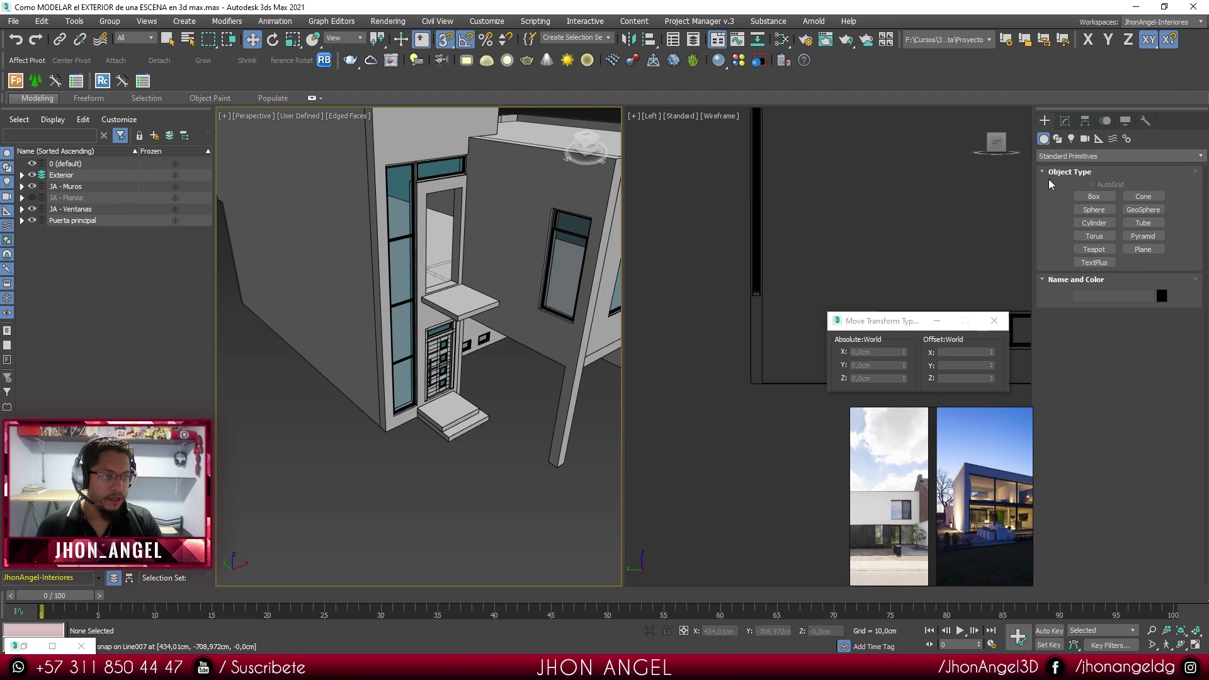
pyautogui.click(1057, 139)
pyautogui.click(1094, 206)
pyautogui.moveTo(364, 391); pyautogui.dragTo(377, 391, button='middle')
pyautogui.scroll(5, 377, 391)
pyautogui.click(390, 411)
pyautogui.click(466, 377)
pyautogui.click(561, 435)
# - Continue the line through the remaining base corners of the house walls, finish the footprint outline, and check it in isolation
pyautogui.keyDown('alt'); pyautogui.moveTo(561, 454); pyautogui.dragTo(481, 413, button='middle'); pyautogui.keyUp('alt')
pyautogui.click(384, 410)
pyautogui.click(519, 401)
pyautogui.scroll(-10, 335, 441)
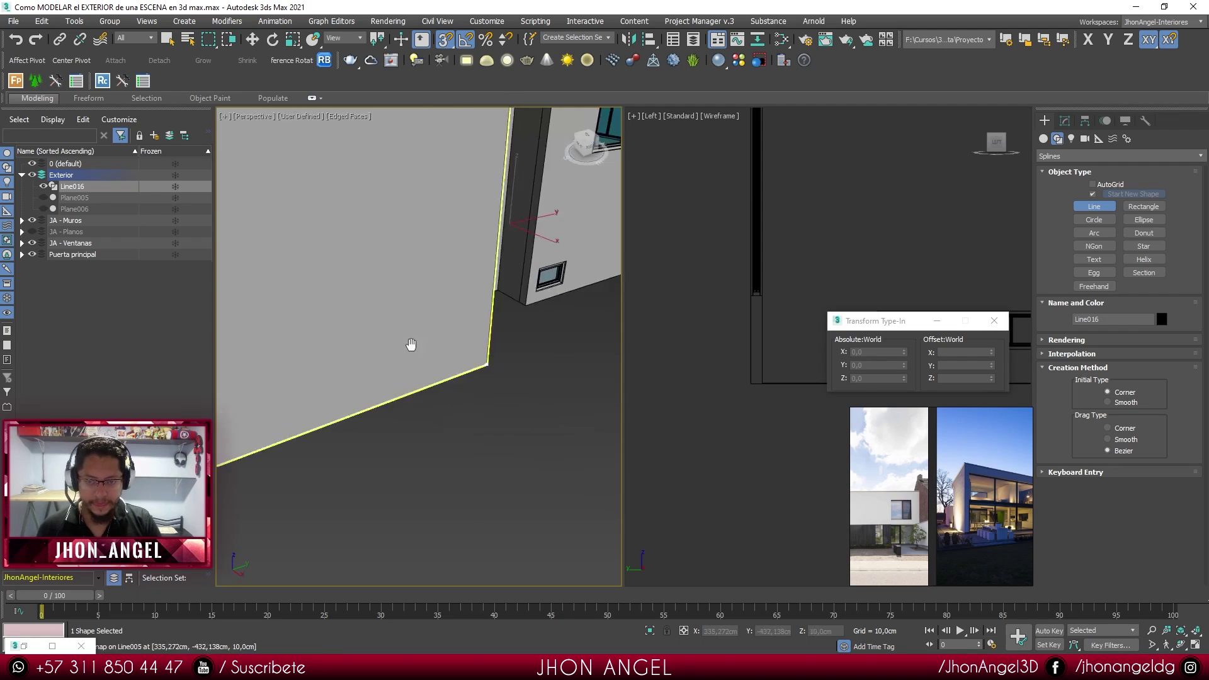
pyautogui.click(476, 376)
pyautogui.click(574, 350)
pyautogui.keyDown('alt'); pyautogui.moveTo(557, 384); pyautogui.dragTo(436, 413, button='middle'); pyautogui.keyUp('alt')
pyautogui.press('w')
pyautogui.moveTo(498, 442); pyautogui.dragTo(516, 464, button='middle')
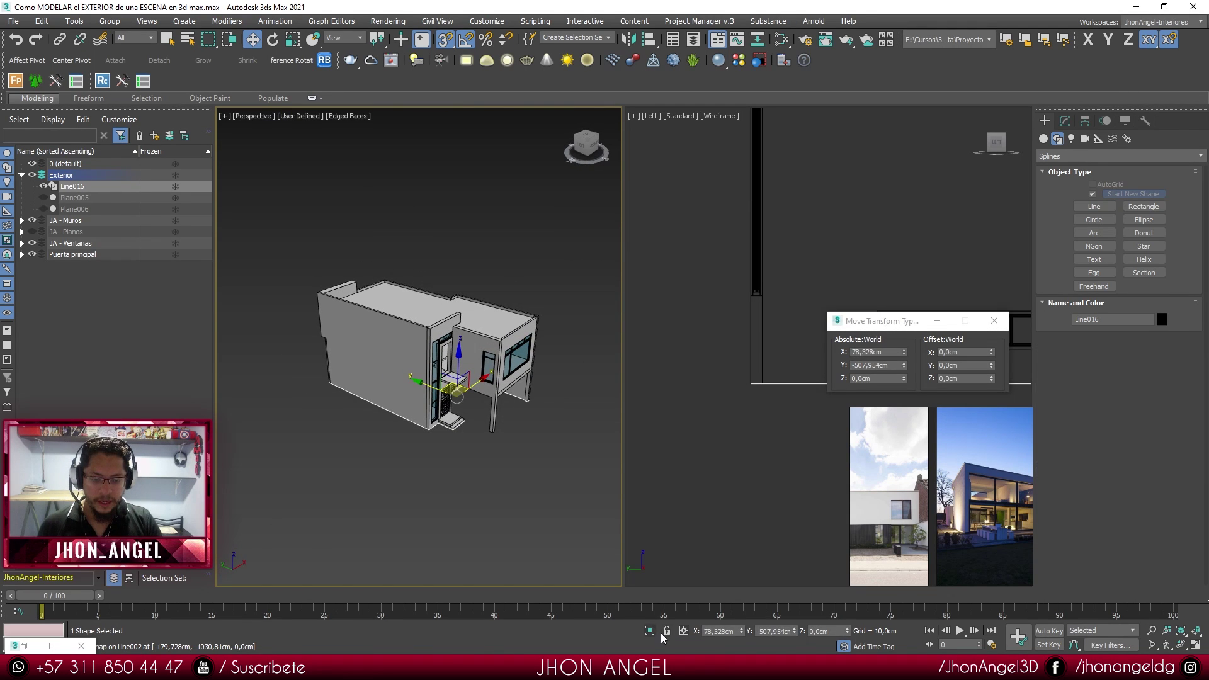
pyautogui.click(650, 630)
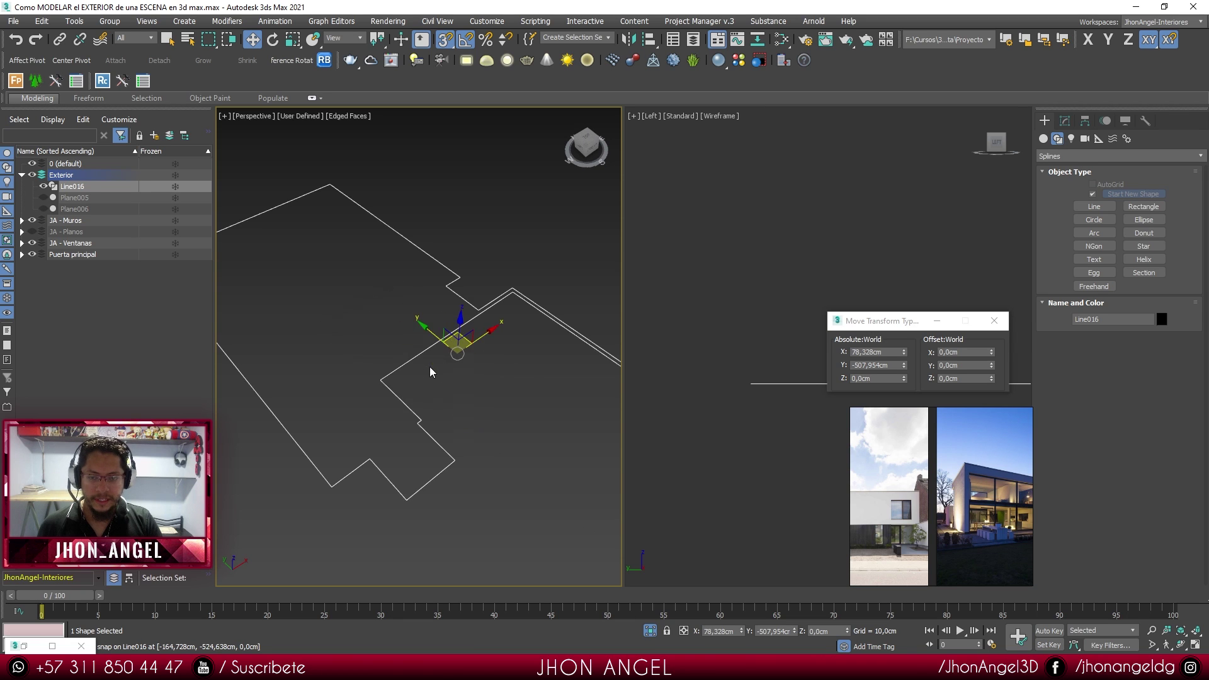
pyautogui.click(645, 623)
# - Trace a closed four-point line around the base of the front column, snapping to its corners
pyautogui.scroll(5, 461, 416)
pyautogui.moveTo(523, 457); pyautogui.dragTo(505, 455, button='middle')
pyautogui.click(1096, 205)
pyautogui.click(432, 451)
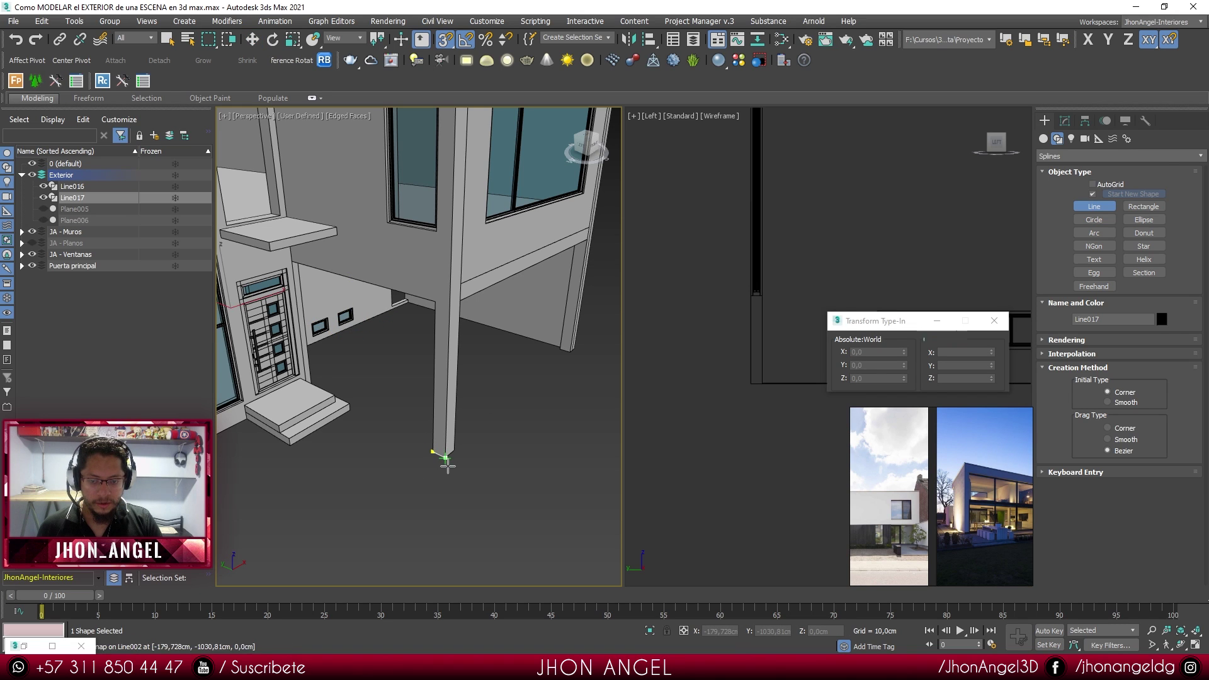
pyautogui.press('F3')
pyautogui.scroll(5, 464, 448)
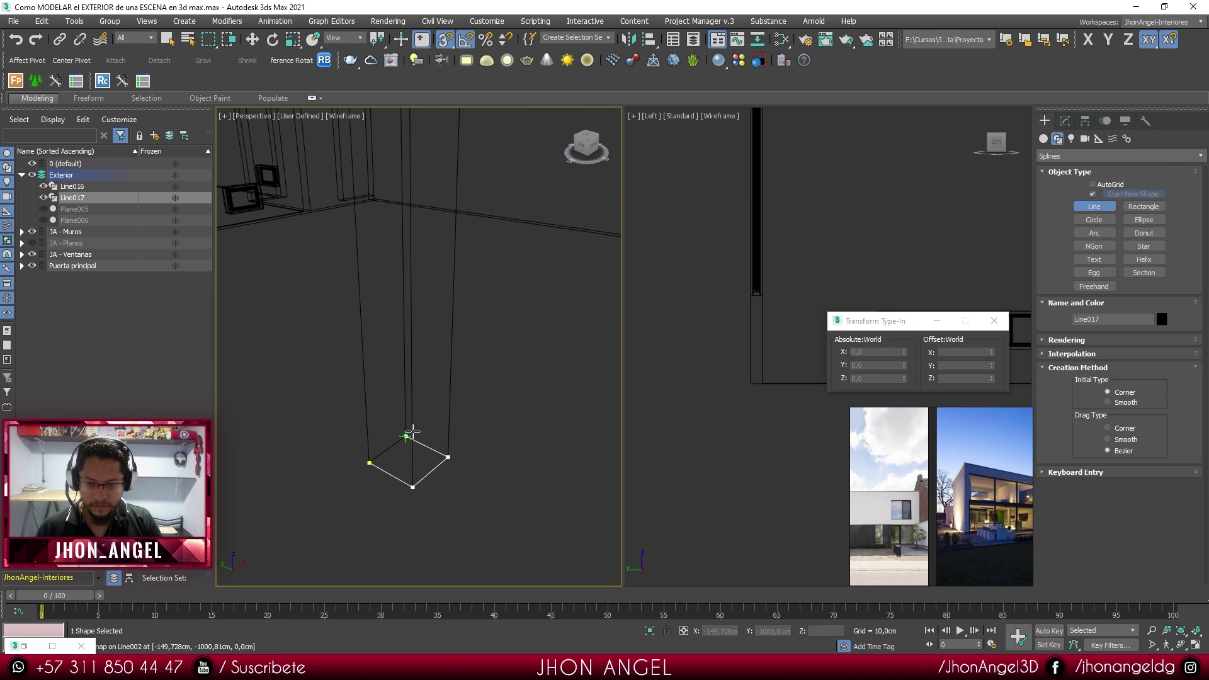
pyautogui.click(368, 462)
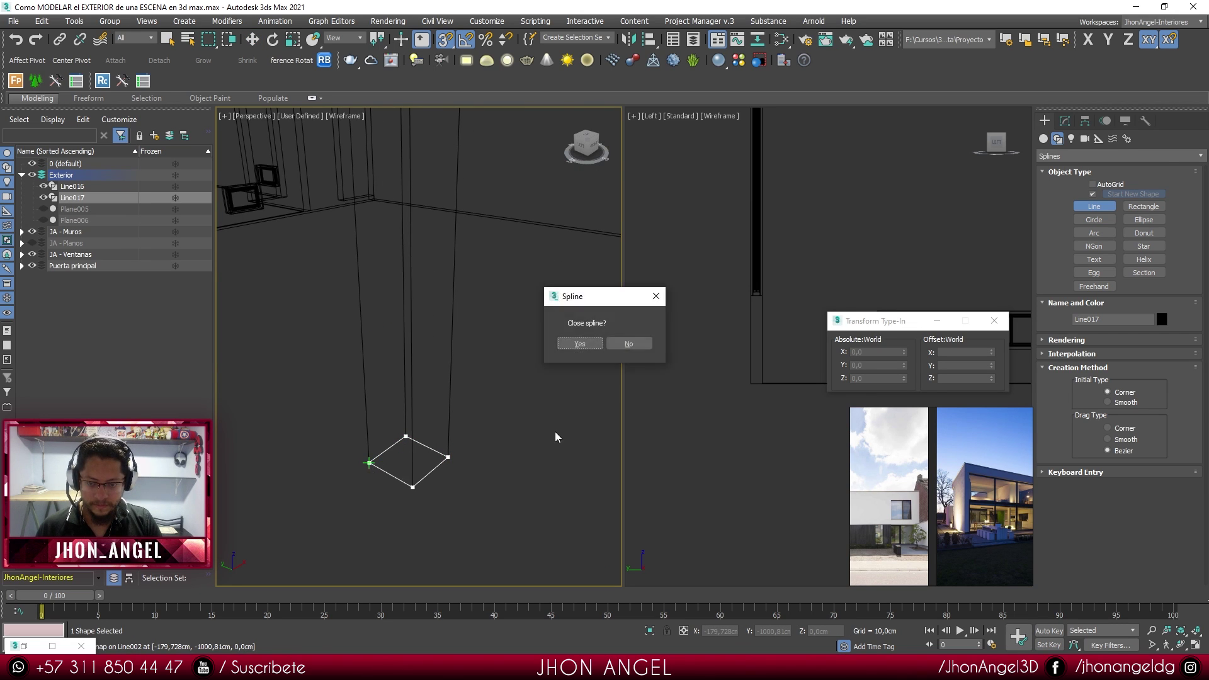
pyautogui.click(580, 349)
pyautogui.press('w')
pyautogui.scroll(-3, 530, 386)
pyautogui.press('F3')
pyautogui.moveTo(529, 389); pyautogui.dragTo(655, 387, button='middle')
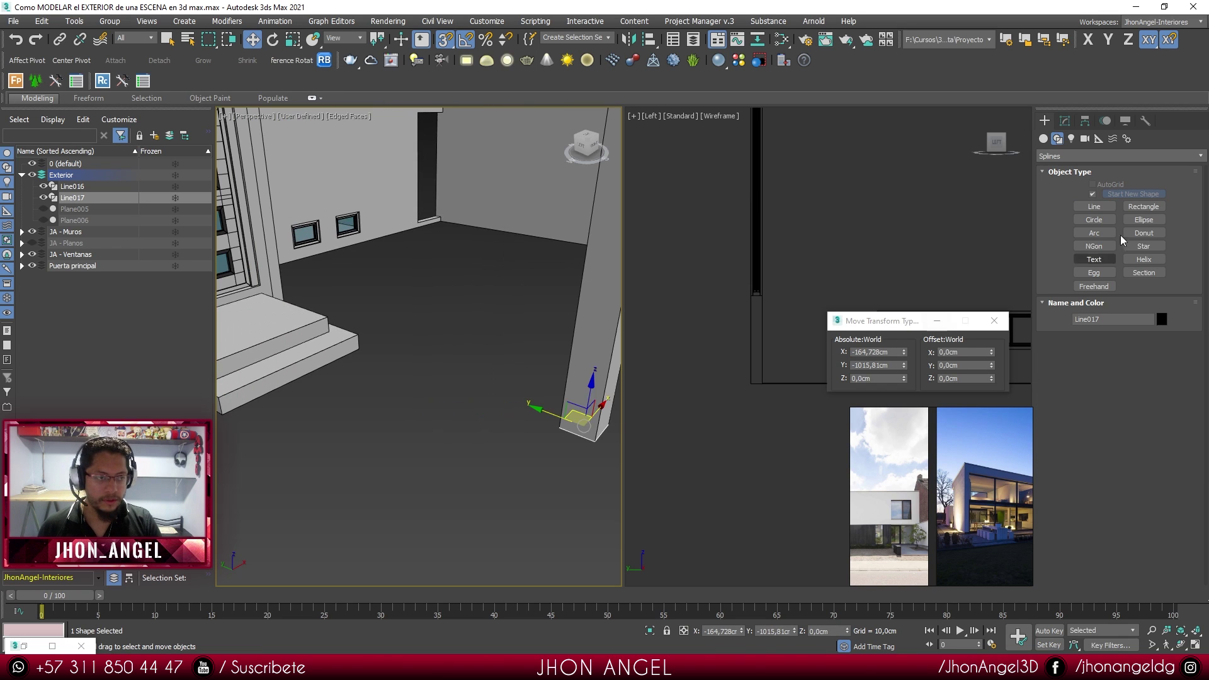
# - Attach the house footprint outline to the column's outline and check the combined shape in isolation
pyautogui.click(1064, 121)
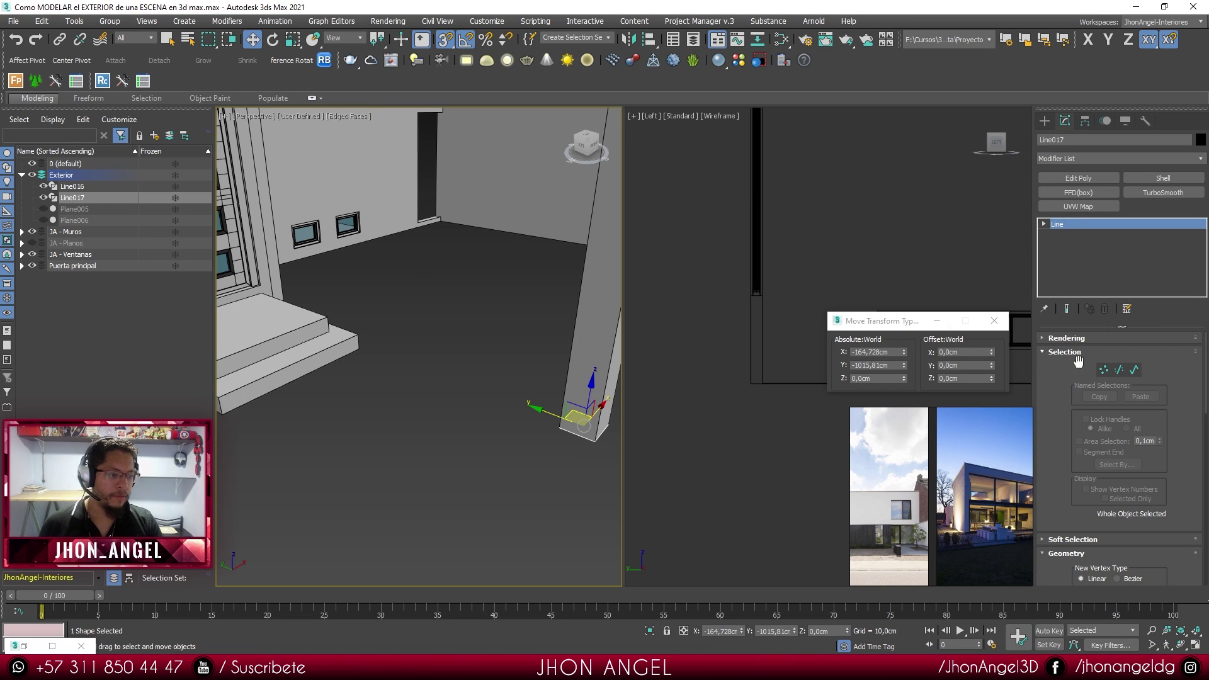
pyautogui.click(1042, 350)
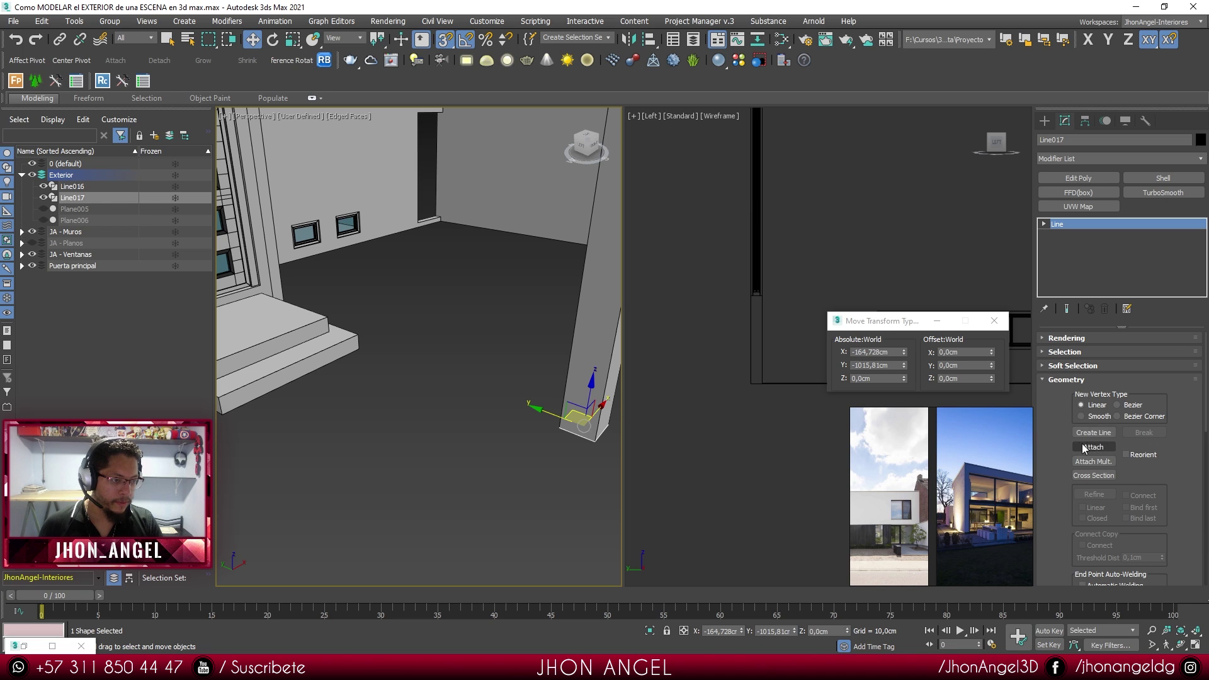
pyautogui.click(1093, 447)
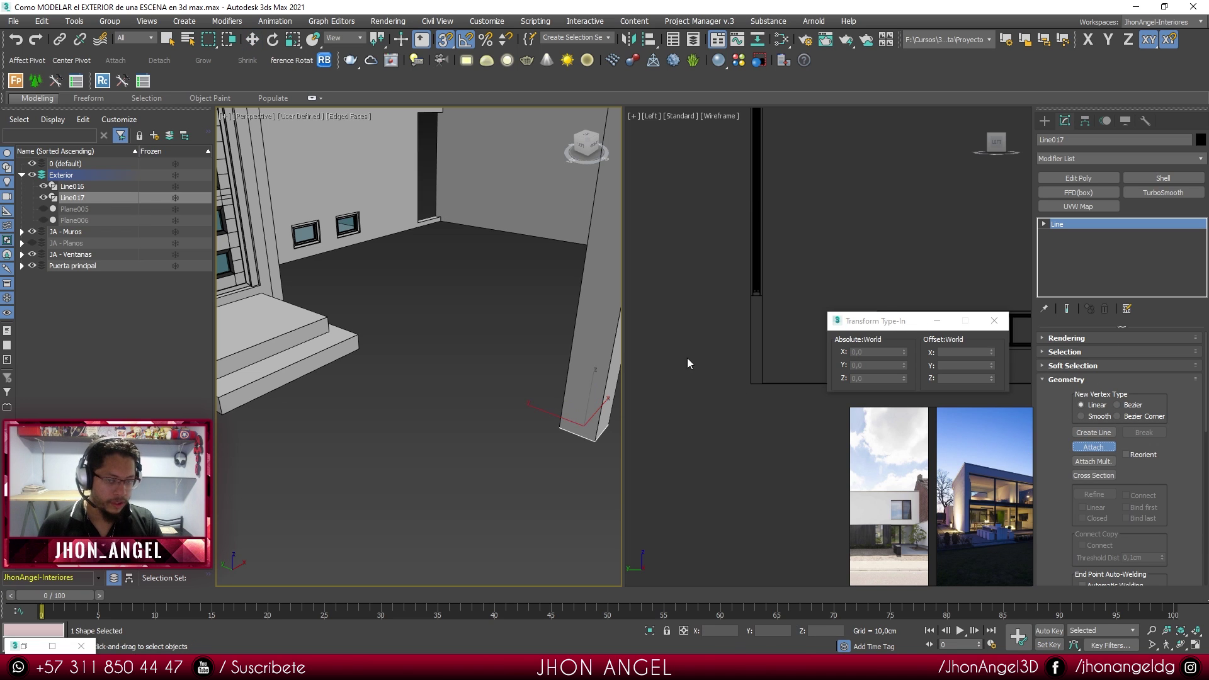
pyautogui.click(333, 360)
pyautogui.press('w')
pyautogui.scroll(-5, 428, 413)
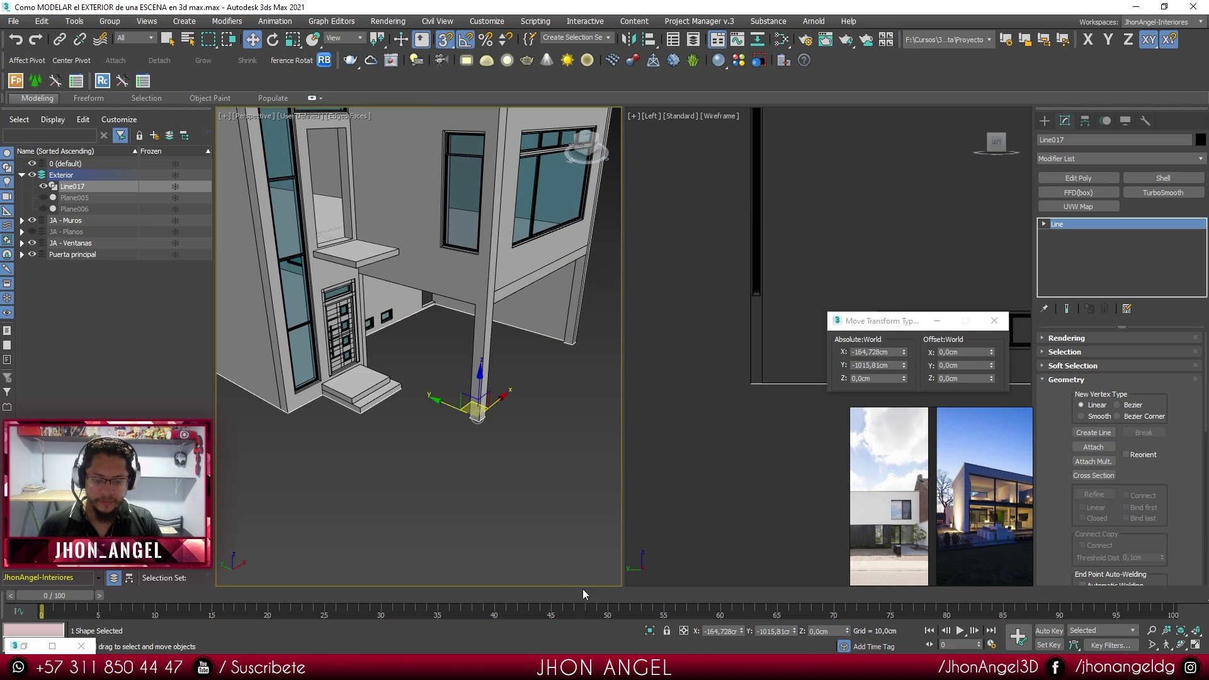
pyautogui.click(649, 630)
pyautogui.keyDown('alt'); pyautogui.moveTo(445, 426); pyautogui.dragTo(463, 404, button='middle'); pyautogui.keyUp('alt')
pyautogui.scroll(3, 476, 419)
pyautogui.click(650, 630)
# - Unhide the ground slab, lower the combined outline beneath it to about Z -175.6 cm, and turn off snapping
pyautogui.moveTo(478, 464)
pyautogui.keyDown('alt'); pyautogui.mouseDown(button='middle')
pyautogui.moveTo(417, 455)
pyautogui.moveTo(471, 460)
pyautogui.mouseUp(button='middle'); pyautogui.keyUp('alt')
pyautogui.click(43, 198)
pyautogui.moveTo(358, 386); pyautogui.dragTo(425, 392, button='middle')
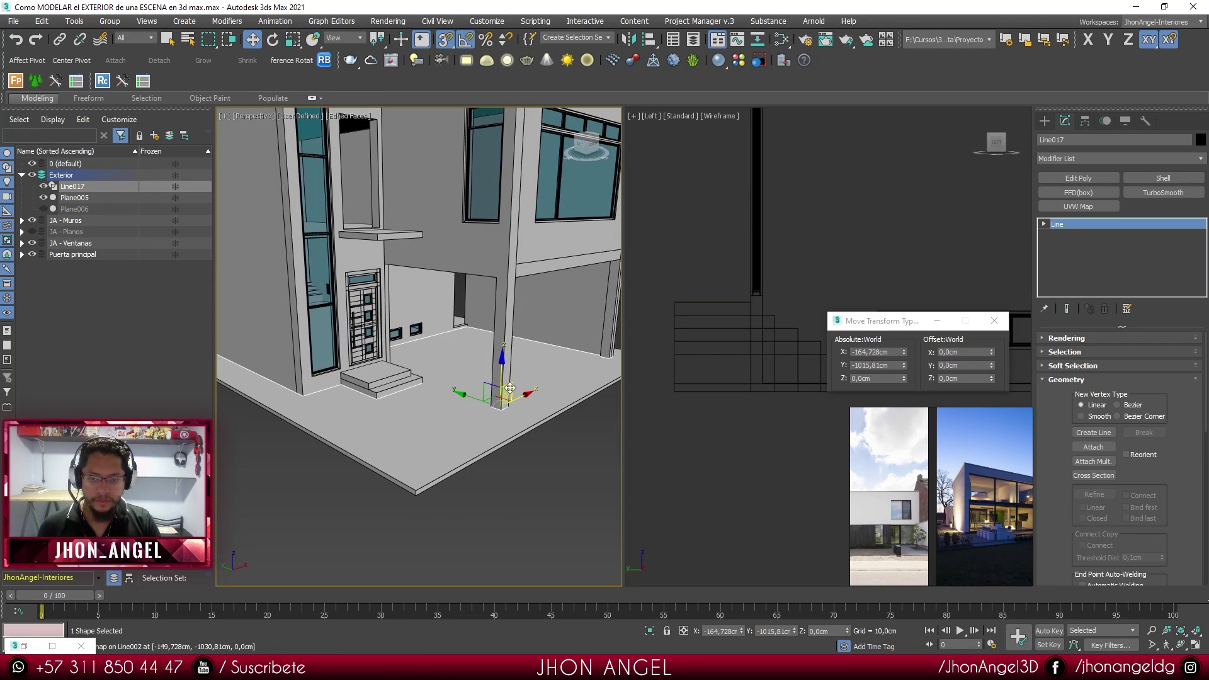
pyautogui.moveTo(501, 372); pyautogui.dragTo(565, 488)
pyautogui.keyDown('alt'); pyautogui.moveTo(564, 488); pyautogui.dragTo(515, 442, button='middle'); pyautogui.keyUp('alt')
pyautogui.press('s')
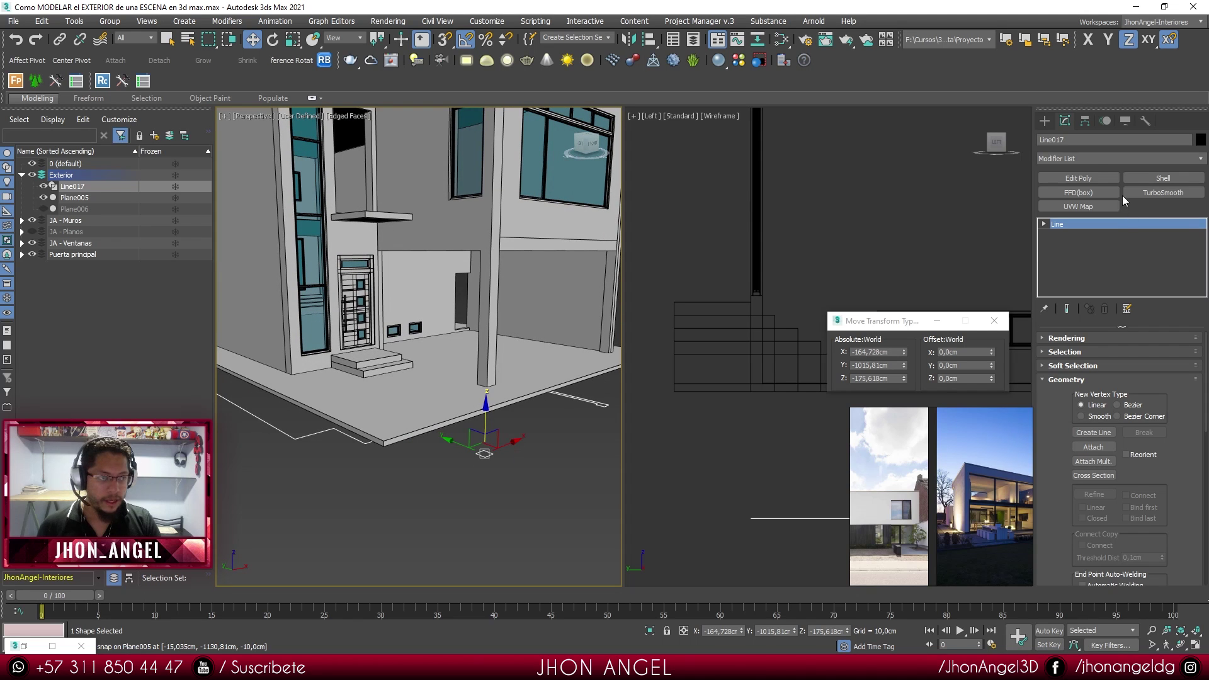
# - Apply an Extrude modifier to the combined outline with an amount of 2000 cm
pyautogui.click(1093, 161)
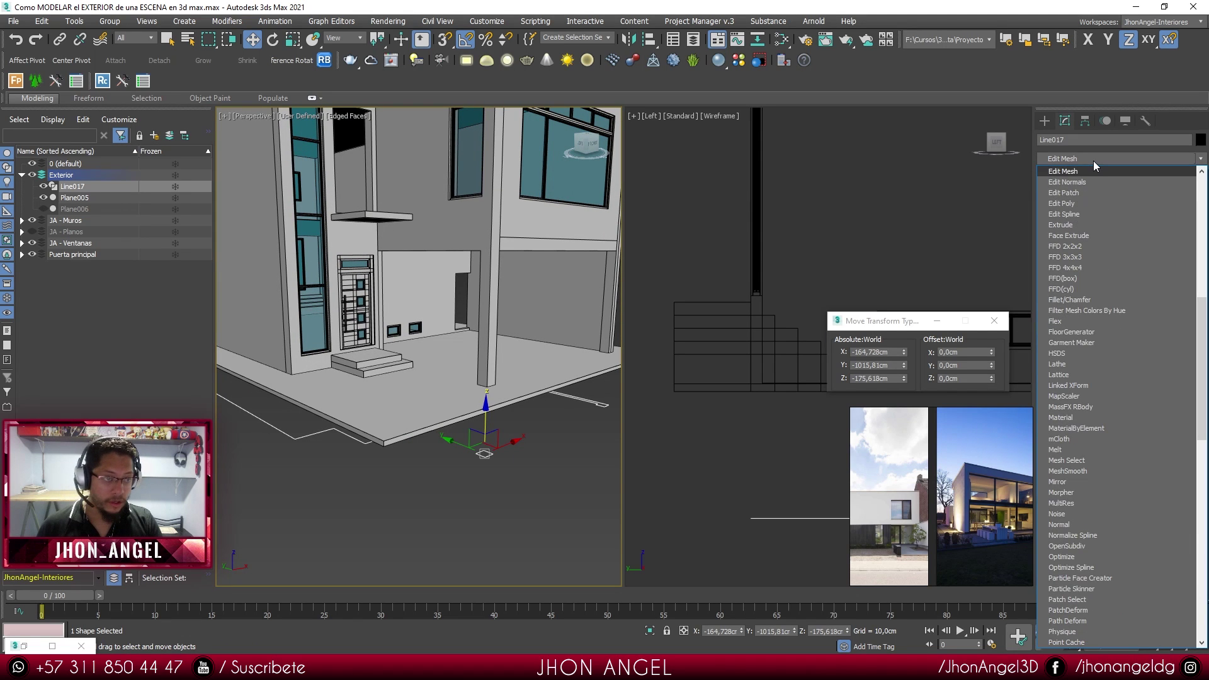
pyautogui.click(1086, 226)
pyautogui.moveTo(395, 324); pyautogui.dragTo(423, 309, button='middle')
pyautogui.write('100')
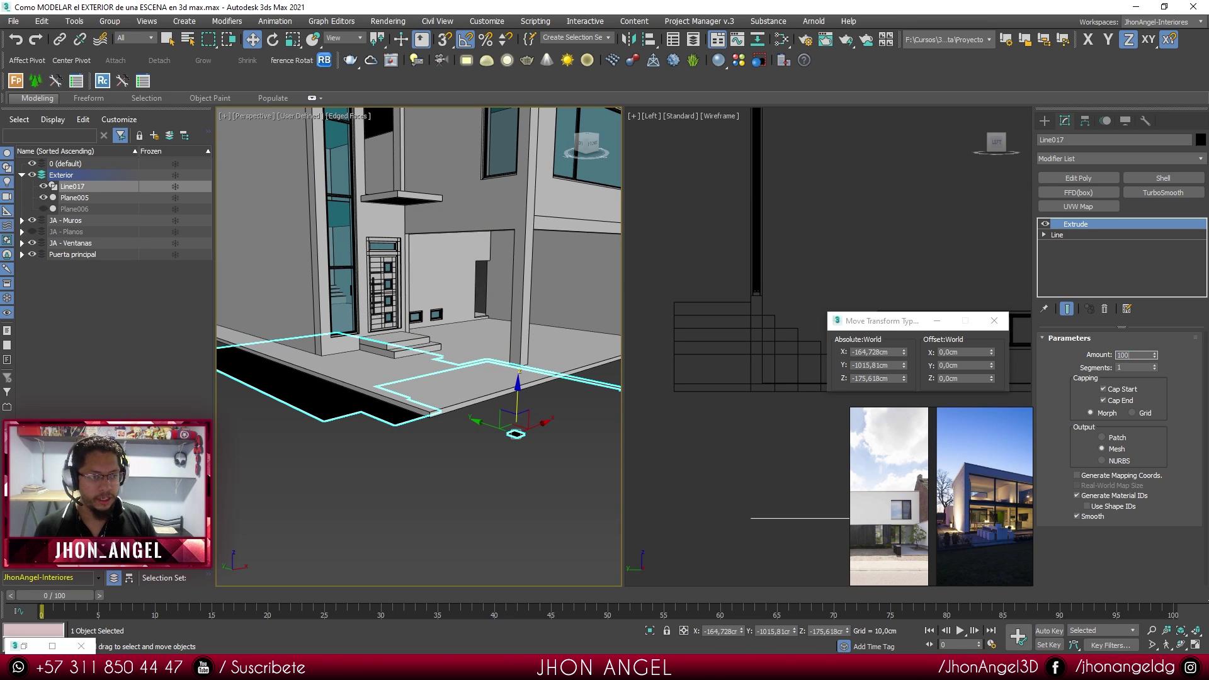
pyautogui.press('Return')
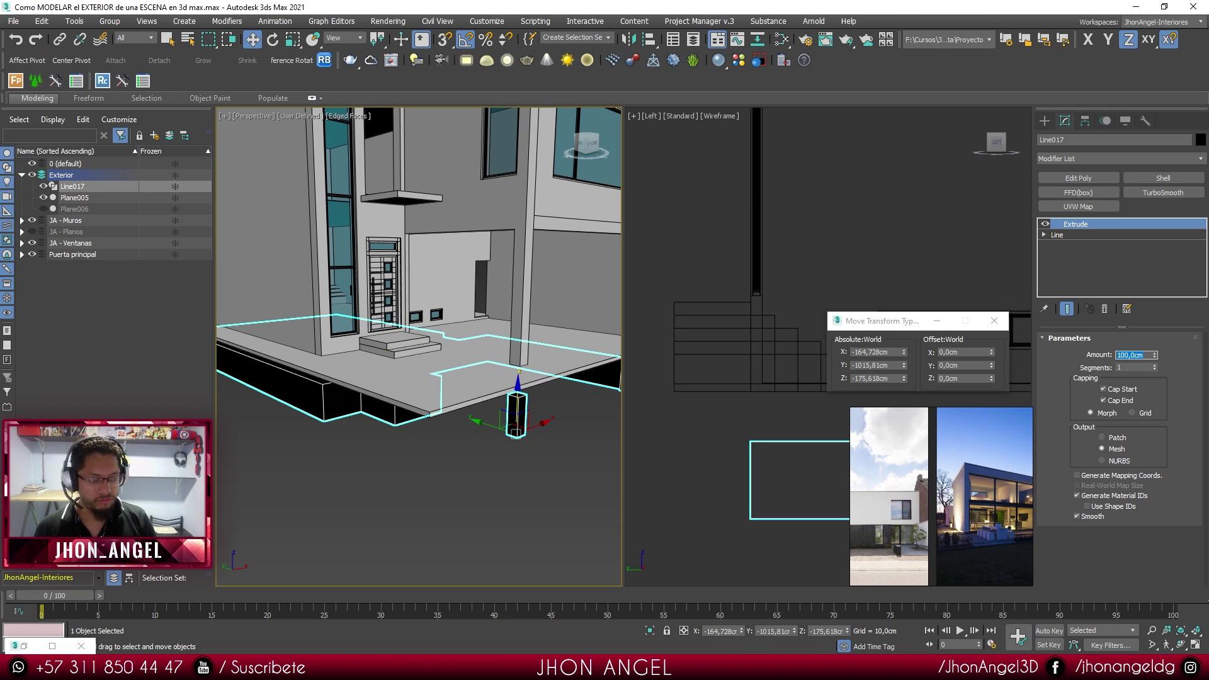
pyautogui.press('Return')
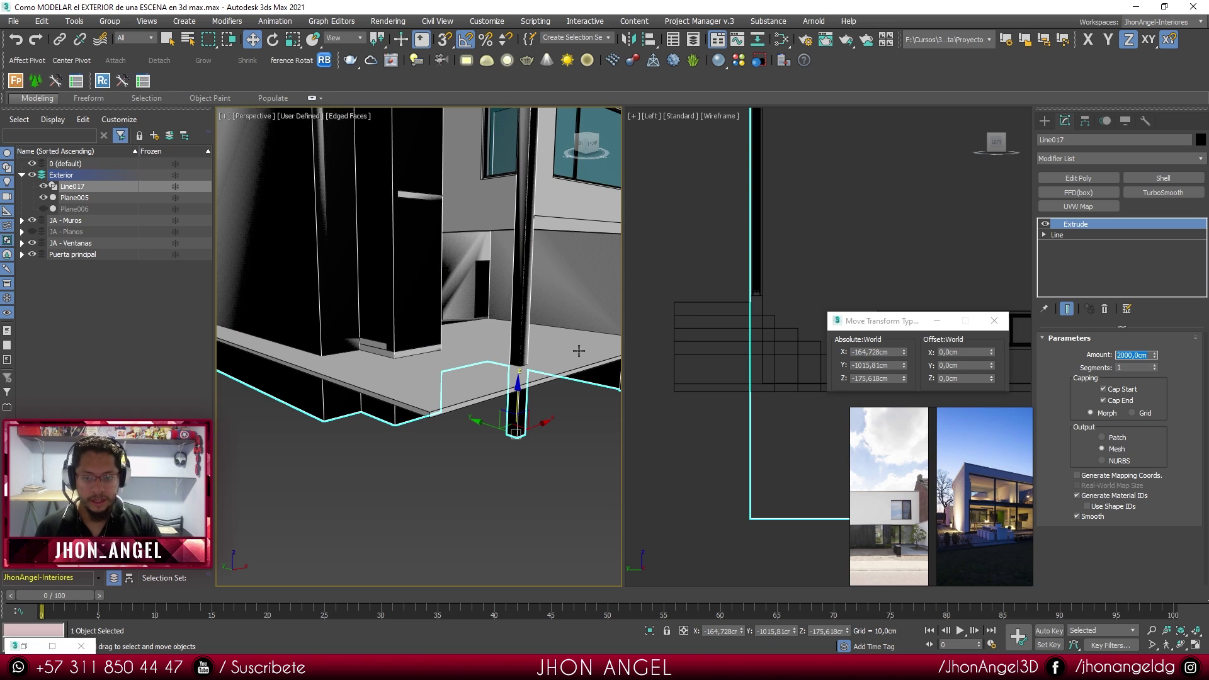
# - Lower the extruded volume further through the slab, to about Z -402.8 cm
pyautogui.moveTo(518, 391); pyautogui.dragTo(517, 475)
pyautogui.scroll(-3, 470, 371)
pyautogui.keyDown('alt'); pyautogui.moveTo(465, 369); pyautogui.dragTo(480, 382, button='middle'); pyautogui.keyUp('alt')
pyautogui.scroll(2, 480, 383)
pyautogui.scroll(2, 492, 403)
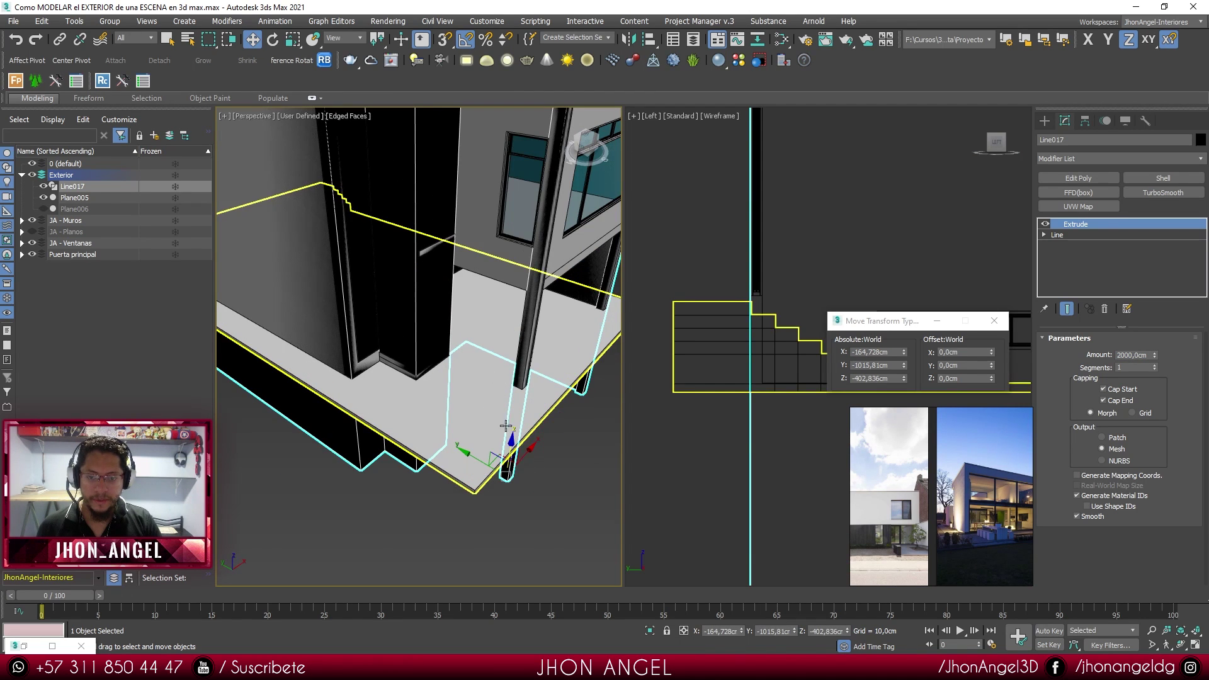
# - Select the ground slab and convert it to an Editable Poly
pyautogui.click(478, 414)
pyautogui.keyDown('alt'); pyautogui.moveTo(478, 413); pyautogui.dragTo(350, 390, button='middle'); pyautogui.keyUp('alt')
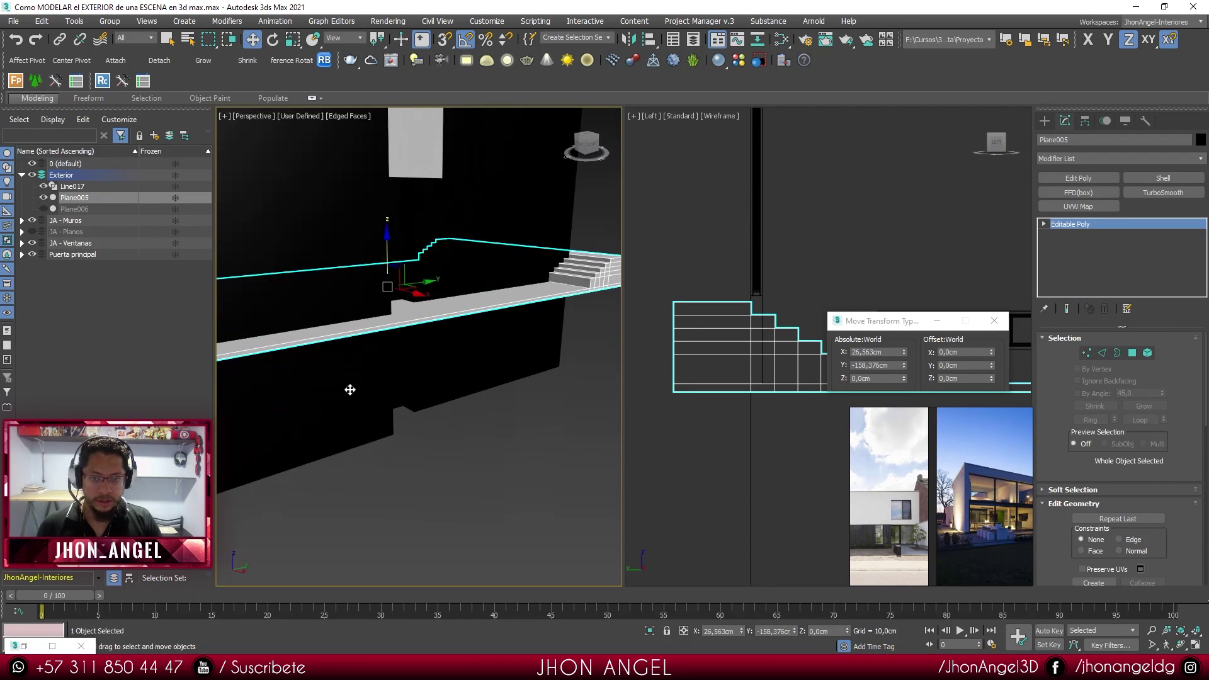
pyautogui.keyDown('alt'); pyautogui.moveTo(490, 351); pyautogui.dragTo(578, 291, button='middle'); pyautogui.keyUp('alt')
pyautogui.rightClick(578, 291)
pyautogui.moveTo(637, 417)
pyautogui.click(719, 429)
pyautogui.keyDown('alt'); pyautogui.moveTo(604, 403); pyautogui.dragTo(543, 339, button='middle'); pyautogui.keyUp('alt')
pyautogui.click(1045, 121)
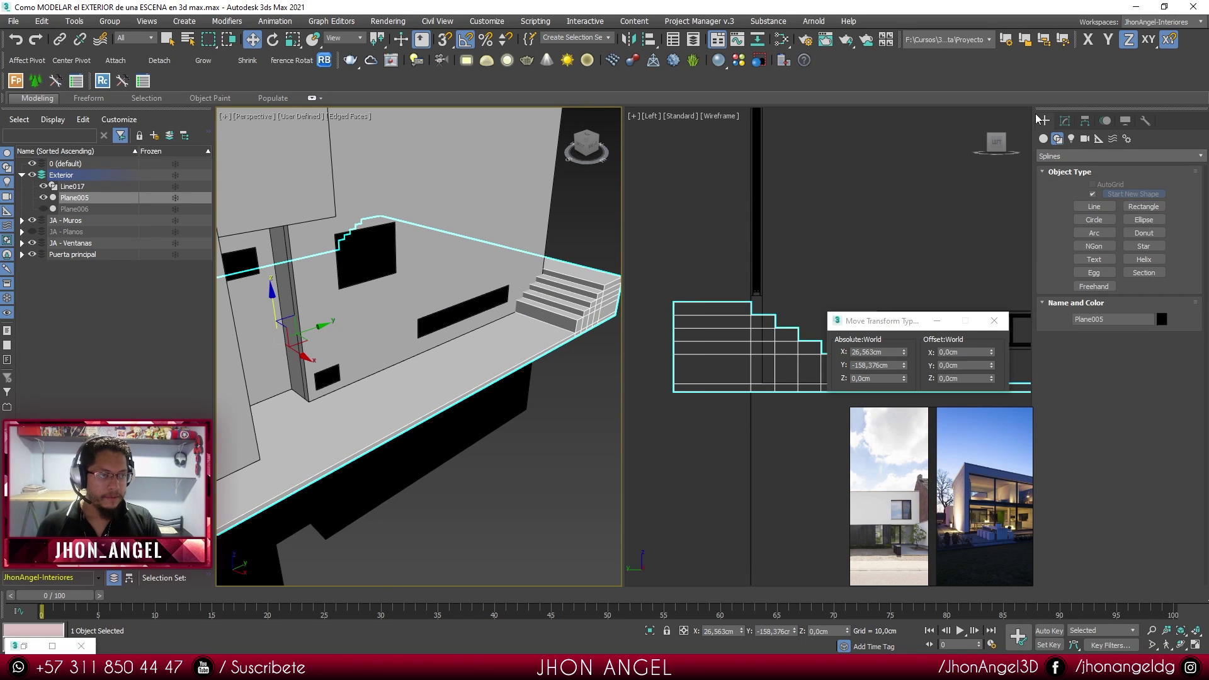
pyautogui.click(1043, 139)
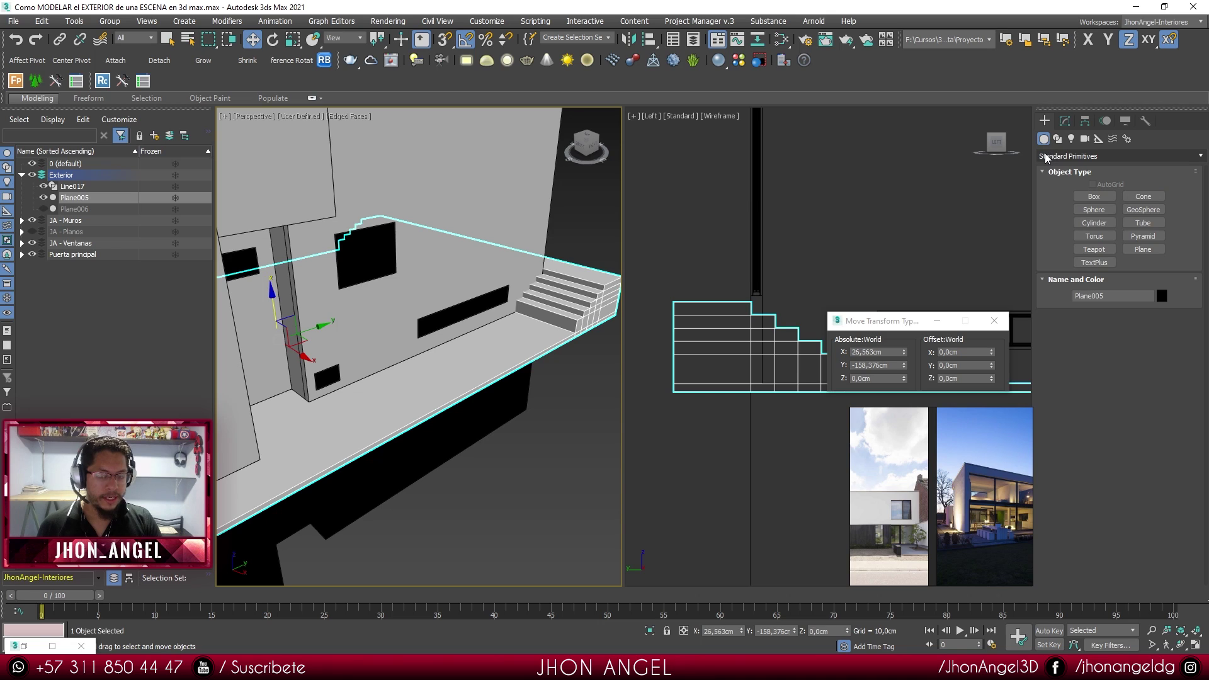
pyautogui.click(1065, 156)
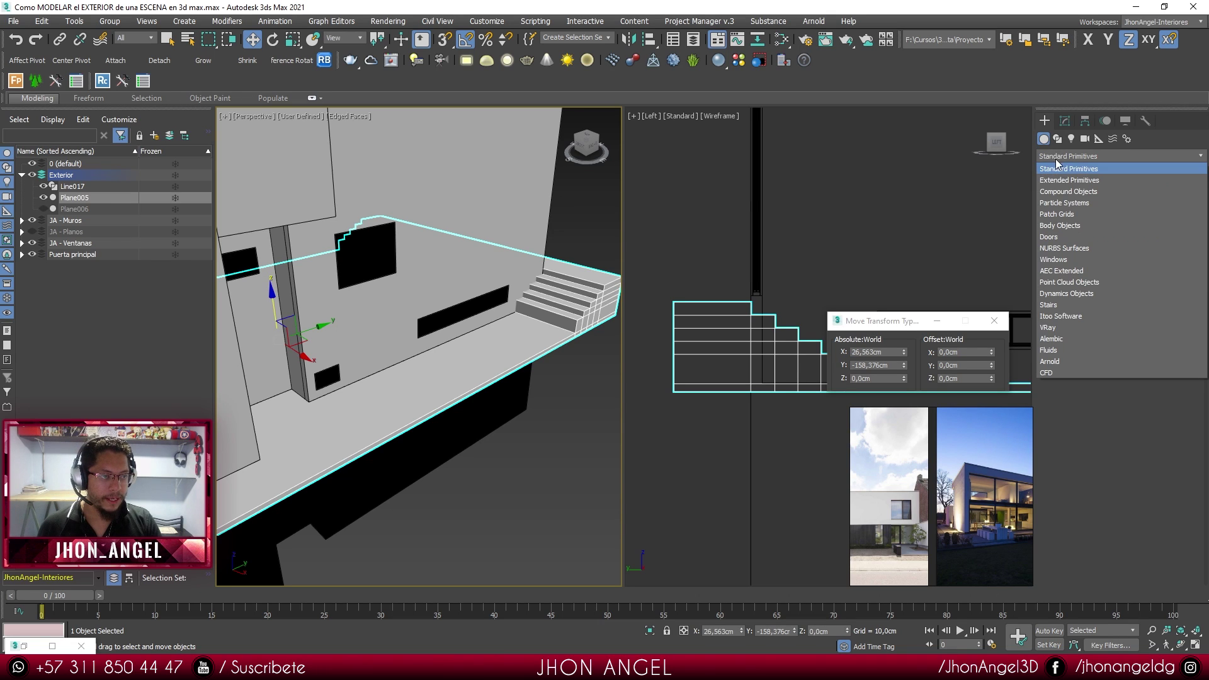
pyautogui.click(1087, 193)
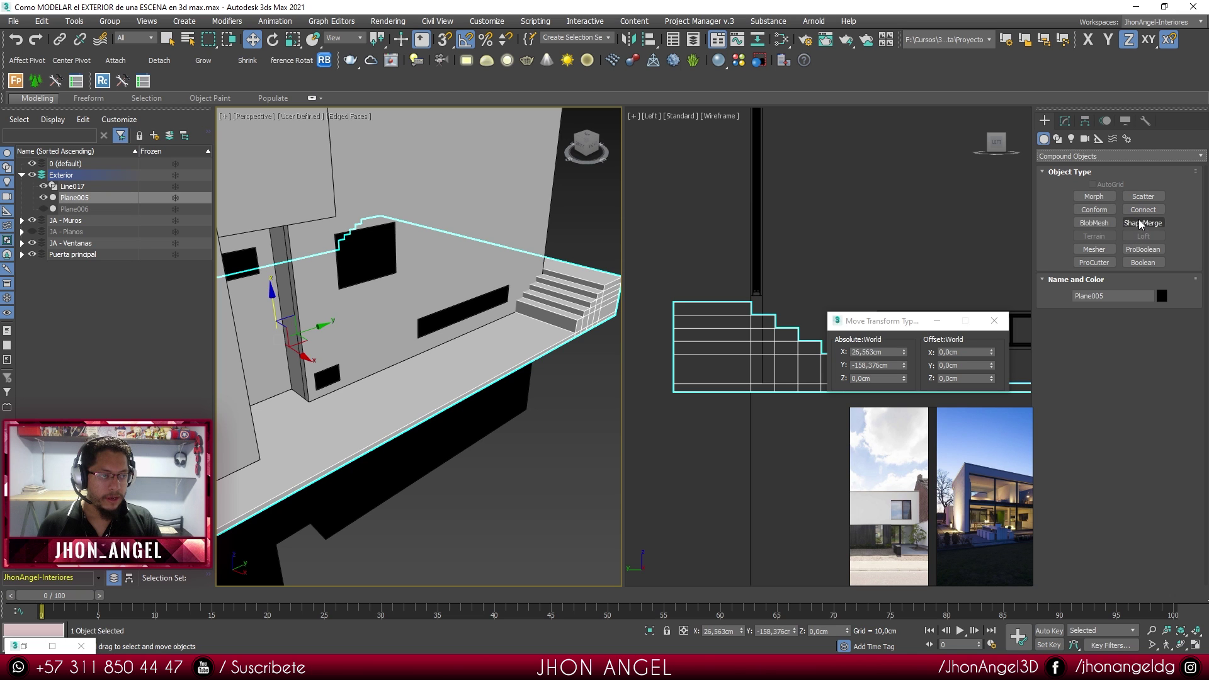
pyautogui.click(1138, 250)
pyautogui.moveTo(617, 327)
pyautogui.keyDown('alt'); pyautogui.mouseDown(button='middle')
pyautogui.moveTo(552, 351)
pyautogui.moveTo(551, 321)
pyautogui.moveTo(557, 353)
pyautogui.mouseUp(button='middle'); pyautogui.keyUp('alt')
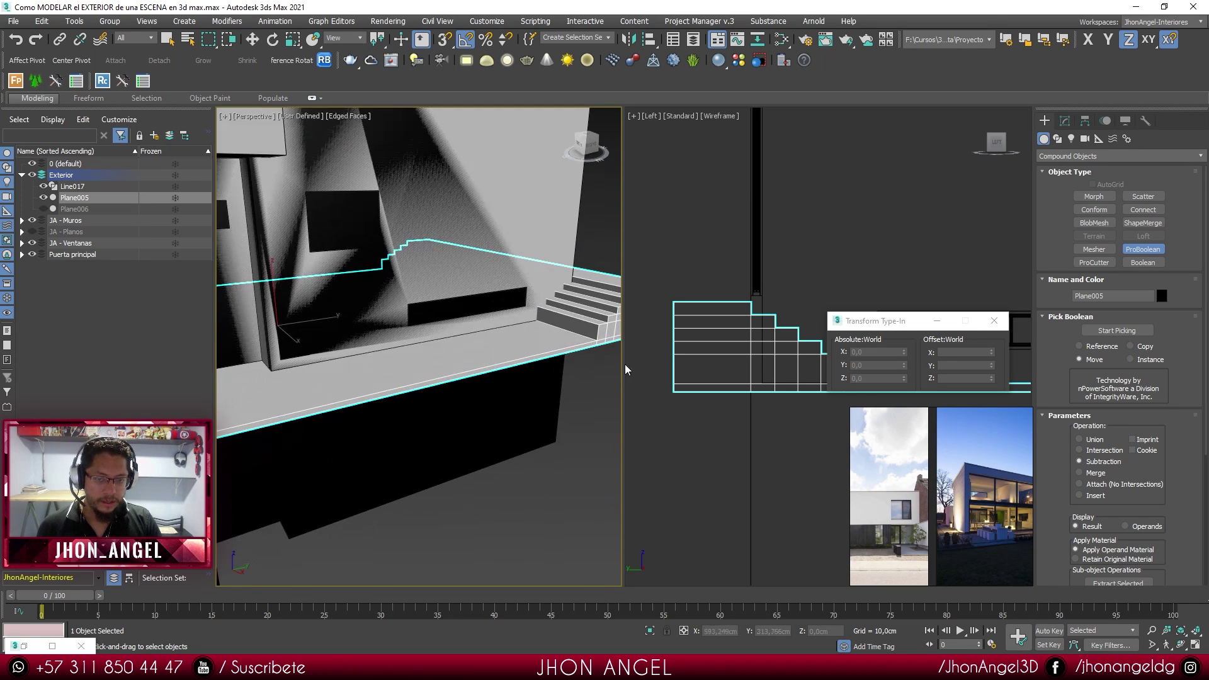
pyautogui.click(1118, 332)
pyautogui.keyDown('alt'); pyautogui.moveTo(468, 461); pyautogui.dragTo(506, 415, button='middle'); pyautogui.keyUp('alt')
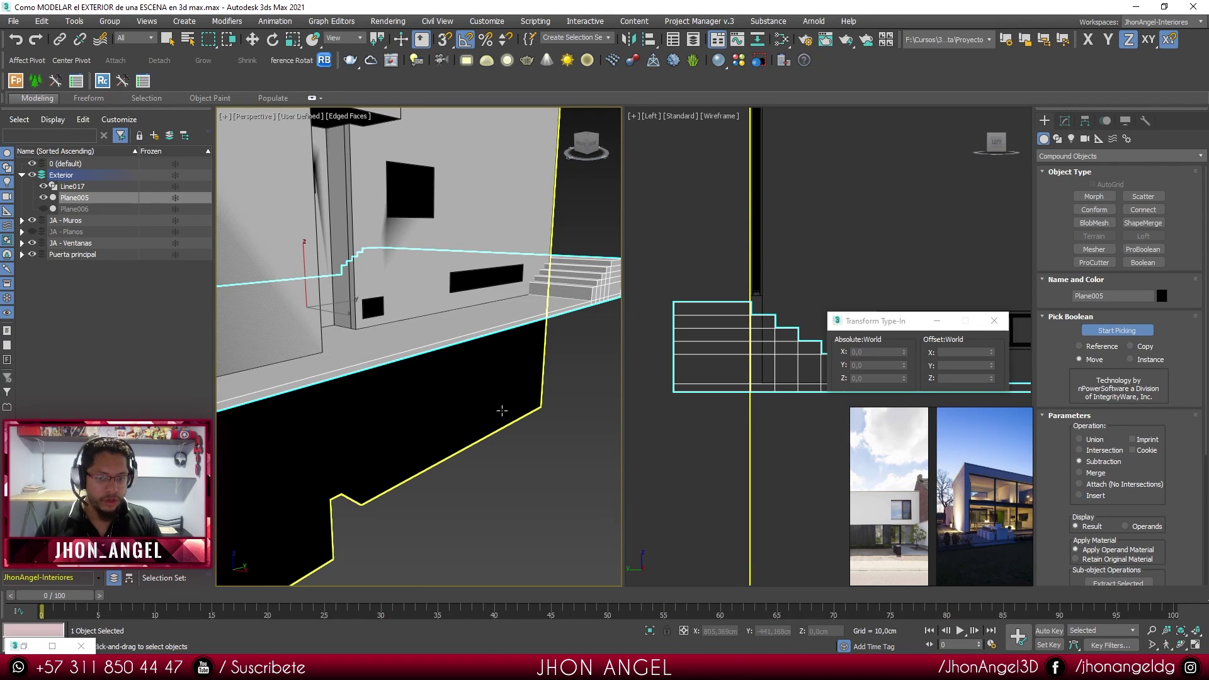
pyautogui.press('w')
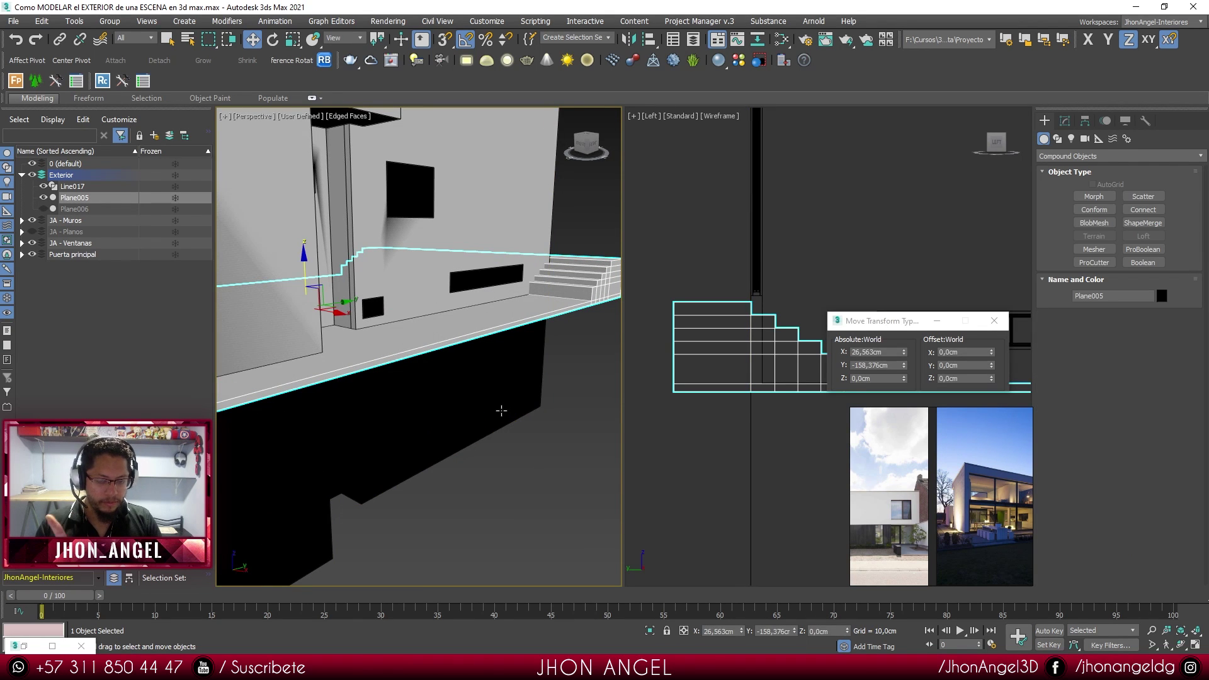
# - Select the extruded footprint volume and convert it to an Editable Poly
pyautogui.click(482, 400)
pyautogui.click(1065, 120)
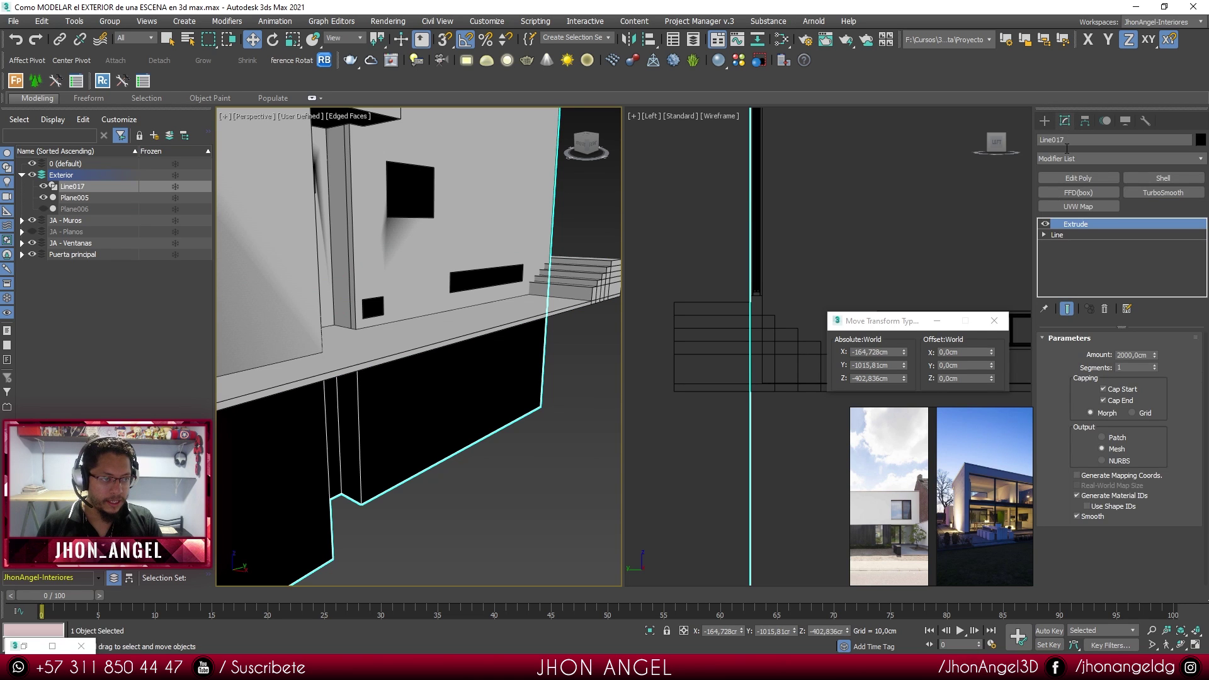
pyautogui.rightClick(498, 387)
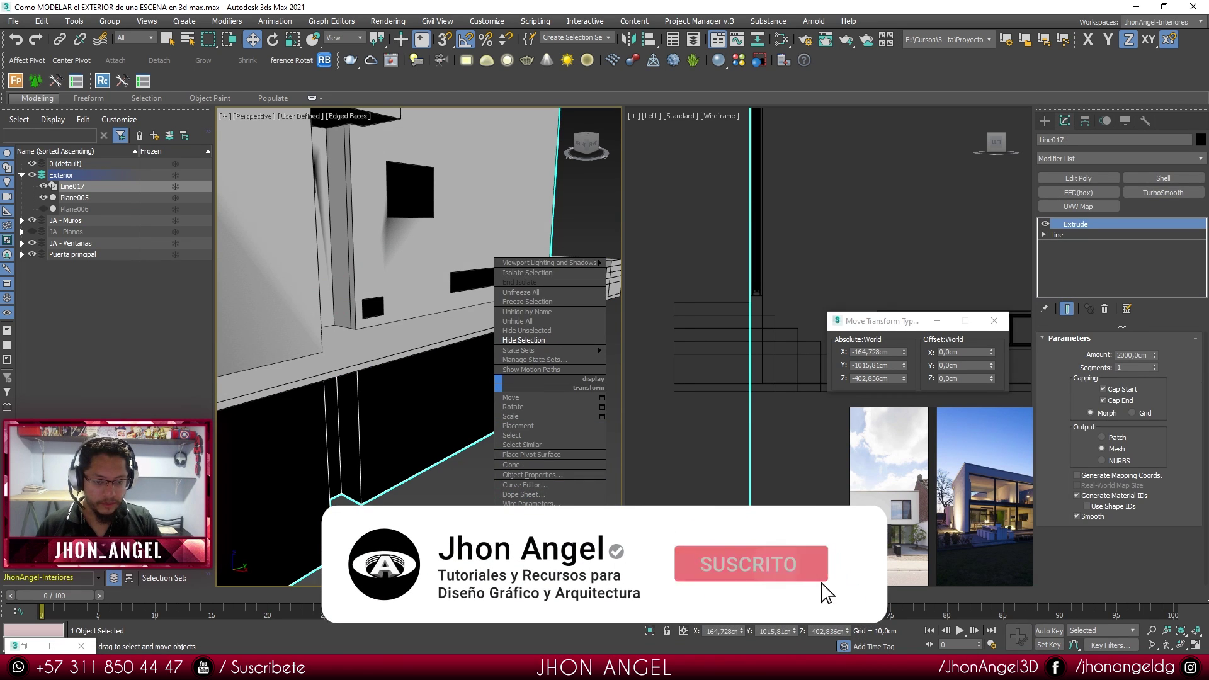
pyautogui.click(523, 340)
# - Subtract the extruded footprint volume from the stepped ground slab using ProBoolean
pyautogui.click(592, 278)
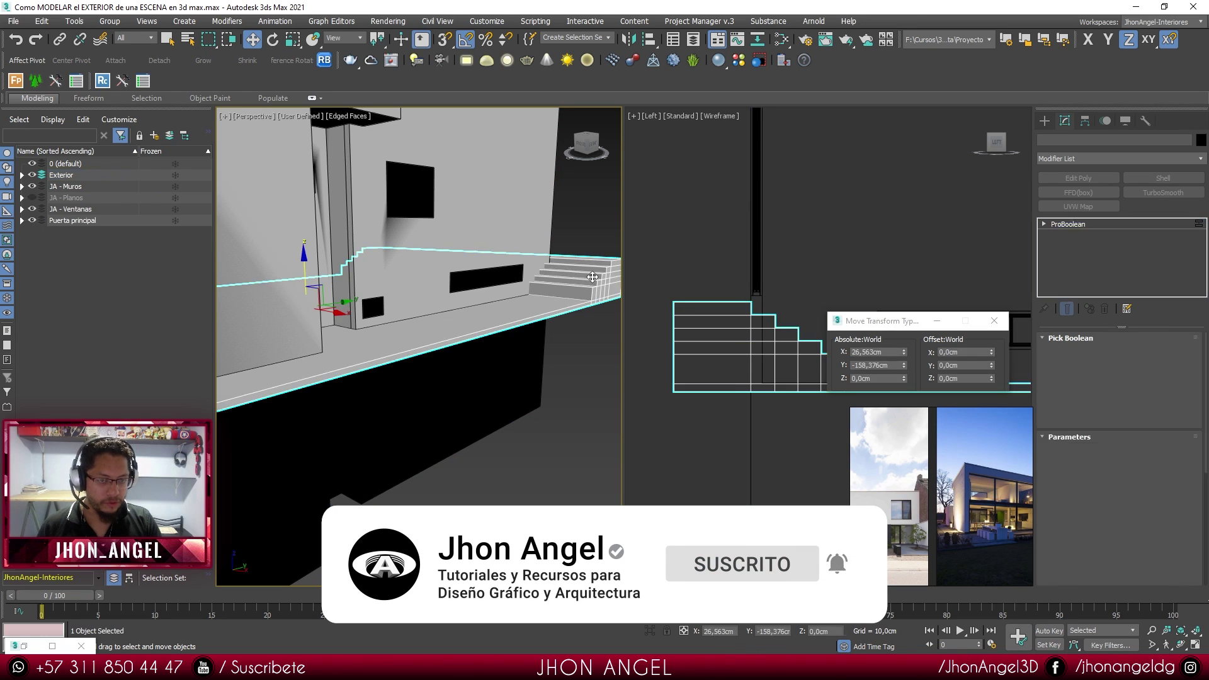
pyautogui.scroll(-5, 469, 403)
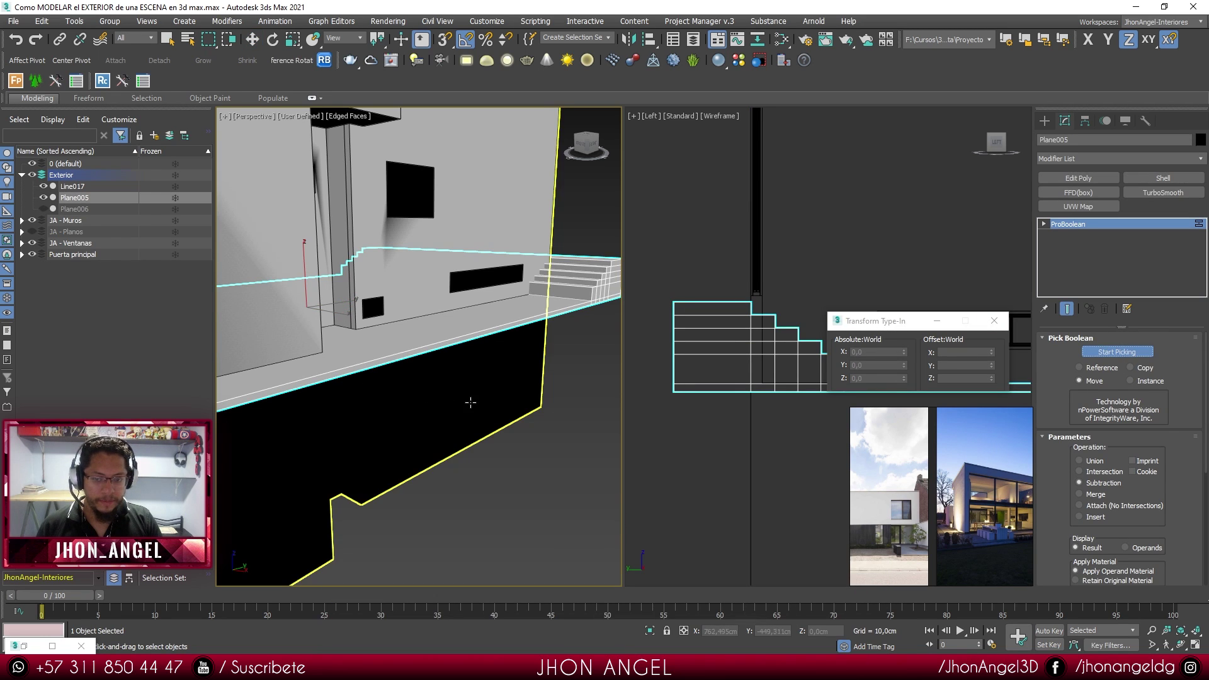
pyautogui.press('w')
pyautogui.scroll(-2, 520, 403)
pyautogui.moveTo(512, 385)
pyautogui.keyDown('alt'); pyautogui.mouseDown(button='middle')
pyautogui.moveTo(504, 425)
pyautogui.moveTo(501, 392)
pyautogui.moveTo(523, 372)
pyautogui.mouseUp(button='middle'); pyautogui.keyUp('alt')
# - Isolate the ground slab to examine the footprint and column cutouts, and bring the whole house back into view
pyautogui.click(650, 631)
pyautogui.click(464, 408)
pyautogui.scroll(5, 413, 333)
pyautogui.scroll(-3, 413, 332)
pyautogui.moveTo(413, 333); pyautogui.dragTo(440, 305, button='middle')
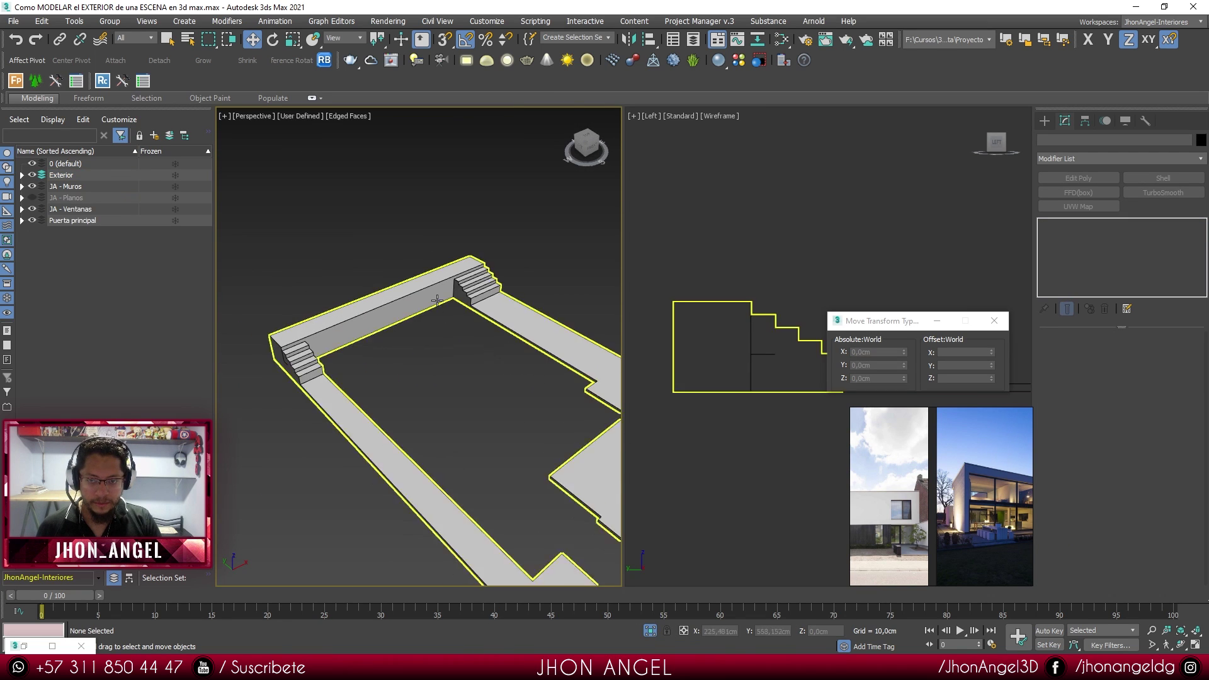
pyautogui.scroll(4, 439, 304)
pyautogui.moveTo(471, 349); pyautogui.dragTo(374, 324, button='middle')
pyautogui.scroll(-5, 478, 296)
pyautogui.moveTo(391, 373); pyautogui.dragTo(470, 402, button='middle')
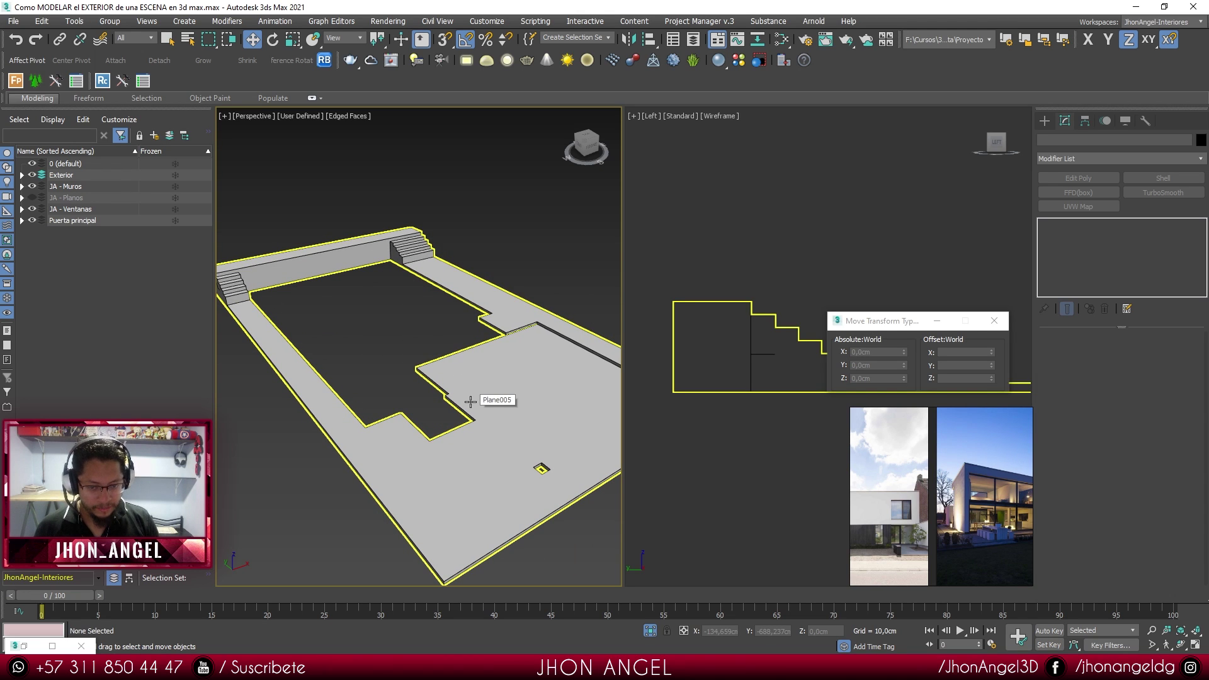
pyautogui.click(650, 634)
pyautogui.keyDown('alt'); pyautogui.moveTo(379, 463); pyautogui.dragTo(524, 447, button='middle'); pyautogui.keyUp('alt')
pyautogui.moveTo(403, 392); pyautogui.dragTo(298, 434, button='middle')
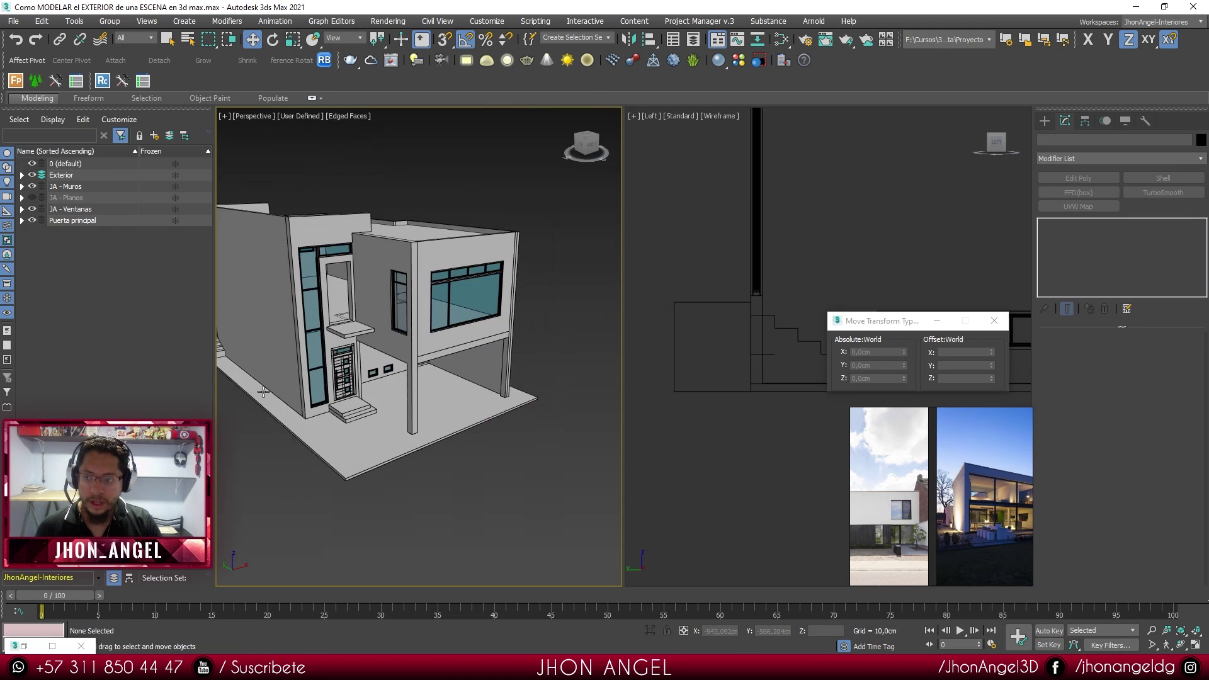
# - Unhide the flat ground plane Plane006 in the Exterior layer and select it beneath the slab
pyautogui.click(22, 175)
pyautogui.click(43, 198)
pyautogui.keyDown('alt'); pyautogui.moveTo(390, 435); pyautogui.dragTo(428, 448, button='middle'); pyautogui.keyUp('alt')
pyautogui.click(428, 453)
pyautogui.scroll(5, 429, 456)
pyautogui.press('F3')
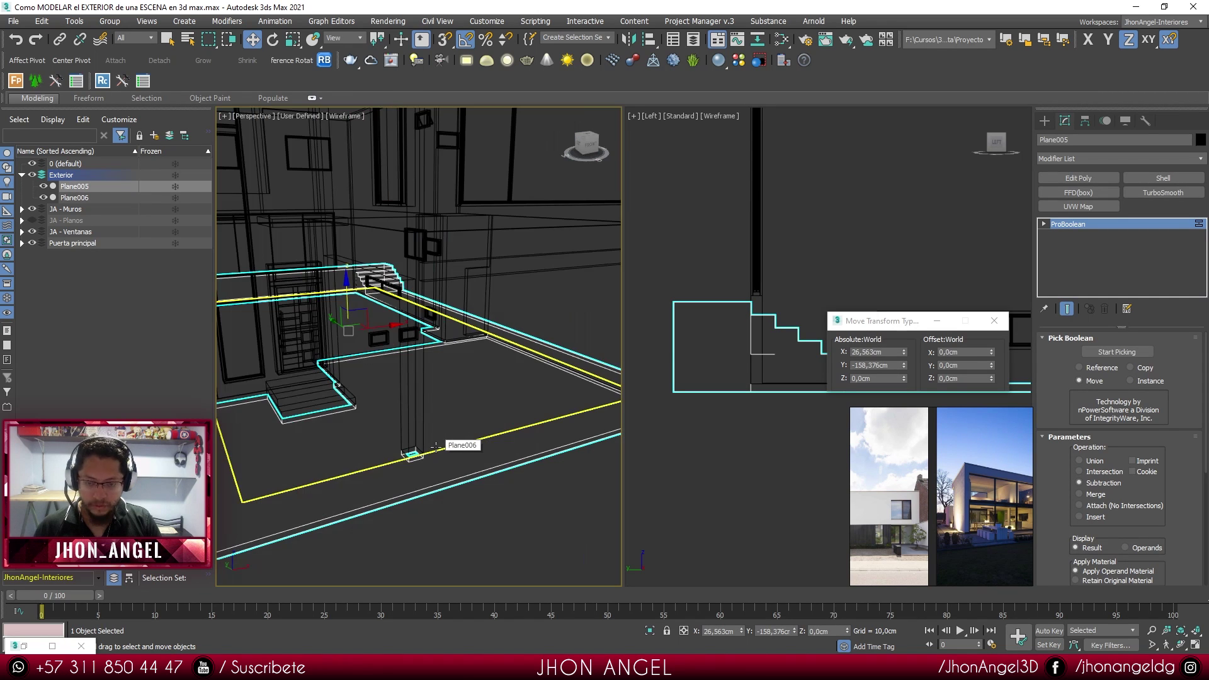
pyautogui.click(435, 448)
pyautogui.press('F3')
pyautogui.scroll(-6, 435, 448)
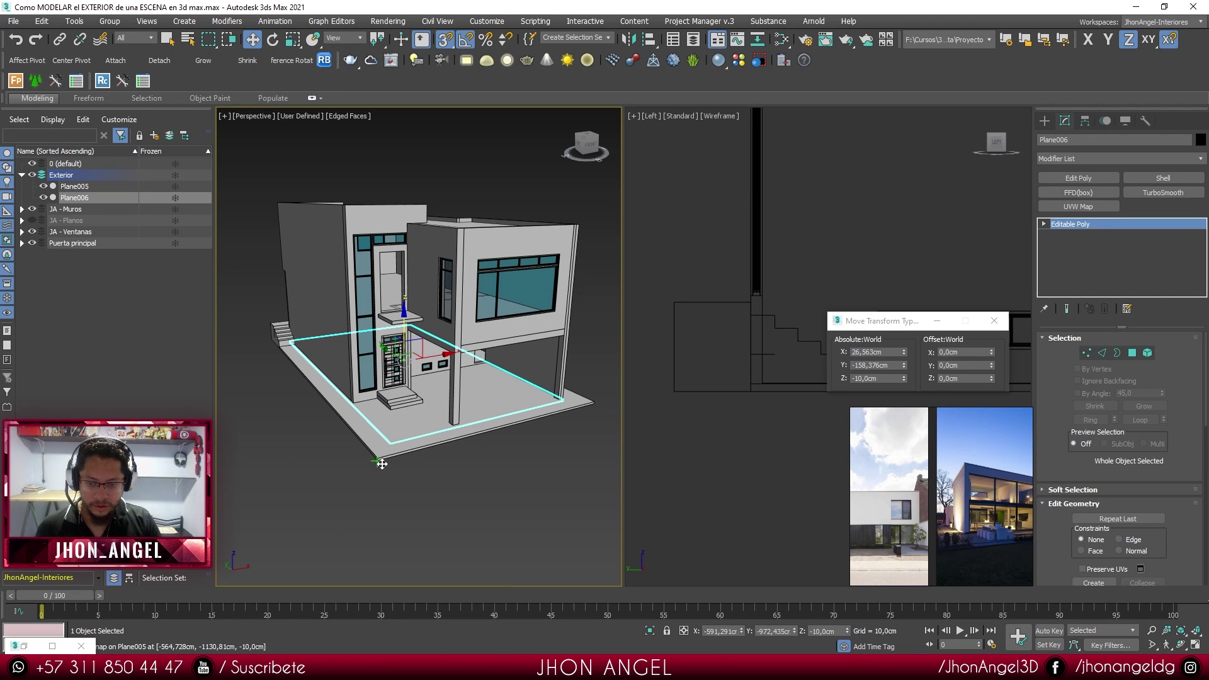
# - Scale the ground plane out around the house to about 220% in X and 138% in Y, and deselect it
pyautogui.press('r')
pyautogui.press('F8')
pyautogui.keyDown('alt'); pyautogui.moveTo(403, 440); pyautogui.dragTo(421, 425, button='middle'); pyautogui.keyUp('alt')
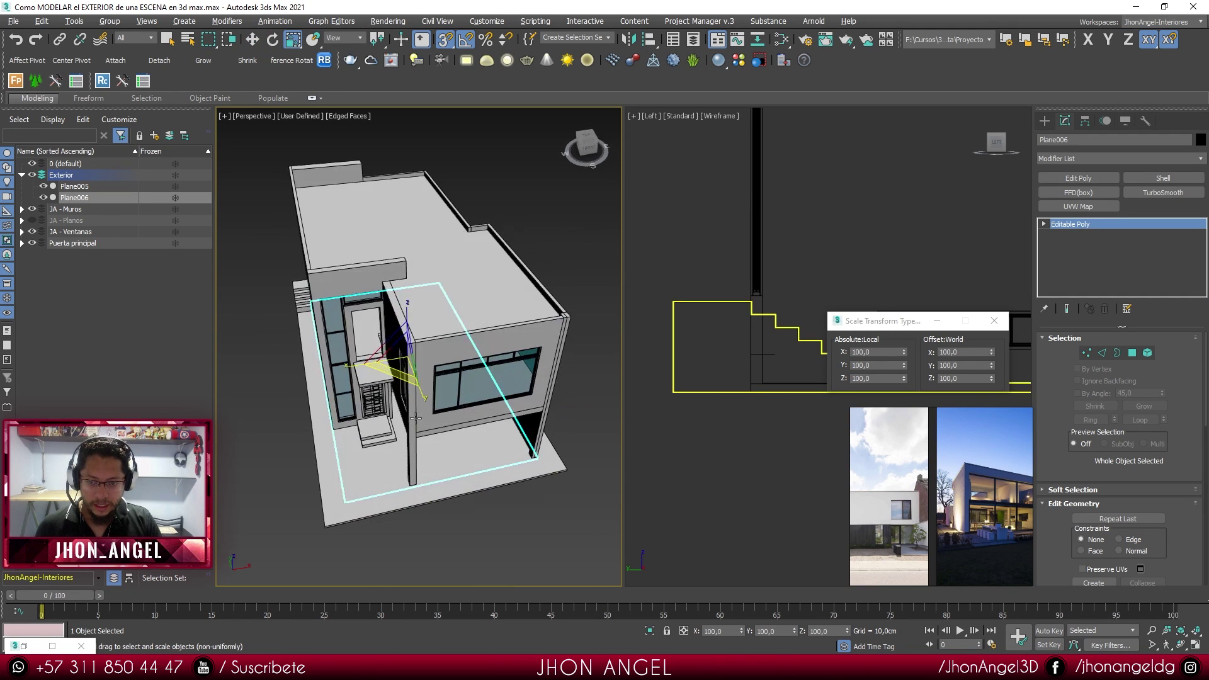
pyautogui.moveTo(394, 369); pyautogui.dragTo(319, 372)
pyautogui.keyDown('alt'); pyautogui.moveTo(321, 377); pyautogui.dragTo(370, 350, button='middle'); pyautogui.keyUp('alt')
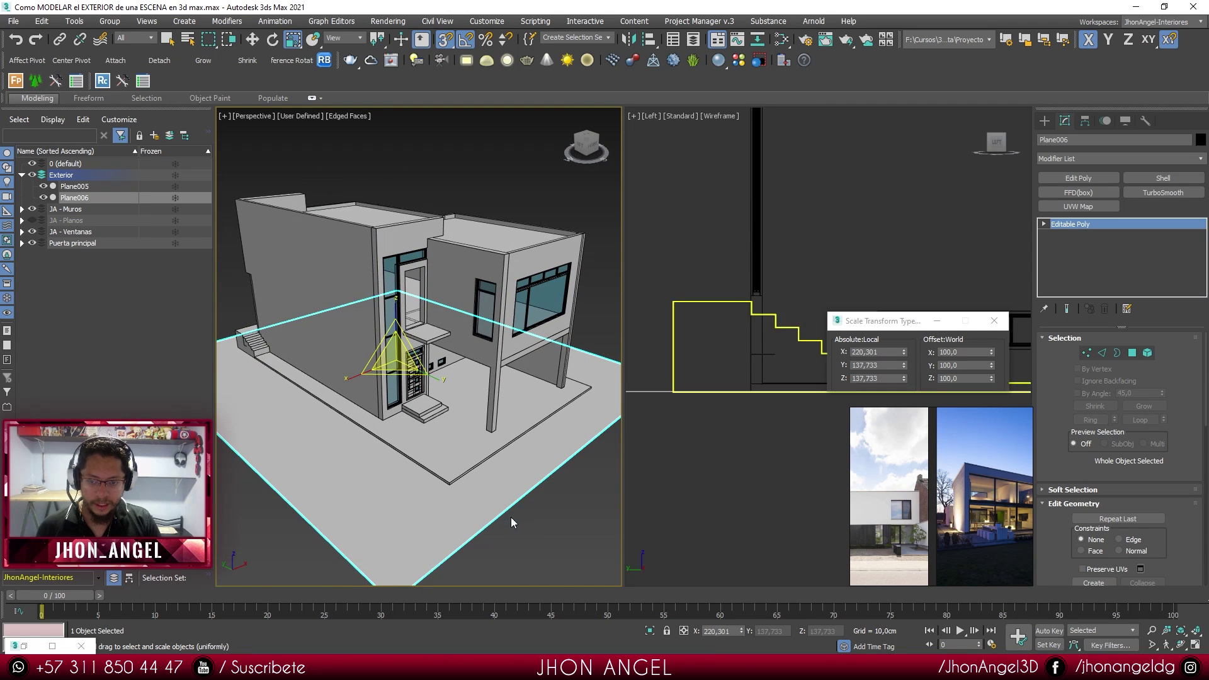
pyautogui.click(548, 529)
# - Select the stepped ground slab beside the side stairs and convert it to an Editable Poly
pyautogui.press('F3')
pyautogui.press('F3')
pyautogui.keyDown('alt'); pyautogui.moveTo(492, 449); pyautogui.dragTo(467, 397, button='middle'); pyautogui.keyUp('alt')
pyautogui.scroll(4, 270, 334)
pyautogui.scroll(-1, 270, 336)
pyautogui.scroll(1, 270, 343)
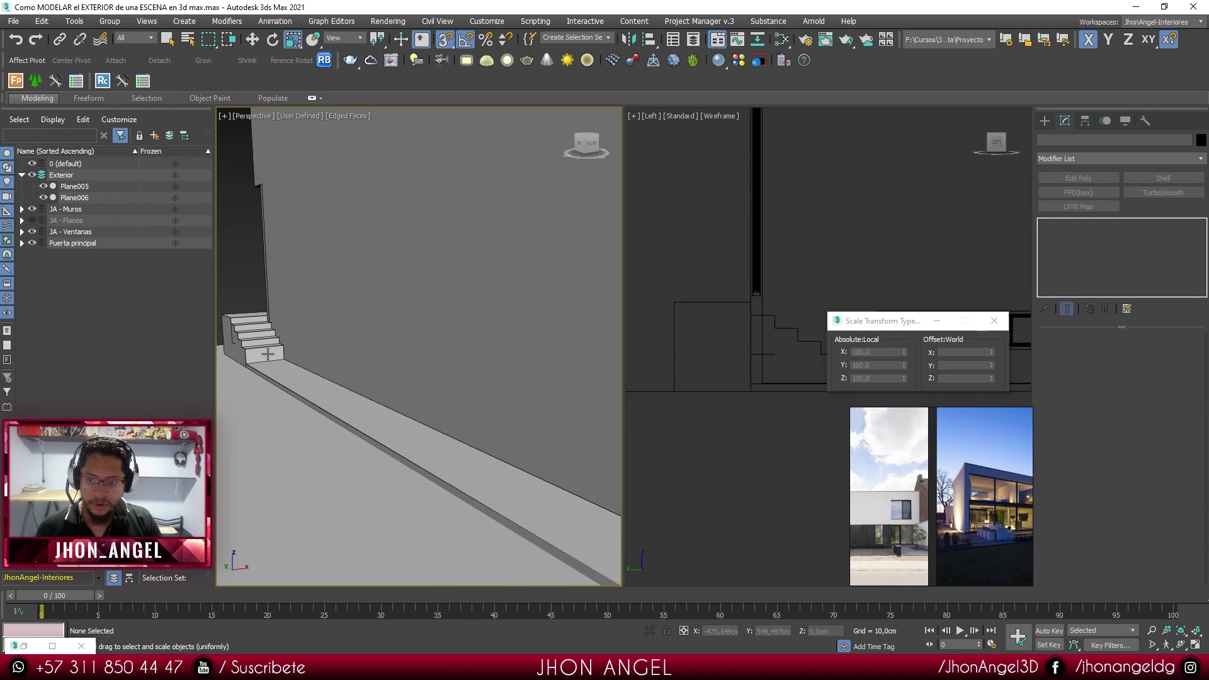
pyautogui.keyDown('alt'); pyautogui.moveTo(270, 353); pyautogui.dragTo(330, 354, button='middle'); pyautogui.keyUp('alt')
pyautogui.moveTo(331, 353); pyautogui.dragTo(391, 362, button='middle')
pyautogui.scroll(-3, 391, 362)
pyautogui.scroll(3, 371, 378)
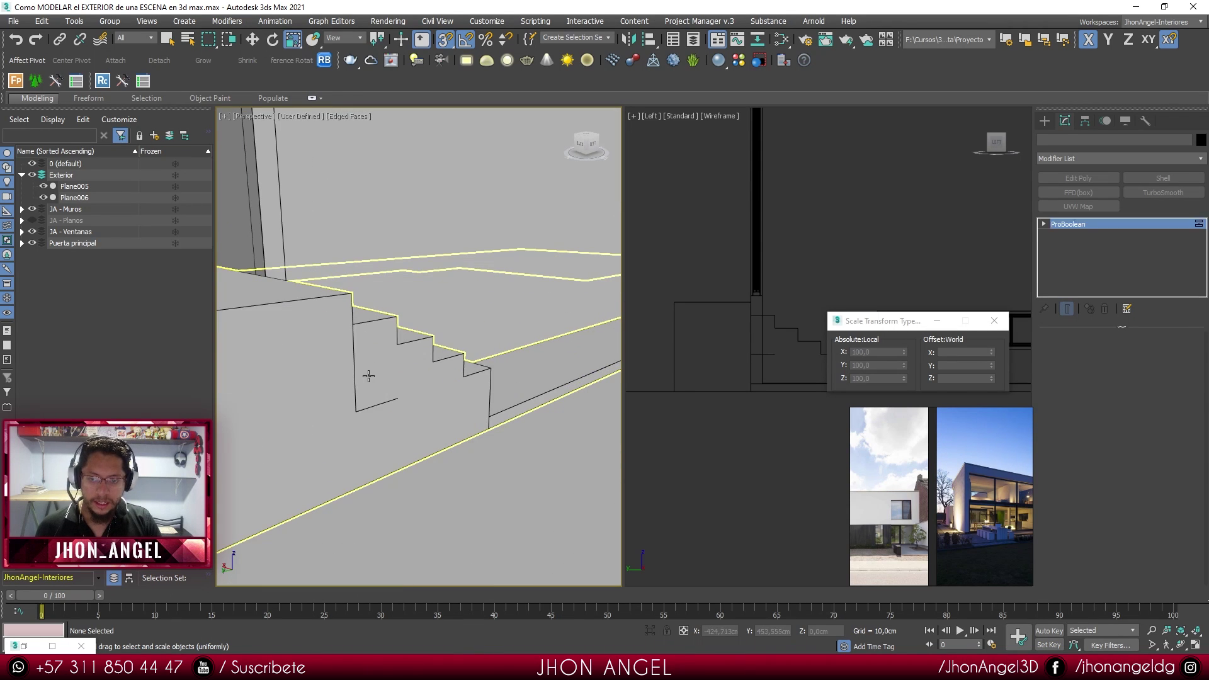
pyautogui.click(368, 376)
pyautogui.rightClick(369, 376)
pyautogui.moveTo(437, 504)
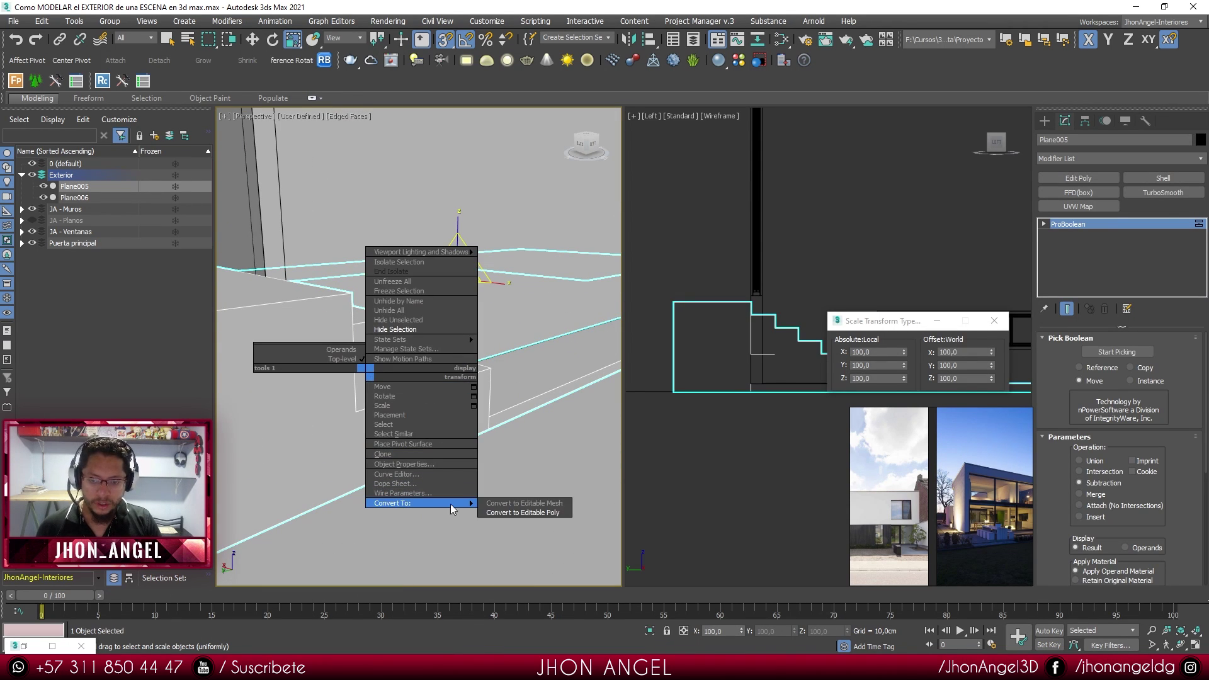
pyautogui.click(527, 512)
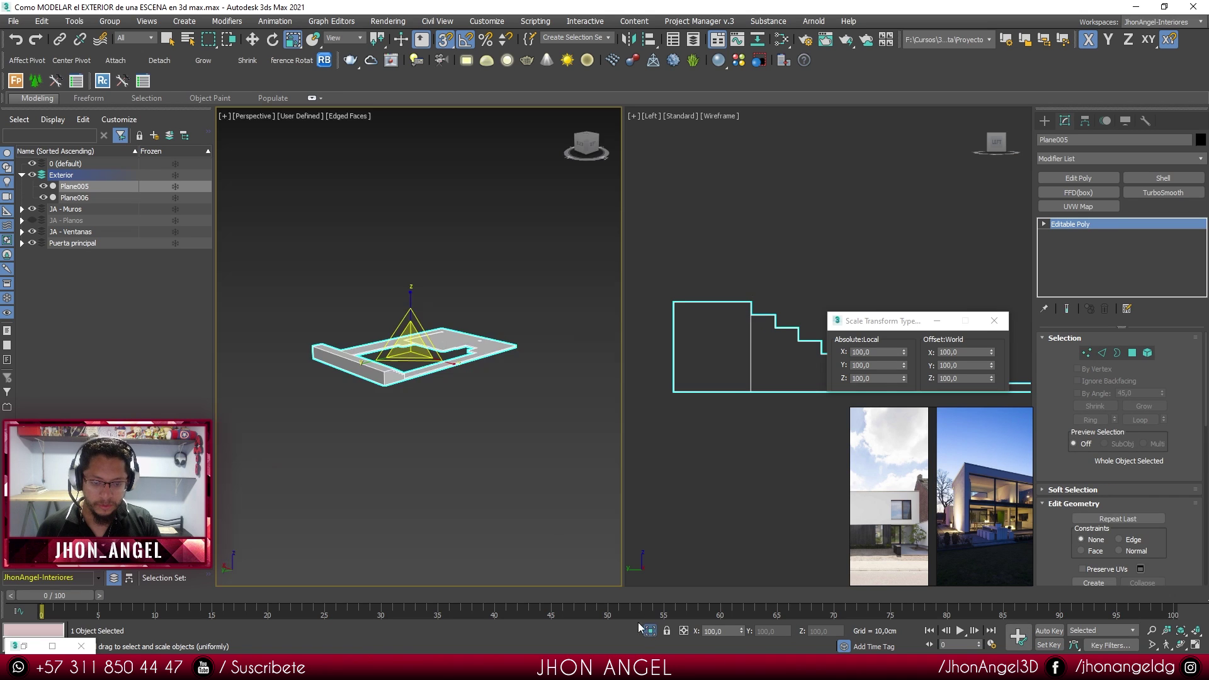
# - Isolate the ground slab, check its stepped side face at polygon level, and return to the full scene
pyautogui.hotkey('alt', 'q')
pyautogui.moveTo(424, 433); pyautogui.dragTo(451, 480, button='middle')
pyautogui.scroll(6, 466, 488)
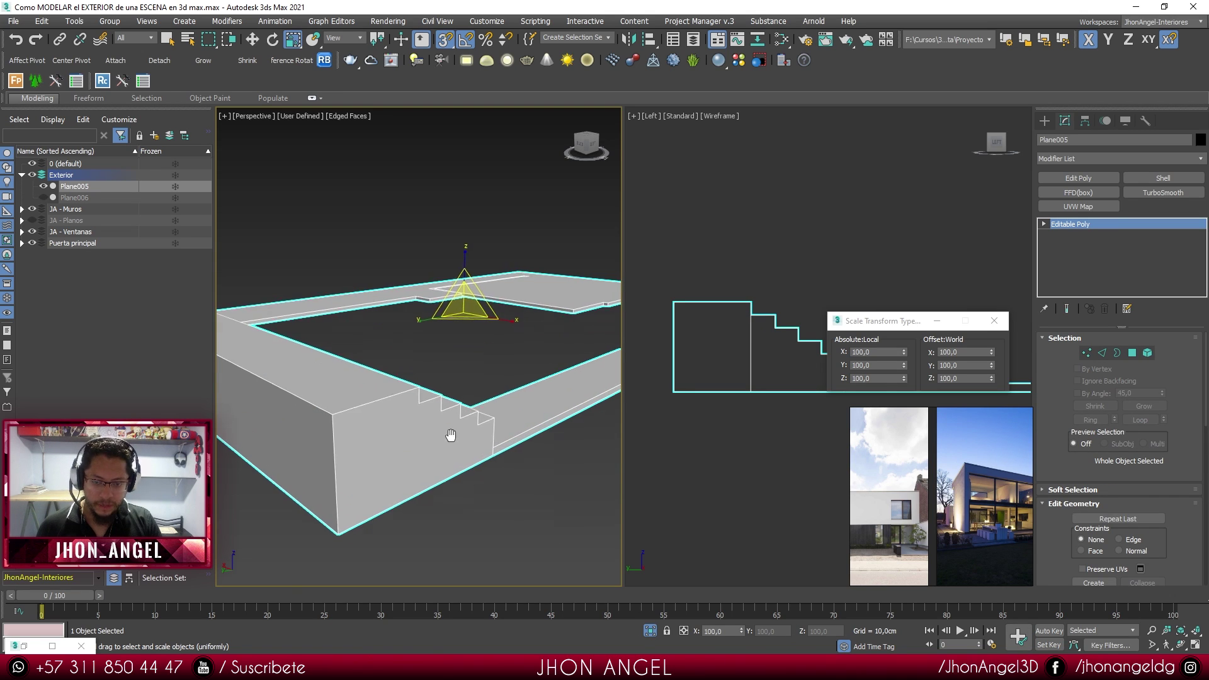
pyautogui.click(482, 493)
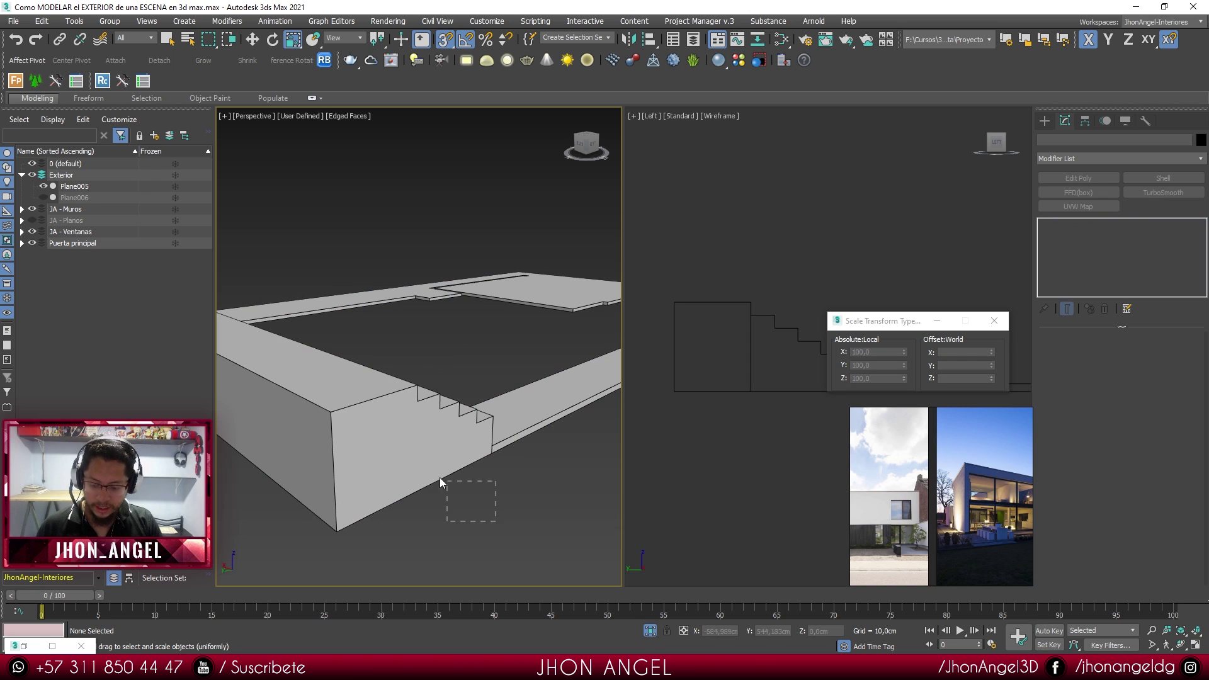
pyautogui.moveTo(469, 470); pyautogui.dragTo(469, 465)
pyautogui.press('4')
pyautogui.keyDown('alt'); pyautogui.moveTo(468, 465); pyautogui.dragTo(342, 478, button='middle'); pyautogui.keyUp('alt')
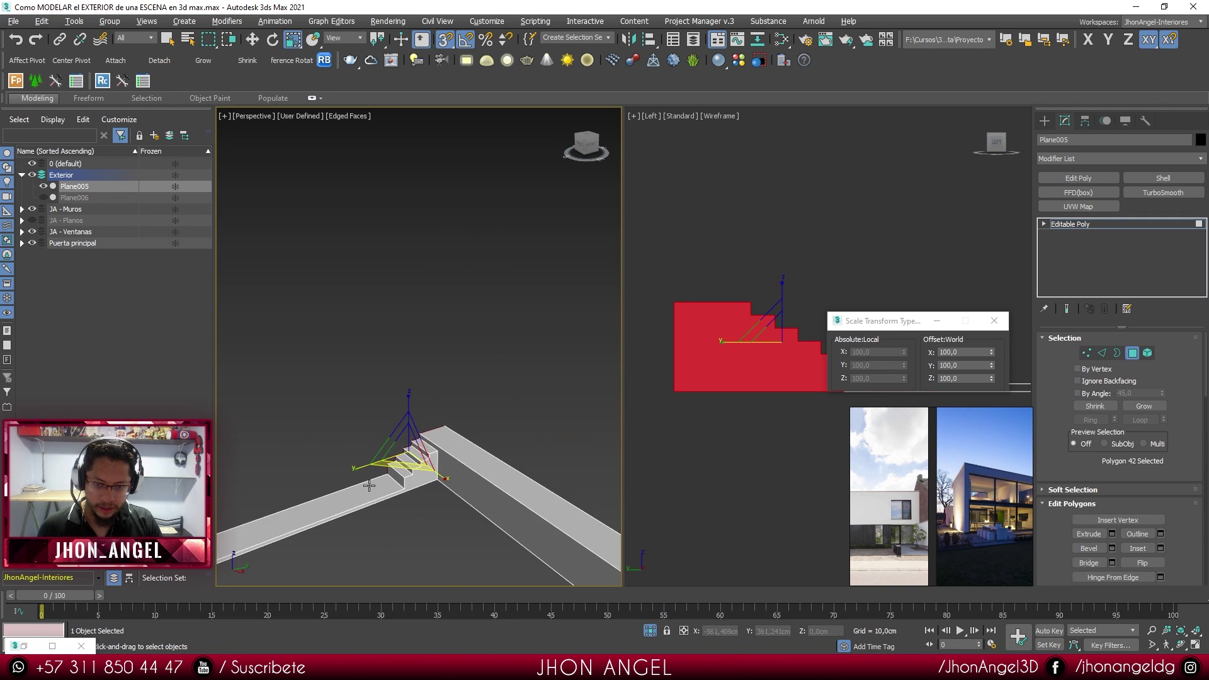
pyautogui.moveTo(542, 554); pyautogui.dragTo(462, 467, button='middle')
pyautogui.moveTo(566, 498); pyautogui.dragTo(481, 420, button='middle')
pyautogui.click(436, 350)
pyautogui.scroll(-3, 413, 387)
pyautogui.keyDown('alt'); pyautogui.moveTo(413, 387); pyautogui.dragTo(401, 415, button='middle'); pyautogui.keyUp('alt')
pyautogui.scroll(-2, 413, 418)
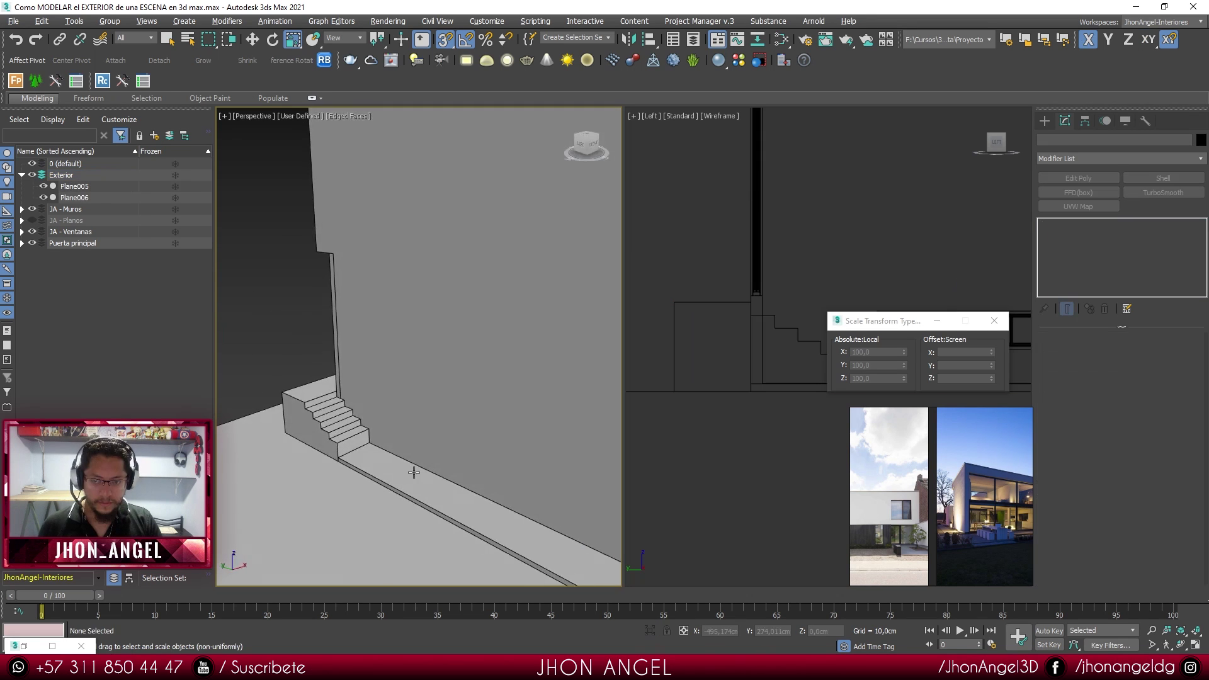
# - Examine the side stairs, the raised rear ledge and how the large window's sill meets it
pyautogui.keyDown('alt'); pyautogui.moveTo(413, 472); pyautogui.dragTo(364, 442, button='middle'); pyautogui.keyUp('alt')
pyautogui.scroll(-6, 393, 499)
pyautogui.scroll(3, 505, 492)
pyautogui.scroll(-4, 506, 492)
pyautogui.scroll(3, 403, 492)
pyautogui.moveTo(471, 520); pyautogui.dragTo(320, 424, button='middle')
pyautogui.scroll(-4, 409, 469)
pyautogui.scroll(6, 320, 423)
pyautogui.keyDown('alt'); pyautogui.moveTo(384, 395); pyautogui.dragTo(475, 380, button='middle'); pyautogui.keyUp('alt')
pyautogui.scroll(4, 448, 362)
pyautogui.scroll(-4, 448, 362)
pyautogui.scroll(2, 389, 381)
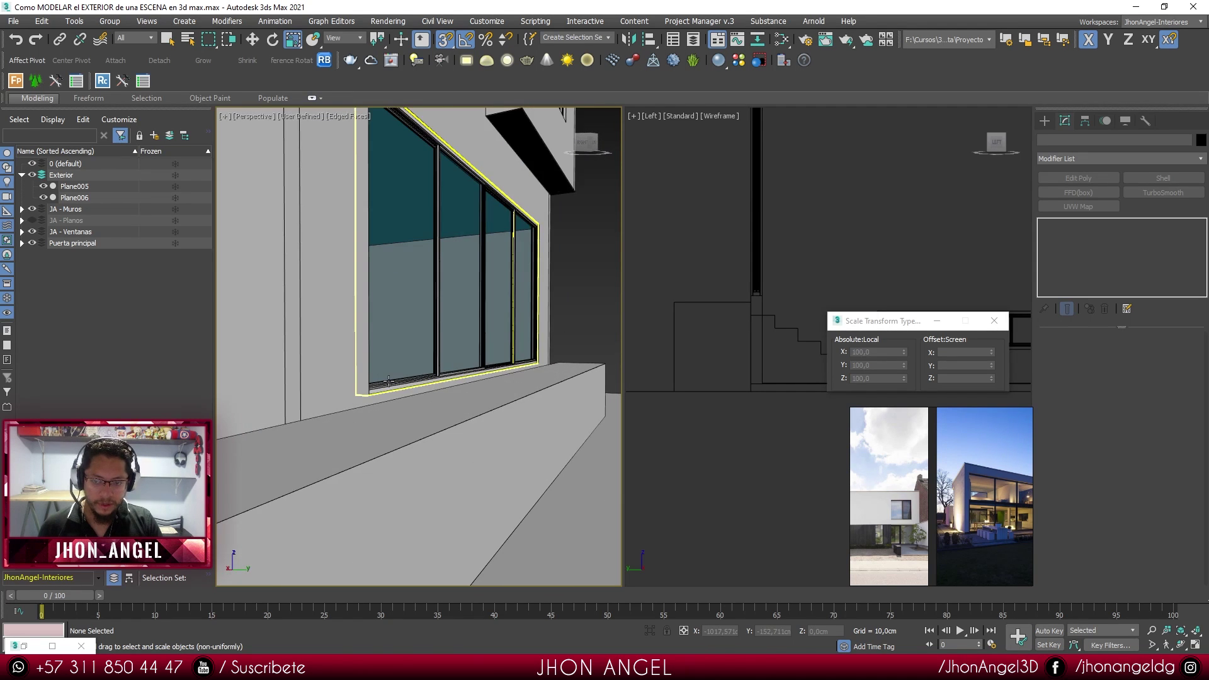
pyautogui.scroll(2, 389, 380)
pyautogui.scroll(3, 462, 371)
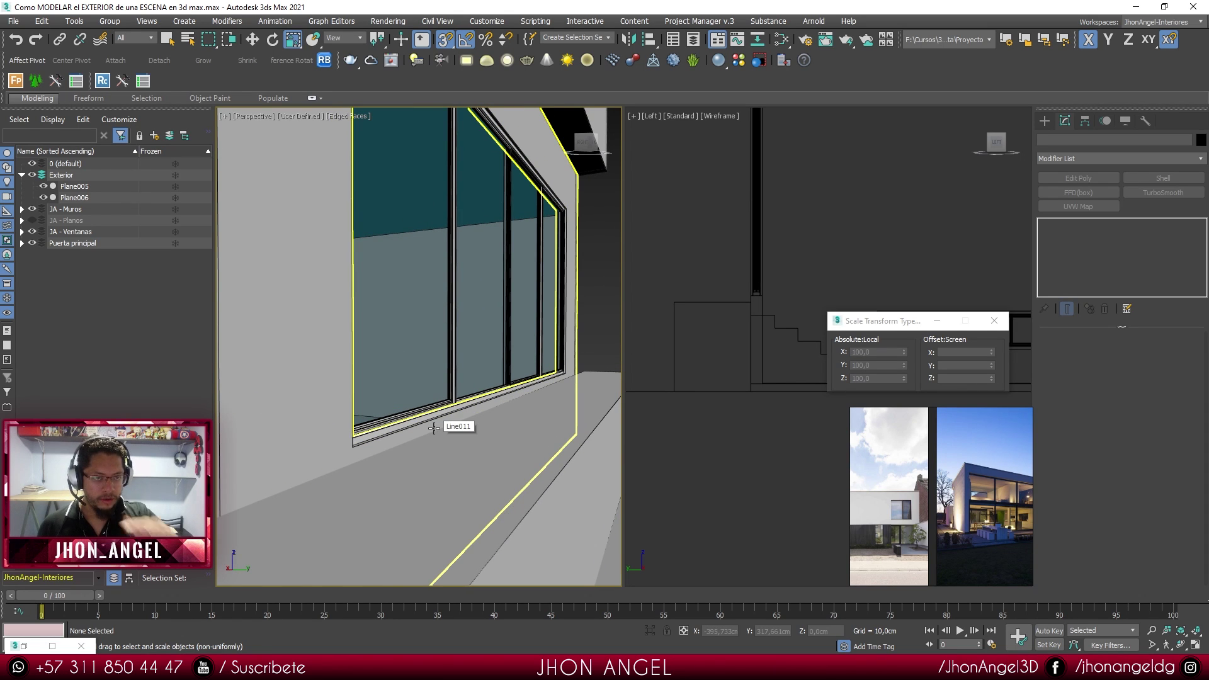
pyautogui.scroll(-5, 438, 429)
pyautogui.keyDown('alt'); pyautogui.moveTo(438, 428); pyautogui.dragTo(378, 478, button='middle'); pyautogui.keyUp('alt')
pyautogui.scroll(-2, 325, 470)
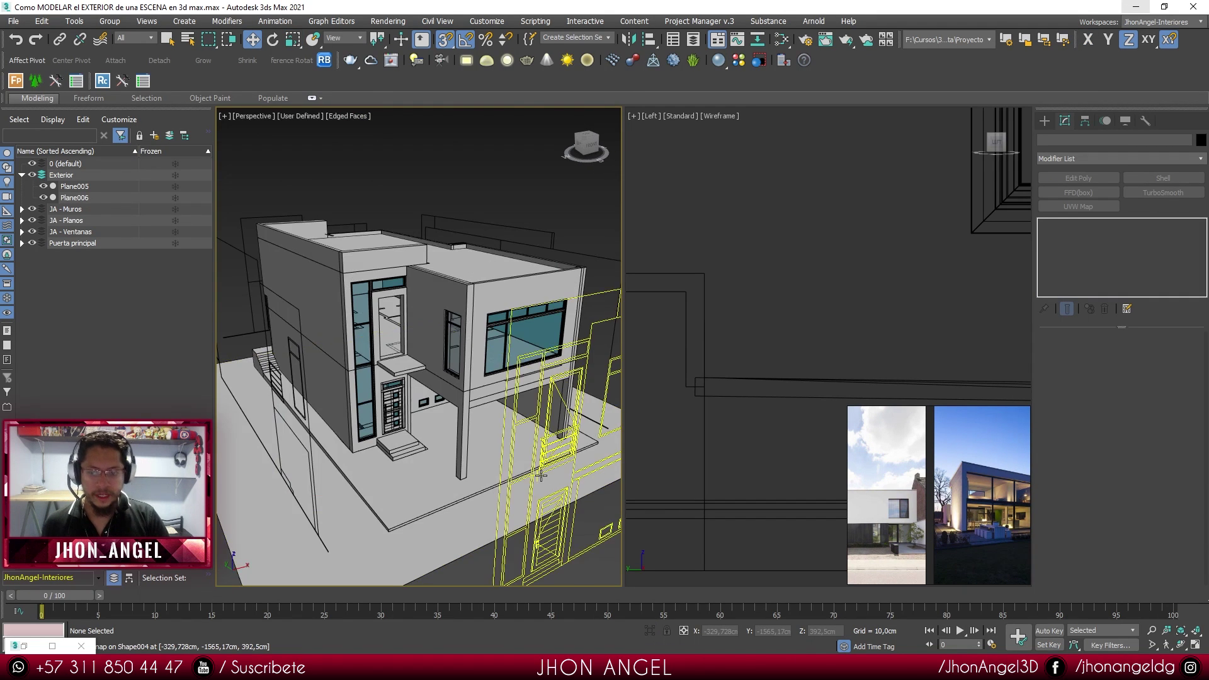
# - Hide the JA - Planos layer so only the modeled house and ground are displayed
pyautogui.moveTo(541, 476)
pyautogui.keyDown('alt'); pyautogui.mouseDown(button='middle')
pyautogui.moveTo(554, 425)
pyautogui.moveTo(526, 481)
pyautogui.mouseUp(button='middle'); pyautogui.keyUp('alt')
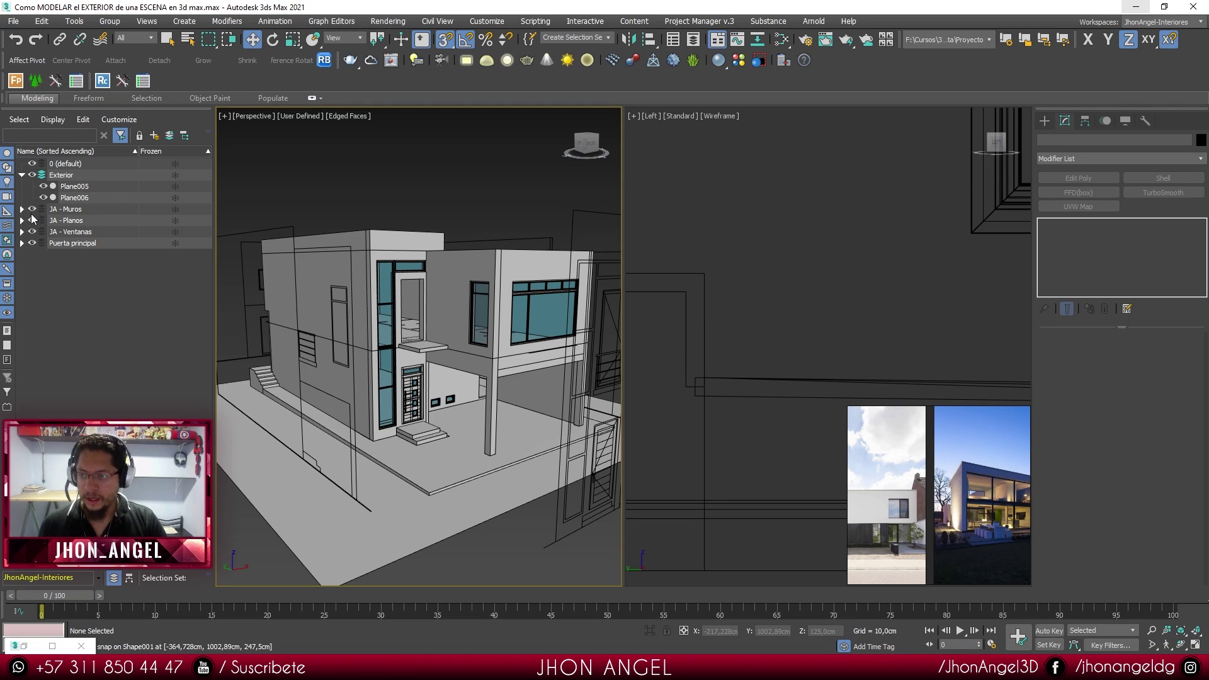
pyautogui.click(32, 220)
pyautogui.keyDown('alt'); pyautogui.moveTo(466, 353); pyautogui.dragTo(417, 438, button='middle'); pyautogui.keyUp('alt')
pyautogui.scroll(-3, 417, 438)
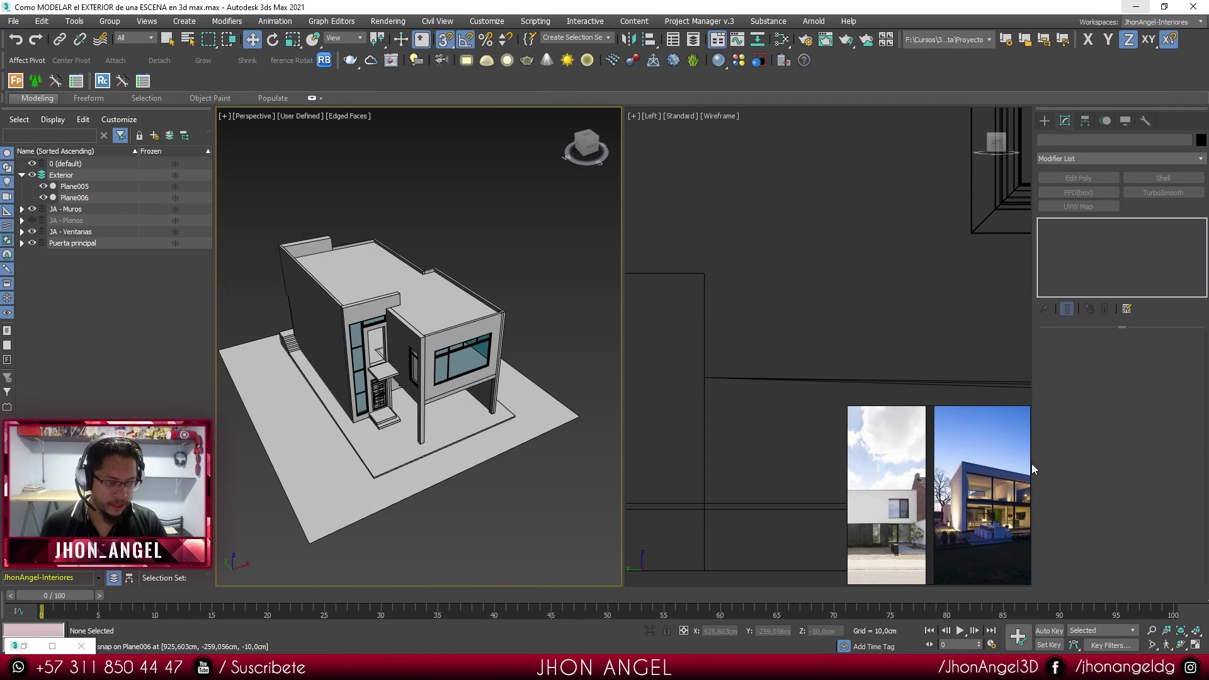
# - Widen the reference image board and frame the photo of the stone entrance steps and garden
pyautogui.moveTo(1027, 455); pyautogui.dragTo(1189, 456)
pyautogui.scroll(3, 1032, 527)
pyautogui.moveTo(1033, 532); pyautogui.dragTo(1081, 466, button='middle')
pyautogui.scroll(4, 913, 508)
pyautogui.moveTo(862, 491); pyautogui.dragTo(974, 497, button='middle')
pyautogui.scroll(4, 1014, 483)
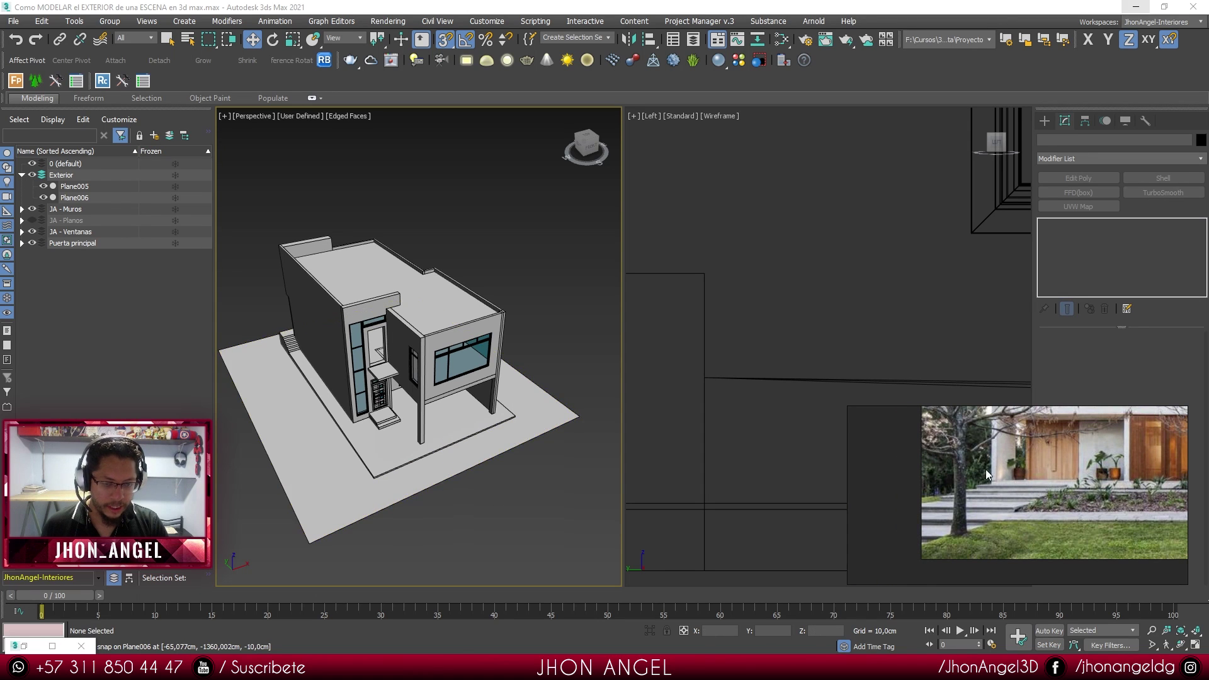
pyautogui.scroll(2, 1007, 483)
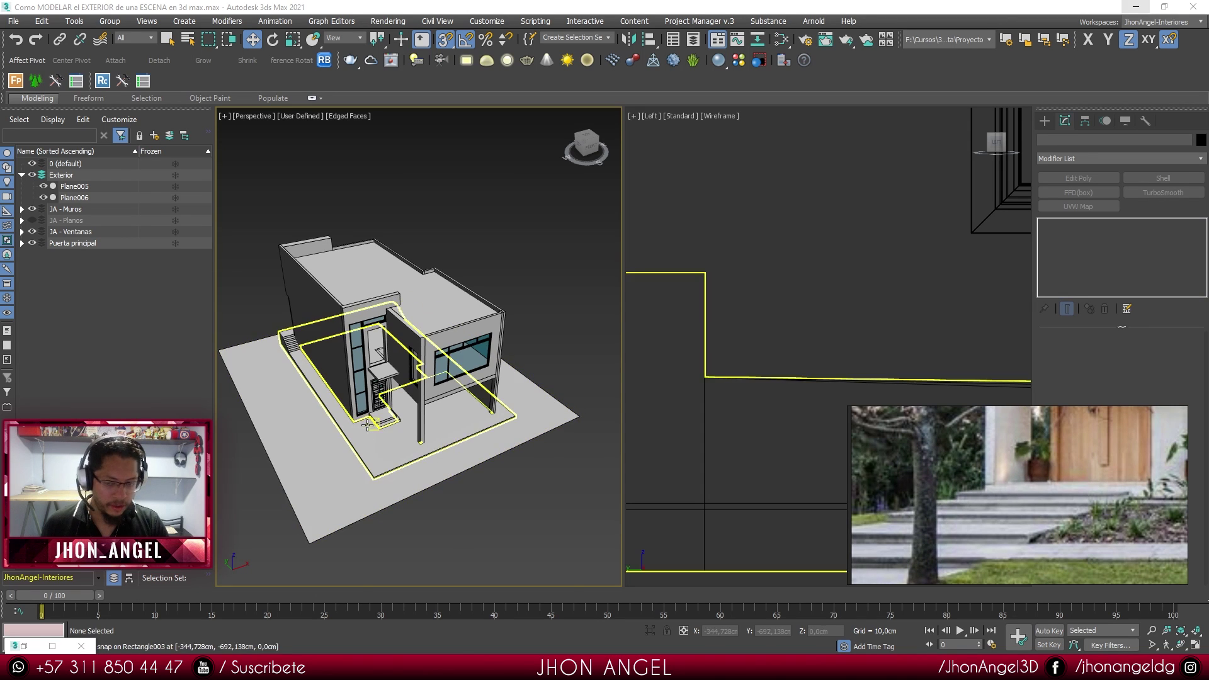
# - Compare the modeled front entrance and ground area with the steps, planting bed and lawn in the reference photo
pyautogui.scroll(8, 377, 398)
pyautogui.scroll(-5, 1083, 498)
pyautogui.scroll(3, 1065, 494)
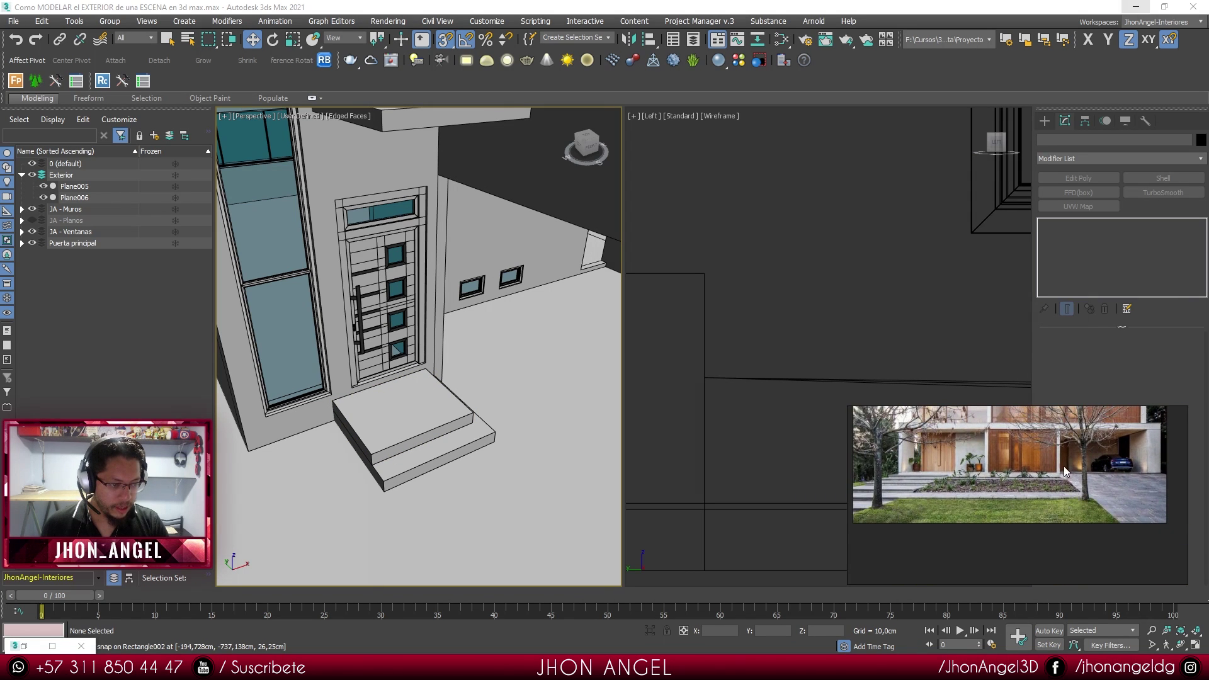
pyautogui.moveTo(1077, 480); pyautogui.dragTo(1047, 482, button='middle')
pyautogui.scroll(-5, 465, 451)
pyautogui.moveTo(527, 466); pyautogui.dragTo(461, 464, button='middle')
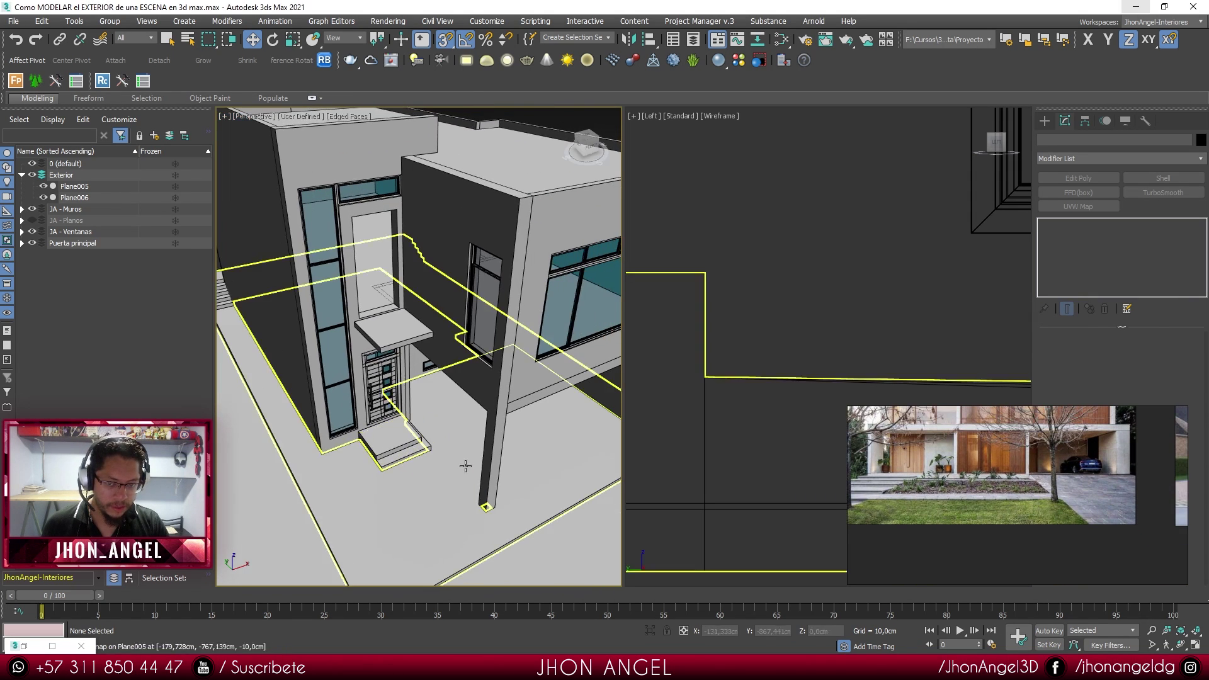
pyautogui.moveTo(534, 511); pyautogui.dragTo(459, 457, button='middle')
pyautogui.moveTo(1003, 459); pyautogui.dragTo(976, 485, button='middle')
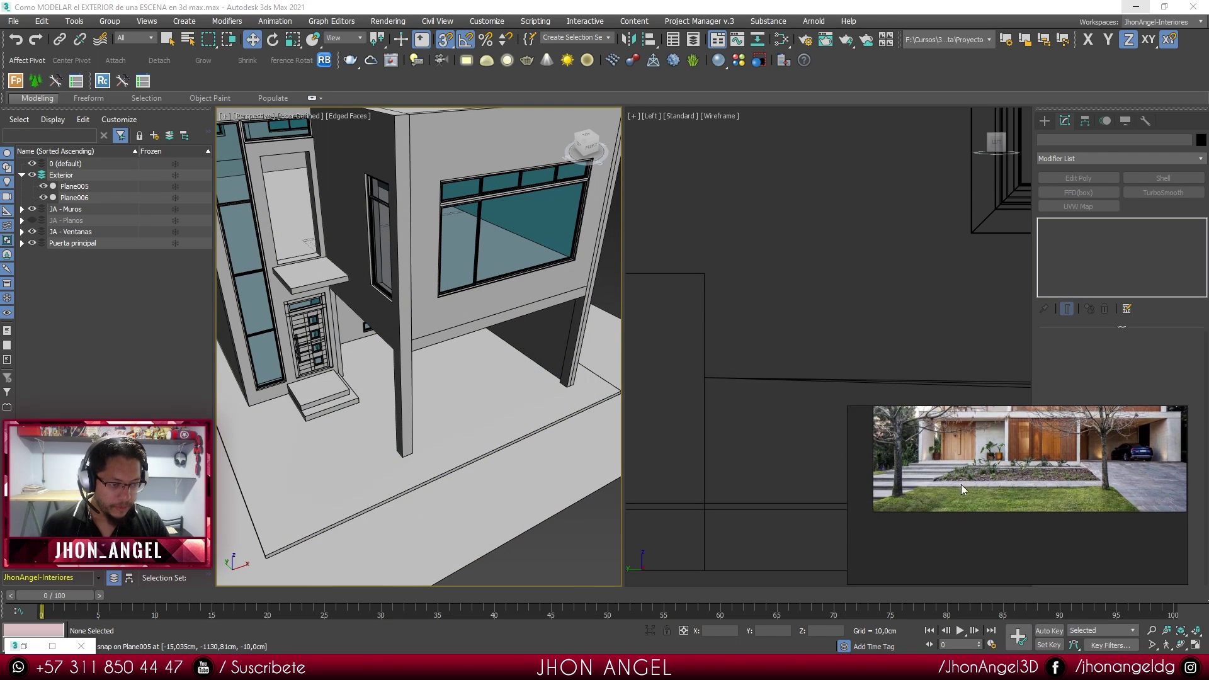
pyautogui.scroll(3, 898, 484)
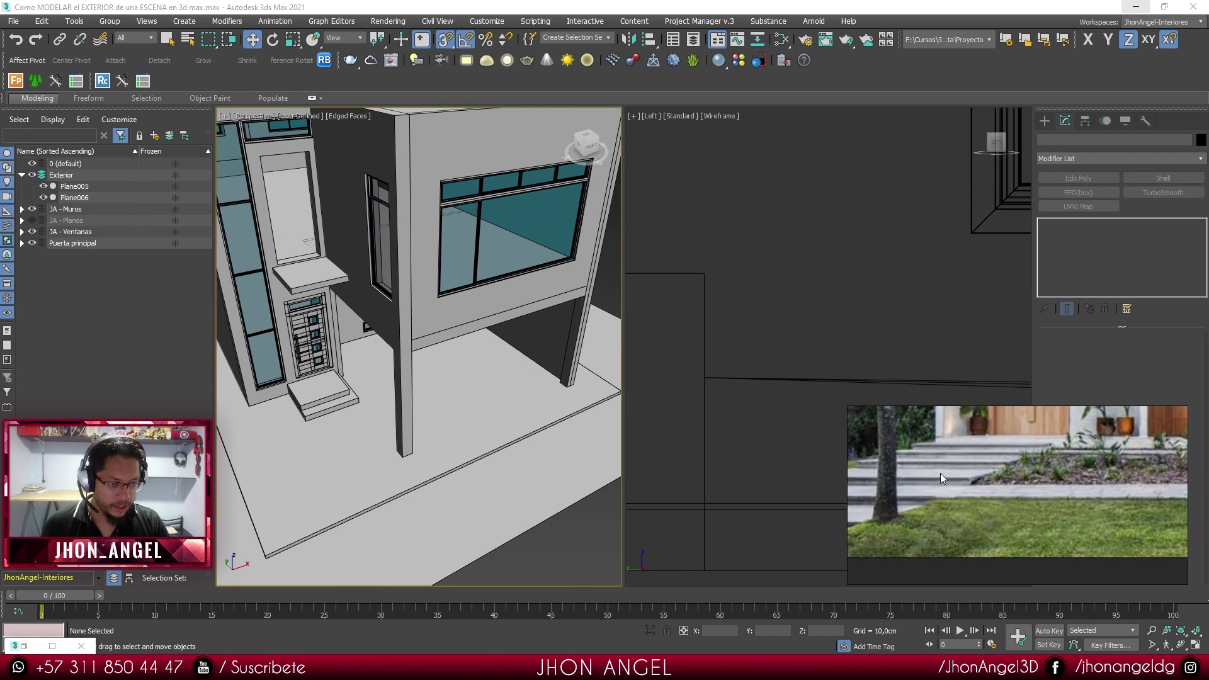
pyautogui.scroll(-4, 938, 475)
pyautogui.moveTo(360, 409)
pyautogui.mouseDown(button='middle')
pyautogui.moveTo(369, 395)
pyautogui.moveTo(376, 405)
pyautogui.mouseUp(button='middle')
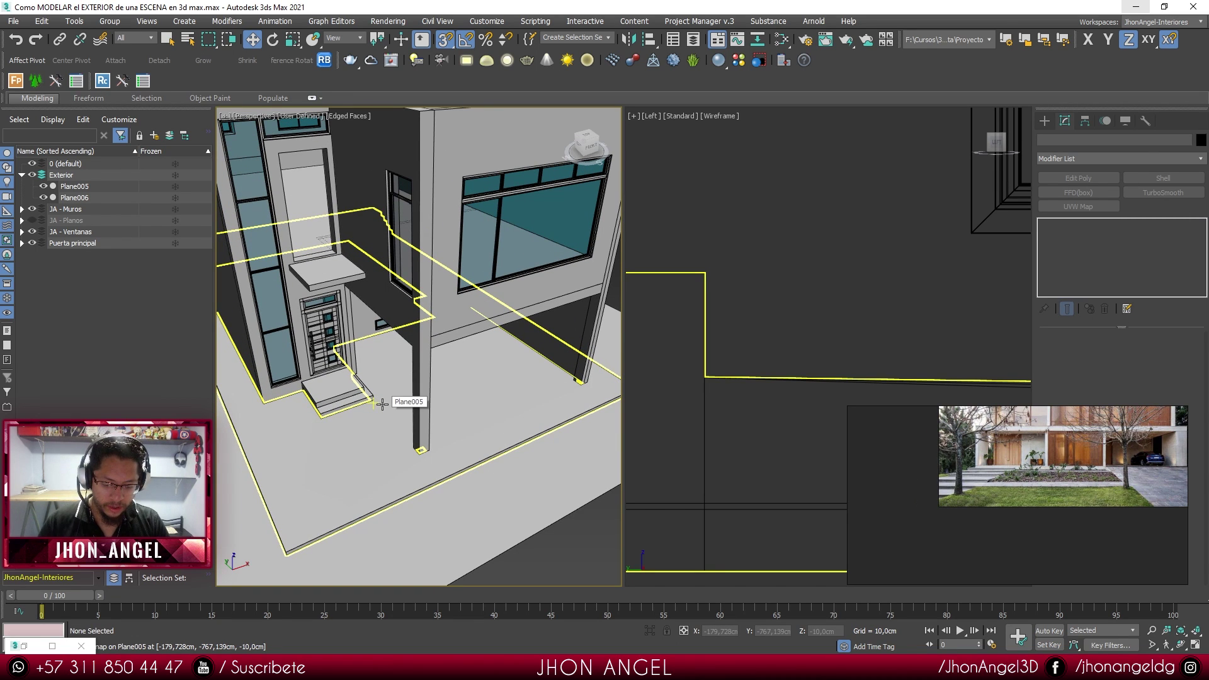
pyautogui.moveTo(381, 446)
pyautogui.mouseDown(button='middle')
pyautogui.moveTo(396, 441)
pyautogui.moveTo(391, 432)
pyautogui.mouseUp(button='middle')
# - Switch the Left viewport to Top view and create a box over the front part of the entrance steps, spanning their full width
pyautogui.scroll(-9, 683, 363)
pyautogui.moveTo(691, 370); pyautogui.dragTo(703, 403, button='middle')
pyautogui.press('t')
pyautogui.scroll(-4, 708, 355)
pyautogui.scroll(6, 735, 345)
pyautogui.scroll(8, 741, 345)
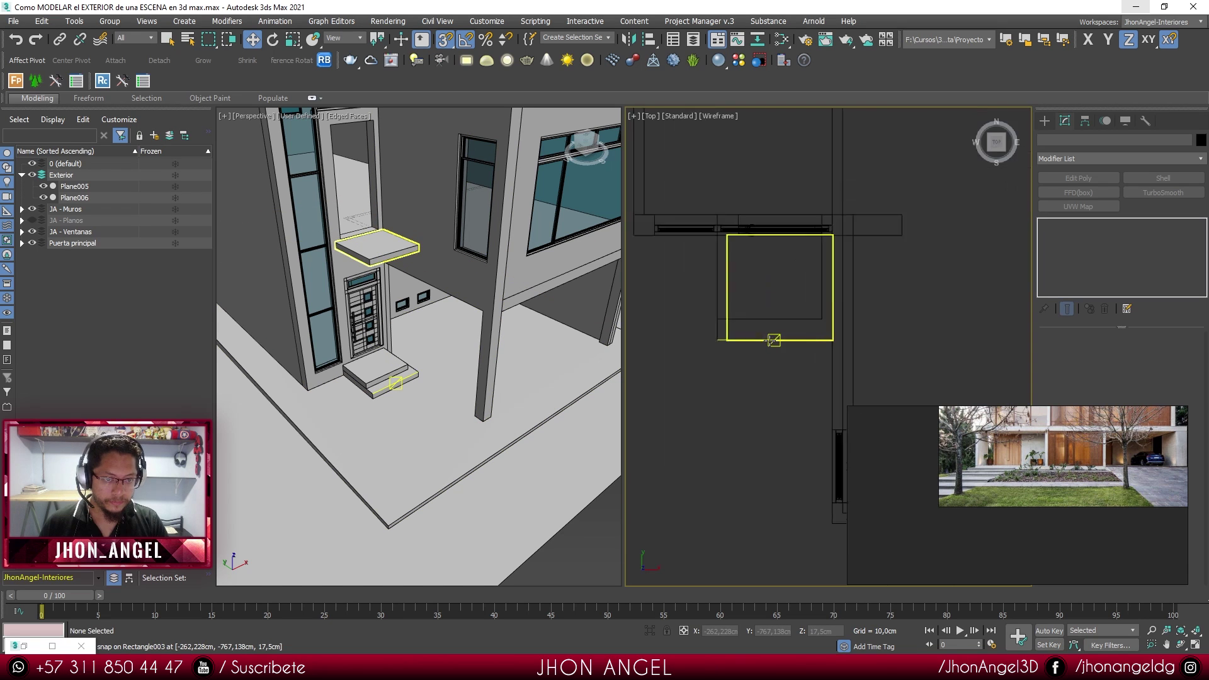
pyautogui.click(1044, 121)
pyautogui.click(1108, 155)
pyautogui.click(1055, 170)
pyautogui.click(1094, 197)
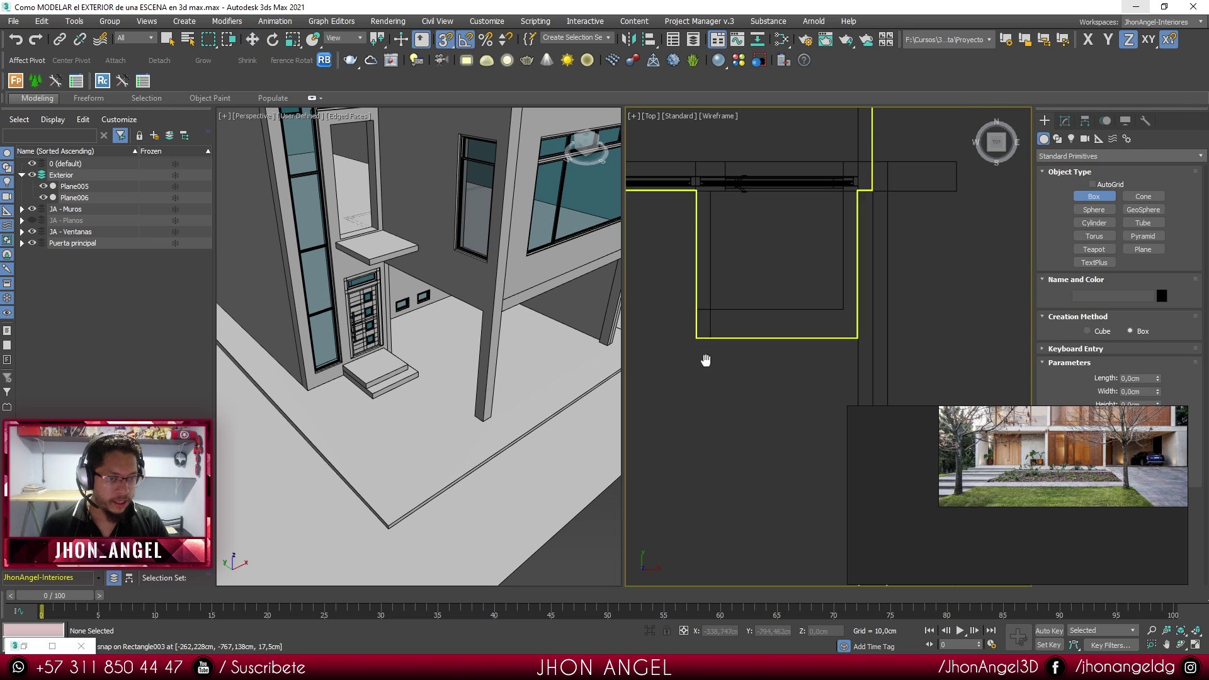
pyautogui.moveTo(700, 356); pyautogui.dragTo(716, 313, button='middle')
pyautogui.moveTo(714, 297); pyautogui.dragTo(875, 222)
pyautogui.click(769, 192)
# - Move the box out in front of the entrance steps to about Y -825.5 cm and lower it to Z 0 cm
pyautogui.press('w')
pyautogui.scroll(5, 355, 373)
pyautogui.moveTo(387, 367); pyautogui.dragTo(455, 394)
pyautogui.moveTo(455, 415)
pyautogui.keyDown('alt'); pyautogui.mouseDown(button='middle')
pyautogui.moveTo(474, 382)
pyautogui.moveTo(484, 403)
pyautogui.mouseUp(button='middle'); pyautogui.keyUp('alt')
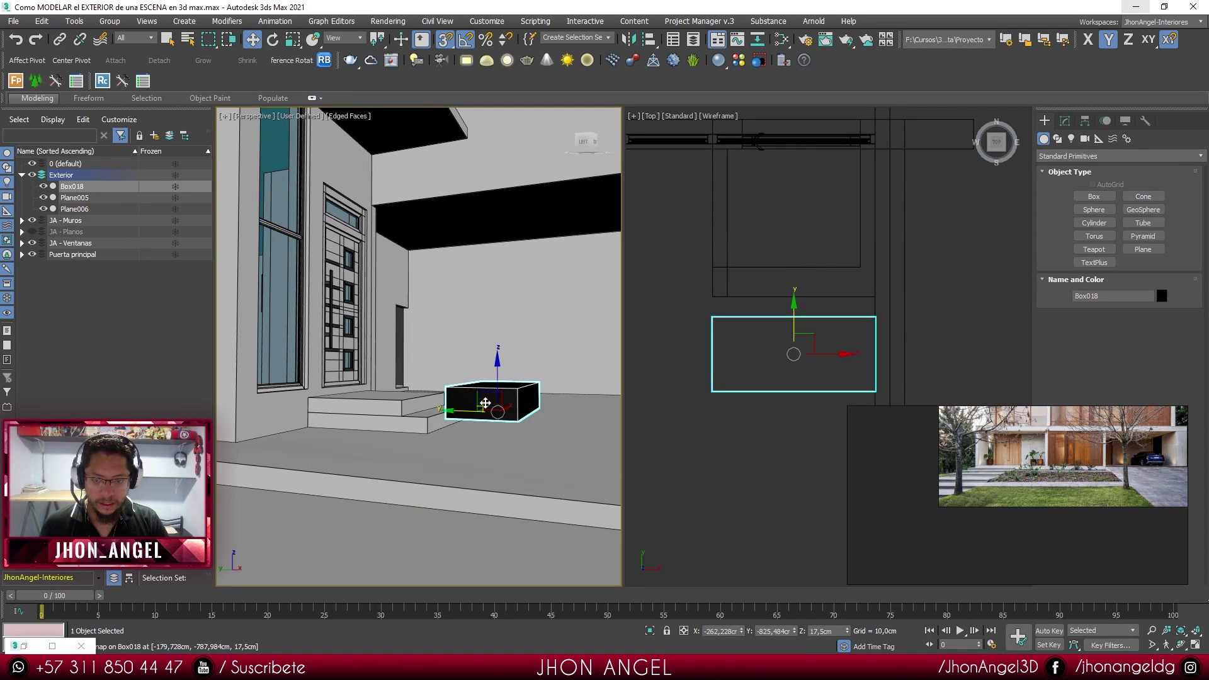
pyautogui.moveTo(487, 381); pyautogui.dragTo(430, 430)
pyautogui.moveTo(483, 431)
pyautogui.keyDown('alt'); pyautogui.mouseDown(button='middle')
pyautogui.moveTo(542, 432)
pyautogui.moveTo(481, 435)
pyautogui.mouseUp(button='middle'); pyautogui.keyUp('alt')
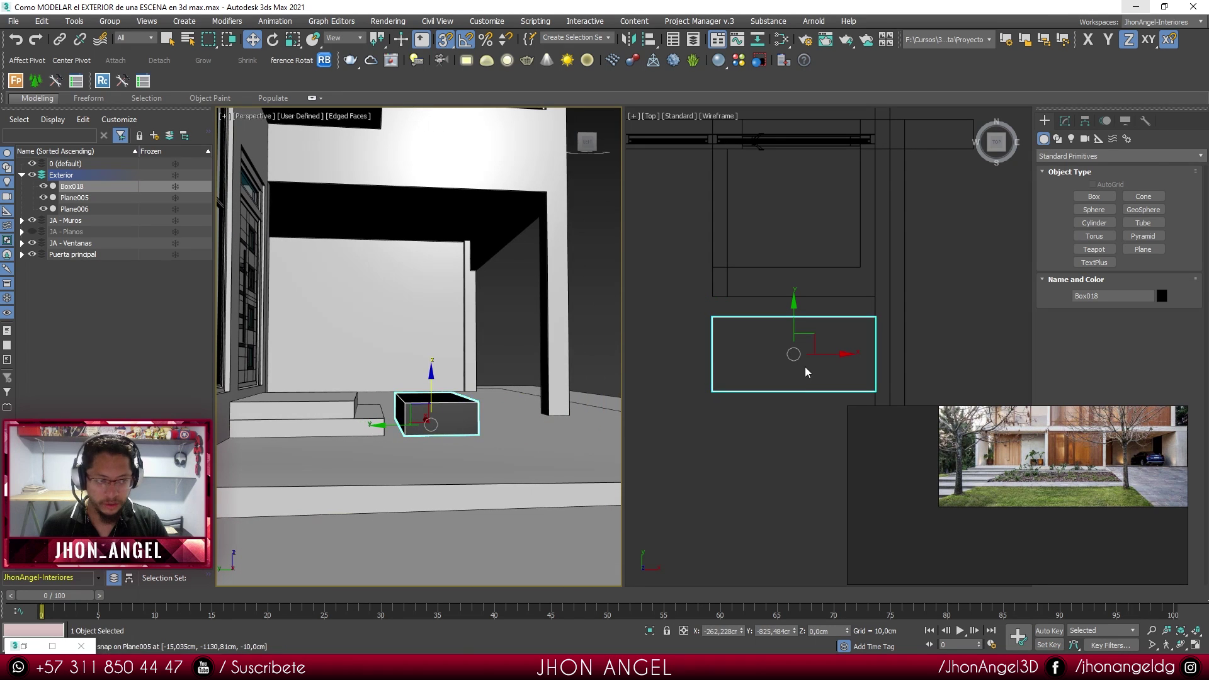
# - Set the new box in front of the entrance steps to a height of 10 cm and a length of 50 cm
pyautogui.click(1064, 124)
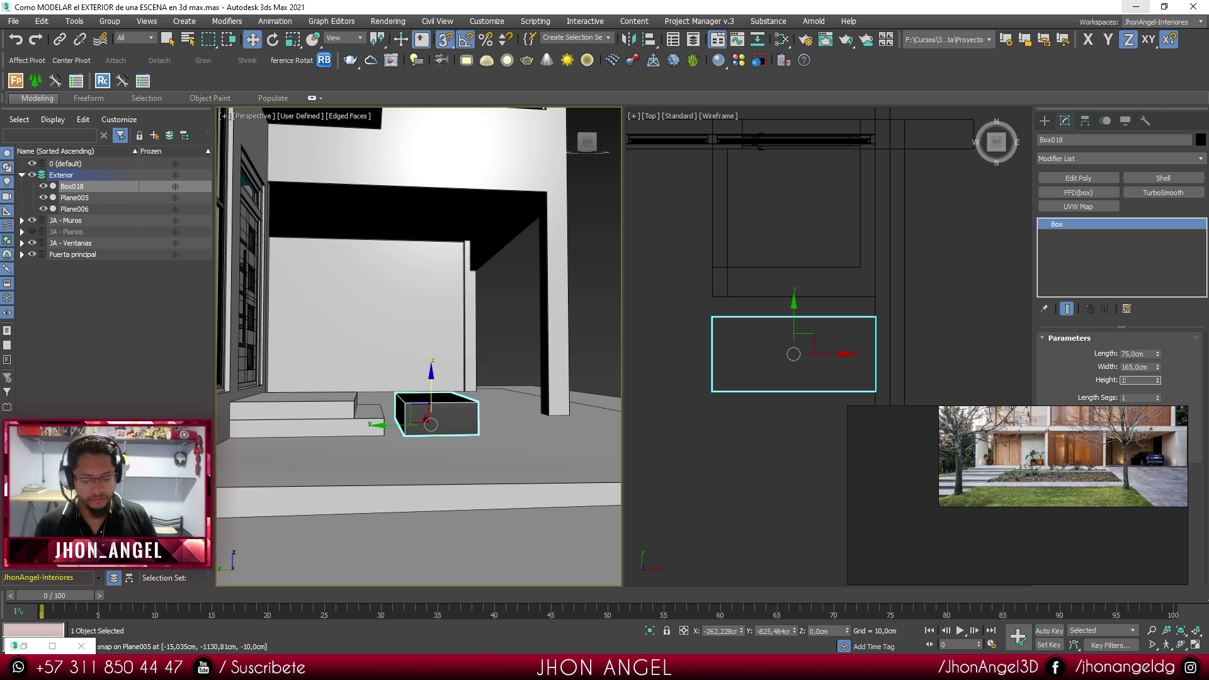
pyautogui.write('10')
pyautogui.press('Return')
pyautogui.keyDown('alt'); pyautogui.moveTo(446, 352); pyautogui.dragTo(439, 443, button='middle'); pyautogui.keyUp('alt')
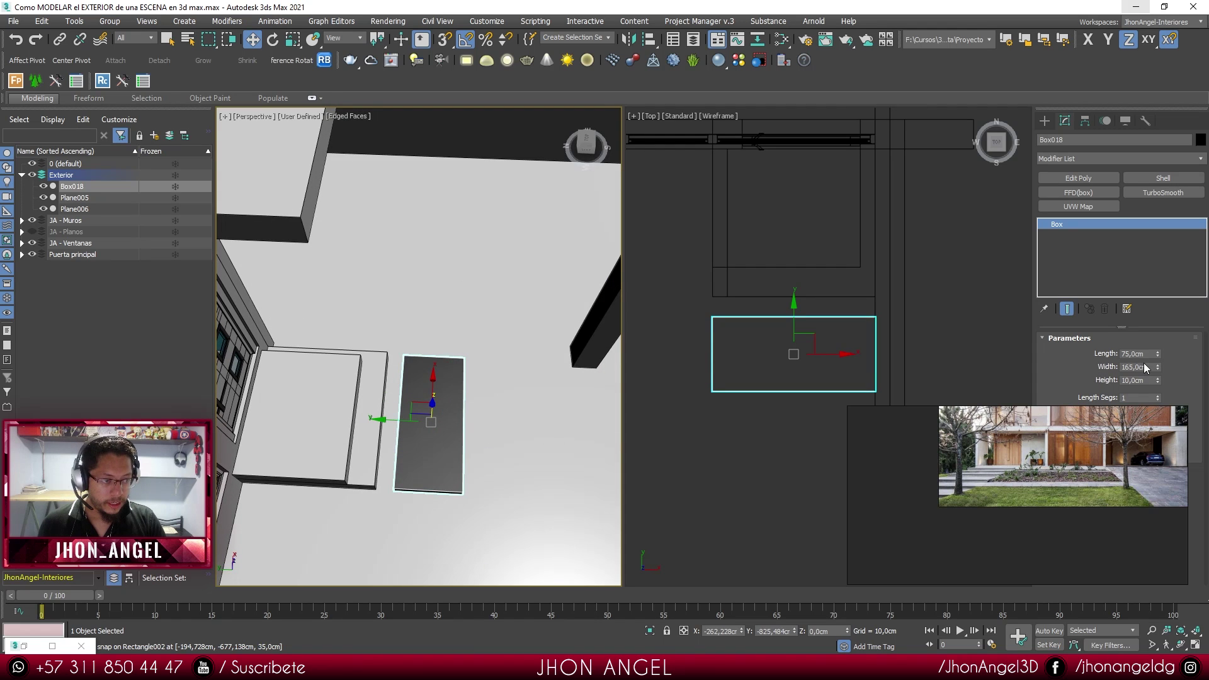
pyautogui.write('50')
pyautogui.press('Return')
# - Move the thin slab closer to the entrance steps, to about Y -807.3 cm
pyautogui.keyDown('alt'); pyautogui.moveTo(489, 410); pyautogui.dragTo(496, 396, button='middle'); pyautogui.keyUp('alt')
pyautogui.press('s')
pyautogui.moveTo(416, 424)
pyautogui.mouseDown()
pyautogui.moveTo(393, 425)
pyautogui.moveTo(404, 430)
pyautogui.mouseUp()
pyautogui.keyDown('alt'); pyautogui.moveTo(422, 440); pyautogui.dragTo(345, 397, button='middle'); pyautogui.keyUp('alt')
pyautogui.scroll(3, 342, 402)
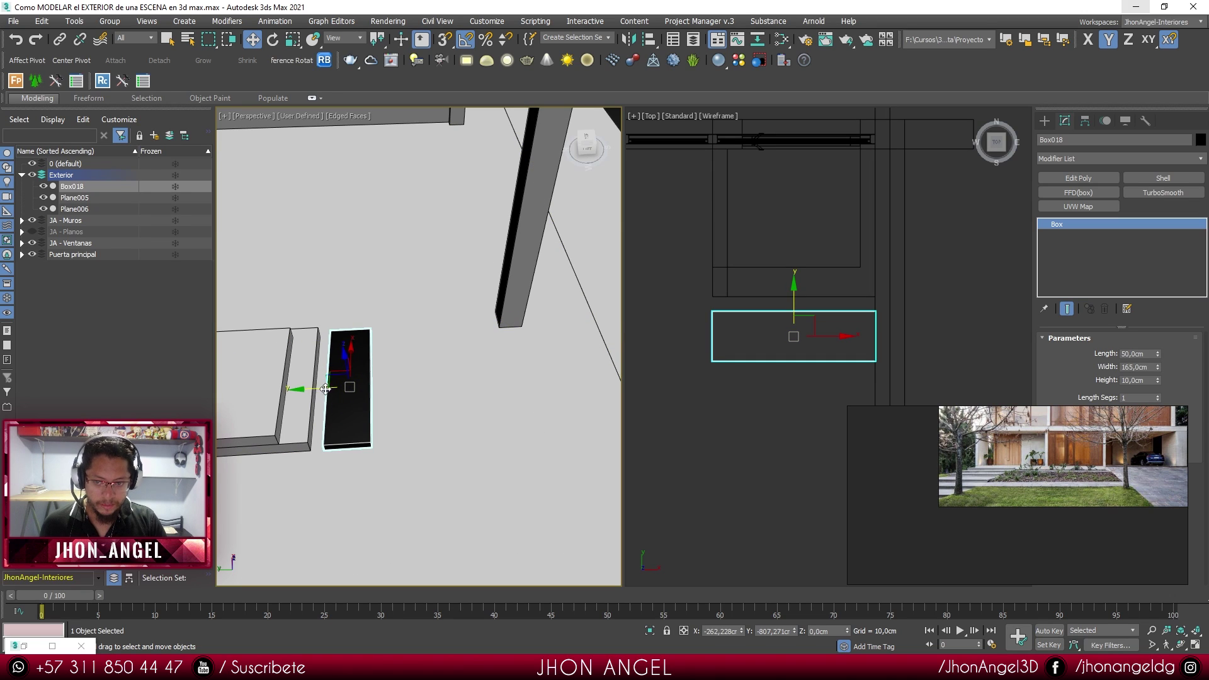
# - Clone the slab outward from the entrance as 15 instances spaced about 70 cm apart, forming a walkway
pyautogui.keyDown('shift'); pyautogui.moveTo(311, 389); pyautogui.dragTo(372, 395); pyautogui.keyUp('shift')
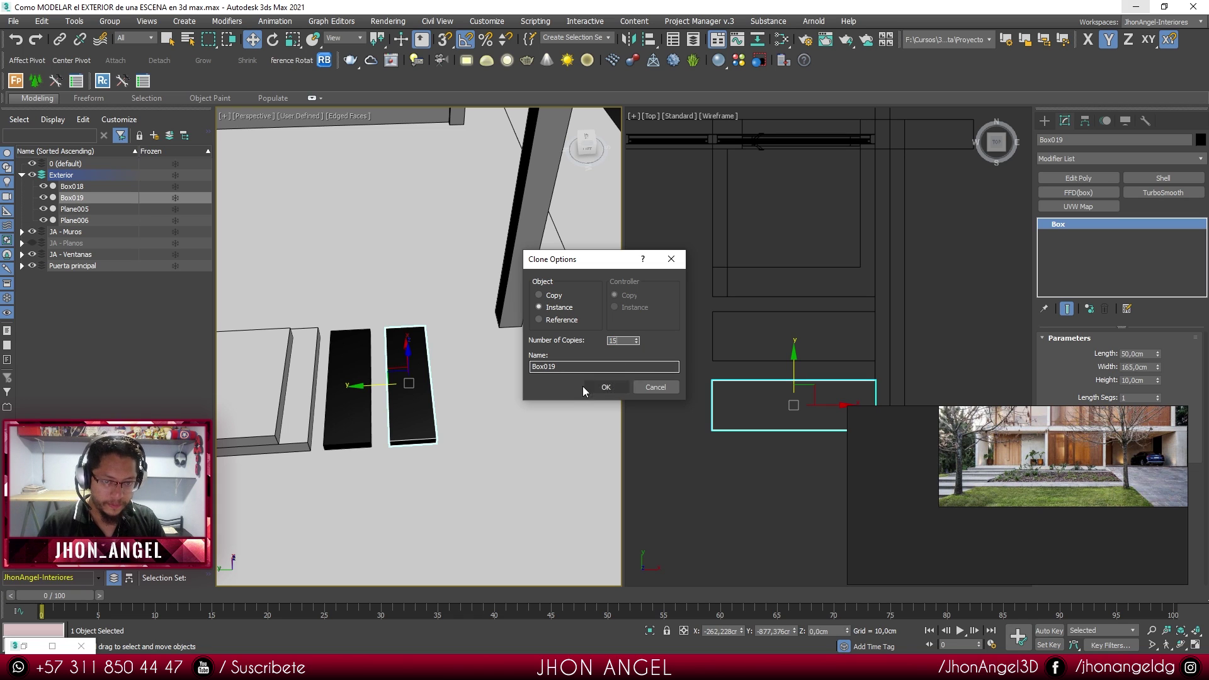
pyautogui.click(619, 392)
pyautogui.scroll(-5, 601, 388)
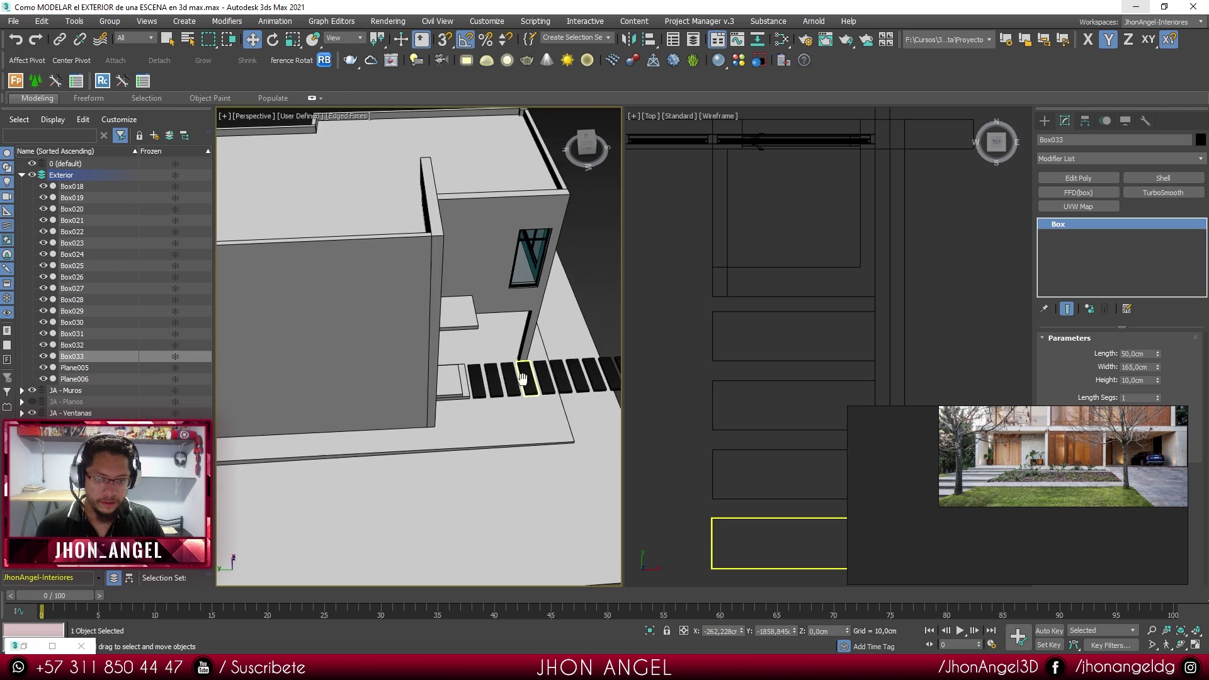
pyautogui.moveTo(538, 380); pyautogui.dragTo(308, 357, button='middle')
pyautogui.moveTo(432, 368); pyautogui.dragTo(456, 323, button='middle')
pyautogui.moveTo(528, 325); pyautogui.dragTo(478, 354, button='middle')
pyautogui.keyDown('alt'); pyautogui.moveTo(477, 354); pyautogui.dragTo(487, 357, button='middle'); pyautogui.keyUp('alt')
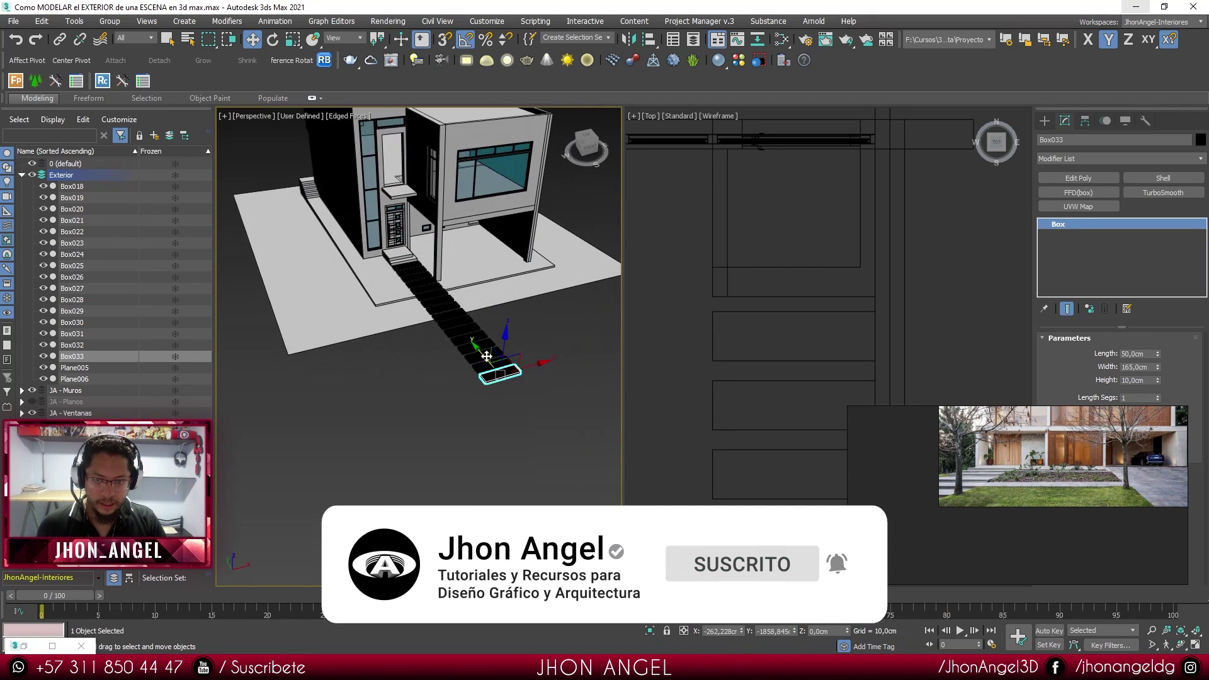
# - Move the front edge vertices of the raised floor around the house back to the carport column, at about Y -1035 cm
pyautogui.click(480, 281)
pyautogui.keyDown('alt'); pyautogui.moveTo(420, 297); pyautogui.dragTo(530, 274, button='middle'); pyautogui.keyUp('alt')
pyautogui.press('1')
pyautogui.scroll(5, 545, 203)
pyautogui.click(533, 209)
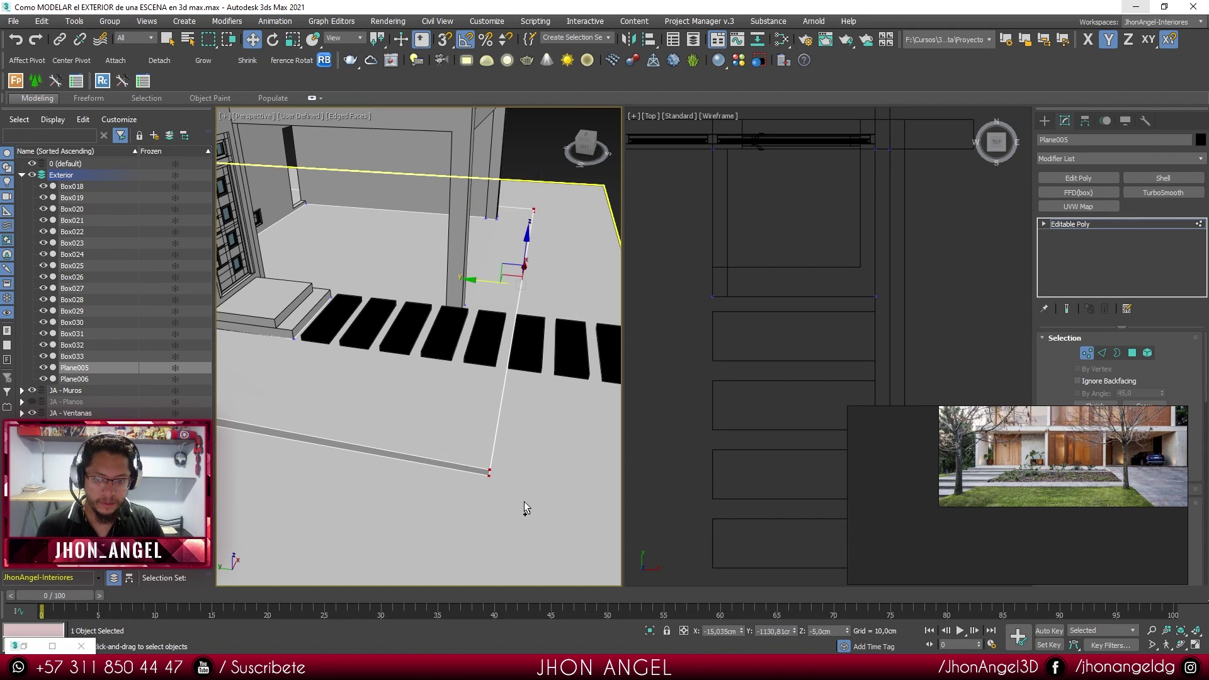
pyautogui.keyDown('alt'); pyautogui.moveTo(544, 372); pyautogui.dragTo(515, 393, button='middle'); pyautogui.keyUp('alt')
pyautogui.scroll(3, 513, 254)
pyautogui.moveTo(486, 291); pyautogui.dragTo(420, 269)
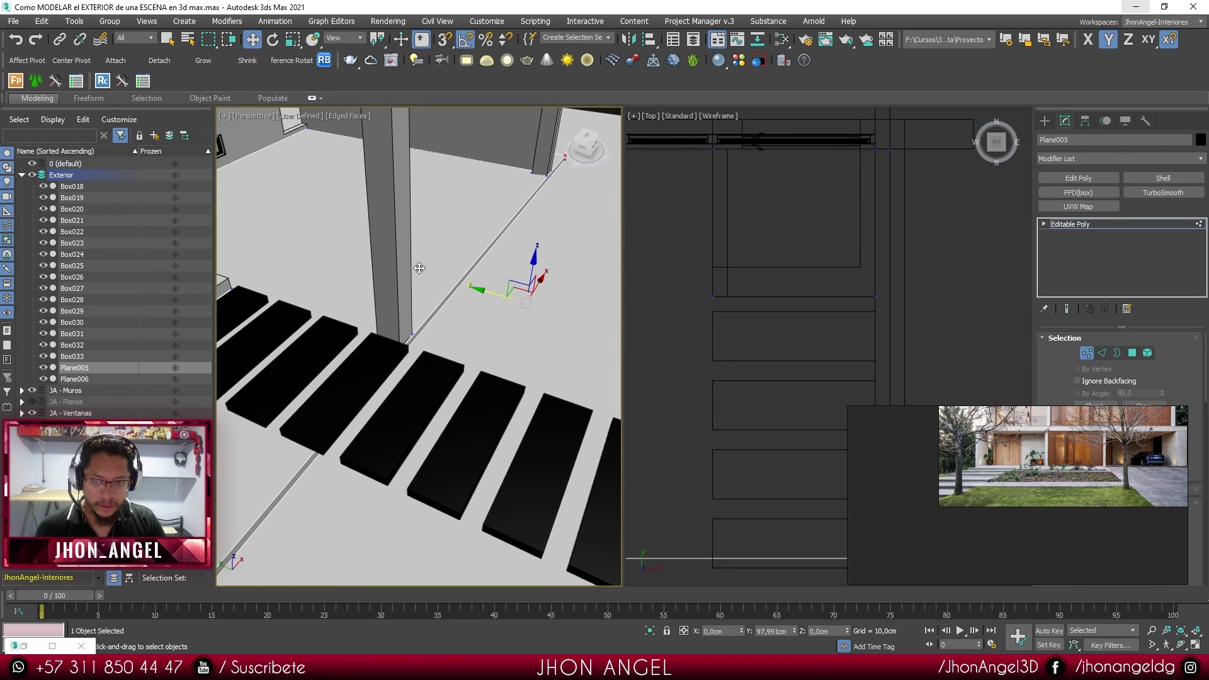
pyautogui.keyDown('alt'); pyautogui.moveTo(419, 269); pyautogui.dragTo(282, 271, button='middle'); pyautogui.keyUp('alt')
pyautogui.scroll(4, 419, 258)
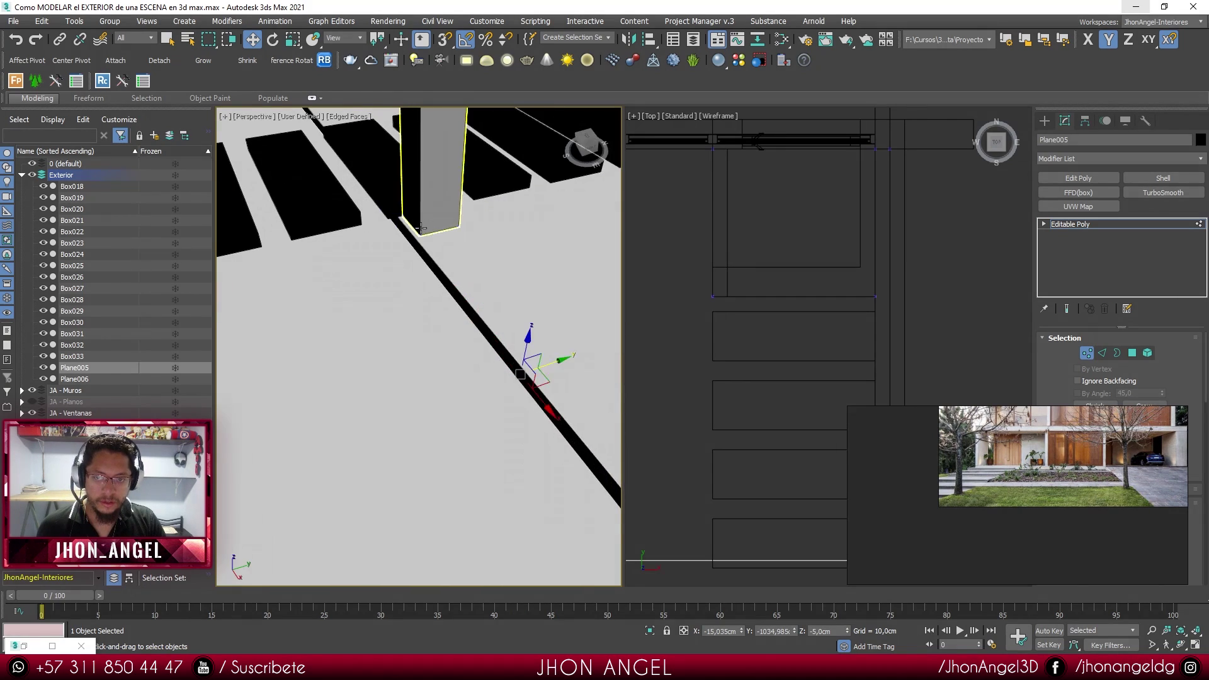
pyautogui.scroll(-5, 421, 228)
pyautogui.keyDown('alt'); pyautogui.moveTo(421, 230); pyautogui.dragTo(541, 251, button='middle'); pyautogui.keyUp('alt')
pyautogui.scroll(-4, 459, 257)
pyautogui.press('1')
pyautogui.keyDown('alt'); pyautogui.moveTo(511, 291); pyautogui.dragTo(481, 340, button='middle'); pyautogui.keyUp('alt')
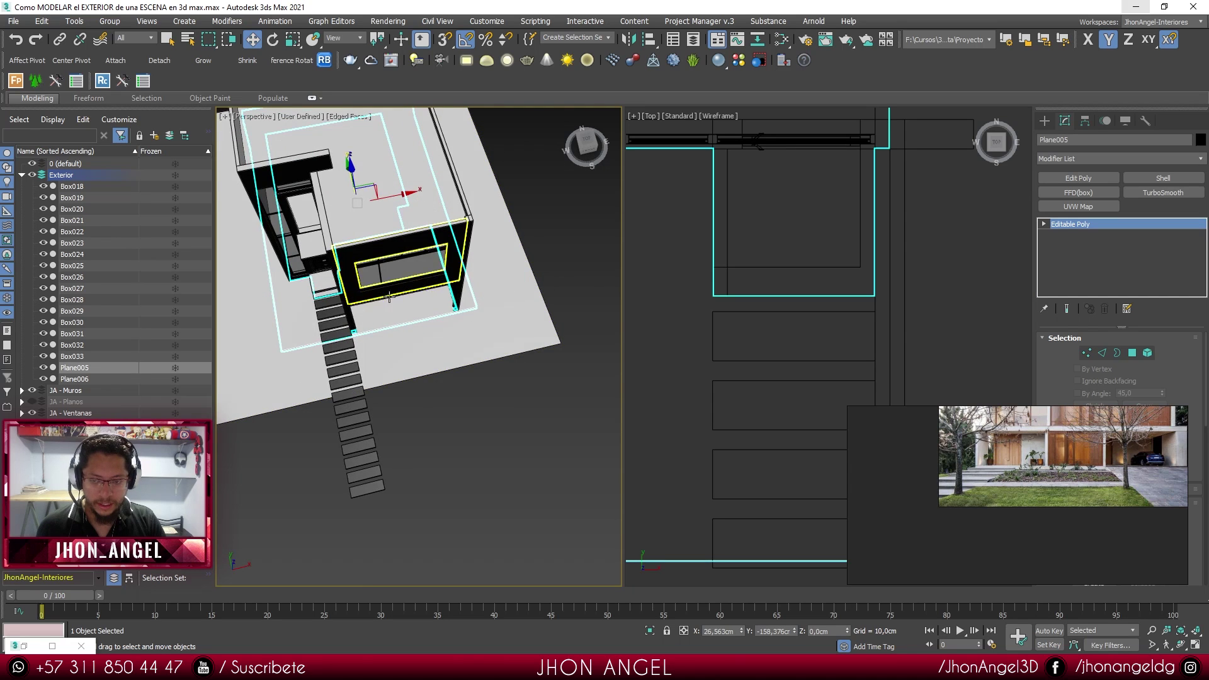
pyautogui.scroll(2, 351, 361)
pyautogui.click(351, 395)
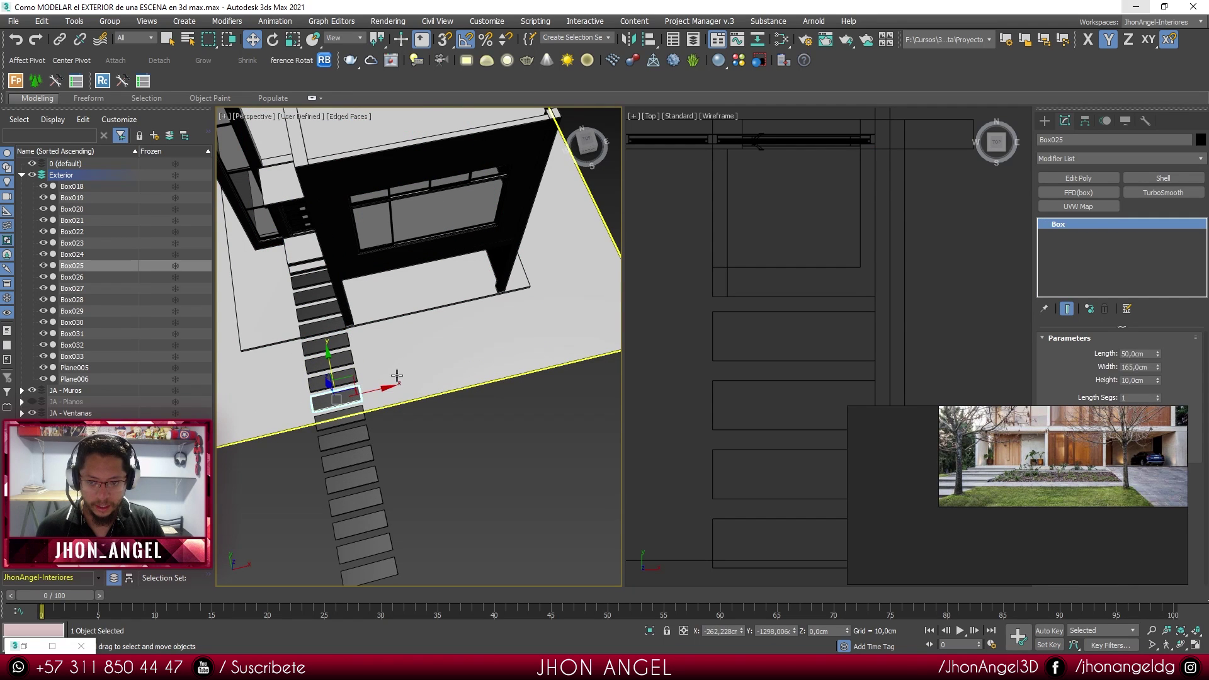
pyautogui.keyDown('shift'); pyautogui.moveTo(385, 386); pyautogui.dragTo(470, 379); pyautogui.keyUp('shift')
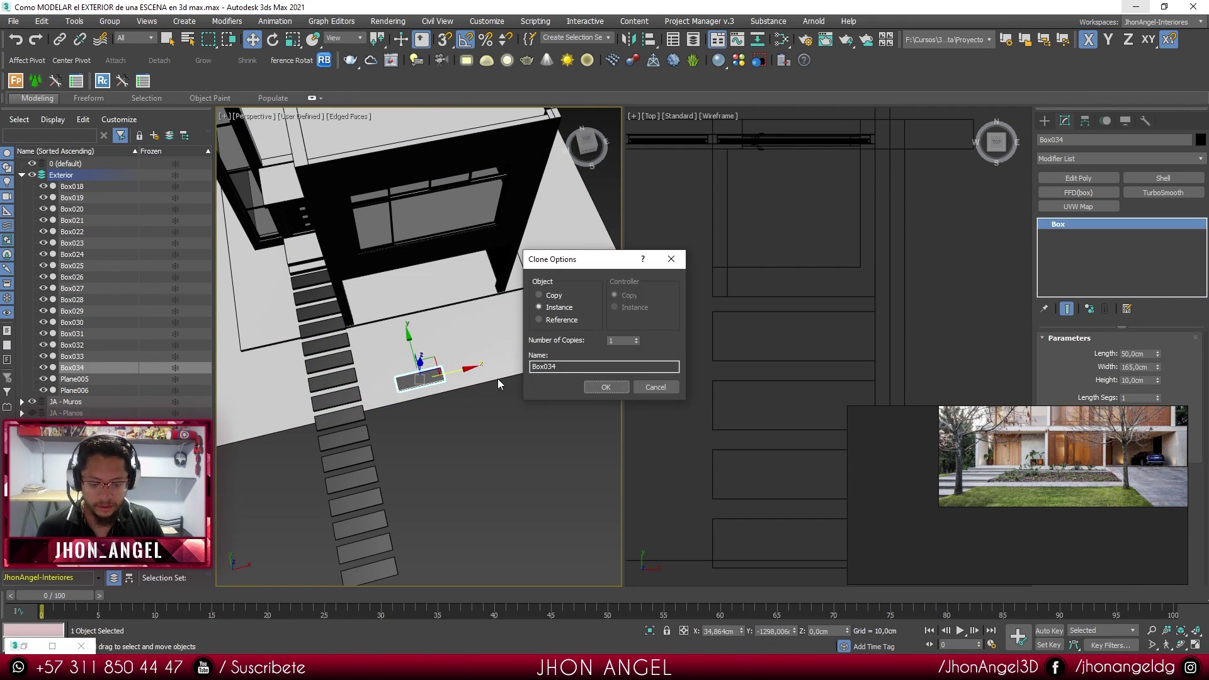
pyautogui.click(612, 388)
pyautogui.hotkey('ctrl', 'z')
pyautogui.click(401, 385)
pyautogui.keyDown('shift'); pyautogui.moveTo(402, 385); pyautogui.dragTo(441, 387); pyautogui.keyUp('shift')
pyautogui.click(656, 388)
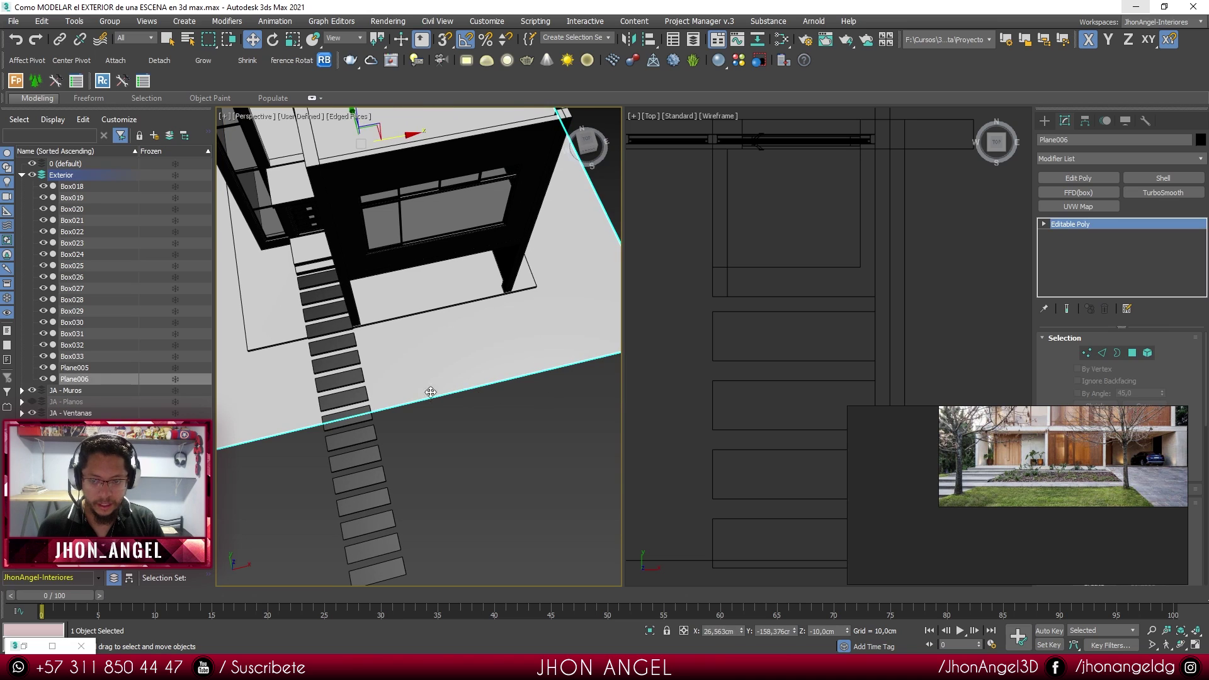
# - Clone one walkway slab sideways as an instance to about X 71.8 cm, in front of the carport, and convert it to an editable poly
pyautogui.click(360, 394)
pyautogui.keyDown('shift'); pyautogui.moveTo(377, 386); pyautogui.dragTo(479, 367); pyautogui.keyUp('shift')
pyautogui.click(601, 387)
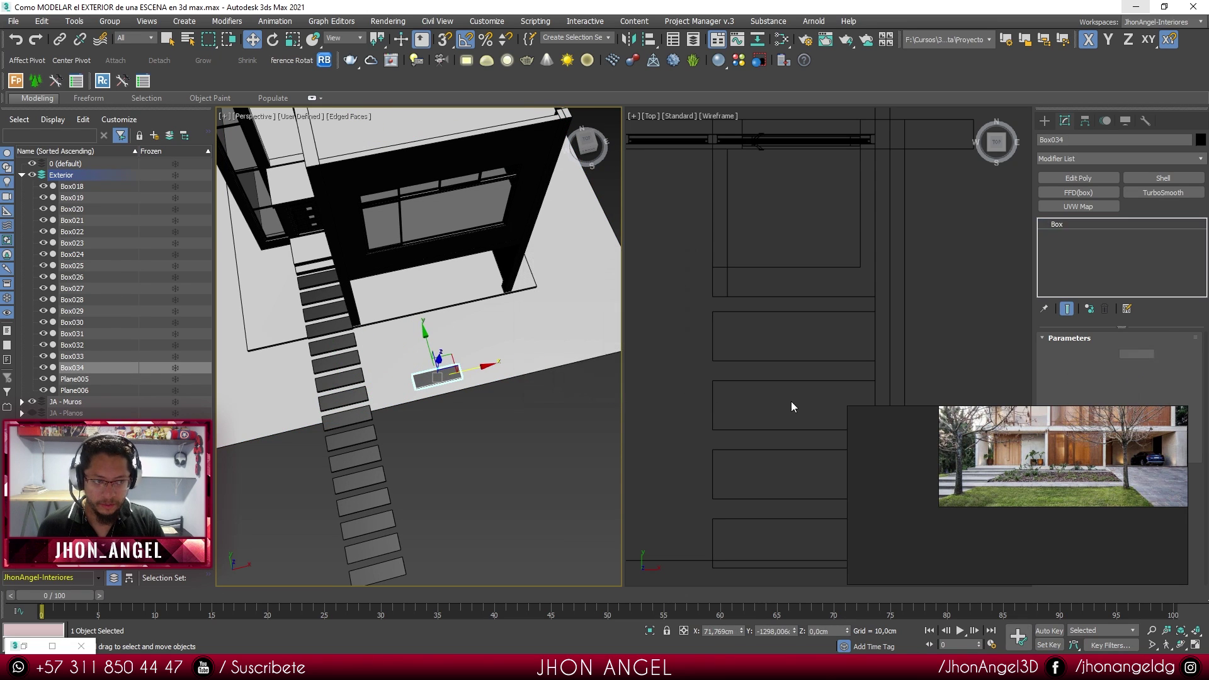
pyautogui.keyDown('alt'); pyautogui.moveTo(445, 375); pyautogui.dragTo(444, 371, button='middle'); pyautogui.keyUp('alt')
pyautogui.rightClick(444, 370)
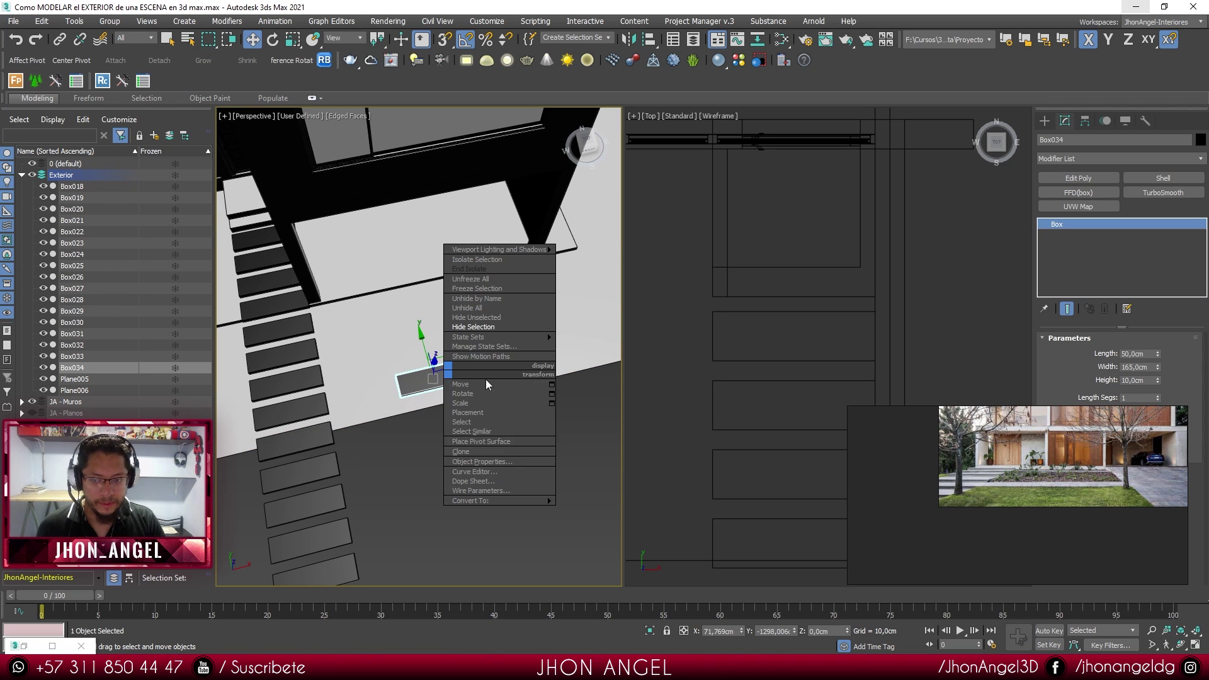
pyautogui.click(579, 510)
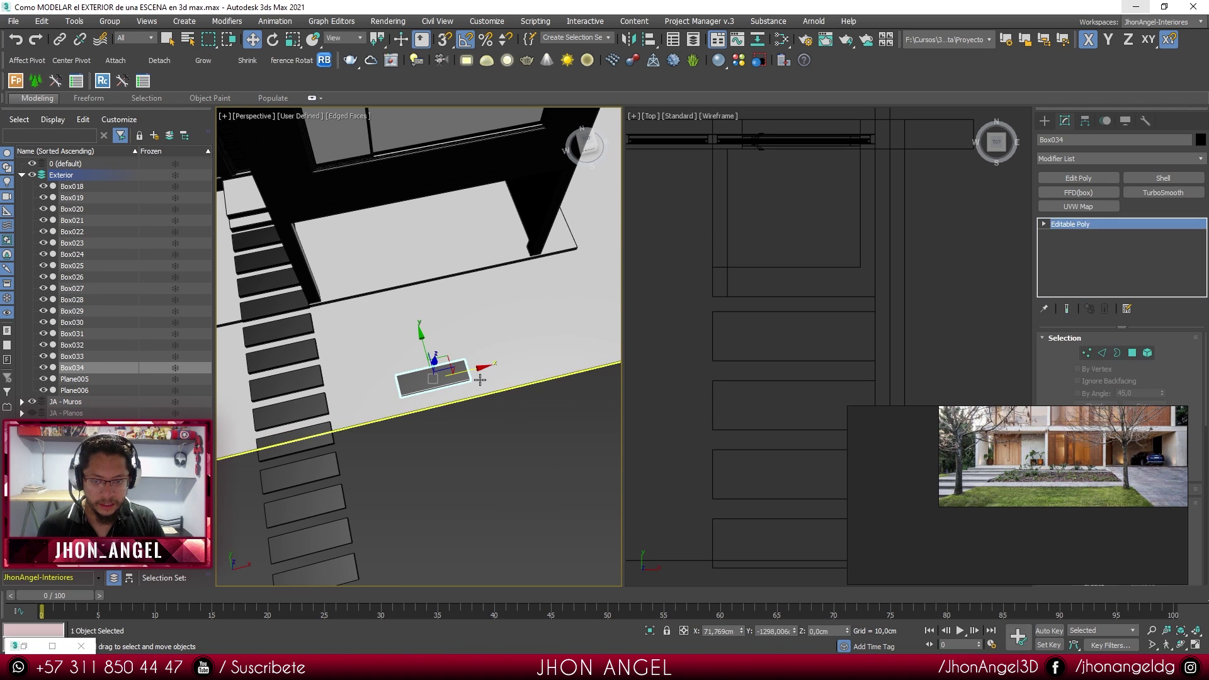
# - Stretch the copied slab's vertices across the carport front, from about X -149.7 cm beside the walkway to the far column at about X 433.4 cm
pyautogui.press('1')
pyautogui.keyDown('alt'); pyautogui.moveTo(581, 505); pyautogui.dragTo(434, 326, button='middle'); pyautogui.keyUp('alt')
pyautogui.moveTo(487, 381); pyautogui.dragTo(485, 378)
pyautogui.keyDown('alt'); pyautogui.moveTo(486, 378); pyautogui.dragTo(484, 378, button='middle'); pyautogui.keyUp('alt')
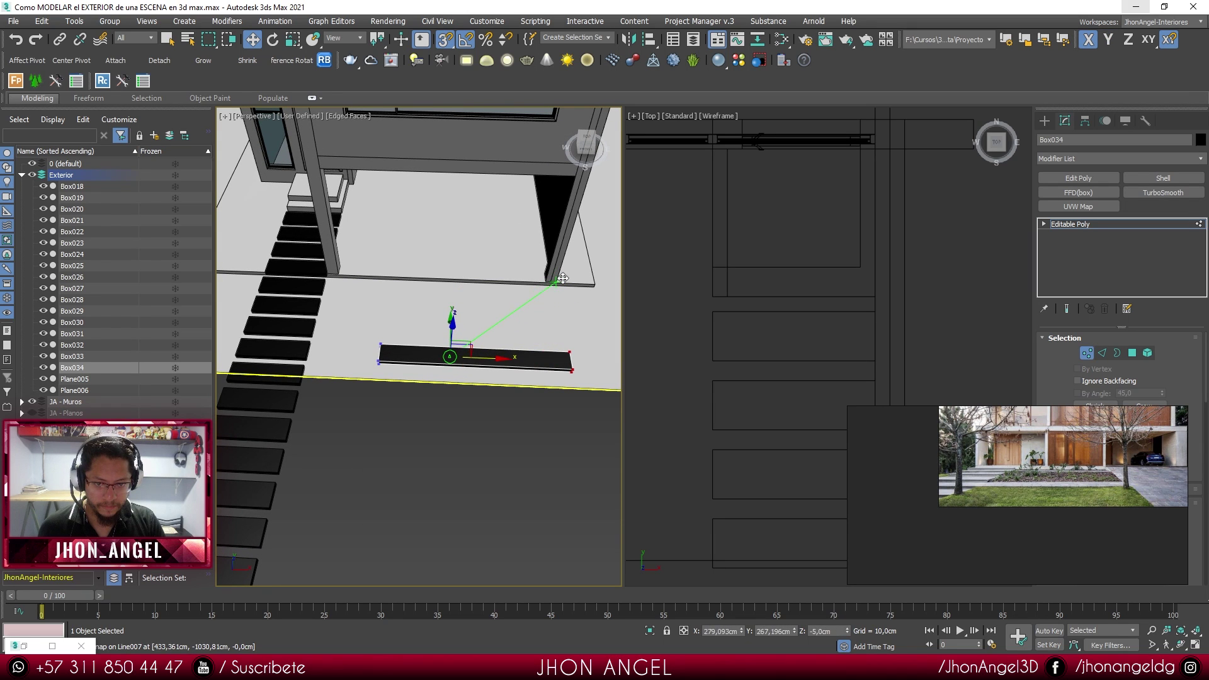
pyautogui.keyDown('alt'); pyautogui.moveTo(439, 364); pyautogui.dragTo(475, 373, button='middle'); pyautogui.keyUp('alt')
pyautogui.moveTo(416, 303); pyautogui.dragTo(456, 277, button='middle')
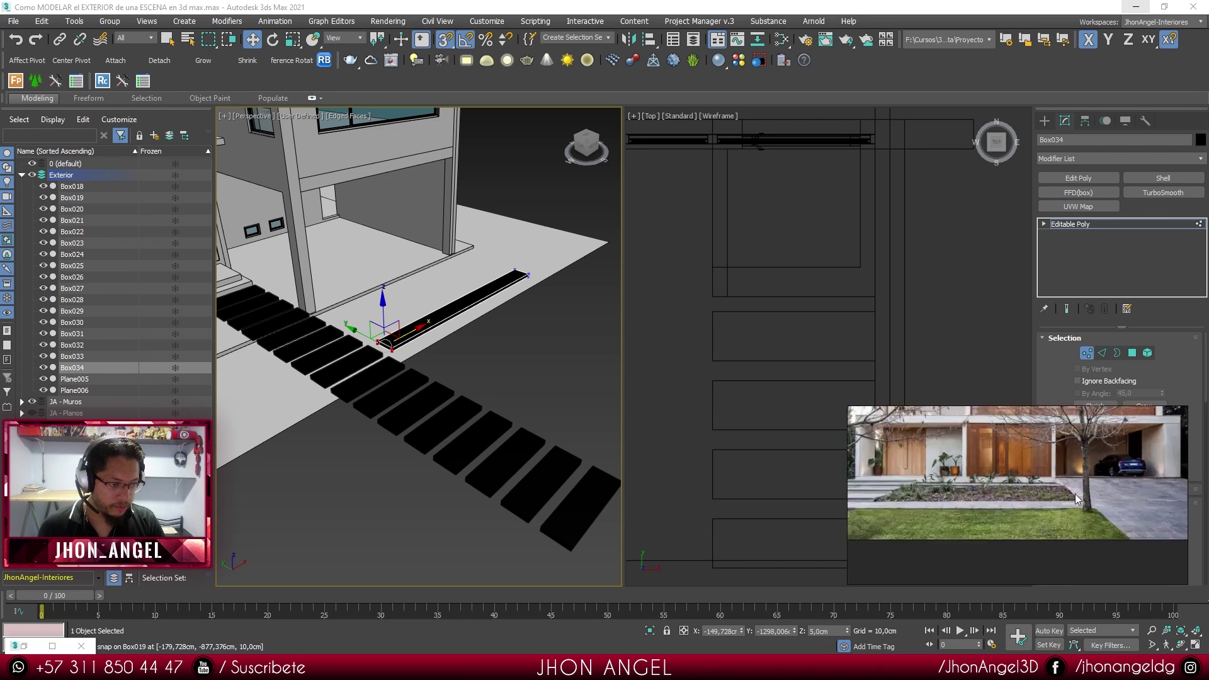
pyautogui.moveTo(1039, 485); pyautogui.dragTo(1052, 510)
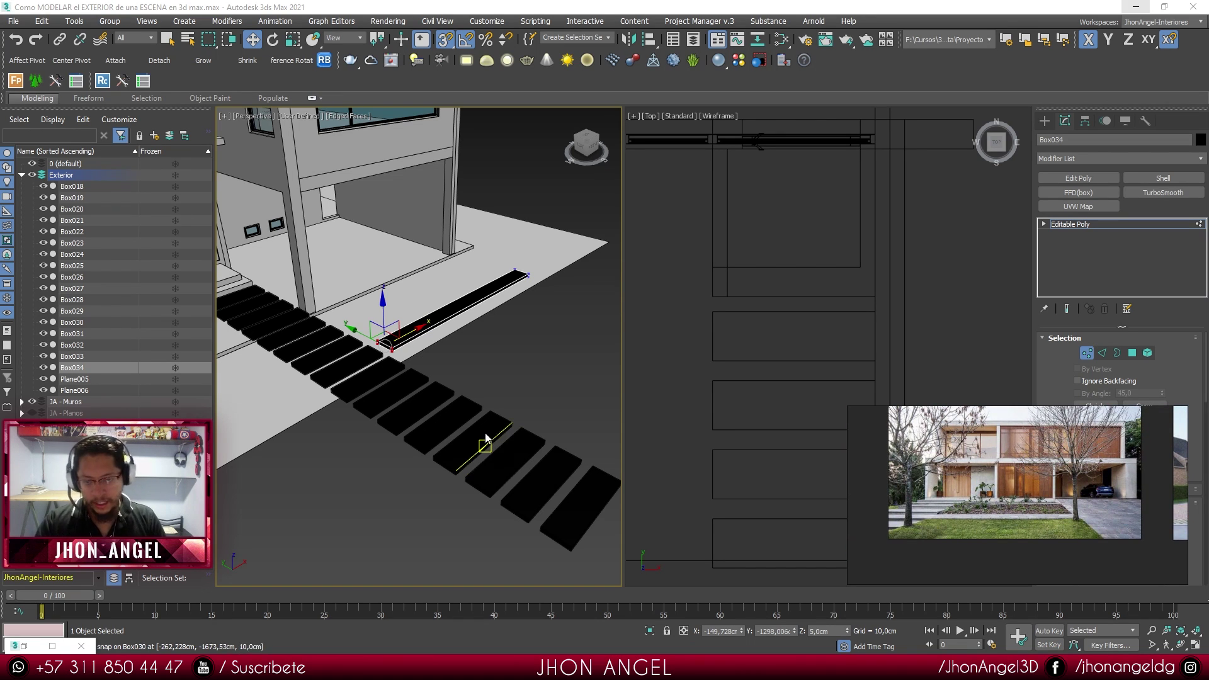
# - Snap the stretched slab's house-side vertices back to the front edge of the carport floor
pyautogui.scroll(6, 486, 407)
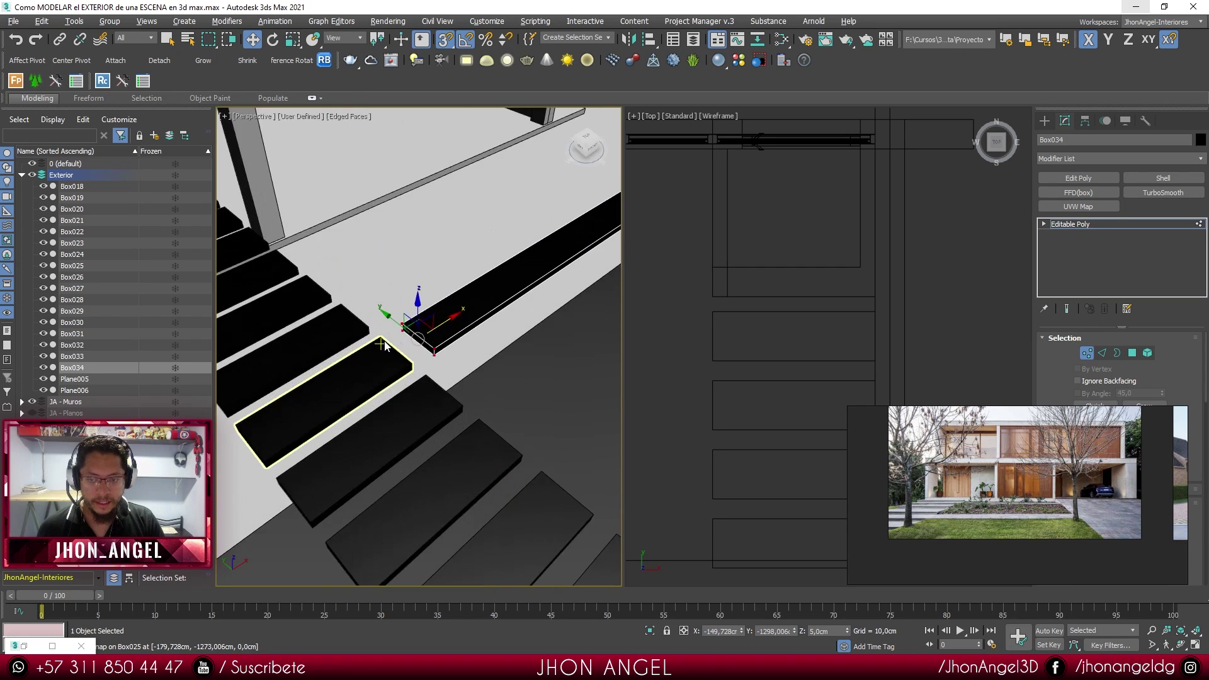
pyautogui.keyDown('alt'); pyautogui.moveTo(379, 371); pyautogui.dragTo(510, 404, button='middle'); pyautogui.keyUp('alt')
pyautogui.keyDown('alt'); pyautogui.moveTo(467, 441); pyautogui.dragTo(467, 352, button='middle'); pyautogui.keyUp('alt')
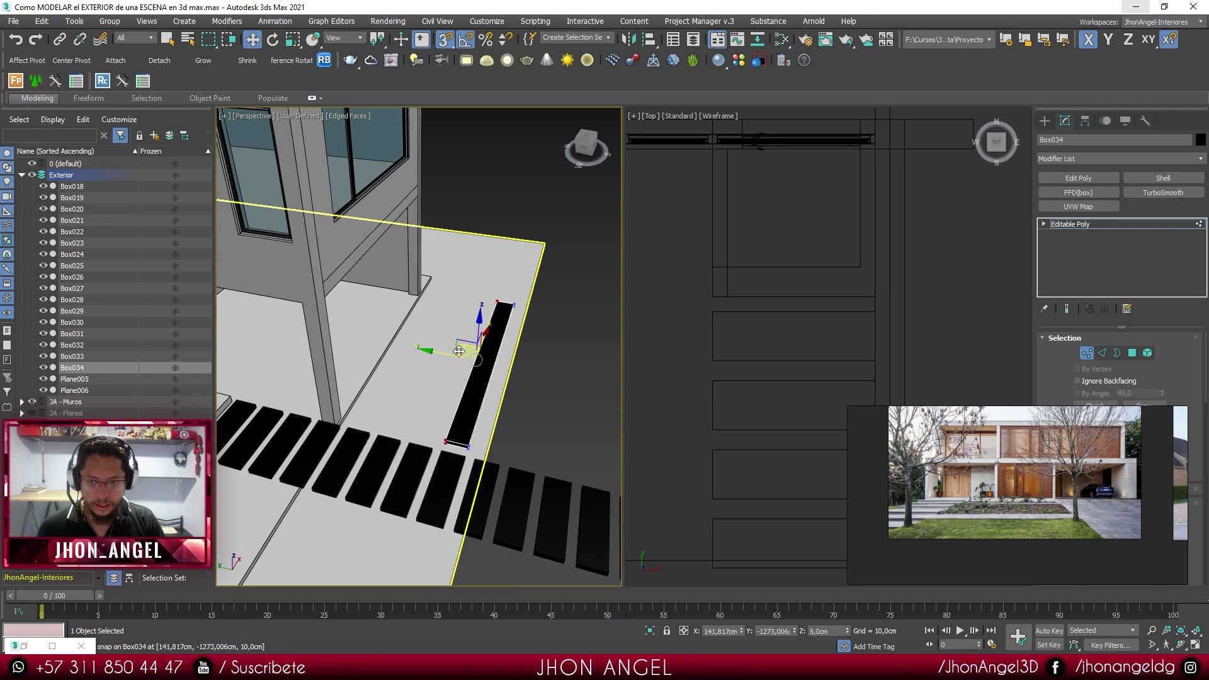
pyautogui.moveTo(443, 353); pyautogui.dragTo(435, 274)
pyautogui.keyDown('alt'); pyautogui.moveTo(456, 334); pyautogui.dragTo(482, 324, button='middle'); pyautogui.keyUp('alt')
pyautogui.scroll(-5, 371, 438)
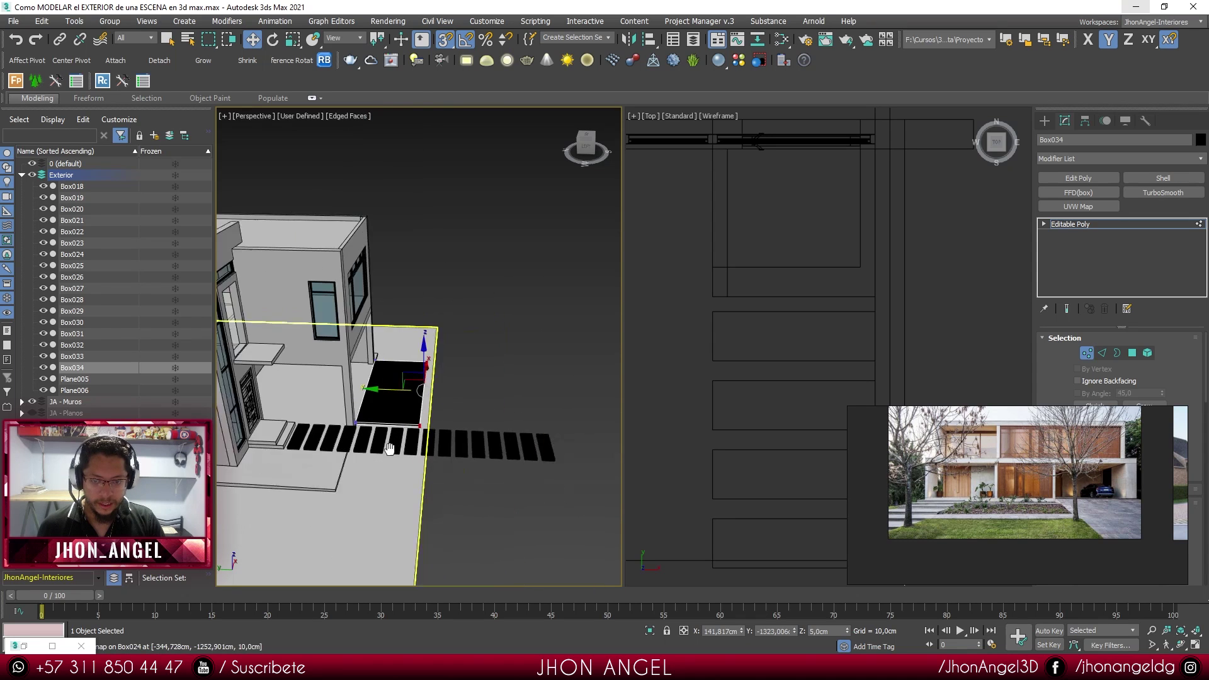
# - Extend the slab's street-side vertices to the end of the walkway, at about Y -1883.8 cm, to form the driveway
pyautogui.moveTo(363, 390); pyautogui.dragTo(510, 468)
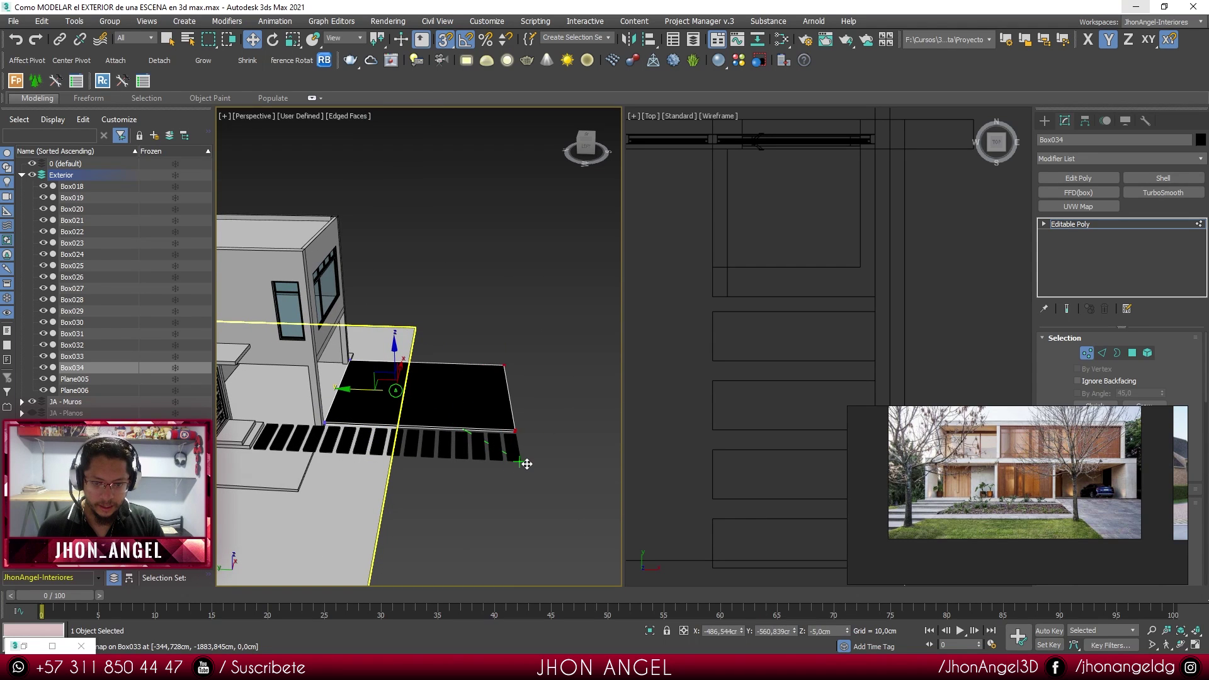
pyautogui.keyDown('alt'); pyautogui.moveTo(522, 462); pyautogui.dragTo(512, 493, button='middle'); pyautogui.keyUp('alt')
pyautogui.scroll(2, 442, 396)
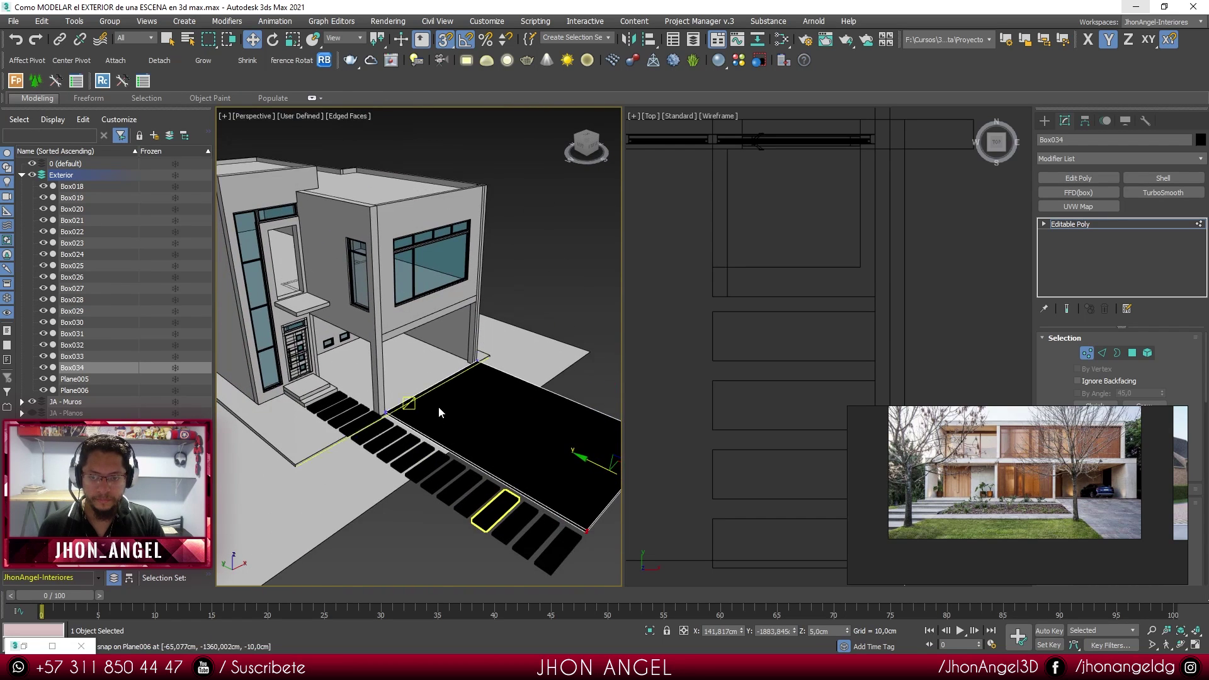
pyautogui.scroll(4, 439, 407)
pyautogui.scroll(-3, 443, 409)
pyautogui.press('1')
# - Lower the driveway slab below the carport floor, to about Z -14.5 cm
pyautogui.scroll(4, 377, 397)
pyautogui.keyDown('alt'); pyautogui.moveTo(378, 413); pyautogui.dragTo(394, 388, button='middle'); pyautogui.keyUp('alt')
pyautogui.moveTo(485, 477); pyautogui.dragTo(416, 416, button='middle')
pyautogui.scroll(-4, 504, 413)
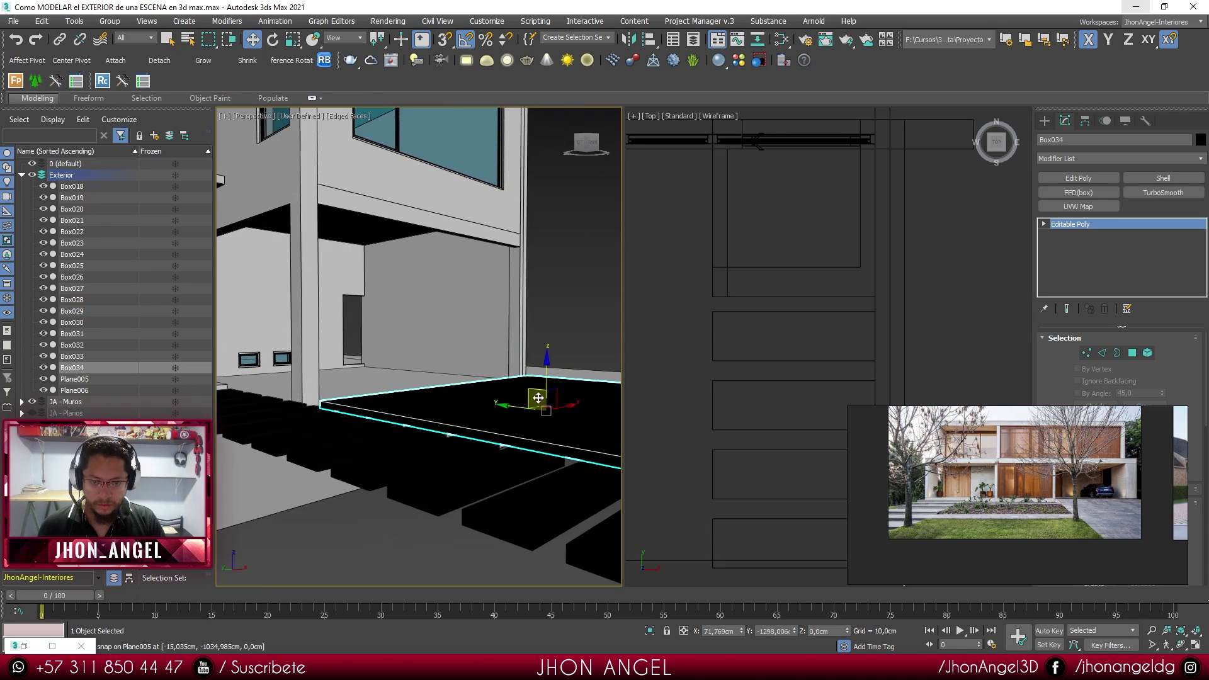
pyautogui.moveTo(549, 380); pyautogui.dragTo(553, 392)
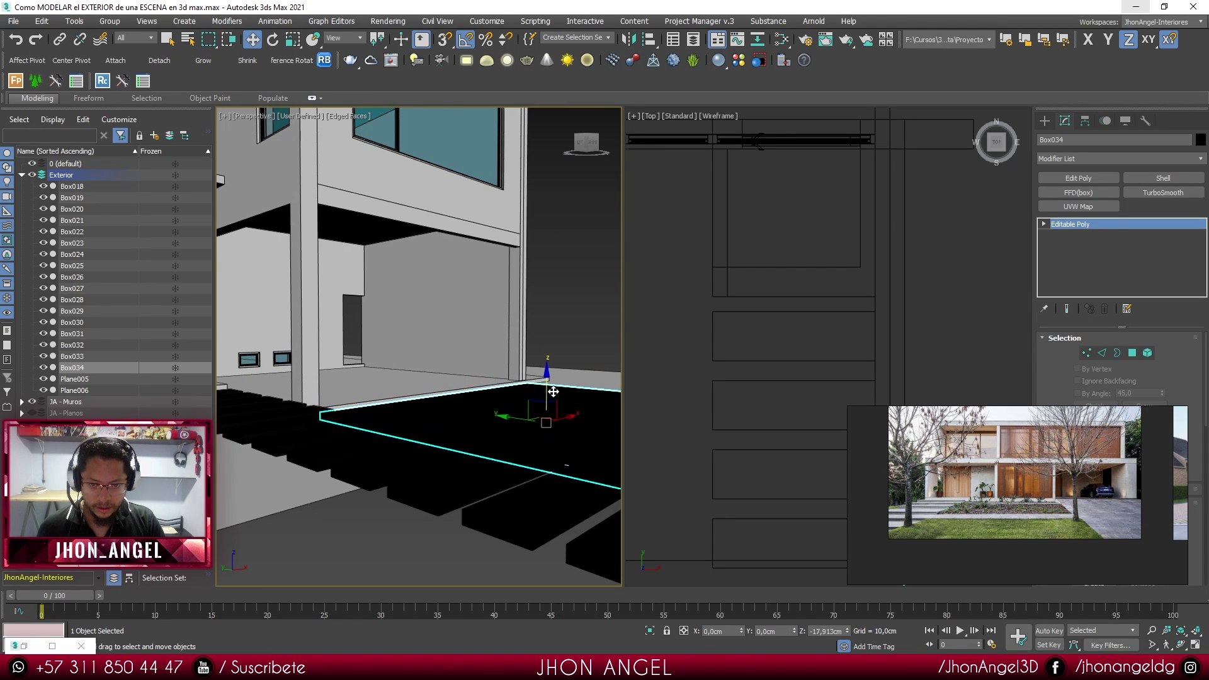
pyautogui.scroll(4, 345, 405)
pyautogui.scroll(-1, 392, 417)
pyautogui.moveTo(440, 428); pyautogui.dragTo(443, 417)
# - Examine the height difference between the carport floor and driveway in the reference photo and compare it with the model
pyautogui.scroll(5, 1014, 490)
pyautogui.scroll(4, 1017, 503)
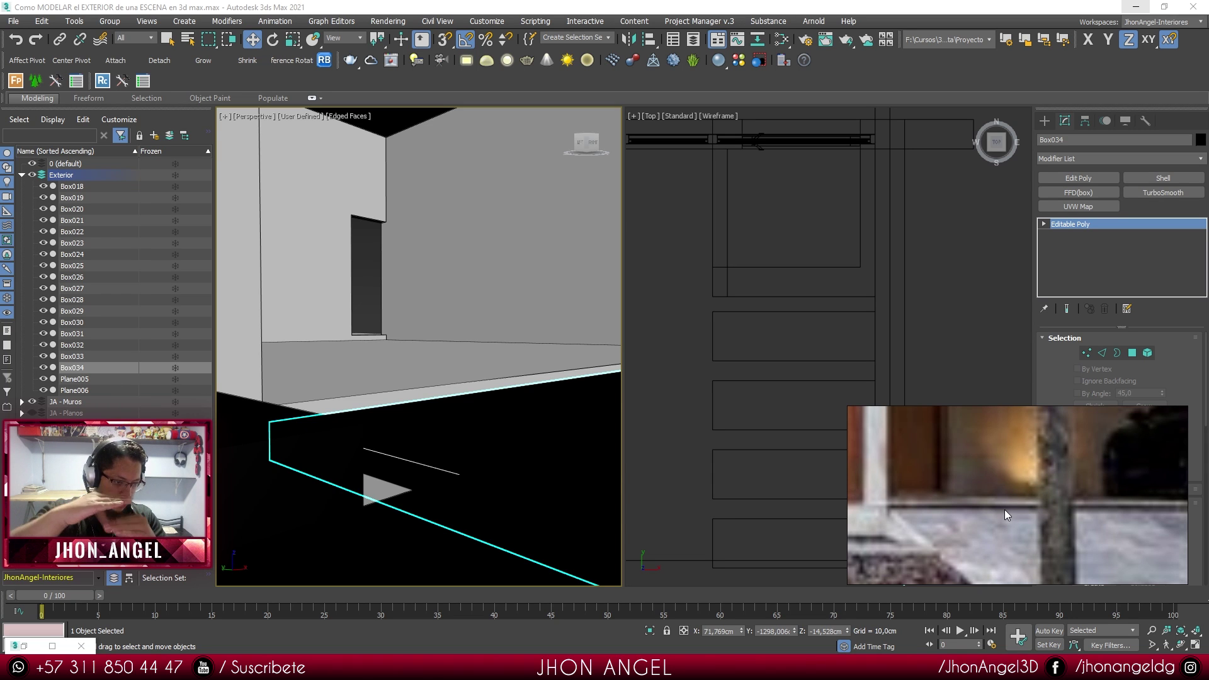
pyautogui.scroll(-6, 1003, 508)
pyautogui.scroll(-5, 421, 508)
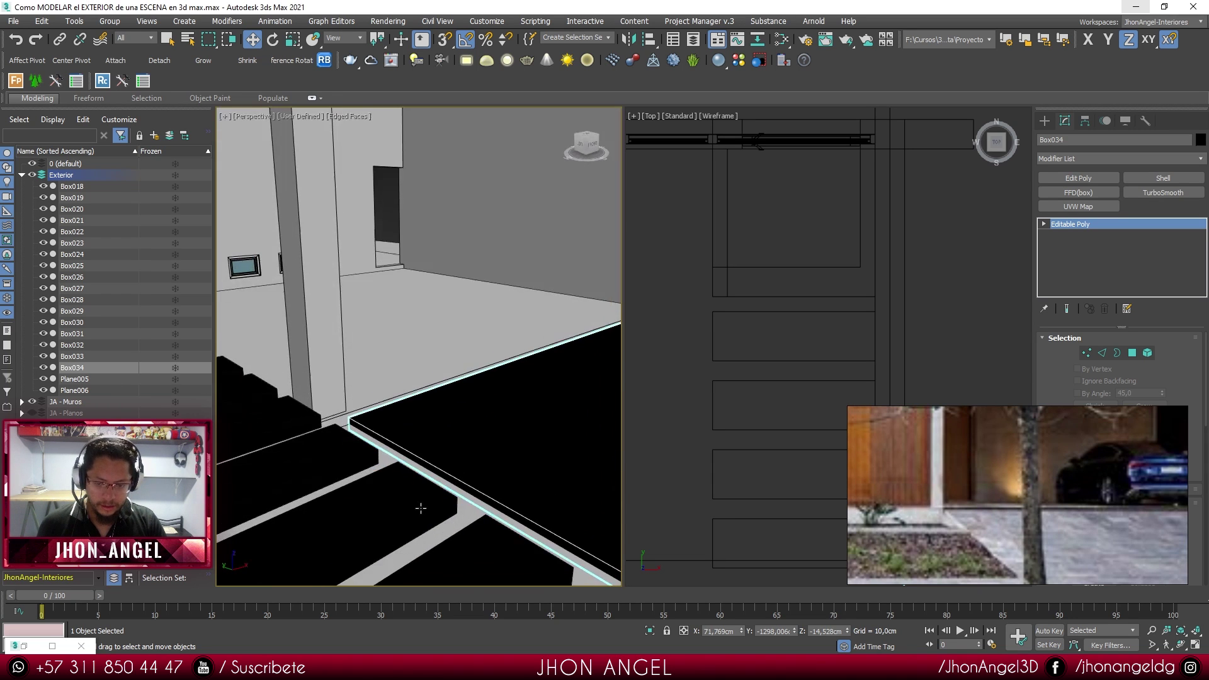
pyautogui.scroll(-5, 421, 509)
pyautogui.keyDown('alt'); pyautogui.moveTo(421, 504); pyautogui.dragTo(487, 461, button='middle'); pyautogui.keyUp('alt')
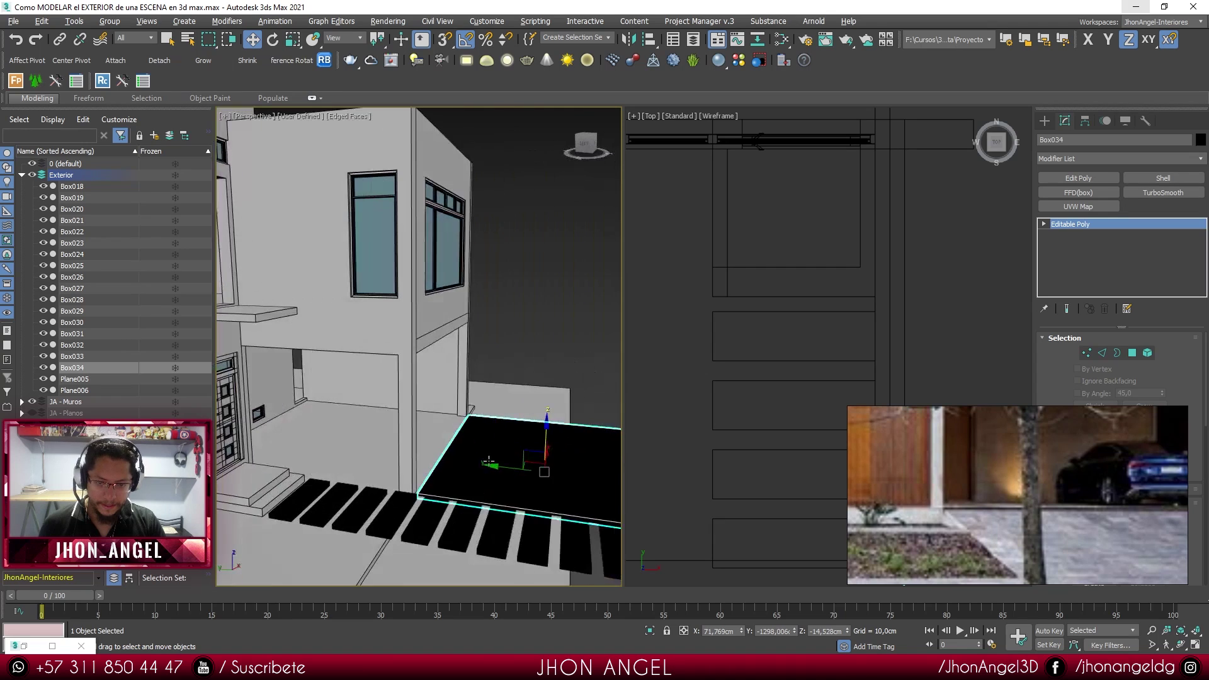
pyautogui.moveTo(494, 525); pyautogui.dragTo(426, 465, button='middle')
pyautogui.scroll(-4, 517, 465)
pyautogui.moveTo(516, 464)
pyautogui.keyDown('alt'); pyautogui.mouseDown(button='middle')
pyautogui.moveTo(569, 482)
pyautogui.moveTo(500, 474)
pyautogui.mouseUp(button='middle'); pyautogui.keyUp('alt')
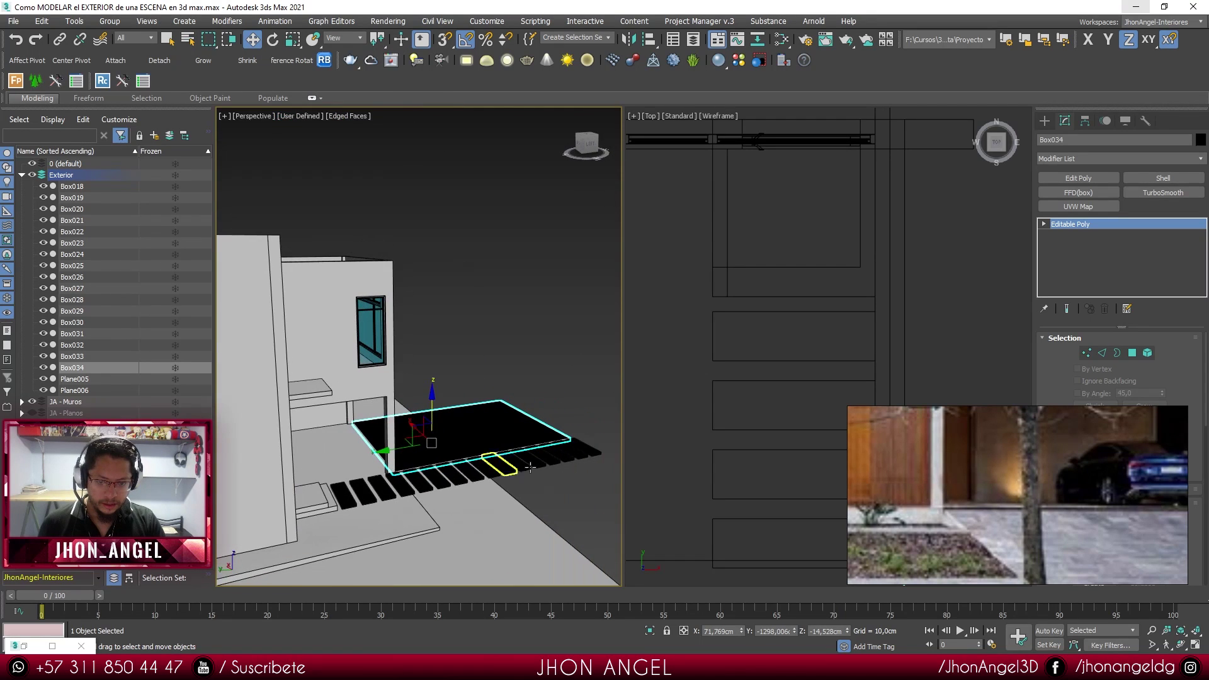
# - Select the driveway and all similar walkway slabs and assign them the Material base material
pyautogui.keyDown('ctrl'); pyautogui.click(568, 449); pyautogui.keyUp('ctrl')
pyautogui.rightClick(568, 449)
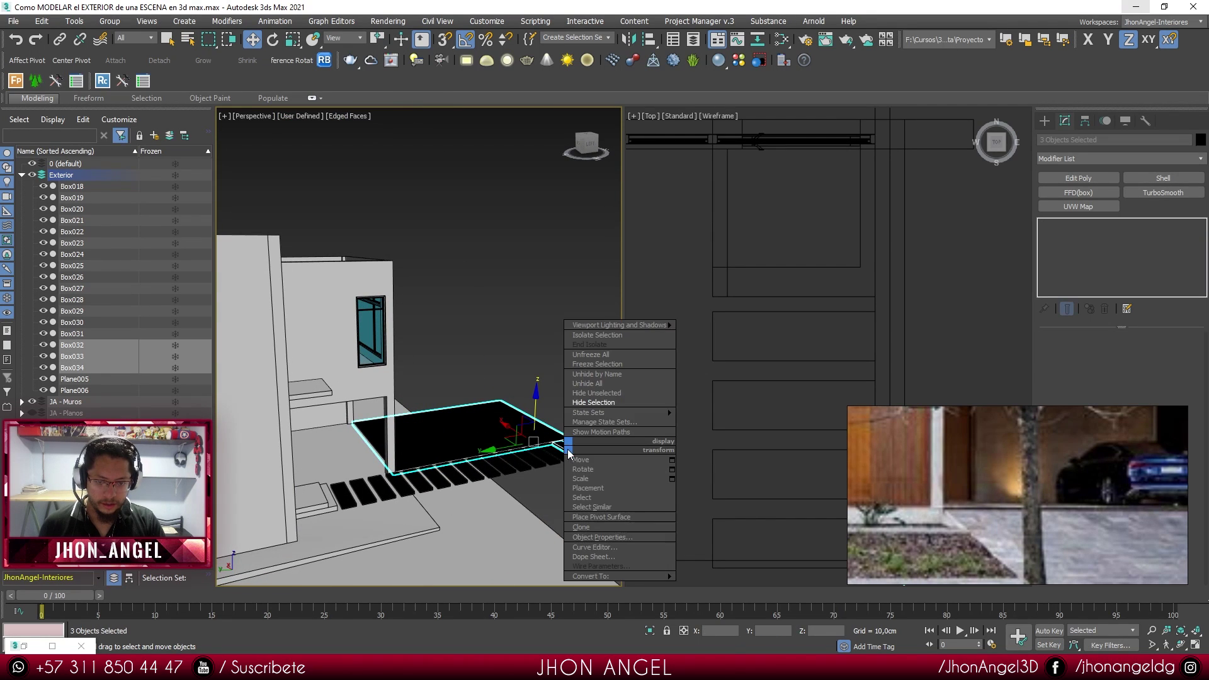
pyautogui.click(592, 507)
pyautogui.press('m')
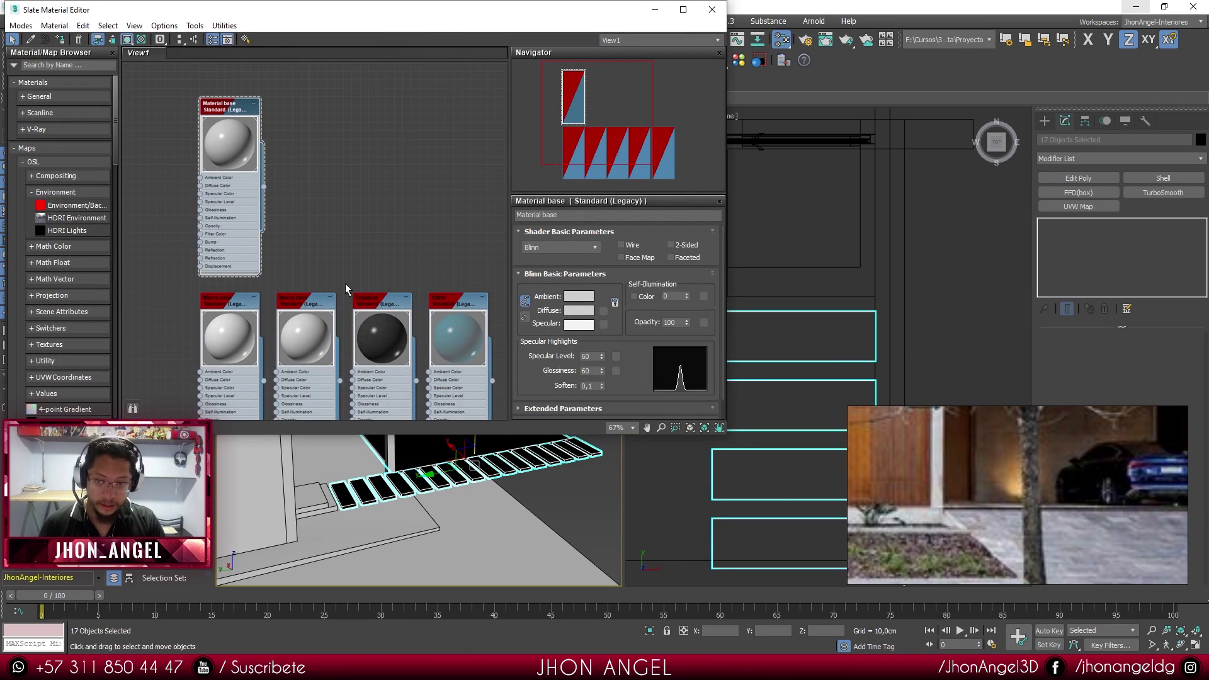
pyautogui.click(63, 40)
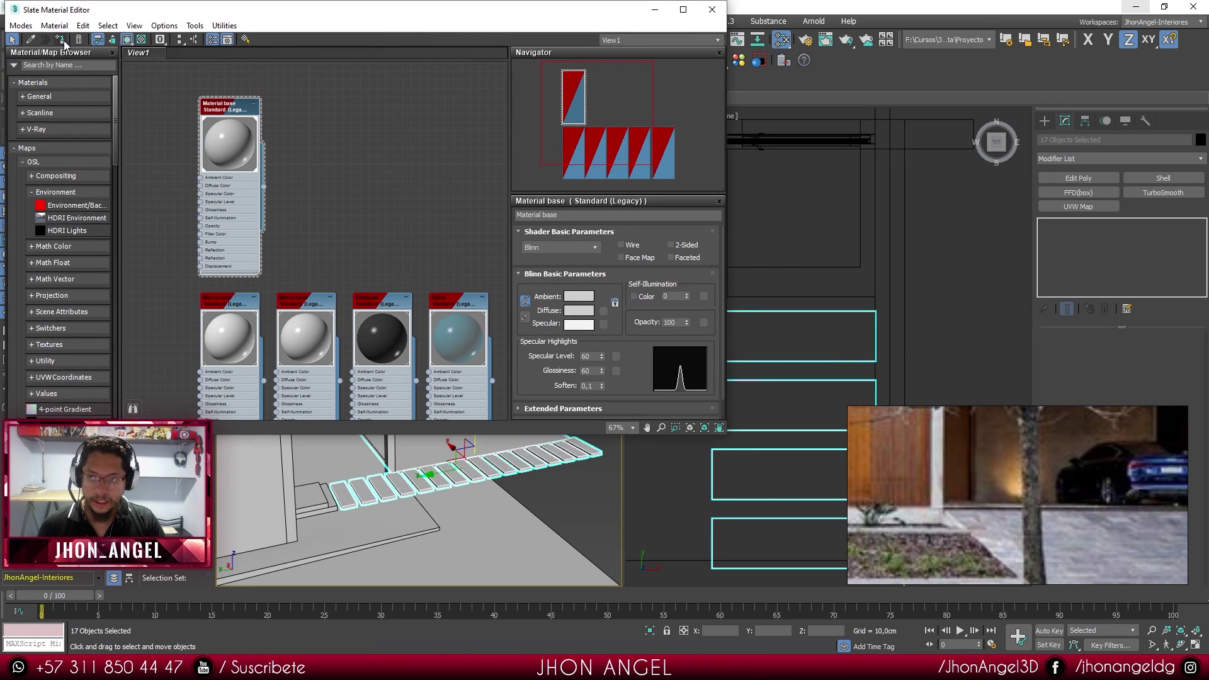
pyautogui.click(655, 11)
# - Exclude the driveway from the selection and lower the sixteen walkway slabs to the driveway's height, at about Z -15 cm
pyautogui.keyDown('alt'); pyautogui.click(495, 430); pyautogui.keyUp('alt')
pyautogui.keyDown('alt'); pyautogui.moveTo(553, 483); pyautogui.dragTo(420, 339, button='middle'); pyautogui.keyUp('alt')
pyautogui.scroll(-3, 812, 357)
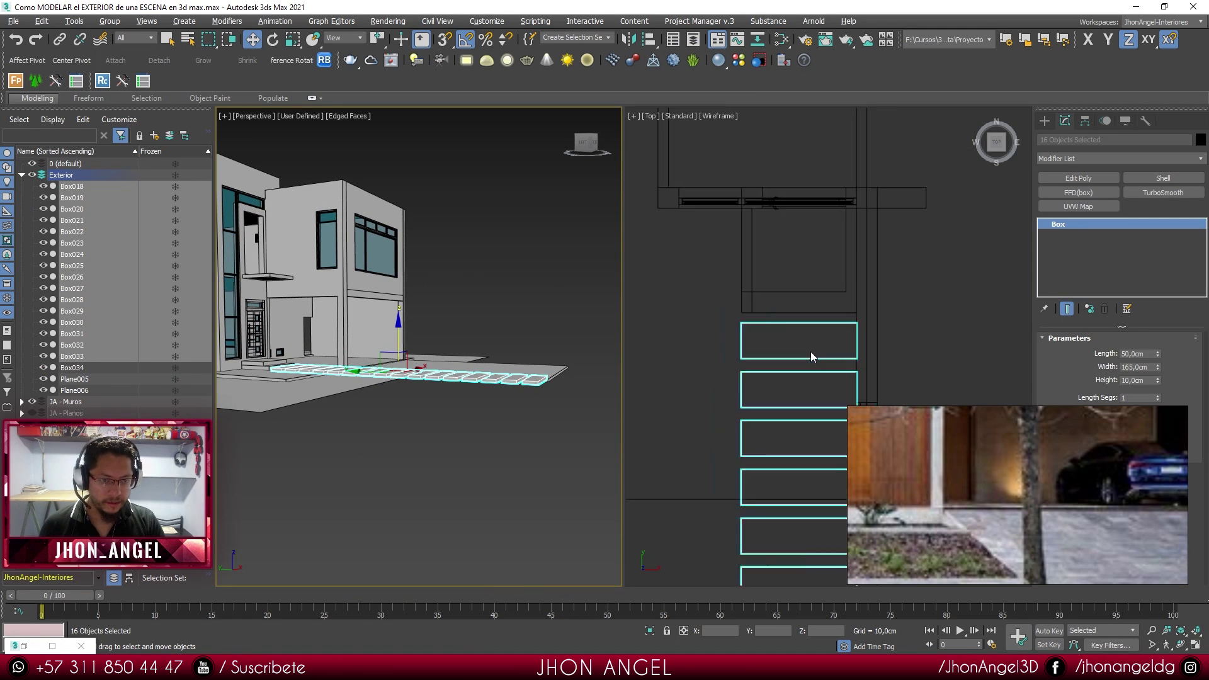
pyautogui.press('l')
pyautogui.scroll(4, 835, 357)
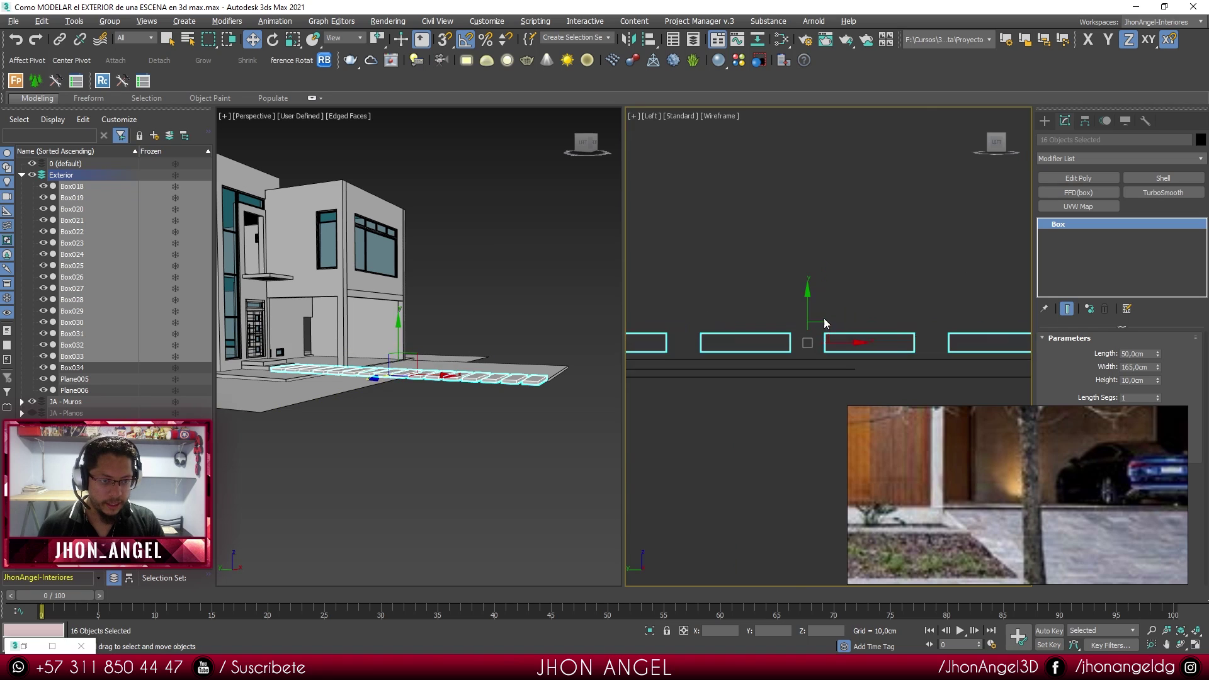
pyautogui.moveTo(807, 319); pyautogui.dragTo(852, 370)
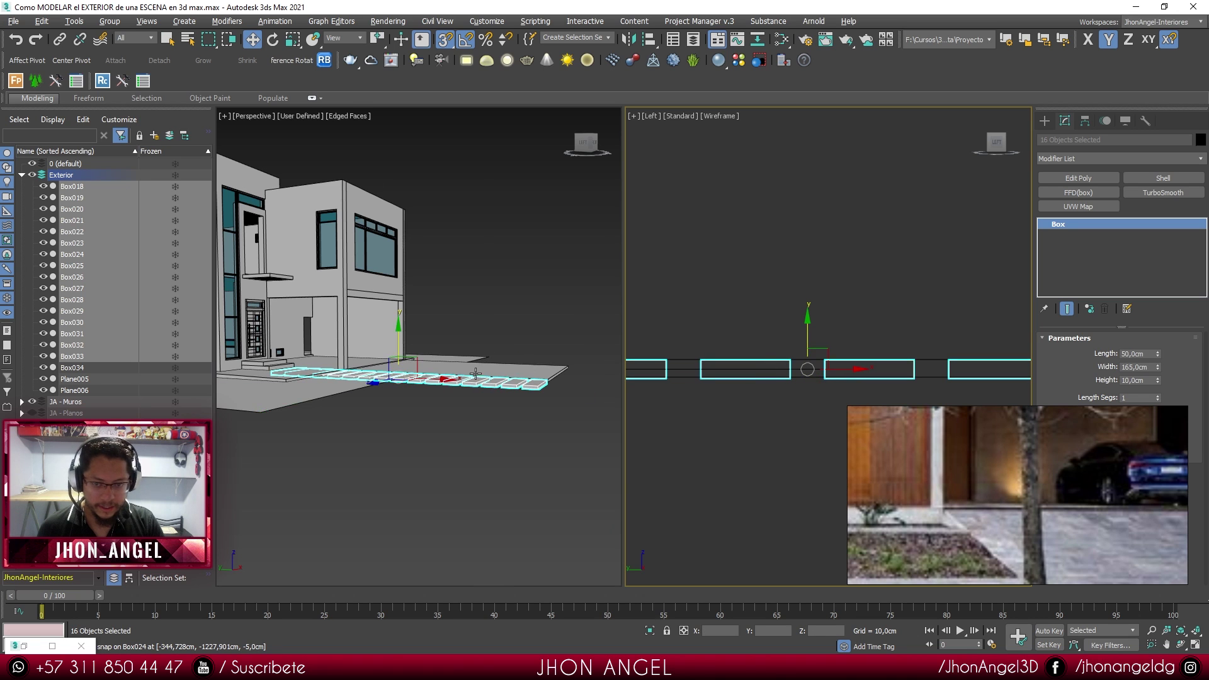
# - Examine how the lowered walkway slabs meet the carport floor, the driveway and the entrance steps
pyautogui.scroll(5, 491, 383)
pyautogui.keyDown('alt'); pyautogui.moveTo(499, 387); pyautogui.dragTo(458, 410, button='middle'); pyautogui.keyUp('alt')
pyautogui.scroll(-4, 455, 392)
pyautogui.scroll(4, 352, 371)
pyautogui.keyDown('alt'); pyautogui.moveTo(352, 370); pyautogui.dragTo(592, 357, button='middle'); pyautogui.keyUp('alt')
pyautogui.scroll(3, 423, 375)
pyautogui.moveTo(534, 386); pyautogui.dragTo(524, 387, button='middle')
pyautogui.scroll(-10, 549, 416)
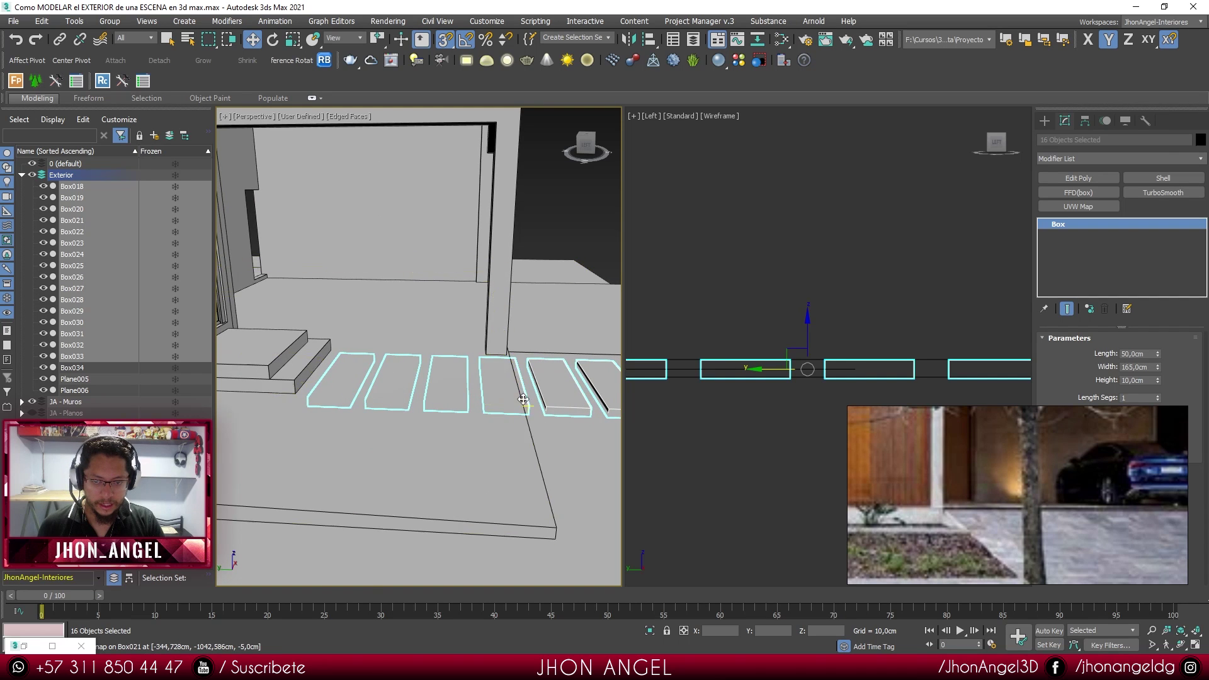
pyautogui.keyDown('alt'); pyautogui.moveTo(436, 388); pyautogui.dragTo(449, 391, button='middle'); pyautogui.keyUp('alt')
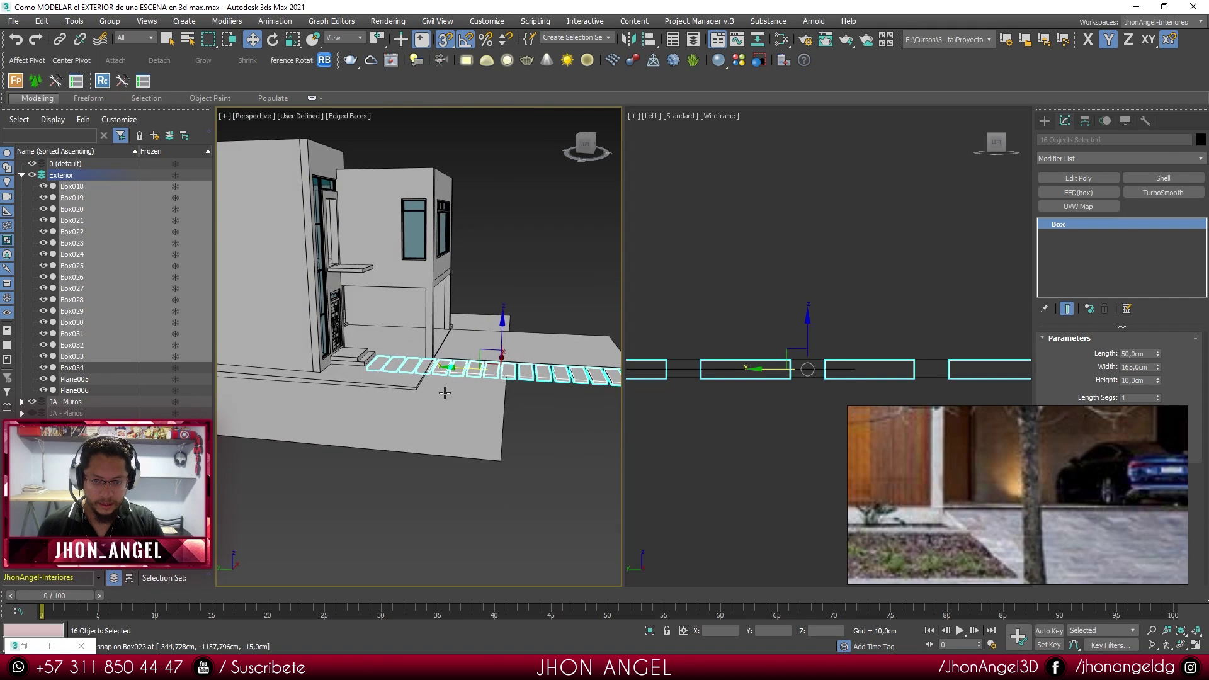
# - Try to raise the four walkway slabs nearest the entrance above the carport floor, and undo the move
pyautogui.keyDown('alt'); pyautogui.moveTo(705, 336); pyautogui.dragTo(702, 333); pyautogui.keyUp('alt')
pyautogui.scroll(-4, 530, 331)
pyautogui.moveTo(530, 331); pyautogui.dragTo(468, 345, button='middle')
pyautogui.keyDown('alt'); pyautogui.moveTo(475, 393); pyautogui.dragTo(552, 370); pyautogui.keyUp('alt')
pyautogui.scroll(8, 403, 366)
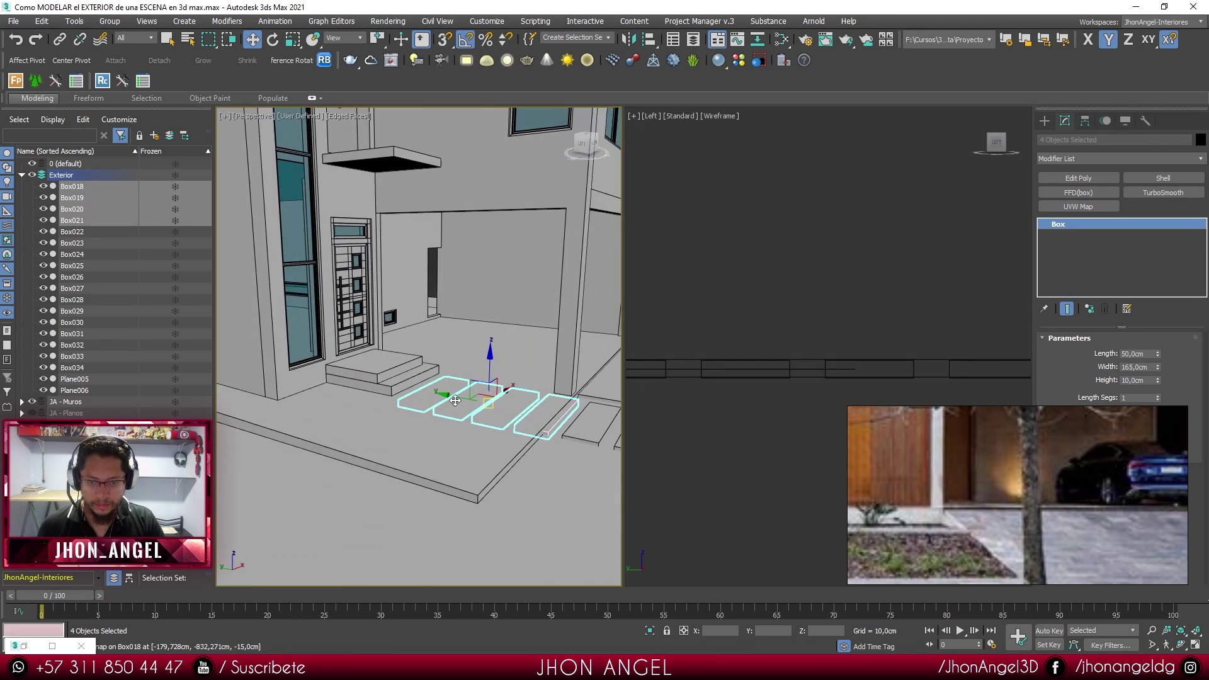
pyautogui.moveTo(496, 383); pyautogui.dragTo(452, 355, button='middle')
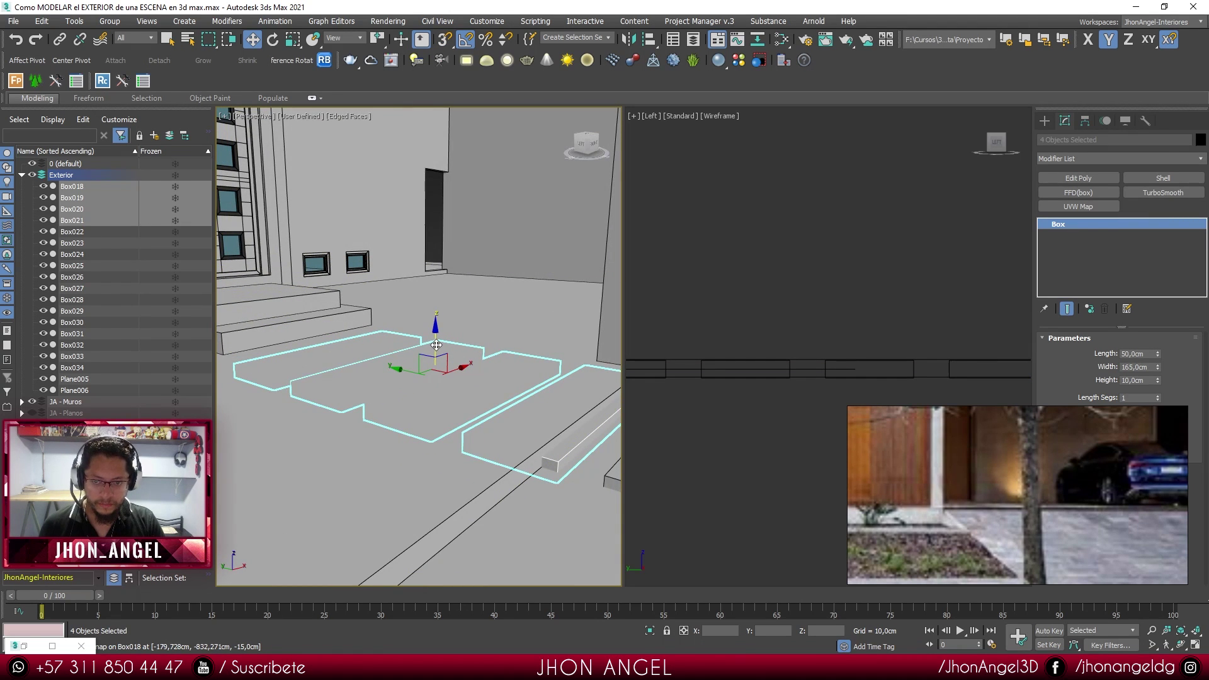
pyautogui.moveTo(436, 344); pyautogui.dragTo(439, 336)
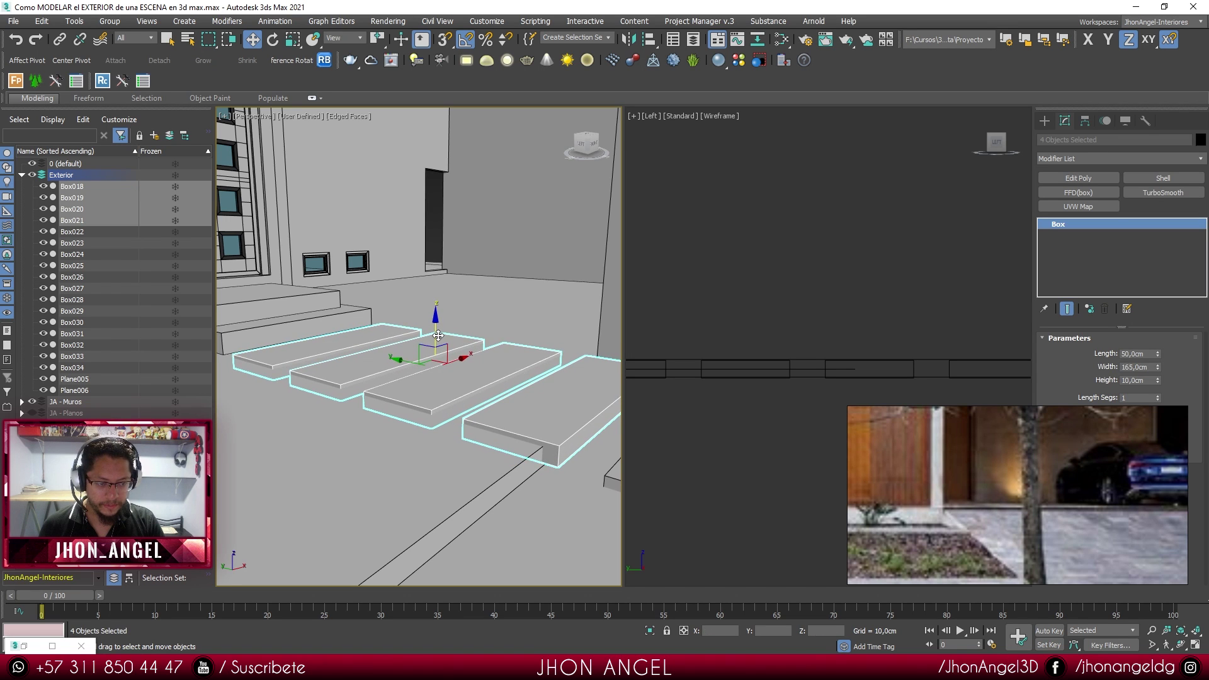
pyautogui.scroll(-2, 438, 336)
pyautogui.keyDown('alt'); pyautogui.moveTo(438, 336); pyautogui.dragTo(559, 378, button='middle'); pyautogui.keyUp('alt')
pyautogui.hotkey('ctrl', 'z')
pyautogui.hotkey('ctrl', 'z')
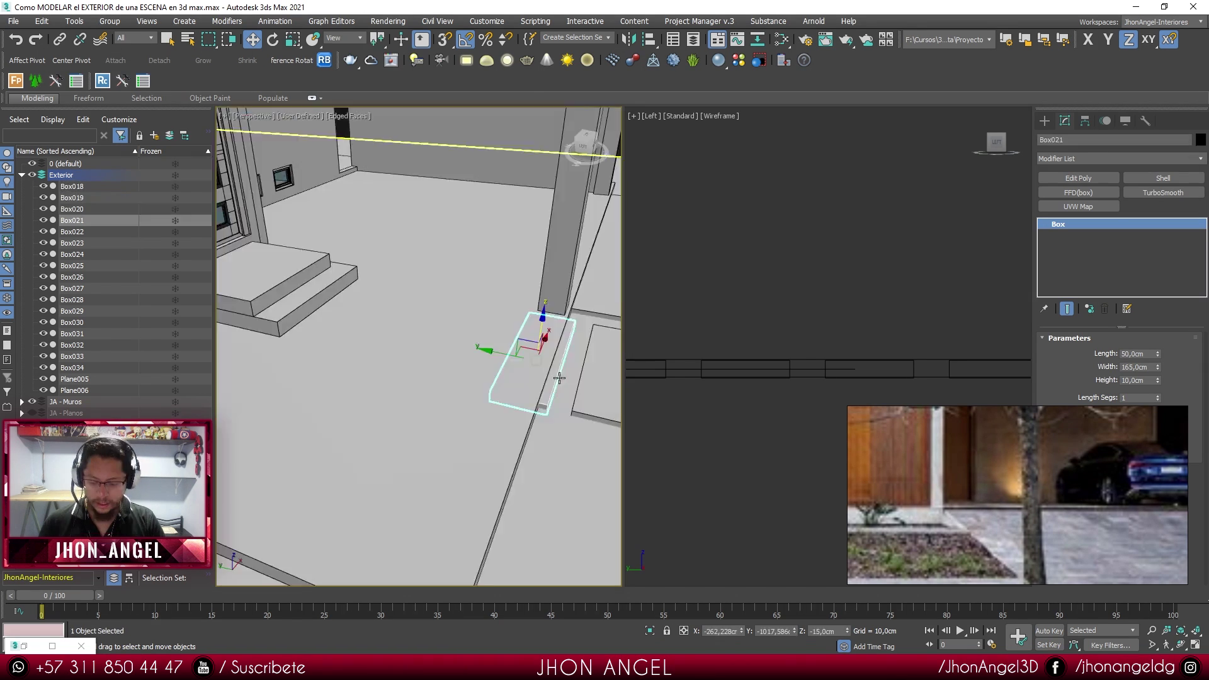
# - Select the four walkway slabs nearest the entrance and raise them slightly above the carport floor
pyautogui.press('F3')
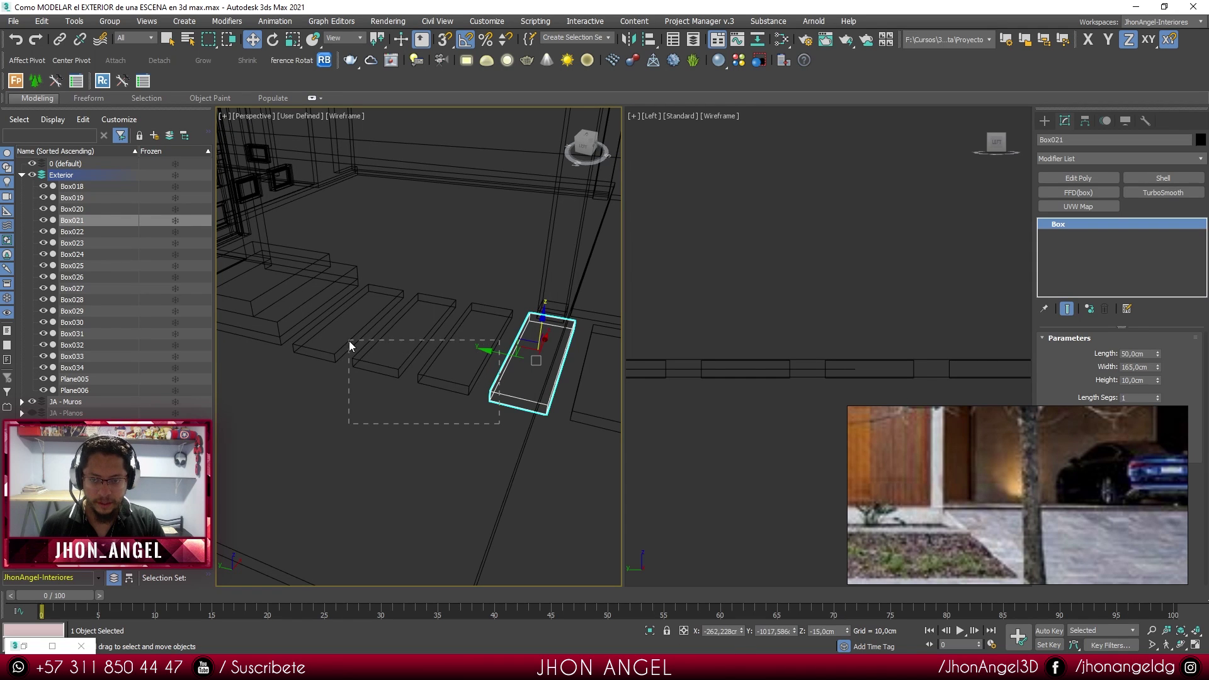
pyautogui.moveTo(352, 342); pyautogui.dragTo(346, 340)
pyautogui.press('F3')
pyautogui.keyDown('alt'); pyautogui.moveTo(502, 369); pyautogui.dragTo(481, 337, button='middle'); pyautogui.keyUp('alt')
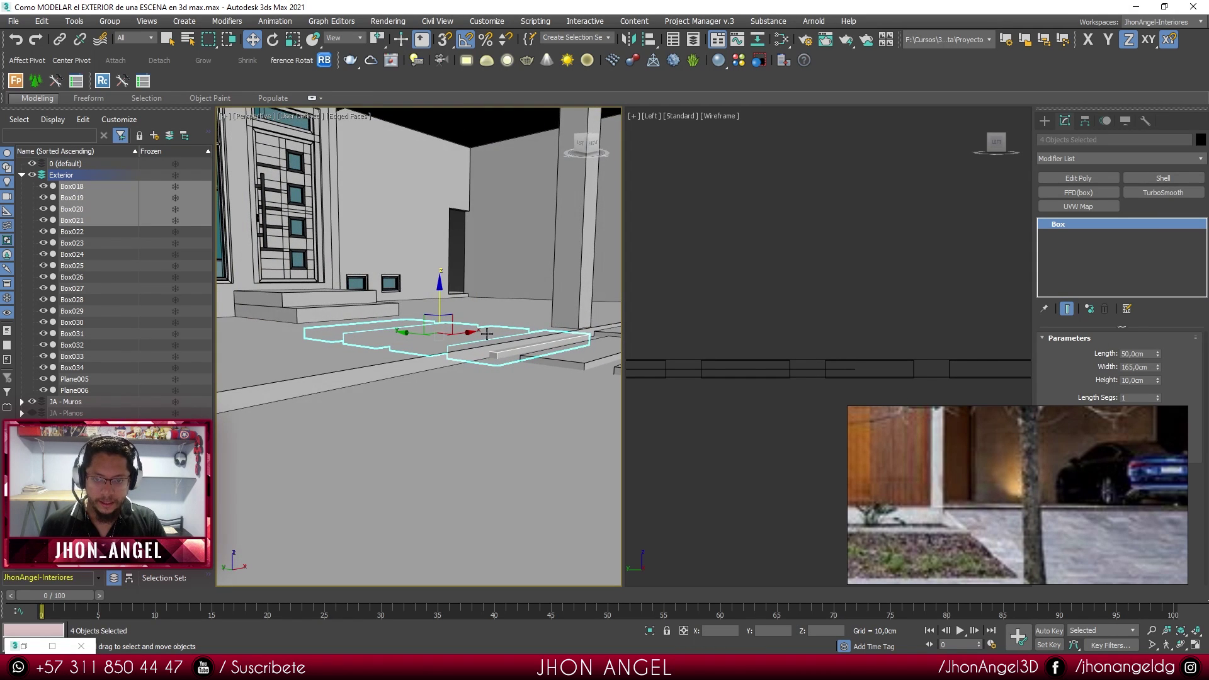
pyautogui.moveTo(441, 294); pyautogui.dragTo(449, 284)
pyautogui.keyDown('alt'); pyautogui.moveTo(505, 327); pyautogui.dragTo(529, 322, button='middle'); pyautogui.keyUp('alt')
# - Convert the four raised walkway slabs to Editable Poly
pyautogui.rightClick(528, 325)
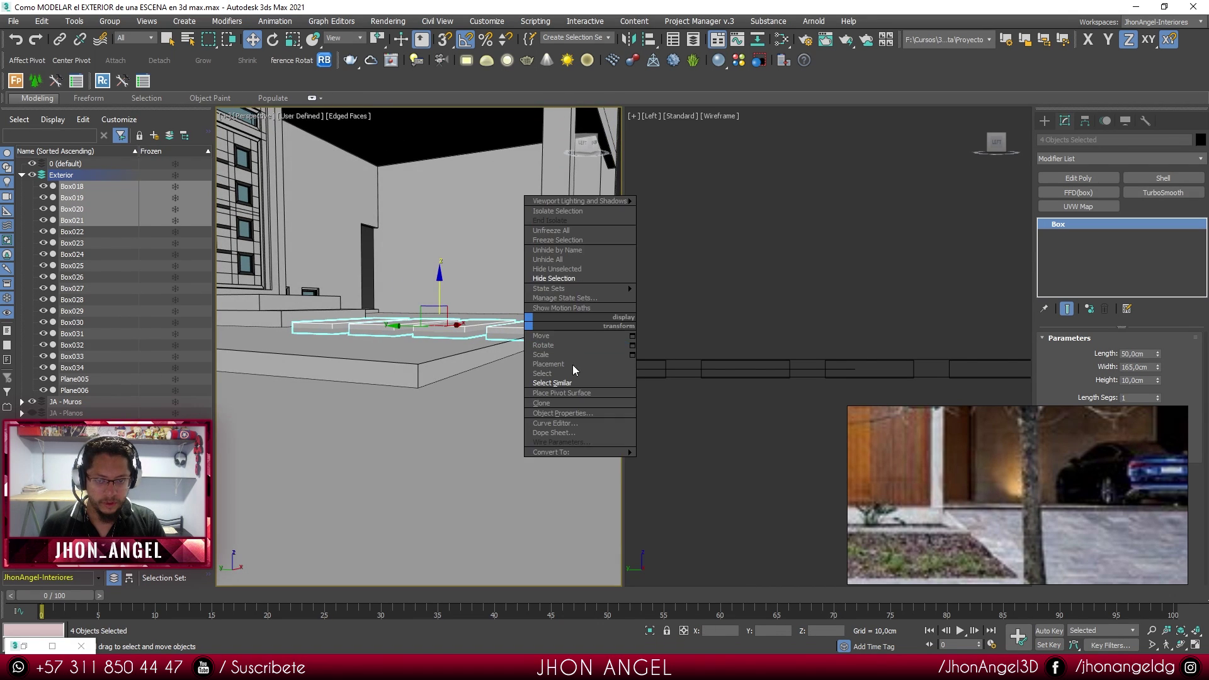
pyautogui.moveTo(626, 451)
pyautogui.click(672, 452)
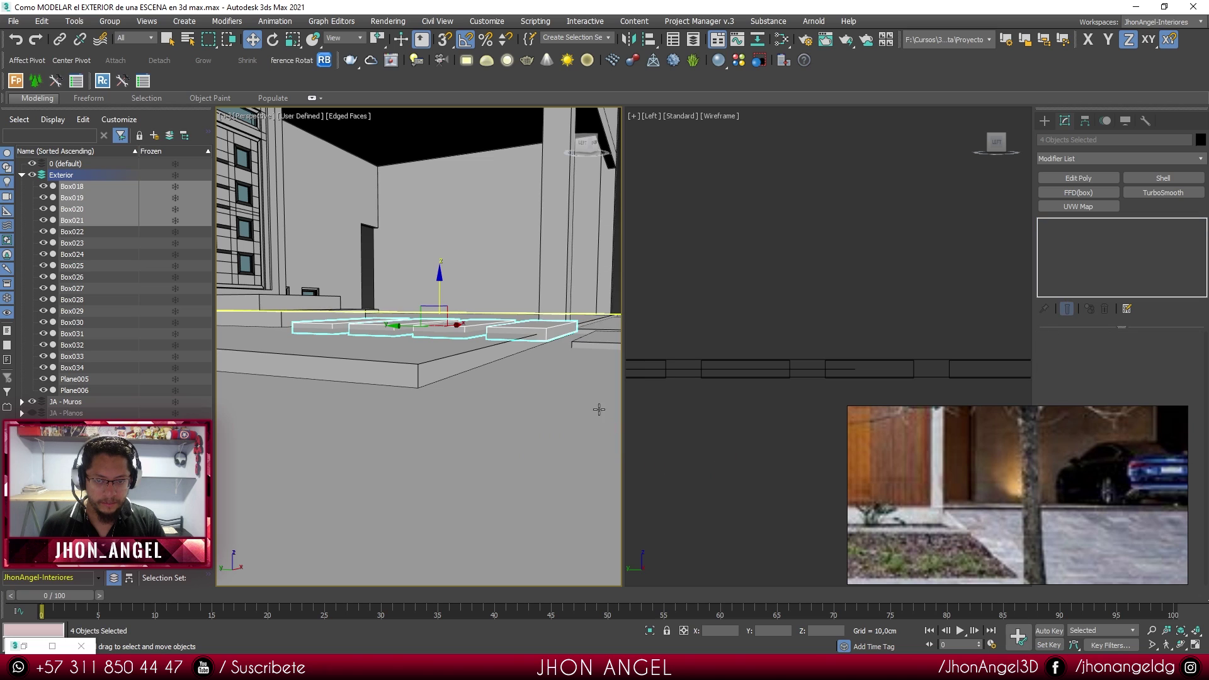
# - Extend the underside polygon of the raised slab at the carport floor's edge downward by about 6.3 cm
pyautogui.click(548, 332)
pyautogui.press('1')
pyautogui.scroll(3, 553, 337)
pyautogui.press('4')
pyautogui.click(523, 328)
pyautogui.click(555, 321)
pyautogui.moveTo(555, 322)
pyautogui.keyDown('alt'); pyautogui.mouseDown(button='middle')
pyautogui.moveTo(622, 332)
pyautogui.moveTo(541, 314)
pyautogui.mouseUp(button='middle'); pyautogui.keyUp('alt')
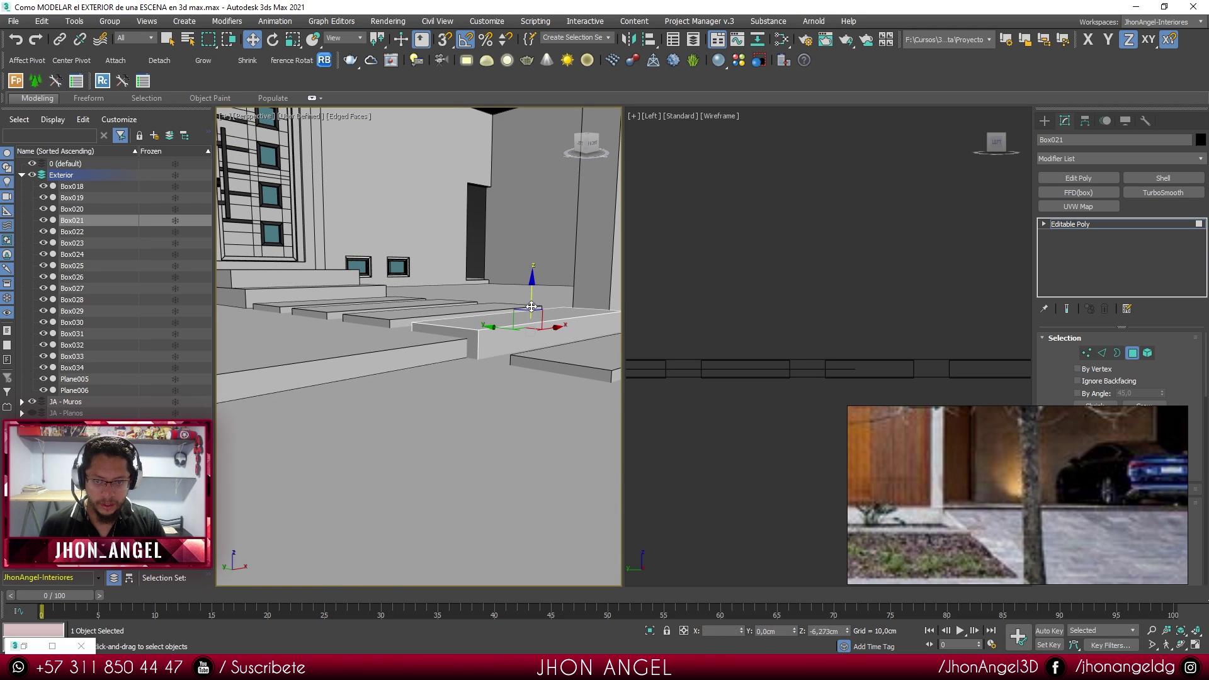
pyautogui.scroll(-3, 491, 375)
pyautogui.keyDown('alt'); pyautogui.moveTo(464, 381); pyautogui.dragTo(539, 426, button='middle'); pyautogui.keyUp('alt')
pyautogui.press('4')
# - Examine the slabs and entrance path in the reference photo and locate the matching walkway slabs beside the driveway in the model
pyautogui.click(868, 474)
pyautogui.scroll(-3, 380, 419)
pyautogui.scroll(2, 510, 425)
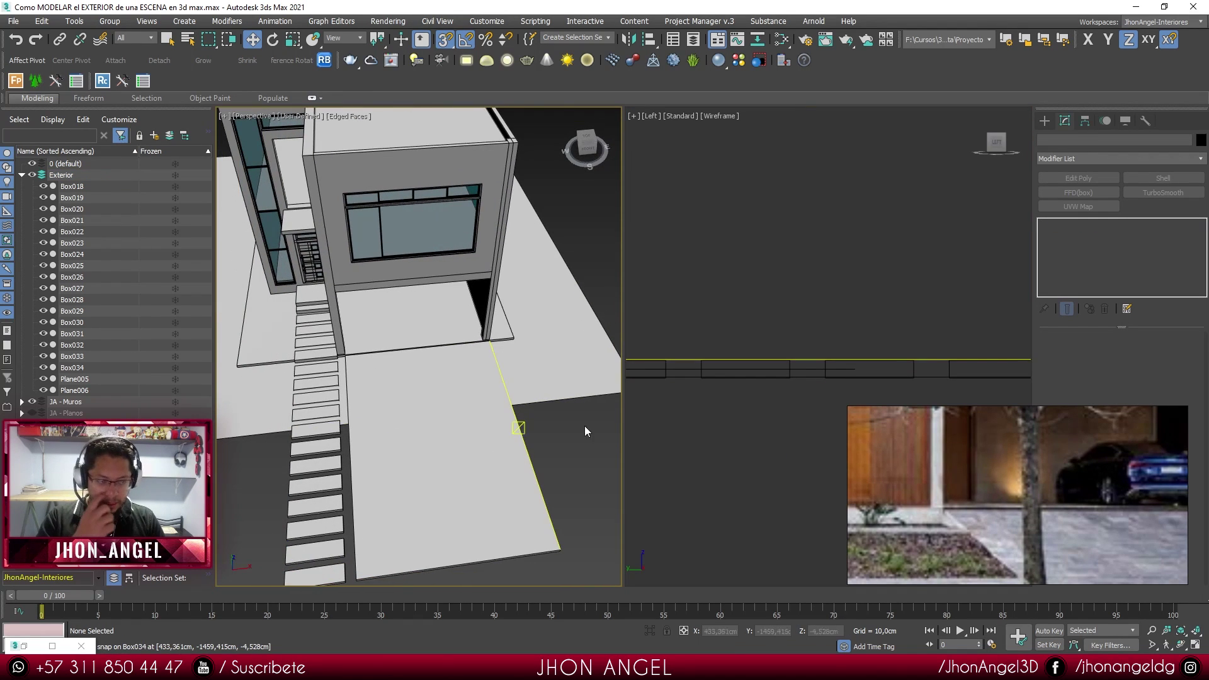
pyautogui.scroll(-5, 901, 502)
pyautogui.moveTo(915, 501)
pyautogui.mouseDown(button='middle')
pyautogui.moveTo(1131, 503)
pyautogui.moveTo(994, 516)
pyautogui.mouseUp(button='middle')
pyautogui.keyDown('alt'); pyautogui.moveTo(418, 434); pyautogui.dragTo(536, 367, button='middle'); pyautogui.keyUp('alt')
pyautogui.click(542, 410)
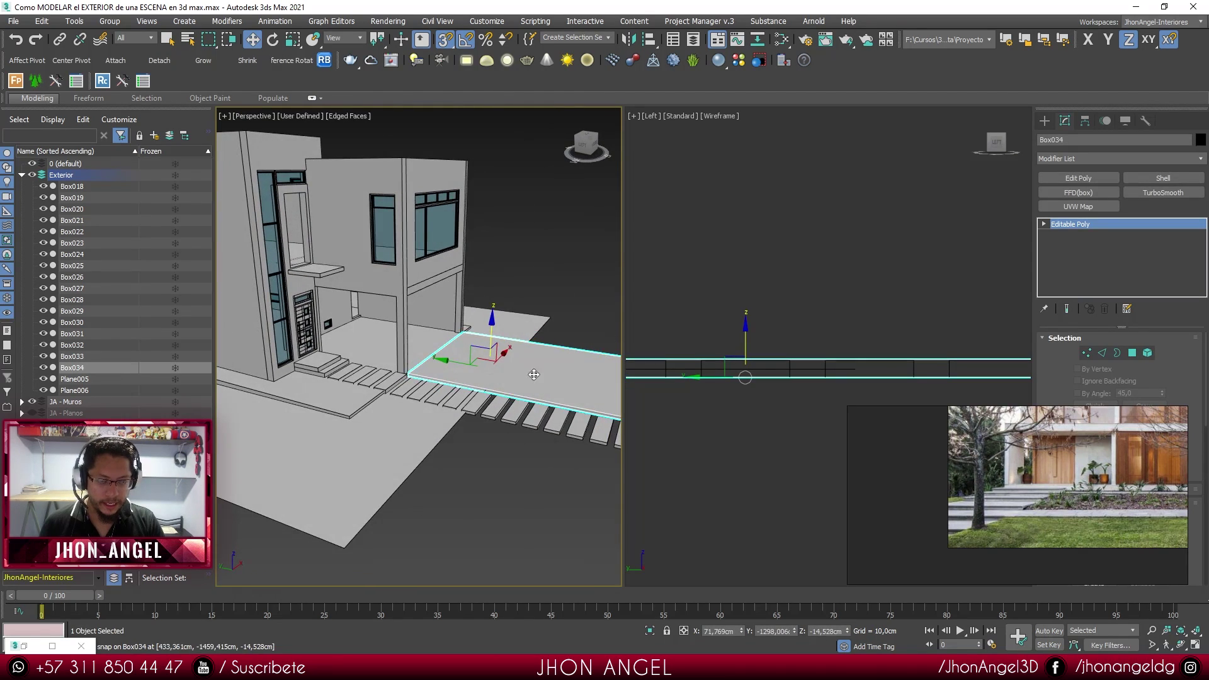
pyautogui.scroll(4, 437, 372)
pyautogui.scroll(-1, 430, 363)
pyautogui.scroll(-4, 429, 363)
pyautogui.scroll(-3, 439, 403)
pyautogui.keyDown('alt'); pyautogui.moveTo(439, 359); pyautogui.dragTo(399, 380, button='middle'); pyautogui.keyUp('alt')
pyautogui.scroll(5, 336, 313)
pyautogui.scroll(-6, 369, 384)
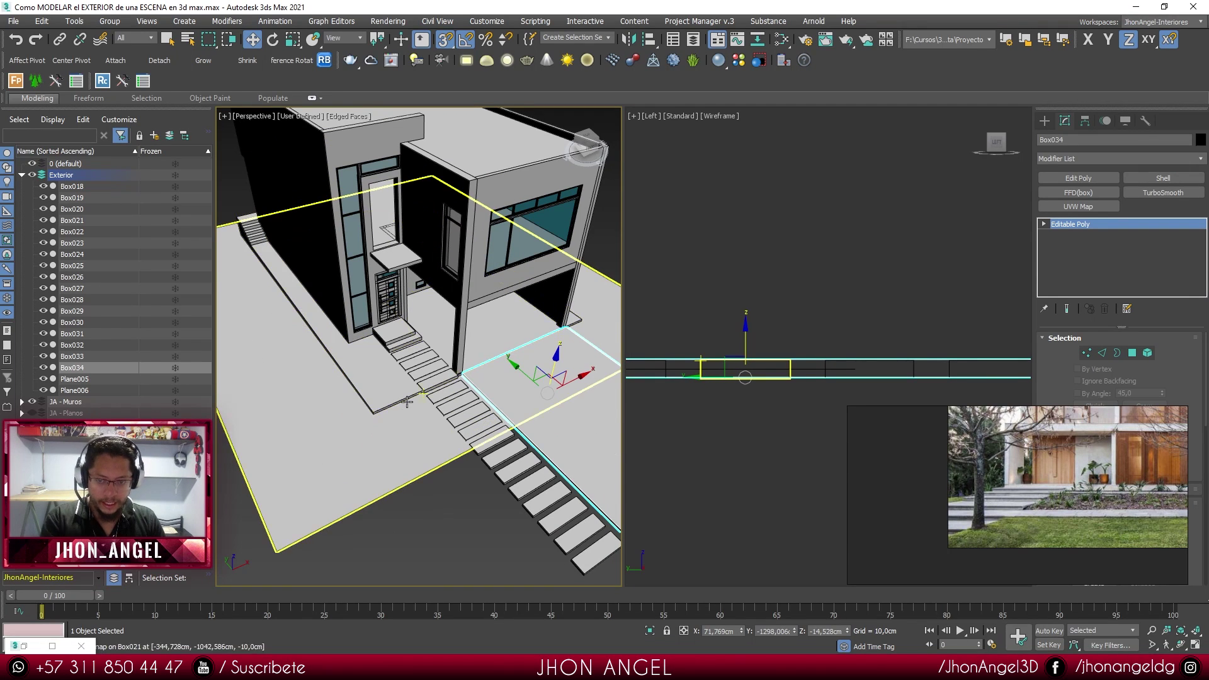
pyautogui.scroll(3, 387, 416)
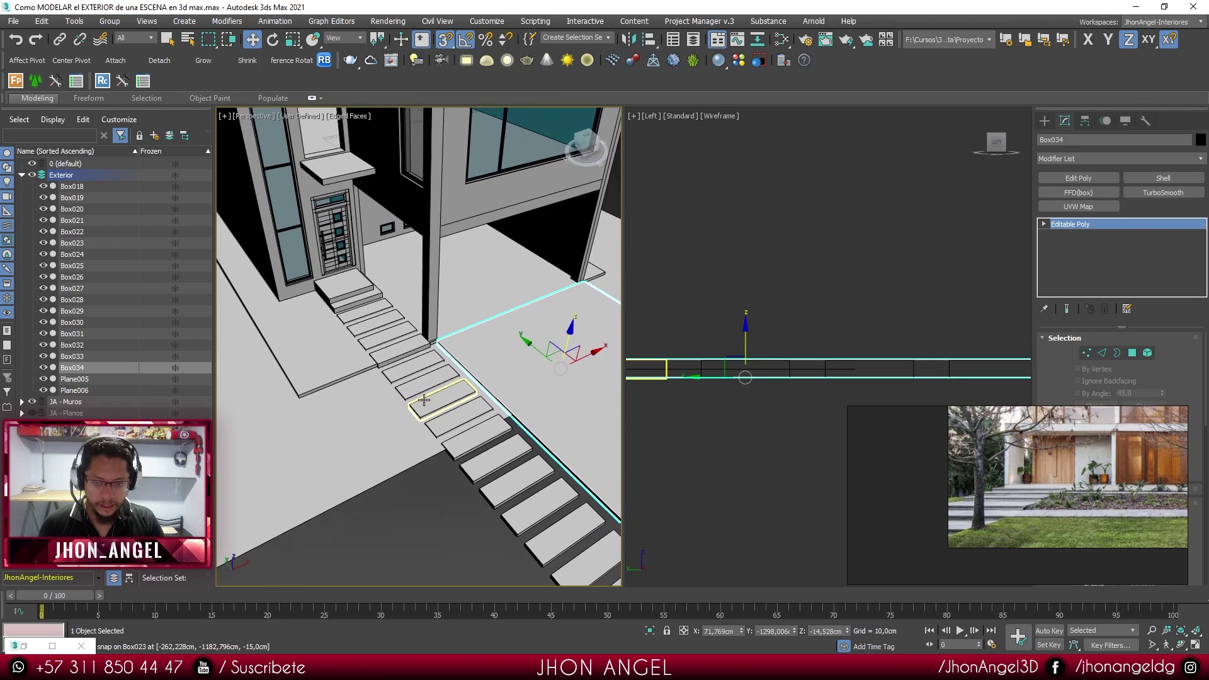
pyautogui.click(432, 400)
pyautogui.keyDown('alt'); pyautogui.moveTo(433, 400); pyautogui.dragTo(481, 393, button='middle'); pyautogui.keyUp('alt')
pyautogui.keyDown('ctrl'); pyautogui.click(458, 408); pyautogui.keyUp('ctrl')
pyautogui.scroll(4, 468, 375)
pyautogui.scroll(-3, 468, 376)
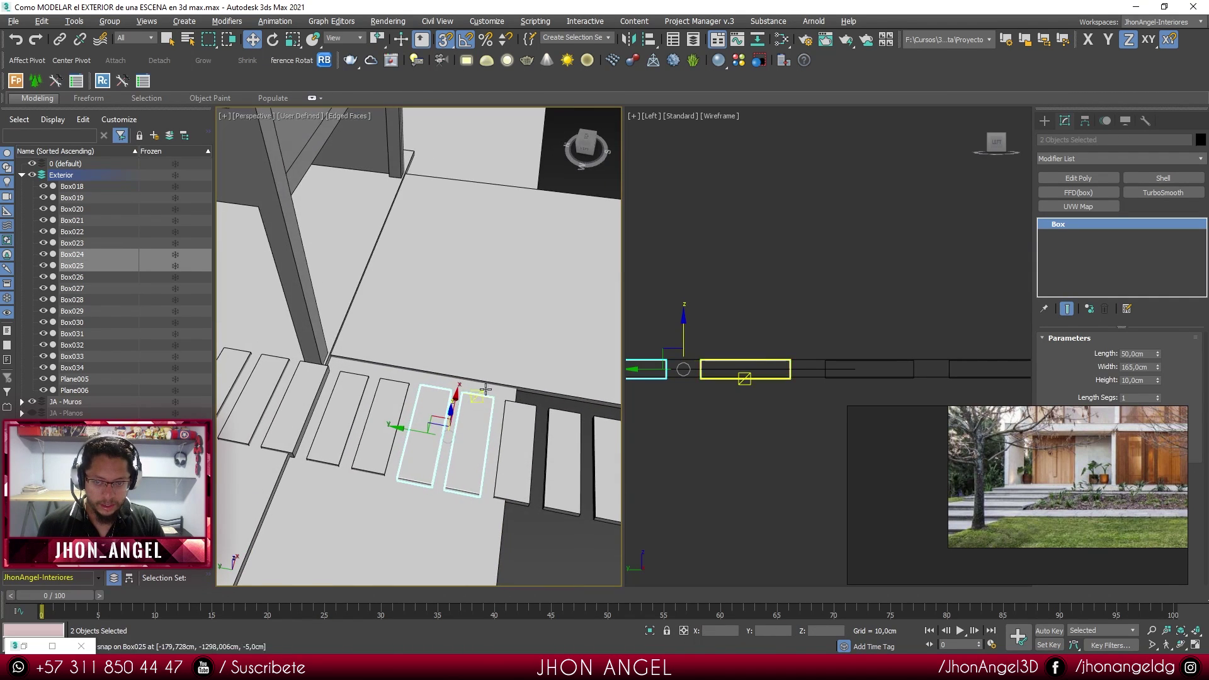
# - Select the driveway slab and convert it to Editable Poly
pyautogui.rightClick(482, 358)
pyautogui.moveTo(554, 488)
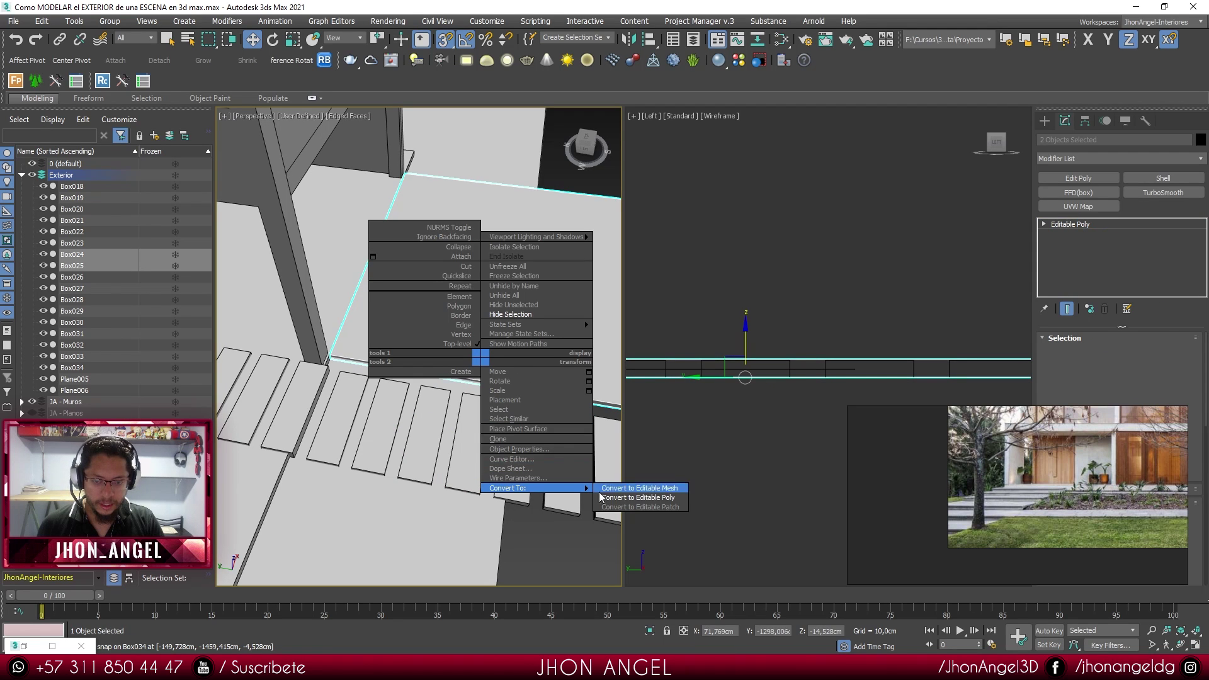
pyautogui.click(618, 498)
pyautogui.scroll(4, 510, 427)
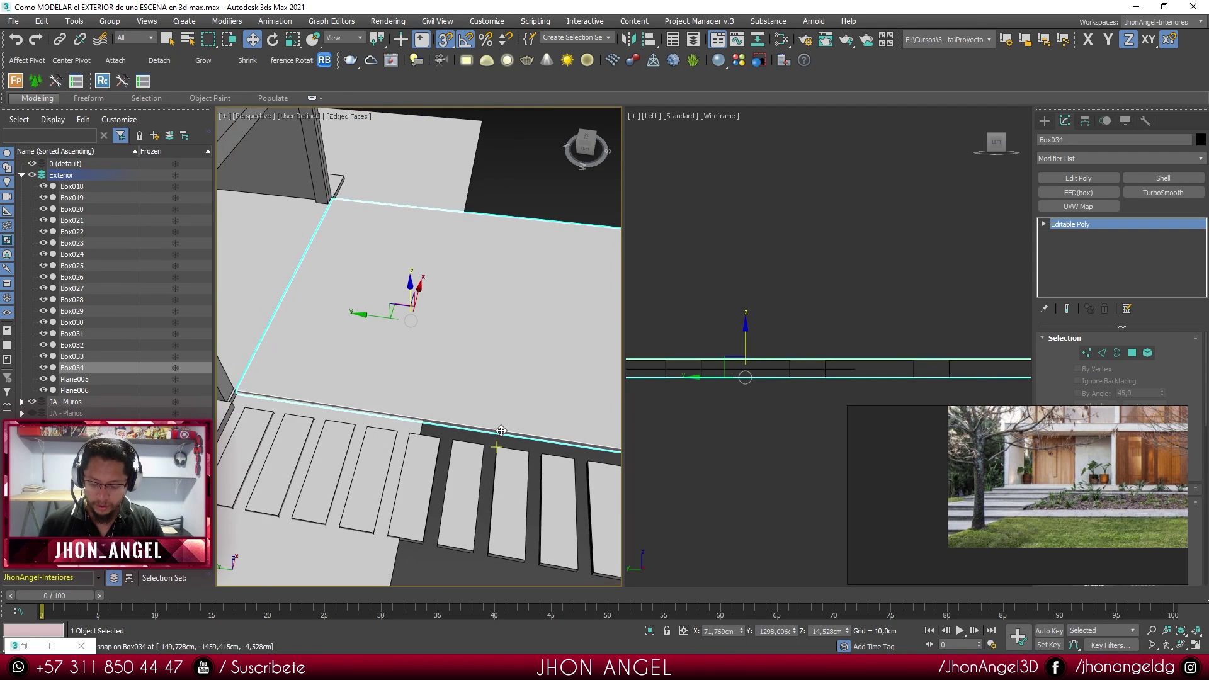
pyautogui.scroll(-3, 511, 427)
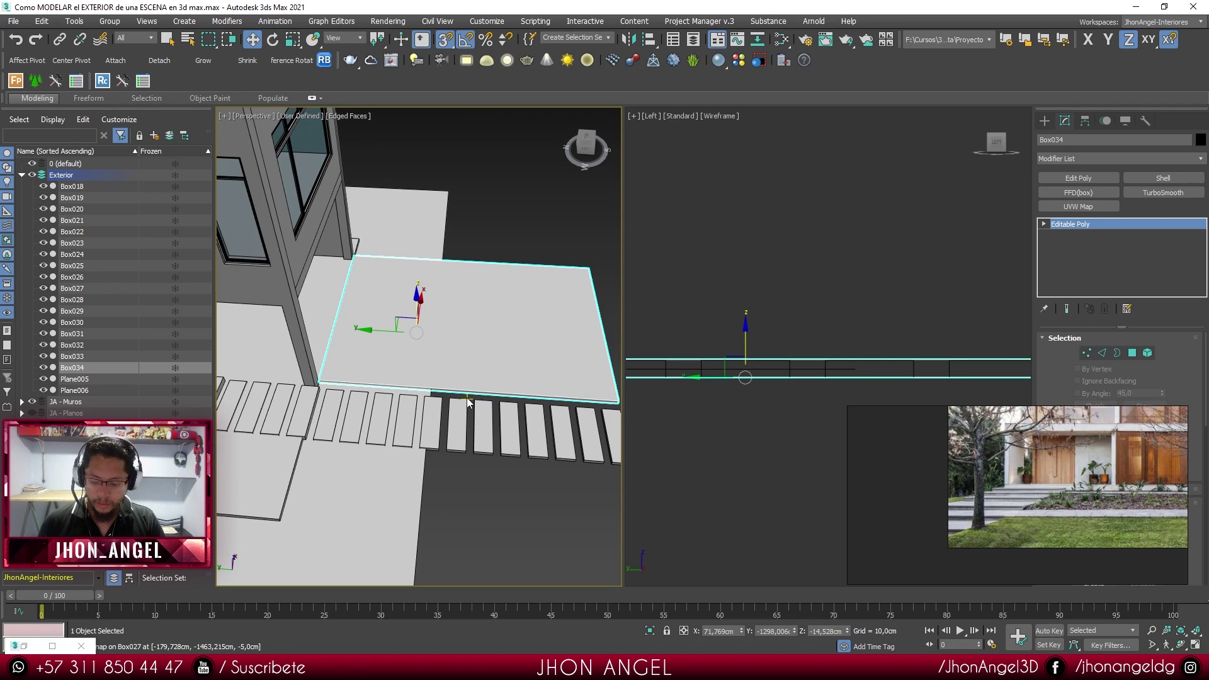
# - Connect the driveway's long edges with a crosswise edge and align it with a walkway slab, at about Y -1202.9 cm
pyautogui.press('2')
pyautogui.moveTo(471, 417); pyautogui.dragTo(469, 434)
pyautogui.rightClick(459, 462)
pyautogui.click(451, 499)
pyautogui.keyDown('alt'); pyautogui.moveTo(450, 417); pyautogui.dragTo(466, 346, button='middle'); pyautogui.keyUp('alt')
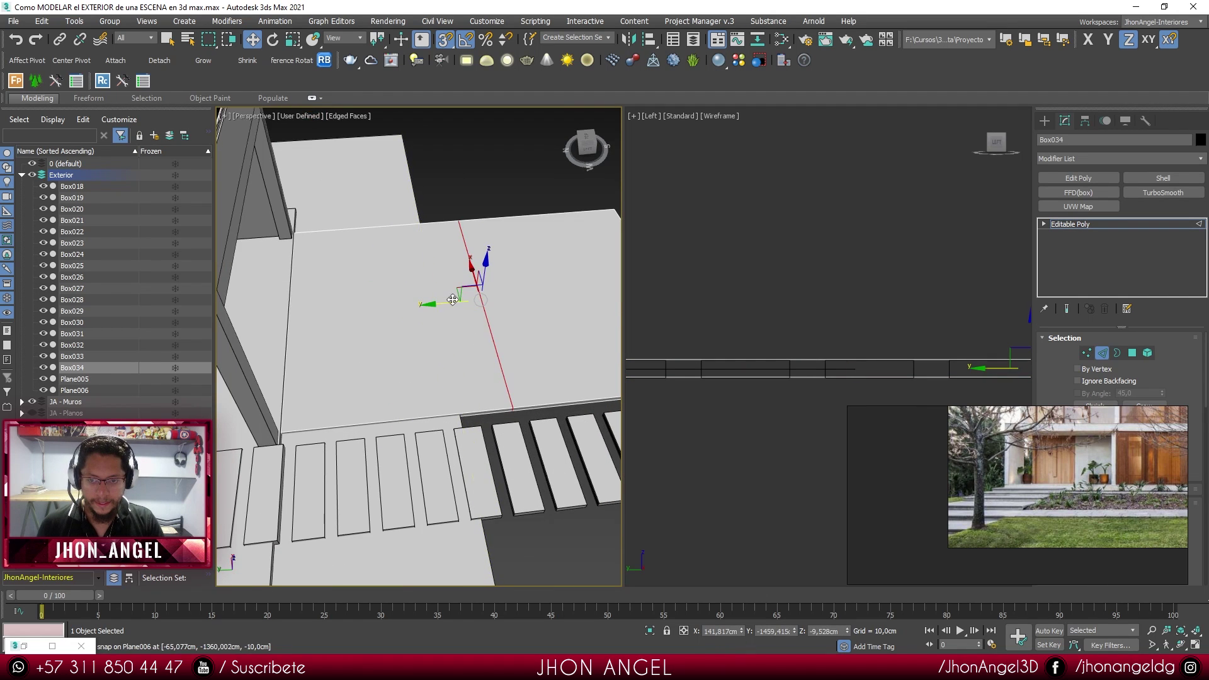
pyautogui.moveTo(372, 372); pyautogui.dragTo(377, 436)
# - Add a second crosswise edge to the driveway and align it with the next walkway slab's street-side edge, at about Y -1323 cm
pyautogui.scroll(-3, 446, 434)
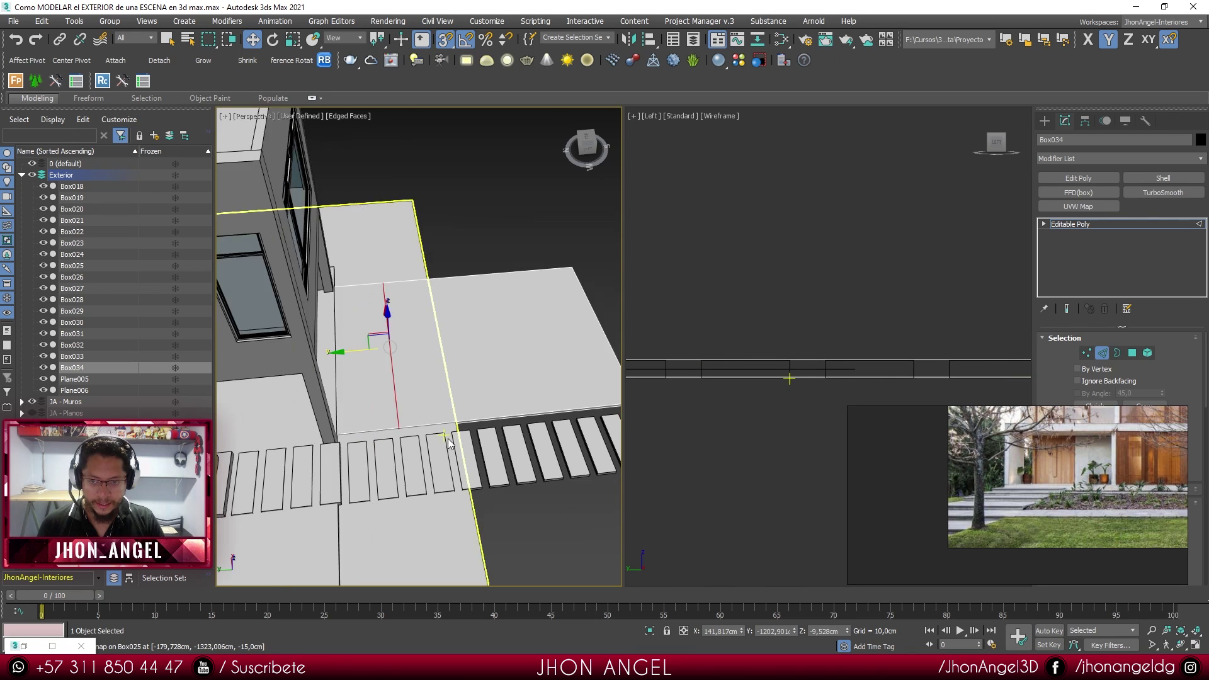
pyautogui.moveTo(473, 432); pyautogui.dragTo(435, 431, button='middle')
pyautogui.rightClick(459, 448)
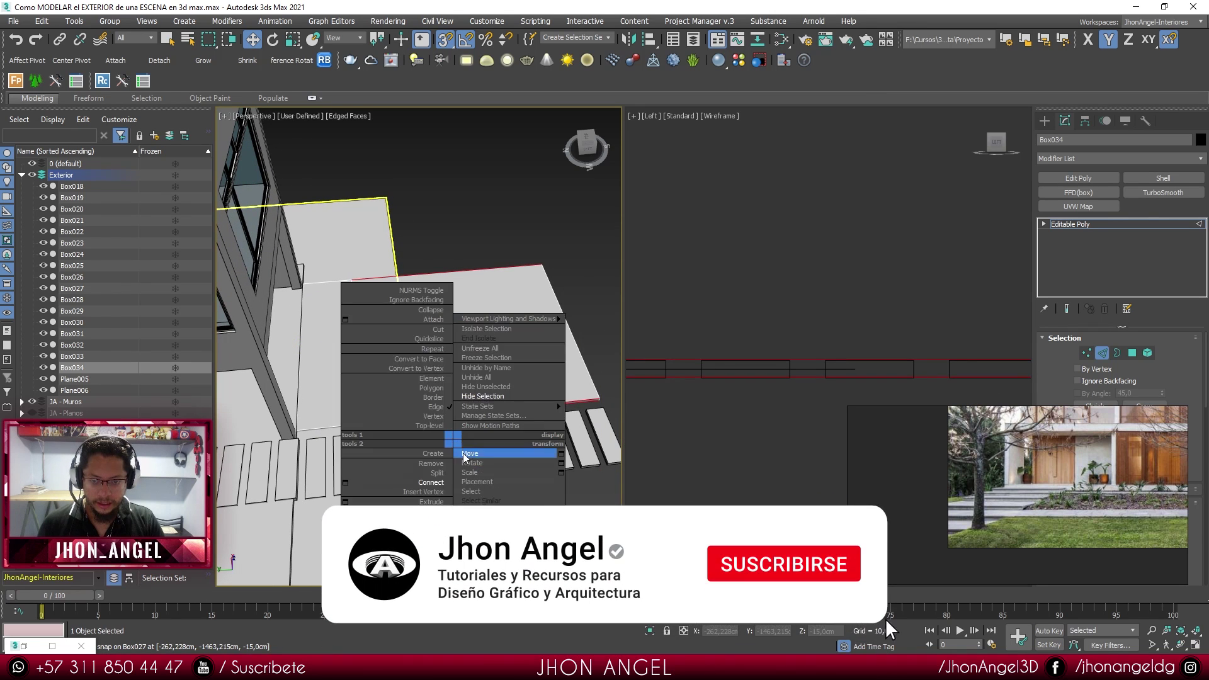
pyautogui.click(556, 402)
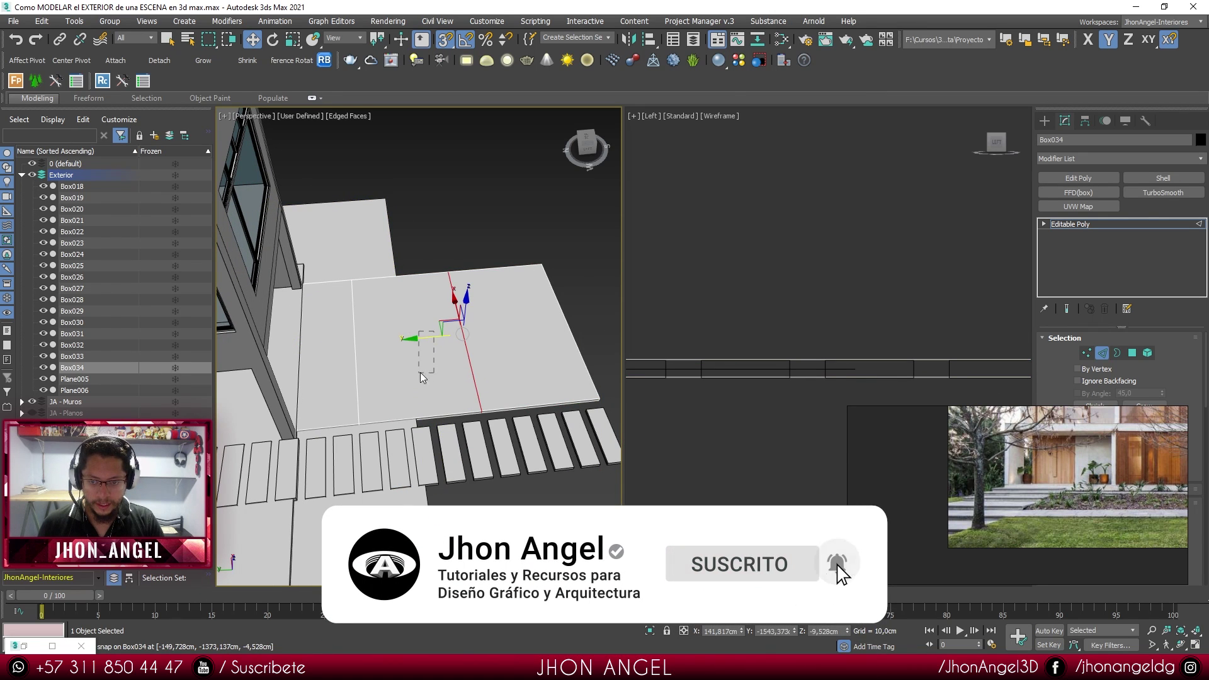
pyautogui.moveTo(507, 451); pyautogui.dragTo(509, 452)
pyautogui.keyDown('alt'); pyautogui.moveTo(515, 455); pyautogui.dragTo(603, 201); pyautogui.keyUp('alt')
pyautogui.keyDown('alt'); pyautogui.moveTo(287, 510); pyautogui.dragTo(286, 513); pyautogui.keyUp('alt')
pyautogui.moveTo(403, 432); pyautogui.dragTo(404, 433)
pyautogui.keyDown('alt'); pyautogui.moveTo(404, 433); pyautogui.dragTo(406, 379, button='middle'); pyautogui.keyUp('alt')
# - Extrude the driveway's walkway-side polygon between the two crosswise edges by 10 cm, using the Group extrusion type
pyautogui.scroll(5, 407, 376)
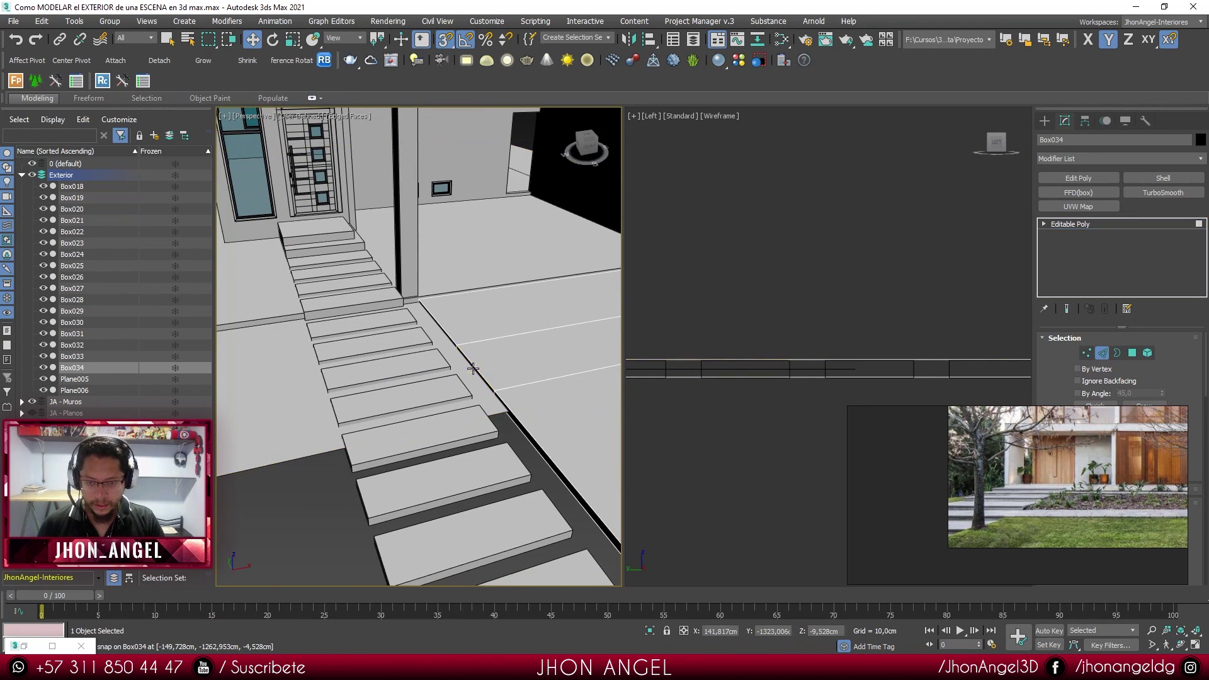
pyautogui.click(474, 368)
pyautogui.scroll(5, 479, 366)
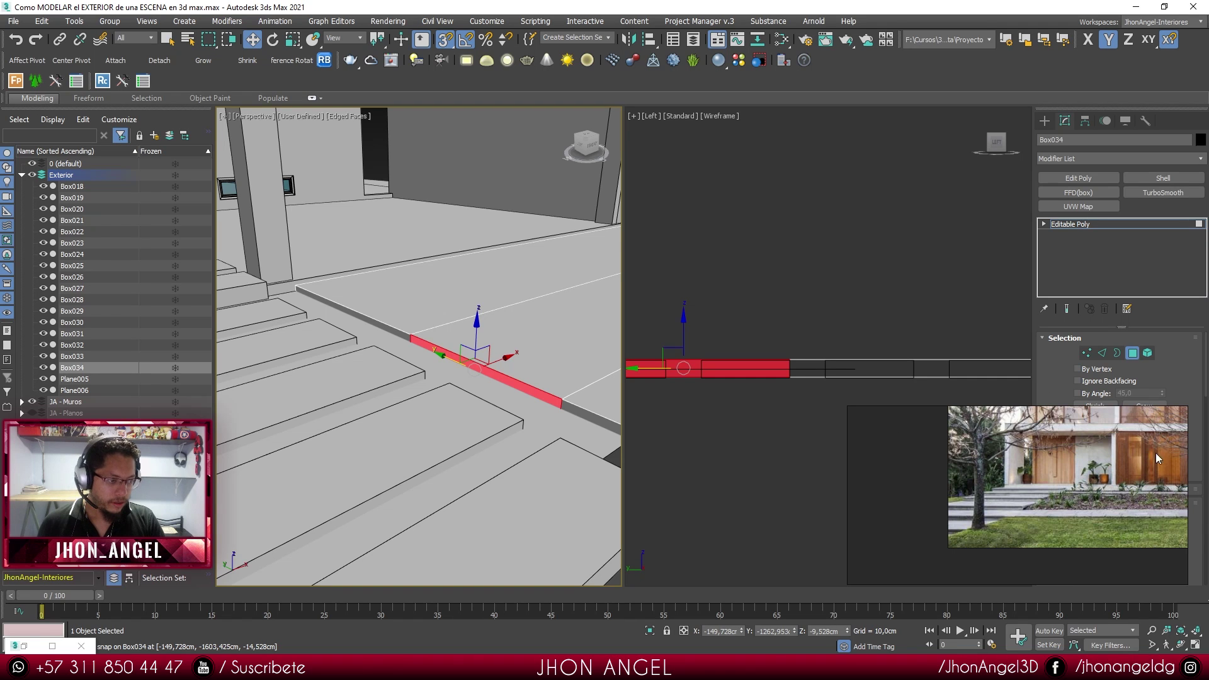
pyautogui.moveTo(1186, 453); pyautogui.dragTo(1026, 454)
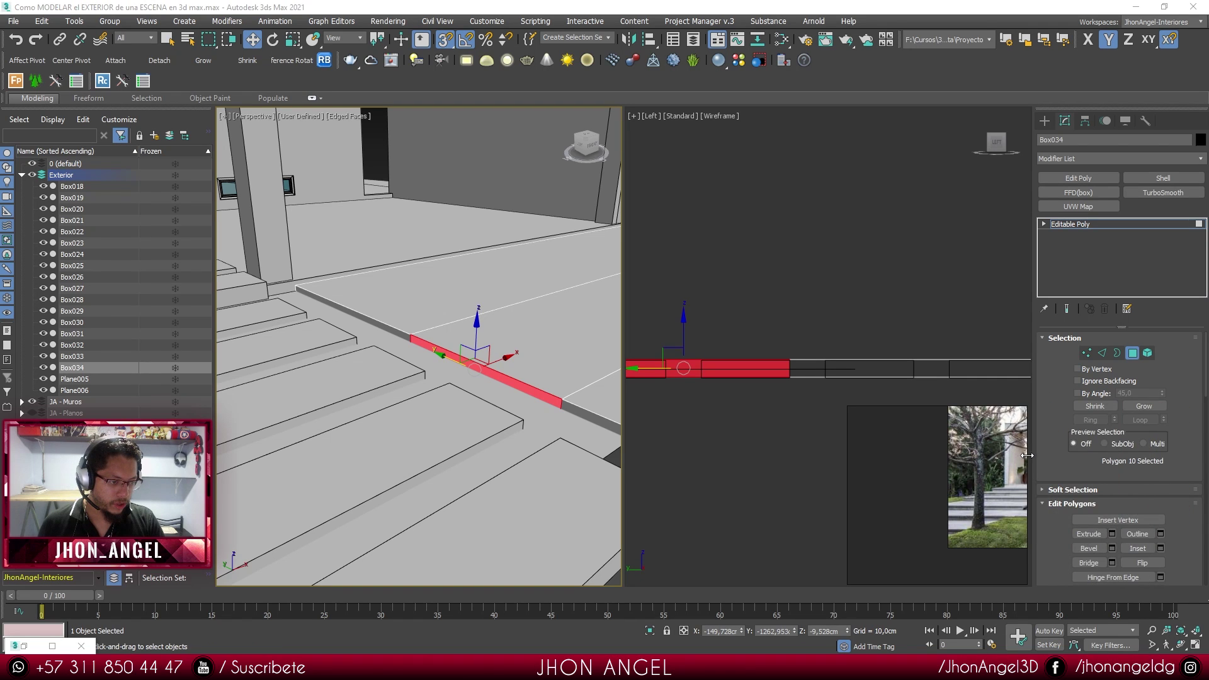
pyautogui.scroll(-1, 1125, 520)
pyautogui.click(1112, 515)
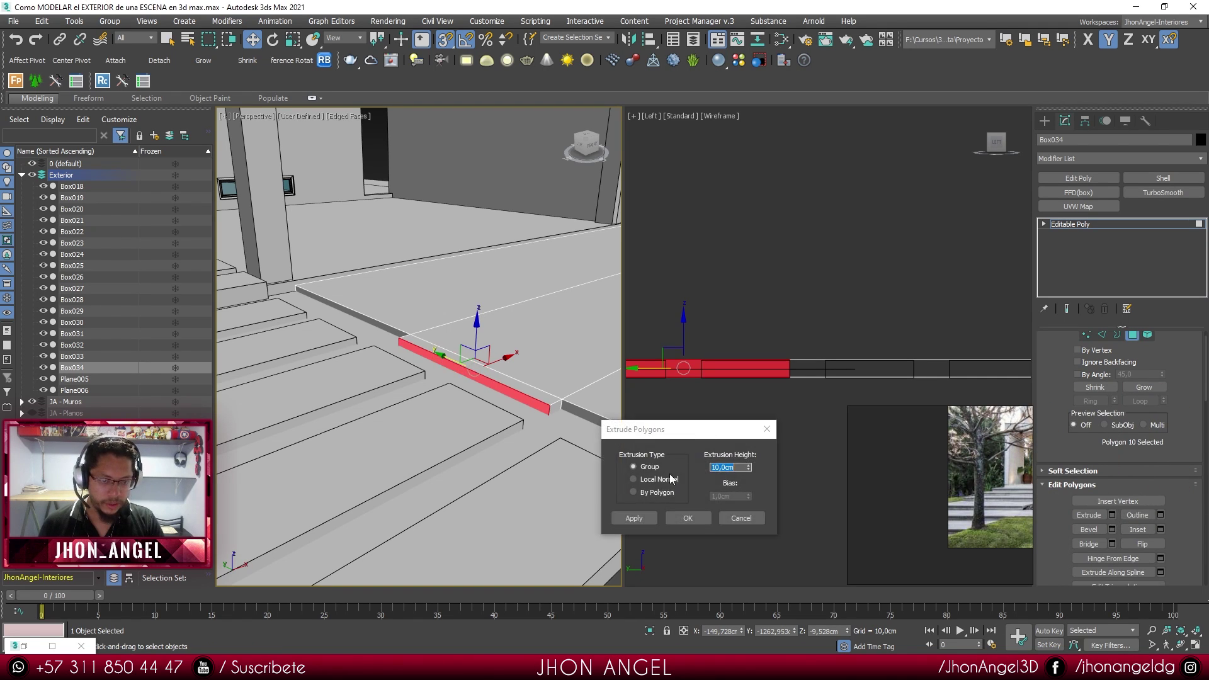
pyautogui.click(687, 518)
# - Stretch the extruded polygon across the walkway along X to the outer corner of the entrance floor, at about X -564.7 cm
pyautogui.scroll(-3, 536, 407)
pyautogui.keyDown('alt'); pyautogui.moveTo(543, 404); pyautogui.dragTo(583, 393, button='middle'); pyautogui.keyUp('alt')
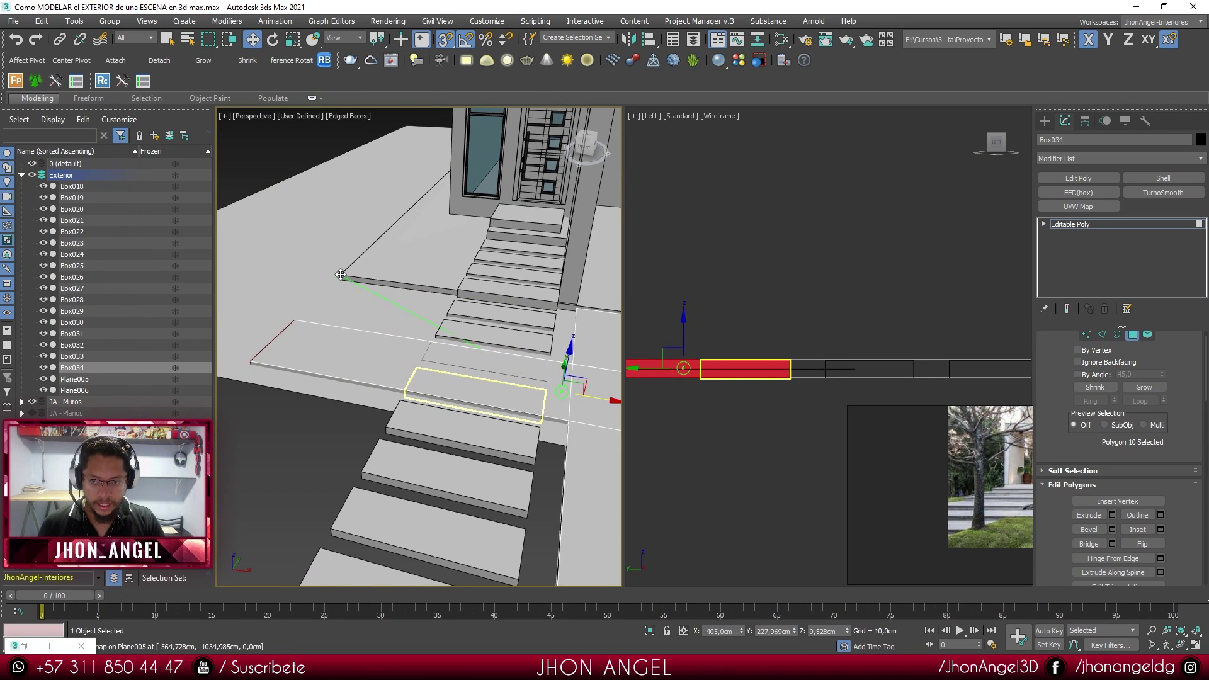
pyautogui.keyDown('alt'); pyautogui.moveTo(349, 290); pyautogui.dragTo(452, 378, button='middle'); pyautogui.keyUp('alt')
# - Connect the extension's long edges with a crosswise edge and move it along X to align with the facade corner beside the entrance
pyautogui.press('2')
pyautogui.moveTo(414, 342); pyautogui.dragTo(423, 520)
pyautogui.rightClick(423, 520)
pyautogui.click(409, 536)
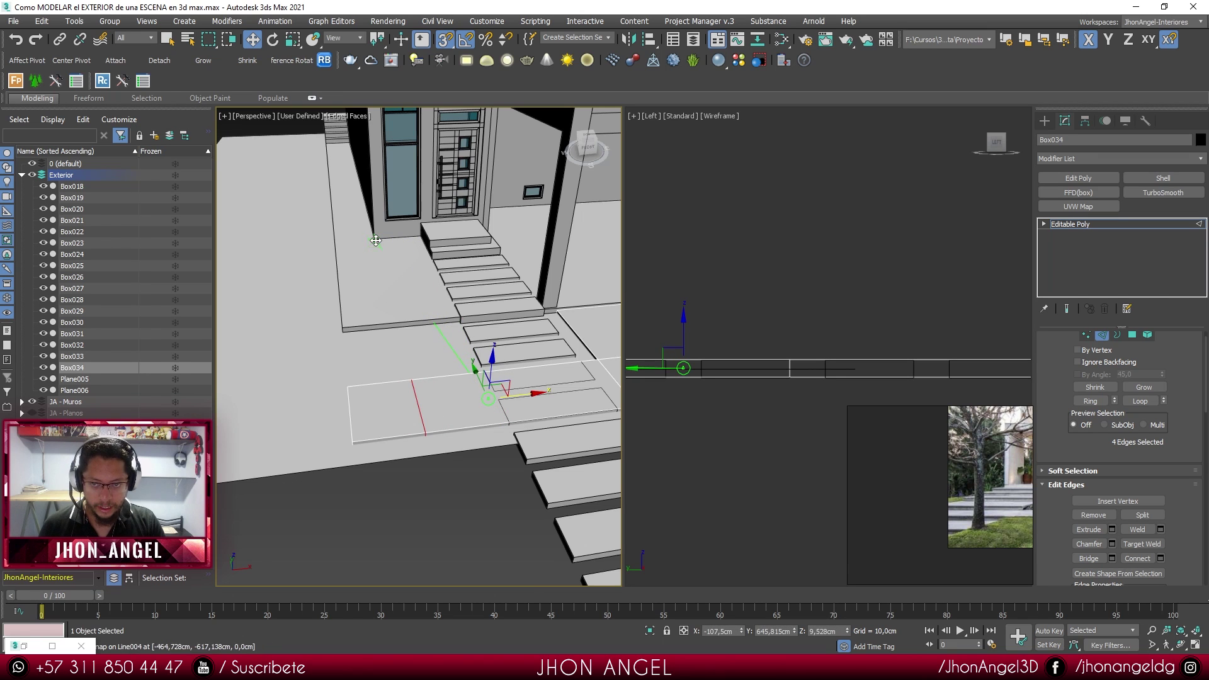
# - Extrude the end polygon of the walkway slab Box034 by 10 cm and stretch it along Y to the entrance platform's corner
pyautogui.scroll(4, 368, 424)
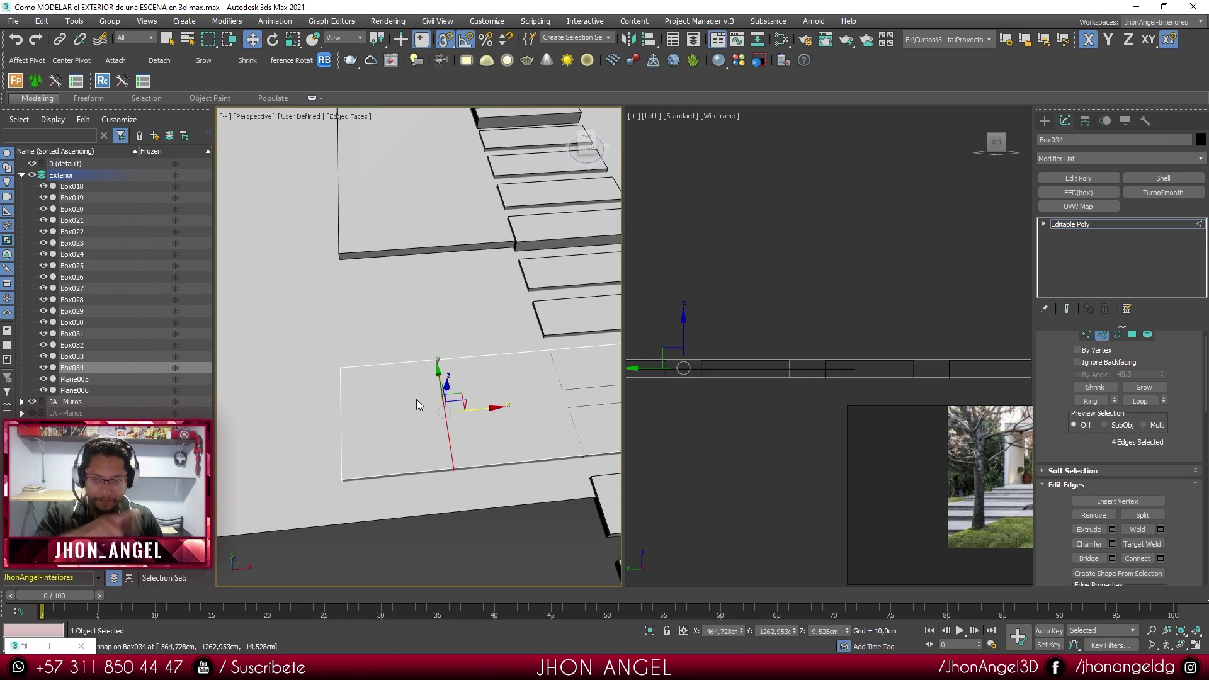
pyautogui.moveTo(416, 402); pyautogui.dragTo(529, 440, button='middle')
pyautogui.press('4')
pyautogui.click(529, 450)
pyautogui.click(491, 434)
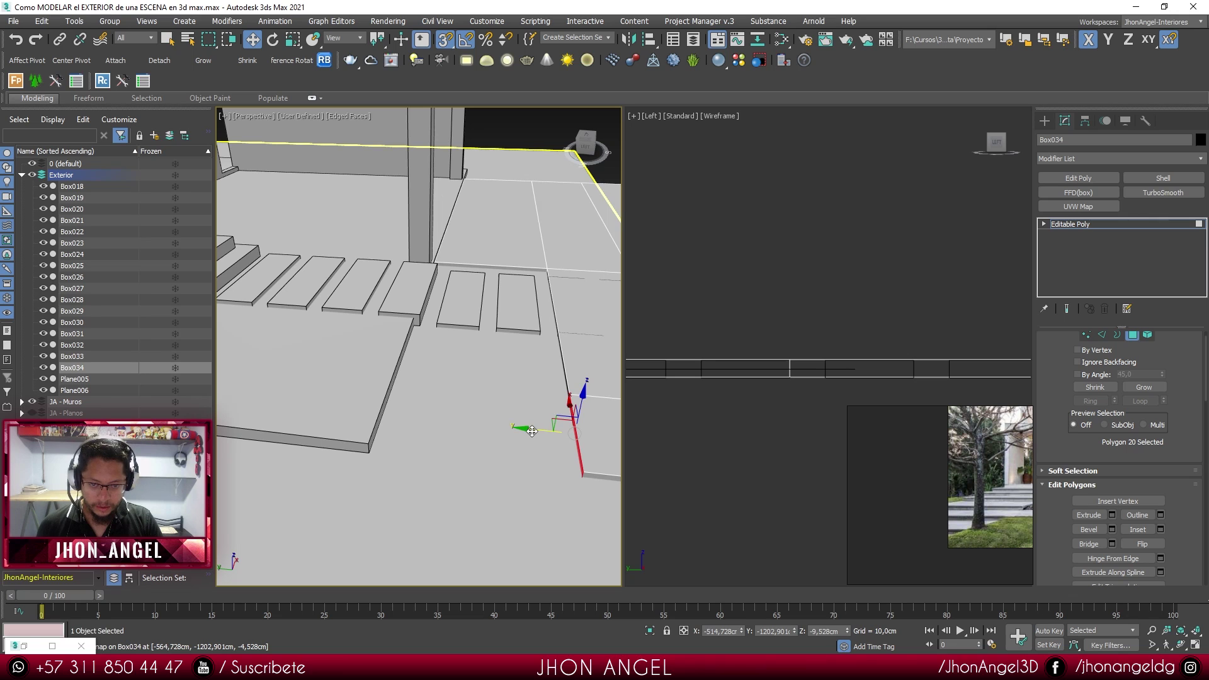
pyautogui.click(1113, 516)
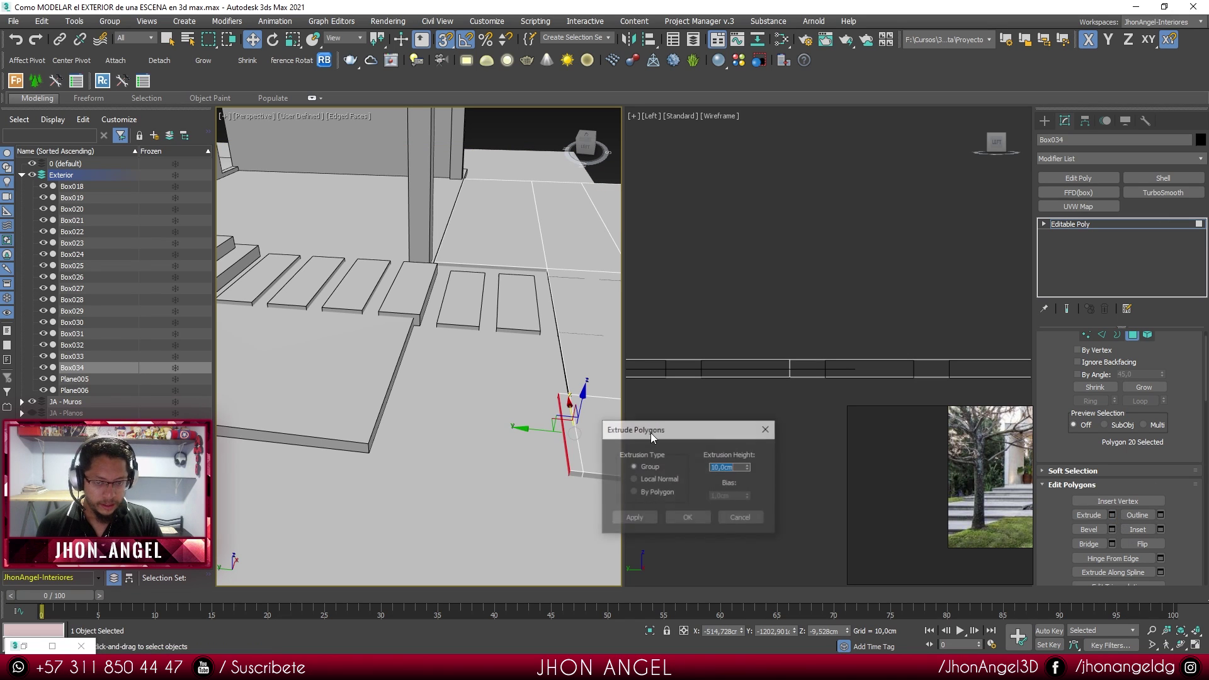
pyautogui.click(688, 518)
pyautogui.moveTo(371, 454); pyautogui.dragTo(371, 453)
# - Move the top edge of the slab's extruded end vertically to snap to the entrance platform's corner
pyautogui.keyDown('alt'); pyautogui.moveTo(413, 427); pyautogui.dragTo(461, 365, button='middle'); pyautogui.keyUp('alt')
pyautogui.scroll(3, 360, 405)
pyautogui.press('2')
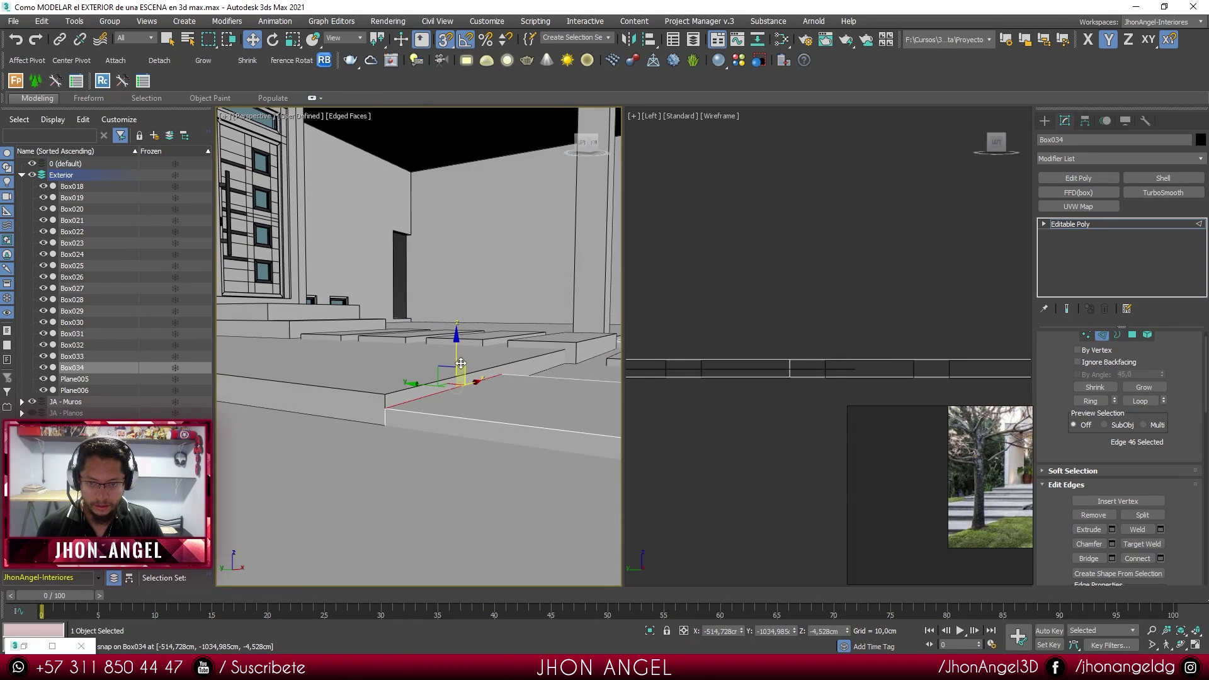
pyautogui.moveTo(456, 350); pyautogui.dragTo(386, 392)
pyautogui.keyDown('alt'); pyautogui.moveTo(454, 401); pyautogui.dragTo(489, 486, button='middle'); pyautogui.keyUp('alt')
pyautogui.press('1')
pyautogui.press('1')
# - Delete the two stepping stones that overlap the crossing slab
pyautogui.press('F3')
pyautogui.press('F3')
pyautogui.press('F3')
pyautogui.scroll(2, 454, 414)
pyautogui.moveTo(440, 427); pyautogui.dragTo(478, 387)
pyautogui.press('Delete')
pyautogui.scroll(-1, 470, 396)
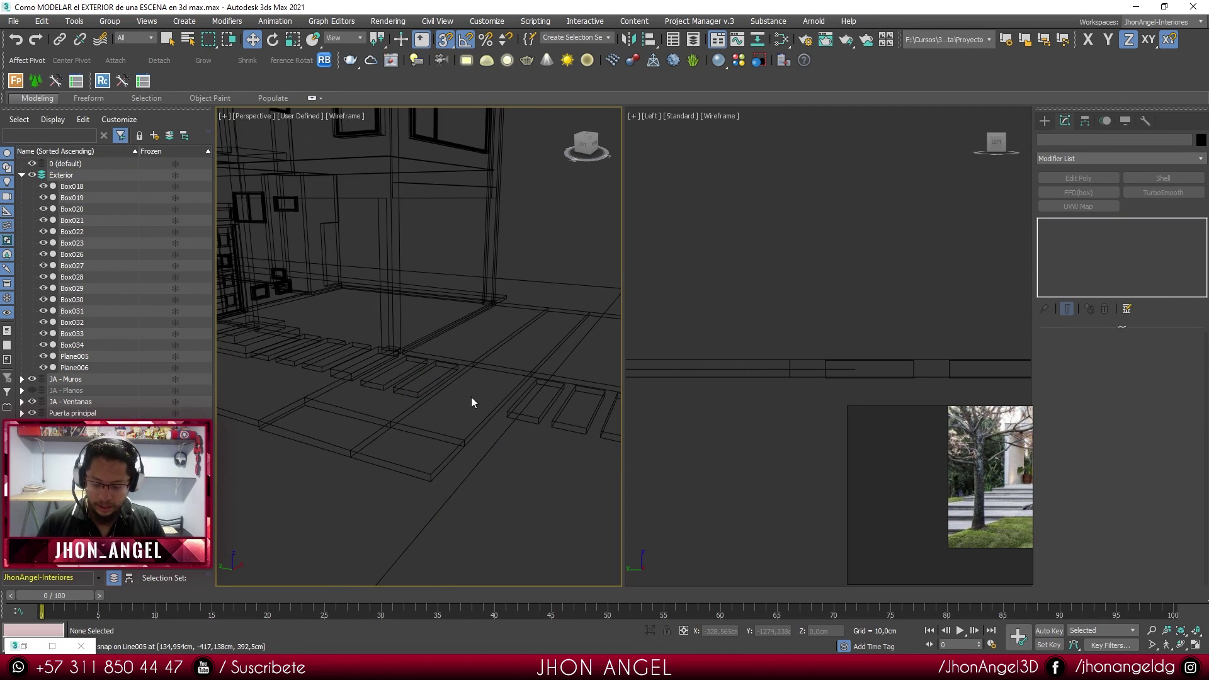
pyautogui.press('F3')
# - Extend the ground plane Plane006 by moving its outer vertices outward around the house and walkway
pyautogui.scroll(-5, 502, 435)
pyautogui.keyDown('alt'); pyautogui.moveTo(505, 461); pyautogui.dragTo(389, 394, button='middle'); pyautogui.keyUp('alt')
pyautogui.scroll(-2, 470, 409)
pyautogui.scroll(5, 348, 342)
pyautogui.keyDown('alt'); pyautogui.moveTo(348, 342); pyautogui.dragTo(418, 356, button='middle'); pyautogui.keyUp('alt')
pyautogui.click(406, 369)
pyautogui.moveTo(285, 200); pyautogui.dragTo(516, 257)
pyautogui.keyDown('alt'); pyautogui.moveTo(527, 282); pyautogui.dragTo(475, 384, button='middle'); pyautogui.keyUp('alt')
pyautogui.press('1')
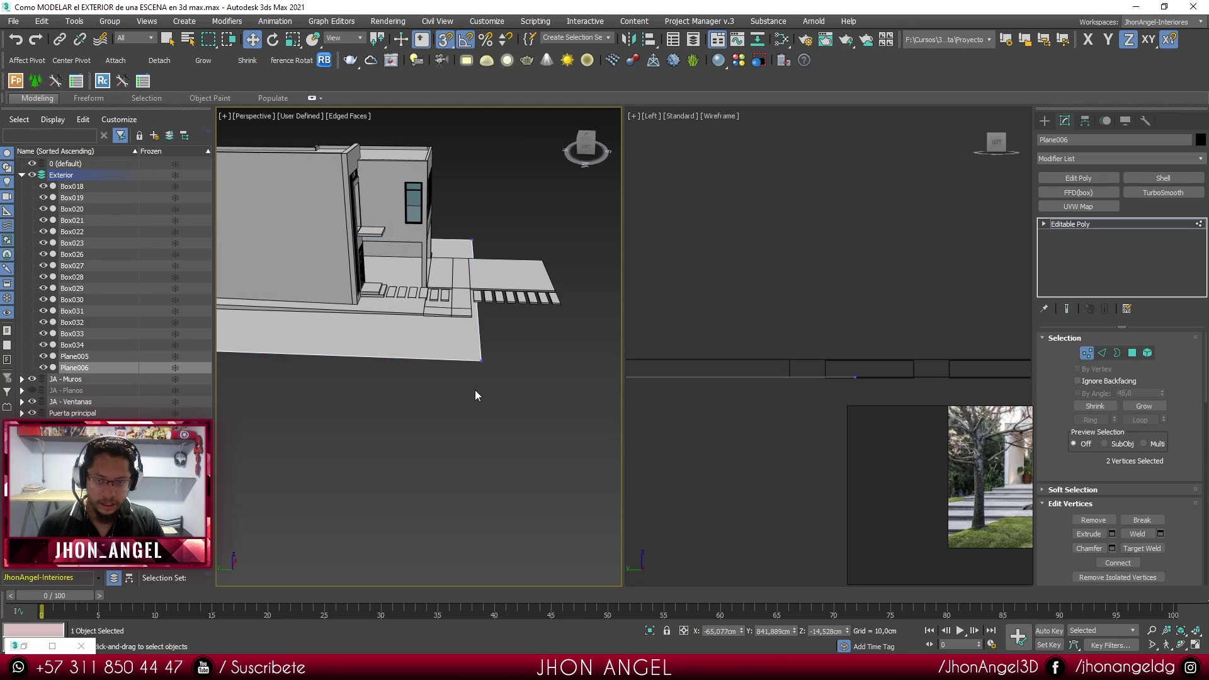
pyautogui.keyDown('alt'); pyautogui.moveTo(559, 205); pyautogui.dragTo(487, 263, button='middle'); pyautogui.keyUp('alt')
pyautogui.moveTo(441, 277); pyautogui.dragTo(564, 298)
pyautogui.keyDown('alt'); pyautogui.moveTo(574, 294); pyautogui.dragTo(552, 321, button='middle'); pyautogui.keyUp('alt')
pyautogui.press('1')
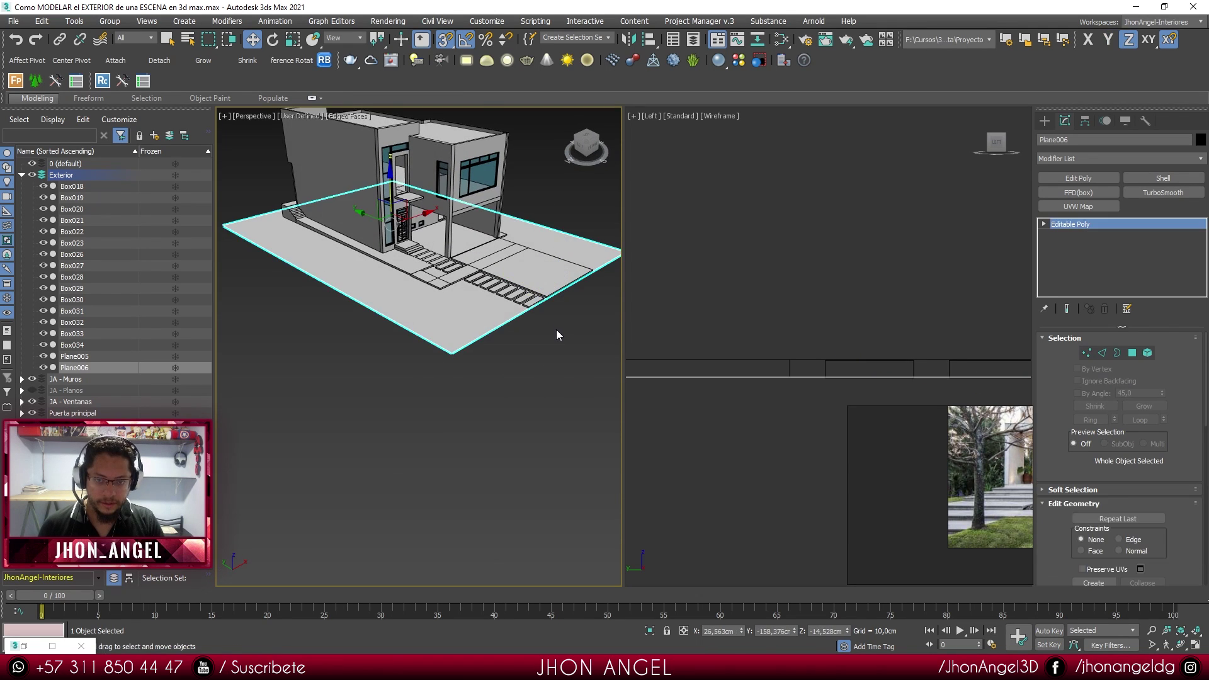
pyautogui.click(558, 332)
# - Inspect the modelled entrance walkway and compare it with the reference photos of steps, grass and paving
pyautogui.scroll(4, 518, 277)
pyautogui.moveTo(518, 277); pyautogui.dragTo(443, 280, button='middle')
pyautogui.scroll(4, 406, 258)
pyautogui.scroll(-4, 404, 268)
pyautogui.scroll(4, 403, 278)
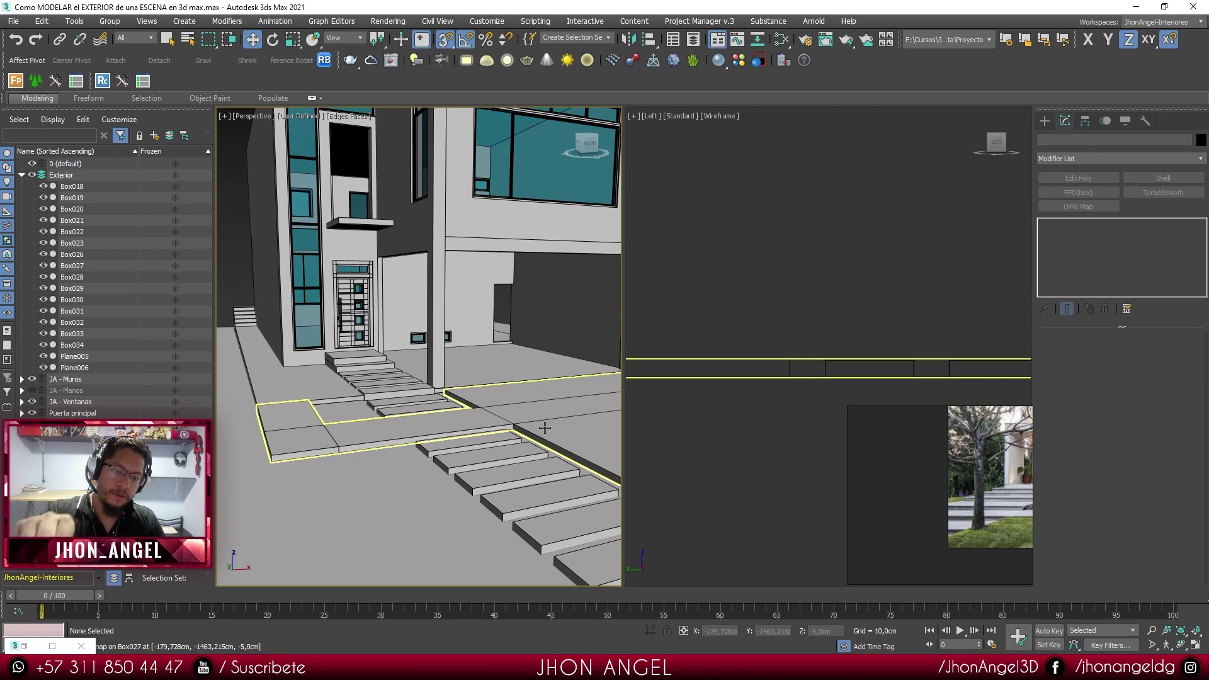
pyautogui.scroll(-3, 954, 486)
pyautogui.moveTo(955, 486); pyautogui.dragTo(900, 518, button='middle')
pyautogui.scroll(5, 950, 515)
pyautogui.scroll(5, 938, 511)
pyautogui.scroll(-7, 938, 512)
pyautogui.scroll(3, 957, 505)
pyautogui.scroll(-5, 958, 506)
pyautogui.scroll(4, 960, 517)
pyautogui.moveTo(974, 527); pyautogui.dragTo(897, 522, button='middle')
pyautogui.scroll(2, 971, 515)
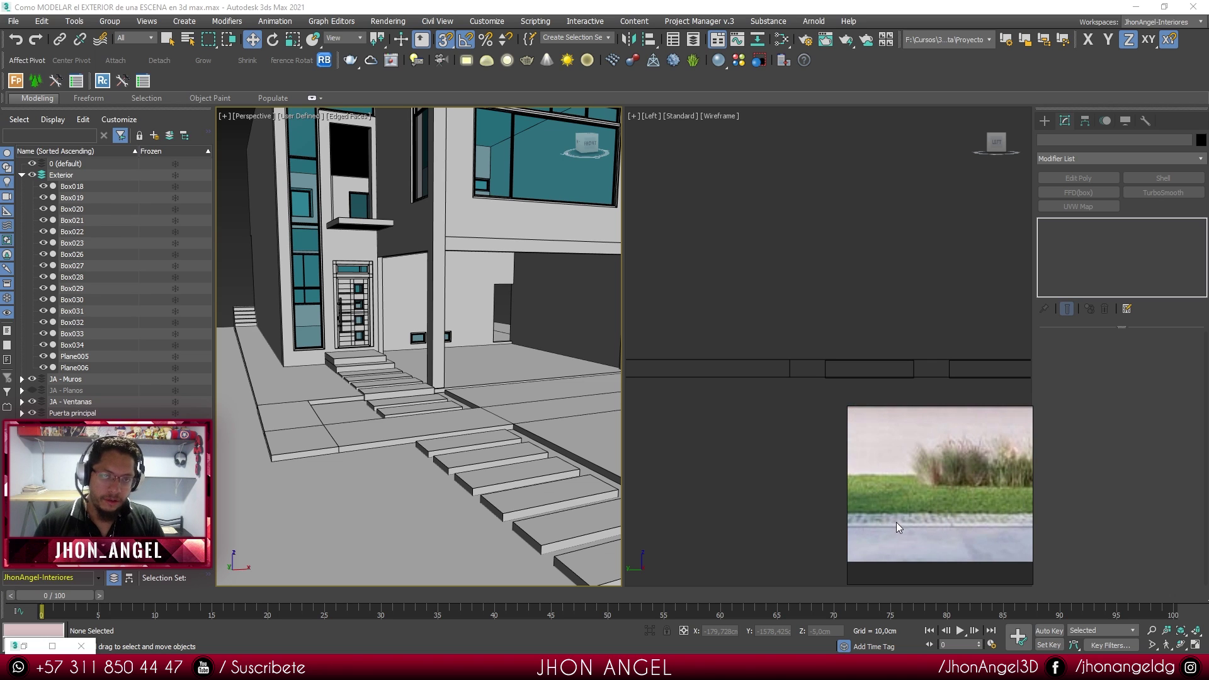
pyautogui.scroll(-4, 968, 517)
pyautogui.moveTo(1006, 518); pyautogui.dragTo(913, 524, button='middle')
pyautogui.scroll(-2, 978, 504)
pyautogui.moveTo(979, 503); pyautogui.dragTo(904, 505, button='middle')
pyautogui.scroll(4, 964, 499)
pyautogui.scroll(3, 969, 519)
pyautogui.scroll(-3, 981, 516)
pyautogui.moveTo(984, 512); pyautogui.dragTo(1005, 500, button='middle')
pyautogui.scroll(5, 976, 514)
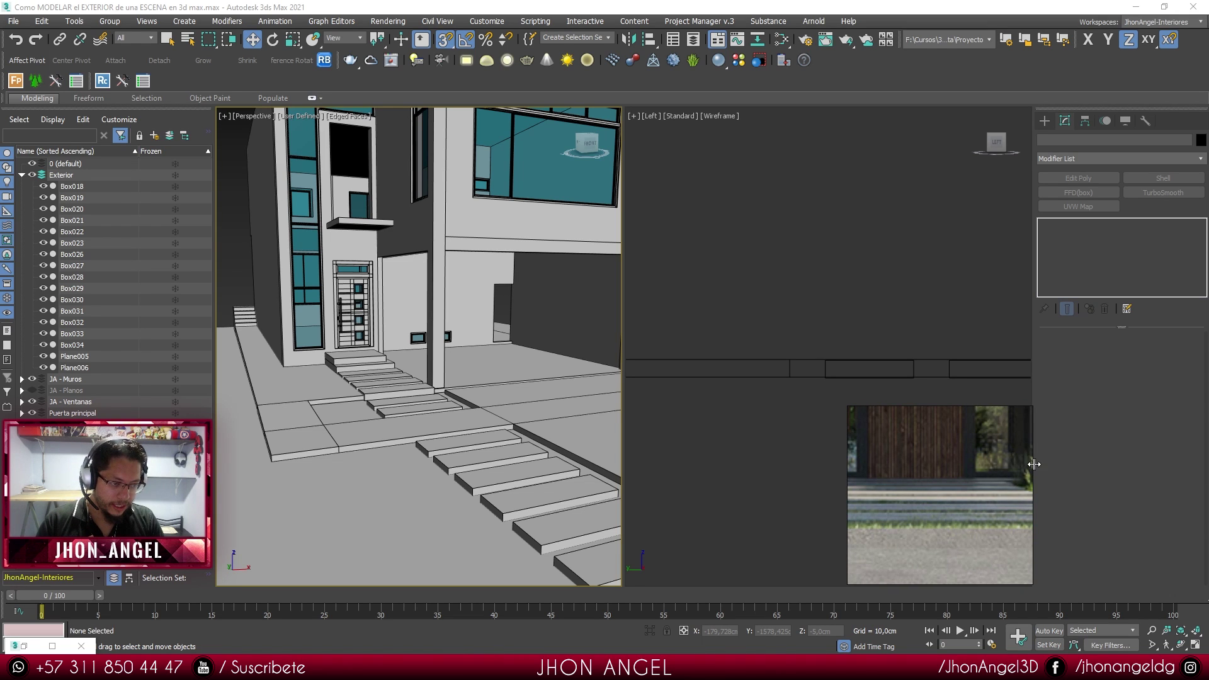
# - Widen the reference image window and examine how the front steps meet the grass and road
pyautogui.moveTo(1053, 463); pyautogui.dragTo(1168, 463)
pyautogui.moveTo(972, 492); pyautogui.dragTo(1087, 489, button='middle')
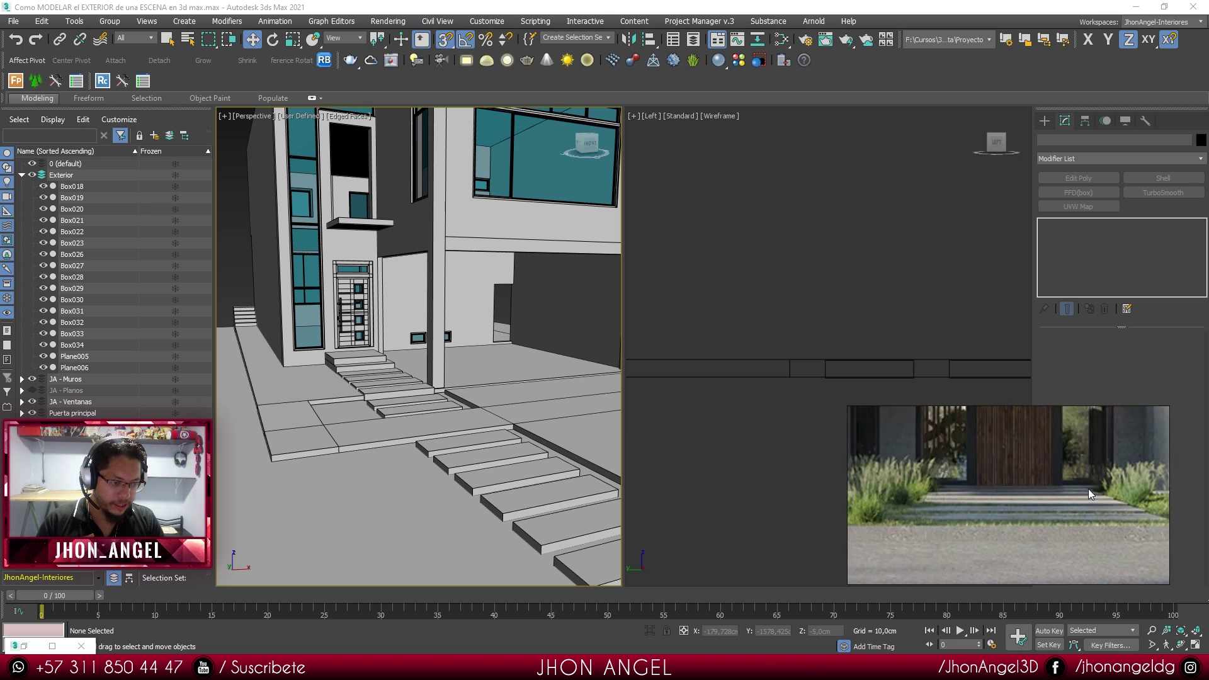
pyautogui.scroll(3, 920, 514)
pyautogui.scroll(-1, 932, 512)
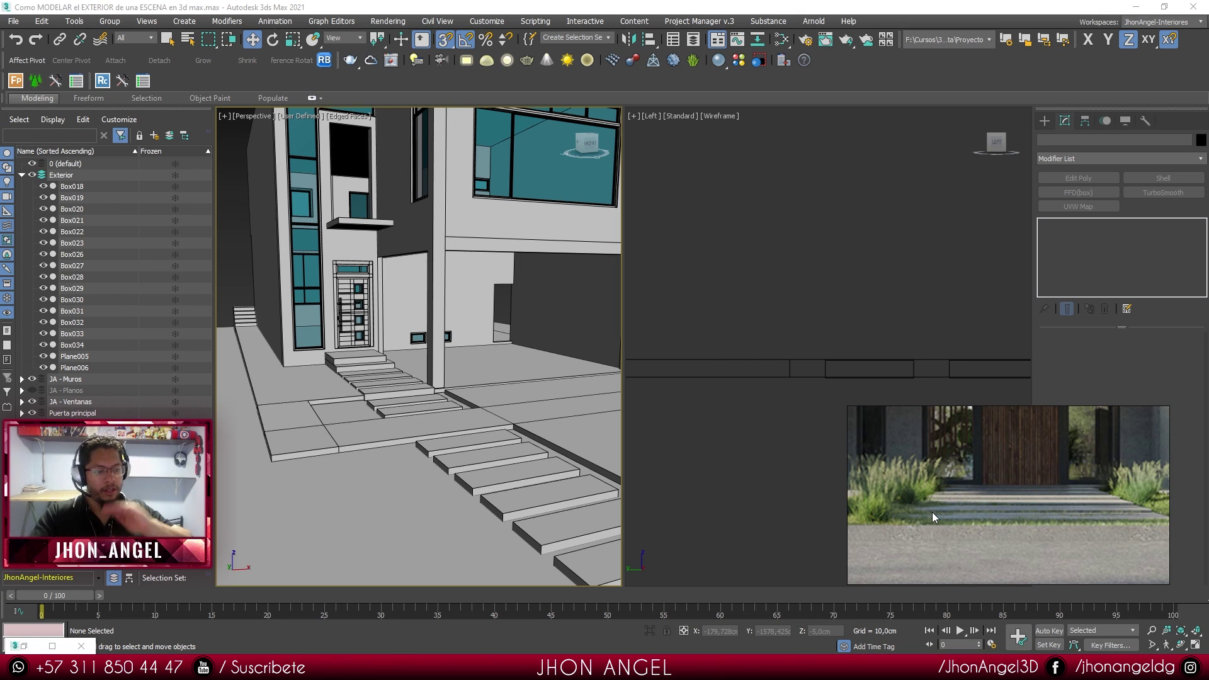
pyautogui.scroll(1, 962, 509)
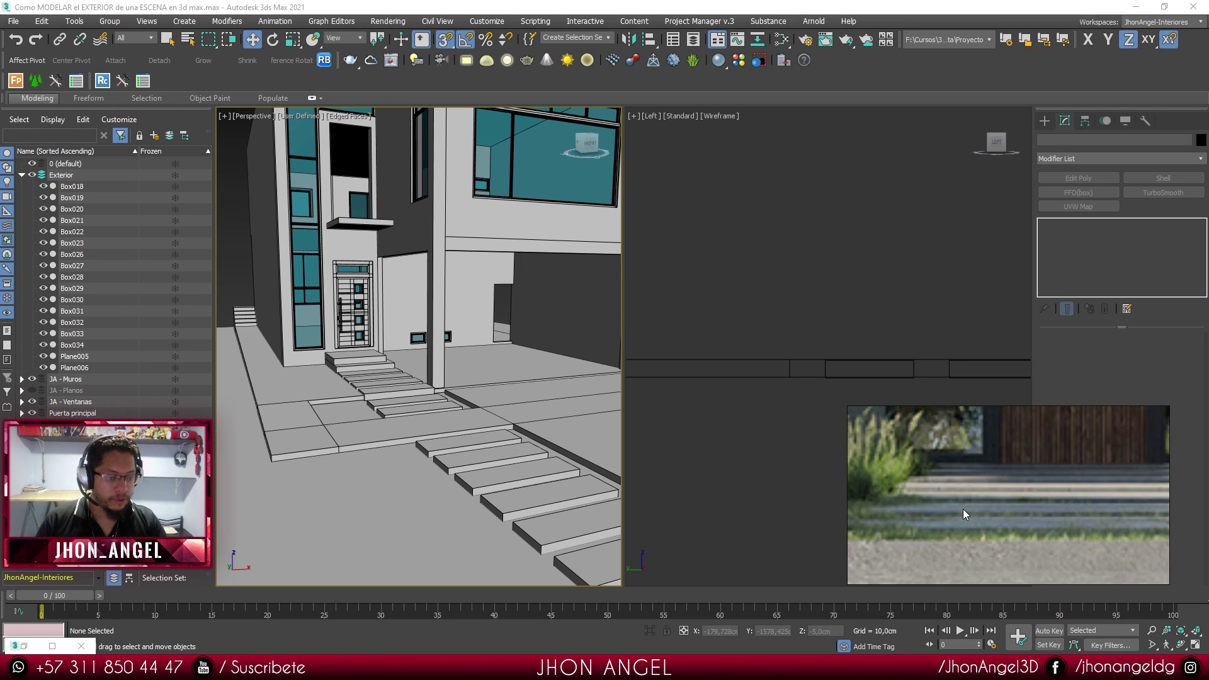
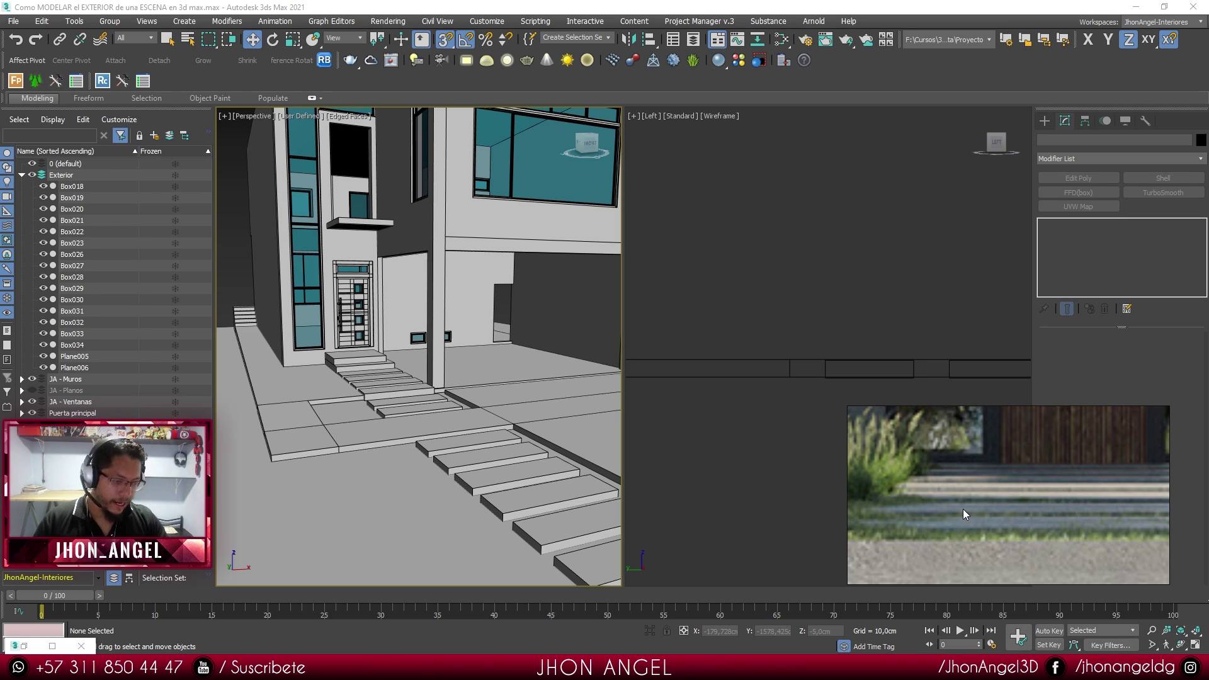
pyautogui.scroll(-1, 963, 509)
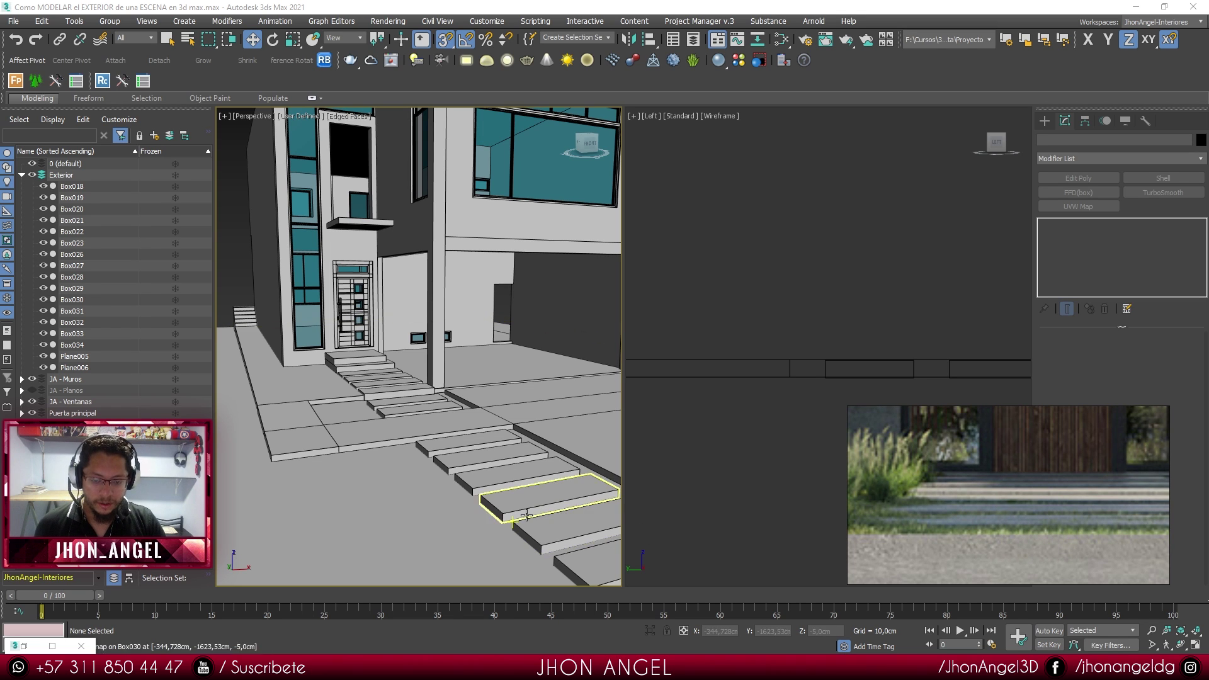
# - Lower the bottom polygon of the entrance platform Plane005 to snap level with the base of the adjacent slab
pyautogui.keyDown('alt'); pyautogui.moveTo(519, 518); pyautogui.dragTo(587, 506, button='middle'); pyautogui.keyUp('alt')
pyautogui.keyDown('alt'); pyautogui.moveTo(451, 512); pyautogui.dragTo(477, 486, button='middle'); pyautogui.keyUp('alt')
pyautogui.scroll(-4, 460, 464)
pyautogui.scroll(3, 374, 405)
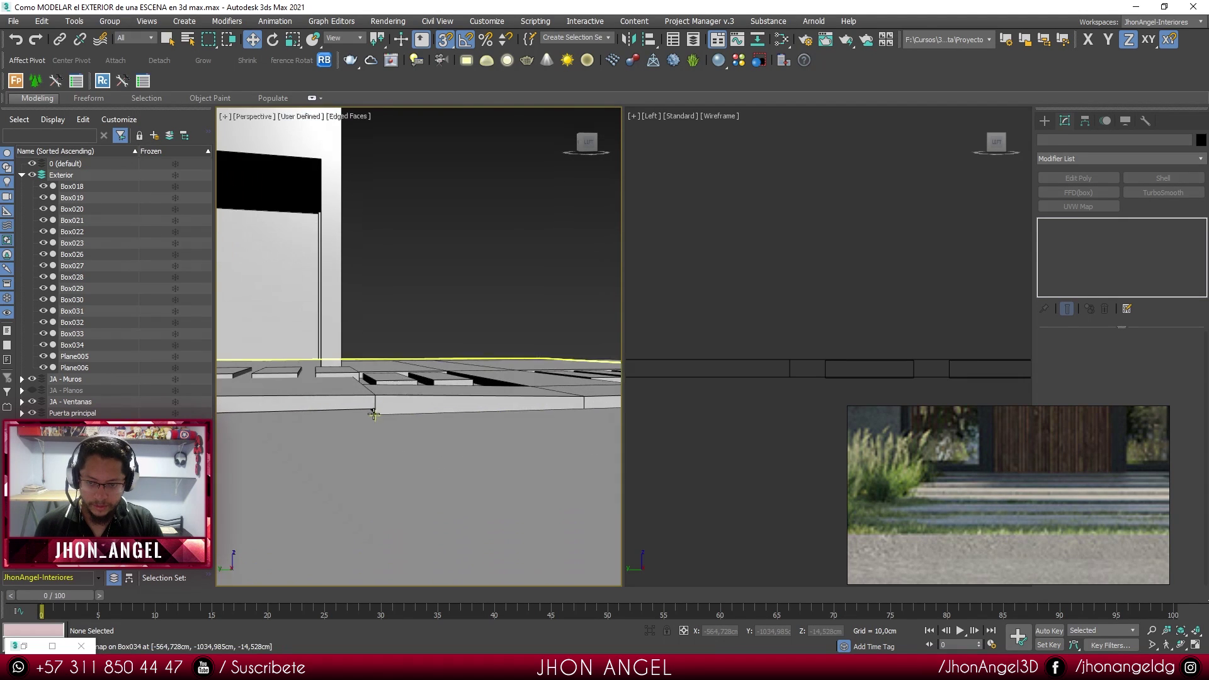
pyautogui.click(364, 403)
pyautogui.scroll(-2, 381, 412)
pyautogui.keyDown('alt'); pyautogui.moveTo(396, 394); pyautogui.dragTo(454, 442, button='middle'); pyautogui.keyUp('alt')
pyautogui.press('4')
pyautogui.scroll(-4, 488, 403)
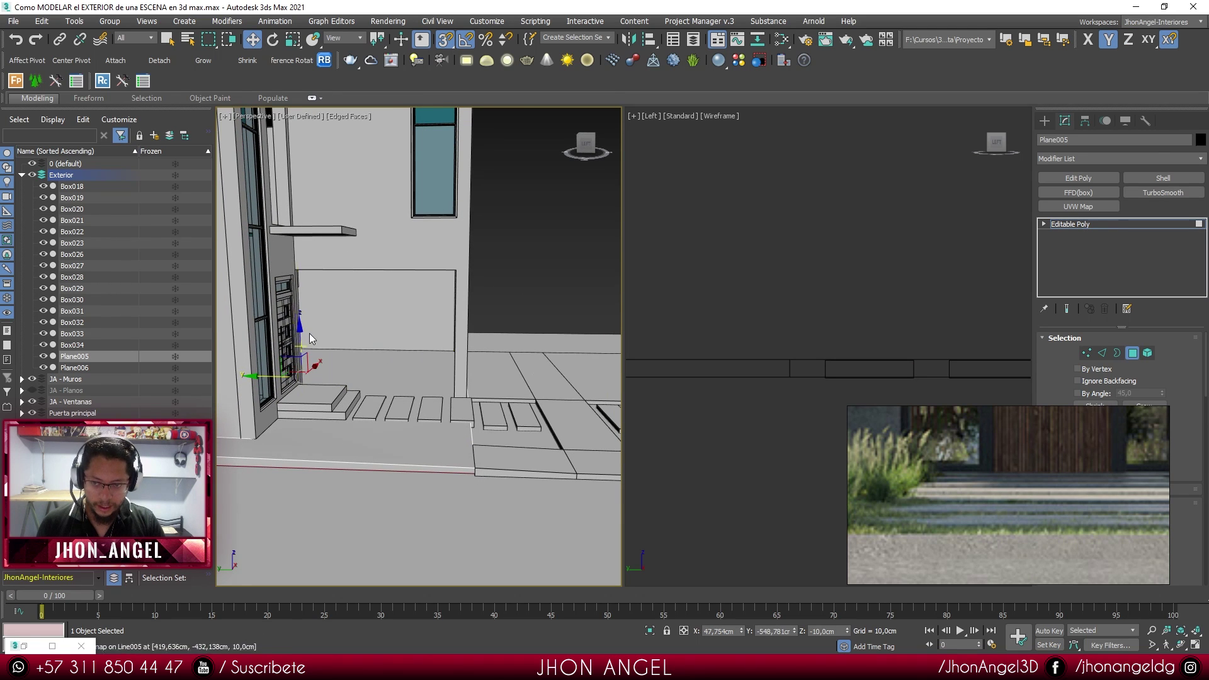
pyautogui.moveTo(301, 334); pyautogui.dragTo(475, 510)
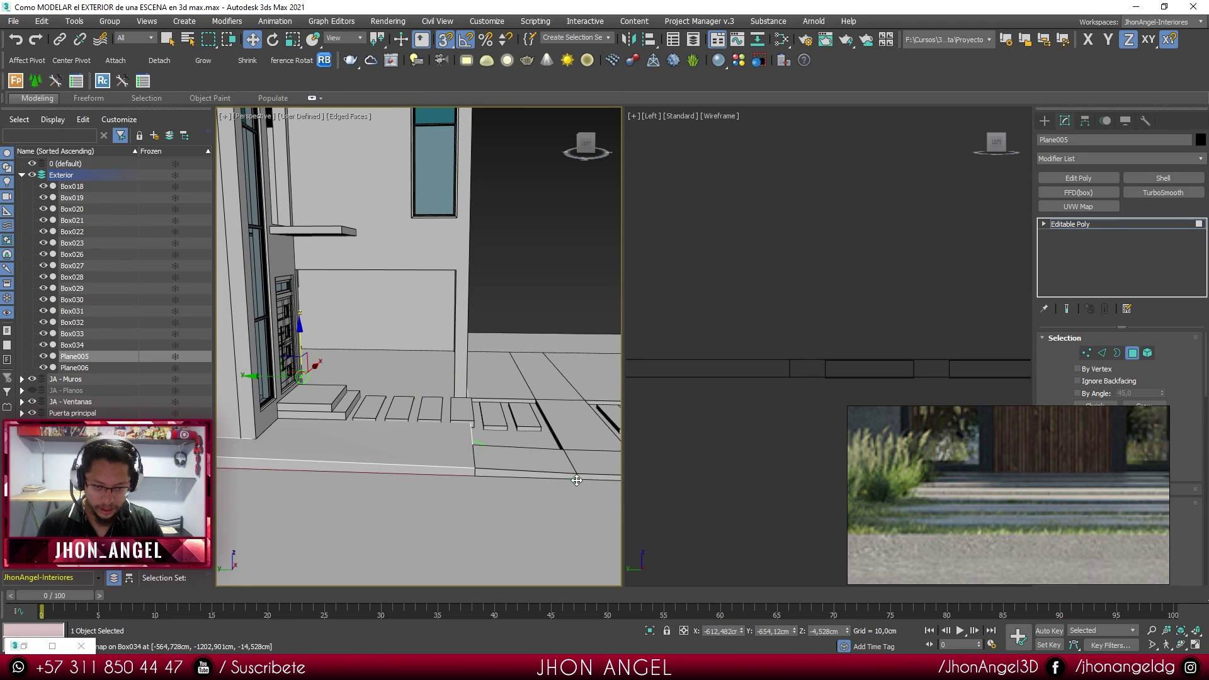
pyautogui.keyDown('alt'); pyautogui.moveTo(515, 480); pyautogui.dragTo(489, 463, button='middle'); pyautogui.keyUp('alt')
pyautogui.scroll(4, 303, 363)
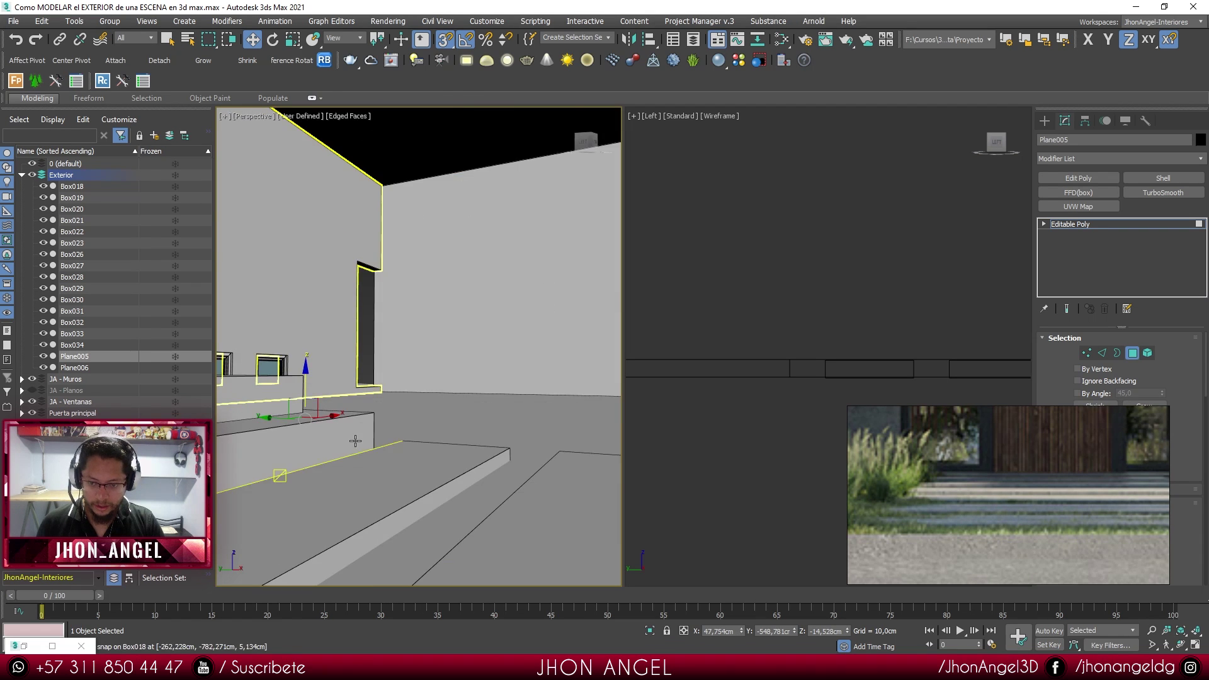
pyautogui.scroll(-3, 359, 432)
pyautogui.press('4')
pyautogui.scroll(-5, 361, 432)
pyautogui.scroll(1, 497, 424)
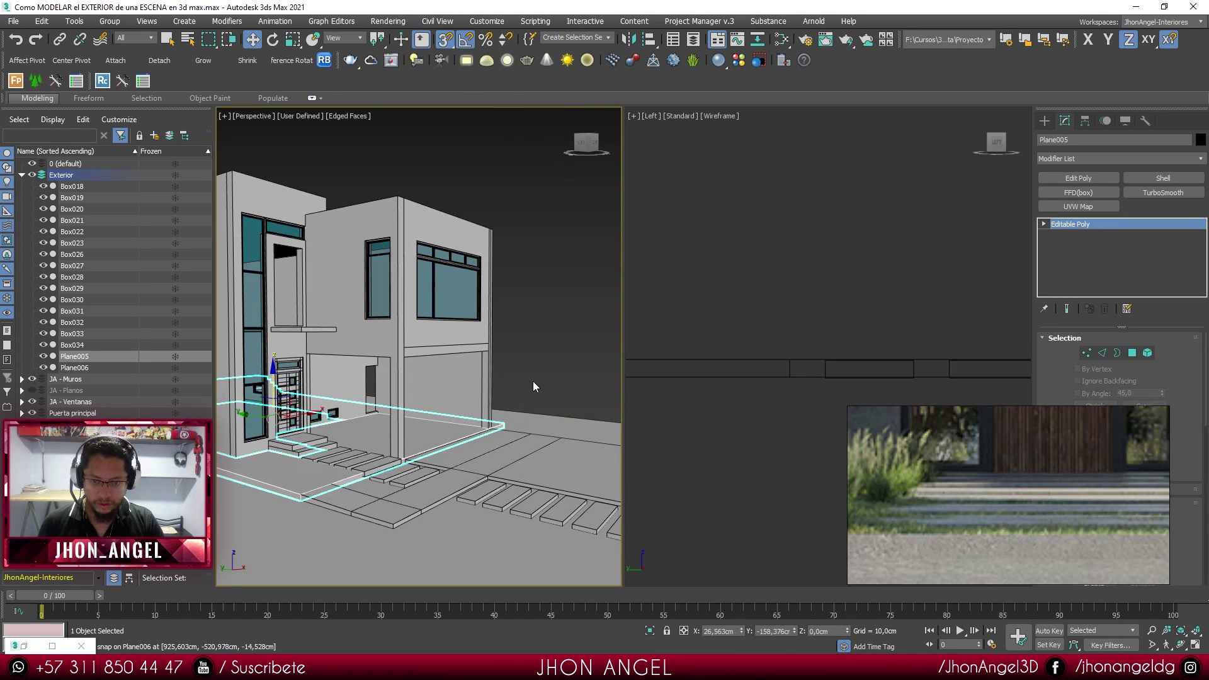
pyautogui.click(533, 381)
# - Review the house exterior and compare its entrance with the reference photo of stone steps beside a tree
pyautogui.scroll(-1, 482, 439)
pyautogui.keyDown('alt'); pyautogui.moveTo(482, 439); pyautogui.dragTo(422, 421, button='middle'); pyautogui.keyUp('alt')
pyautogui.scroll(-2, 470, 410)
pyautogui.scroll(3, 361, 432)
pyautogui.scroll(3, 422, 421)
pyautogui.moveTo(863, 476); pyautogui.dragTo(894, 470, button='right')
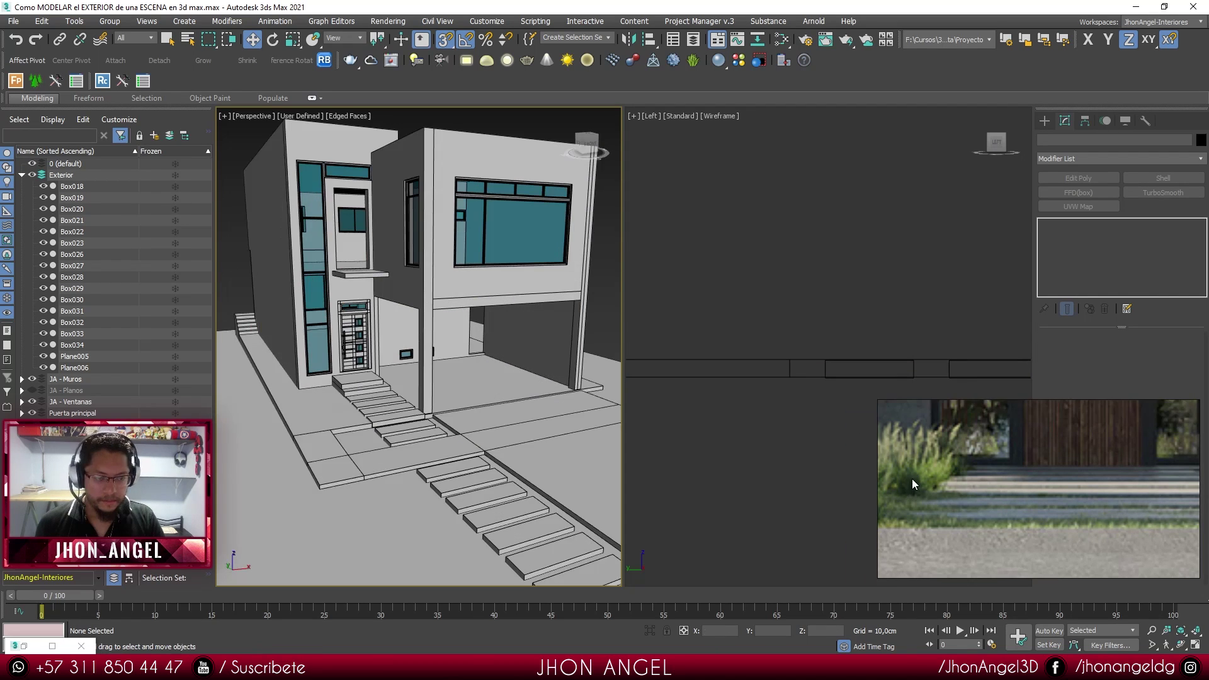
pyautogui.scroll(-5, 924, 473)
pyautogui.scroll(-3, 924, 473)
pyautogui.moveTo(924, 473); pyautogui.dragTo(1071, 494, button='middle')
pyautogui.scroll(-4, 1032, 505)
pyautogui.moveTo(882, 496); pyautogui.dragTo(1138, 500, button='middle')
pyautogui.moveTo(883, 493); pyautogui.dragTo(1005, 511, button='middle')
pyautogui.scroll(6, 1004, 495)
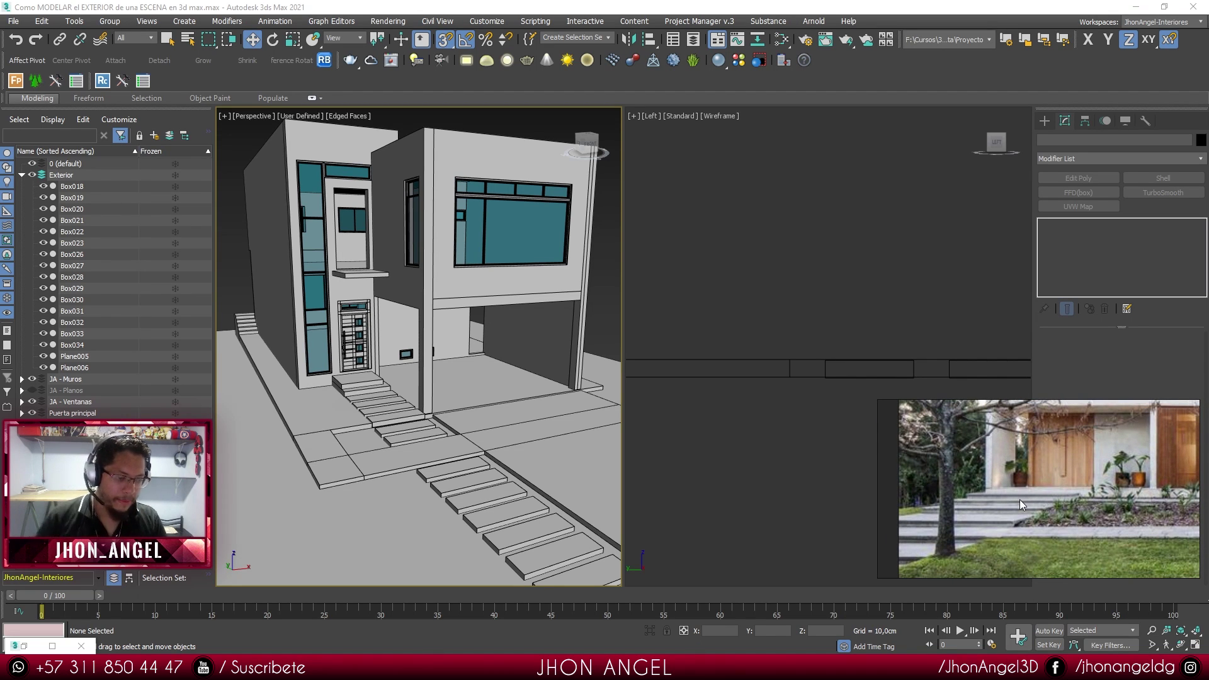
pyautogui.scroll(6, 530, 465)
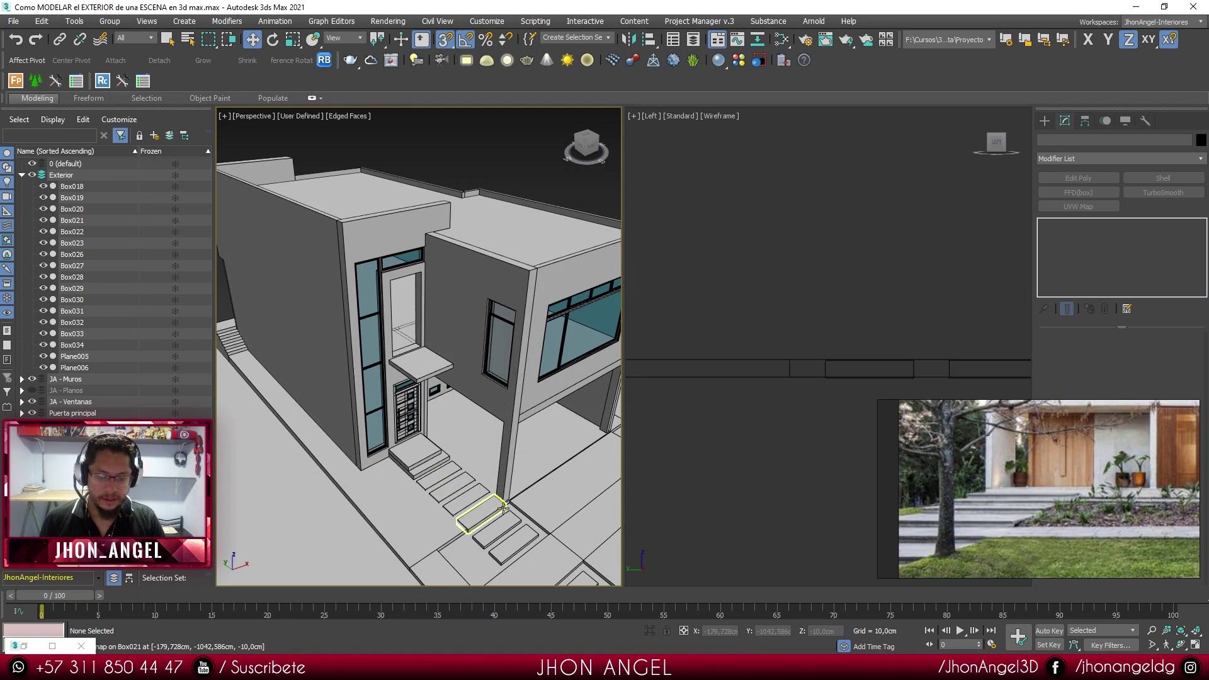
# - Shift the outer vertices of the crossing slab Box034 along Y to make room for a third stepping stone
pyautogui.keyDown('alt'); pyautogui.moveTo(472, 465); pyautogui.dragTo(413, 463, button='middle'); pyautogui.keyUp('alt')
pyautogui.moveTo(504, 445); pyautogui.dragTo(397, 452, button='middle')
pyautogui.scroll(2, 503, 409)
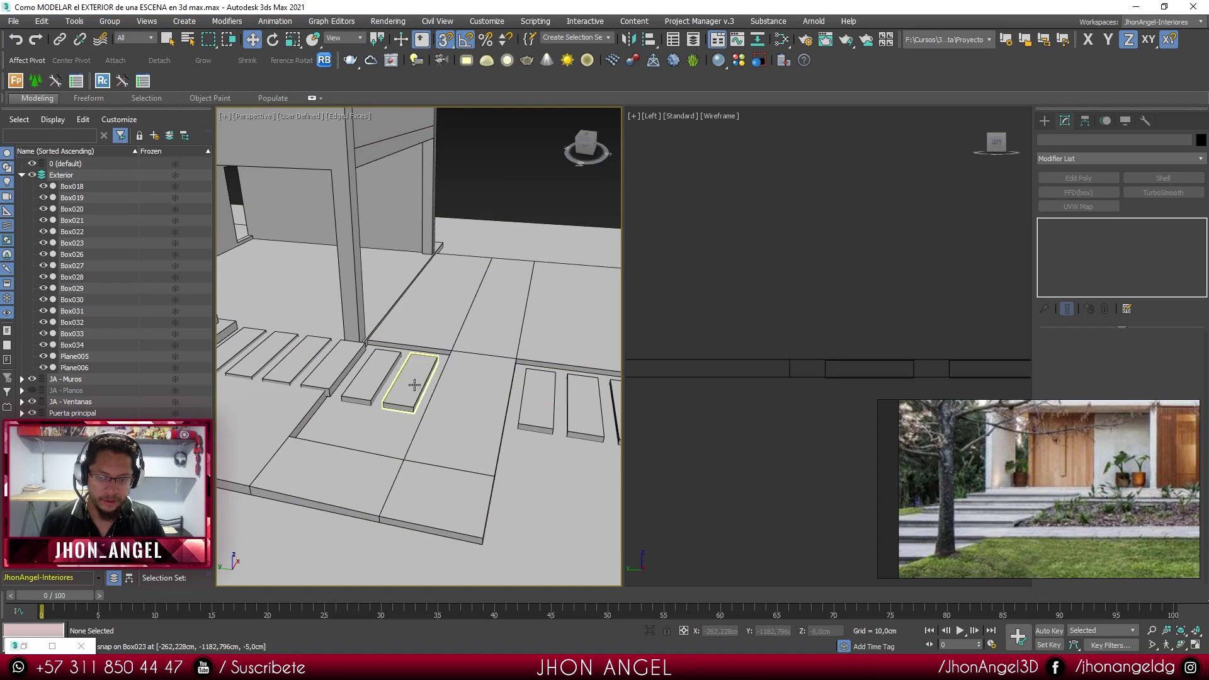
pyautogui.scroll(3, 459, 396)
pyautogui.keyDown('alt'); pyautogui.moveTo(502, 420); pyautogui.dragTo(447, 366, button='middle'); pyautogui.keyUp('alt')
pyautogui.click(470, 383)
pyautogui.press('1')
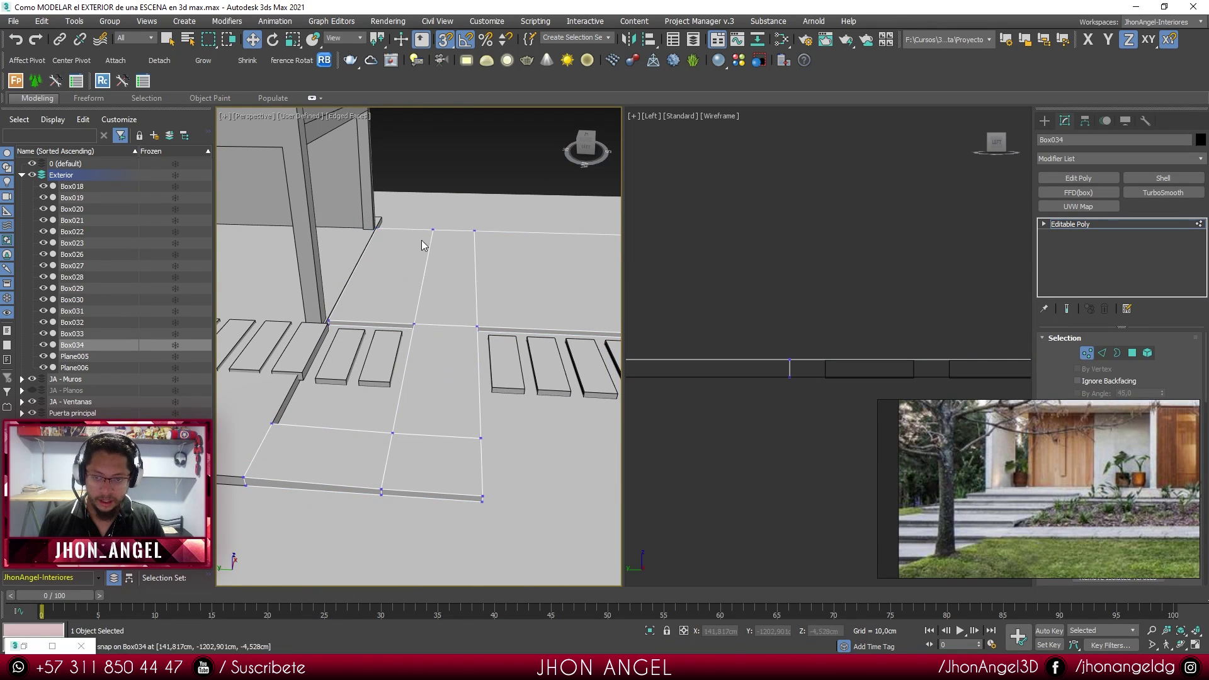
pyautogui.press('F3')
pyautogui.moveTo(405, 194); pyautogui.dragTo(503, 526)
pyautogui.press('F3')
pyautogui.moveTo(491, 383); pyautogui.dragTo(472, 389, button='middle')
pyautogui.moveTo(461, 334); pyautogui.dragTo(529, 335)
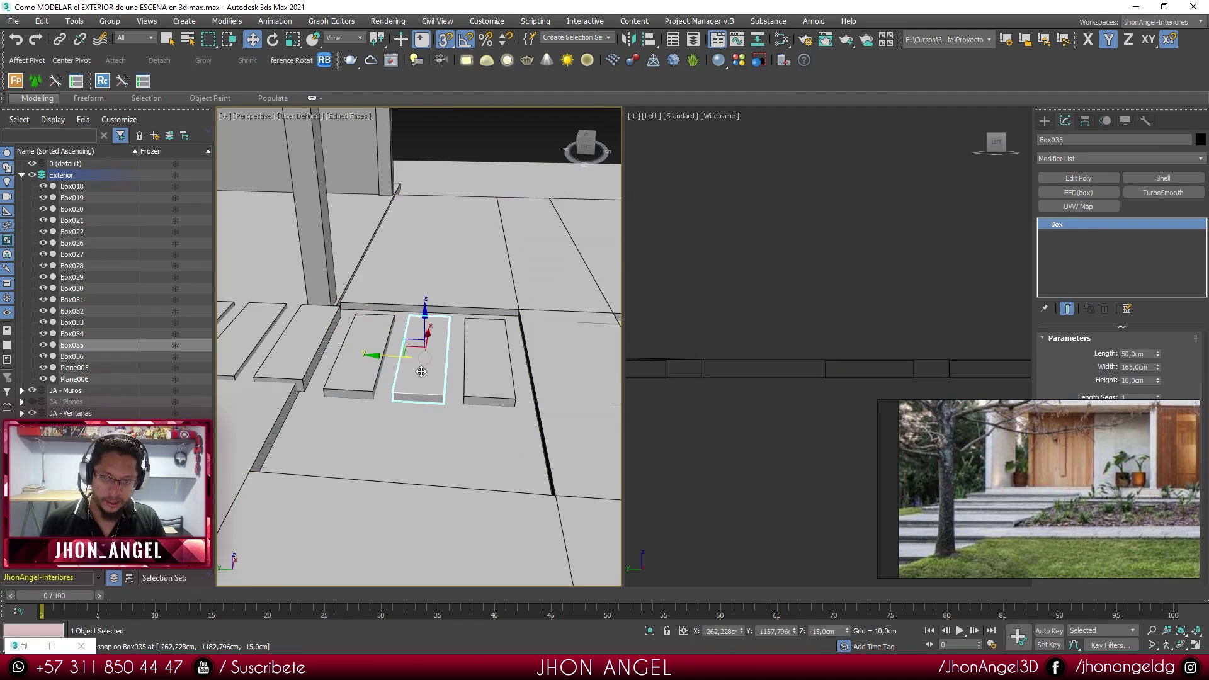
# - Select the stepping stone Box021 at the platform's edge and move the reference image clear of the object parameters
pyautogui.scroll(-2, 468, 391)
pyautogui.scroll(2, 503, 378)
pyautogui.moveTo(478, 238); pyautogui.dragTo(558, 406)
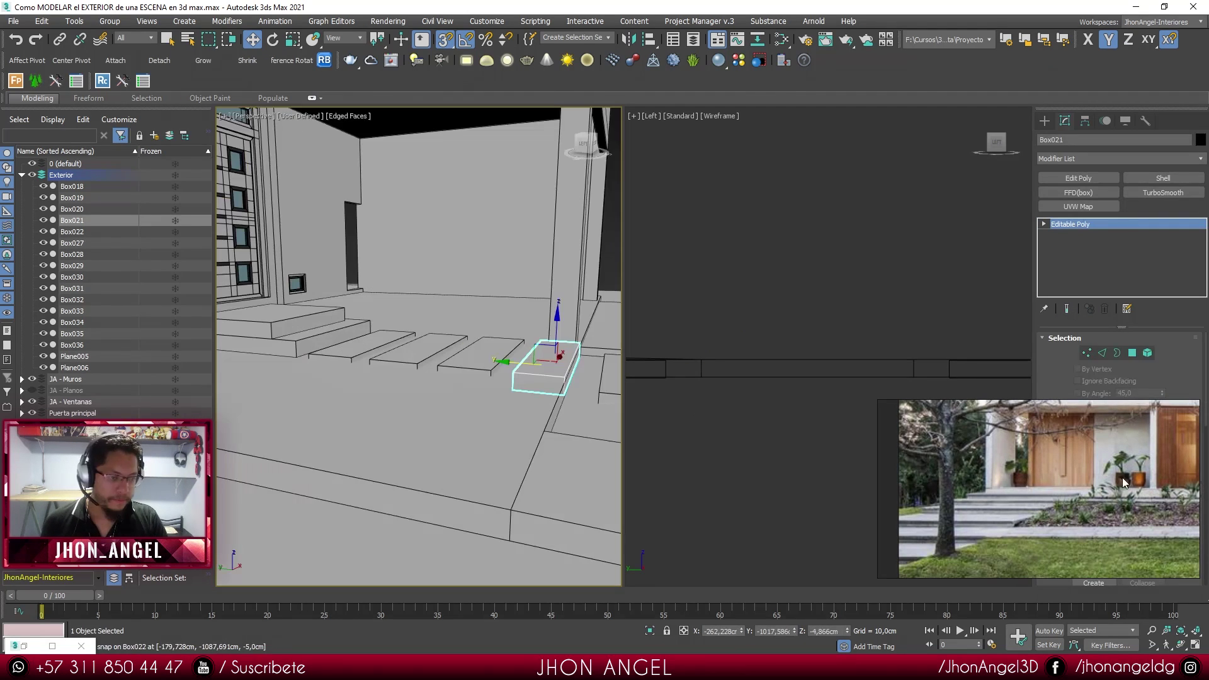
pyautogui.moveTo(1122, 478); pyautogui.dragTo(1003, 510)
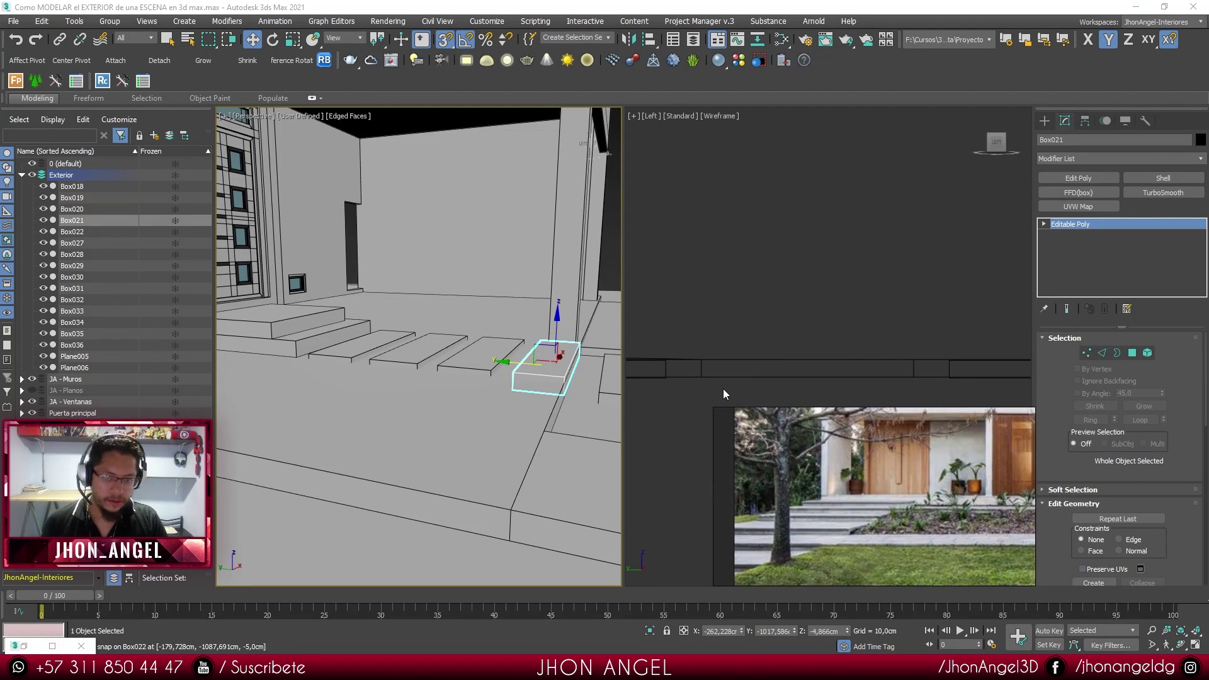
pyautogui.keyDown('alt'); pyautogui.moveTo(576, 385); pyautogui.dragTo(444, 397, button='middle'); pyautogui.keyUp('alt')
pyautogui.scroll(3, 547, 355)
pyautogui.moveTo(444, 397); pyautogui.dragTo(475, 369, button='middle')
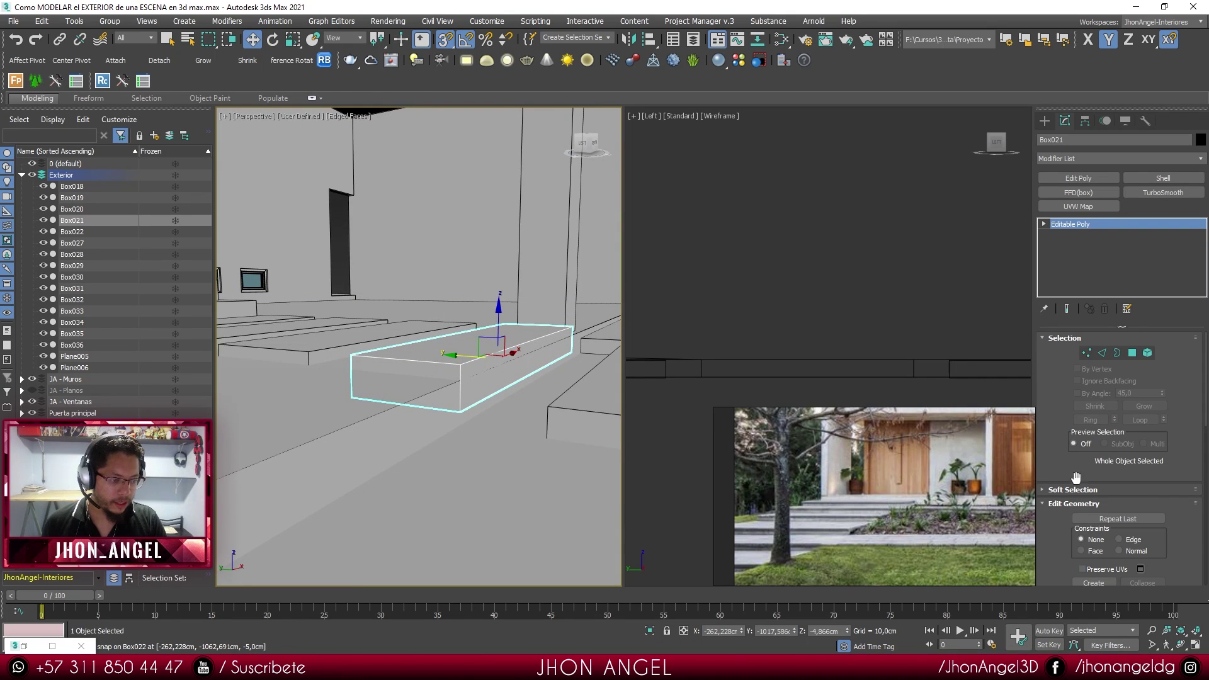
# - Attach the three neighbouring stepping stones on the platform to Box021
pyautogui.scroll(-3, 1070, 539)
pyautogui.keyDown('alt'); pyautogui.moveTo(611, 403); pyautogui.dragTo(505, 373, button='middle'); pyautogui.keyUp('alt')
pyautogui.click(459, 353)
pyautogui.moveTo(427, 346); pyautogui.dragTo(508, 338, button='middle')
pyautogui.click(430, 312)
pyautogui.click(334, 299)
pyautogui.scroll(-3, 397, 352)
pyautogui.keyDown('alt'); pyautogui.moveTo(419, 359); pyautogui.dragTo(483, 357, button='middle'); pyautogui.keyUp('alt')
# - Raise the bottom vertices of the four attached stones in the Left view to make them thinner
pyautogui.press('w')
pyautogui.rightClick(714, 328)
pyautogui.press('z')
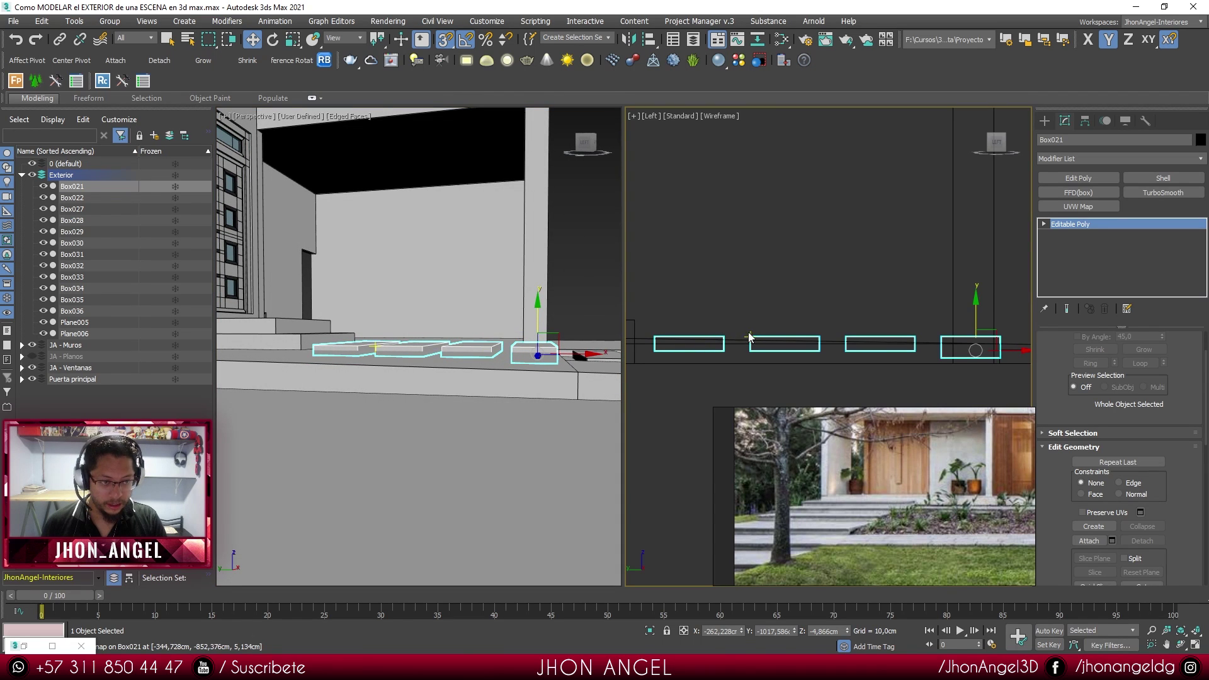
pyautogui.press('1')
pyautogui.moveTo(668, 332); pyautogui.dragTo(646, 353)
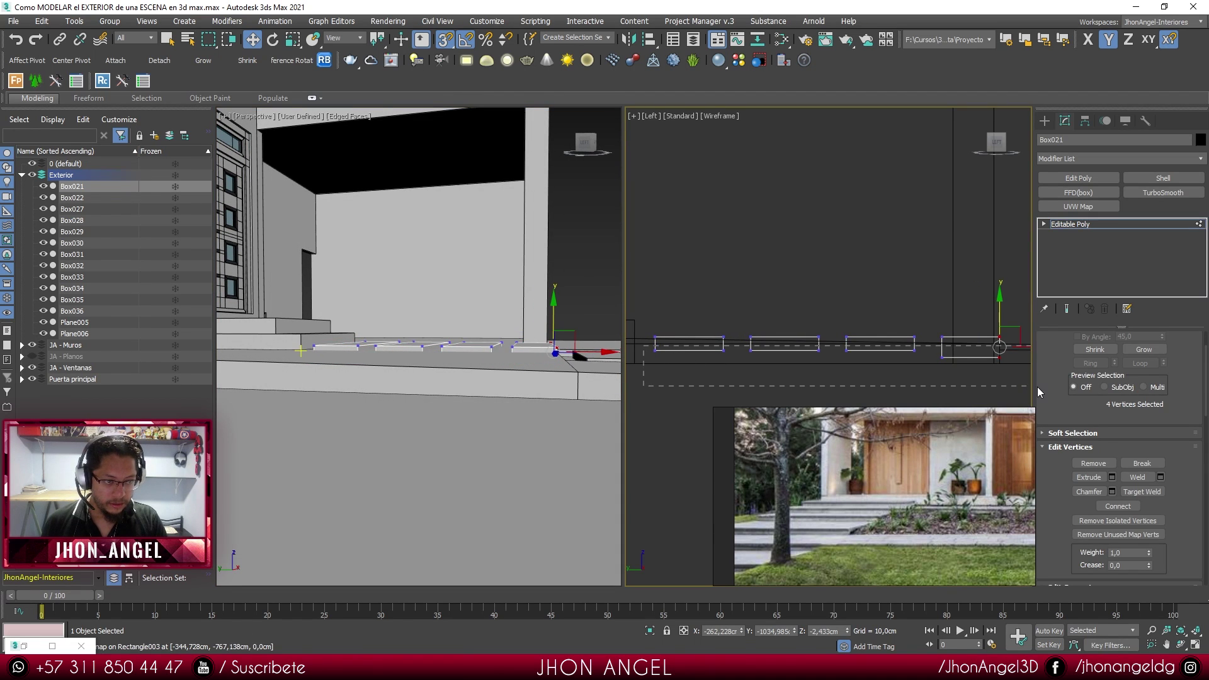
pyautogui.moveTo(675, 353); pyautogui.dragTo(820, 363, button='middle')
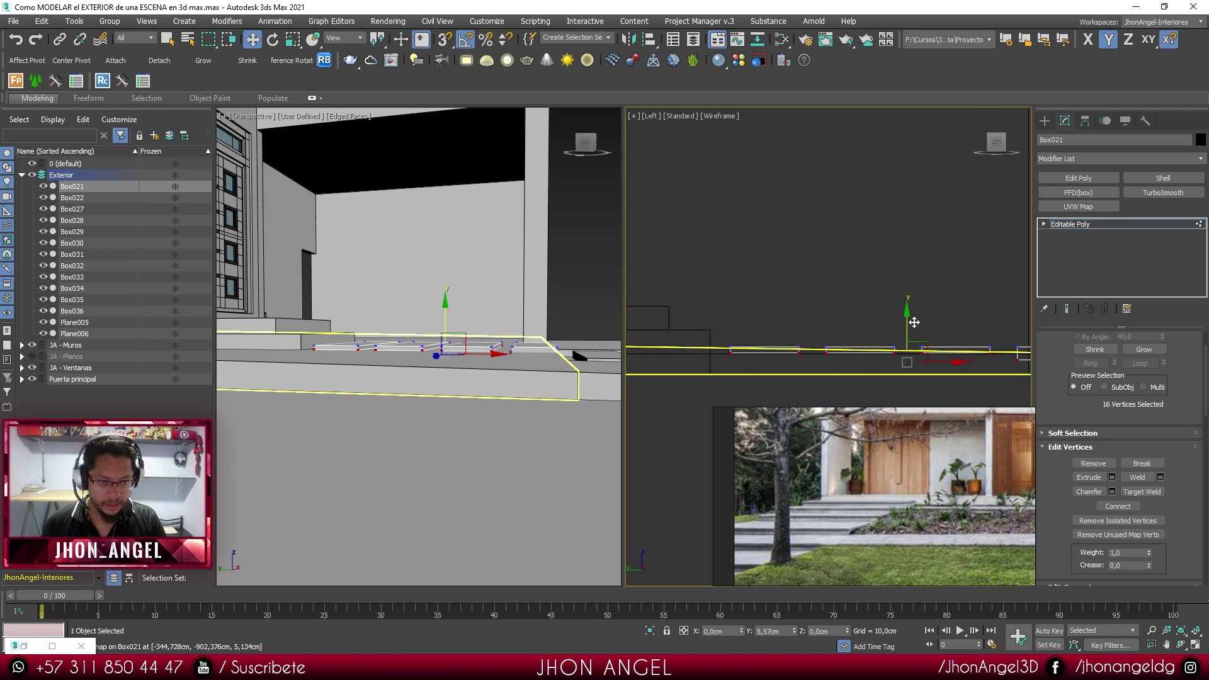
pyautogui.moveTo(903, 343); pyautogui.dragTo(811, 356, button='middle')
pyautogui.scroll(5, 857, 354)
pyautogui.scroll(-1, 783, 355)
pyautogui.scroll(2, 708, 355)
pyautogui.moveTo(735, 327); pyautogui.dragTo(735, 333)
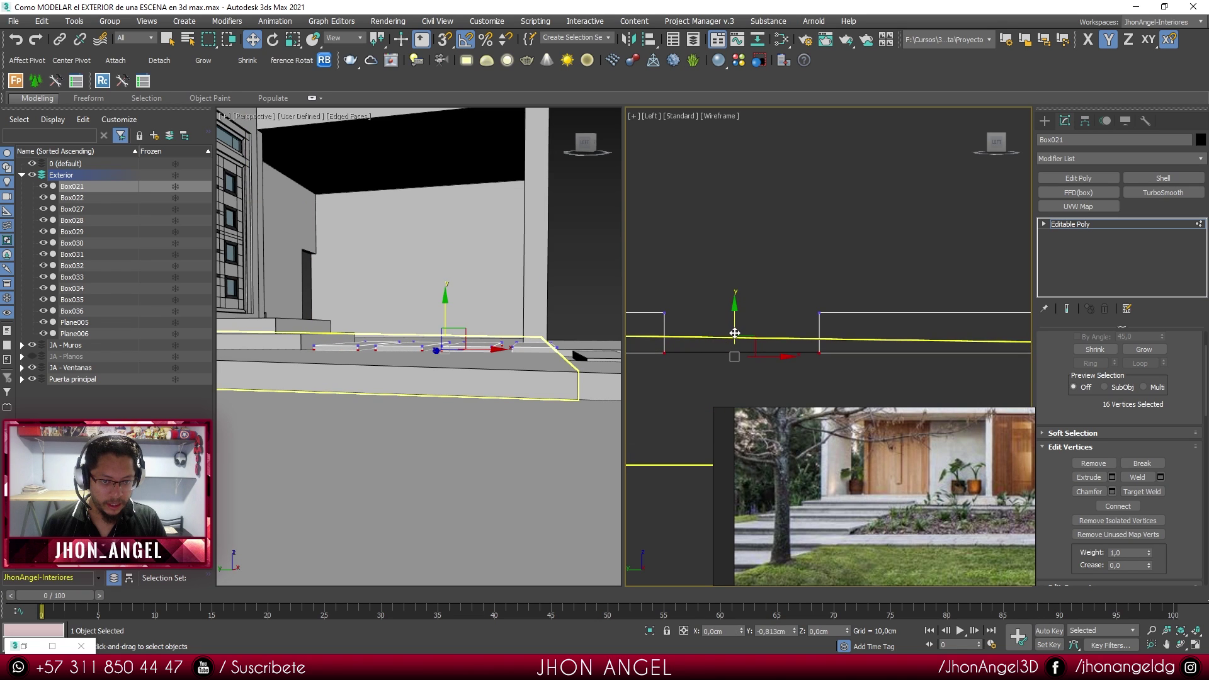
# - Raise the platform-edge stone's four bottom vertices to the level of the platform's top surface
pyautogui.scroll(-3, 735, 332)
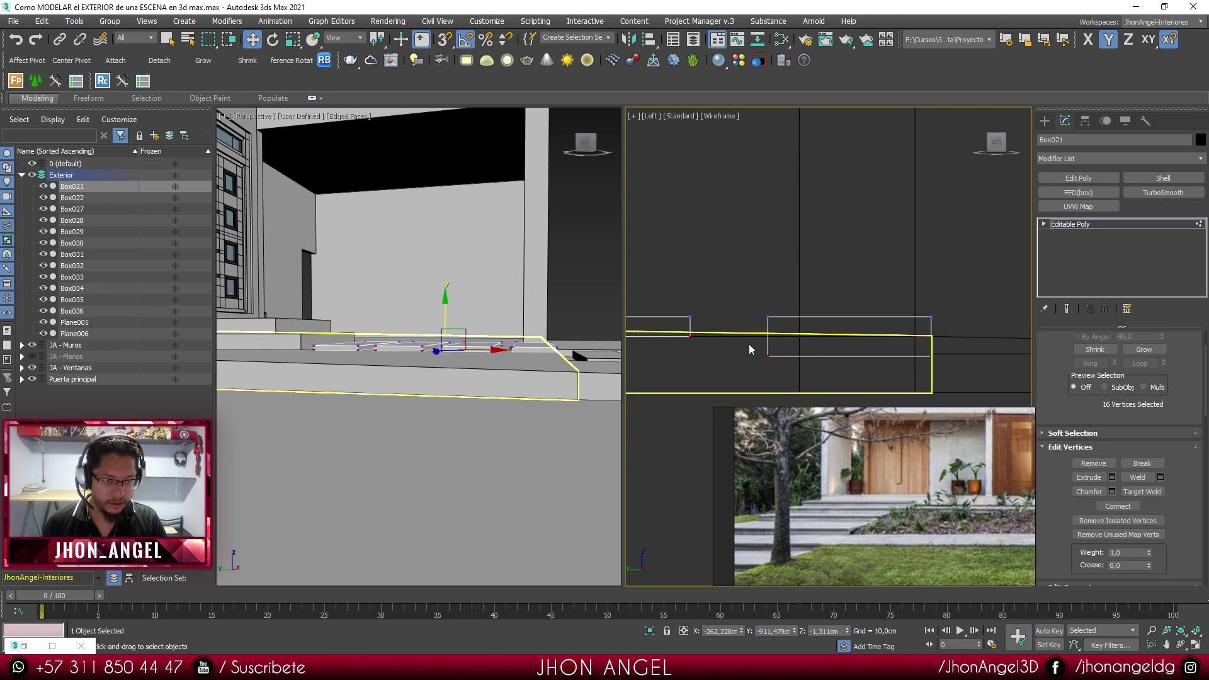
pyautogui.scroll(2, 853, 328)
pyautogui.moveTo(852, 329); pyautogui.dragTo(858, 300)
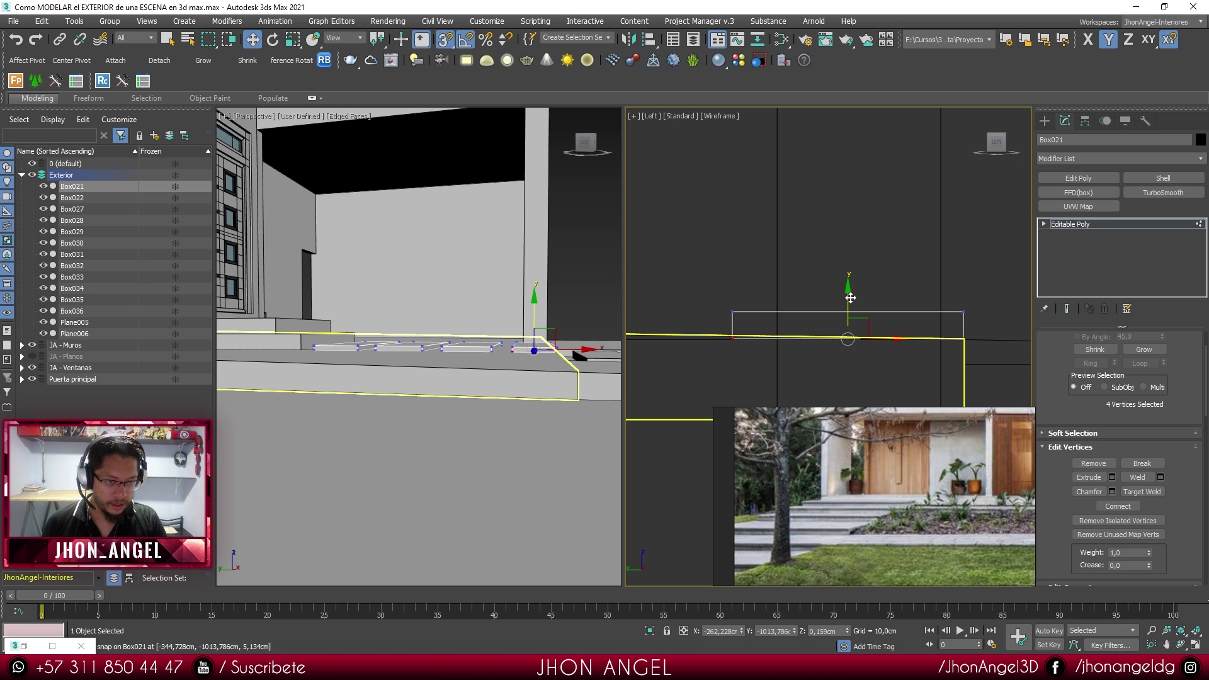
# - Leave vertex editing and examine the remaining separate stepping stones beside the attached ones on the platform
pyautogui.press('1')
pyautogui.scroll(-2, 533, 321)
pyautogui.keyDown('alt'); pyautogui.moveTo(533, 321); pyautogui.dragTo(480, 365, button='middle'); pyautogui.keyUp('alt')
pyautogui.scroll(-3, 463, 387)
pyautogui.click(251, 424)
pyautogui.scroll(5, 472, 386)
pyautogui.keyDown('alt'); pyautogui.moveTo(473, 365); pyautogui.dragTo(447, 377, button='middle'); pyautogui.keyUp('alt')
pyautogui.click(458, 384)
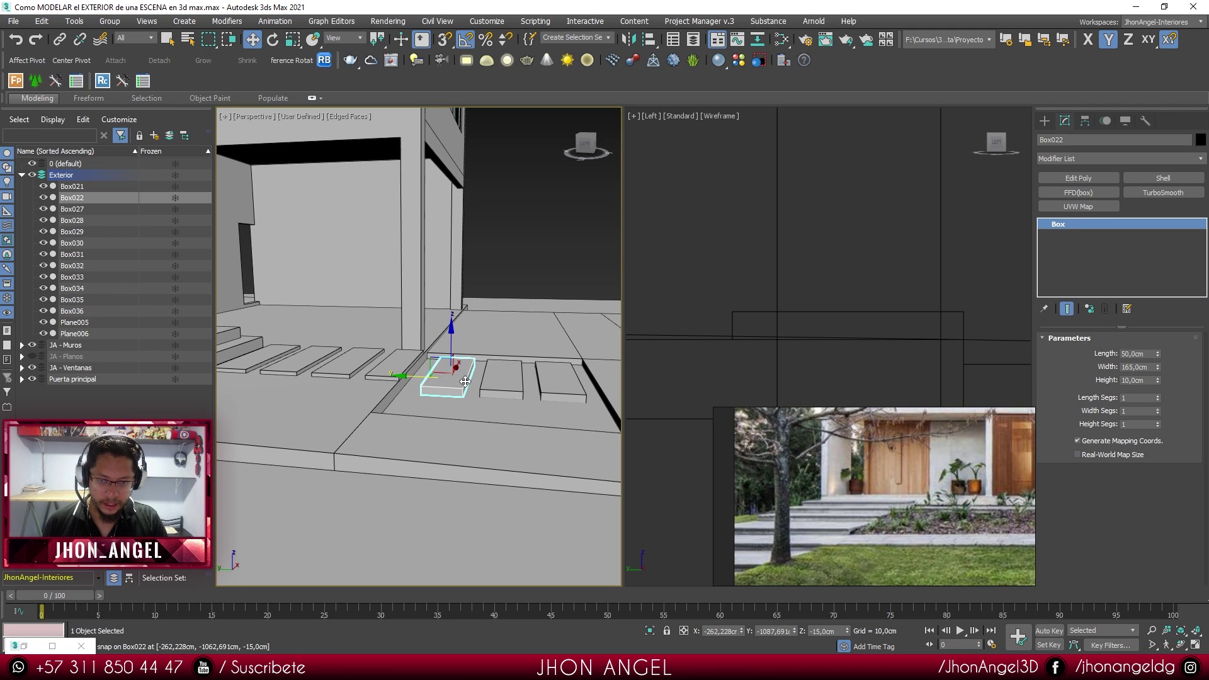
pyautogui.click(496, 381)
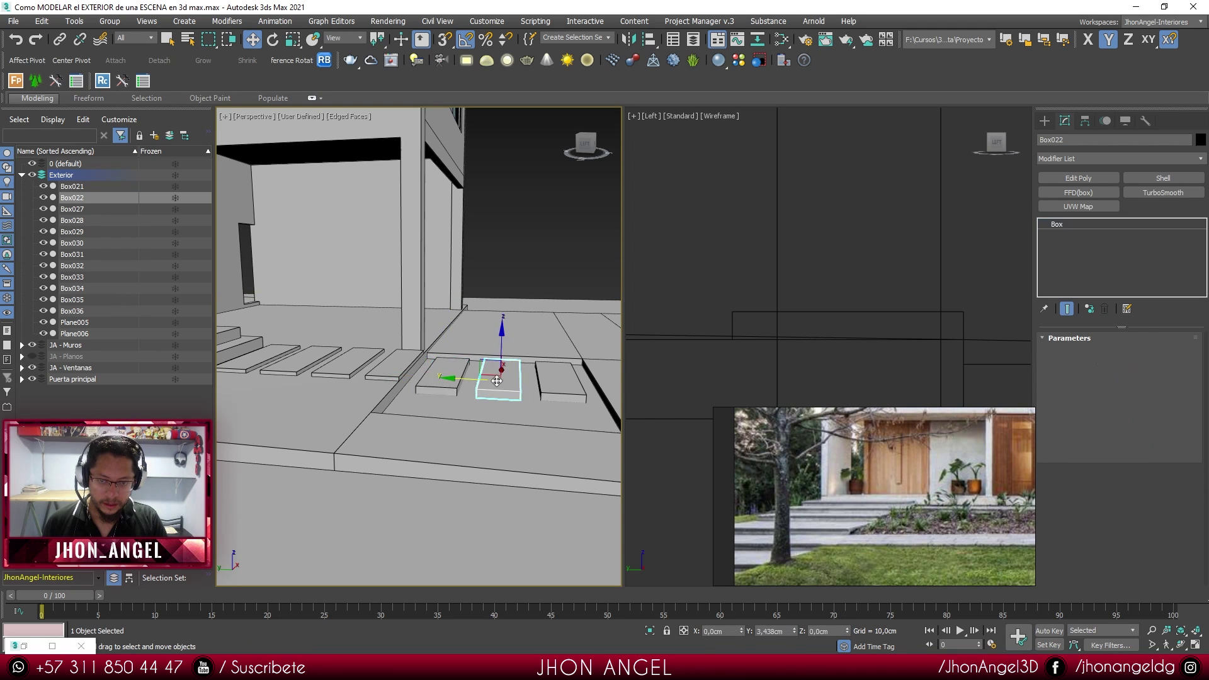
pyautogui.scroll(-8, 550, 382)
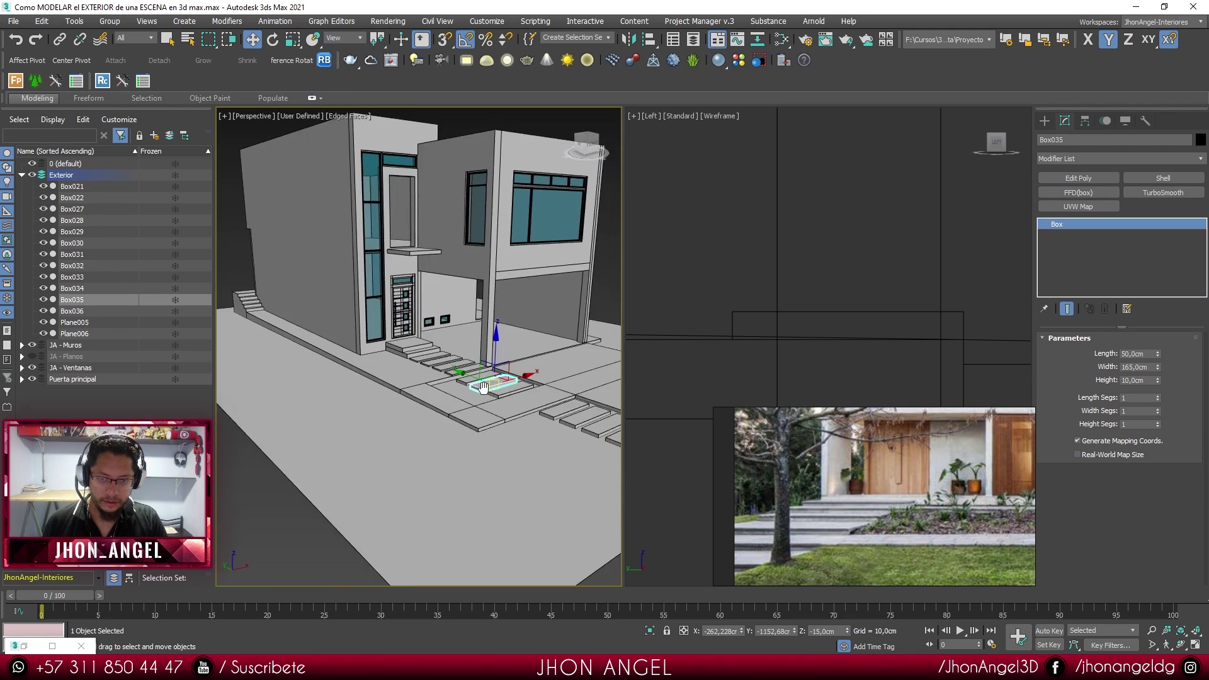
# - Select the platform object Plane005 and examine the raised terrace and steps at the rear of the house
pyautogui.click(536, 340)
pyautogui.scroll(-4, 536, 340)
pyautogui.keyDown('alt'); pyautogui.moveTo(502, 405); pyautogui.dragTo(543, 388, button='middle'); pyautogui.keyUp('alt')
pyautogui.scroll(5, 450, 385)
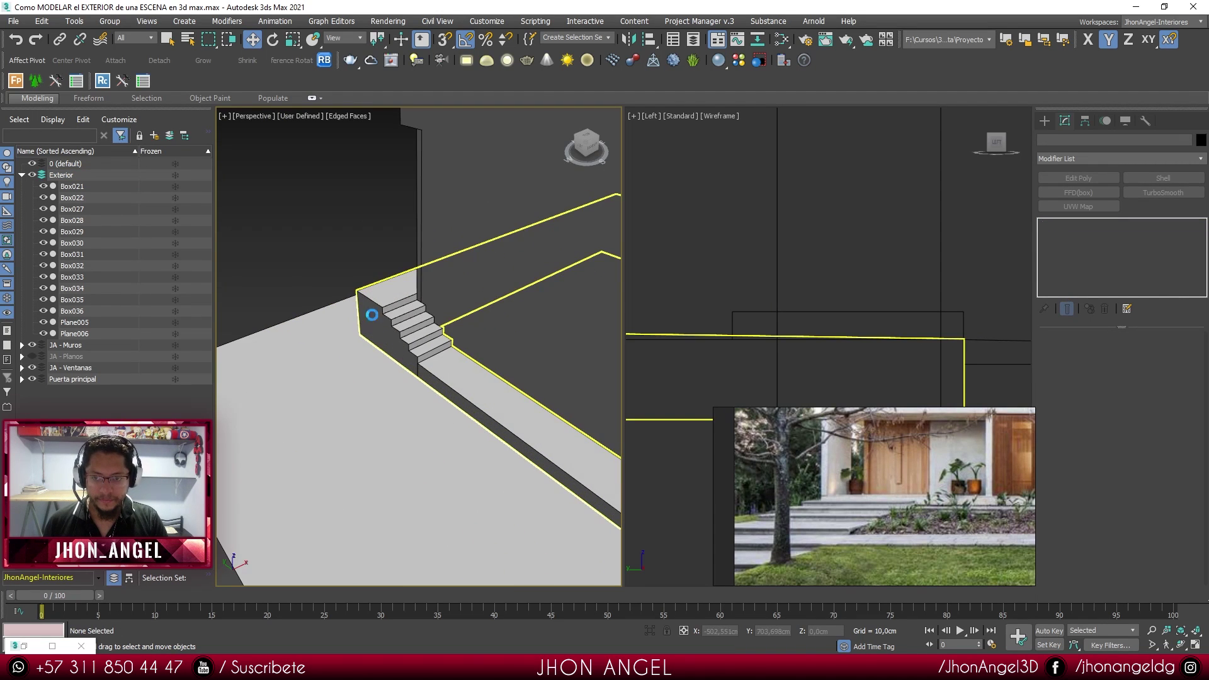
pyautogui.click(386, 375)
pyautogui.scroll(3, 535, 371)
pyautogui.scroll(-6, 497, 394)
pyautogui.keyDown('alt'); pyautogui.moveTo(497, 394); pyautogui.dragTo(374, 319, button='middle'); pyautogui.keyUp('alt')
pyautogui.scroll(-3, 434, 352)
pyautogui.moveTo(460, 371); pyautogui.dragTo(435, 365, button='middle')
pyautogui.scroll(3, 394, 382)
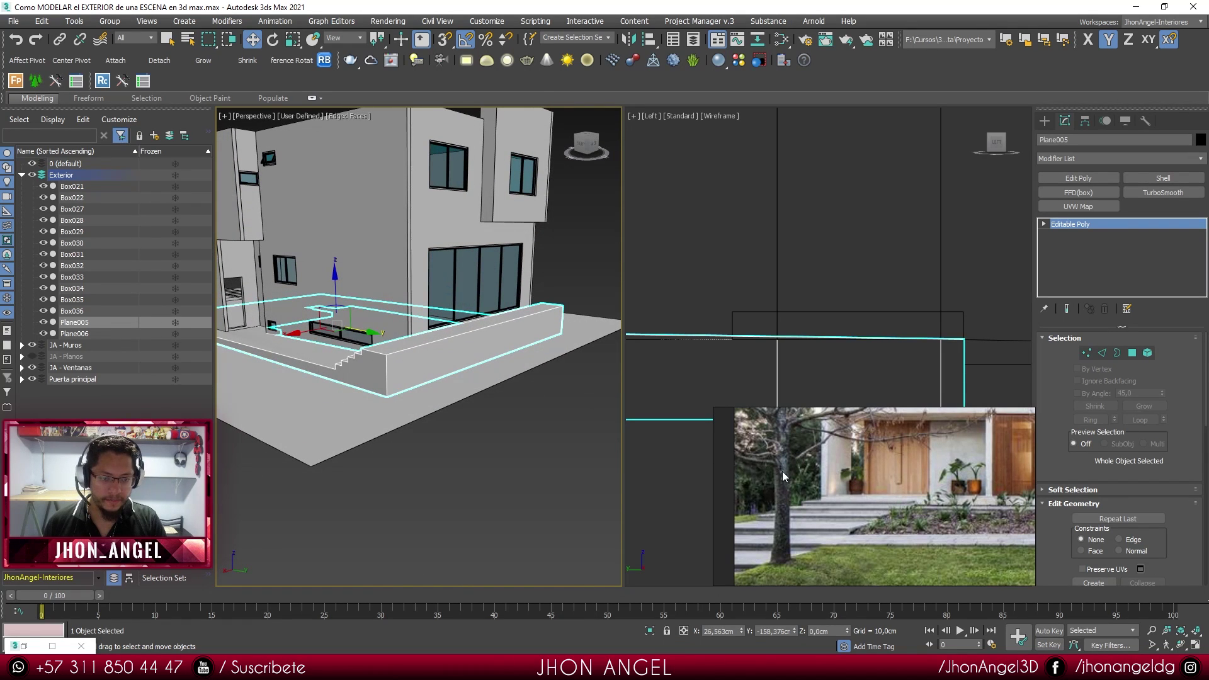
# - Browse the reference photos for a covered rear terrace with furniture facing a lawn
pyautogui.scroll(-5, 876, 480)
pyautogui.moveTo(882, 500); pyautogui.dragTo(799, 421, button='middle')
pyautogui.scroll(5, 864, 476)
pyautogui.moveTo(864, 476); pyautogui.dragTo(801, 451, button='middle')
pyautogui.moveTo(899, 467); pyautogui.dragTo(732, 509, button='middle')
pyautogui.moveTo(833, 509); pyautogui.dragTo(948, 491, button='middle')
pyautogui.keyDown('alt'); pyautogui.moveTo(476, 369); pyautogui.dragTo(420, 386, button='middle'); pyautogui.keyUp('alt')
pyautogui.moveTo(806, 464); pyautogui.dragTo(869, 463, button='middle')
pyautogui.moveTo(750, 494); pyautogui.dragTo(852, 488, button='middle')
pyautogui.scroll(3, 932, 495)
pyautogui.moveTo(980, 477); pyautogui.dragTo(876, 458, button='middle')
pyautogui.scroll(-2, 869, 488)
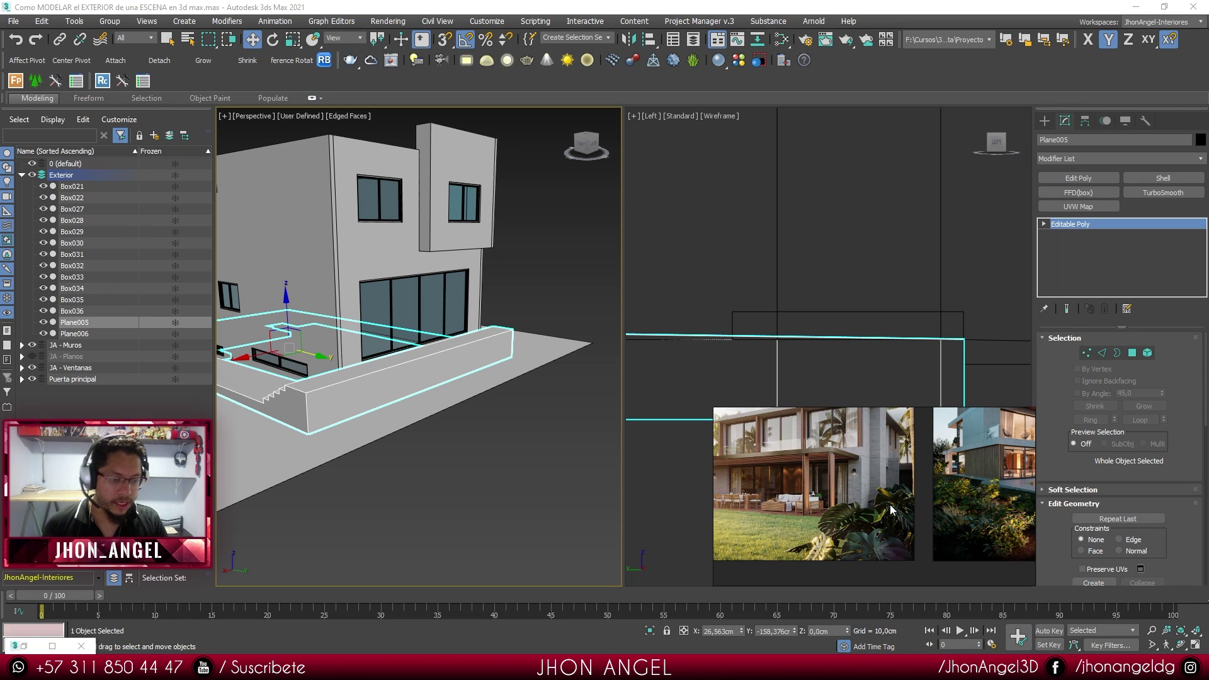
pyautogui.scroll(1, 869, 500)
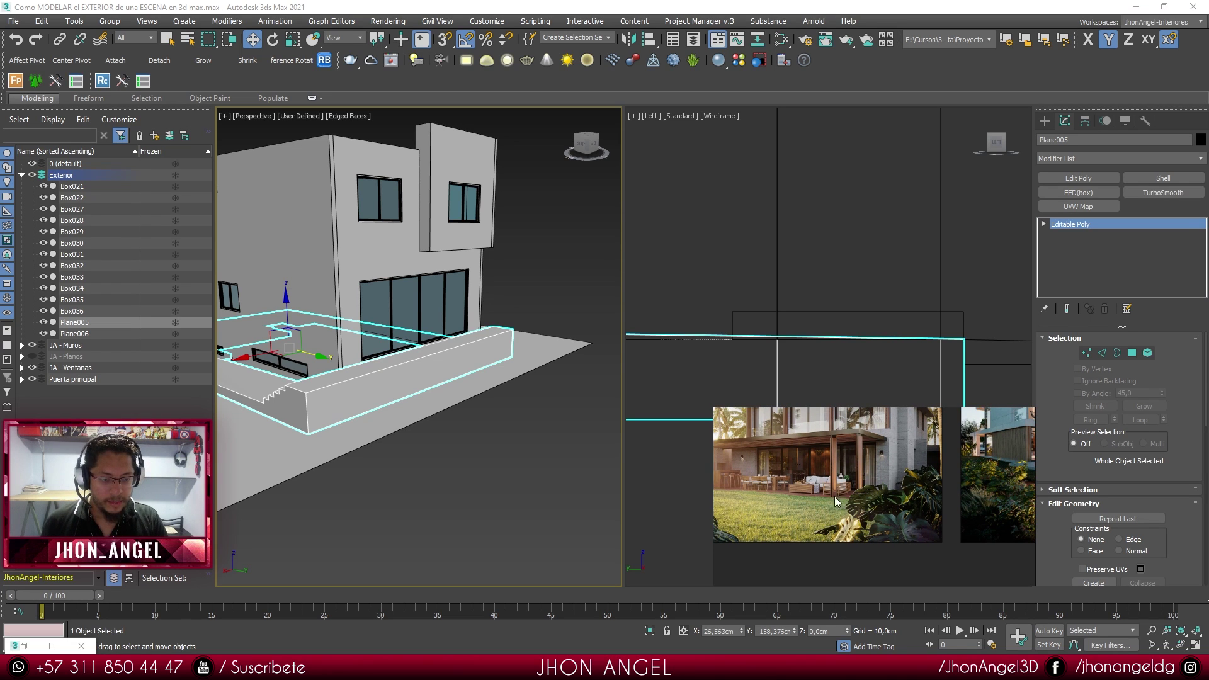
pyautogui.scroll(2, 756, 486)
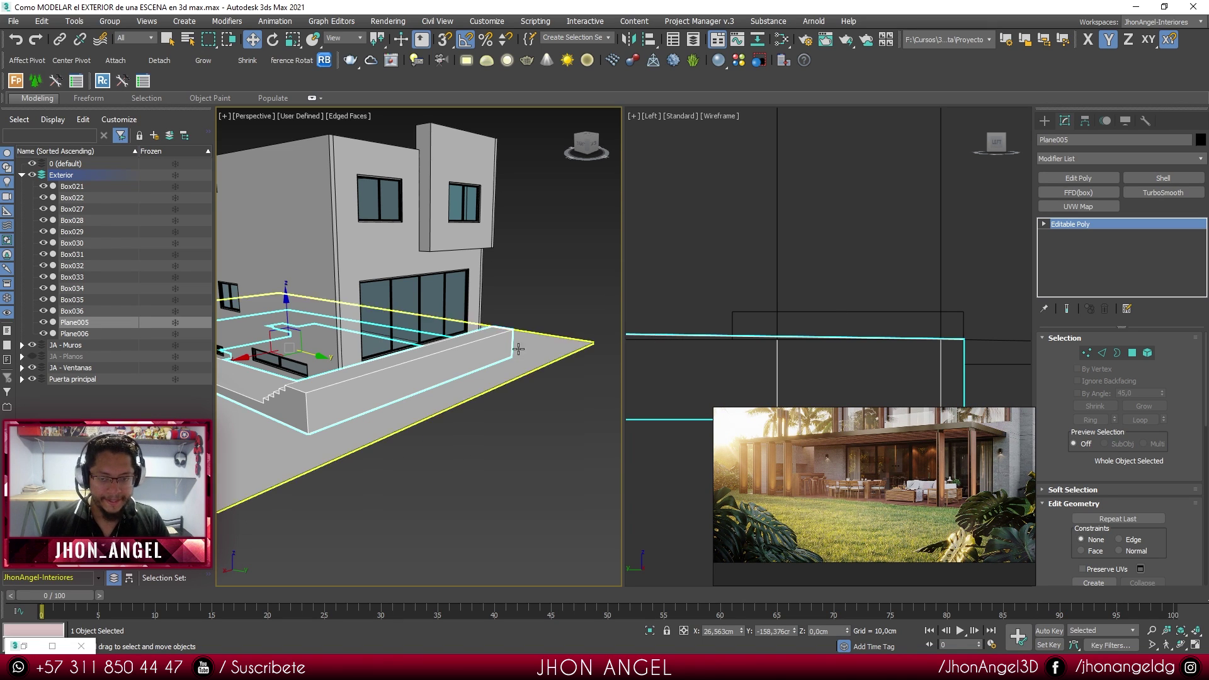
# - Move the terrace's outer end face of Plane005 away from the house along Y to enlarge the rear terrace
pyautogui.click(1131, 354)
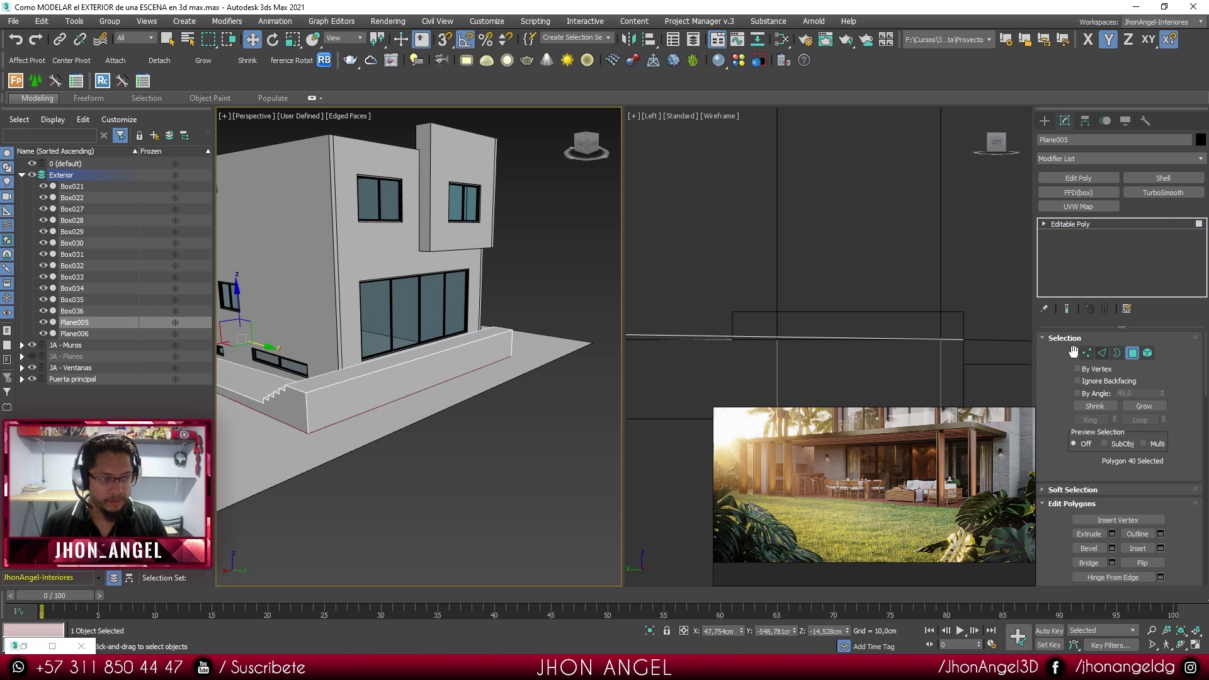
pyautogui.click(371, 380)
pyautogui.keyDown('alt'); pyautogui.moveTo(386, 401); pyautogui.dragTo(547, 383, button='middle'); pyautogui.keyUp('alt')
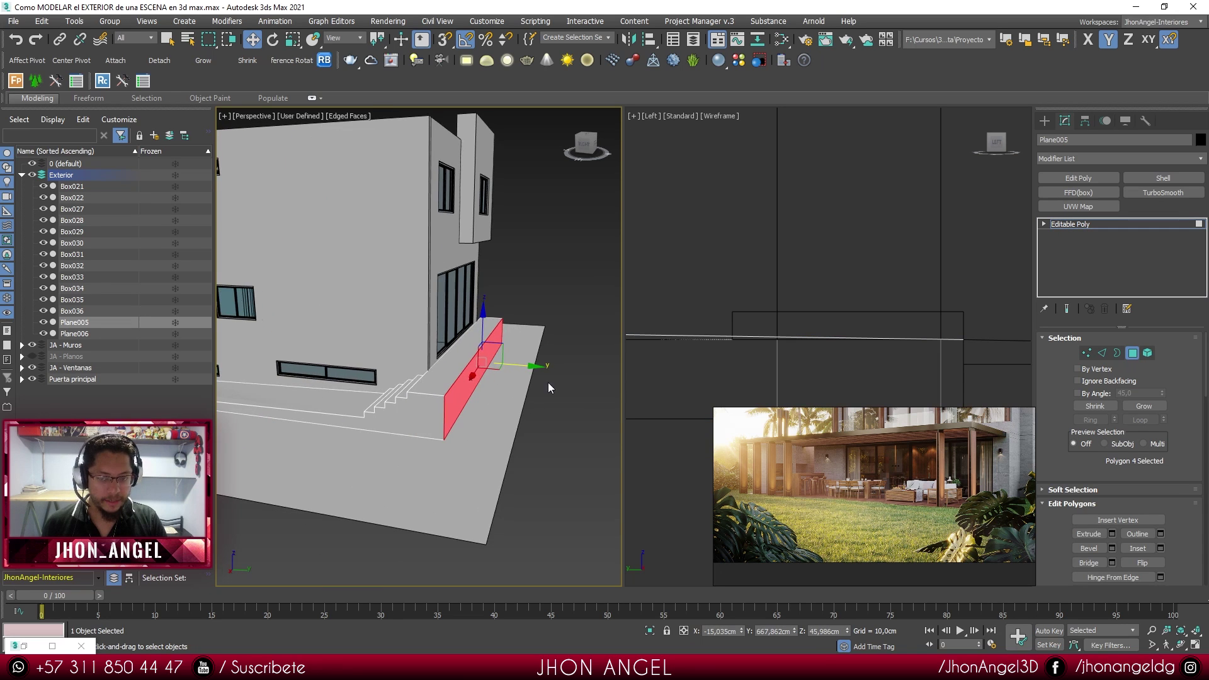
pyautogui.moveTo(524, 365); pyautogui.dragTo(710, 367)
pyautogui.scroll(-4, 520, 370)
pyautogui.keyDown('alt'); pyautogui.moveTo(519, 370); pyautogui.dragTo(334, 406, button='middle'); pyautogui.keyUp('alt')
pyautogui.moveTo(565, 395); pyautogui.dragTo(580, 404)
pyautogui.keyDown('alt'); pyautogui.moveTo(557, 406); pyautogui.dragTo(496, 401, button='middle'); pyautogui.keyUp('alt')
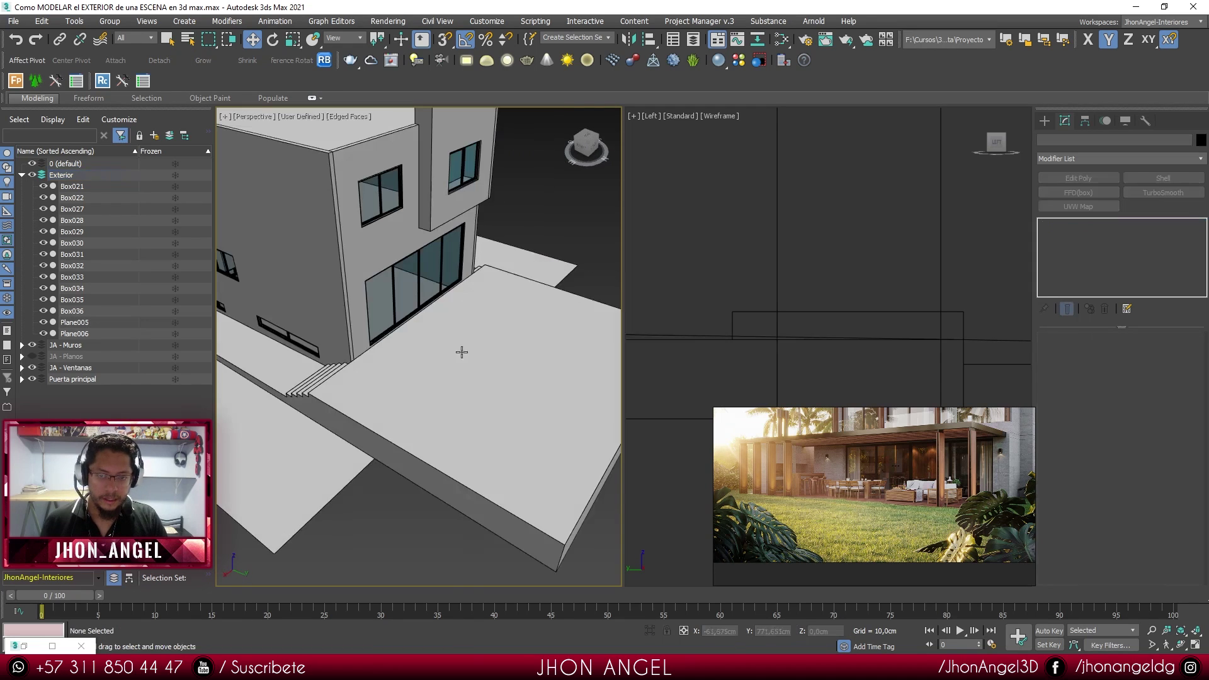
pyautogui.keyDown('alt'); pyautogui.moveTo(459, 350); pyautogui.dragTo(496, 356, button='middle'); pyautogui.keyUp('alt')
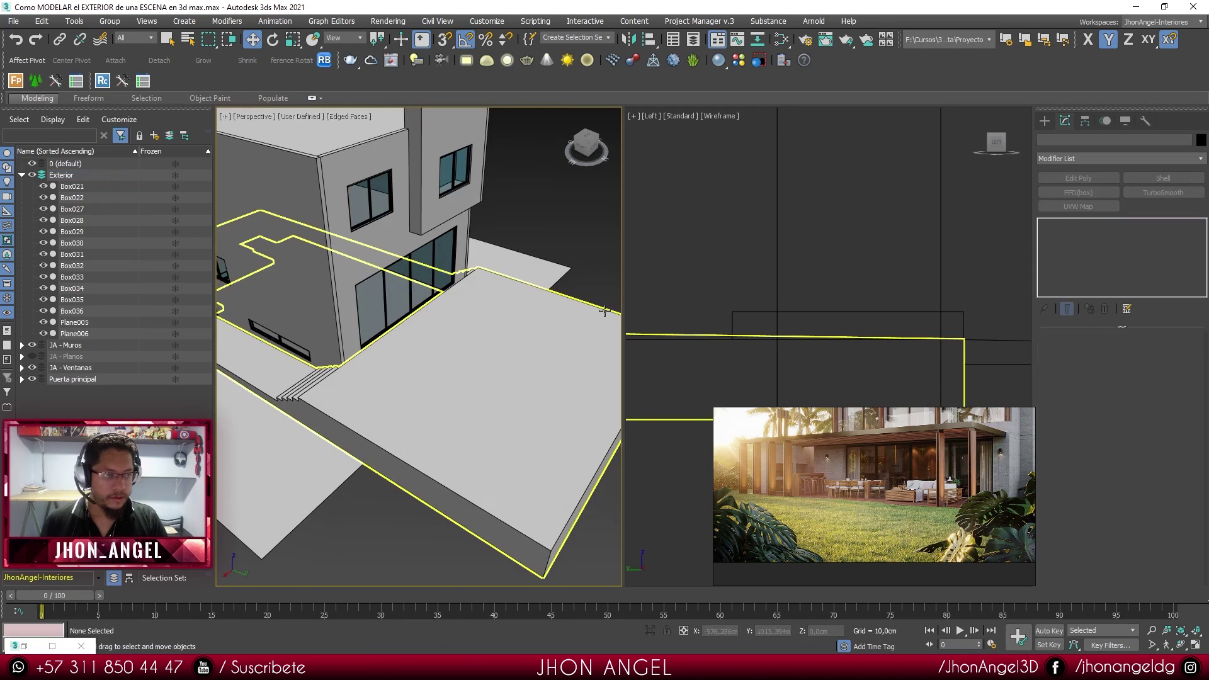
# - Create a box about 166 by 670 cm and 26 cm high on the terrace in front of the sliding glass door
pyautogui.click(1044, 120)
pyautogui.click(1094, 196)
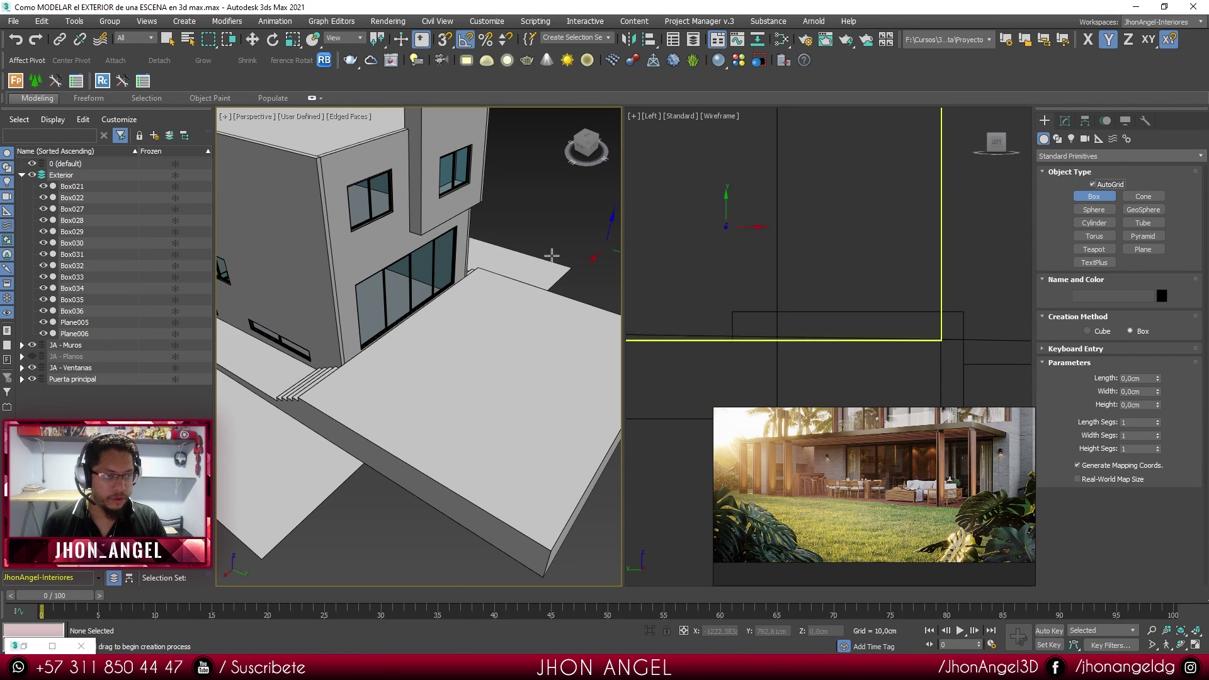
pyautogui.press('s')
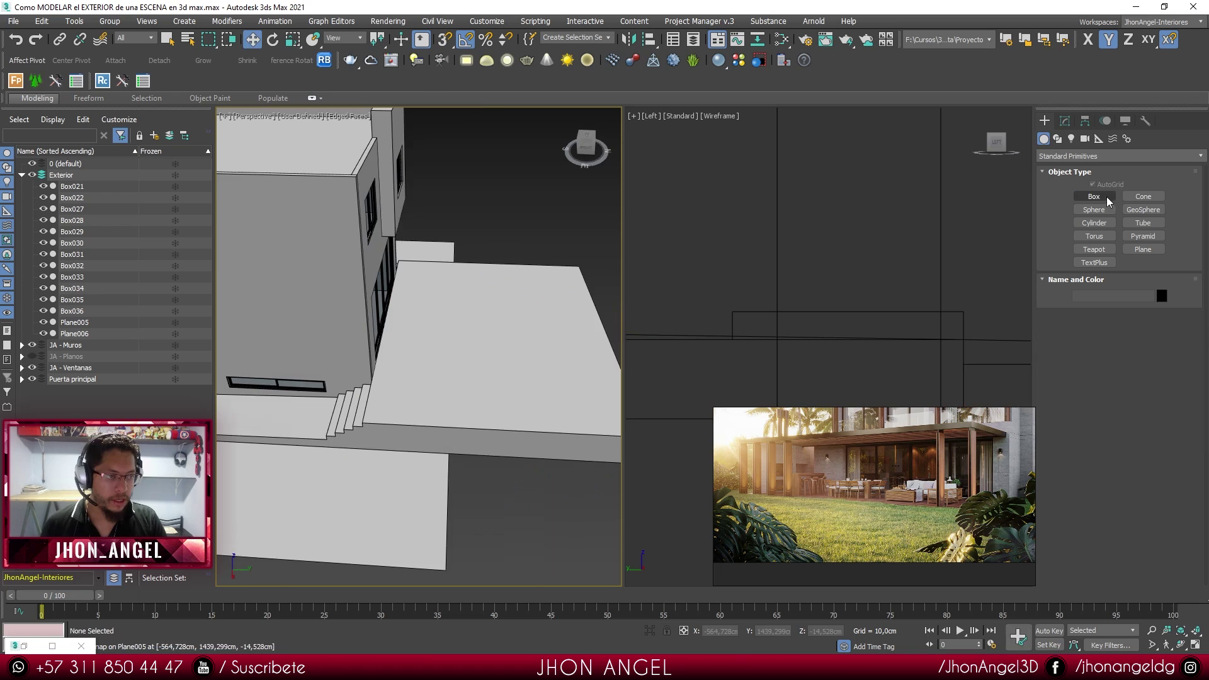
pyautogui.click(1094, 197)
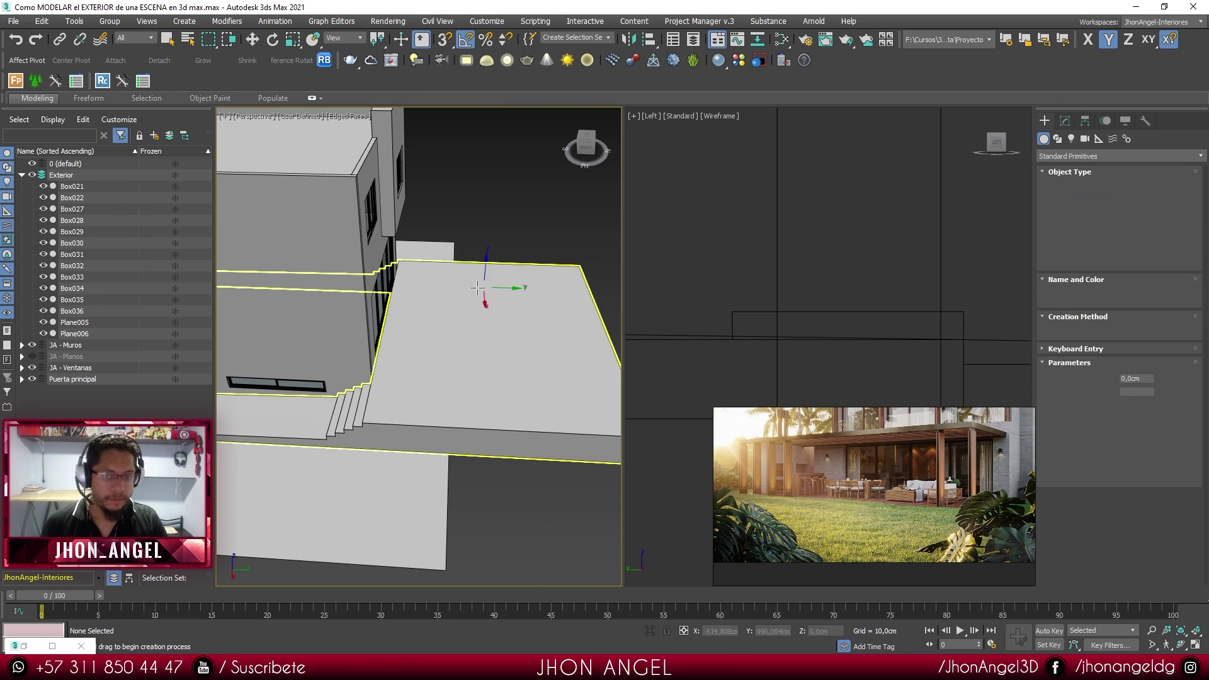
pyautogui.moveTo(405, 276); pyautogui.dragTo(436, 372)
pyautogui.click(436, 372)
pyautogui.press('w')
pyautogui.keyDown('alt'); pyautogui.moveTo(486, 341); pyautogui.dragTo(421, 328, button='middle'); pyautogui.keyUp('alt')
pyautogui.scroll(4, 397, 343)
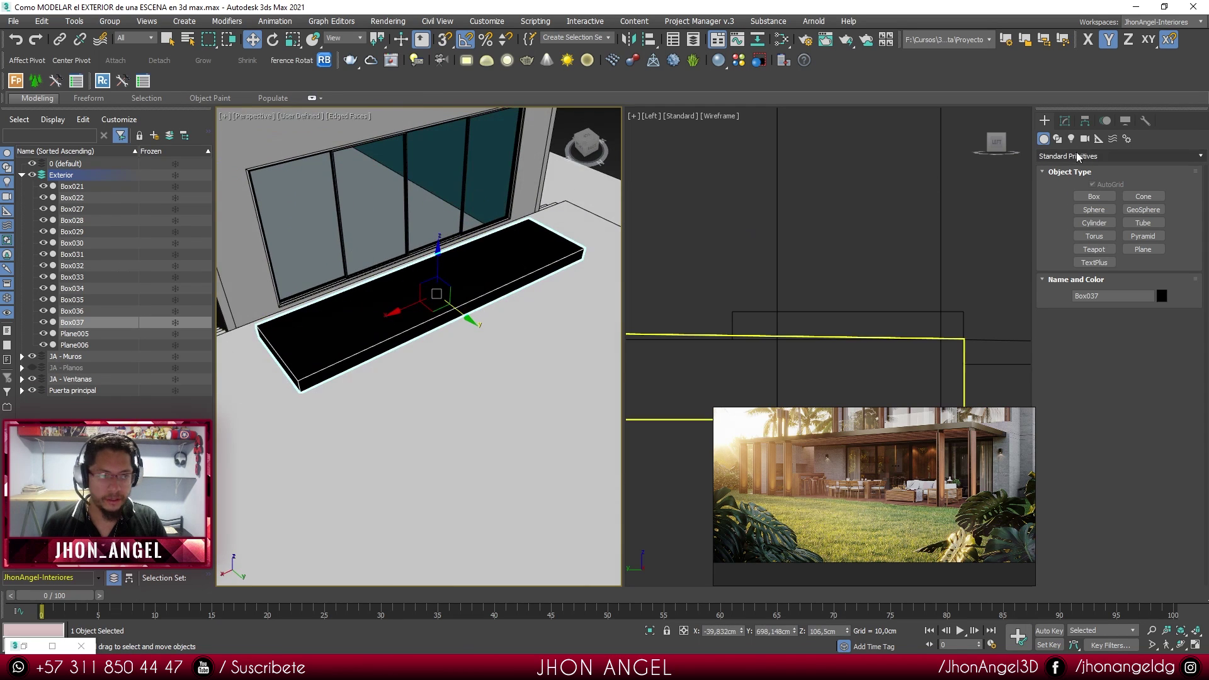
# - Set the height of the new terrace box to 2 cm to make it a thin slab
pyautogui.click(1065, 120)
pyautogui.moveTo(562, 327)
pyautogui.keyDown('alt'); pyautogui.mouseDown(button='middle')
pyautogui.moveTo(540, 316)
pyautogui.moveTo(564, 277)
pyautogui.moveTo(540, 322)
pyautogui.mouseUp(button='middle'); pyautogui.keyUp('alt')
pyautogui.scroll(4, 467, 324)
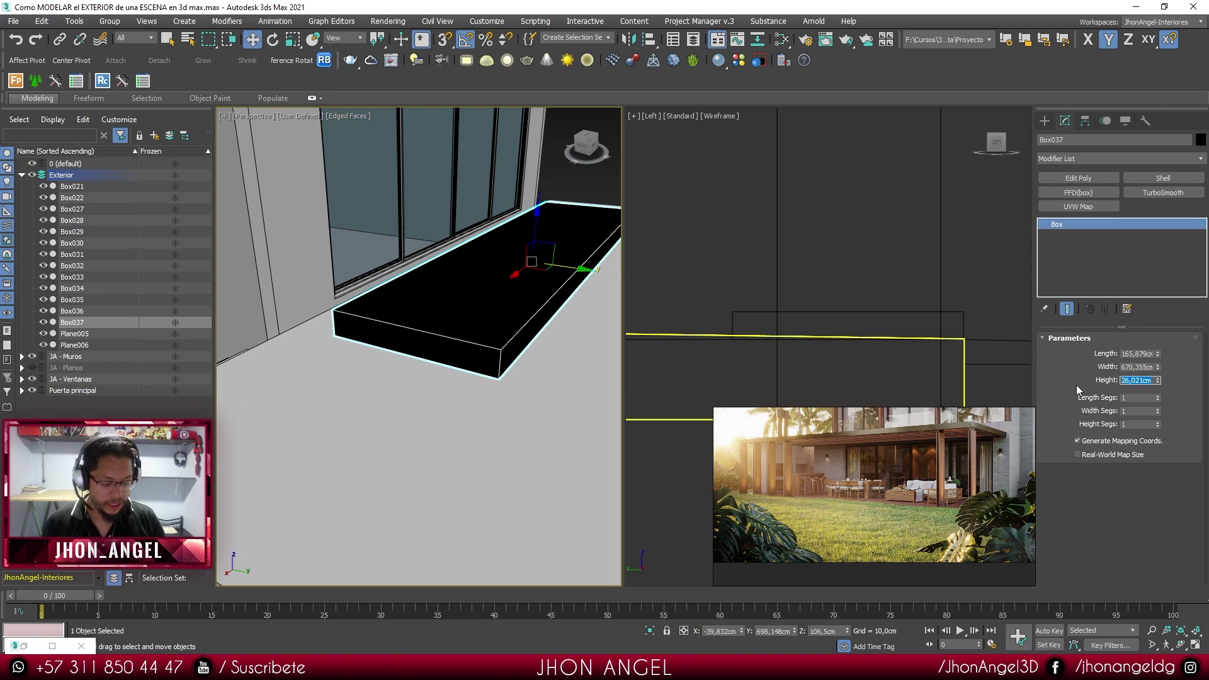
pyautogui.write('2')
pyautogui.press('Return')
pyautogui.keyDown('alt'); pyautogui.moveTo(353, 359); pyautogui.dragTo(410, 330, button='middle'); pyautogui.keyUp('alt')
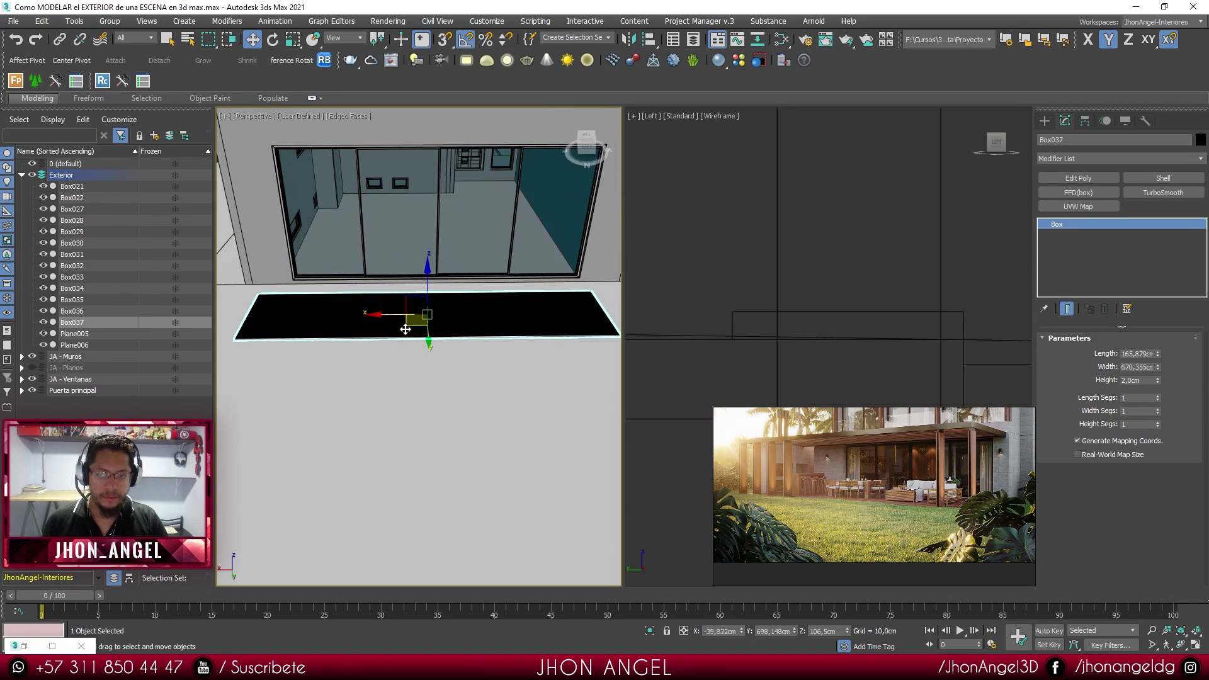
# - Line the thin slab up with the sliding glass door and move it against the house wall
pyautogui.moveTo(390, 315); pyautogui.dragTo(436, 285)
pyautogui.keyDown('alt'); pyautogui.moveTo(441, 312); pyautogui.dragTo(531, 327, button='middle'); pyautogui.keyUp('alt')
pyautogui.scroll(3, 443, 334)
pyautogui.press('s')
pyautogui.moveTo(465, 337); pyautogui.dragTo(437, 327)
pyautogui.moveTo(424, 362); pyautogui.dragTo(556, 313, button='middle')
pyautogui.moveTo(382, 382); pyautogui.dragTo(520, 302, button='middle')
pyautogui.moveTo(516, 313); pyautogui.dragTo(413, 353, button='middle')
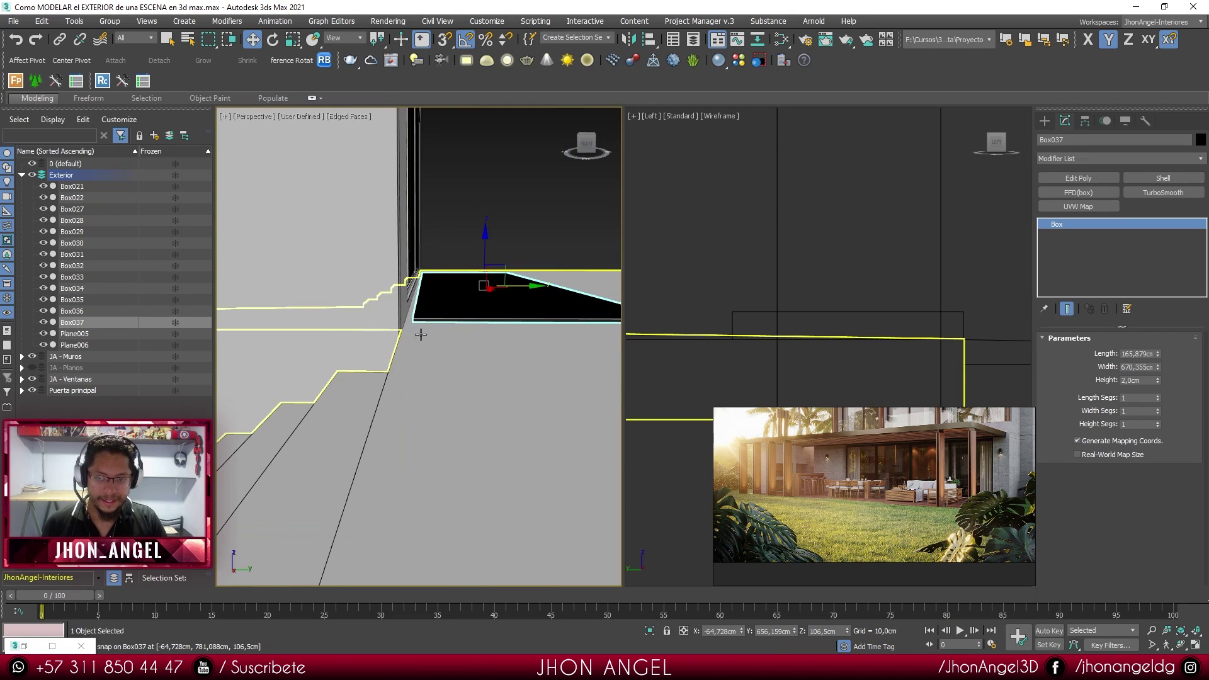
pyautogui.scroll(3, 471, 299)
pyautogui.moveTo(536, 279); pyautogui.dragTo(530, 282)
# - Assign the Material base material to the terrace slab
pyautogui.scroll(-4, 519, 295)
pyautogui.keyDown('alt'); pyautogui.moveTo(516, 303); pyautogui.dragTo(470, 342, button='middle'); pyautogui.keyUp('alt')
pyautogui.scroll(-3, 471, 323)
pyautogui.scroll(3, 444, 362)
pyautogui.press('m')
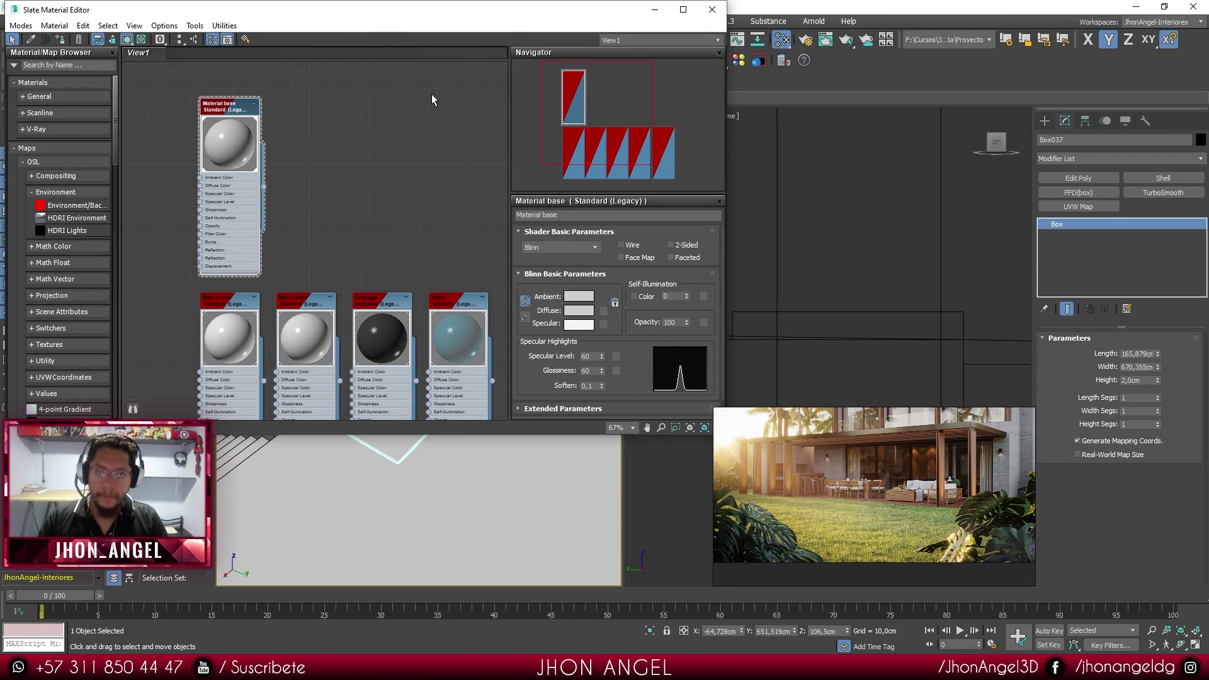
pyautogui.click(655, 10)
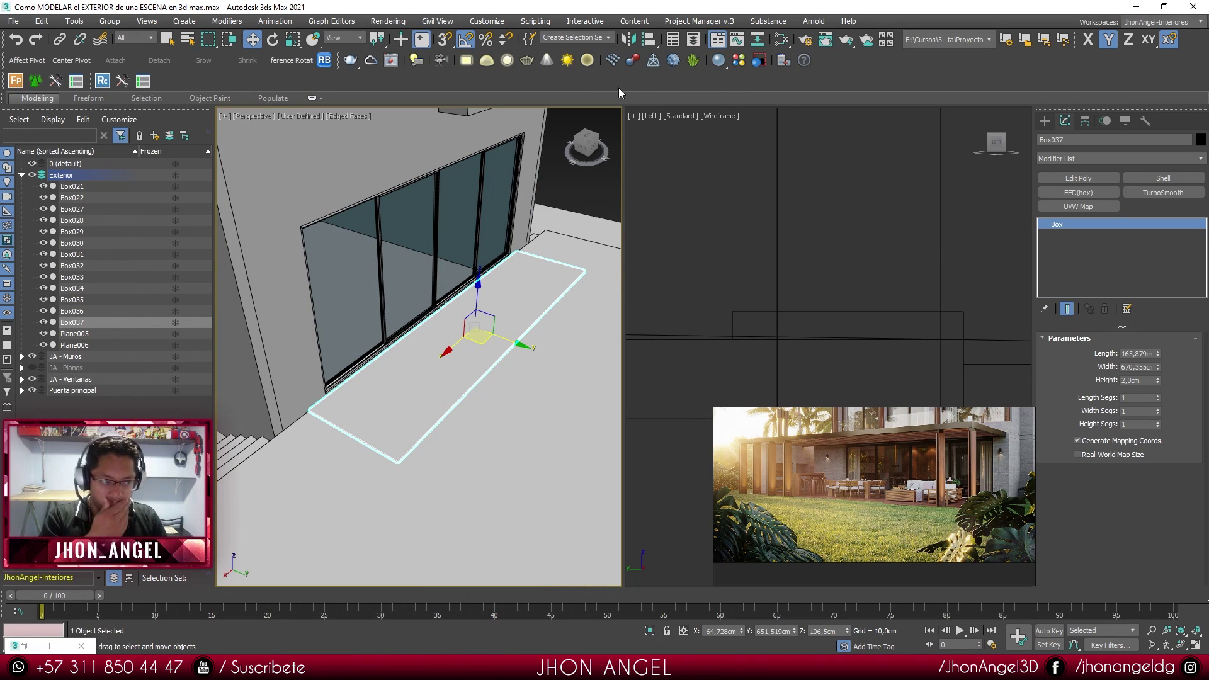
# - Set the terrace slab's length to 500 cm and move it outward so its edge meets the house wall
pyautogui.moveTo(1161, 355); pyautogui.dragTo(1168, 337)
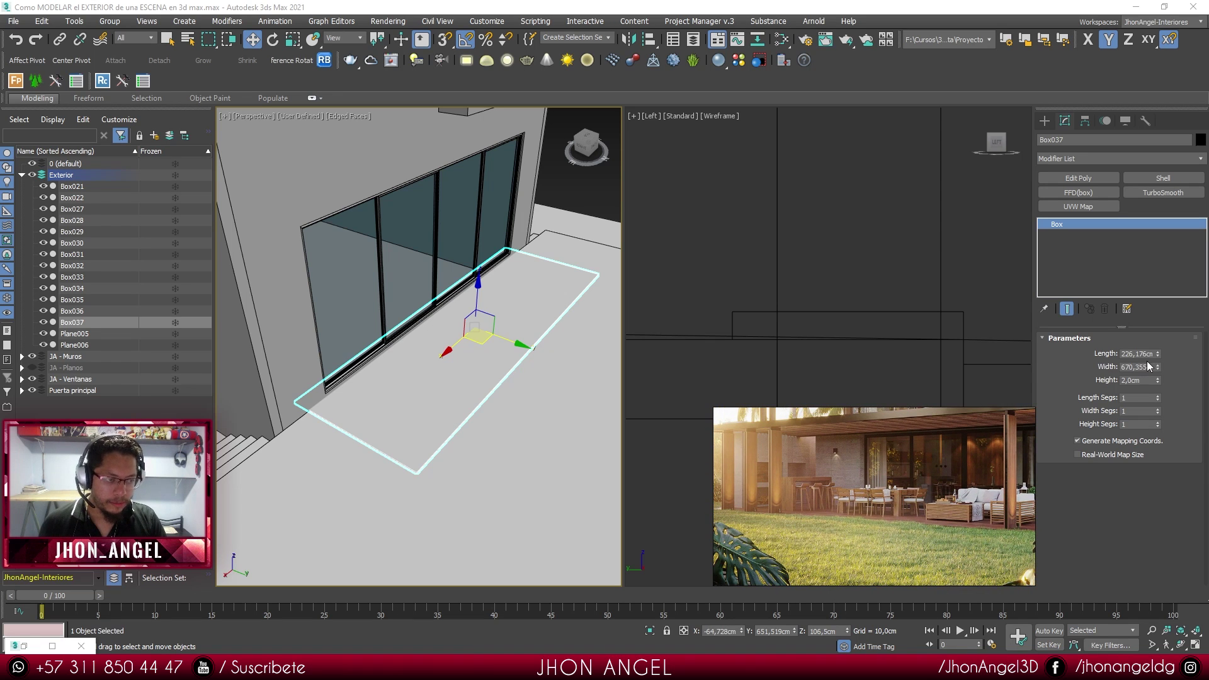
pyautogui.doubleClick(1147, 354)
pyautogui.write('500')
pyautogui.press('Return')
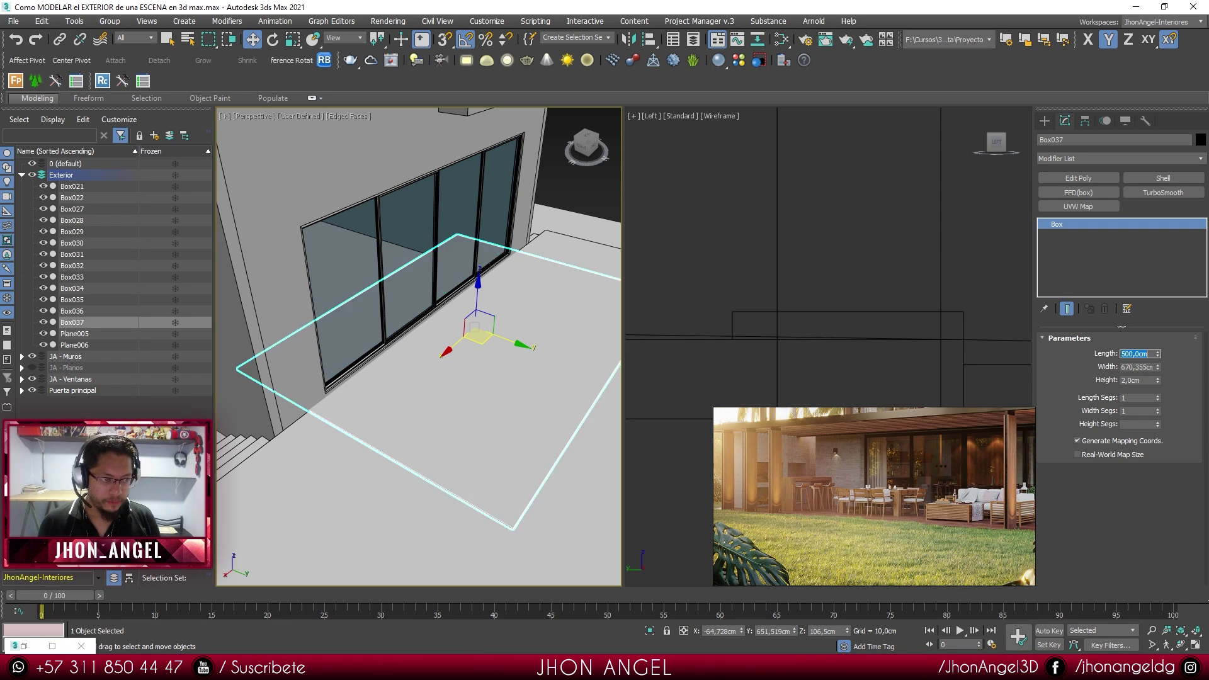
pyautogui.keyDown('alt'); pyautogui.moveTo(574, 336); pyautogui.dragTo(538, 340, button='middle'); pyautogui.keyUp('alt')
pyautogui.moveTo(515, 333); pyautogui.dragTo(613, 340)
pyautogui.scroll(-5, 551, 324)
pyautogui.moveTo(551, 324); pyautogui.dragTo(458, 321, button='middle')
pyautogui.scroll(3, 458, 308)
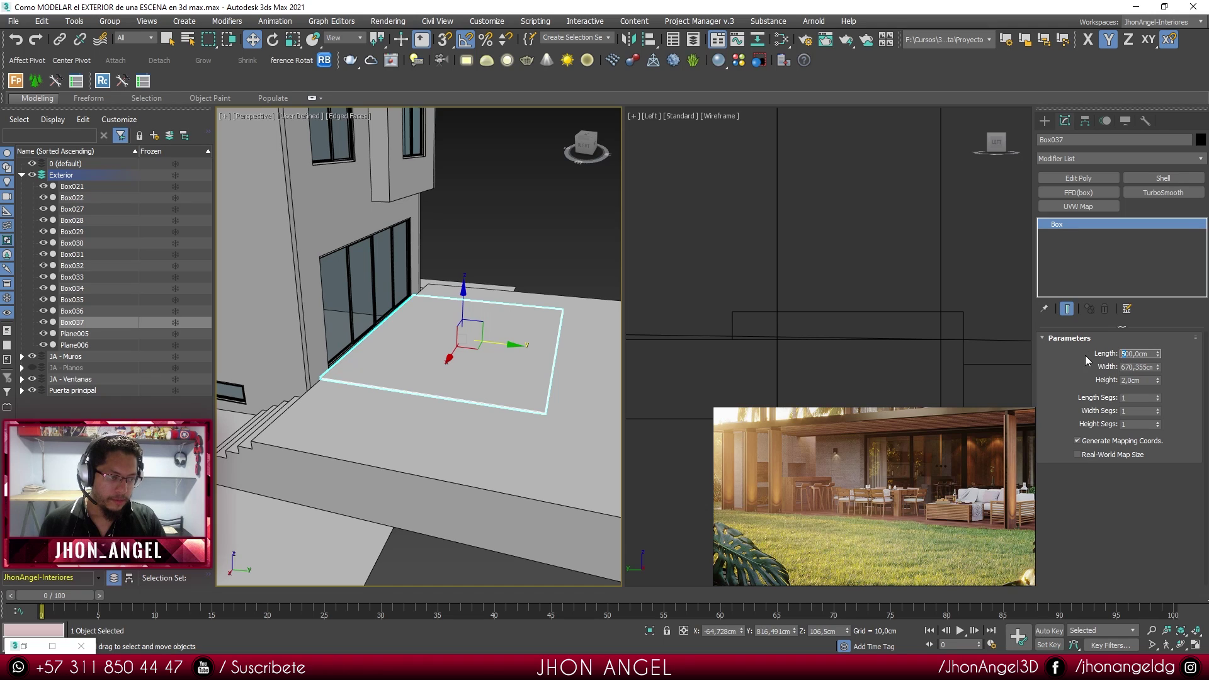
# - Try a slab length of 400 cm, settle on 350 cm, and reposition the slab against the house wall
pyautogui.write('400')
pyautogui.press('Return')
pyautogui.moveTo(504, 347); pyautogui.dragTo(495, 351)
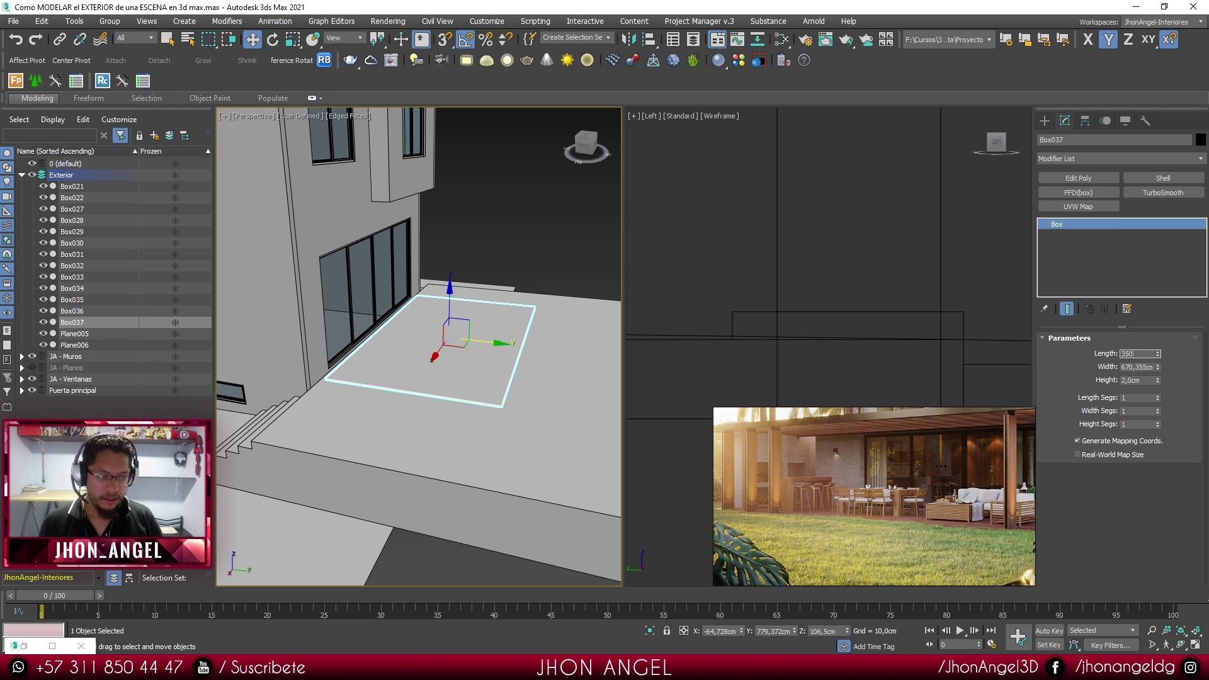
pyautogui.write('350')
pyautogui.press('Return')
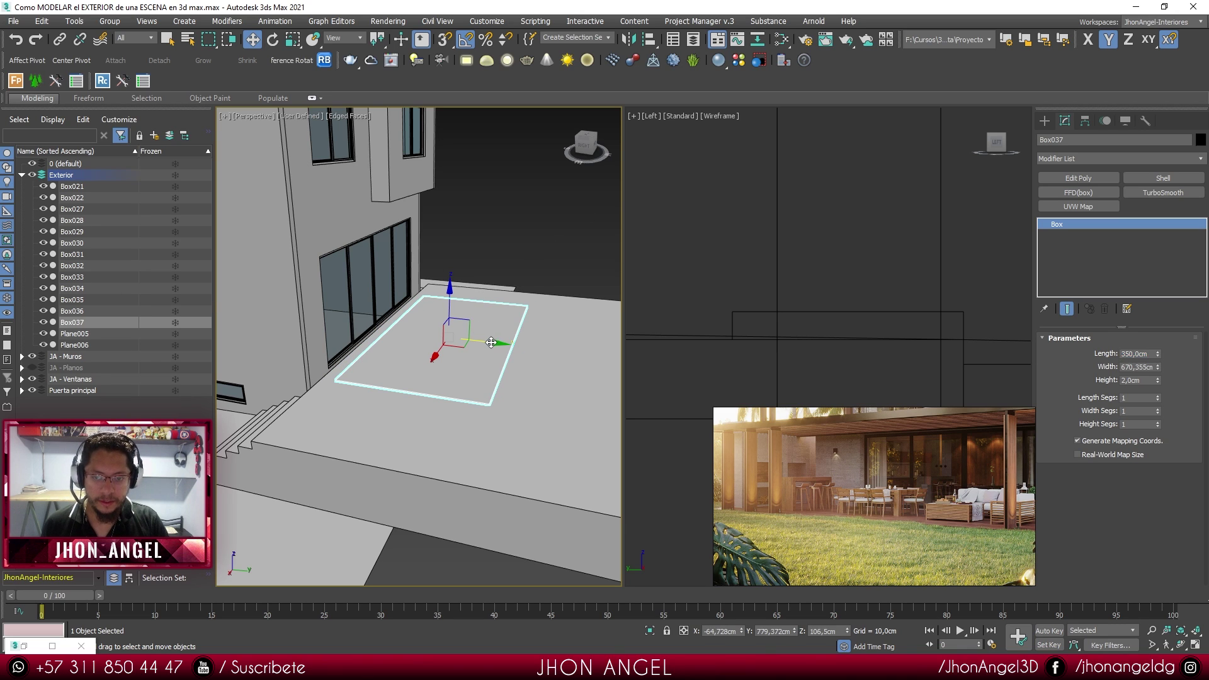
pyautogui.moveTo(493, 343); pyautogui.dragTo(485, 342)
# - Widen the terrace slab to about 865 cm and convert it to Editable Poly
pyautogui.moveTo(1158, 368); pyautogui.dragTo(1158, 350)
pyautogui.keyDown('alt'); pyautogui.moveTo(540, 381); pyautogui.dragTo(437, 387, button='middle'); pyautogui.keyUp('alt')
pyautogui.moveTo(342, 389); pyautogui.dragTo(421, 376, button='middle')
pyautogui.moveTo(317, 329); pyautogui.dragTo(544, 341, button='middle')
pyautogui.rightClick(544, 342)
pyautogui.moveTo(515, 472)
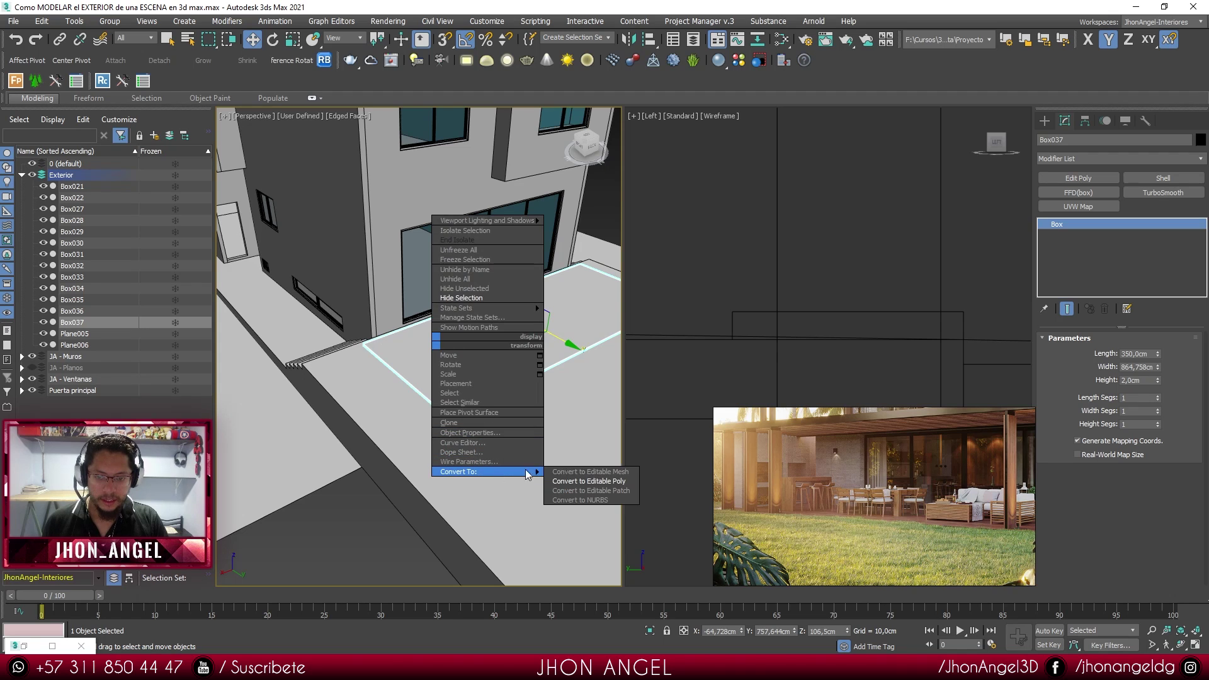
pyautogui.click(590, 481)
# - Snap the vertices at the slab's end nearest the terrace steps to the platform's edge along X
pyautogui.press('1')
pyautogui.keyDown('alt'); pyautogui.moveTo(432, 372); pyautogui.dragTo(379, 368, button='middle'); pyautogui.keyUp('alt')
pyautogui.moveTo(329, 290); pyautogui.dragTo(430, 374)
pyautogui.moveTo(438, 372); pyautogui.dragTo(408, 350, button='middle')
pyautogui.moveTo(378, 332); pyautogui.dragTo(392, 379)
pyautogui.moveTo(405, 354); pyautogui.dragTo(357, 370, button='middle')
# - Snap the four vertices at the slab's opposite end to the platform's other edge along X
pyautogui.moveTo(356, 373); pyautogui.dragTo(581, 243)
pyautogui.moveTo(582, 244); pyautogui.dragTo(458, 266, button='middle')
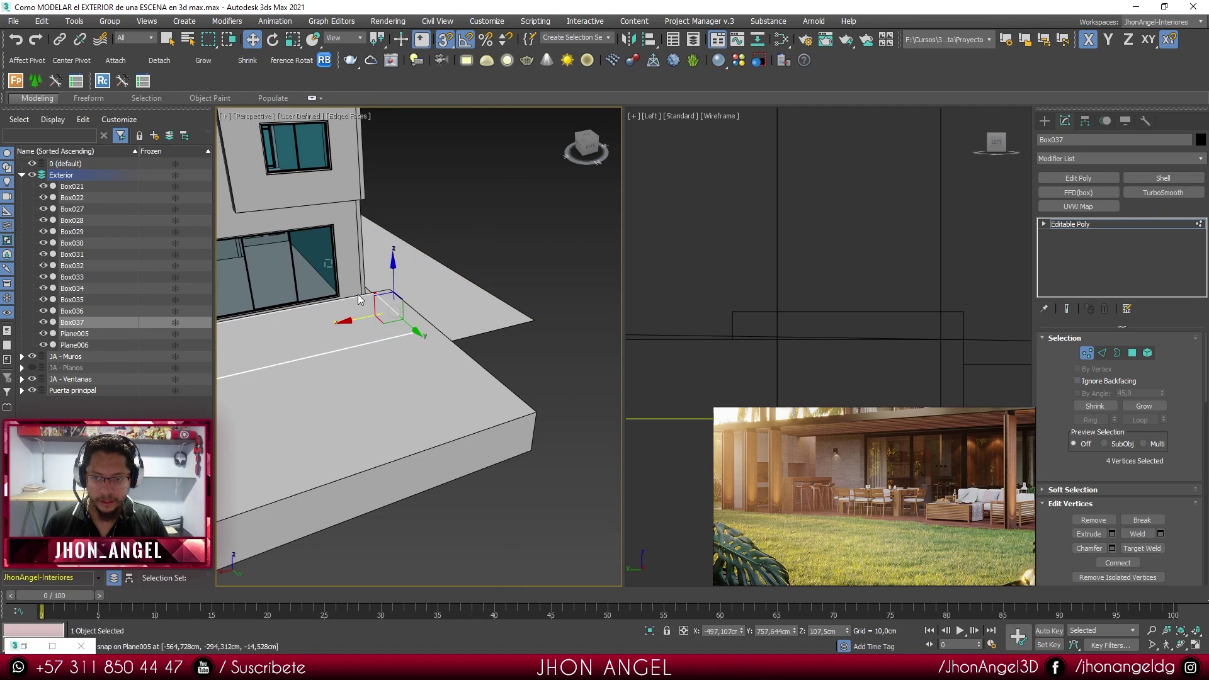
pyautogui.keyDown('alt'); pyautogui.moveTo(396, 305); pyautogui.dragTo(335, 316, button='middle'); pyautogui.keyUp('alt')
pyautogui.scroll(5, 447, 308)
pyautogui.scroll(-2, 447, 308)
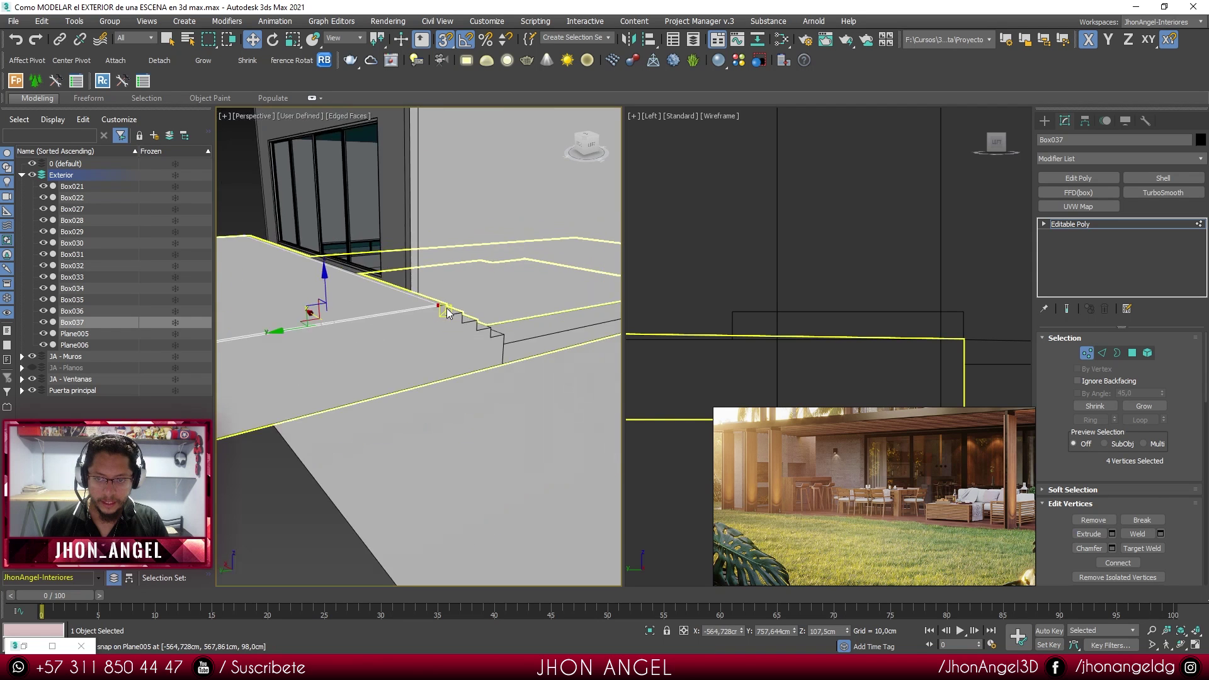
pyautogui.press('1')
pyautogui.scroll(-5, 448, 308)
pyautogui.moveTo(448, 307)
pyautogui.keyDown('alt'); pyautogui.mouseDown(button='middle')
pyautogui.moveTo(482, 330)
pyautogui.moveTo(447, 349)
pyautogui.mouseUp(button='middle'); pyautogui.keyUp('alt')
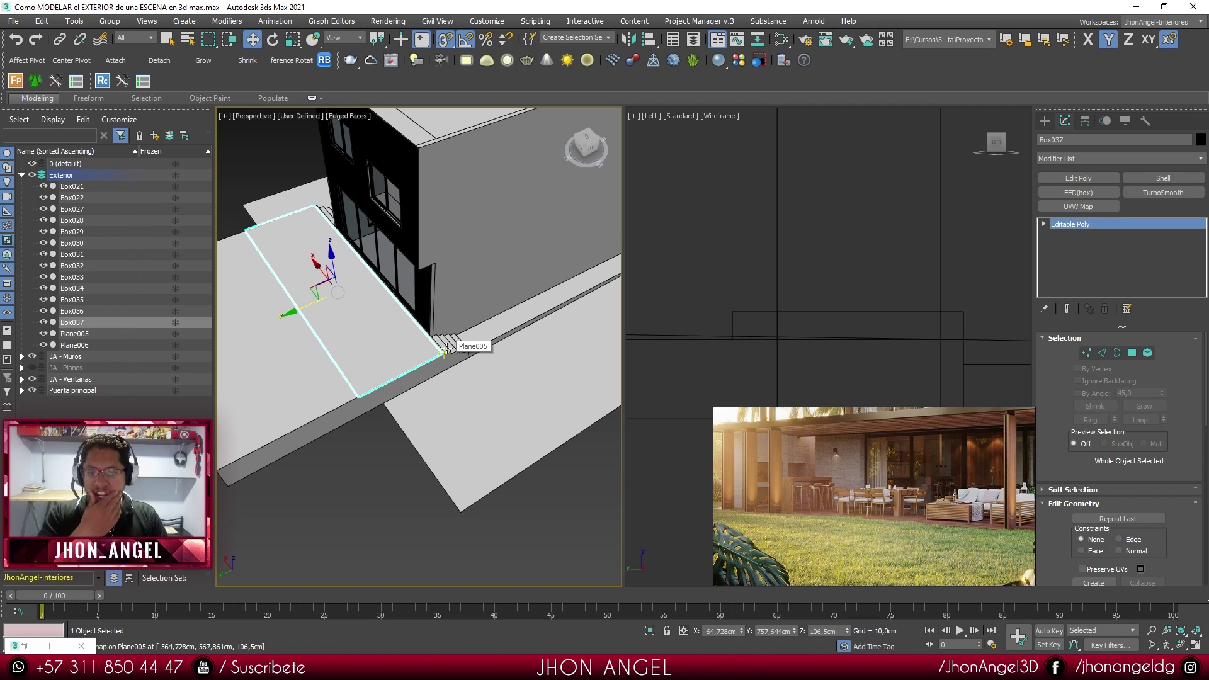
# - Snap the ground plane's two rear vertices horizontally to the house's rear corner beside the terrace steps
pyautogui.click(446, 348)
pyautogui.keyDown('alt'); pyautogui.moveTo(446, 349); pyautogui.dragTo(478, 353, button='middle'); pyautogui.keyUp('alt')
pyautogui.moveTo(397, 340)
pyautogui.keyDown('alt'); pyautogui.mouseDown(button='middle')
pyautogui.moveTo(577, 332)
pyautogui.moveTo(494, 325)
pyautogui.moveTo(464, 342)
pyautogui.moveTo(375, 349)
pyautogui.moveTo(406, 348)
pyautogui.mouseUp(button='middle'); pyautogui.keyUp('alt')
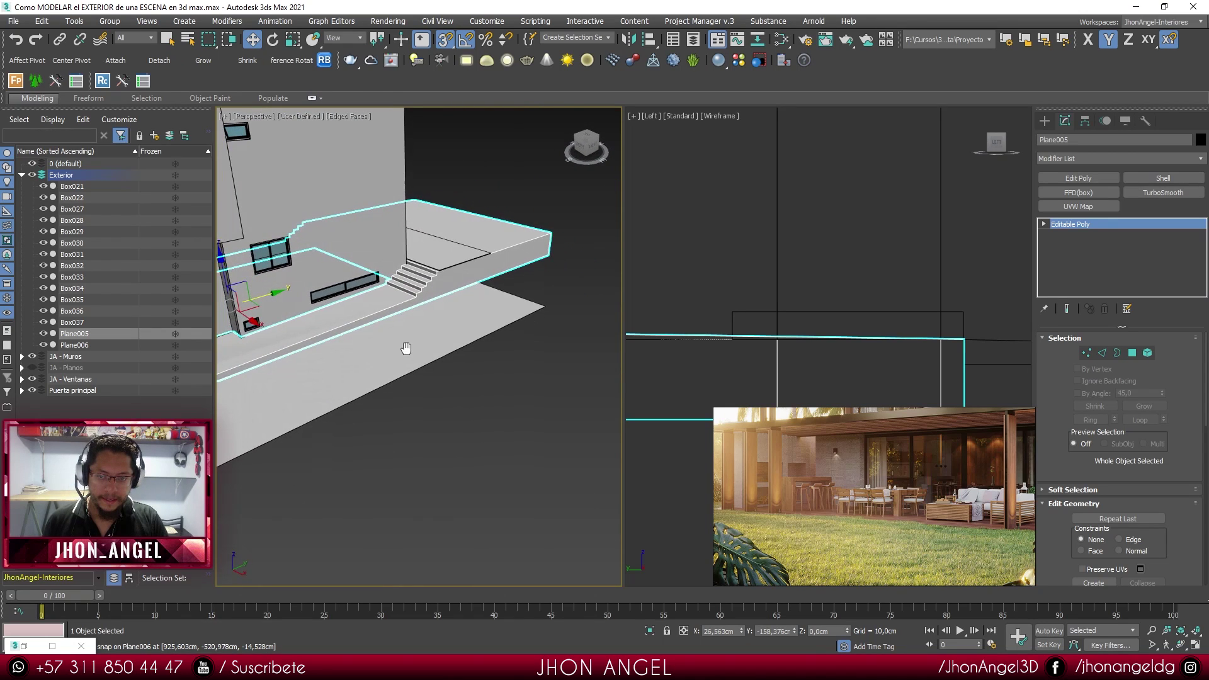
pyautogui.click(445, 320)
pyautogui.scroll(5, 445, 318)
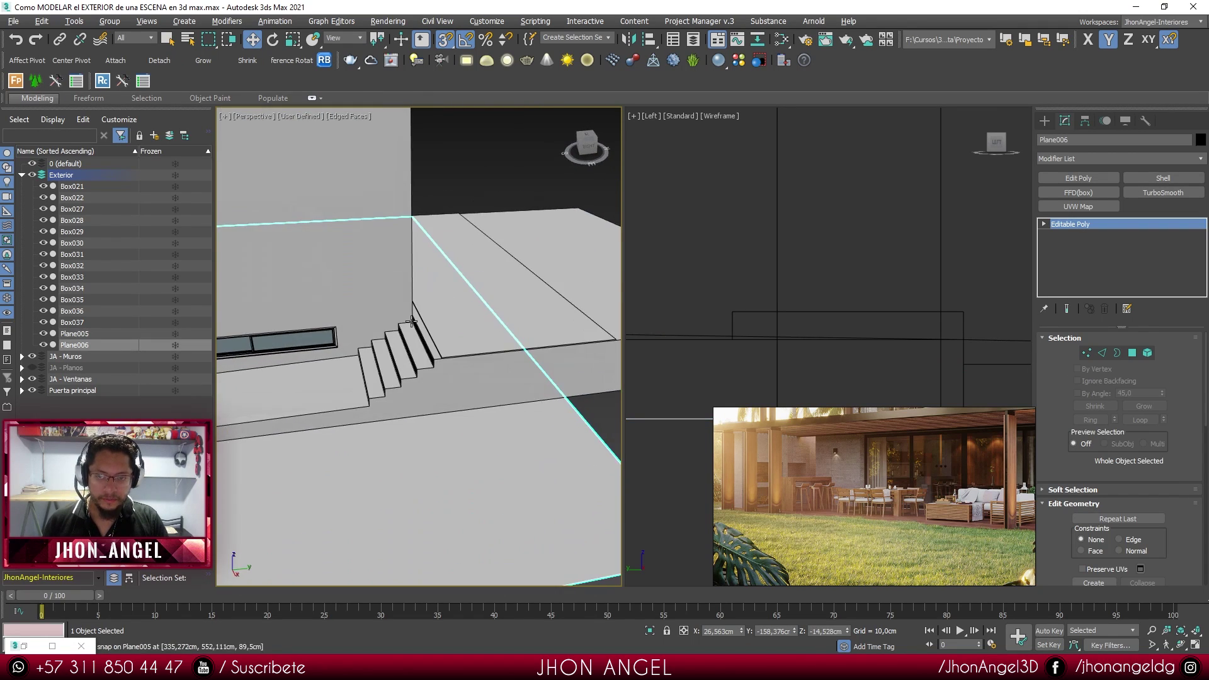
pyautogui.scroll(-5, 406, 321)
pyautogui.press('1')
pyautogui.scroll(6, 435, 368)
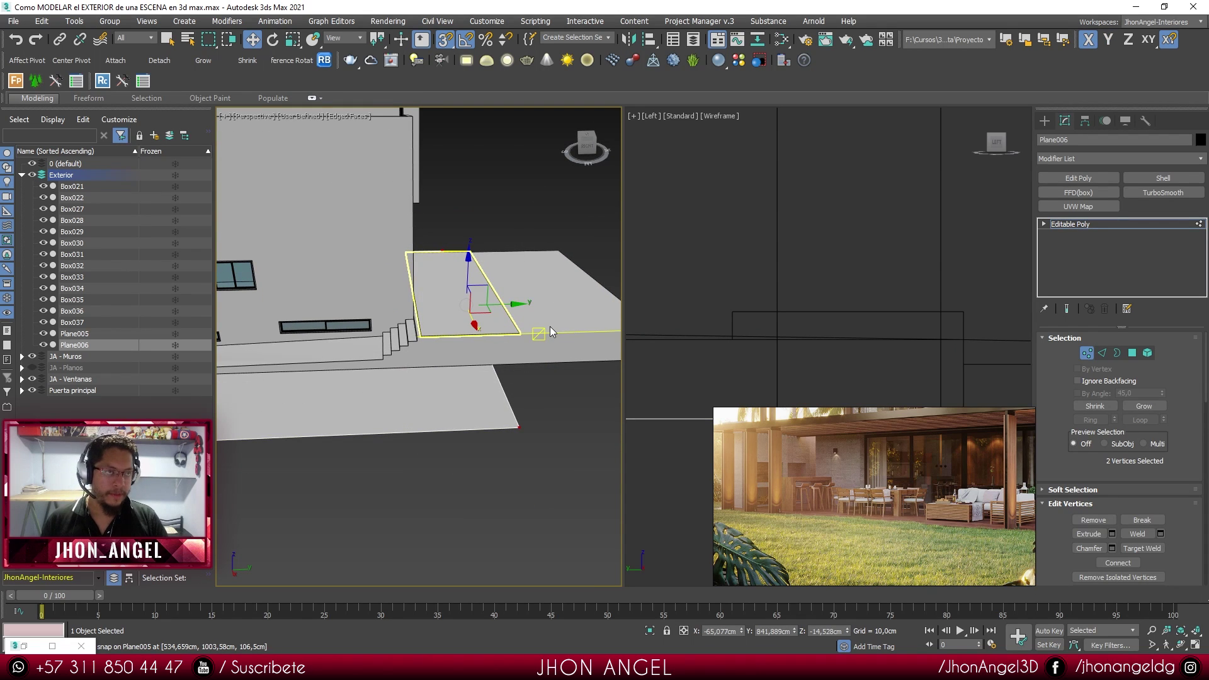
pyautogui.keyDown('alt'); pyautogui.moveTo(390, 364); pyautogui.dragTo(467, 369, button='middle'); pyautogui.keyUp('alt')
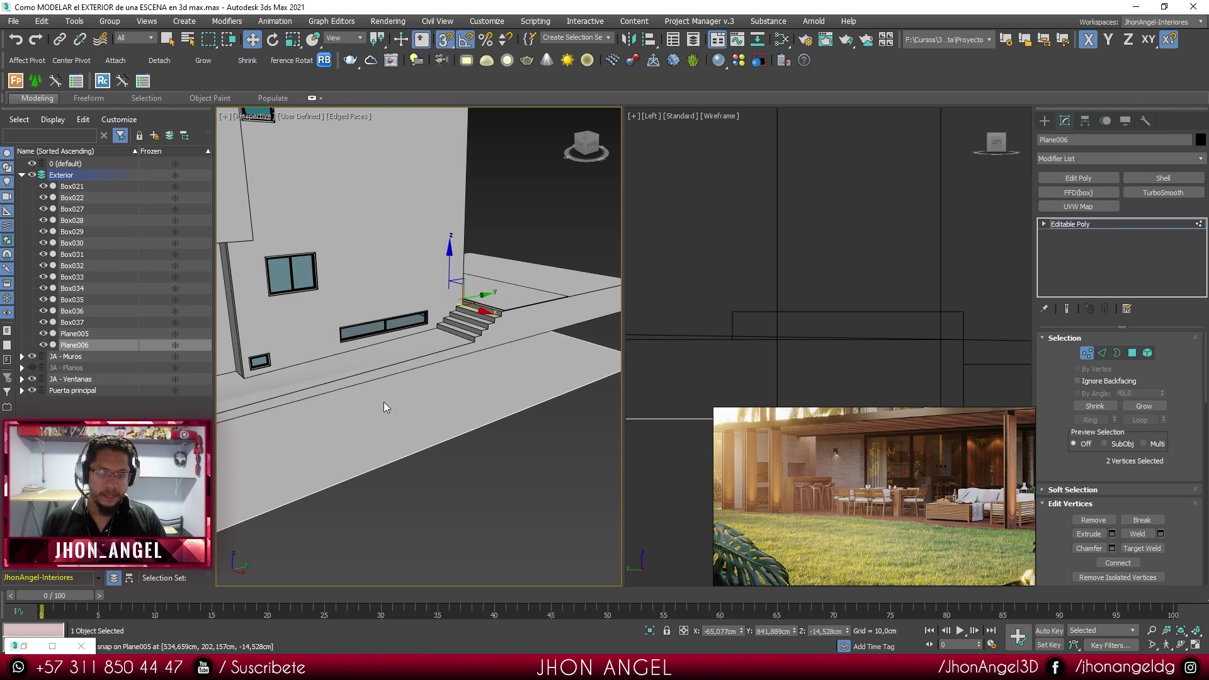
pyautogui.scroll(-4, 394, 398)
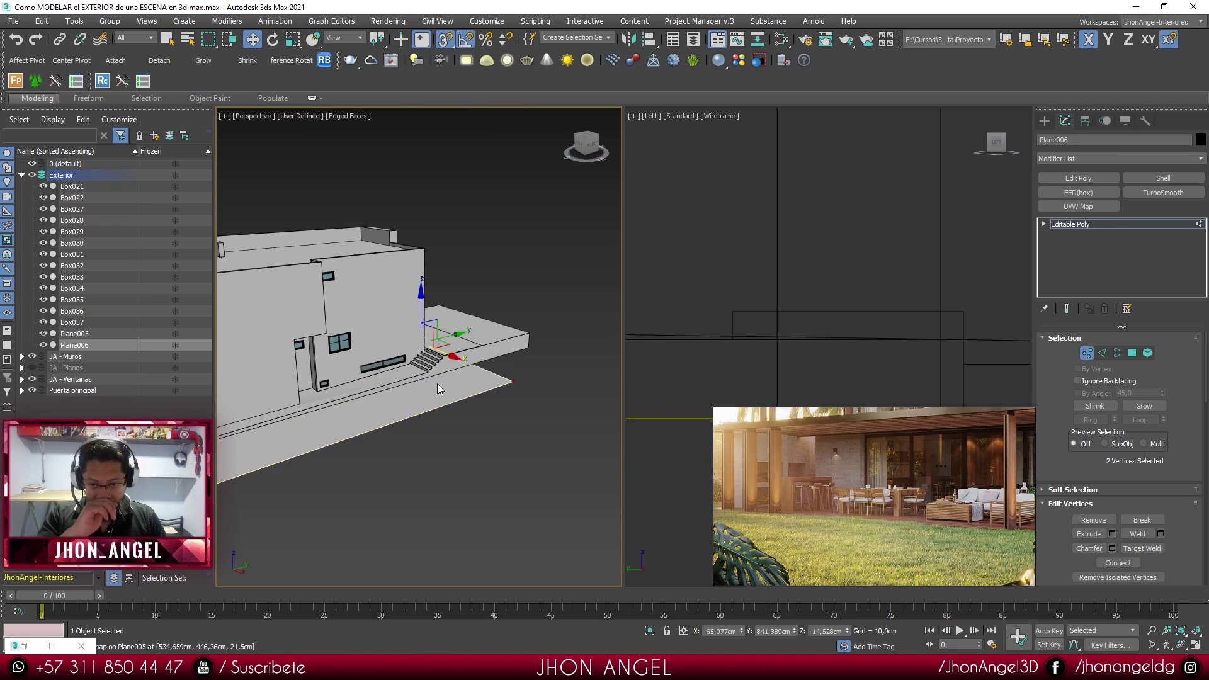
pyautogui.scroll(5, 432, 391)
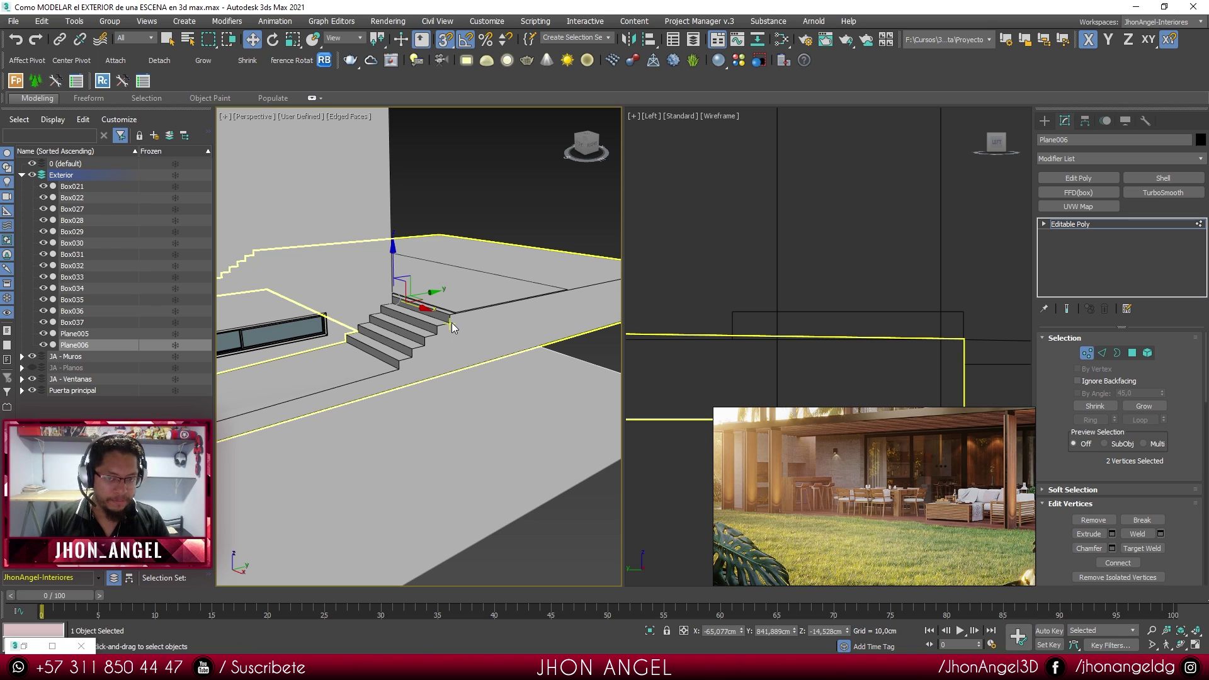
pyautogui.scroll(-5, 451, 322)
pyautogui.keyDown('alt'); pyautogui.moveTo(455, 358); pyautogui.dragTo(401, 351, button='middle'); pyautogui.keyUp('alt')
pyautogui.moveTo(375, 409); pyautogui.dragTo(480, 288)
pyautogui.keyDown('alt'); pyautogui.moveTo(480, 288); pyautogui.dragTo(444, 318, button='middle'); pyautogui.keyUp('alt')
pyautogui.rightClick(735, 350)
pyautogui.scroll(-8, 730, 349)
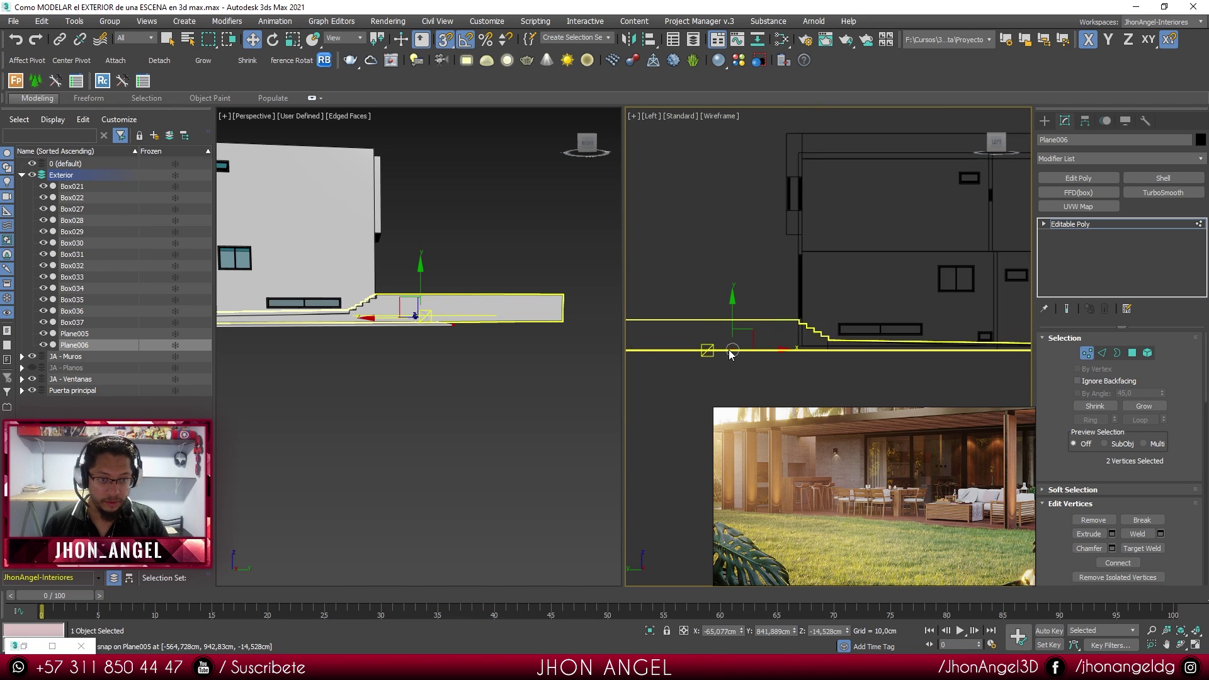
pyautogui.scroll(10, 745, 348)
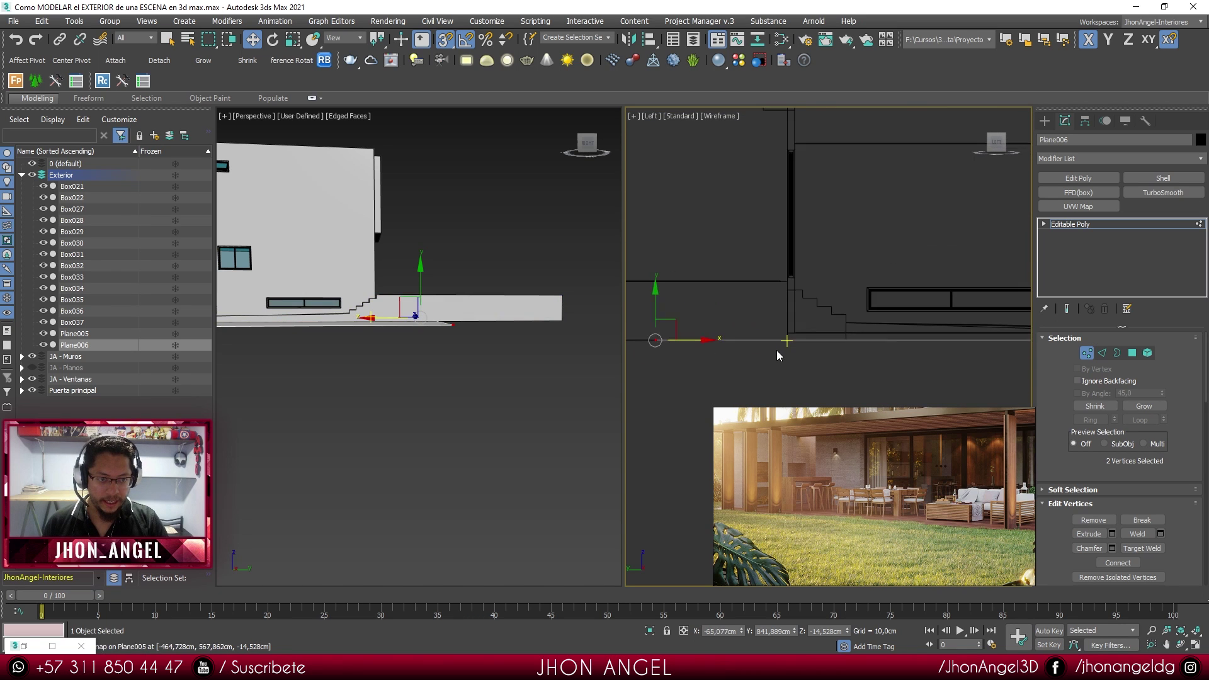
pyautogui.moveTo(704, 339); pyautogui.dragTo(786, 339)
# - Extend the ground plane's rear edge with new faces up to the platform's top and out along Y to its far edge
pyautogui.moveTo(378, 319)
pyautogui.keyDown('alt'); pyautogui.mouseDown(button='middle')
pyautogui.moveTo(405, 339)
pyautogui.moveTo(422, 380)
pyautogui.mouseUp(button='middle'); pyautogui.keyUp('alt')
pyautogui.scroll(4, 401, 352)
pyautogui.press('2')
pyautogui.click(436, 385)
pyautogui.keyDown('alt'); pyautogui.moveTo(436, 385); pyautogui.dragTo(397, 326, button='middle'); pyautogui.keyUp('alt')
pyautogui.scroll(2, 396, 326)
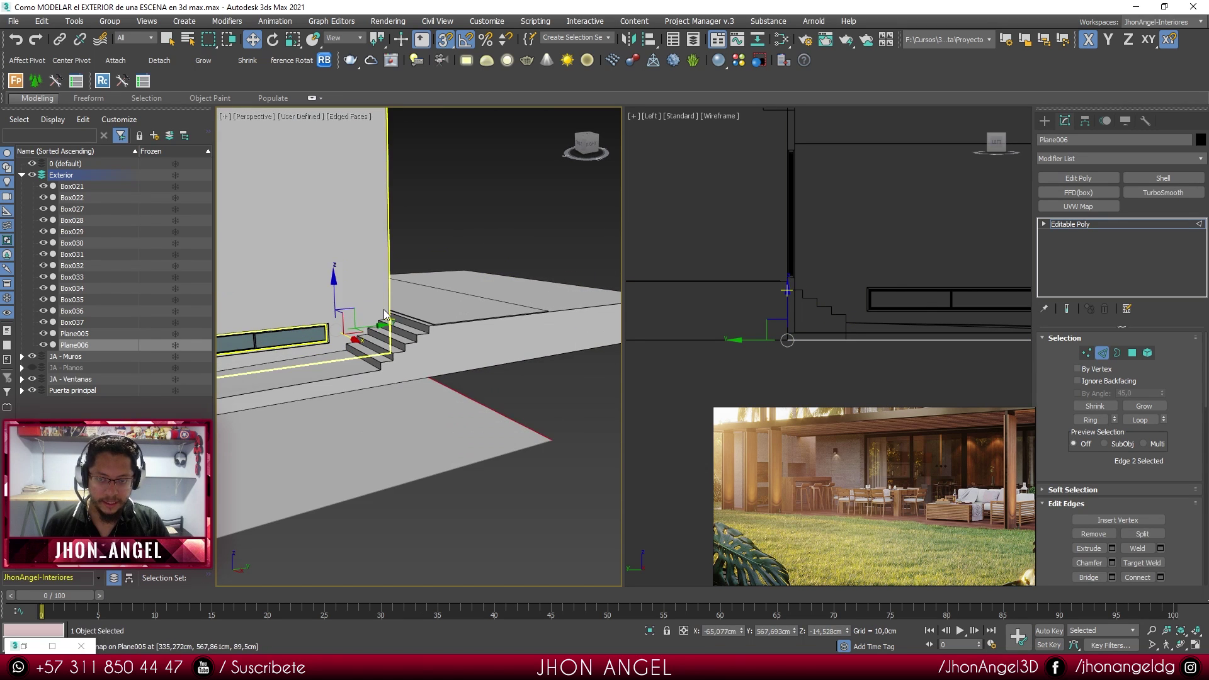
pyautogui.keyDown('shift'); pyautogui.moveTo(334, 292); pyautogui.dragTo(430, 326); pyautogui.keyUp('shift')
pyautogui.keyDown('alt'); pyautogui.moveTo(440, 337); pyautogui.dragTo(314, 306, button='middle'); pyautogui.keyUp('alt')
pyautogui.keyDown('shift'); pyautogui.moveTo(314, 307); pyautogui.dragTo(593, 321); pyautogui.keyUp('shift')
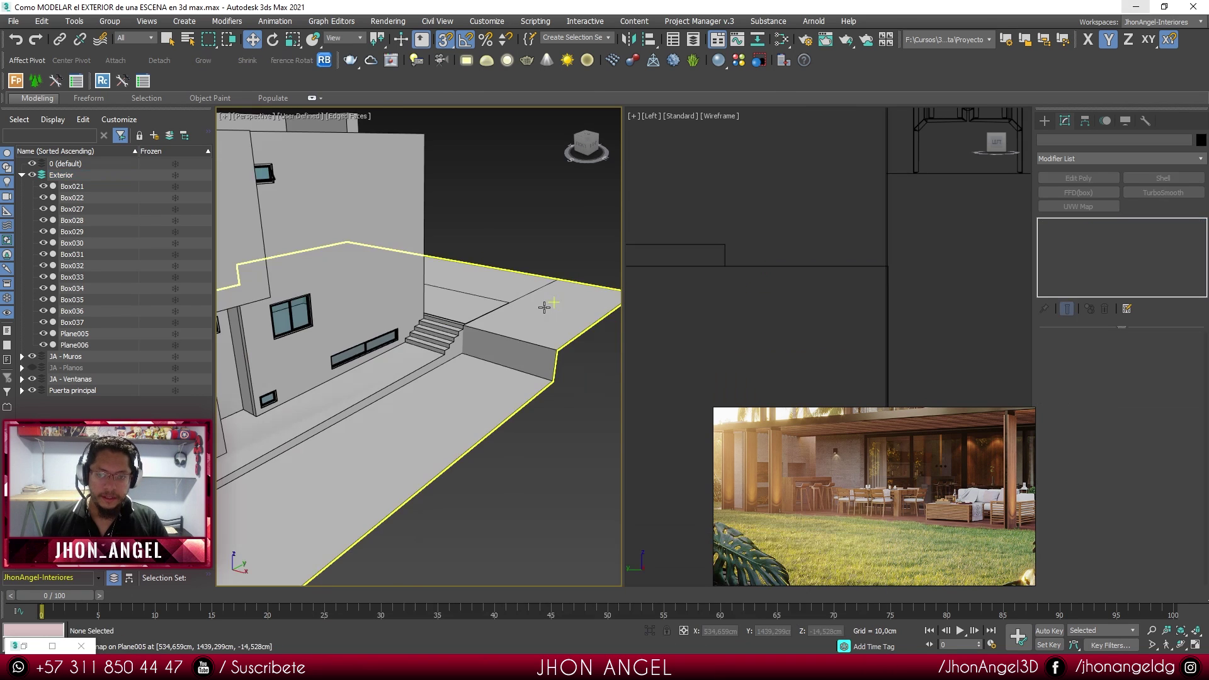
# - Examine how the new upper ground surface meets the platform and the terrace steps
pyautogui.scroll(3, 544, 306)
pyautogui.moveTo(544, 306); pyautogui.dragTo(509, 298, button='middle')
pyautogui.click(510, 298)
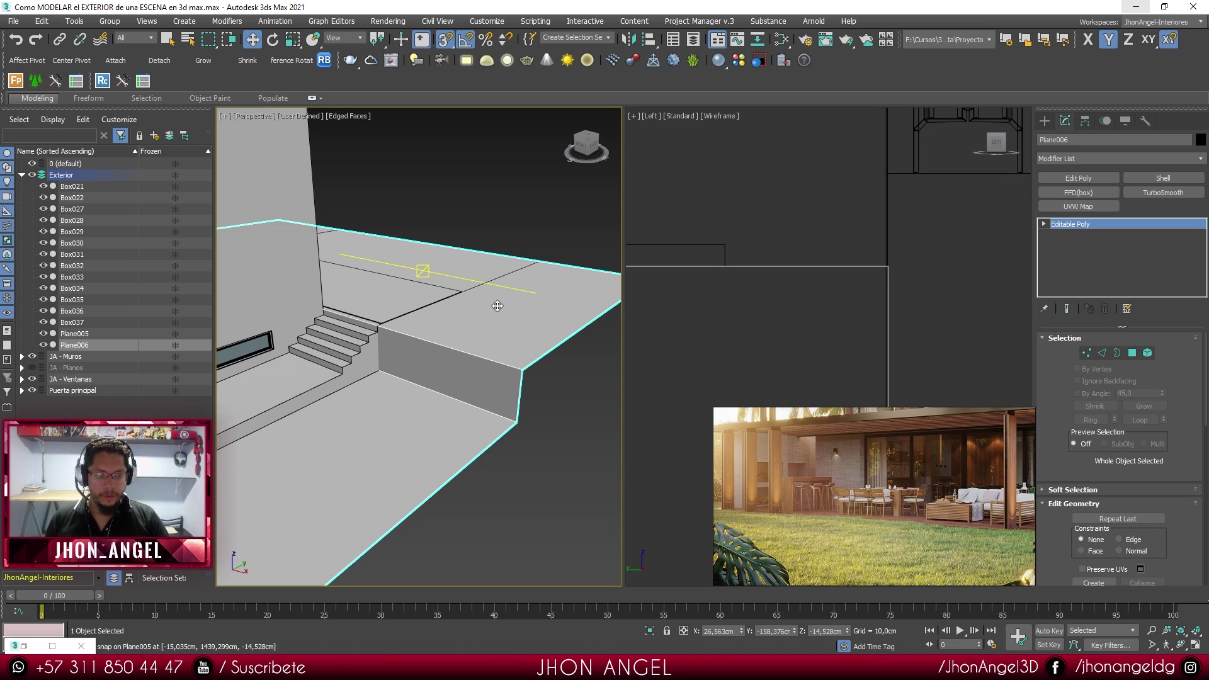
pyautogui.scroll(-3, 475, 303)
pyautogui.moveTo(386, 394); pyautogui.dragTo(462, 326, button='middle')
pyautogui.scroll(3, 513, 327)
pyautogui.scroll(-3, 486, 330)
# - Snap the platform's four far vertices back along Y to the deck slab's outer edge
pyautogui.click(481, 338)
pyautogui.scroll(-2, 497, 357)
pyautogui.moveTo(380, 333)
pyautogui.keyDown('alt'); pyautogui.mouseDown(button='middle')
pyautogui.moveTo(413, 333)
pyautogui.moveTo(398, 331)
pyautogui.mouseUp(button='middle'); pyautogui.keyUp('alt')
pyautogui.moveTo(483, 347)
pyautogui.keyDown('alt'); pyautogui.mouseDown(button='middle')
pyautogui.moveTo(459, 338)
pyautogui.moveTo(475, 357)
pyautogui.mouseUp(button='middle'); pyautogui.keyUp('alt')
pyautogui.press('1')
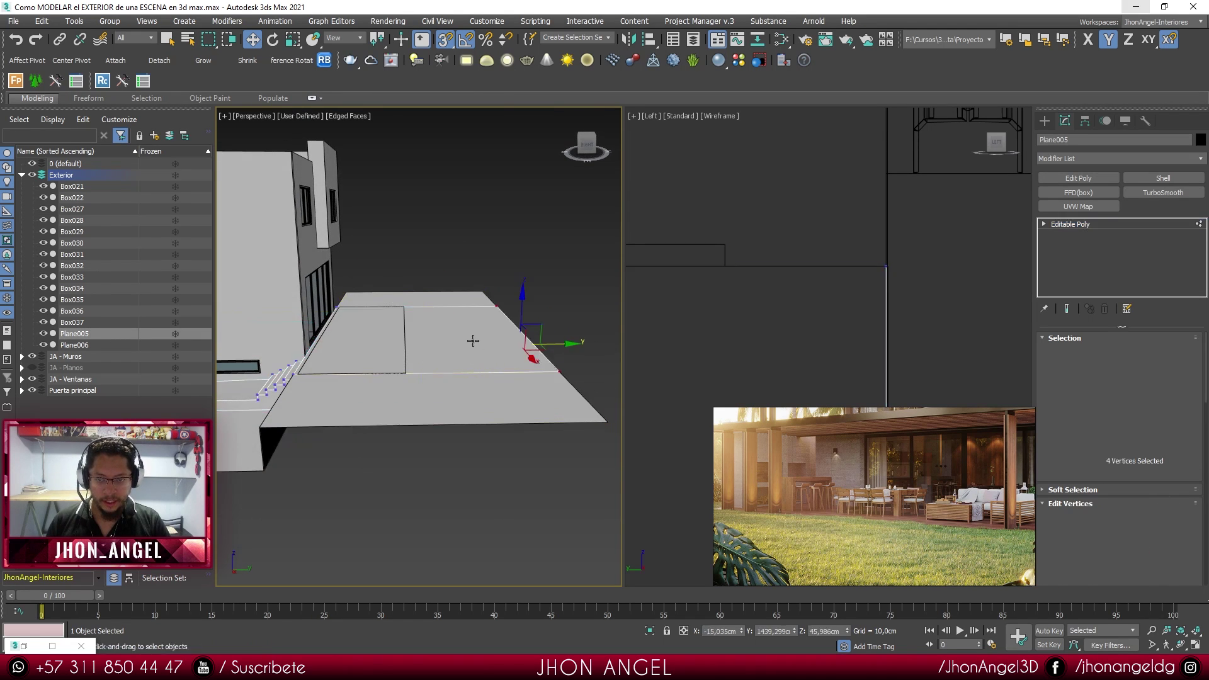
pyautogui.press('F3')
pyautogui.moveTo(570, 433); pyautogui.dragTo(595, 449)
pyautogui.press('F3')
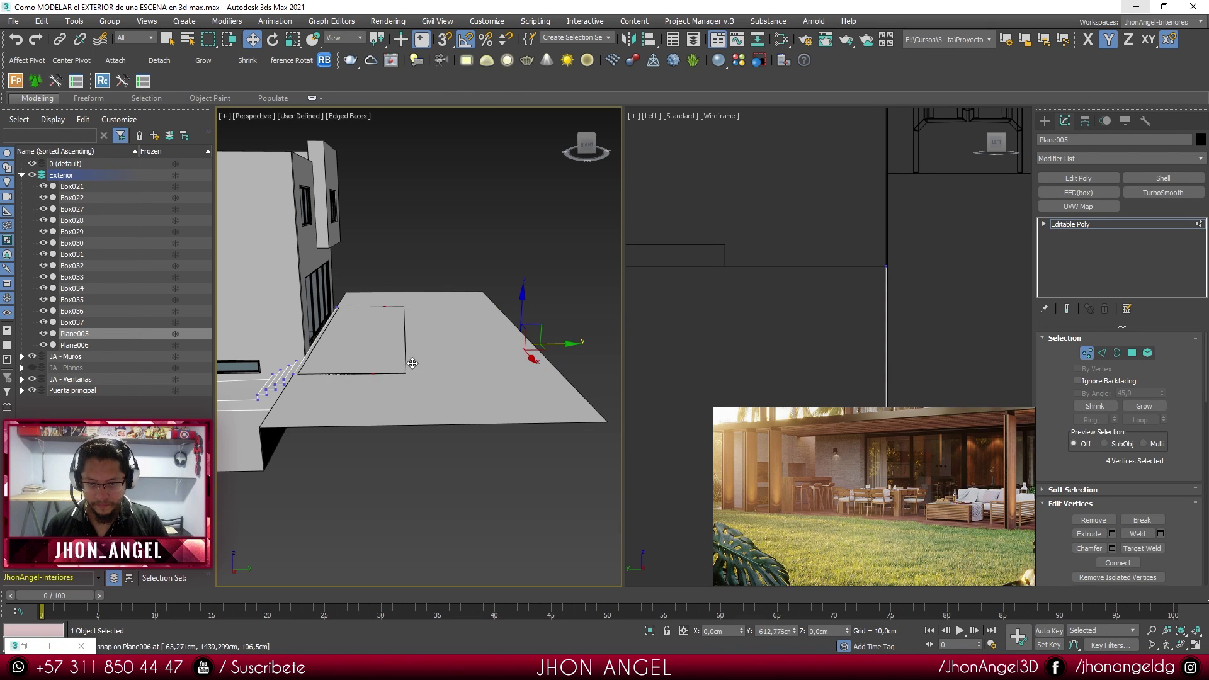
pyautogui.keyDown('alt'); pyautogui.moveTo(410, 372); pyautogui.dragTo(342, 364, button='middle'); pyautogui.keyUp('alt')
pyautogui.scroll(4, 353, 372)
pyautogui.press('F3')
pyautogui.scroll(-3, 371, 383)
pyautogui.press('F3')
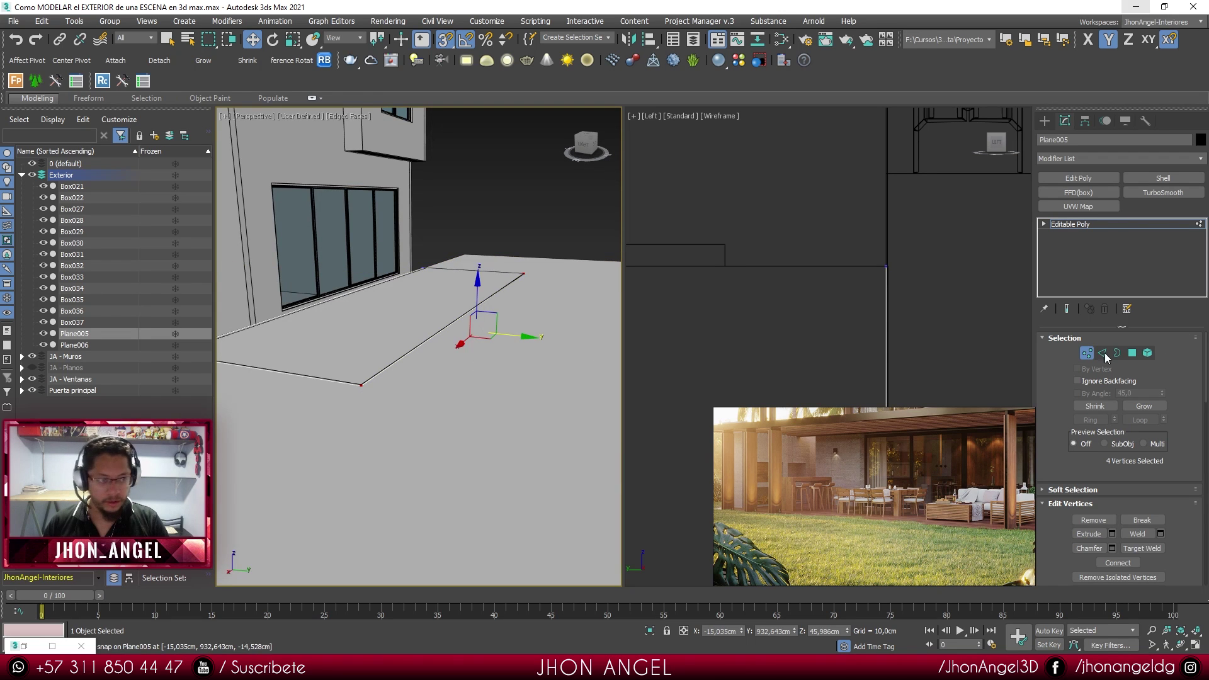
# - Inspect the slab, platform and steps with the edge display switched off and back on
pyautogui.click(1083, 355)
pyautogui.click(511, 235)
pyautogui.press('F4')
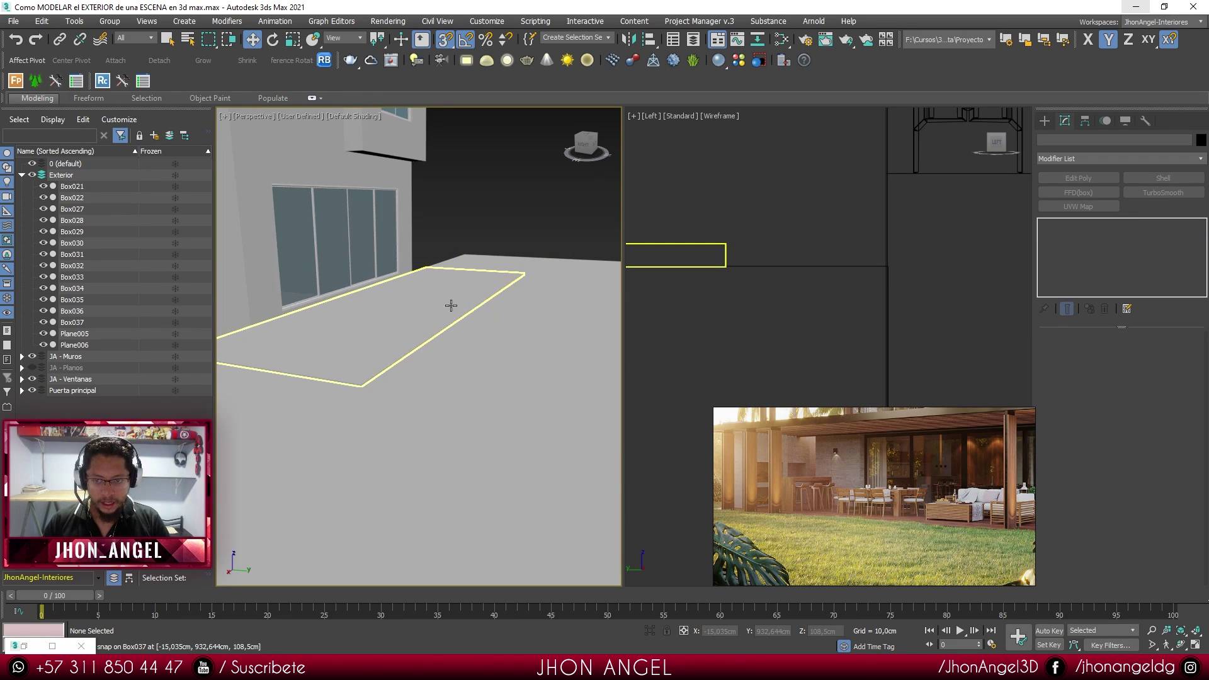
pyautogui.scroll(2, 315, 363)
pyautogui.press('F4')
pyautogui.scroll(-3, 427, 313)
pyautogui.moveTo(426, 313)
pyautogui.keyDown('alt'); pyautogui.mouseDown(button='middle')
pyautogui.moveTo(549, 318)
pyautogui.moveTo(412, 318)
pyautogui.mouseUp(button='middle'); pyautogui.keyUp('alt')
pyautogui.scroll(5, 524, 302)
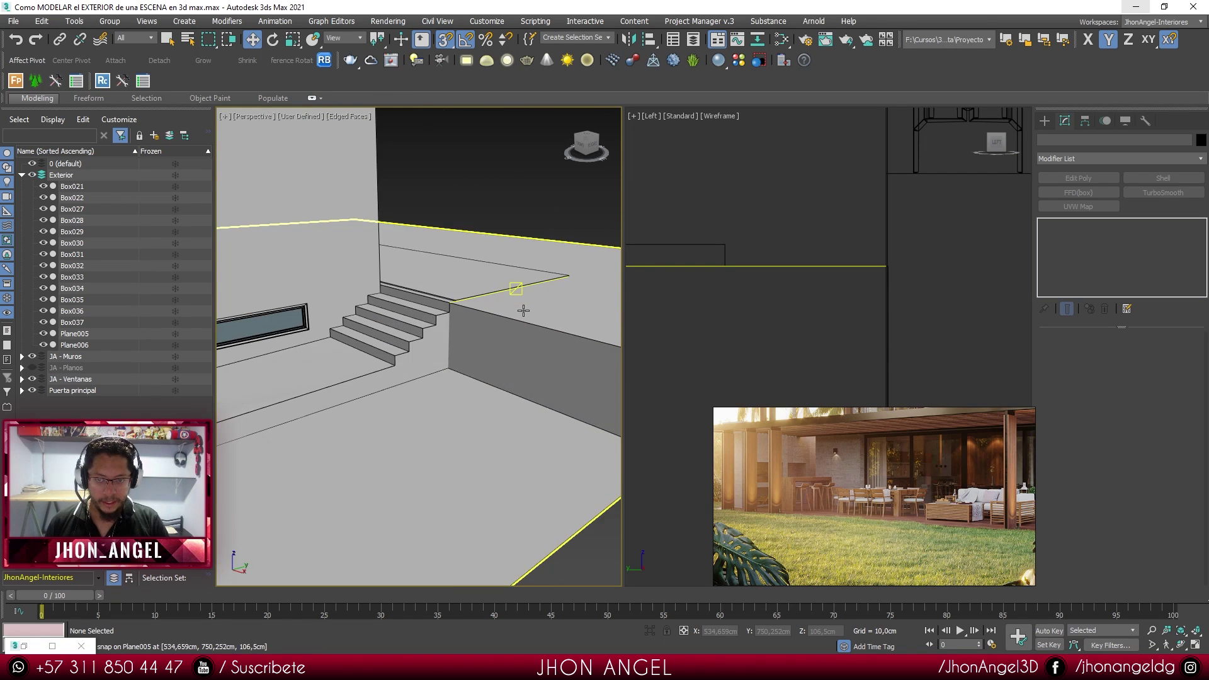
pyautogui.scroll(-3, 432, 312)
# - Detach the ground plane's large lower polygon around the house as a separate object
pyautogui.click(458, 279)
pyautogui.scroll(-5, 473, 292)
pyautogui.keyDown('alt'); pyautogui.moveTo(473, 292); pyautogui.dragTo(521, 380, button='middle'); pyautogui.keyUp('alt')
pyautogui.press('4')
pyautogui.click(455, 360)
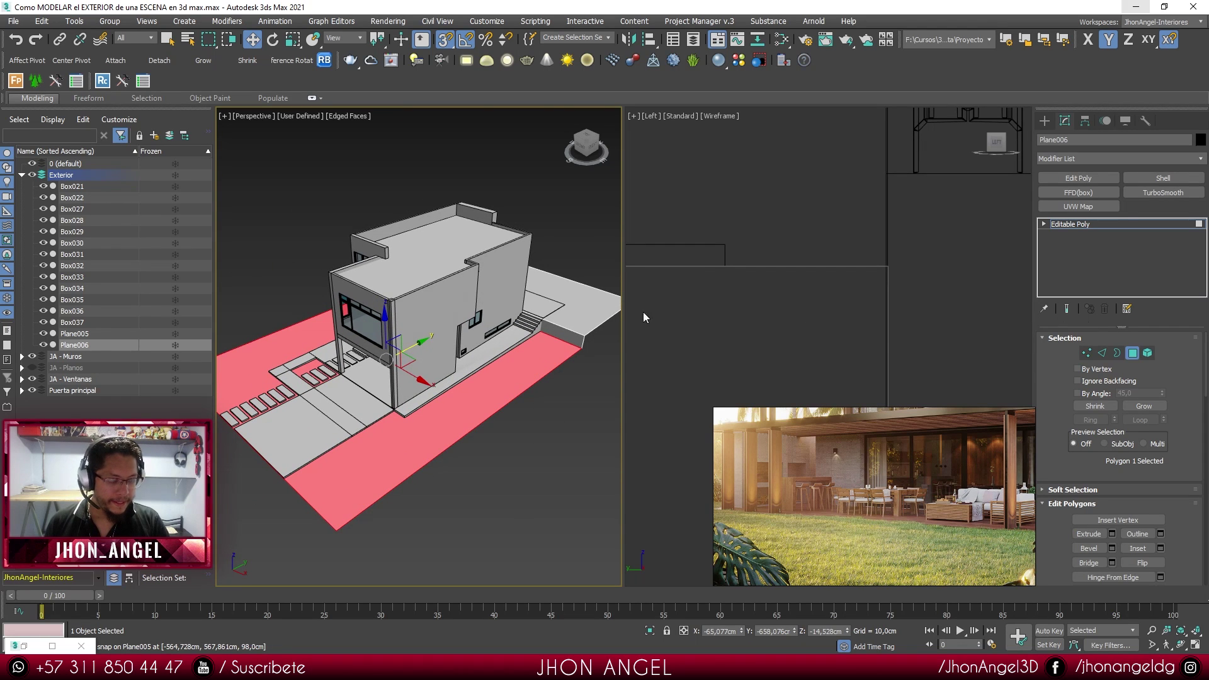
pyautogui.scroll(5, 375, 387)
pyautogui.scroll(-3, 456, 383)
pyautogui.press('F3')
pyautogui.press('F3')
pyautogui.scroll(-3, 457, 384)
pyautogui.moveTo(466, 380); pyautogui.dragTo(384, 381, button='middle')
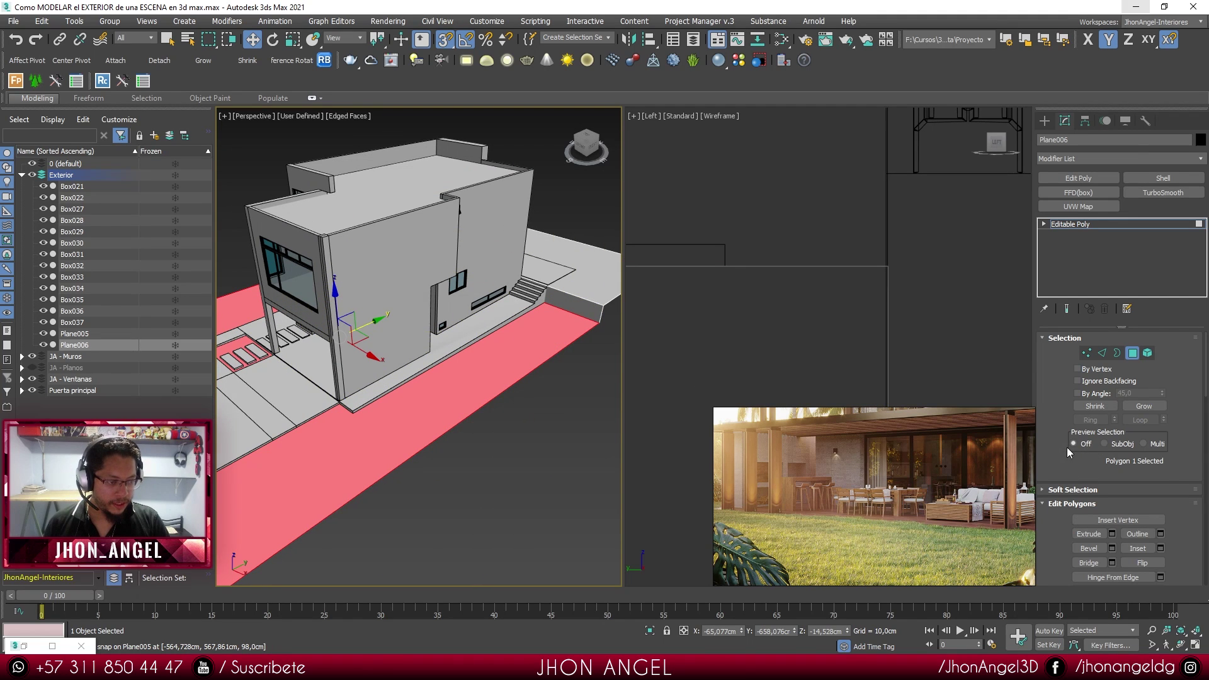
pyautogui.moveTo(1067, 447); pyautogui.dragTo(1035, 333)
pyautogui.scroll(-3, 1172, 504)
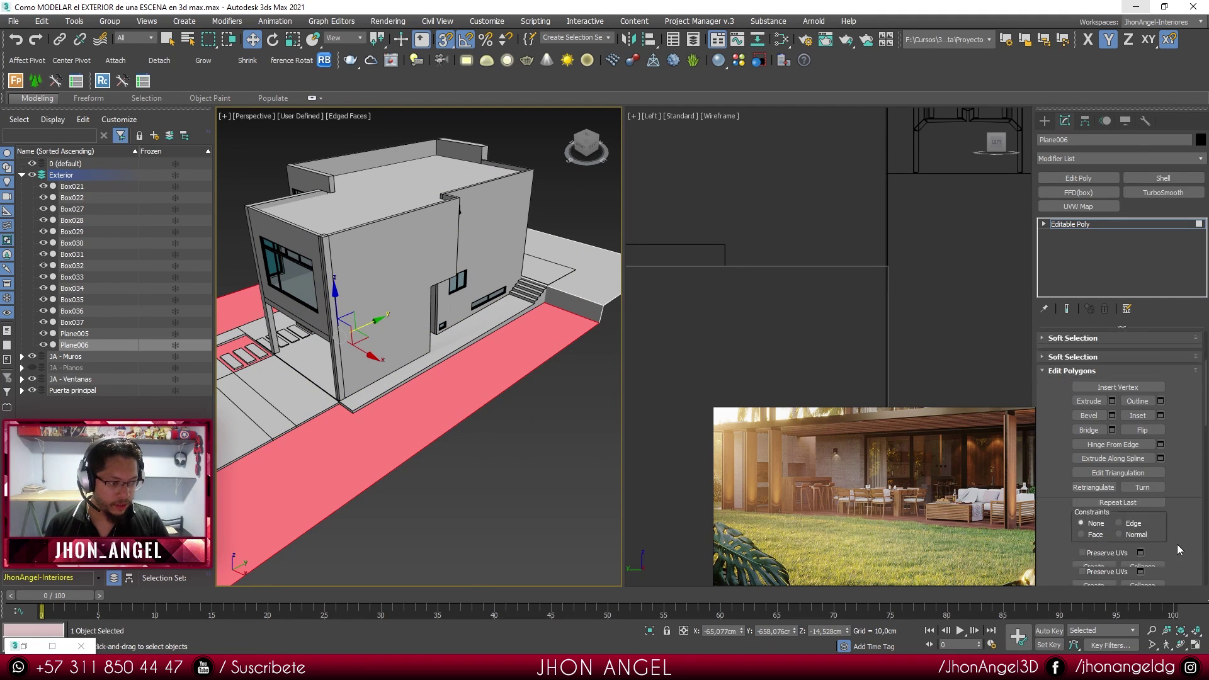
pyautogui.click(1142, 524)
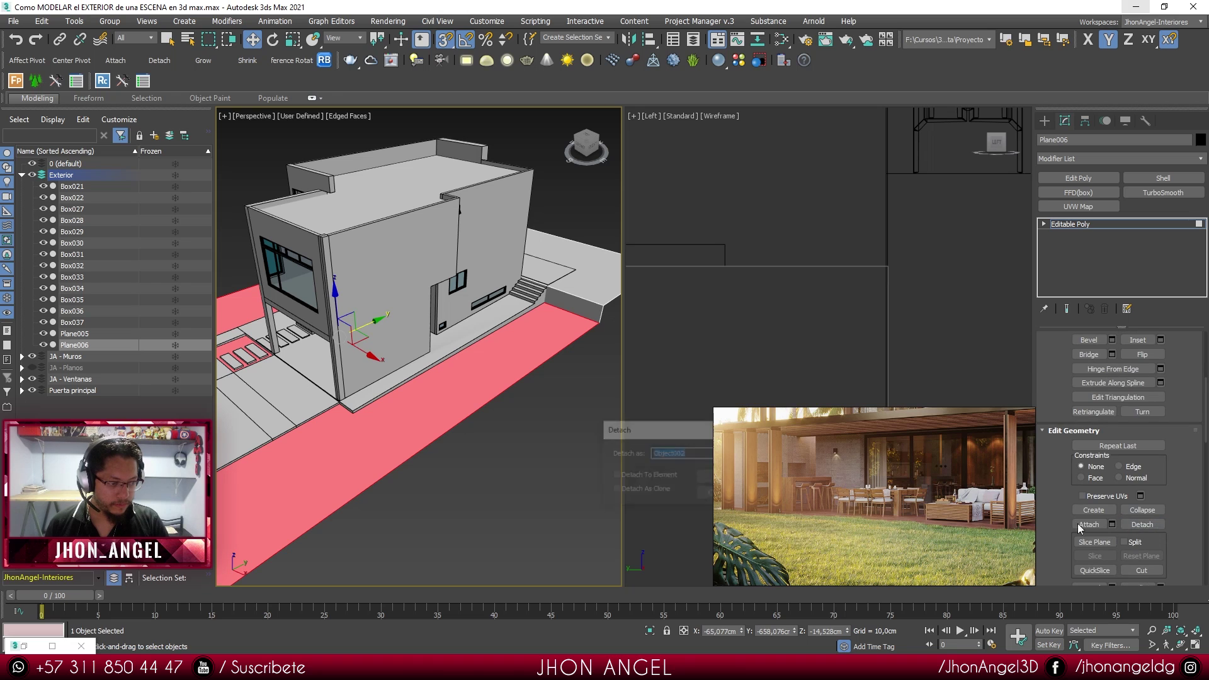
pyautogui.click(704, 489)
# - Detach the ground plane's upper polygon around the deck slab as a separate object
pyautogui.scroll(4, 415, 459)
pyautogui.scroll(5, 501, 393)
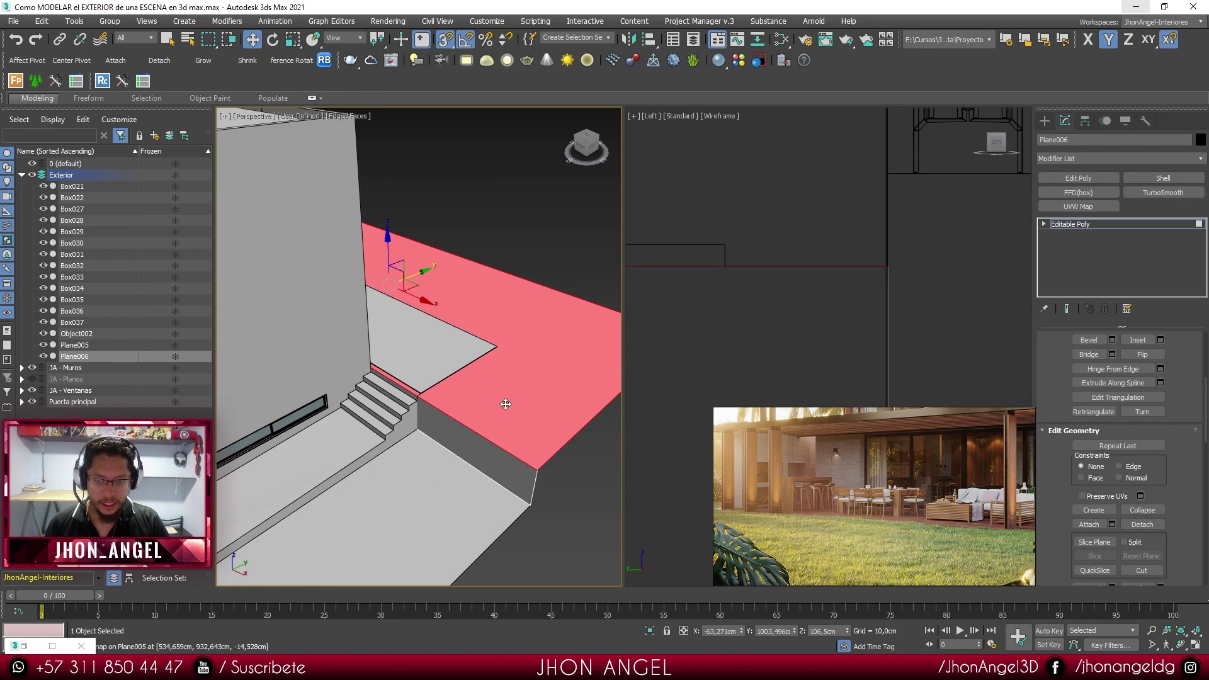
pyautogui.scroll(-5, 504, 401)
pyautogui.keyDown('alt'); pyautogui.moveTo(482, 409); pyautogui.dragTo(432, 371, button='middle'); pyautogui.keyUp('alt')
pyautogui.scroll(2, 428, 365)
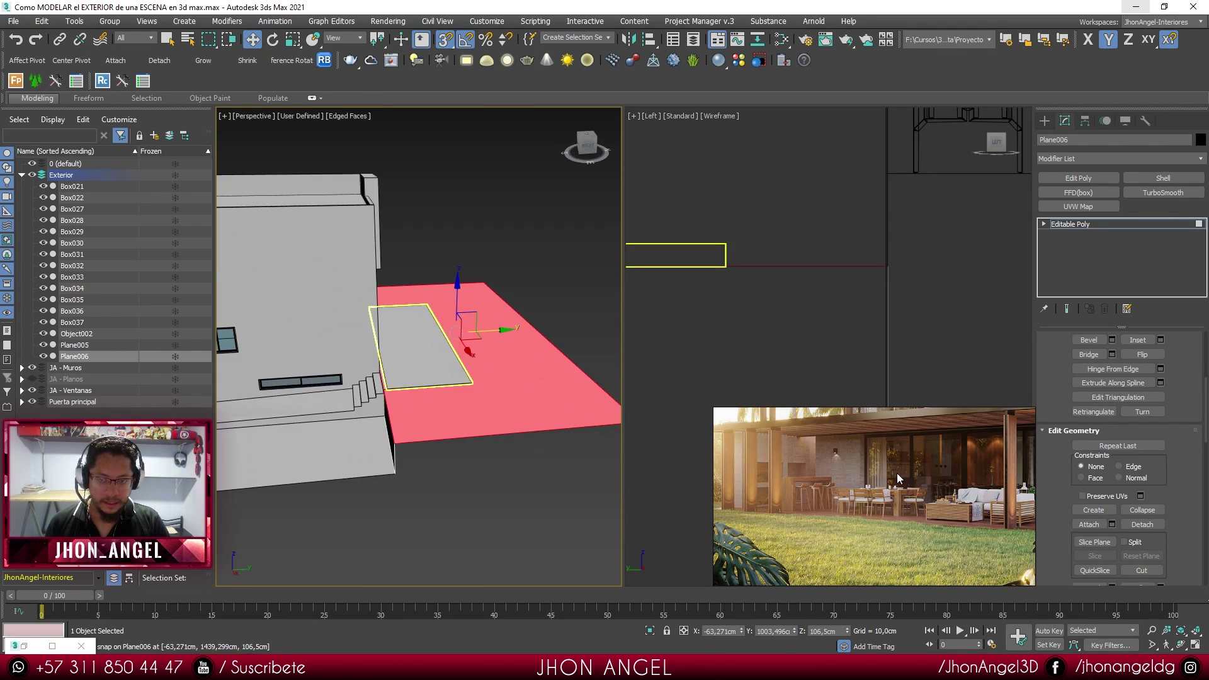
pyautogui.click(1134, 524)
pyautogui.click(704, 478)
# - Inspect the corner where the deck slab, platform and terrace steps meet
pyautogui.keyDown('alt'); pyautogui.moveTo(462, 473); pyautogui.dragTo(538, 469, button='middle'); pyautogui.keyUp('alt')
pyautogui.scroll(5, 477, 379)
pyautogui.scroll(4, 476, 379)
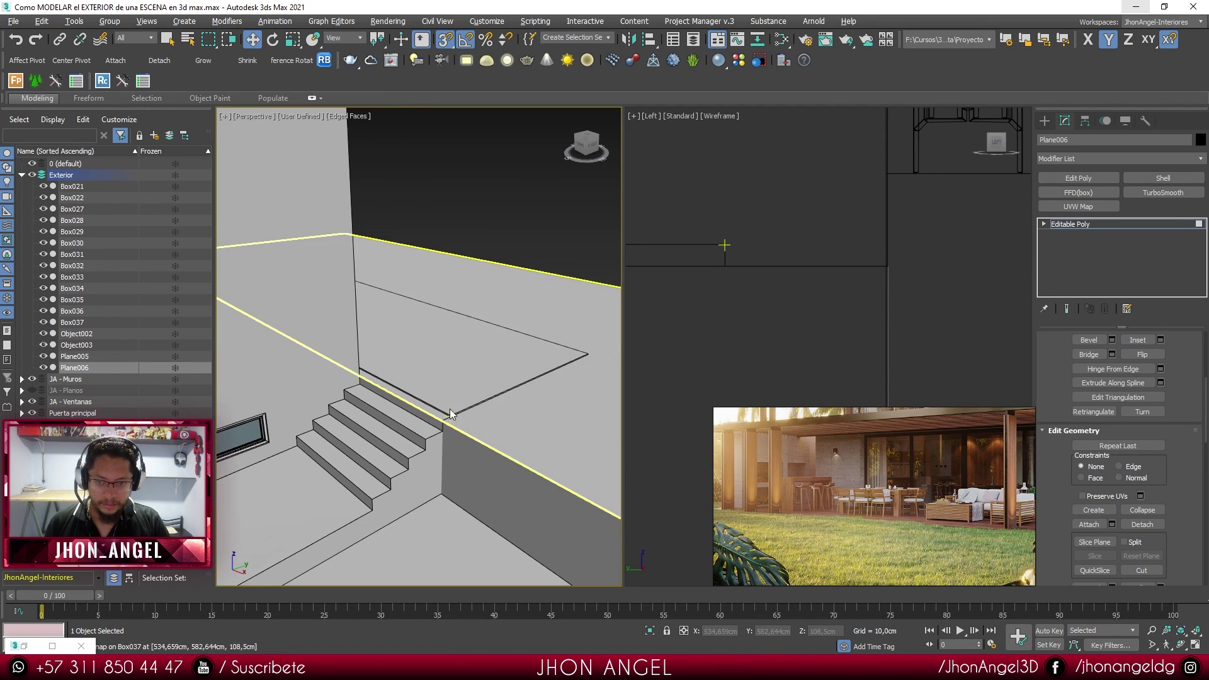
pyautogui.press('2')
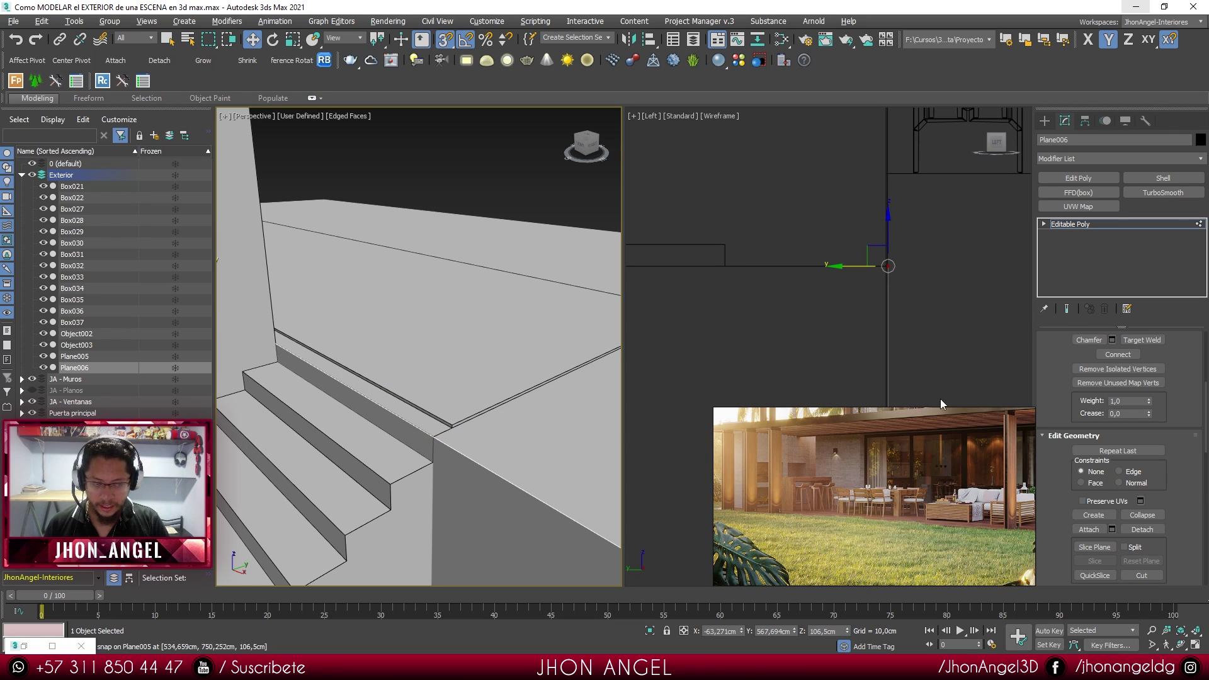
pyautogui.click(885, 284)
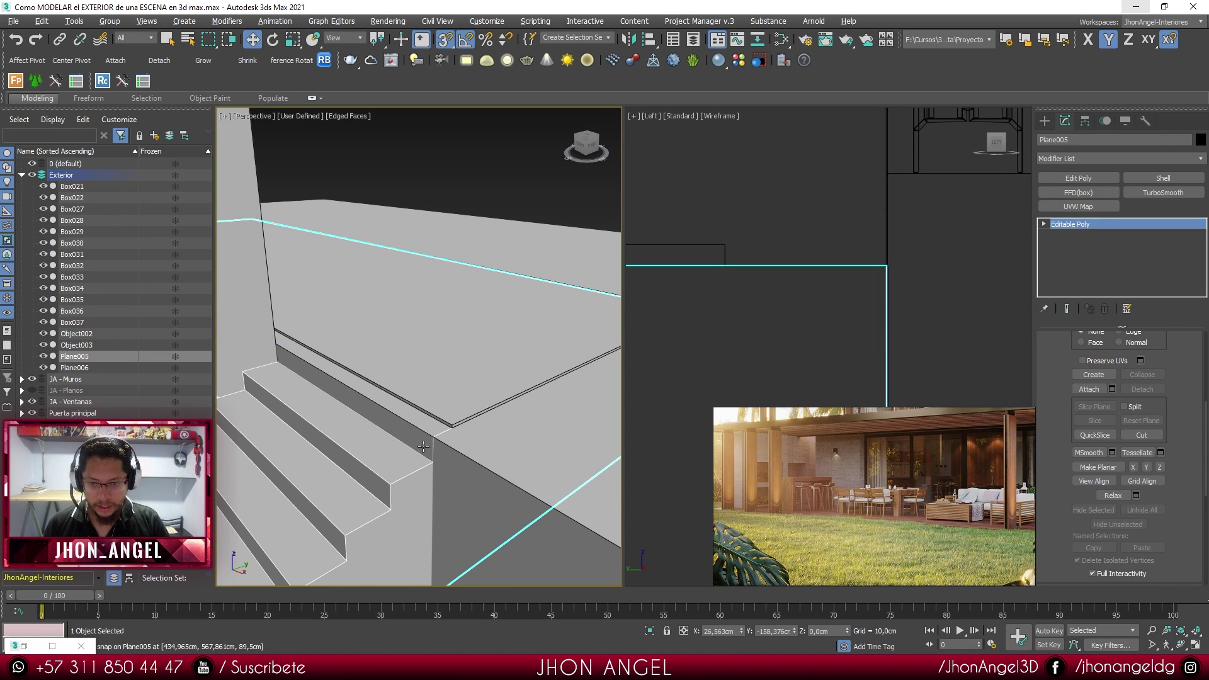
pyautogui.scroll(2, 431, 449)
pyautogui.scroll(-3, 436, 450)
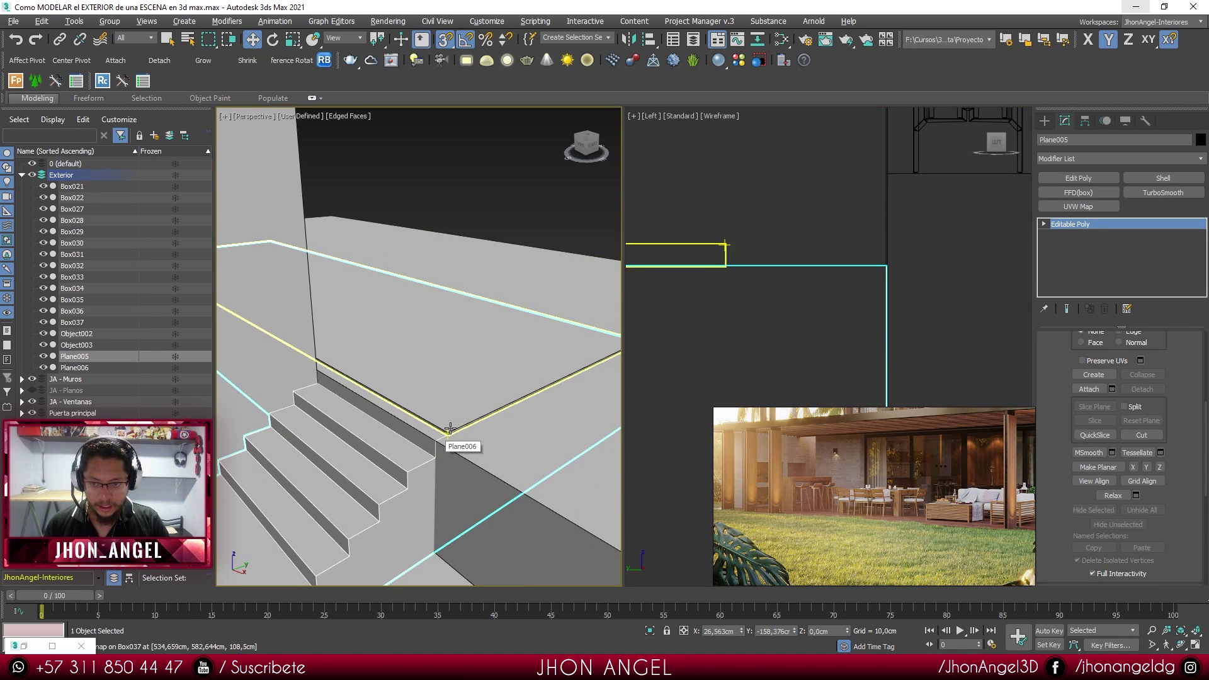
# - Snap the deck slab's house-side vertices along Y to the platform's edge at the top of the steps
pyautogui.click(447, 433)
pyautogui.press('1')
pyautogui.moveTo(446, 433)
pyautogui.keyDown('alt'); pyautogui.mouseDown(button='middle')
pyautogui.moveTo(409, 439)
pyautogui.moveTo(440, 435)
pyautogui.mouseUp(button='middle'); pyautogui.keyUp('alt')
pyautogui.scroll(-2, 390, 441)
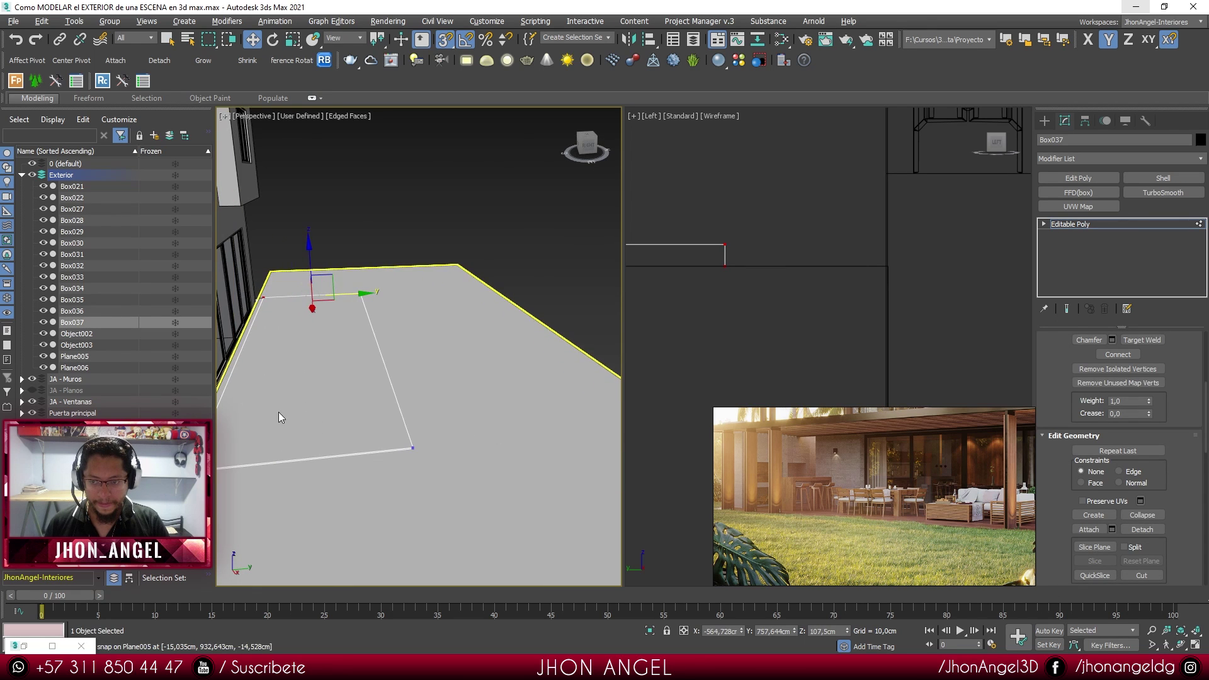
pyautogui.moveTo(280, 412); pyautogui.dragTo(371, 418, button='middle')
pyautogui.moveTo(336, 379)
pyautogui.mouseDown(button='middle')
pyautogui.moveTo(349, 376)
pyautogui.moveTo(379, 424)
pyautogui.mouseUp(button='middle')
pyautogui.scroll(1, 380, 424)
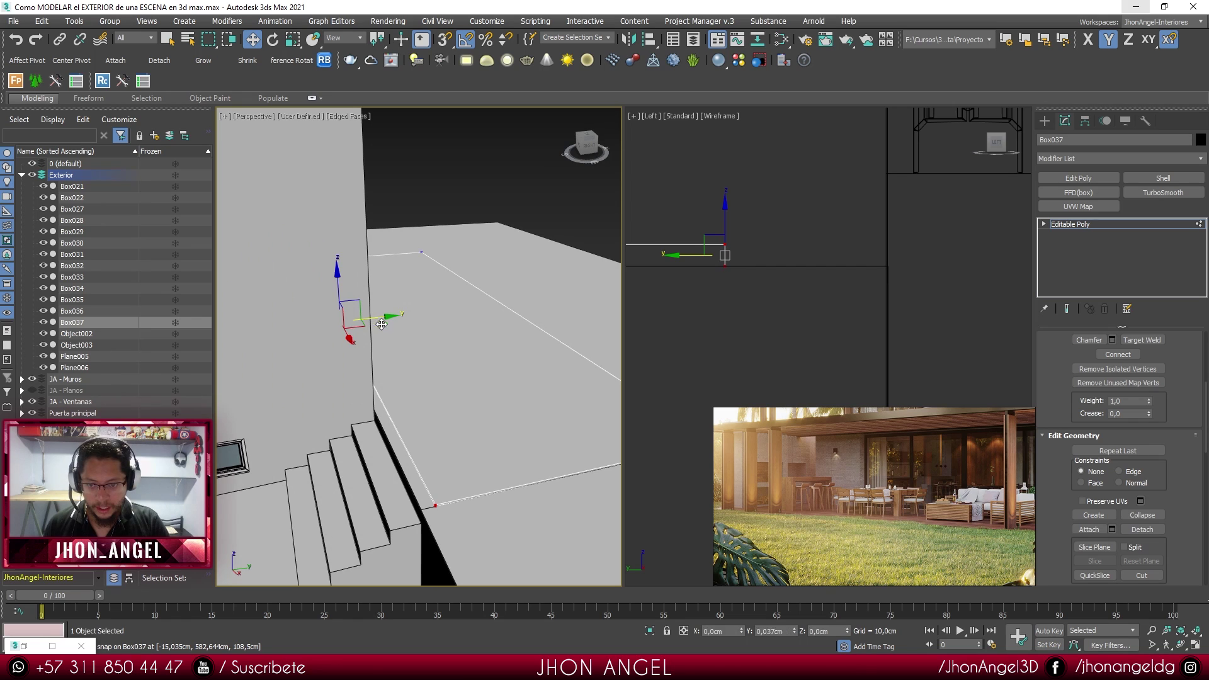
pyautogui.moveTo(420, 509); pyautogui.dragTo(424, 507)
pyautogui.scroll(-1, 432, 490)
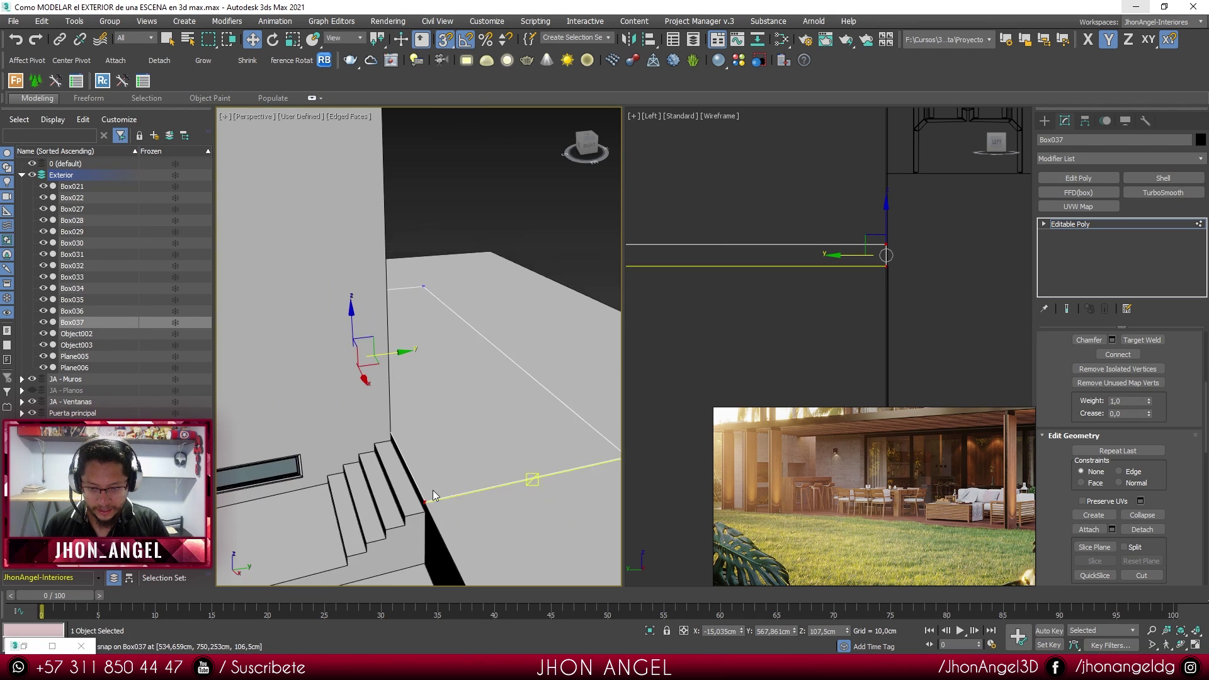
# - Examine the extended slab and the detached upper and lower ground pieces around the house
pyautogui.keyDown('alt'); pyautogui.moveTo(432, 490); pyautogui.dragTo(463, 483, button='middle'); pyautogui.keyUp('alt')
pyautogui.scroll(2, 554, 423)
pyautogui.keyDown('alt'); pyautogui.moveTo(557, 421); pyautogui.dragTo(499, 404, button='middle'); pyautogui.keyUp('alt')
pyautogui.scroll(-8, 499, 404)
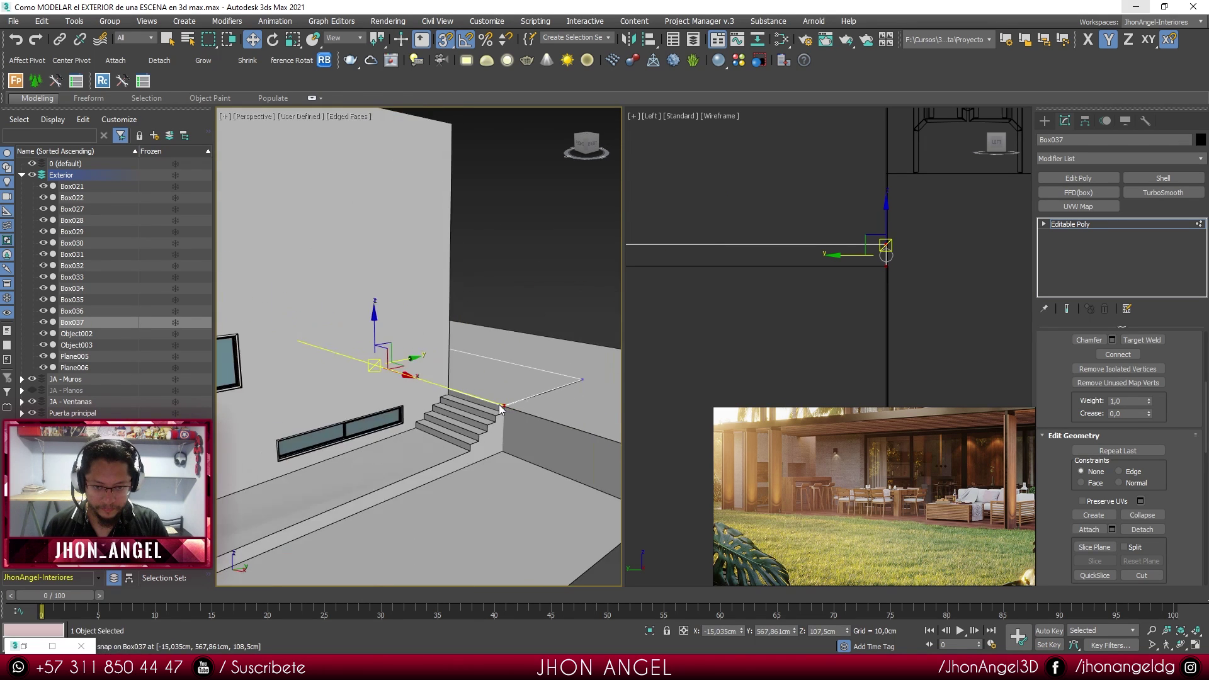
pyautogui.click(497, 386)
pyautogui.scroll(5, 498, 385)
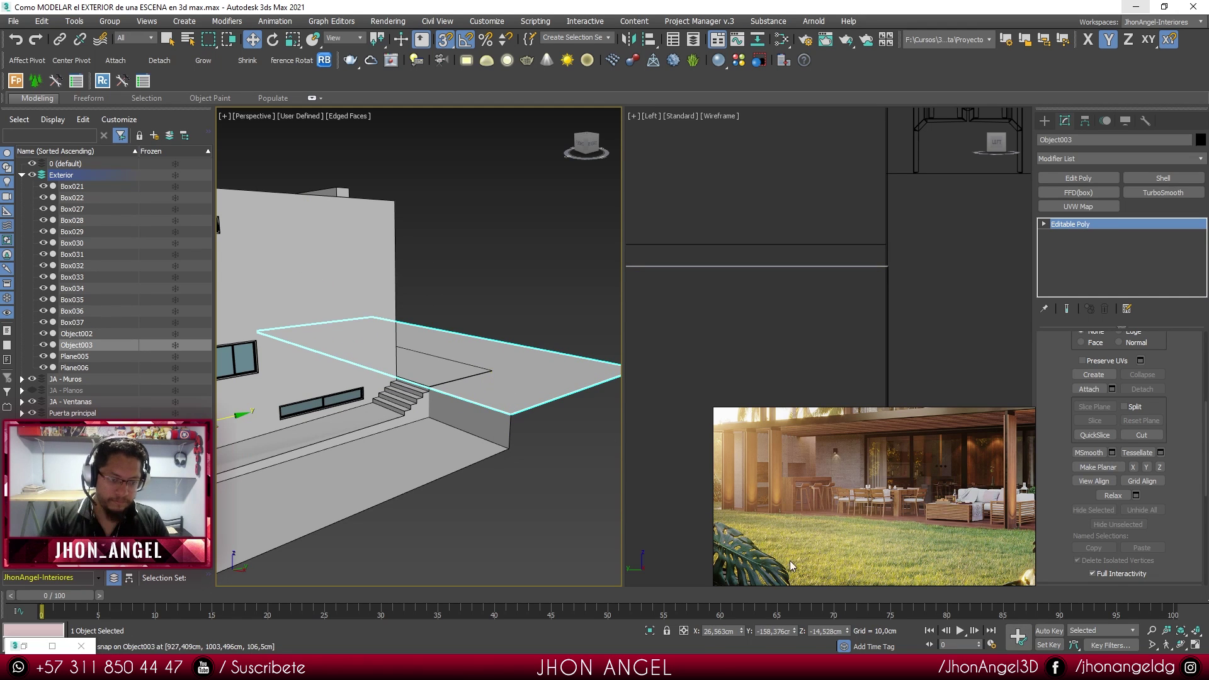
pyautogui.scroll(3, 427, 360)
pyautogui.scroll(-3, 432, 391)
pyautogui.keyDown('alt'); pyautogui.moveTo(424, 371); pyautogui.dragTo(330, 415, button='middle'); pyautogui.keyUp('alt')
pyautogui.scroll(-3, 480, 441)
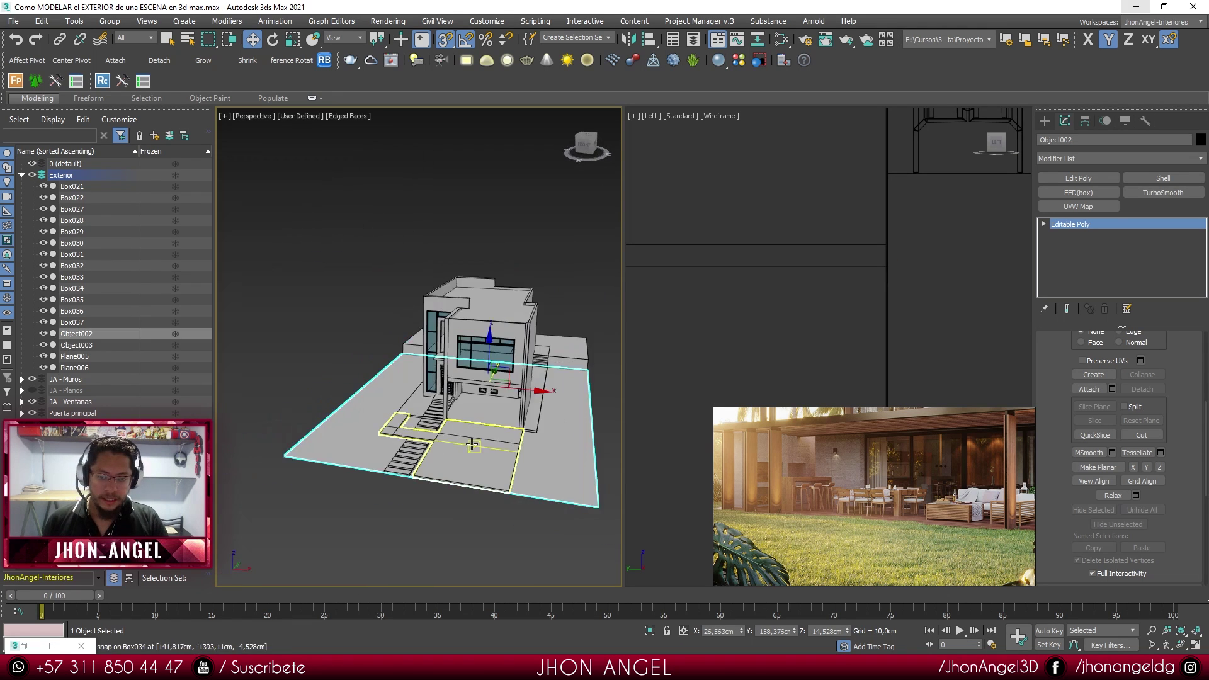
pyautogui.moveTo(481, 441); pyautogui.dragTo(420, 432, button='middle')
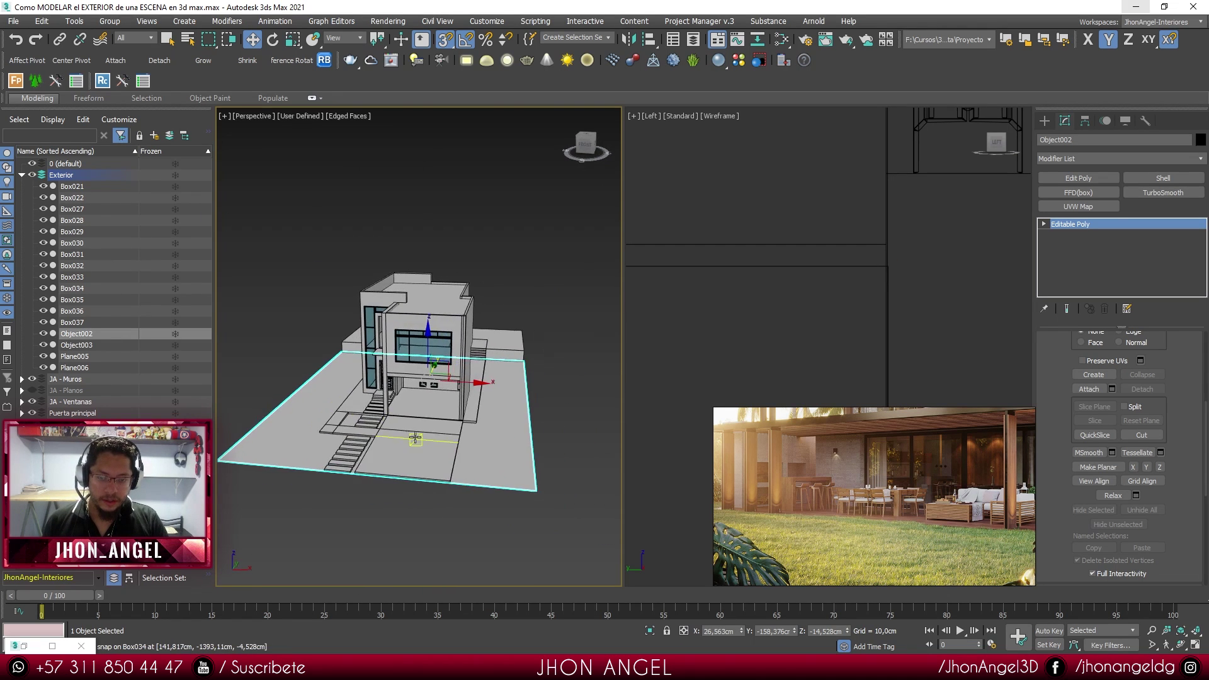
pyautogui.scroll(3, 487, 387)
pyautogui.keyDown('alt'); pyautogui.moveTo(495, 405); pyautogui.dragTo(469, 390, button='middle'); pyautogui.keyUp('alt')
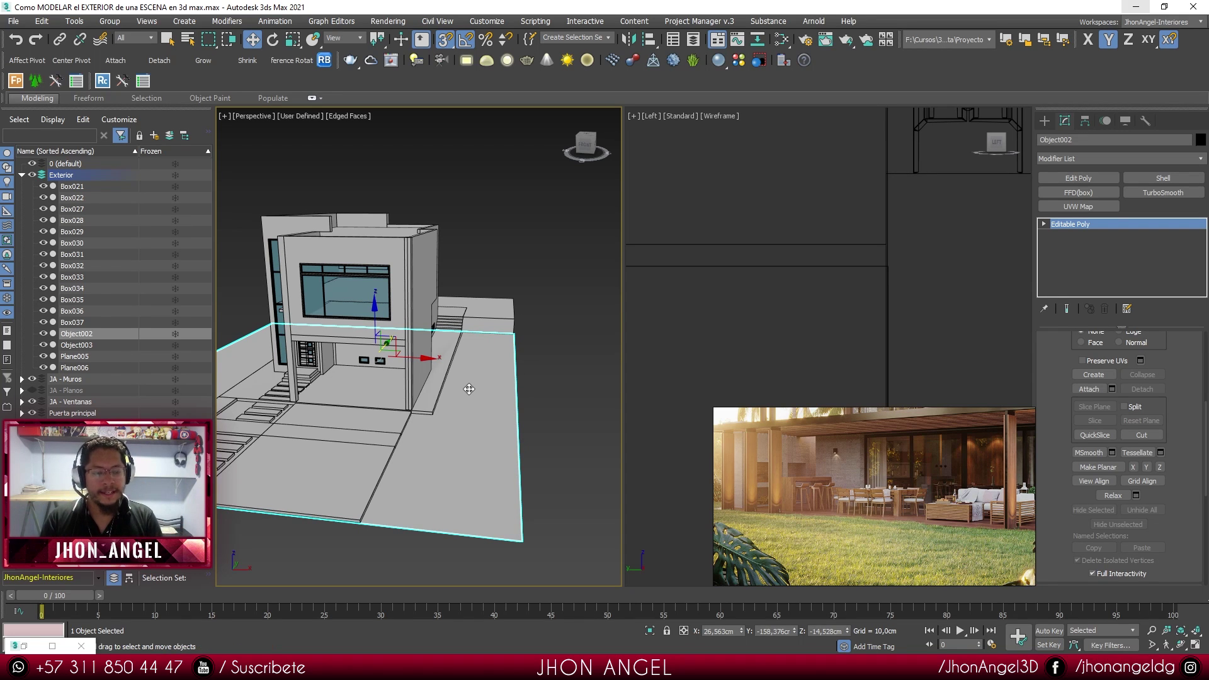
# - Zoom and pan the reference photo to study the terrace's wooden columns and the garden beside them
pyautogui.scroll(-5, 841, 538)
pyautogui.moveTo(842, 538); pyautogui.dragTo(830, 495, button='middle')
pyautogui.scroll(3, 799, 497)
pyautogui.scroll(2, 790, 495)
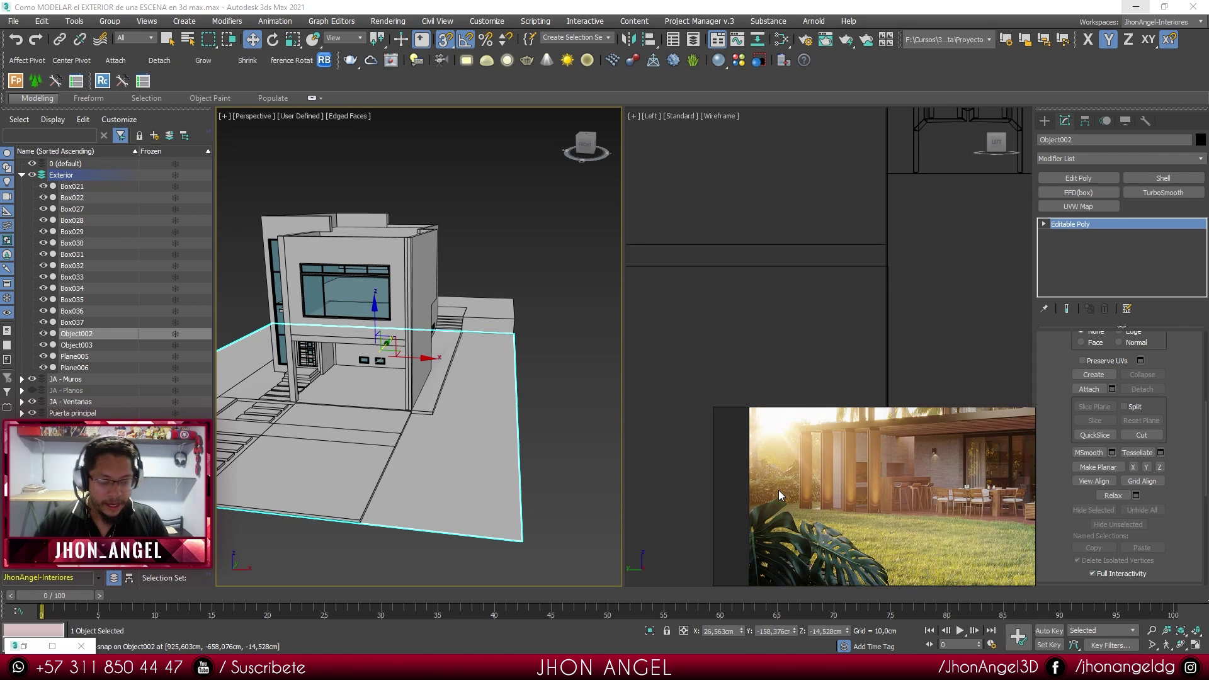
# - Zoom and pan through the reference photos to study the hedge, the fire-pit seating area and the planting along the white wall
pyautogui.scroll(-4, 778, 489)
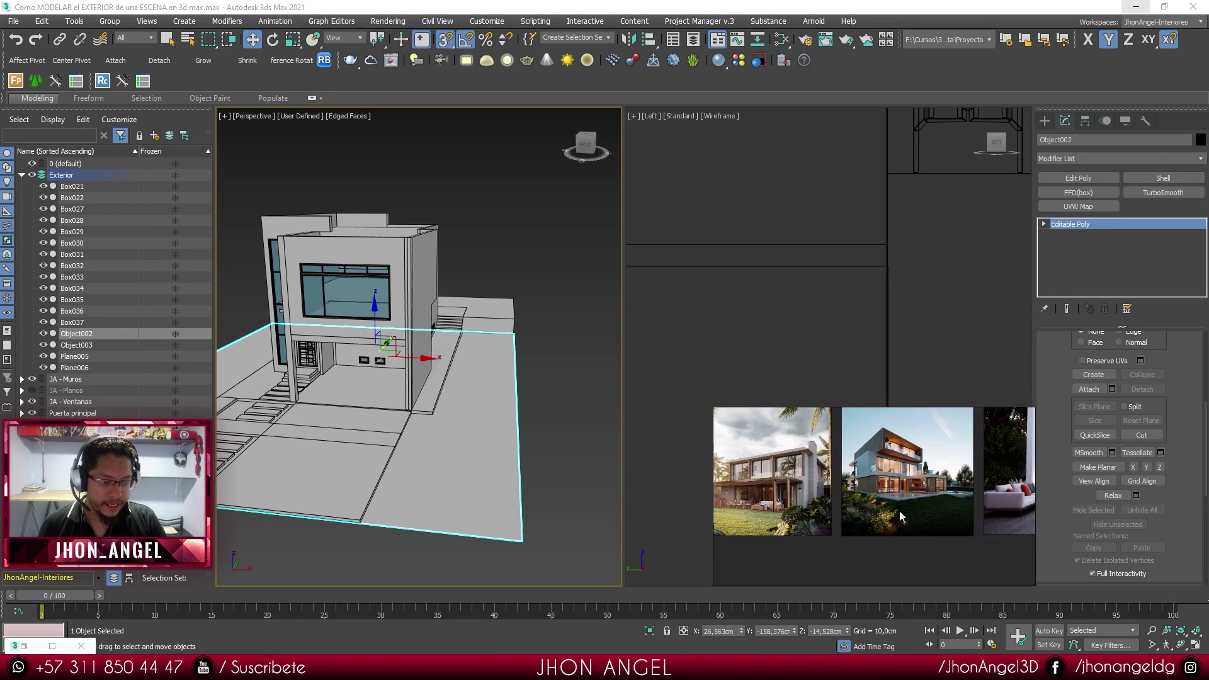
pyautogui.scroll(2, 895, 497)
pyautogui.moveTo(895, 497); pyautogui.dragTo(886, 501, button='middle')
pyautogui.scroll(1, 957, 480)
pyautogui.moveTo(1015, 482); pyautogui.dragTo(907, 482, button='middle')
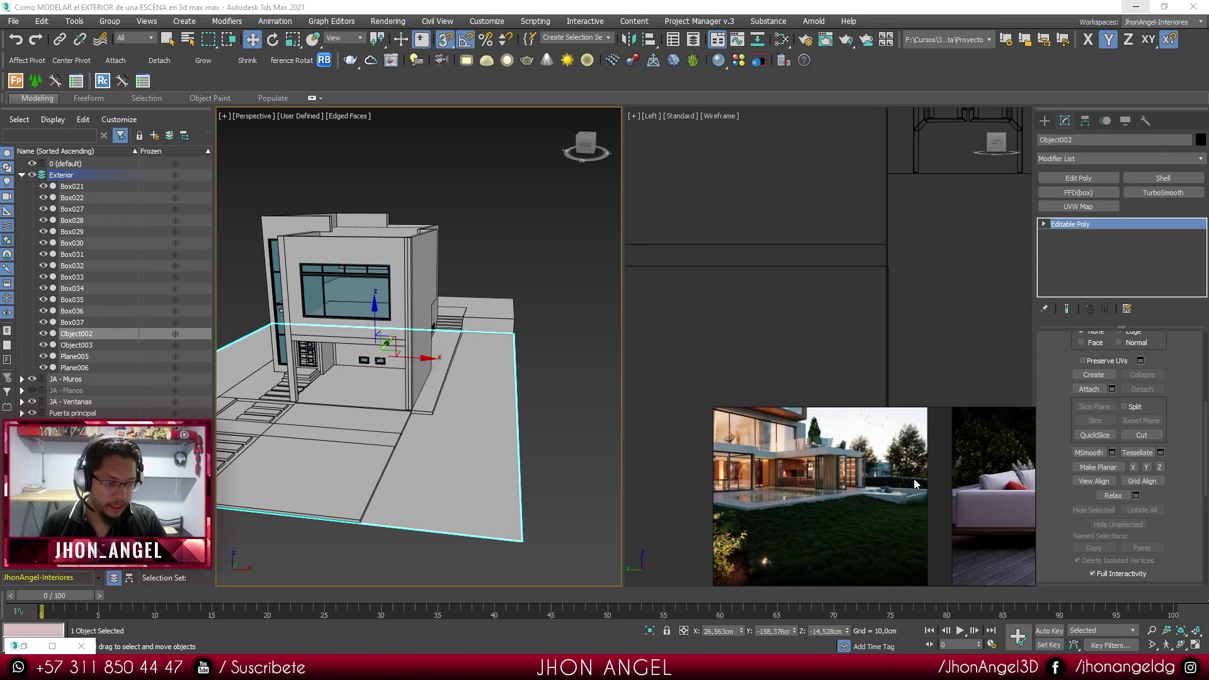
pyautogui.scroll(4, 908, 481)
pyautogui.scroll(2, 912, 478)
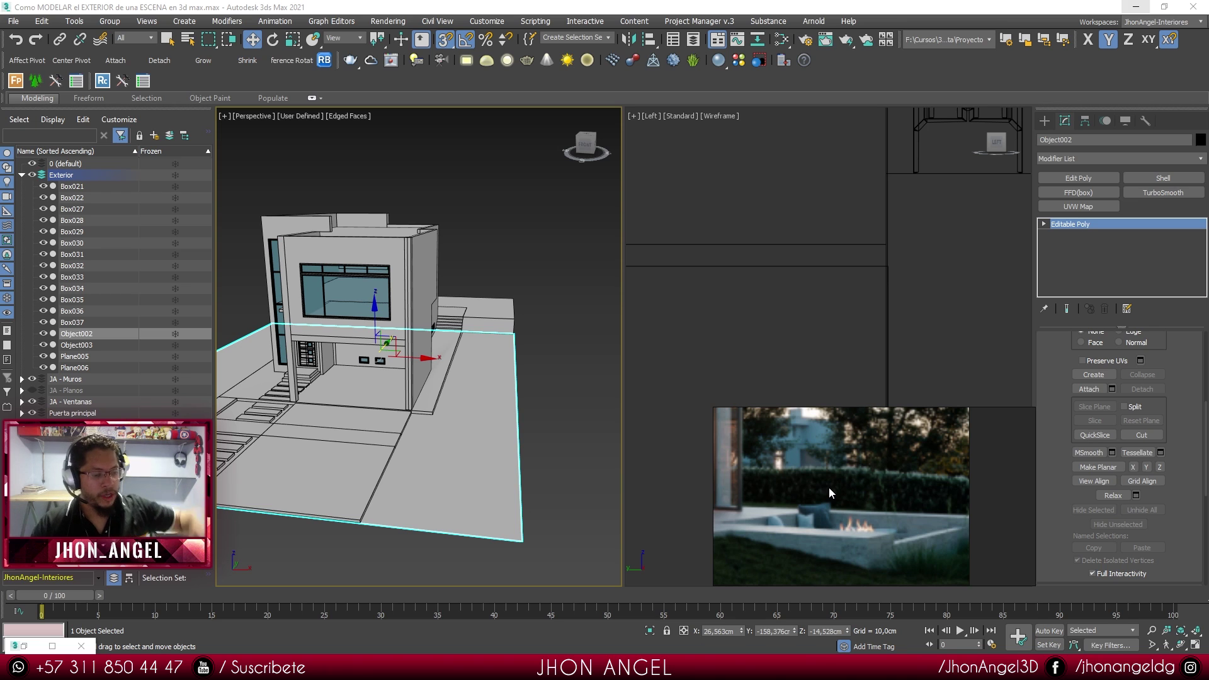
pyautogui.scroll(-5, 828, 487)
pyautogui.moveTo(827, 487)
pyautogui.mouseDown(button='middle')
pyautogui.moveTo(788, 497)
pyautogui.moveTo(818, 500)
pyautogui.mouseUp(button='middle')
pyautogui.scroll(-2, 788, 497)
pyautogui.scroll(4, 818, 501)
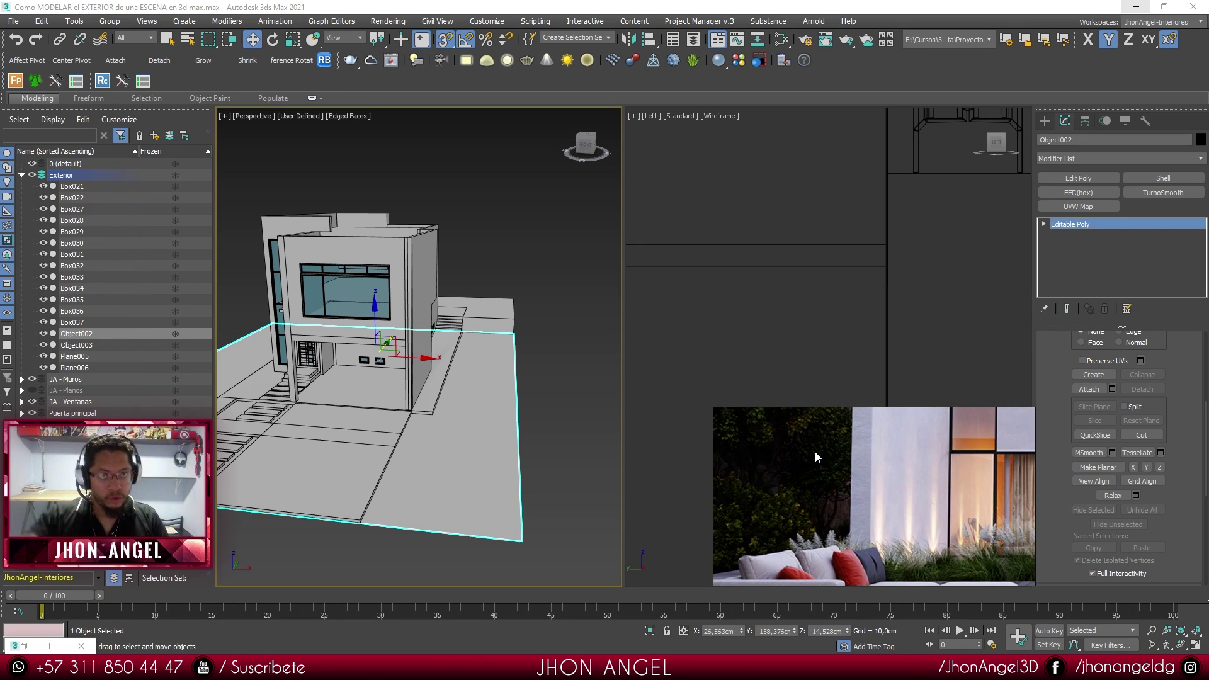
pyautogui.scroll(-4, 819, 460)
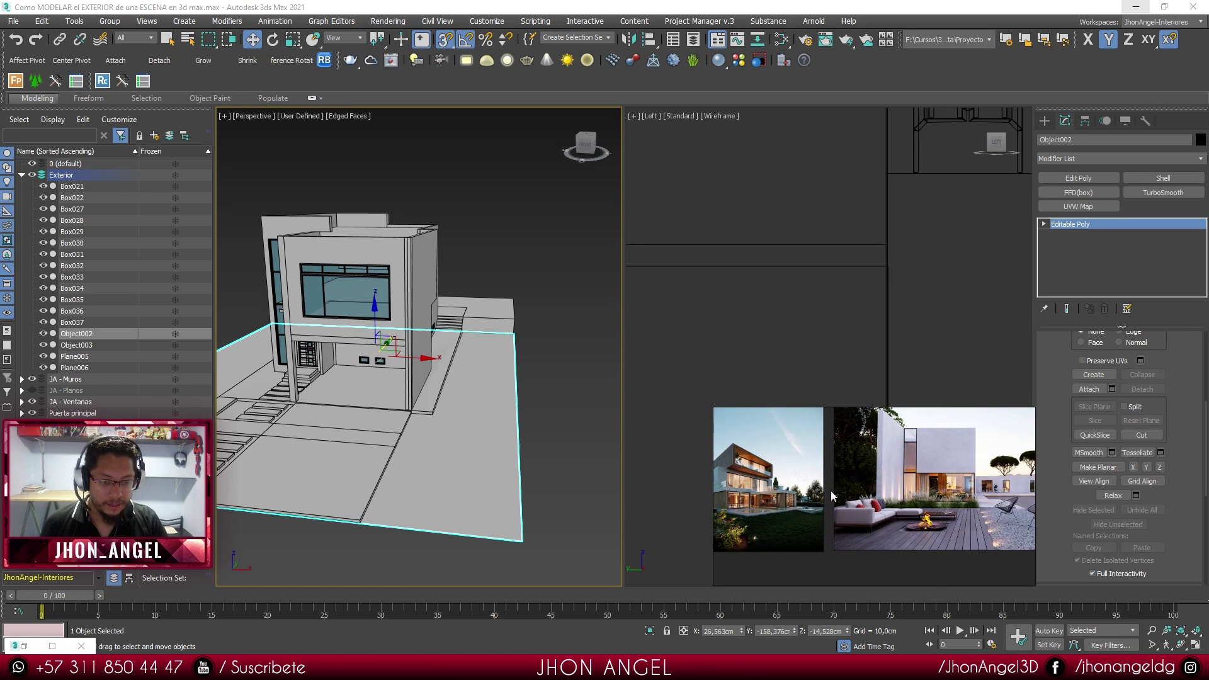
pyautogui.scroll(-5, 474, 432)
# - Create a long thin box beside the ground in the Top view, about 2336 cm long, 108 cm wide and 224 cm high
pyautogui.keyDown('alt'); pyautogui.moveTo(474, 432); pyautogui.dragTo(432, 494, button='middle'); pyautogui.keyUp('alt')
pyautogui.click(512, 484)
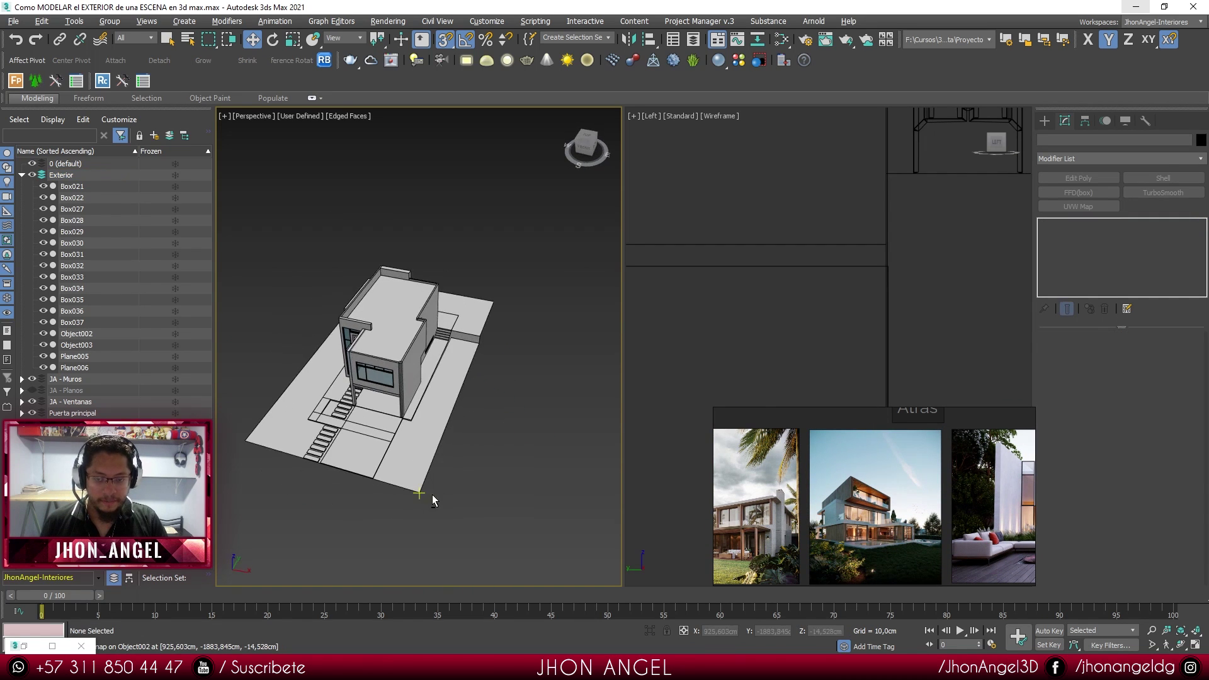
pyautogui.click(1044, 120)
pyautogui.click(1093, 196)
pyautogui.keyDown('alt'); pyautogui.moveTo(441, 378); pyautogui.dragTo(495, 381, button='middle'); pyautogui.keyUp('alt')
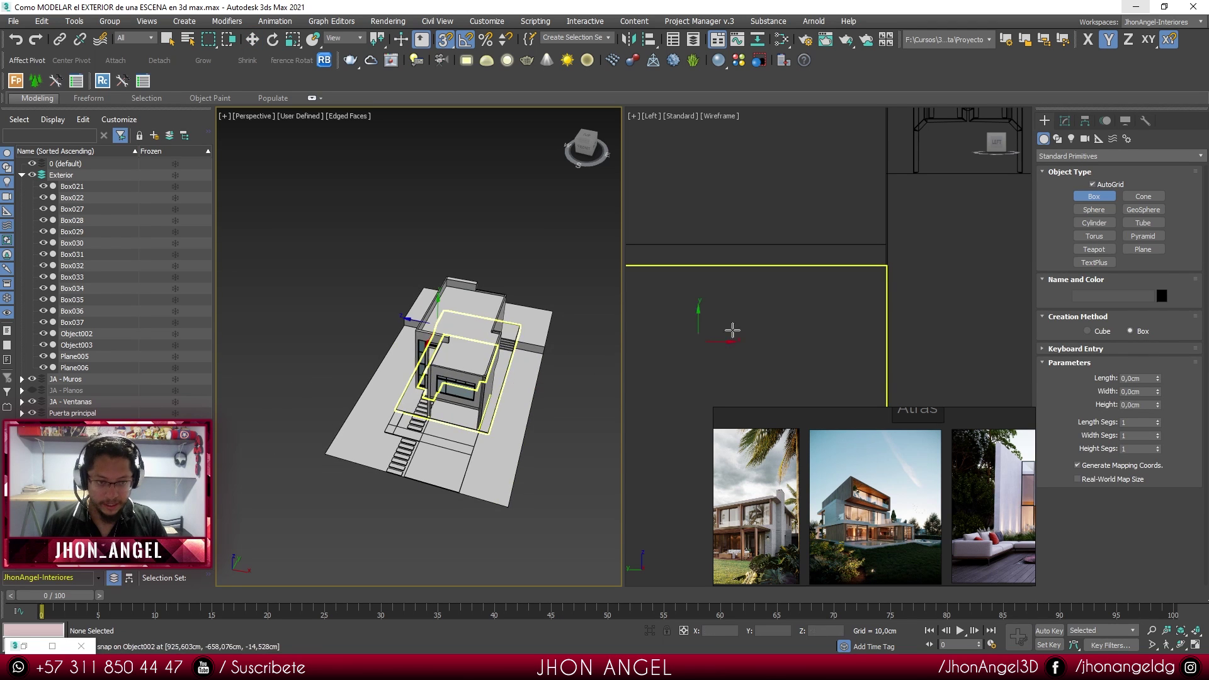
pyautogui.scroll(-5, 479, 330)
pyautogui.scroll(-5, 699, 319)
pyautogui.scroll(-10, 764, 335)
pyautogui.moveTo(699, 320); pyautogui.dragTo(732, 259, button='middle')
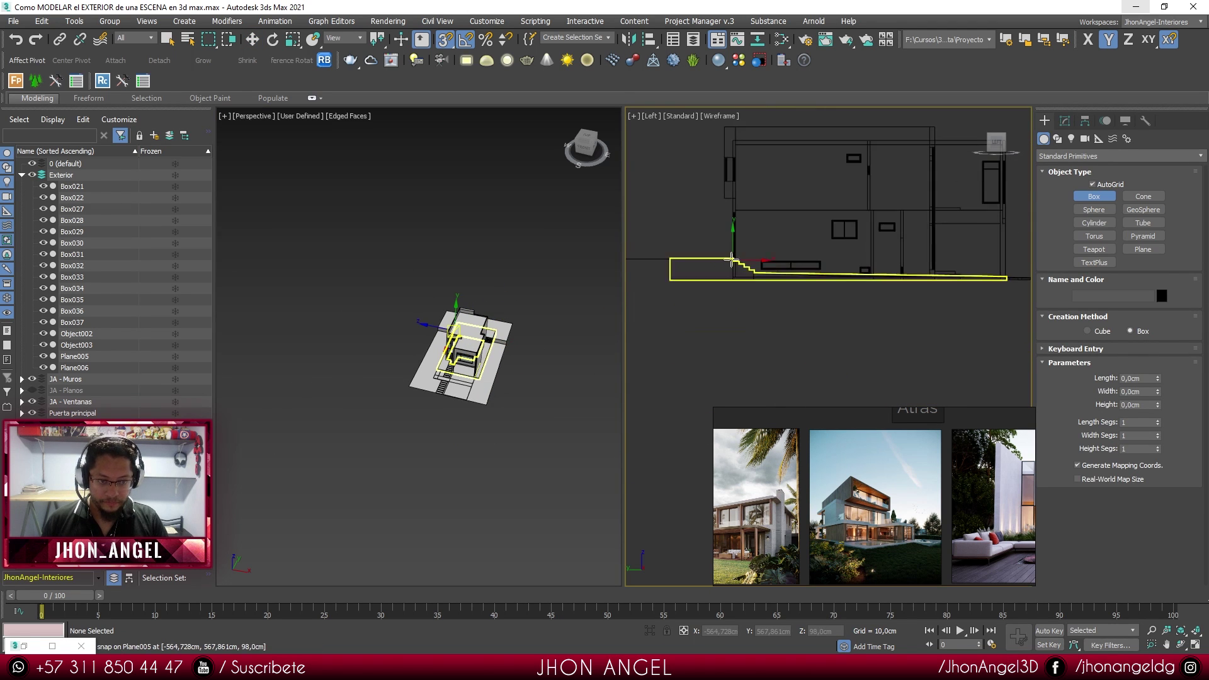
pyautogui.press('t')
pyautogui.scroll(-5, 766, 291)
pyautogui.moveTo(715, 330)
pyautogui.mouseDown(button='middle')
pyautogui.moveTo(737, 311)
pyautogui.moveTo(726, 316)
pyautogui.mouseUp(button='middle')
pyautogui.moveTo(636, 396)
pyautogui.mouseDown()
pyautogui.moveTo(662, 195)
pyautogui.moveTo(648, 191)
pyautogui.mouseUp()
pyautogui.click(649, 176)
pyautogui.press('w')
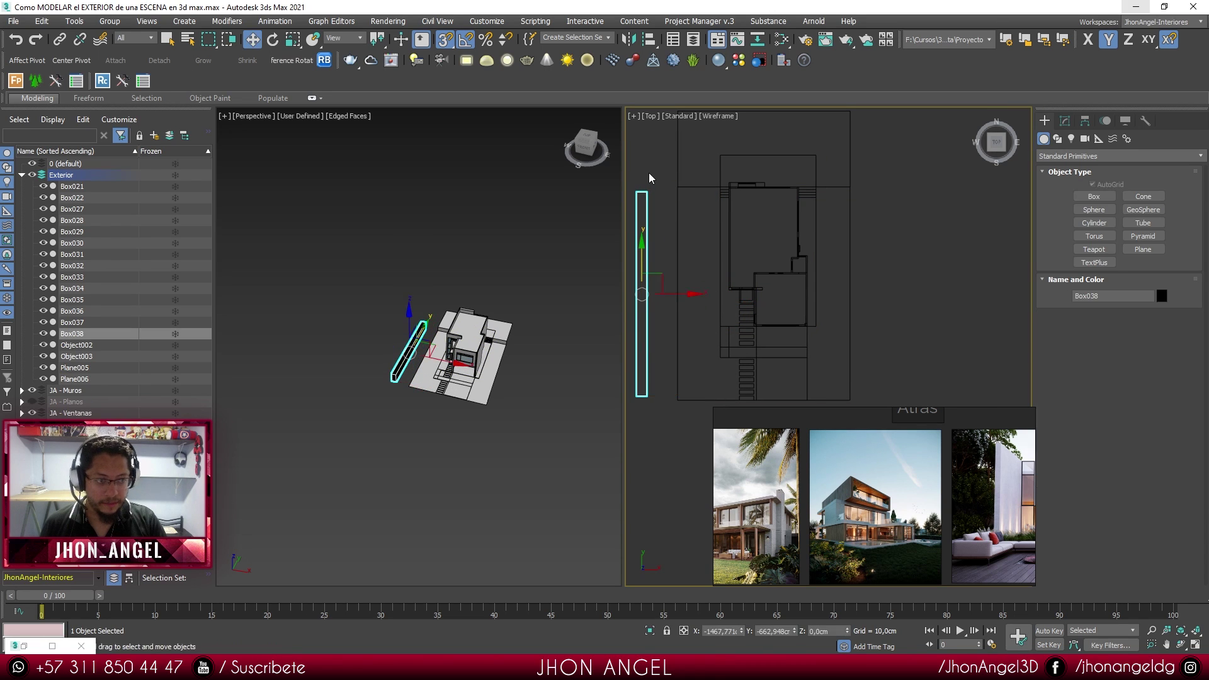
# - Move the box along X onto the ground strip beside the house and set its width to 50 cm
pyautogui.click(1065, 120)
pyautogui.moveTo(409, 364); pyautogui.dragTo(443, 364, button='middle')
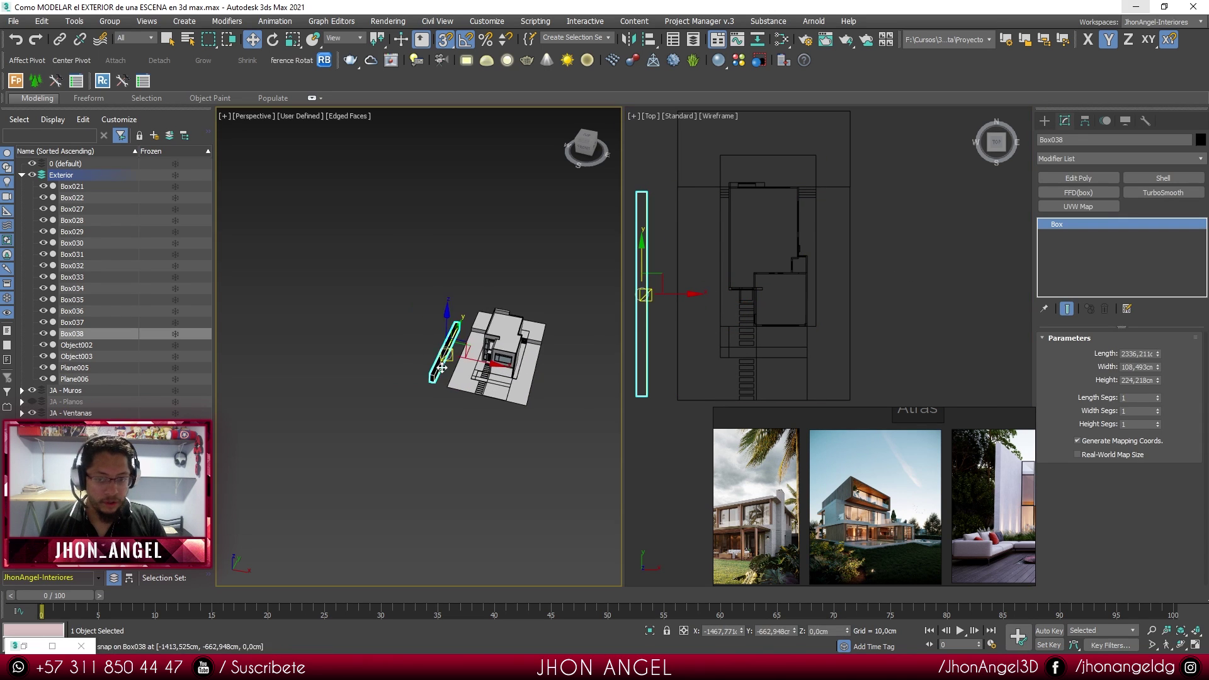
pyautogui.scroll(5, 443, 364)
pyautogui.moveTo(487, 314); pyautogui.dragTo(546, 415)
pyautogui.moveTo(546, 416); pyautogui.dragTo(466, 410, button='middle')
pyautogui.moveTo(1157, 370); pyautogui.dragTo(1145, 366)
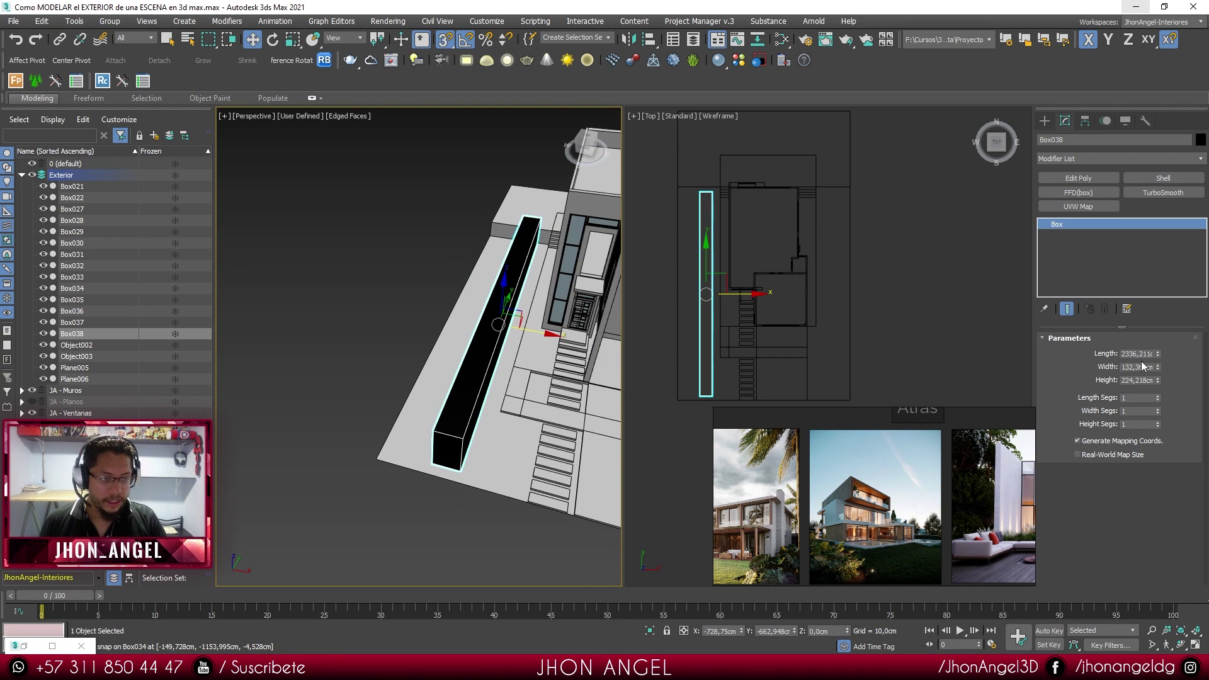
pyautogui.write('50')
pyautogui.press('Return')
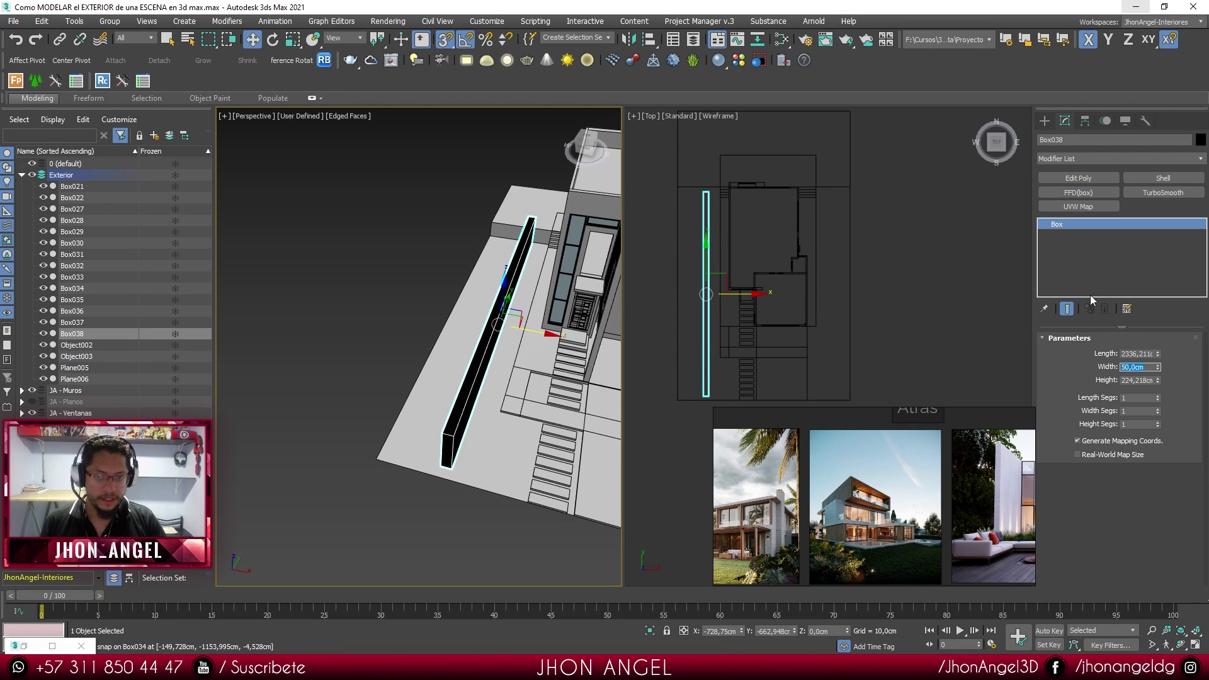
# - Set the box's height to 150 cm and convert it to Editable Poly
pyautogui.keyDown('alt'); pyautogui.moveTo(535, 376); pyautogui.dragTo(548, 333, button='middle'); pyautogui.keyUp('alt')
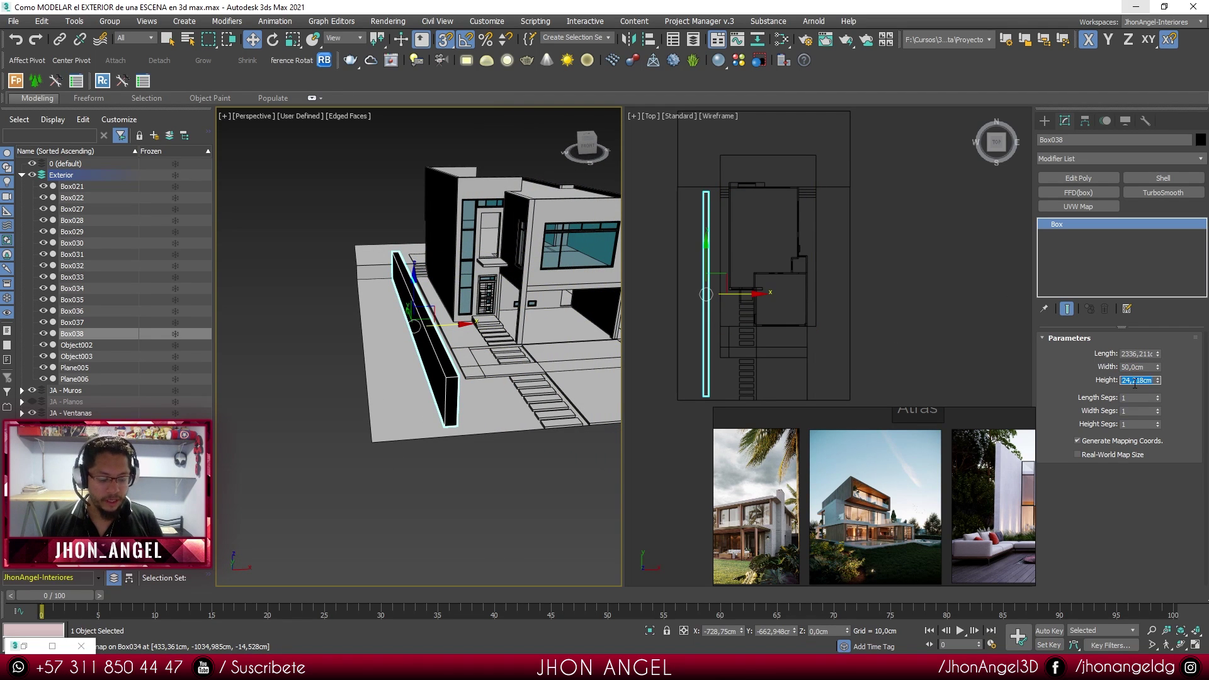
pyautogui.keyDown('alt'); pyautogui.moveTo(479, 420); pyautogui.dragTo(537, 347, button='middle'); pyautogui.keyUp('alt')
pyautogui.rightClick(536, 347)
pyautogui.moveTo(503, 478)
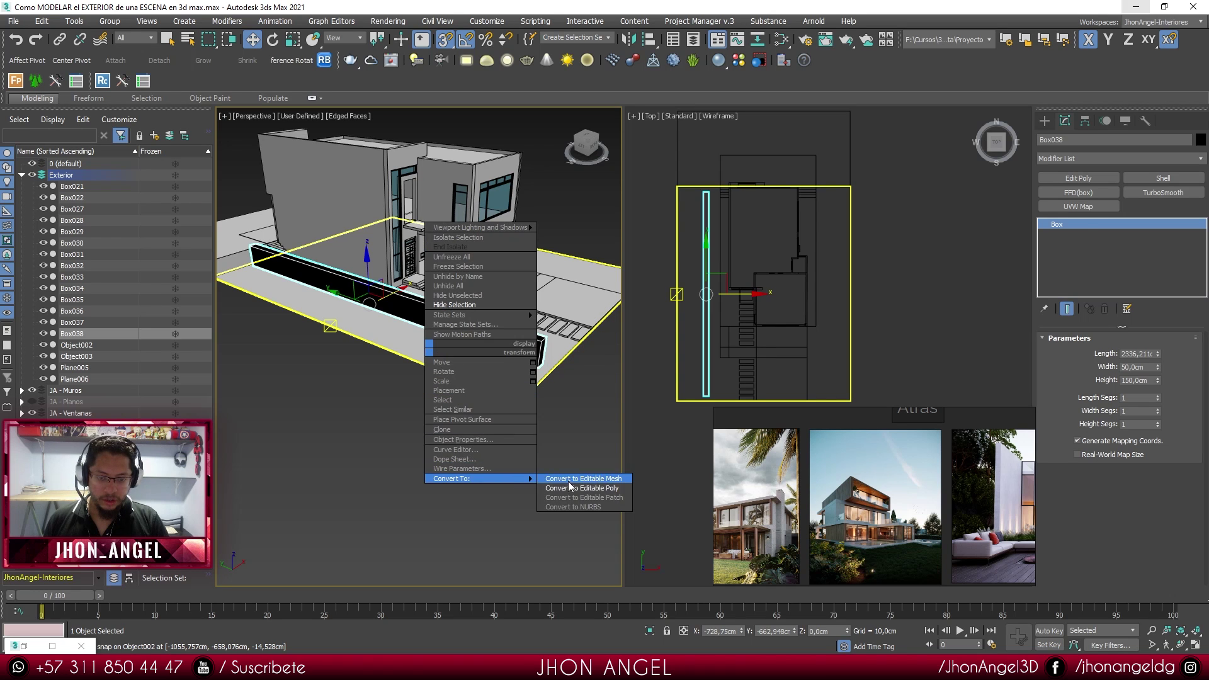
pyautogui.click(571, 488)
# - Snap the box's end vertices along Y to the lower ground's front edge and to the rear step up to the higher ground
pyautogui.press('1')
pyautogui.keyDown('alt'); pyautogui.moveTo(515, 438); pyautogui.dragTo(542, 398, button='middle'); pyautogui.keyUp('alt')
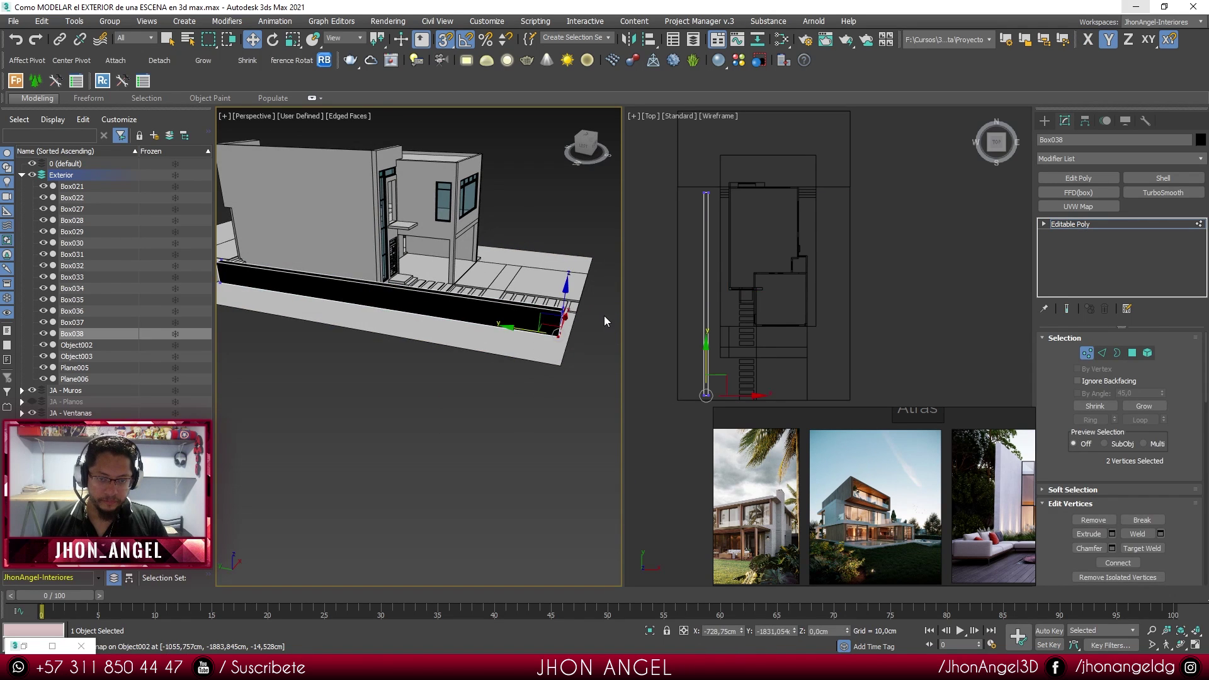
pyautogui.keyDown('alt'); pyautogui.moveTo(604, 321); pyautogui.dragTo(490, 398, button='middle'); pyautogui.keyUp('alt')
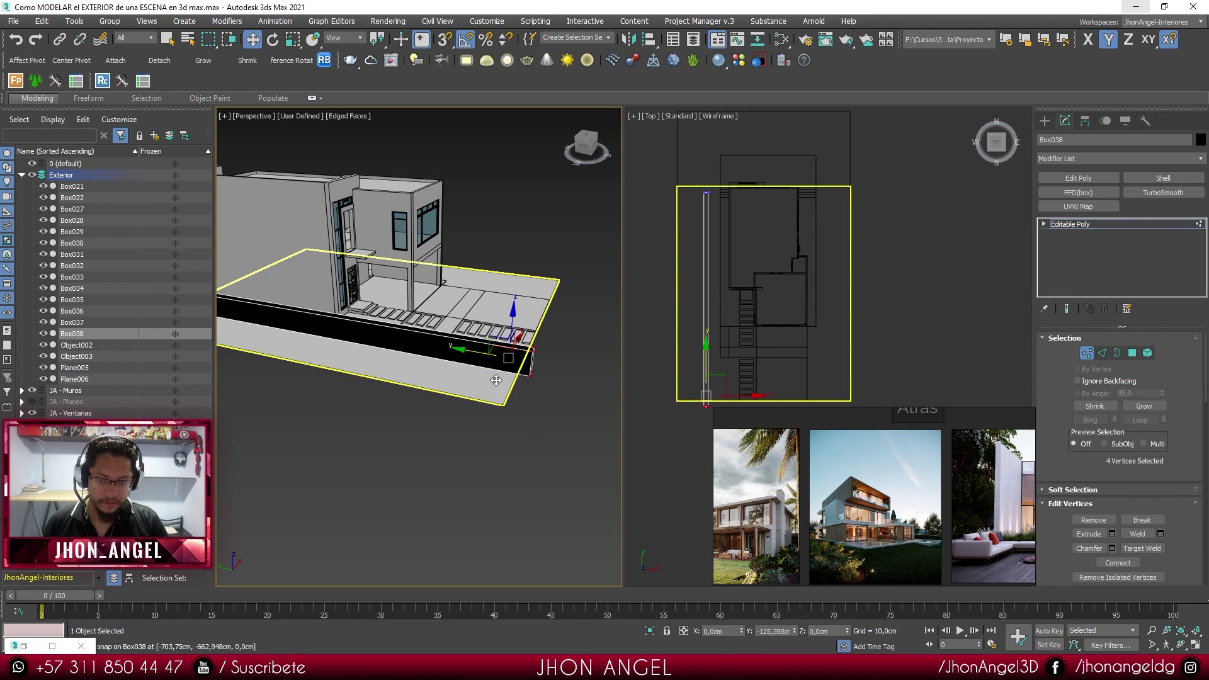
pyautogui.press('s')
pyautogui.moveTo(510, 407); pyautogui.dragTo(504, 405)
pyautogui.keyDown('alt'); pyautogui.moveTo(512, 353); pyautogui.dragTo(315, 441, button='middle'); pyautogui.keyUp('alt')
pyautogui.moveTo(313, 439); pyautogui.dragTo(218, 344)
pyautogui.moveTo(220, 350); pyautogui.dragTo(316, 341, button='middle')
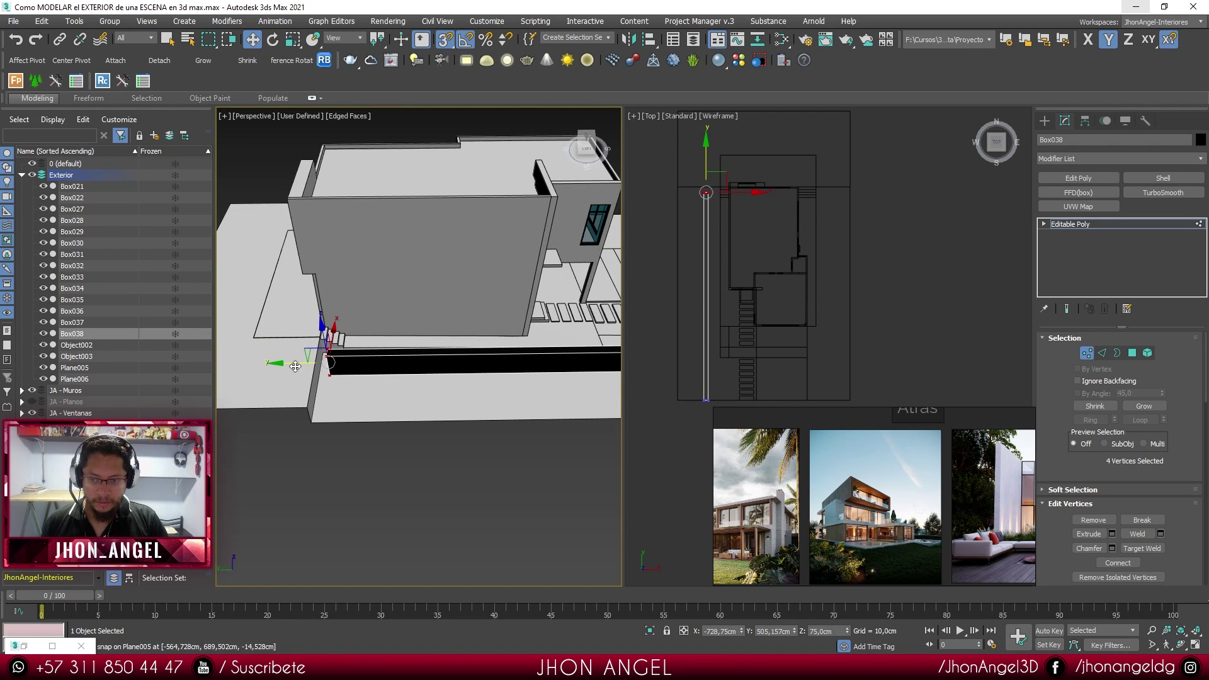
pyautogui.press('1')
pyautogui.keyDown('alt'); pyautogui.moveTo(380, 383); pyautogui.dragTo(424, 405, button='middle'); pyautogui.keyUp('alt')
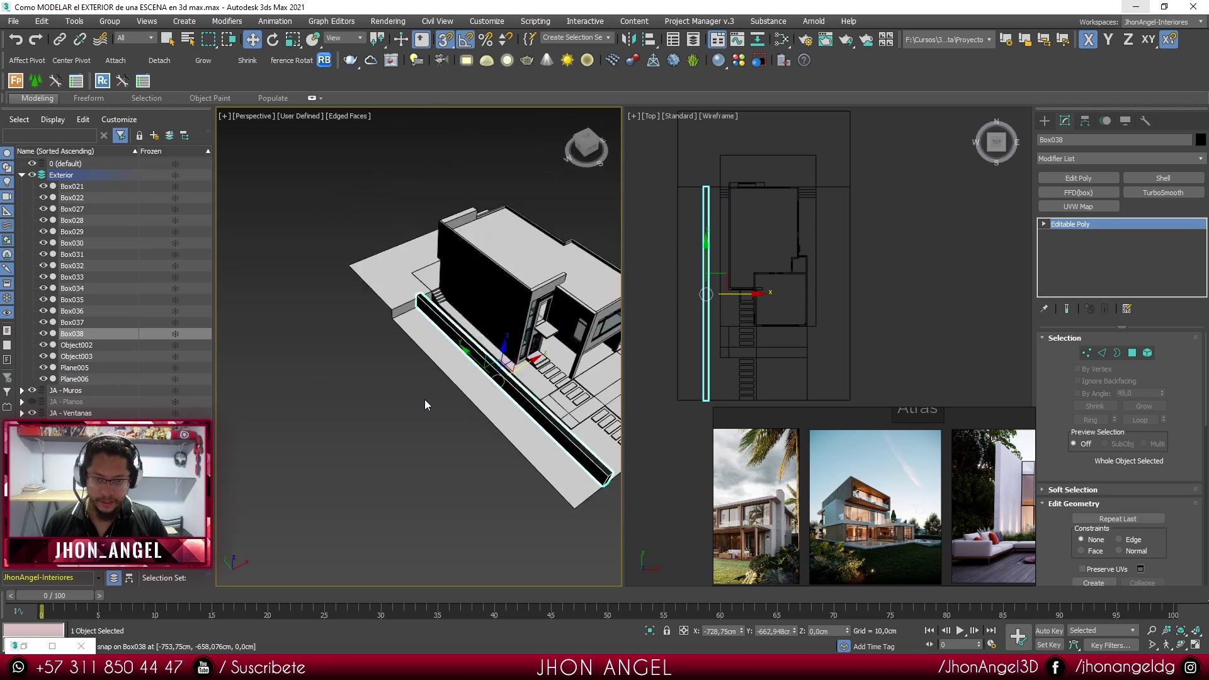
# - Snap the low wall along X against the platform's side edge, then offset it 100 cm away from the house
pyautogui.scroll(-4, 424, 405)
pyautogui.scroll(4, 771, 362)
pyautogui.press('s')
pyautogui.moveTo(645, 431); pyautogui.dragTo(668, 350)
pyautogui.scroll(5, 669, 348)
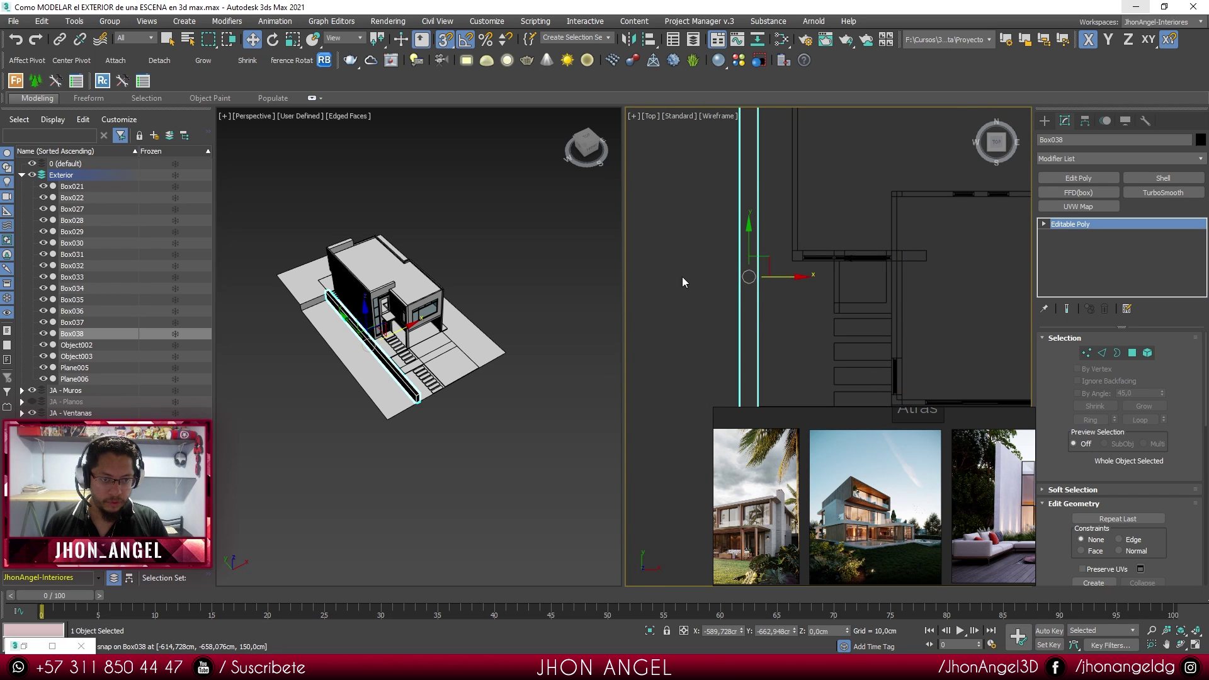
pyautogui.rightClick(253, 41)
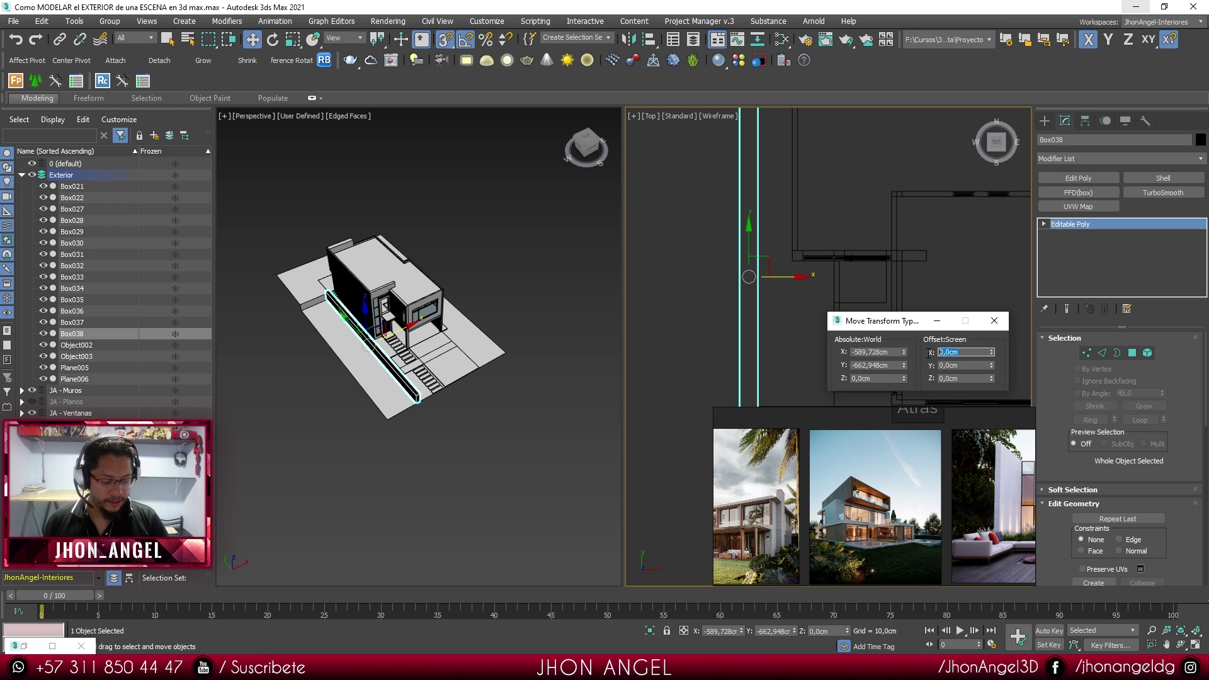
pyautogui.press('Return')
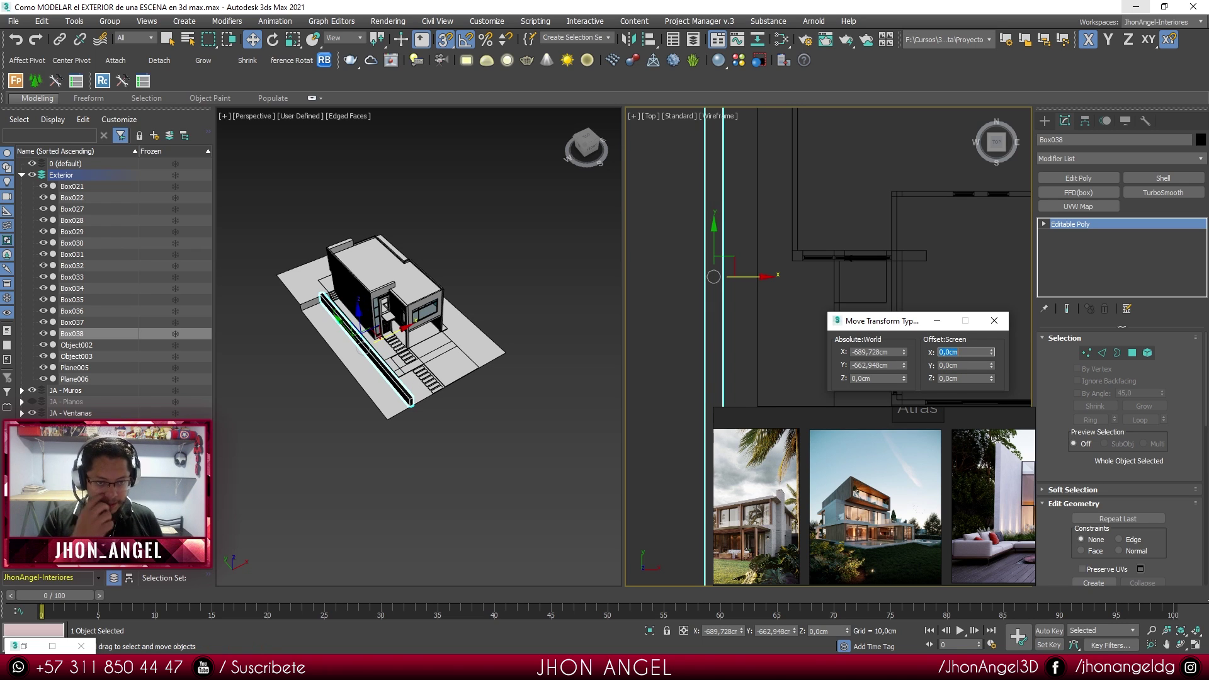
# - Clone the low wall along Y towards the rear terrace as a separate object
pyautogui.scroll(-5, 712, 258)
pyautogui.moveTo(713, 258); pyautogui.dragTo(718, 358, button='middle')
pyautogui.keyDown('alt'); pyautogui.moveTo(355, 318); pyautogui.dragTo(491, 350, button='middle'); pyautogui.keyUp('alt')
pyautogui.scroll(3, 353, 329)
pyautogui.scroll(2, 491, 349)
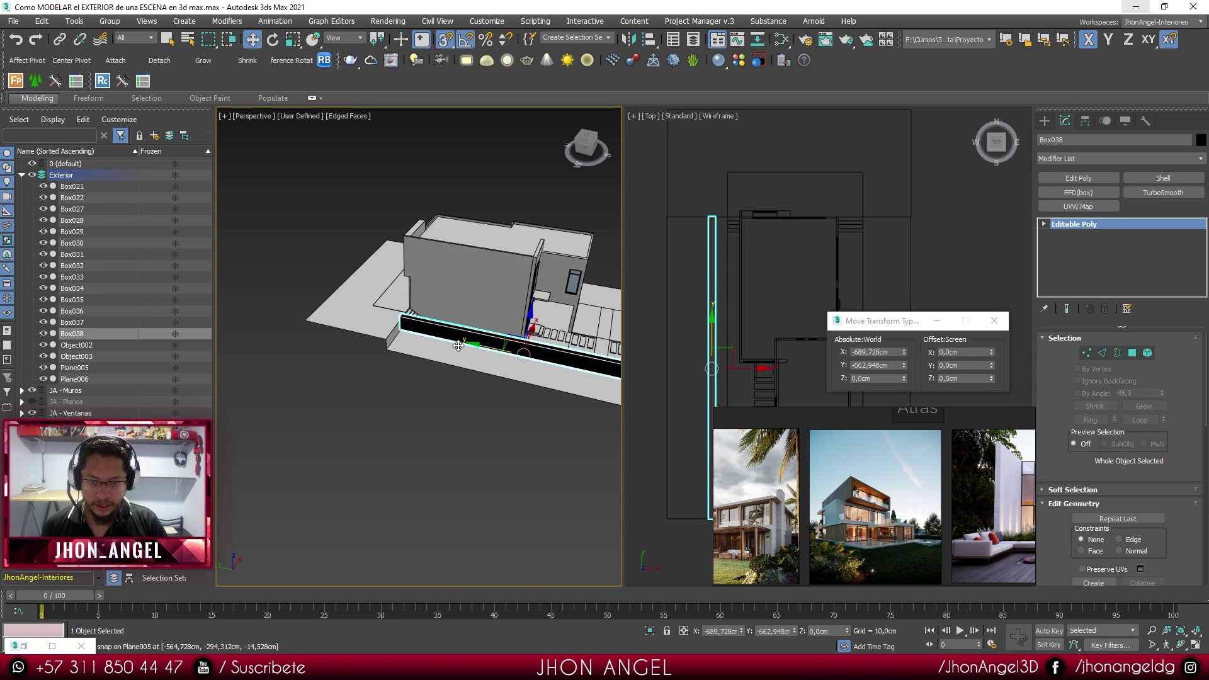
pyautogui.keyDown('shift'); pyautogui.moveTo(491, 349); pyautogui.dragTo(255, 319); pyautogui.keyUp('shift')
pyautogui.click(613, 386)
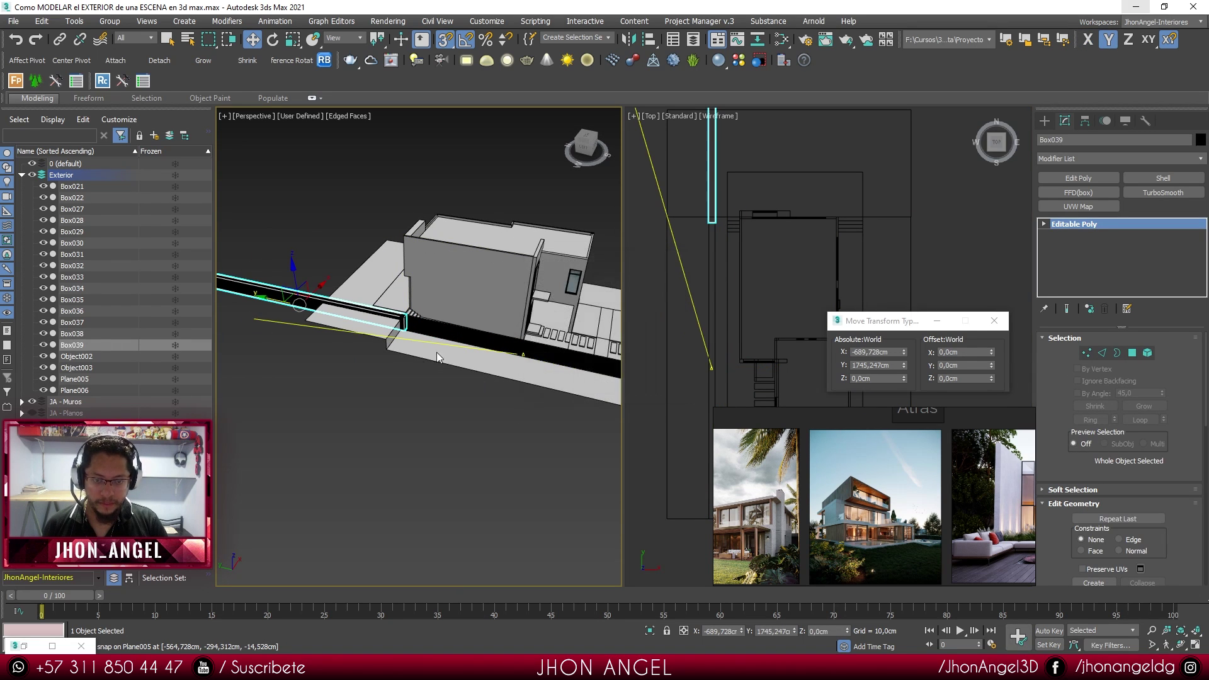
# - Raise the copied wall in the Left view so its base snaps to the upper ground level at 106.5 cm
pyautogui.middleClick(668, 308)
pyautogui.press('l')
pyautogui.press('z')
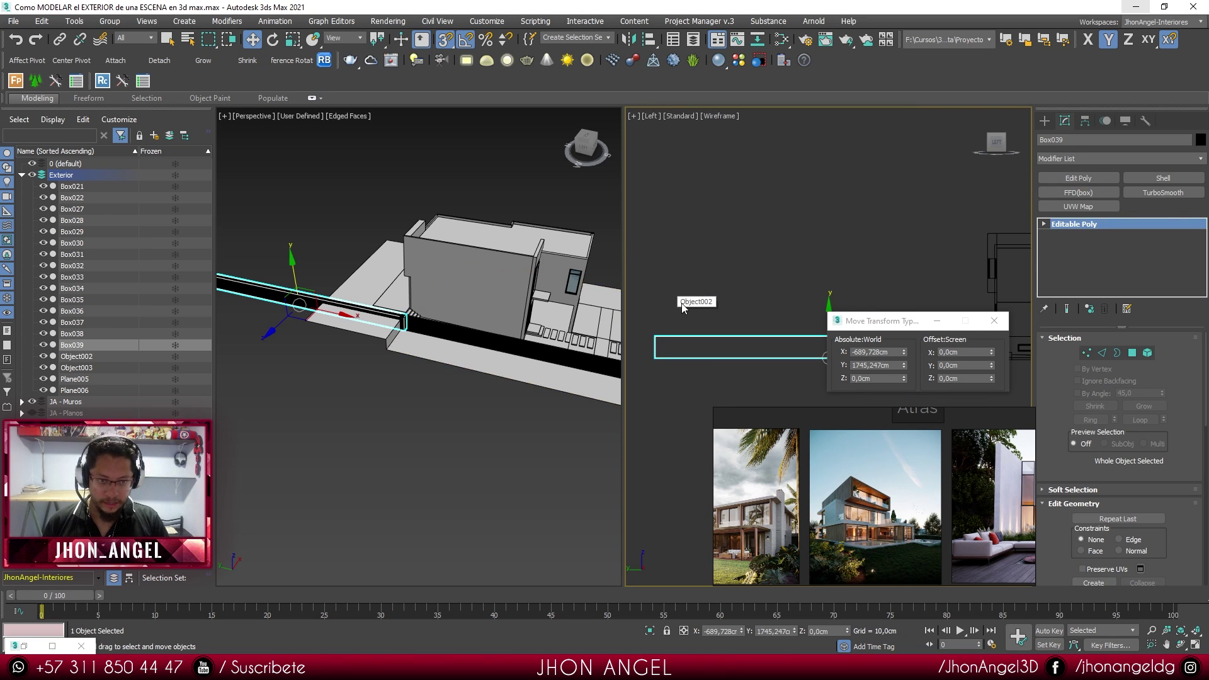
pyautogui.scroll(-3, 680, 305)
pyautogui.moveTo(693, 305); pyautogui.dragTo(680, 307, button='middle')
pyautogui.click(994, 322)
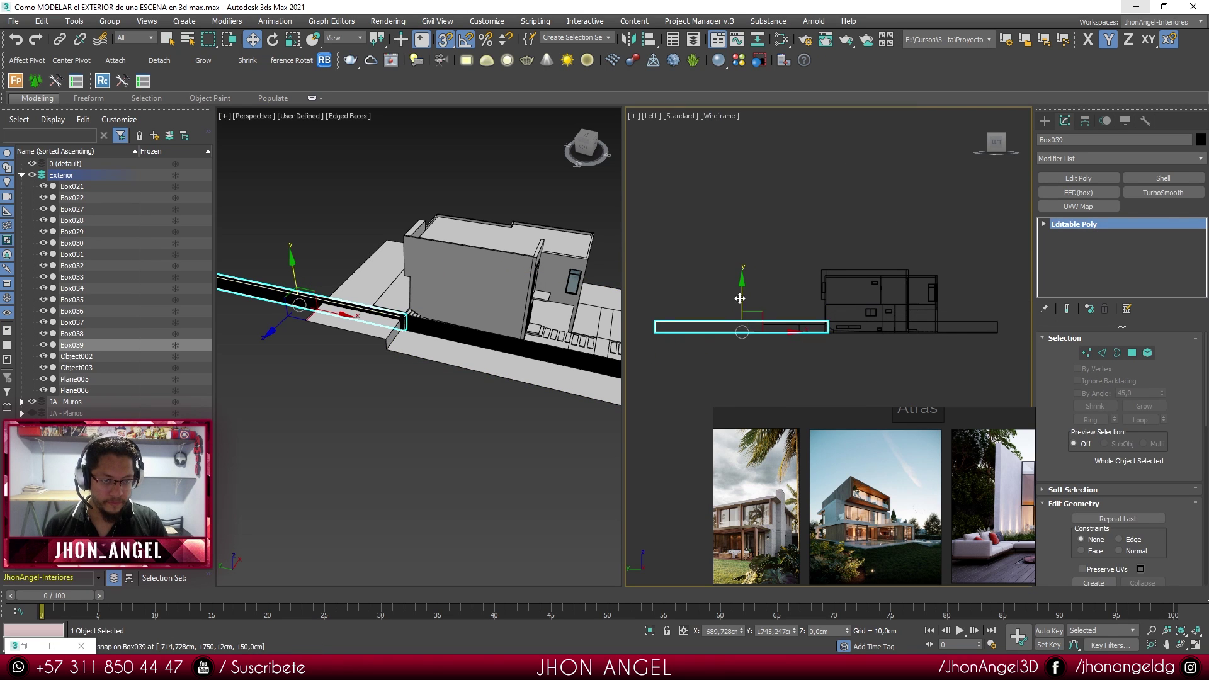
pyautogui.moveTo(742, 332); pyautogui.dragTo(741, 276)
pyautogui.scroll(2, 818, 296)
pyautogui.moveTo(806, 250); pyautogui.dragTo(854, 368)
pyautogui.scroll(2, 857, 372)
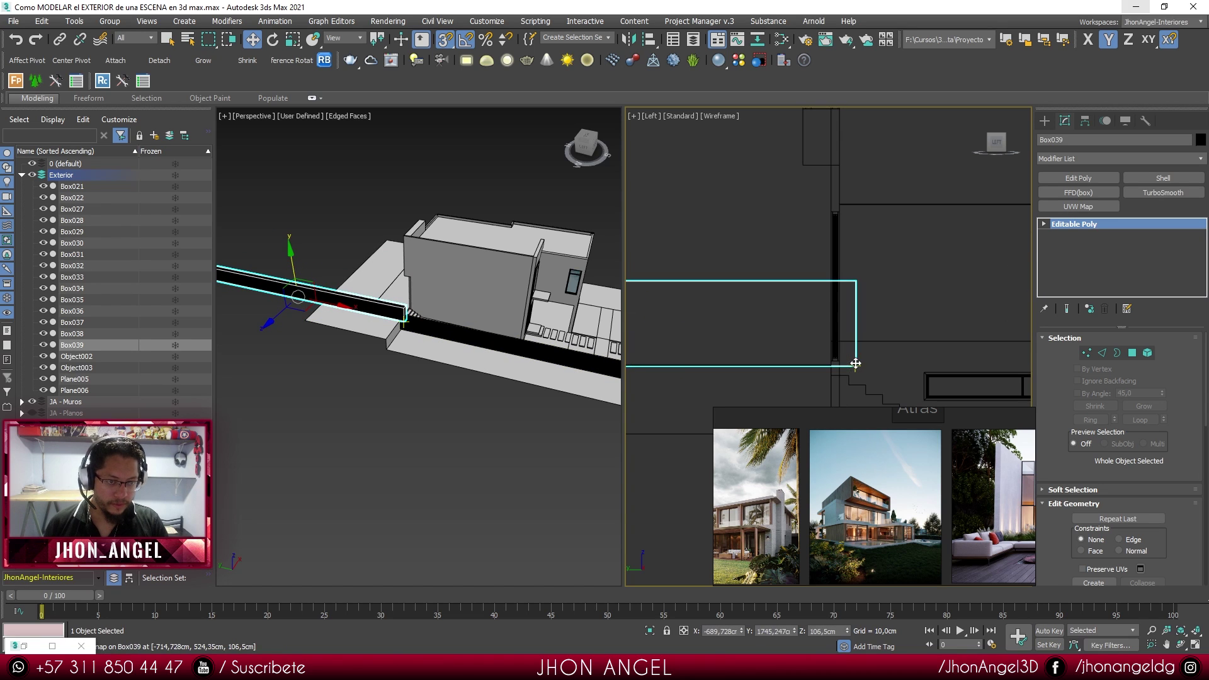
# - Snap the raised wall's house-side end vertices along Y to the rear end of the lower wall
pyautogui.press('1')
pyautogui.scroll(2, 850, 335)
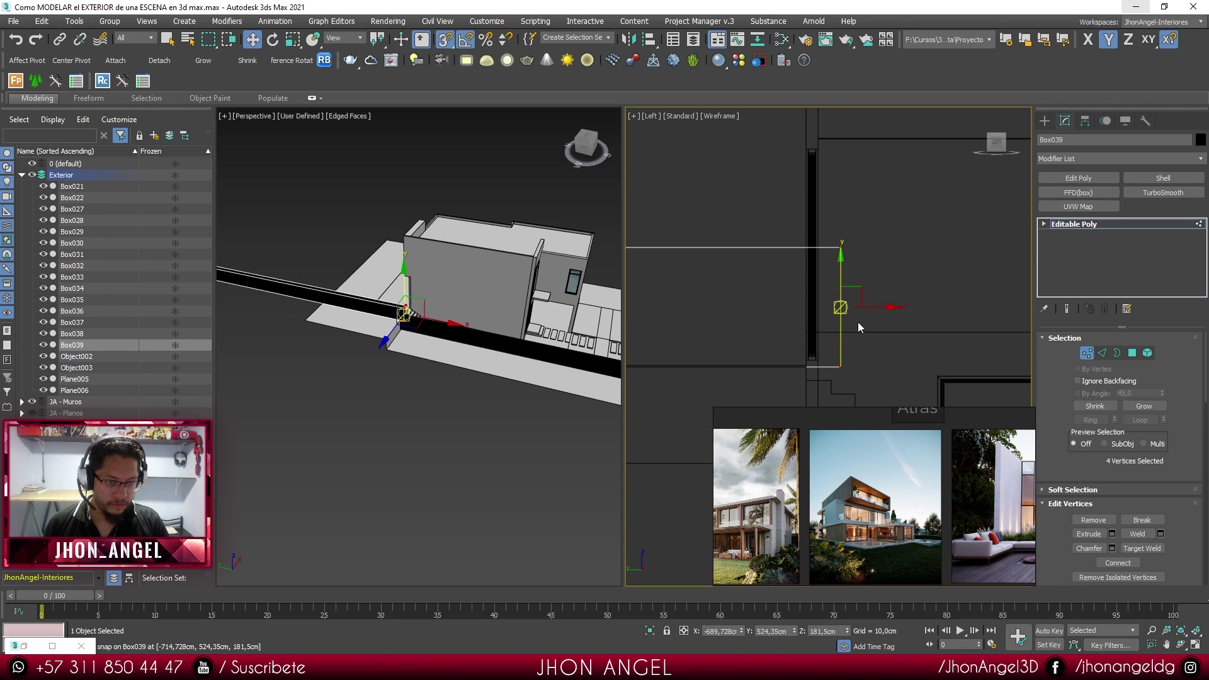
pyautogui.moveTo(801, 364); pyautogui.dragTo(802, 365)
pyautogui.scroll(5, 404, 313)
pyautogui.moveTo(403, 315)
pyautogui.keyDown('alt'); pyautogui.mouseDown(button='middle')
pyautogui.moveTo(413, 327)
pyautogui.moveTo(450, 300)
pyautogui.moveTo(432, 302)
pyautogui.mouseUp(button='middle'); pyautogui.keyUp('alt')
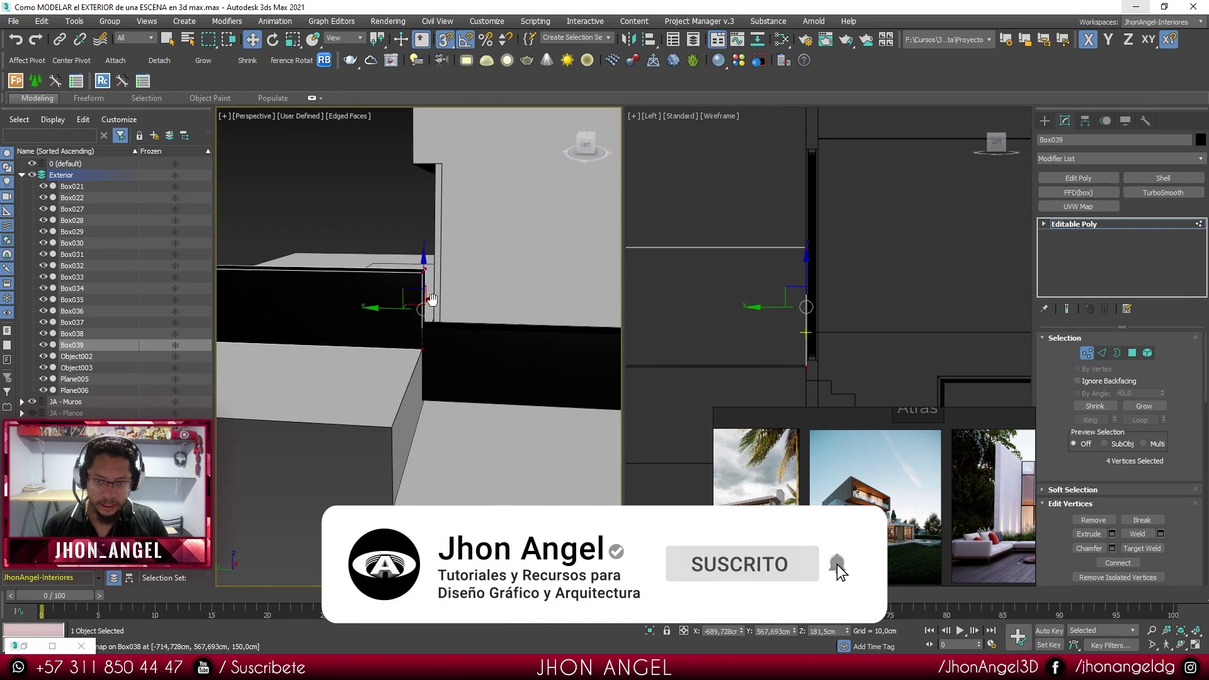
pyautogui.press('1')
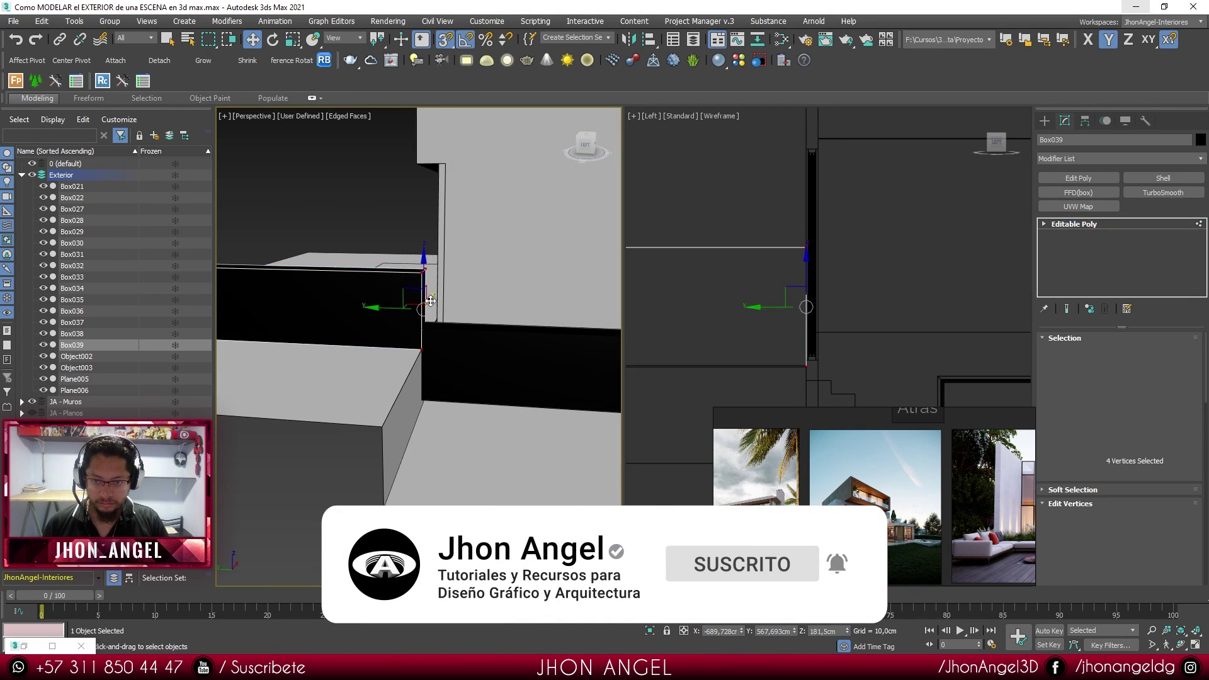
# - Snap the raised wall's far-end vertices along Y to the upper ground's rear edge
pyautogui.scroll(-4, 378, 315)
pyautogui.moveTo(378, 310); pyautogui.dragTo(457, 315, button='middle')
pyautogui.press('1')
pyautogui.moveTo(433, 372); pyautogui.dragTo(339, 267)
pyautogui.moveTo(413, 315); pyautogui.dragTo(377, 301, button='middle')
pyautogui.moveTo(307, 283); pyautogui.dragTo(495, 311)
pyautogui.moveTo(495, 311); pyautogui.dragTo(418, 282, button='middle')
pyautogui.press('1')
pyautogui.press('1')
pyautogui.press('1')
# - Reselect the raised wall as a whole object and convert it to Editable Poly
pyautogui.click(435, 316)
pyautogui.press('1')
pyautogui.scroll(5, 436, 315)
pyautogui.press('1')
pyautogui.click(451, 307)
pyautogui.rightClick(419, 281)
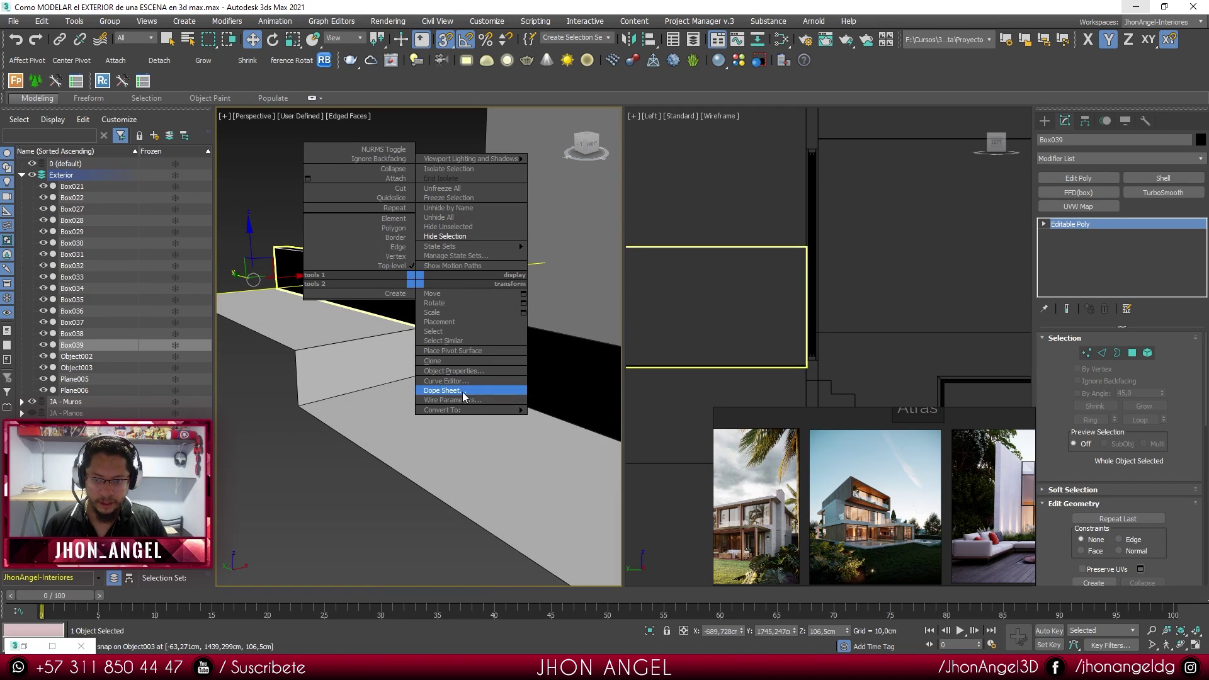
pyautogui.moveTo(463, 408)
pyautogui.click(567, 420)
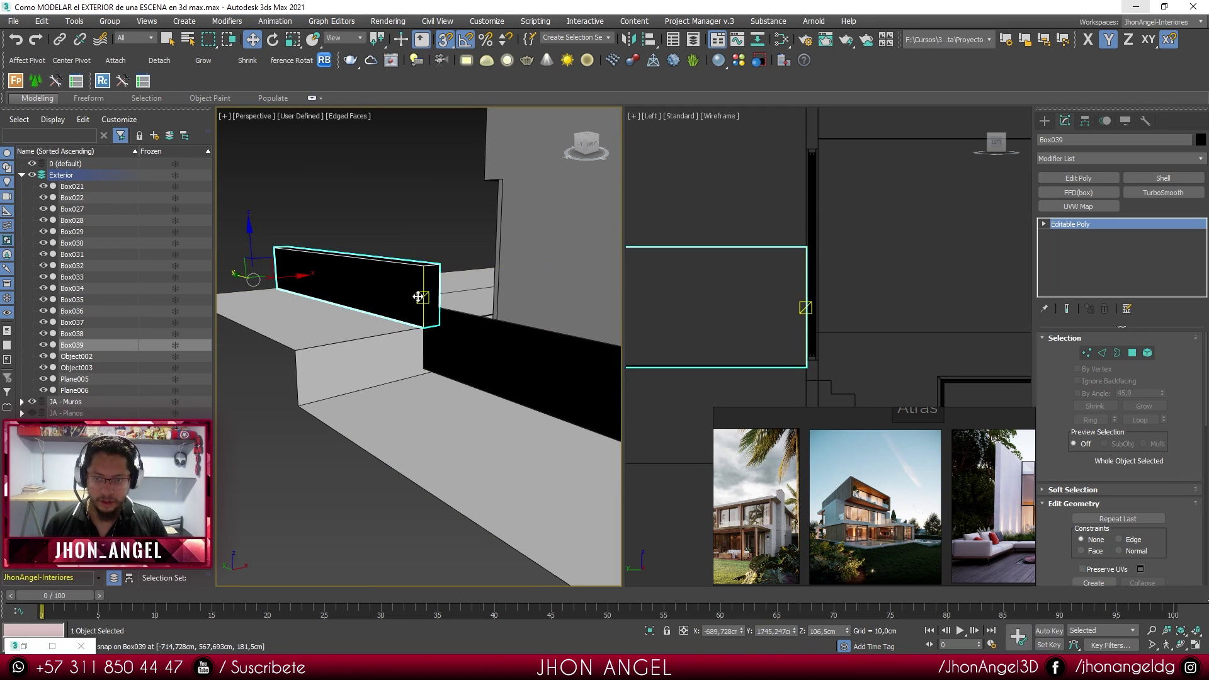
# - Connect the raised wall's four vertical edges with a horizontal loop and snap the loop along Z to the lower wall's top
pyautogui.press('2')
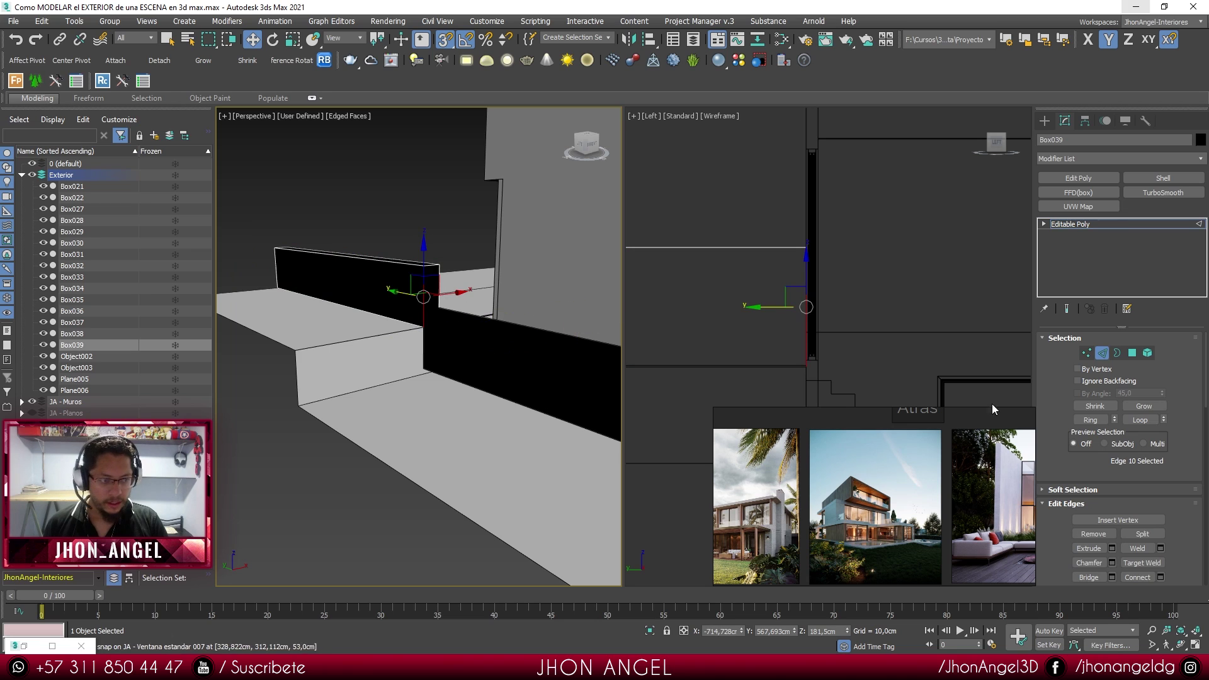
pyautogui.rightClick(441, 276)
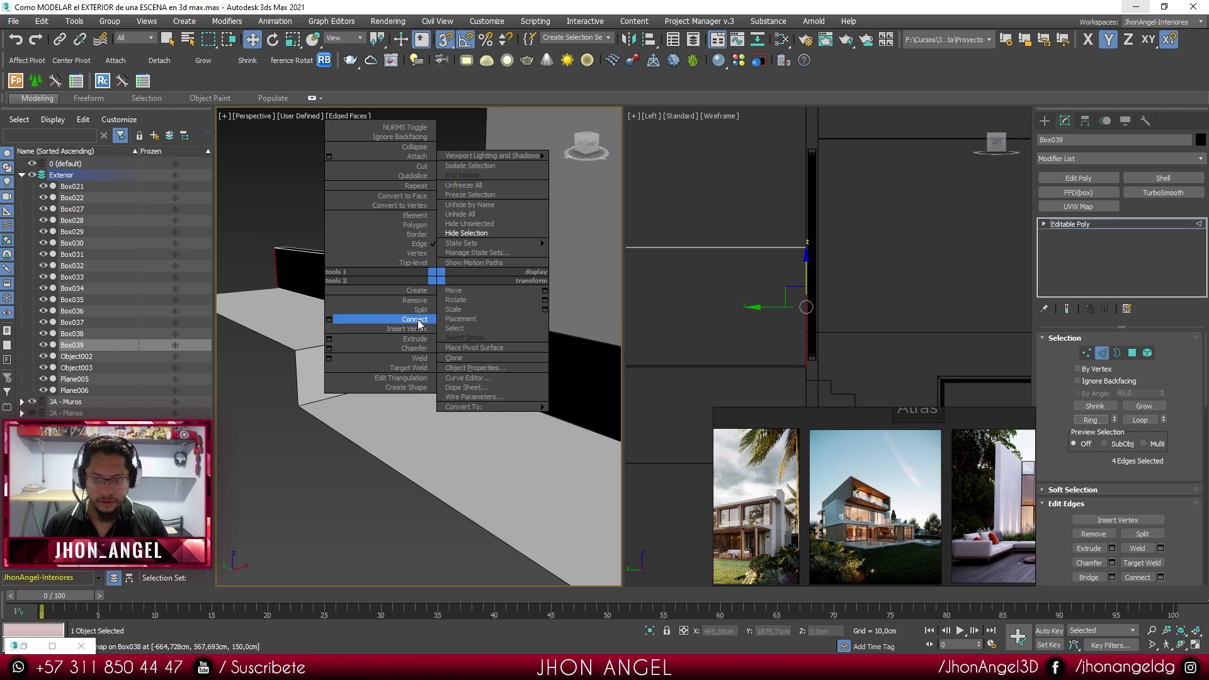
pyautogui.click(403, 316)
pyautogui.keyDown('alt'); pyautogui.moveTo(423, 296); pyautogui.dragTo(301, 253, button='middle'); pyautogui.keyUp('alt')
pyautogui.moveTo(310, 236); pyautogui.dragTo(448, 310)
pyautogui.moveTo(448, 310); pyautogui.dragTo(479, 296, button='middle')
# - Extrude the raised wall's upper end polygon 100 cm over the lower wall
pyautogui.press('4')
pyautogui.click(441, 285)
pyautogui.click(1112, 534)
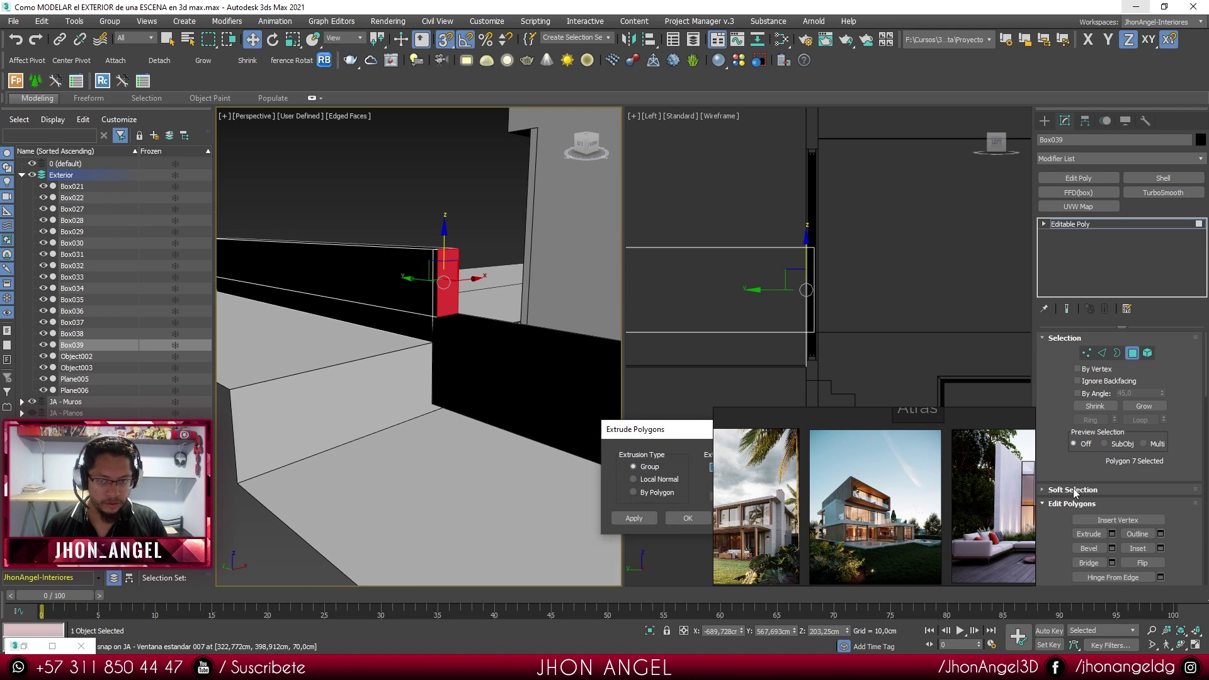
pyautogui.moveTo(660, 431); pyautogui.dragTo(494, 421)
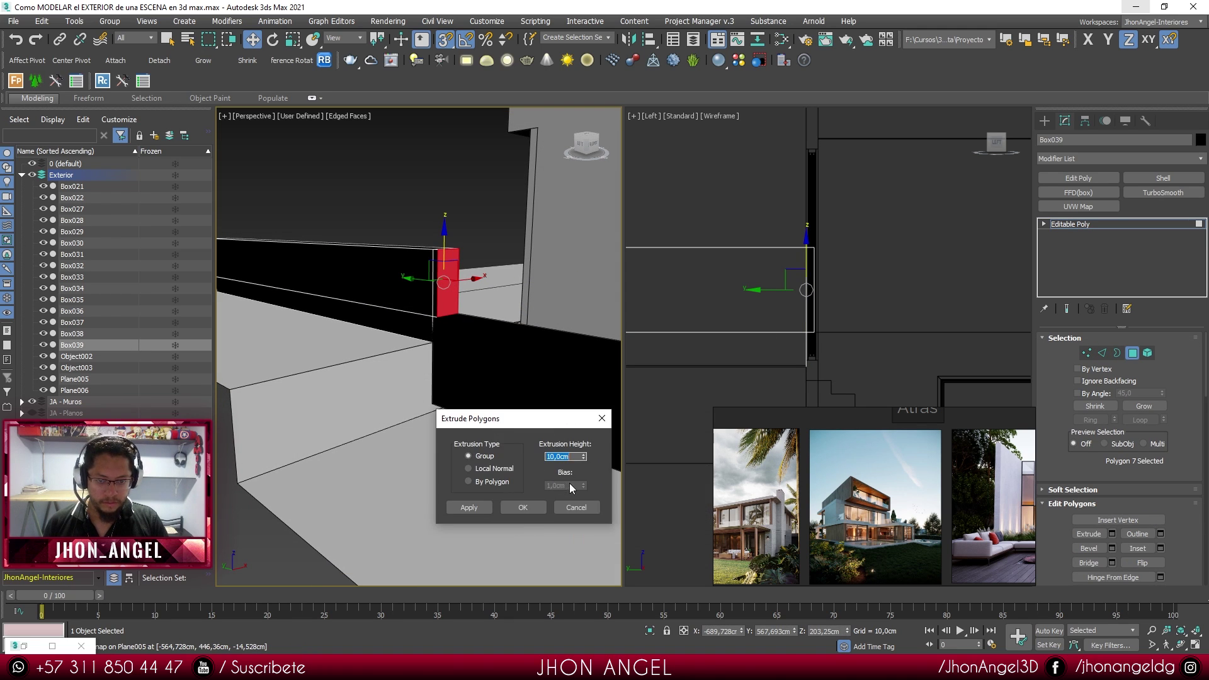
pyautogui.write('100')
pyautogui.press('Return')
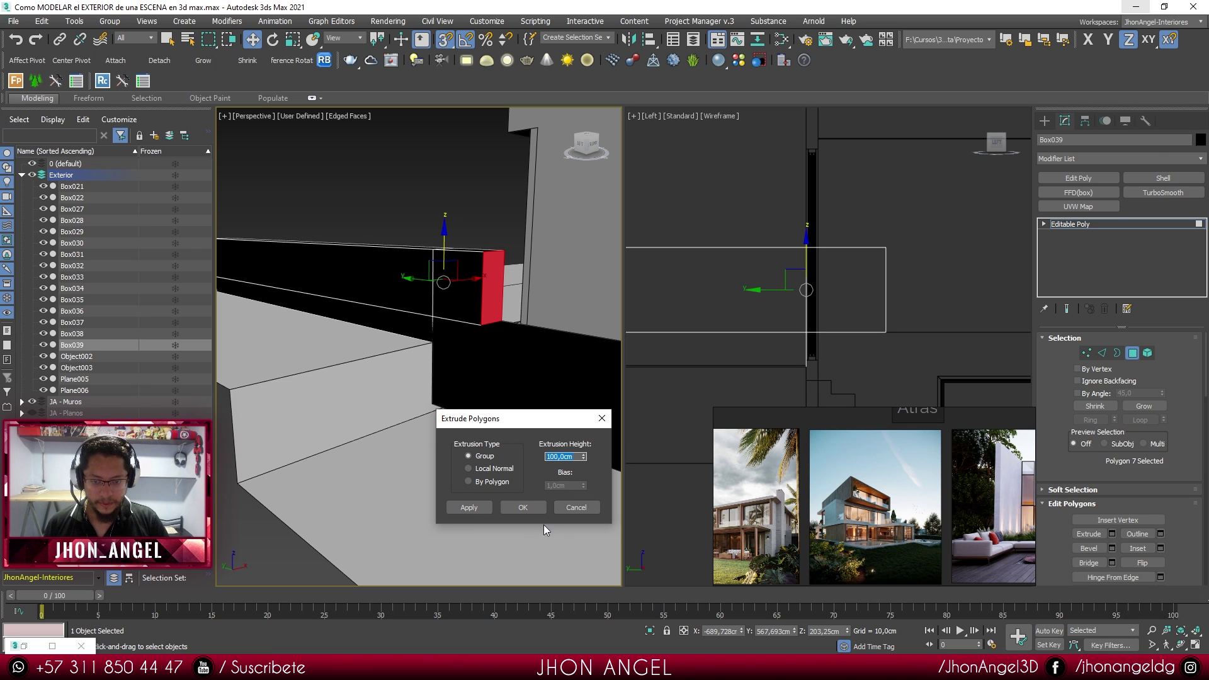
pyautogui.click(525, 511)
pyautogui.press('4')
# - Select the lower and raised side walls together and copy them along X toward the opposite side of the lot
pyautogui.keyDown('ctrl'); pyautogui.click(470, 349); pyautogui.keyUp('ctrl')
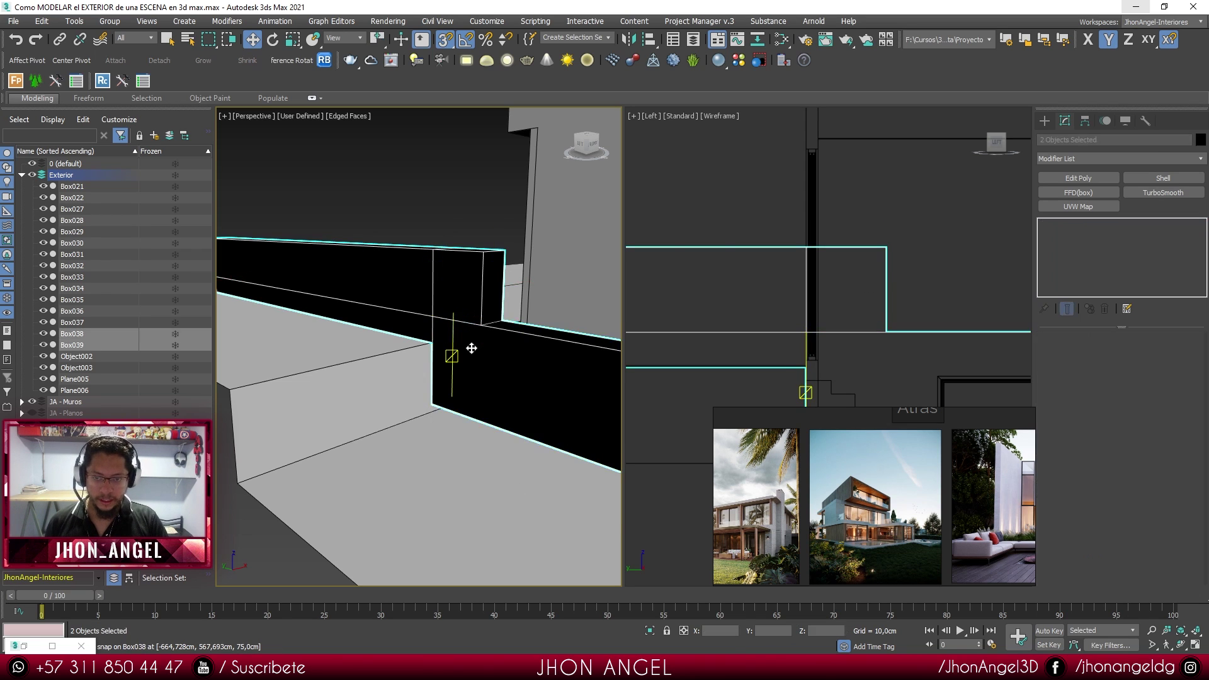
pyautogui.press('m')
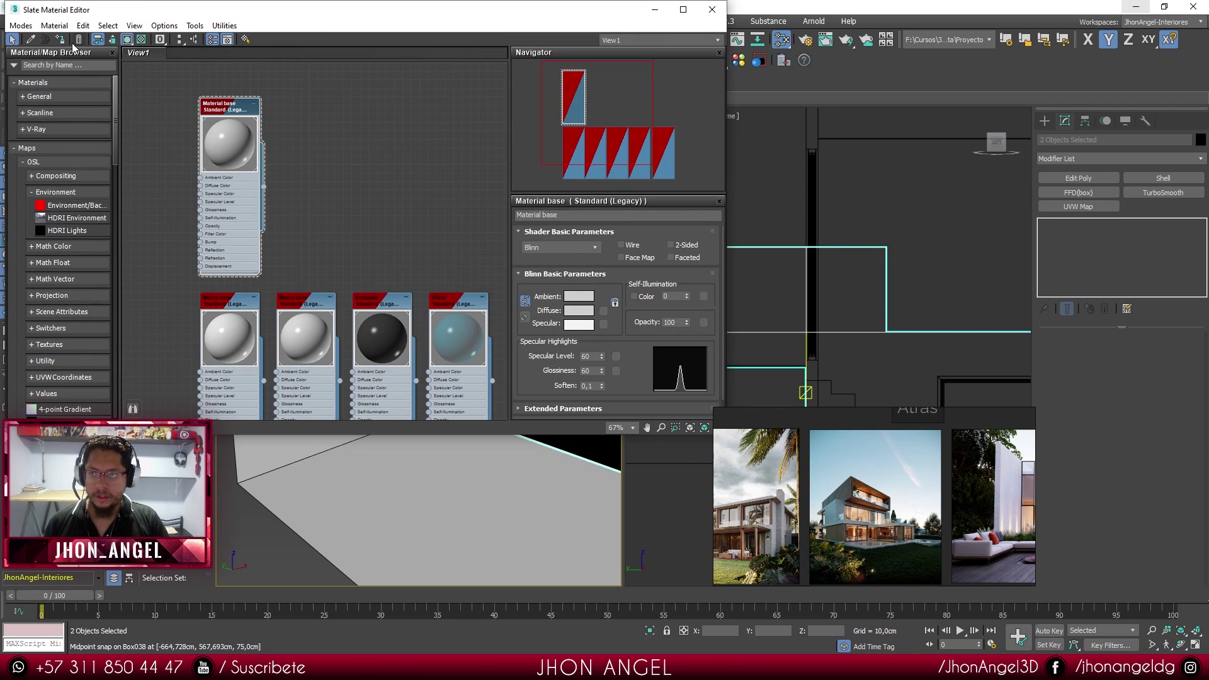
pyautogui.click(712, 9)
pyautogui.keyDown('alt'); pyautogui.moveTo(548, 243); pyautogui.dragTo(423, 230, button='middle'); pyautogui.keyUp('alt')
pyautogui.scroll(5, 553, 269)
pyautogui.keyDown('alt'); pyautogui.moveTo(553, 269); pyautogui.dragTo(560, 244, button='middle'); pyautogui.keyUp('alt')
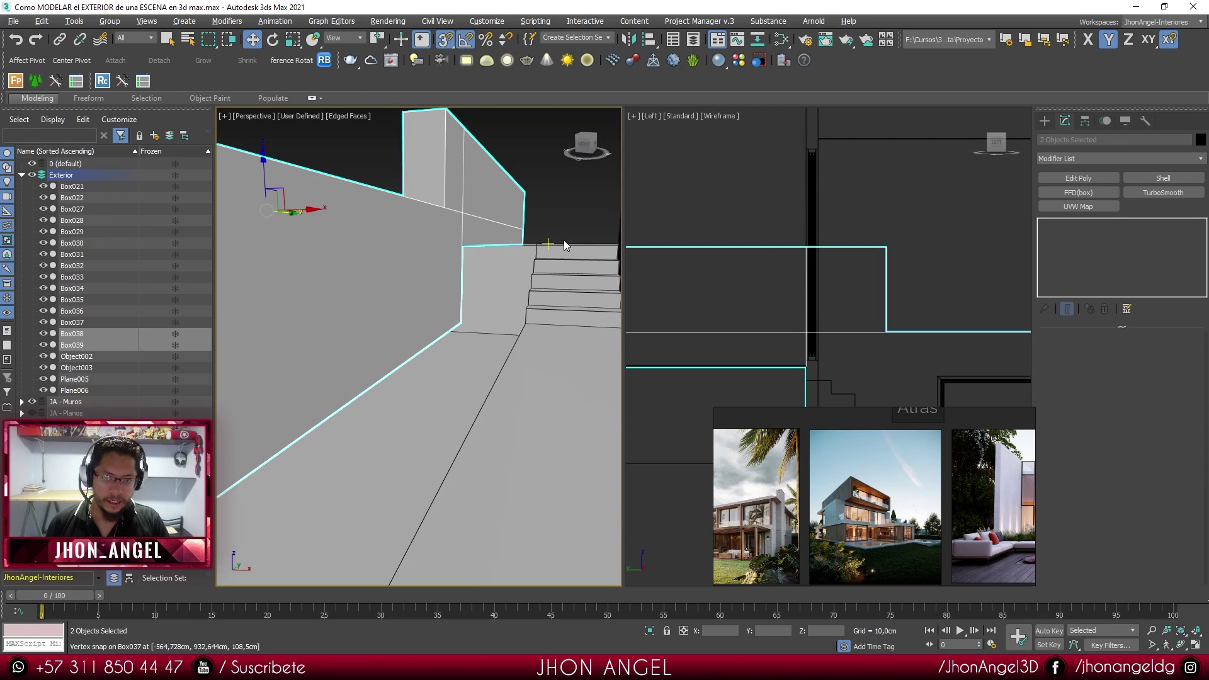
pyautogui.scroll(-6, 565, 245)
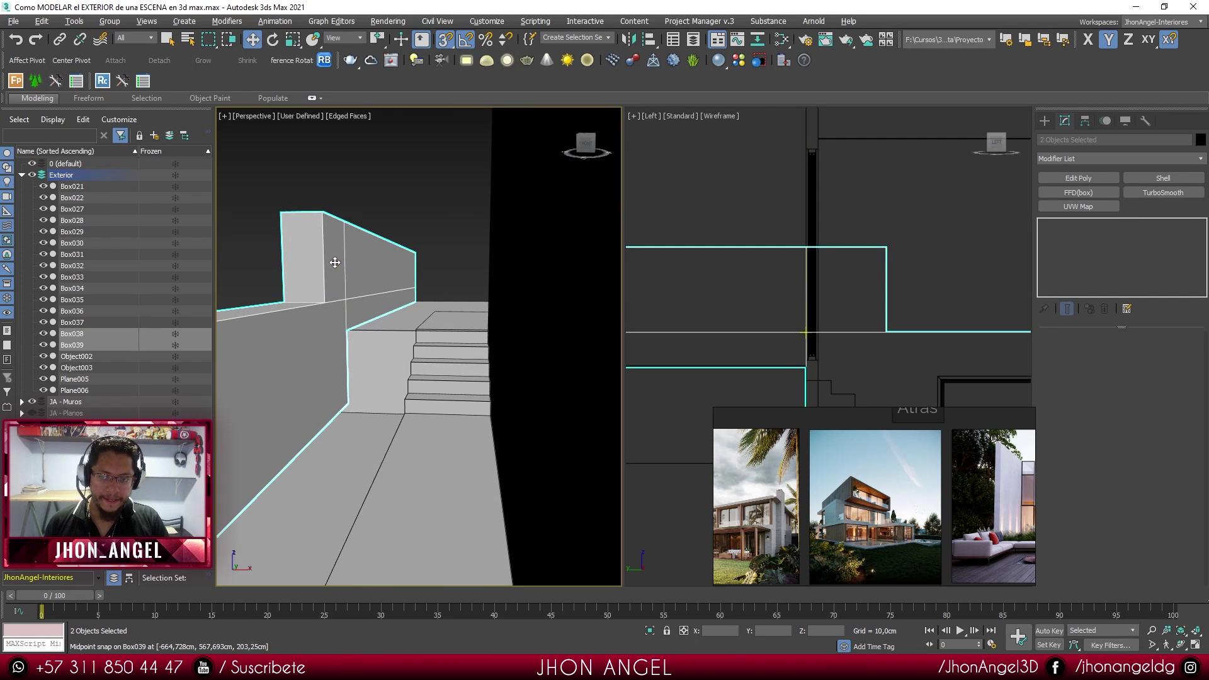
pyautogui.scroll(-3, 335, 280)
pyautogui.keyDown('alt'); pyautogui.moveTo(340, 289); pyautogui.dragTo(388, 296, button='middle'); pyautogui.keyUp('alt')
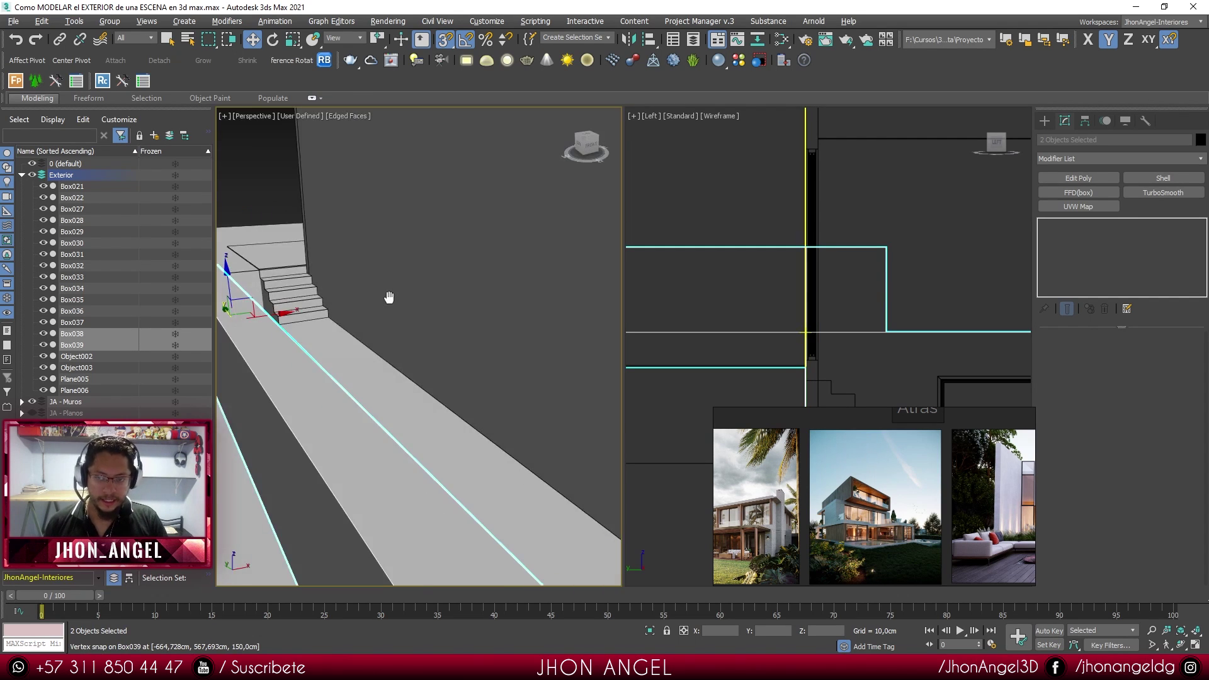
pyautogui.scroll(2, 377, 294)
pyautogui.moveTo(306, 275)
pyautogui.mouseDown(button='middle')
pyautogui.moveTo(391, 351)
pyautogui.moveTo(354, 313)
pyautogui.moveTo(290, 310)
pyautogui.mouseUp(button='middle')
pyautogui.scroll(-6, 343, 315)
pyautogui.keyDown('shift'); pyautogui.moveTo(368, 301); pyautogui.dragTo(595, 307); pyautogui.keyUp('shift')
pyautogui.press('Return')
pyautogui.moveTo(595, 307); pyautogui.dragTo(434, 261, button='middle')
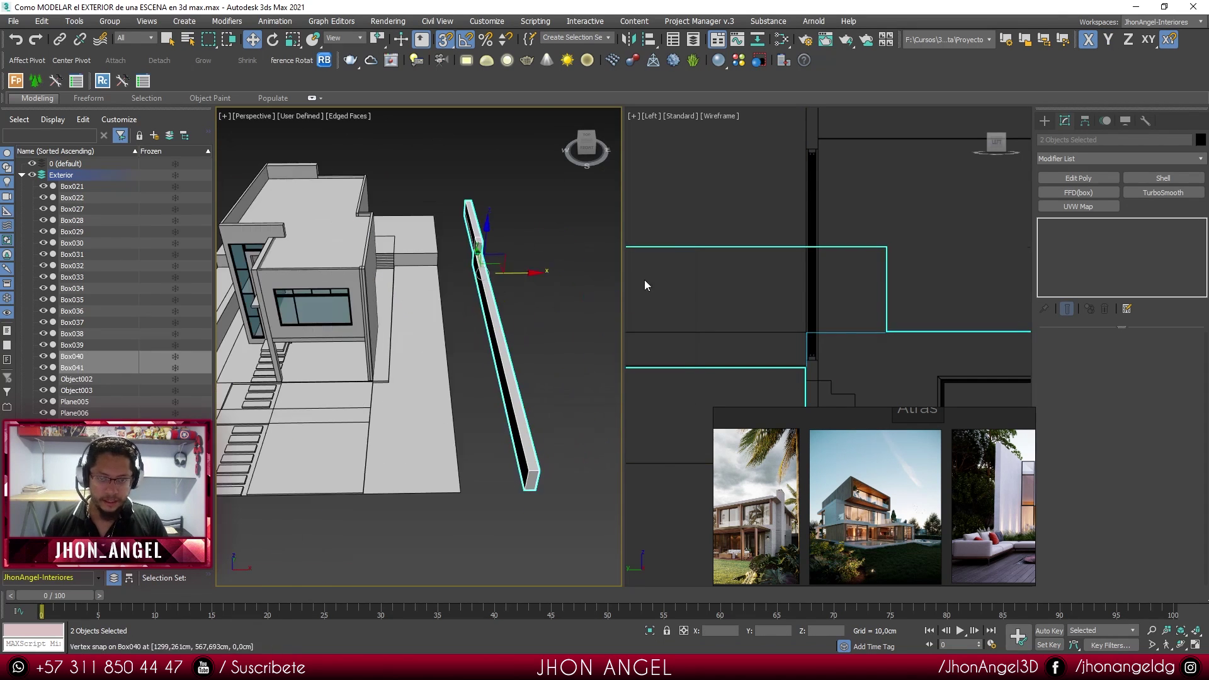
# - In the top view, copy a raised side wall and rotate the copy about Z to run across the upper ground's rear
pyautogui.press('t')
pyautogui.moveTo(798, 178); pyautogui.dragTo(717, 238)
pyautogui.press('F12')
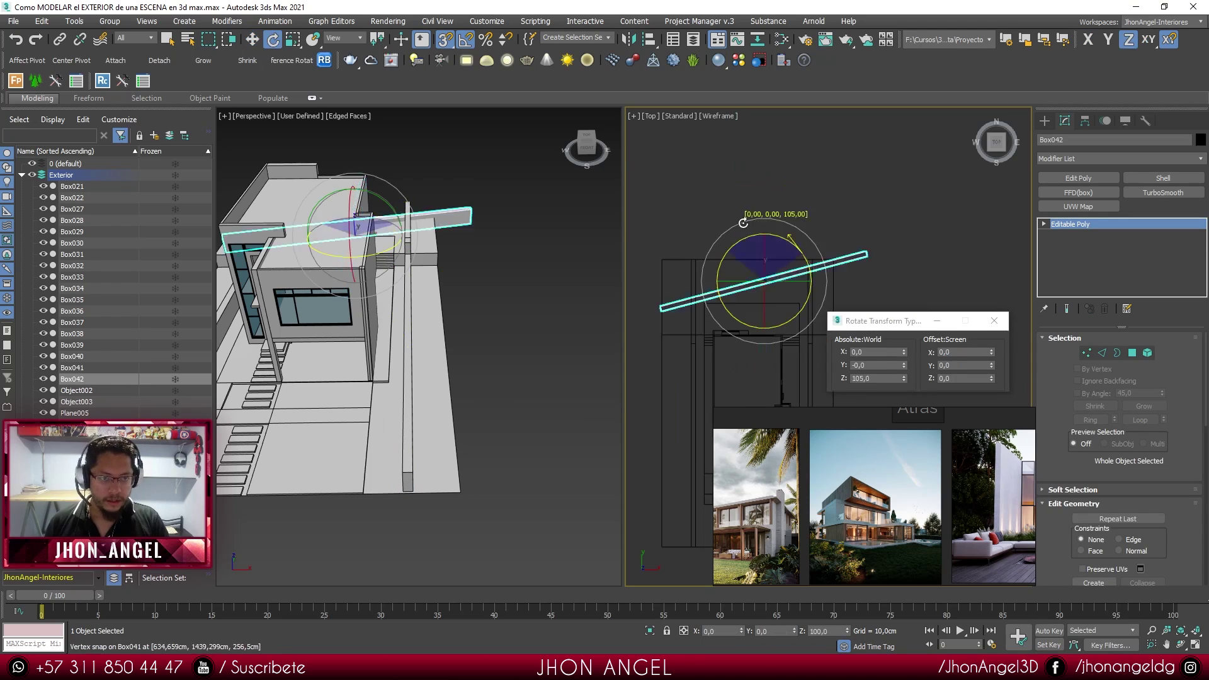
pyautogui.moveTo(777, 251); pyautogui.dragTo(767, 252)
pyautogui.scroll(-4, 818, 267)
pyautogui.scroll(4, 819, 268)
# - Attach the upper ground to the lower ground as one Editable Poly
pyautogui.keyDown('alt'); pyautogui.moveTo(403, 328); pyautogui.dragTo(356, 396, button='middle'); pyautogui.keyUp('alt')
pyautogui.press('1')
pyautogui.click(414, 420)
pyautogui.click(386, 418)
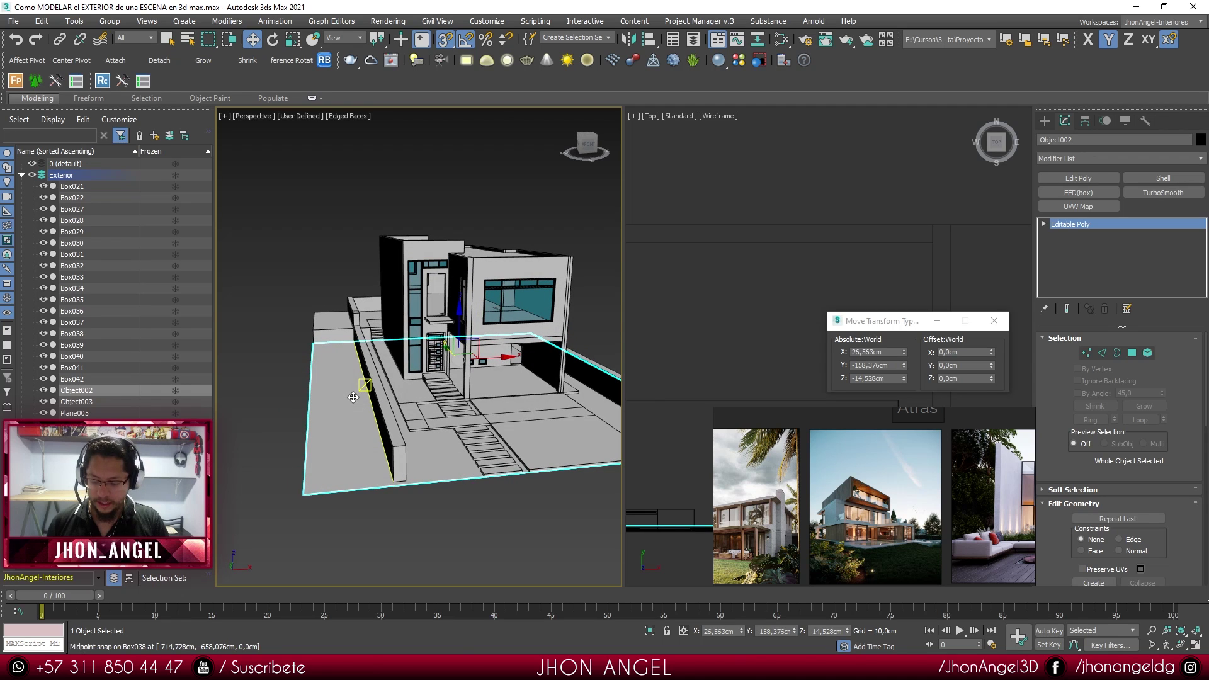
pyautogui.scroll(-2, 1056, 567)
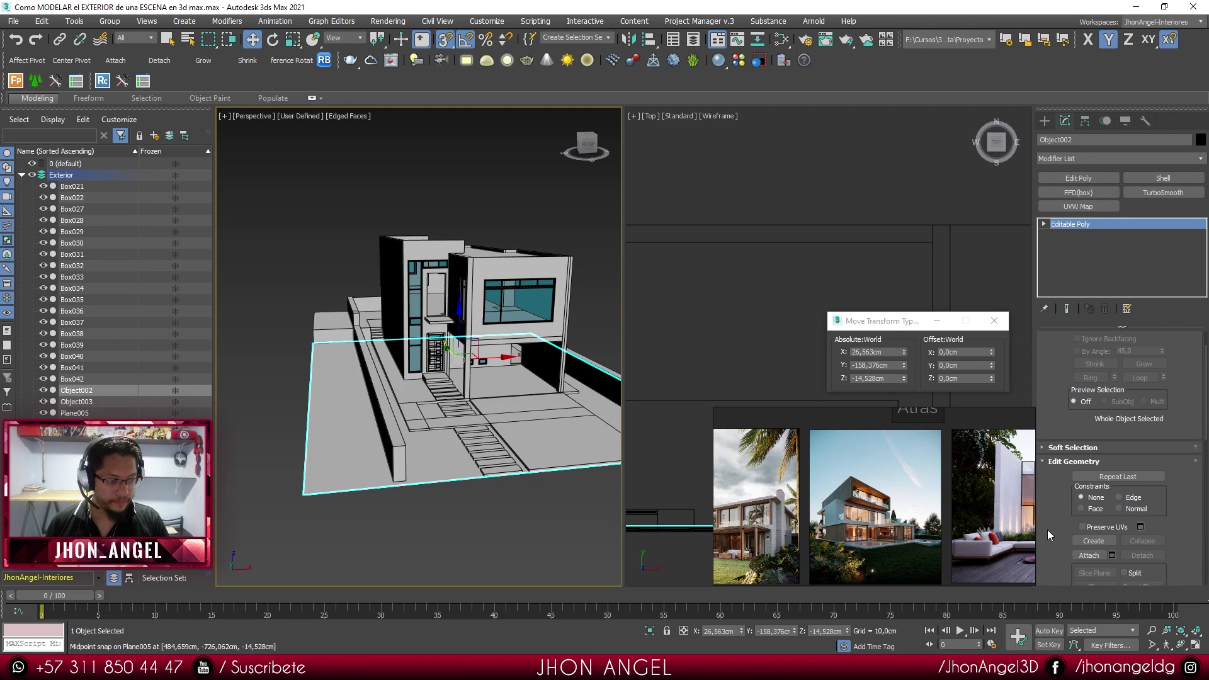
pyautogui.click(1089, 555)
pyautogui.click(339, 341)
pyautogui.click(337, 323)
# - Move the ground's outer side vertices along X to line up with the outer faces of the two side walls
pyautogui.press('w')
pyautogui.press('1')
pyautogui.moveTo(338, 515); pyautogui.dragTo(258, 299)
pyautogui.keyDown('alt'); pyautogui.moveTo(258, 298); pyautogui.dragTo(243, 315, button='middle'); pyautogui.keyUp('alt')
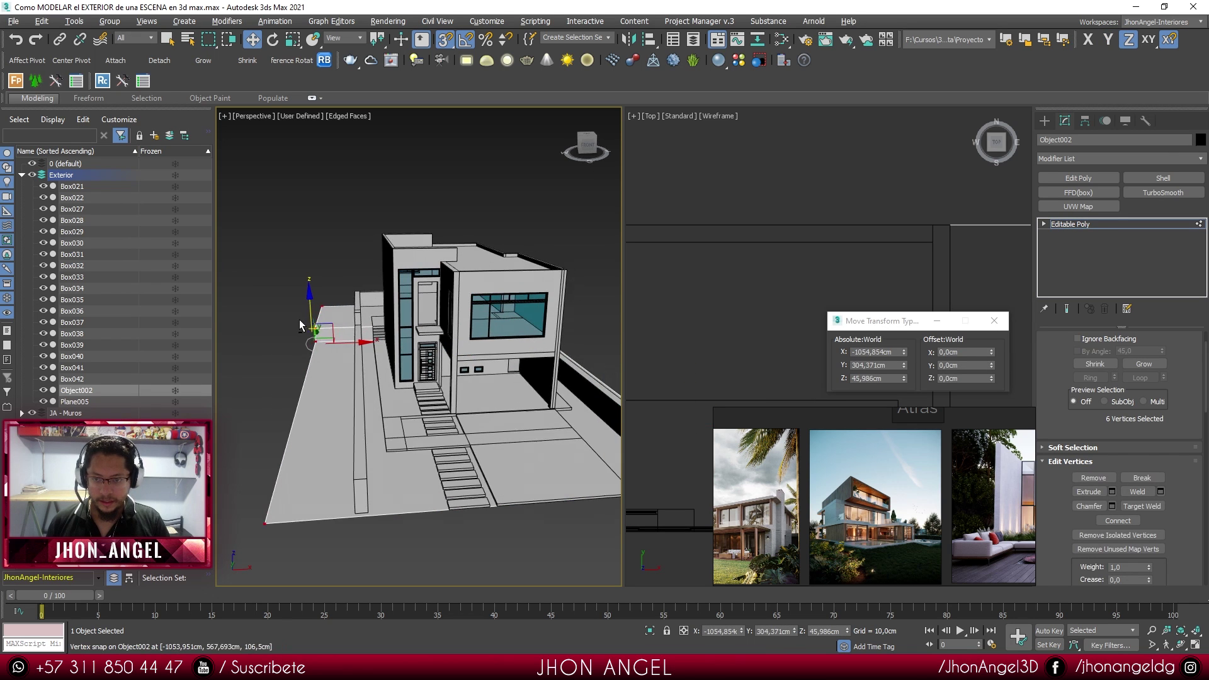
pyautogui.moveTo(350, 343); pyautogui.dragTo(356, 497)
pyautogui.keyDown('alt'); pyautogui.moveTo(389, 459); pyautogui.dragTo(466, 450, button='middle'); pyautogui.keyUp('alt')
pyautogui.moveTo(592, 351); pyautogui.dragTo(503, 453)
pyautogui.keyDown('alt'); pyautogui.moveTo(441, 454); pyautogui.dragTo(486, 464, button='middle'); pyautogui.keyUp('alt')
pyautogui.scroll(3, 486, 464)
pyautogui.scroll(-10, 487, 464)
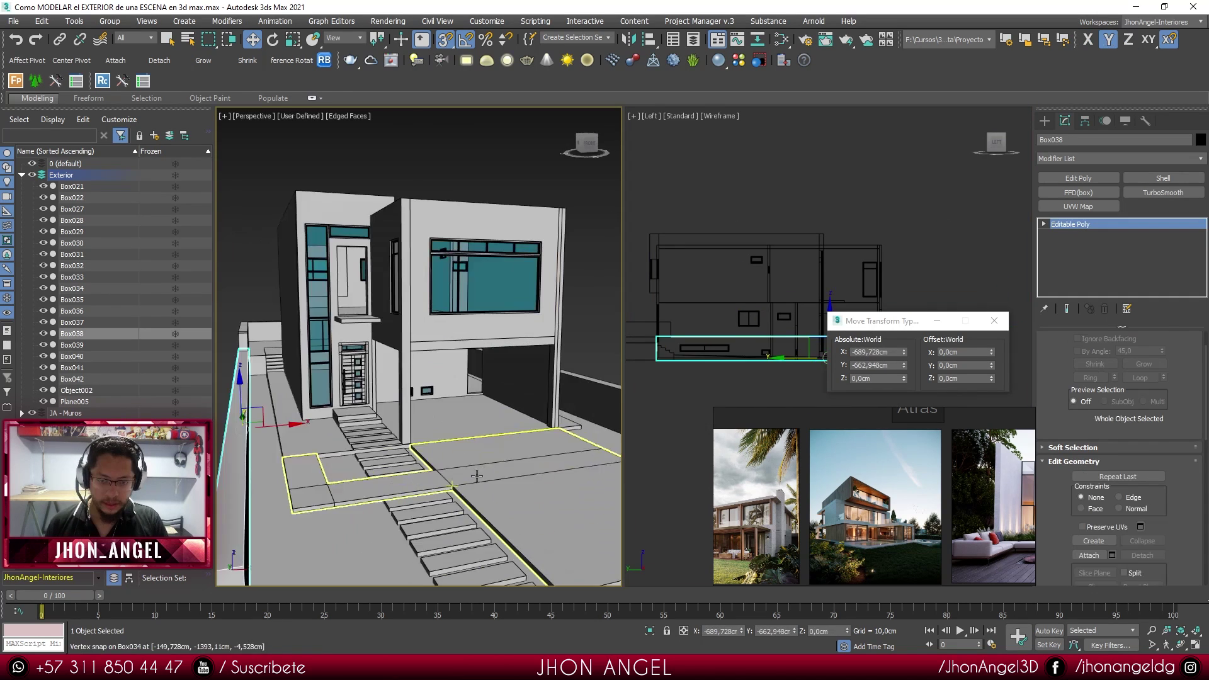
# - Examine how the ground, steps and stepped side walls meet, comparing the layout with the terrace and garden reference photo
pyautogui.moveTo(457, 476)
pyautogui.mouseDown(button='middle')
pyautogui.moveTo(482, 464)
pyautogui.moveTo(453, 471)
pyautogui.mouseUp(button='middle')
pyautogui.scroll(-3, 488, 454)
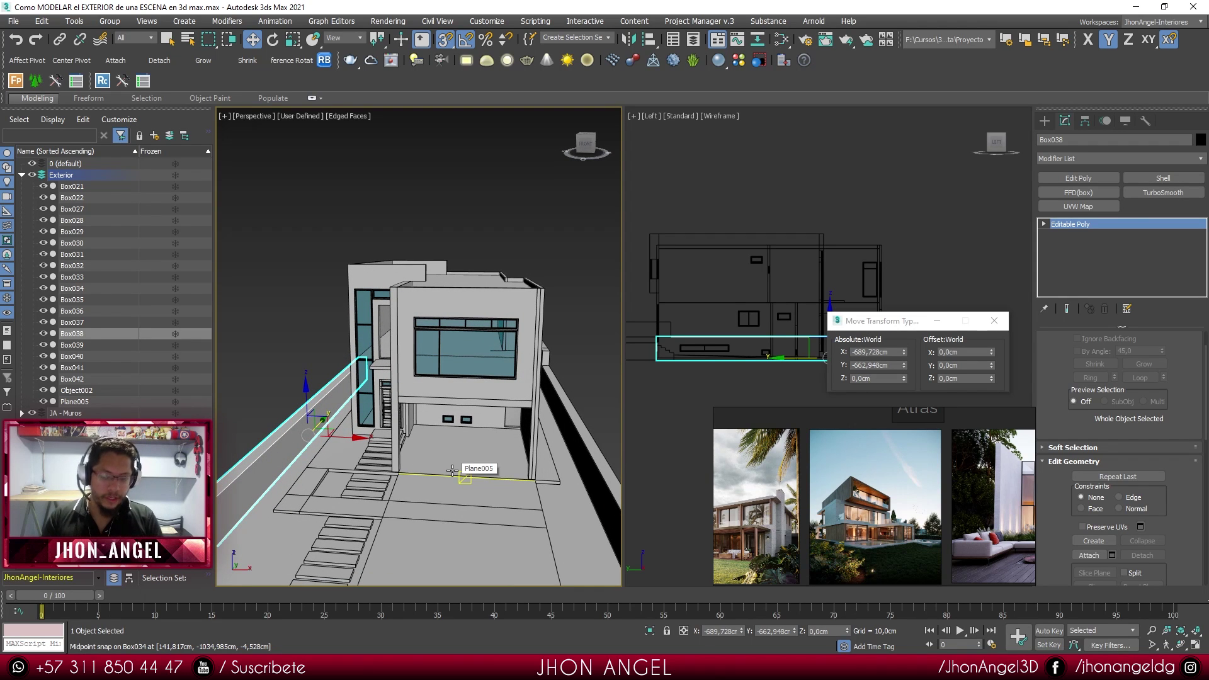
pyautogui.keyDown('alt'); pyautogui.moveTo(452, 471); pyautogui.dragTo(423, 428, button='middle'); pyautogui.keyUp('alt')
pyautogui.scroll(6, 386, 375)
pyautogui.click(340, 401)
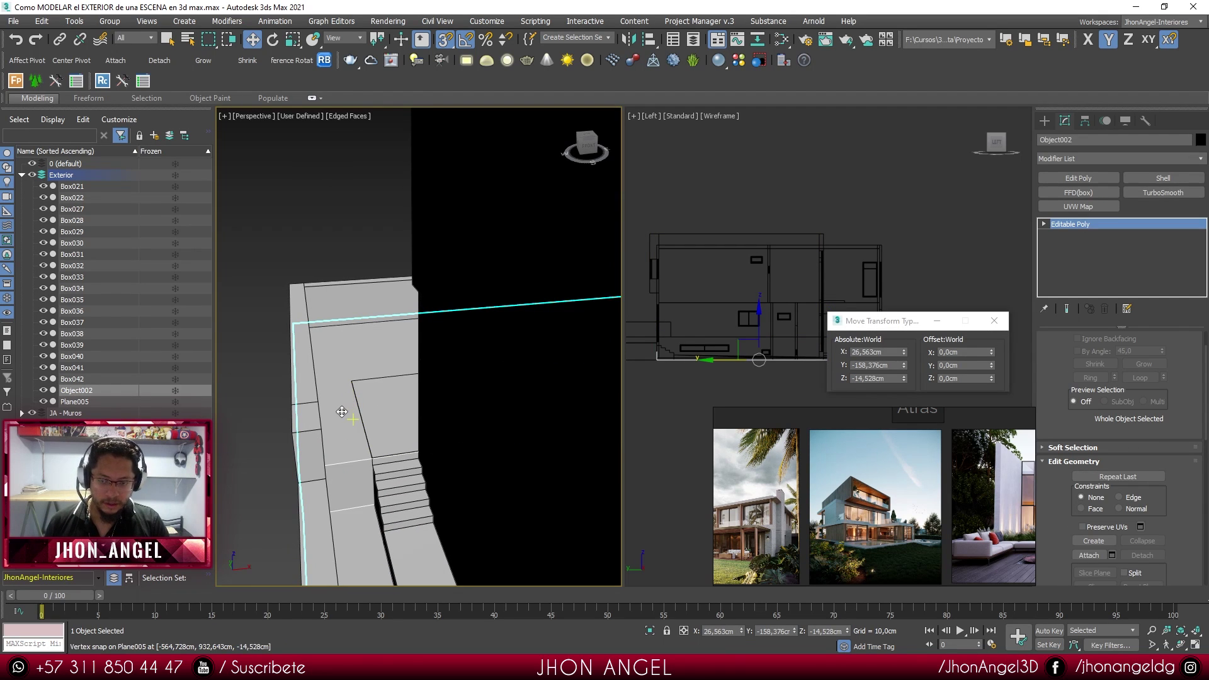
pyautogui.moveTo(348, 502); pyautogui.dragTo(351, 454, button='middle')
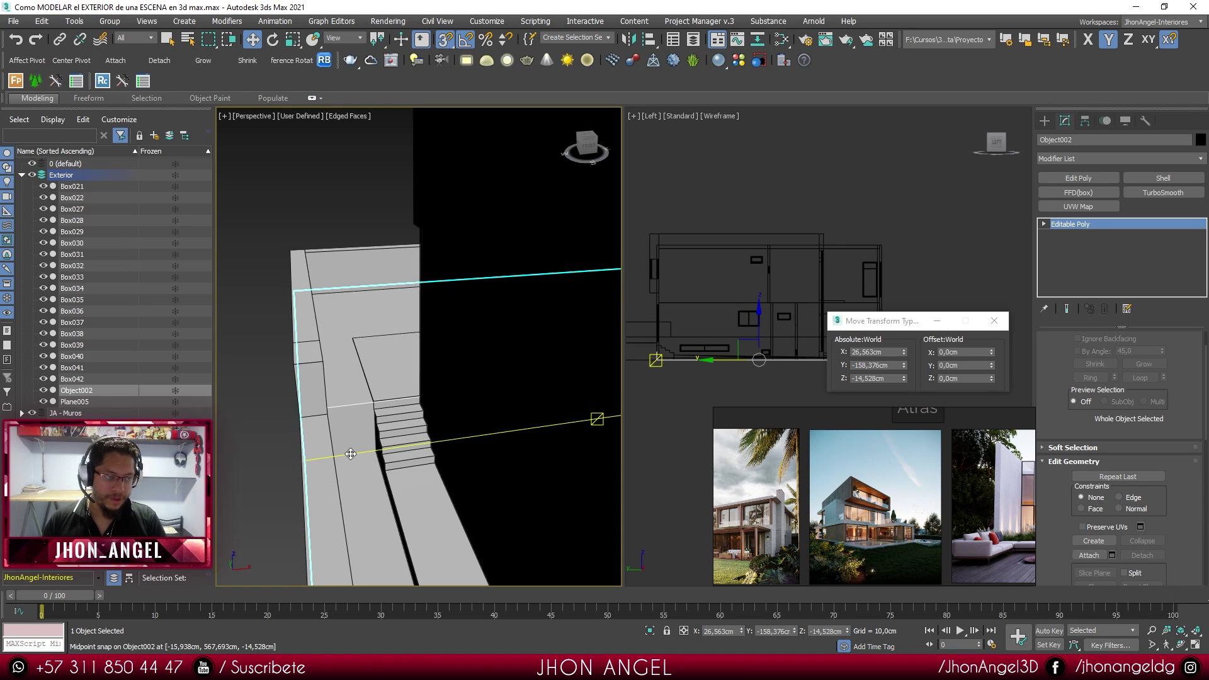
pyautogui.keyDown('alt'); pyautogui.moveTo(351, 453); pyautogui.dragTo(585, 354, button='middle'); pyautogui.keyUp('alt')
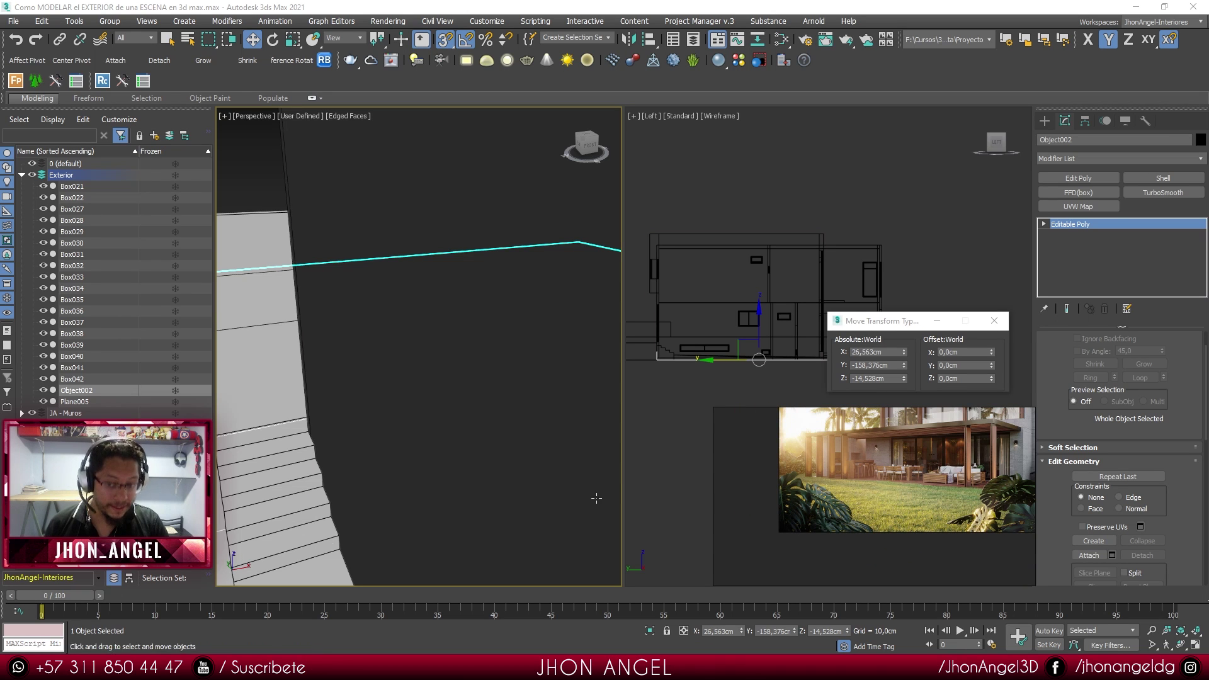
pyautogui.scroll(-5, 472, 450)
pyautogui.keyDown('alt'); pyautogui.moveTo(447, 434); pyautogui.dragTo(393, 441, button='middle'); pyautogui.keyUp('alt')
pyautogui.moveTo(461, 461); pyautogui.dragTo(398, 463, button='middle')
pyautogui.scroll(4, 394, 391)
pyautogui.scroll(-2, 409, 445)
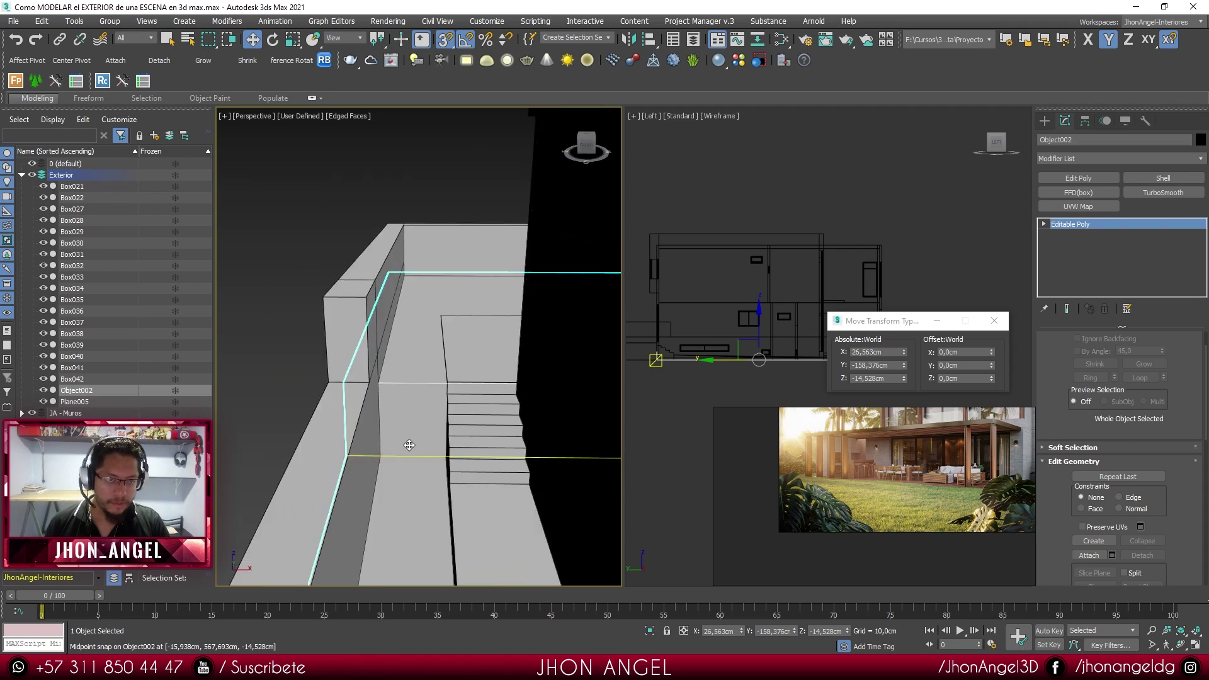
pyautogui.scroll(-7, 410, 444)
pyautogui.keyDown('alt'); pyautogui.moveTo(409, 444); pyautogui.dragTo(431, 444, button='middle'); pyautogui.keyUp('alt')
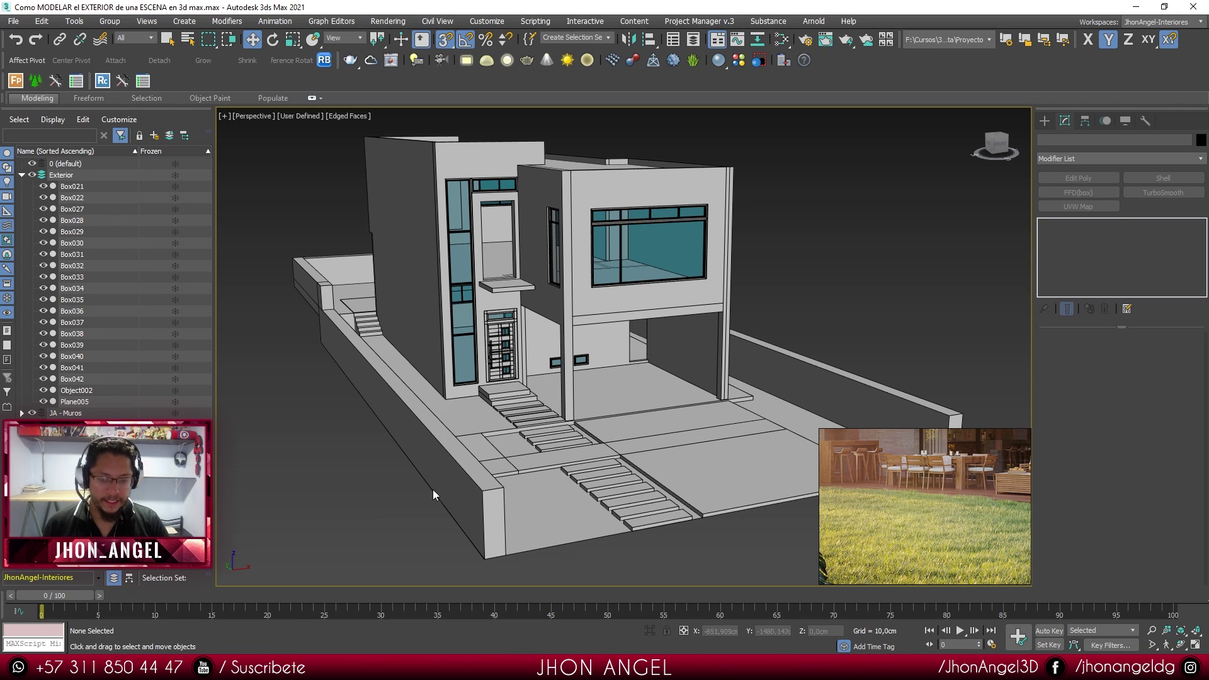
# - Detach the ground's lower polygon as a separate object
pyautogui.click(527, 499)
pyautogui.keyDown('alt'); pyautogui.moveTo(497, 455); pyautogui.dragTo(544, 631, button='middle'); pyautogui.keyUp('alt')
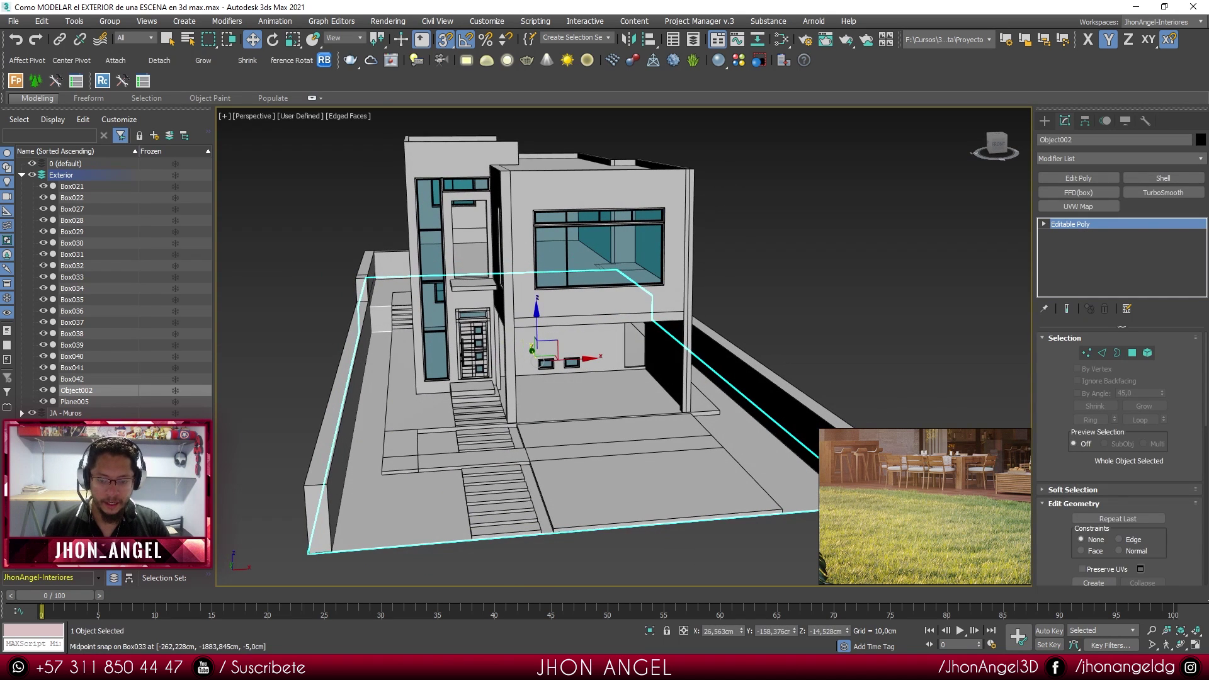
pyautogui.keyDown('alt'); pyautogui.moveTo(368, 423); pyautogui.dragTo(372, 423, button='middle'); pyautogui.keyUp('alt')
pyautogui.press('4')
pyautogui.click(376, 423)
pyautogui.click(546, 356)
pyautogui.scroll(-5, 1153, 469)
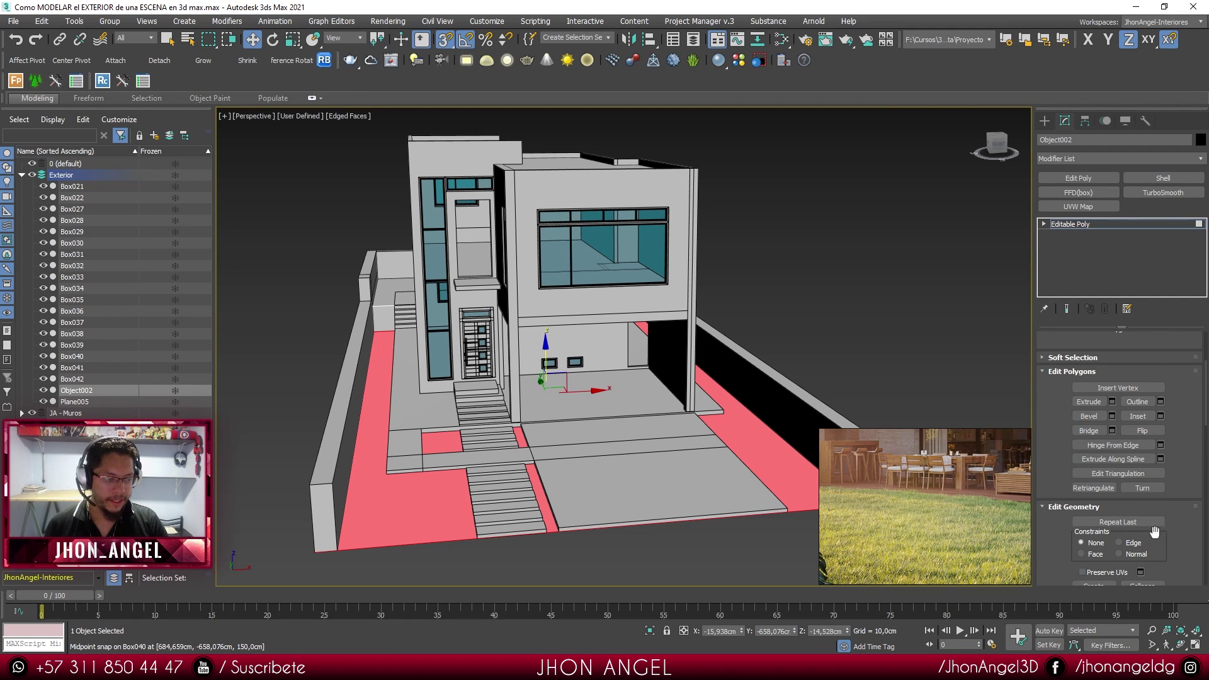
pyautogui.click(1150, 544)
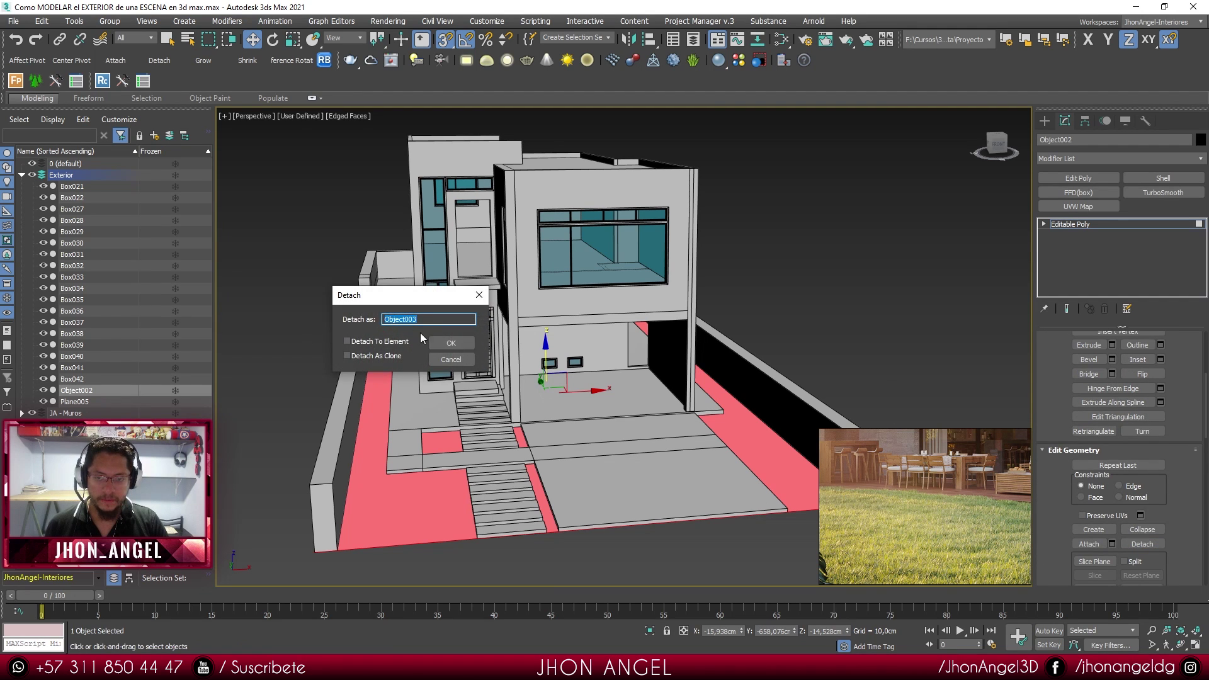
pyautogui.press('Return')
# - Detach the ground's upper rear polygon as a second separate object
pyautogui.click(394, 287)
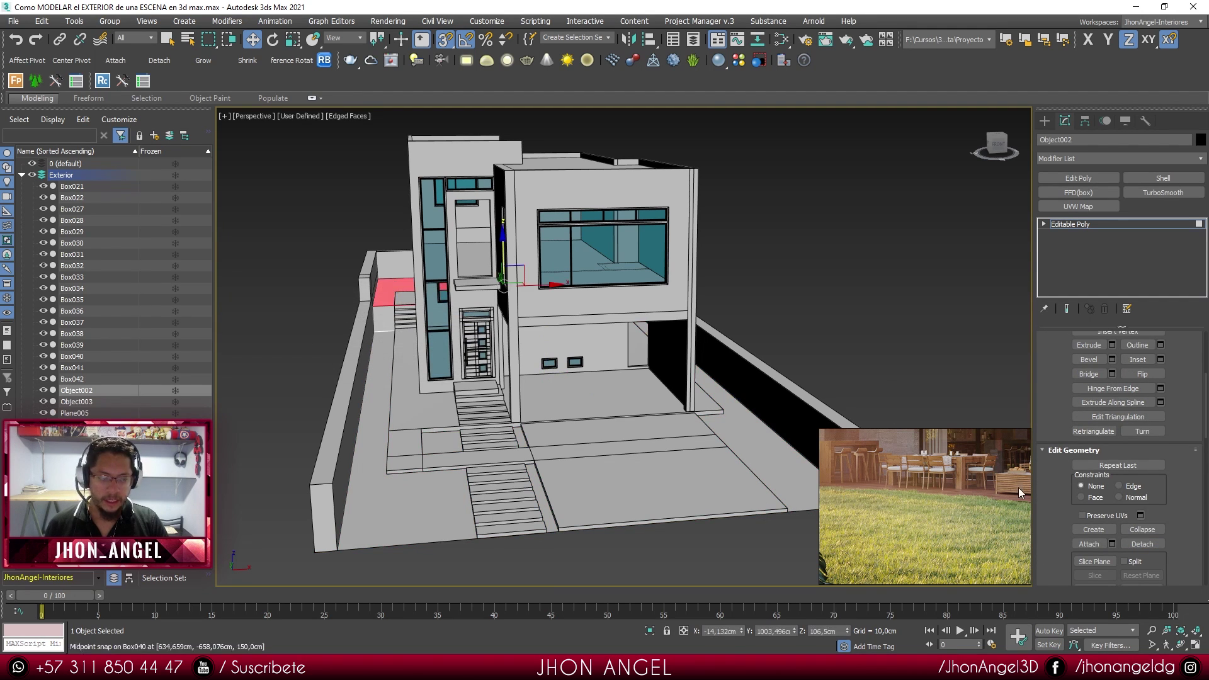
pyautogui.click(1143, 543)
pyautogui.click(477, 354)
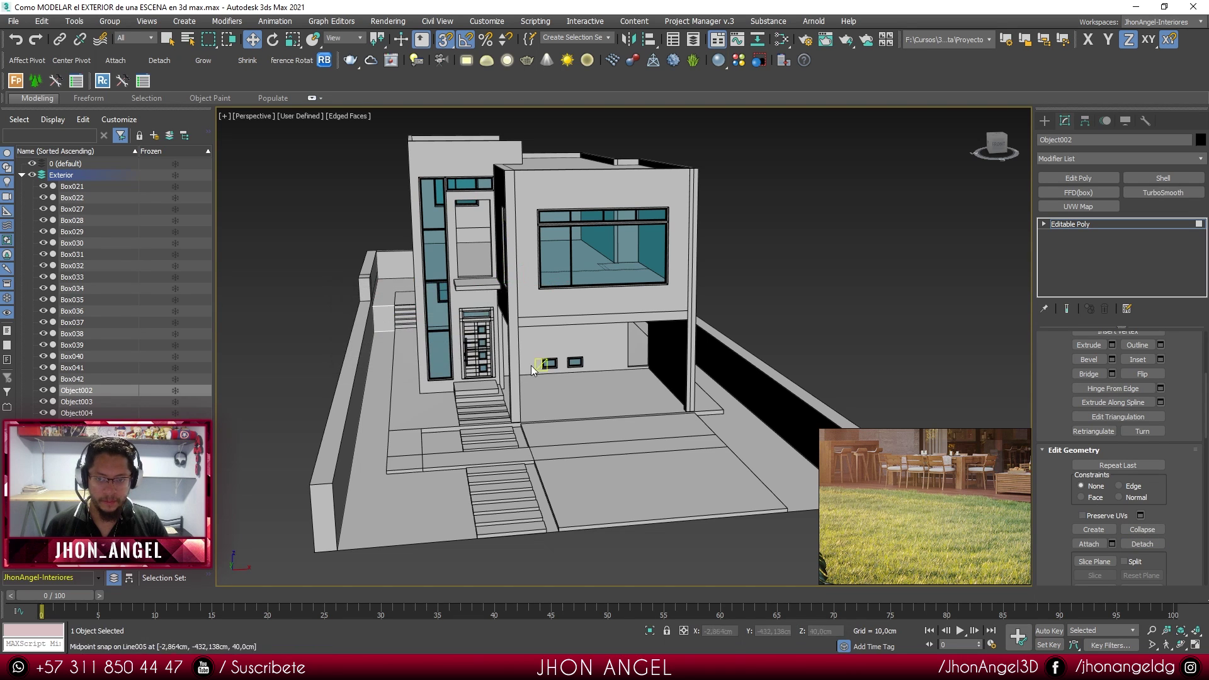
# - Select the two detached ground planes and isolate them in the viewport
pyautogui.click(369, 422)
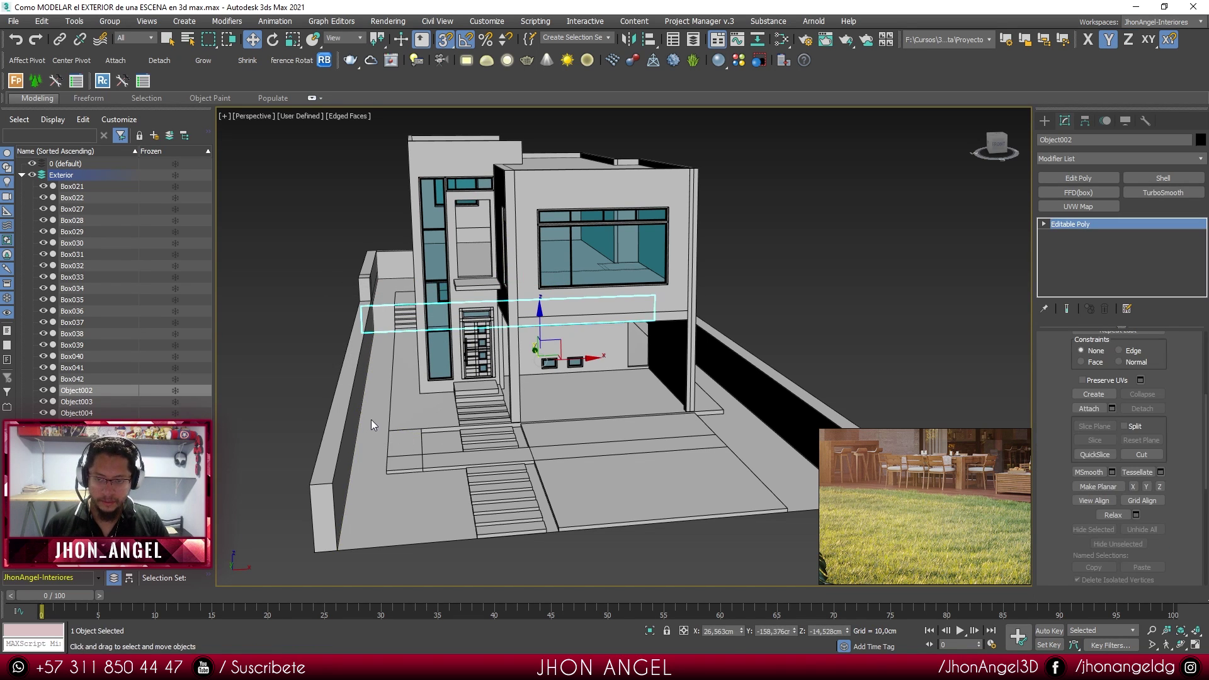
pyautogui.keyDown('ctrl'); pyautogui.click(394, 290); pyautogui.keyUp('ctrl')
pyautogui.click(651, 630)
pyautogui.moveTo(529, 530)
pyautogui.keyDown('alt'); pyautogui.mouseDown(button='middle')
pyautogui.moveTo(551, 520)
pyautogui.moveTo(532, 497)
pyautogui.moveTo(625, 514)
pyautogui.moveTo(523, 481)
pyautogui.moveTo(529, 488)
pyautogui.mouseUp(button='middle'); pyautogui.keyUp('alt')
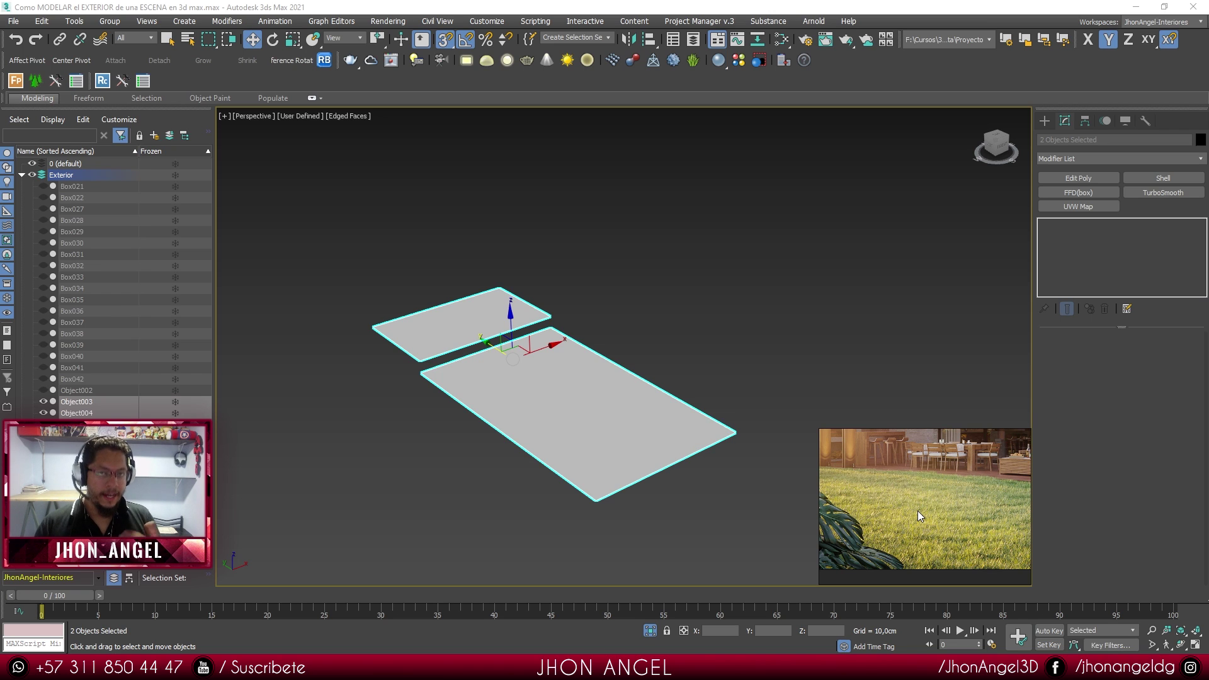
pyautogui.moveTo(570, 365); pyautogui.dragTo(548, 393)
pyautogui.click(389, 452)
pyautogui.moveTo(389, 452); pyautogui.dragTo(636, 184)
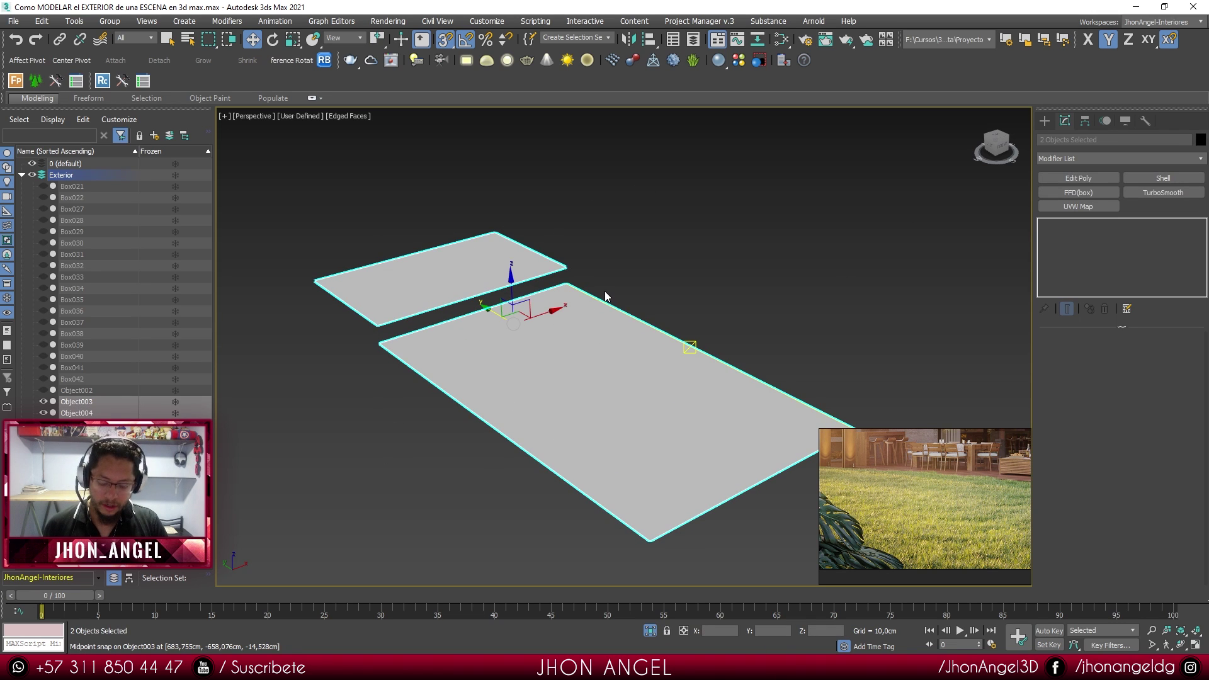
# - Clone the two isolated ground planes as copies and hide the copies
pyautogui.hotkey('ctrl', 'v')
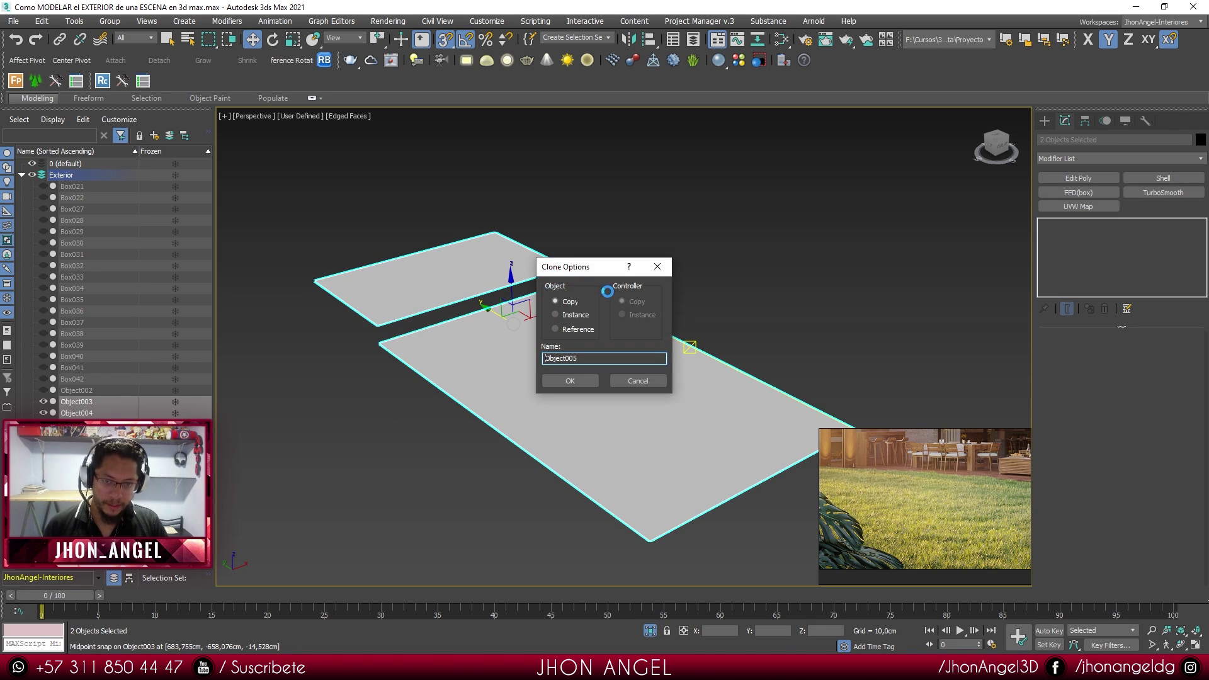
pyautogui.click(584, 379)
pyautogui.rightClick(584, 375)
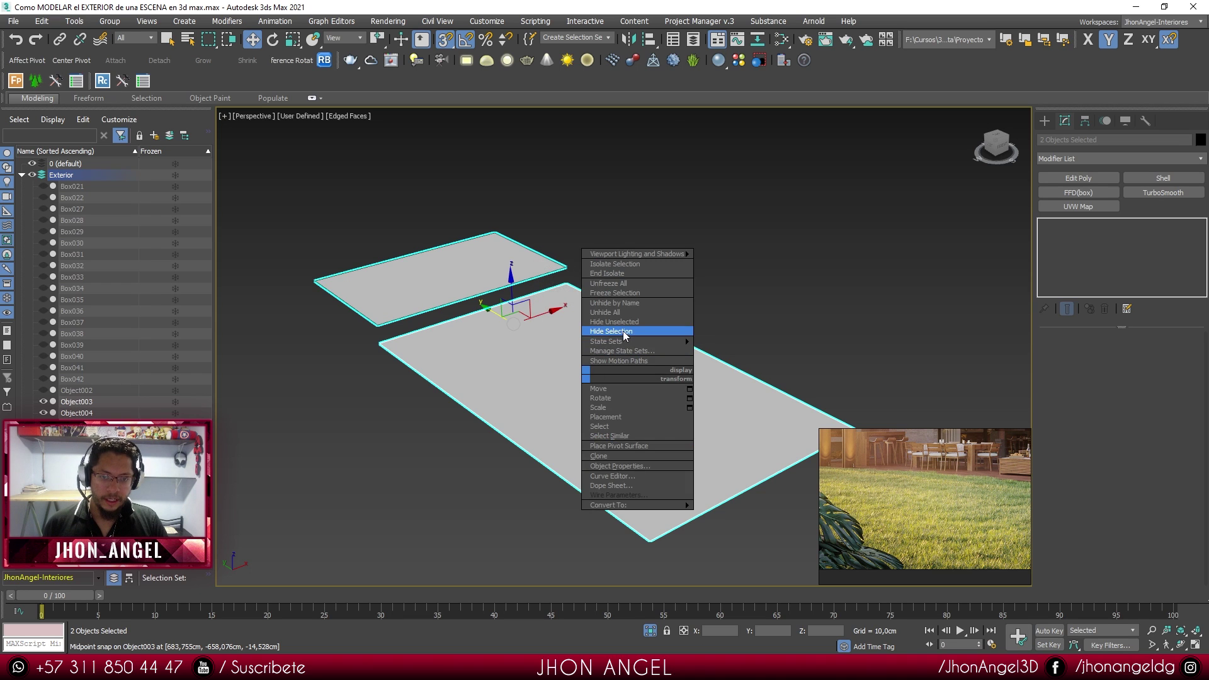
pyautogui.click(624, 332)
# - Connect the two long side edges of the large lower ground plane with 100 segments
pyautogui.click(622, 351)
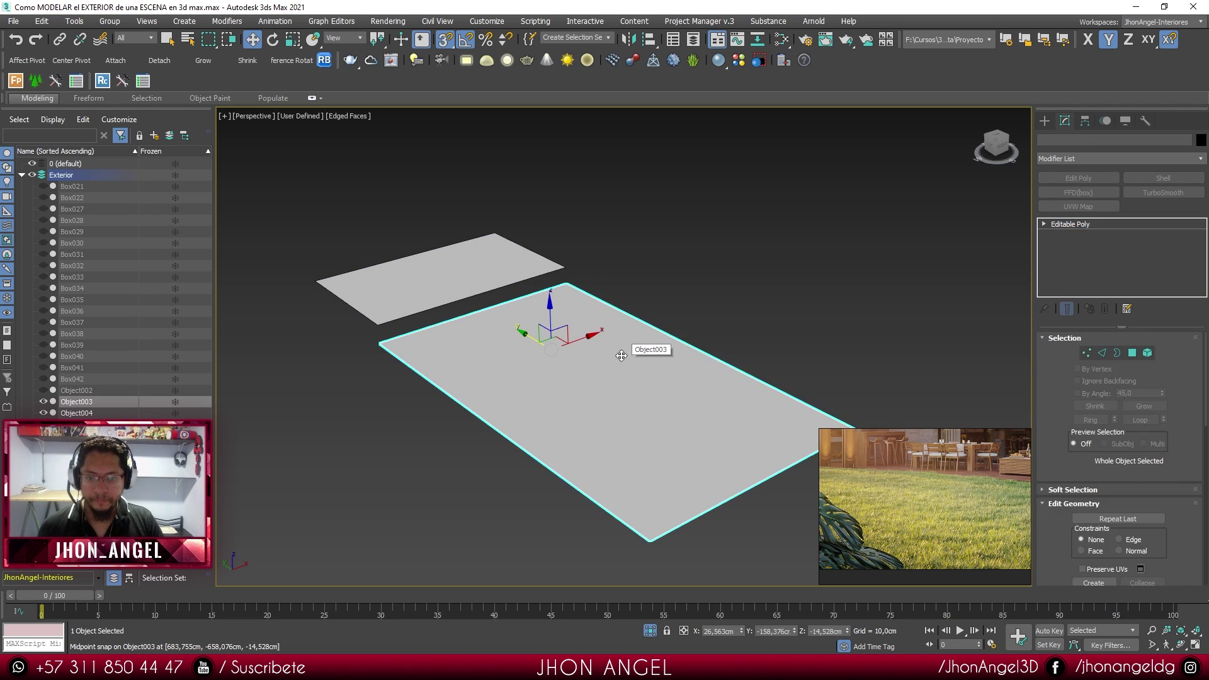
pyautogui.moveTo(618, 324); pyautogui.dragTo(605, 379, button='middle')
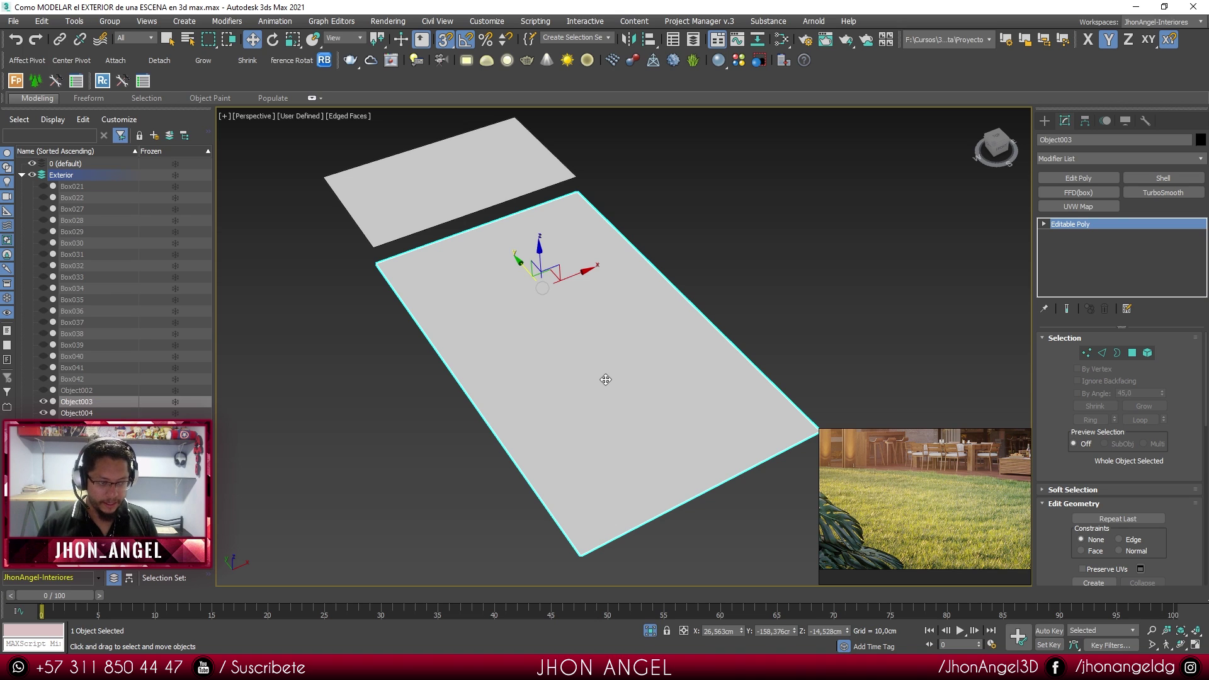
pyautogui.keyDown('alt'); pyautogui.moveTo(566, 380); pyautogui.dragTo(548, 410, button='middle'); pyautogui.keyUp('alt')
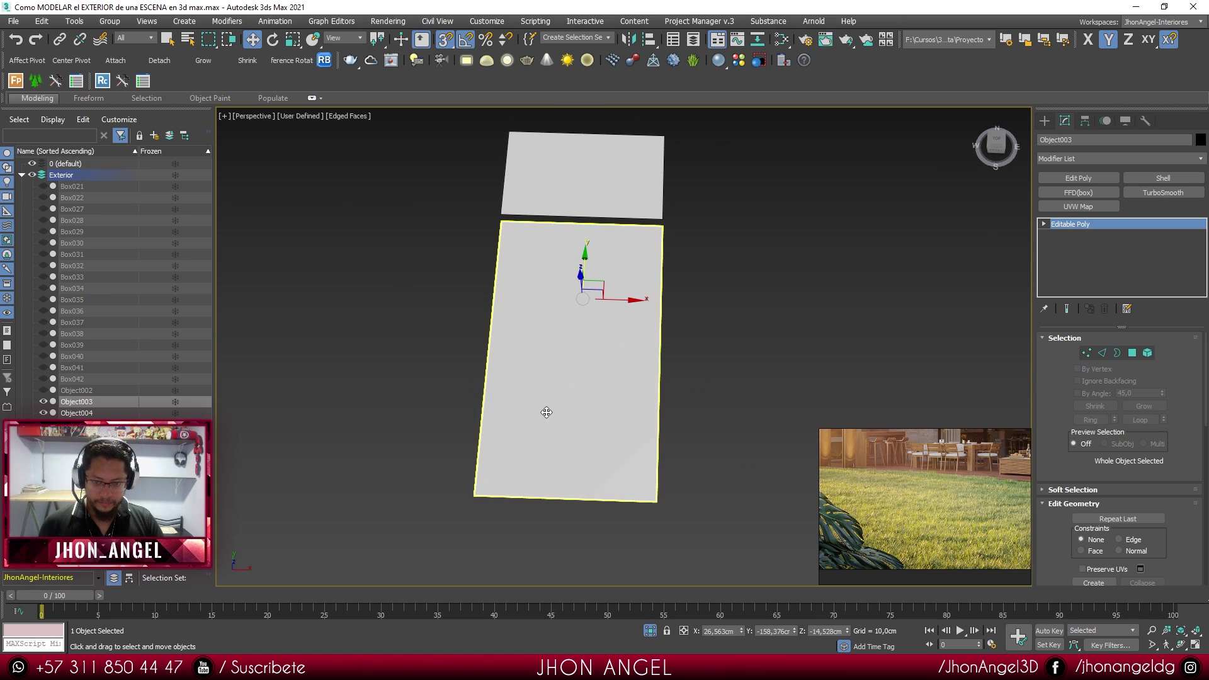
pyautogui.press('2')
pyautogui.moveTo(542, 318); pyautogui.dragTo(463, 316)
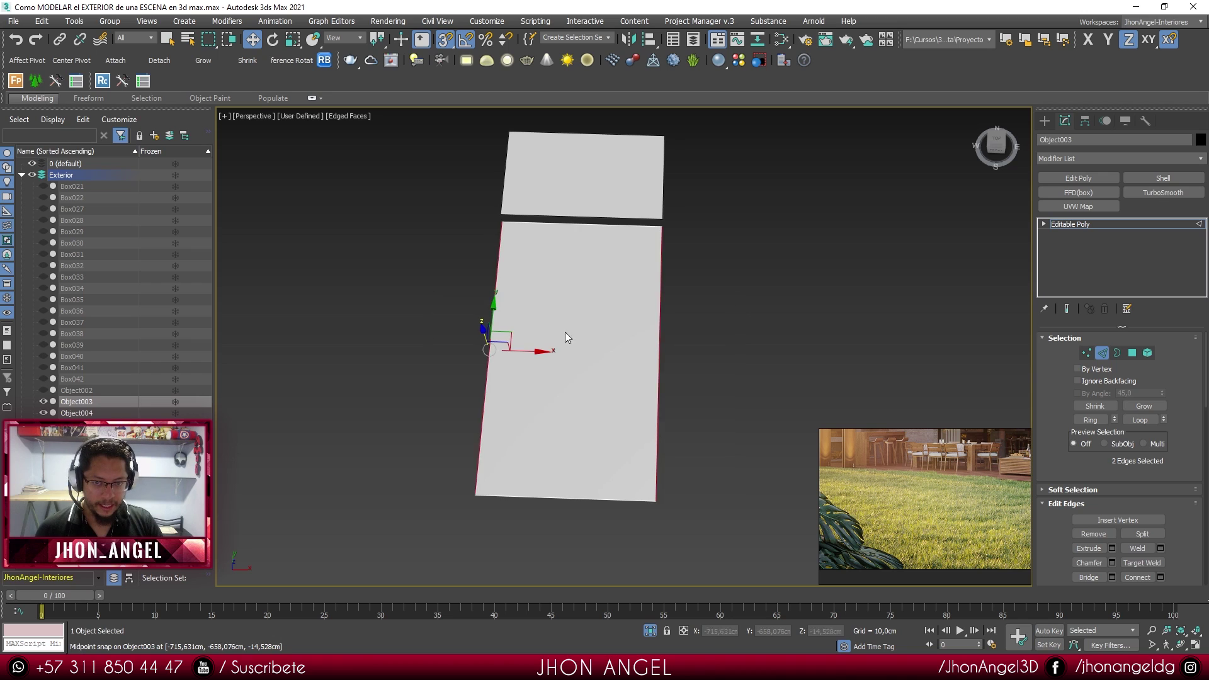
pyautogui.keyDown('alt'); pyautogui.moveTo(542, 327); pyautogui.dragTo(607, 314, button='middle'); pyautogui.keyUp('alt')
pyautogui.scroll(3, 603, 313)
pyautogui.rightClick(592, 311)
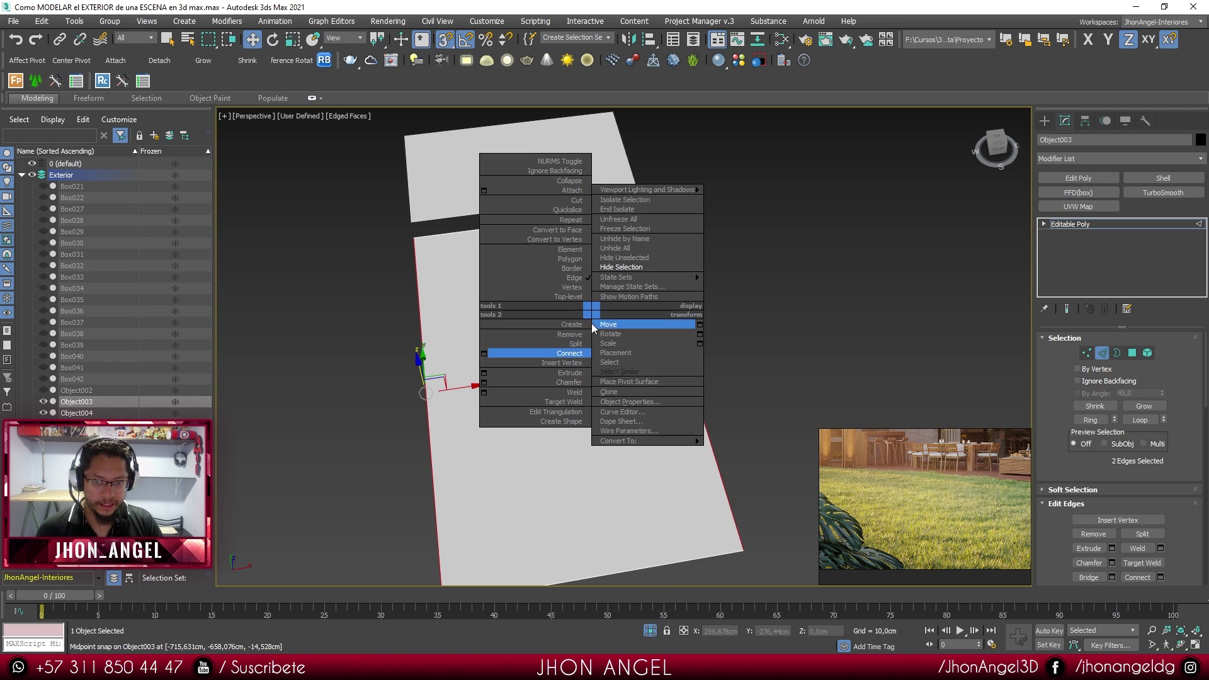
pyautogui.click(483, 354)
pyautogui.moveTo(432, 305); pyautogui.dragTo(829, 278)
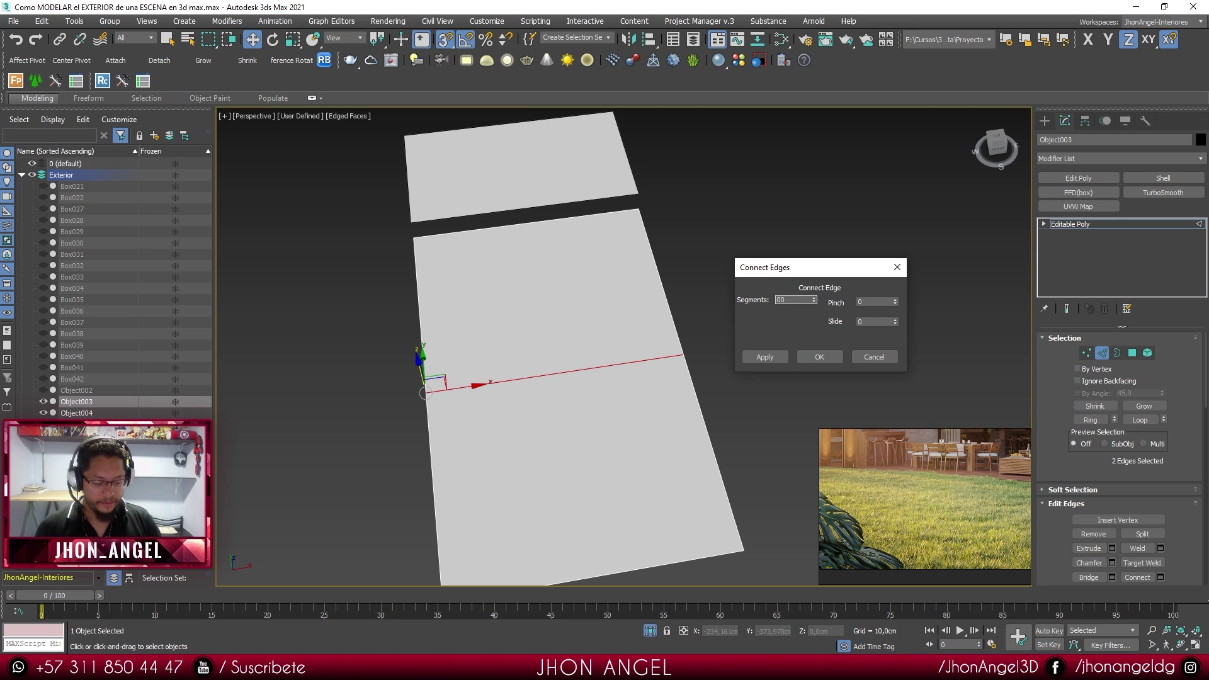
pyautogui.write('100')
pyautogui.press('Return')
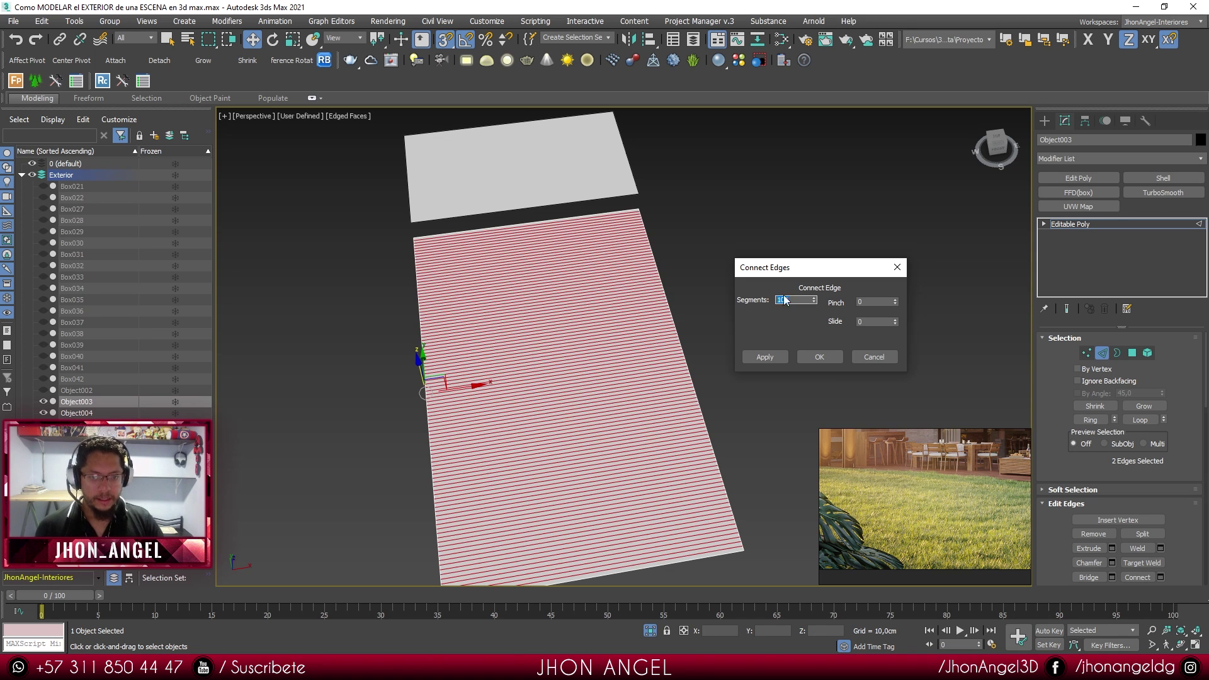
pyautogui.click(820, 358)
# - Connect the lower plane's parallel edges in the other direction with 100 segments and leave edge editing
pyautogui.keyDown('alt'); pyautogui.moveTo(653, 363); pyautogui.dragTo(675, 321, button='middle'); pyautogui.keyUp('alt')
pyautogui.moveTo(598, 173); pyautogui.dragTo(597, 138)
pyautogui.keyDown('alt'); pyautogui.moveTo(589, 196); pyautogui.dragTo(632, 200, button='middle'); pyautogui.keyUp('alt')
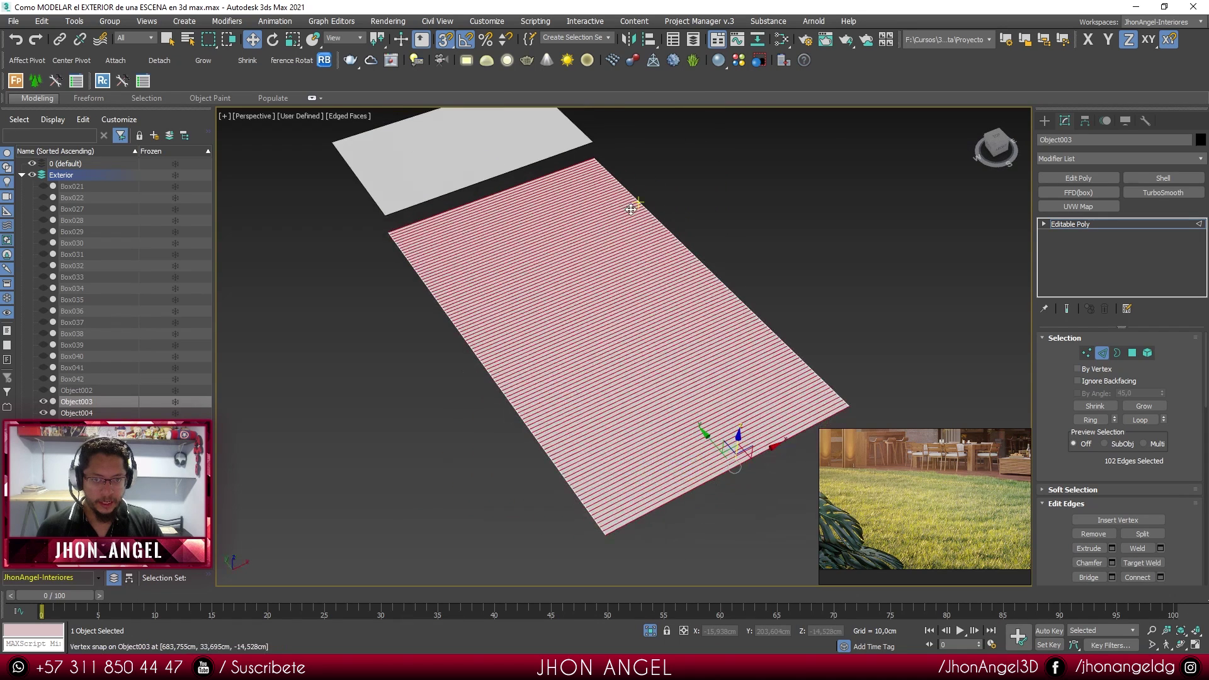
pyautogui.rightClick(722, 202)
pyautogui.click(614, 245)
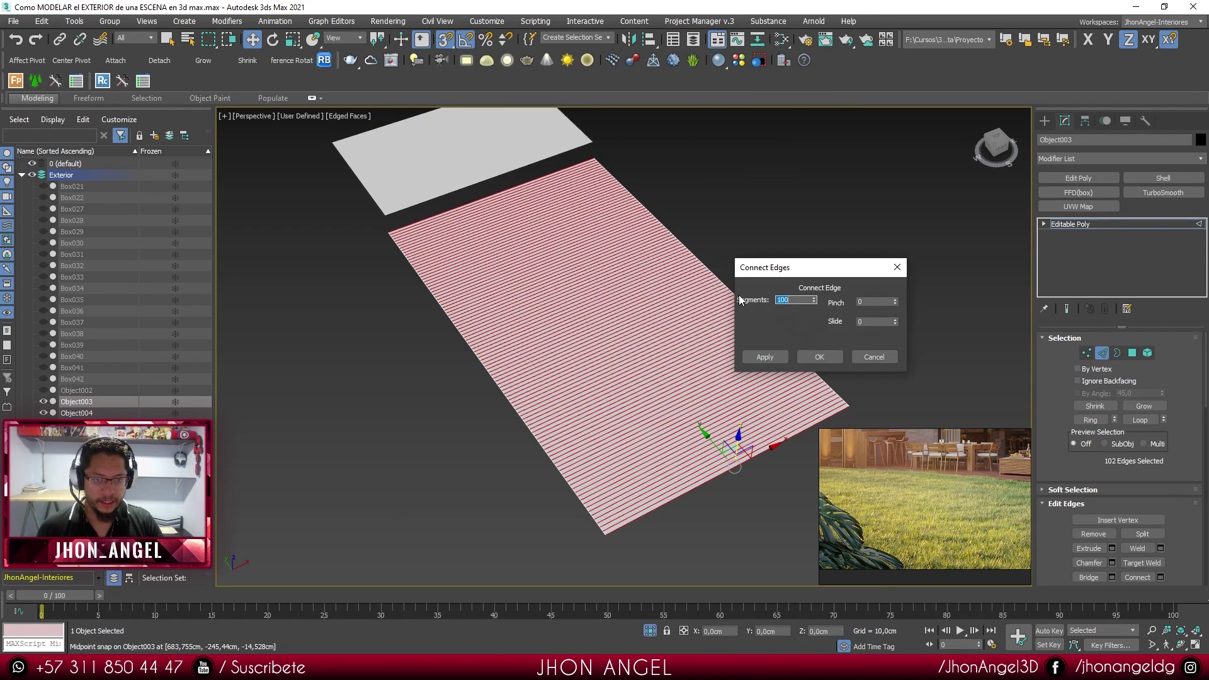
pyautogui.click(813, 357)
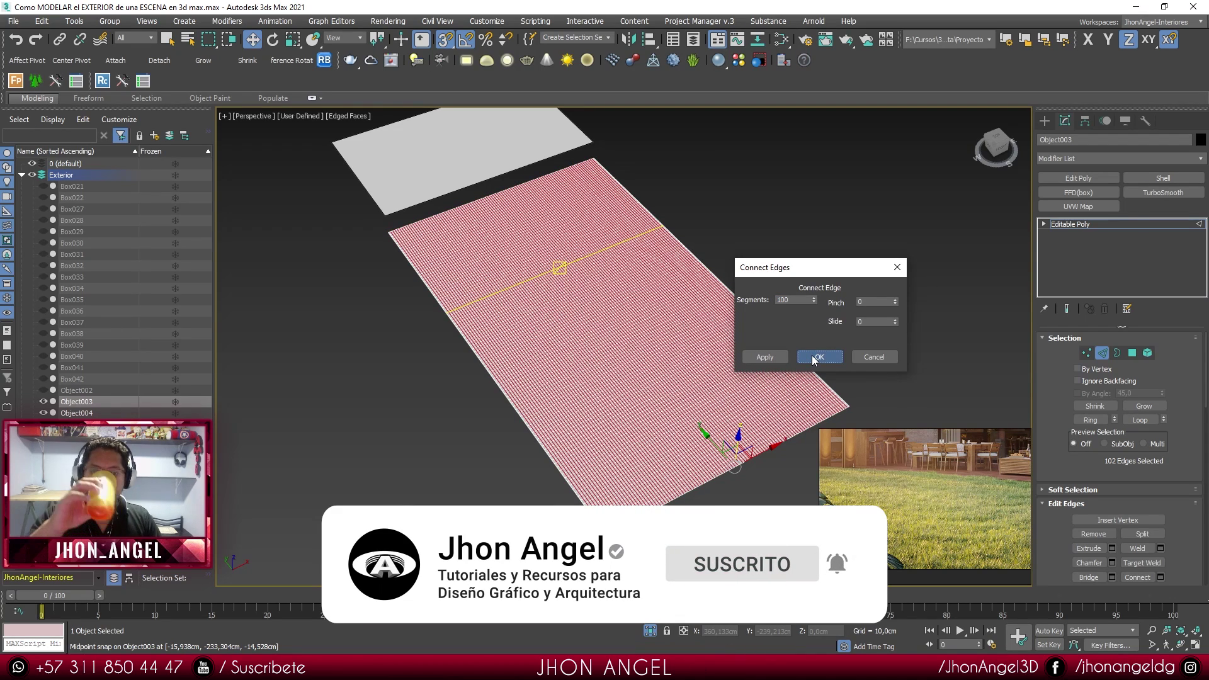
pyautogui.click(820, 356)
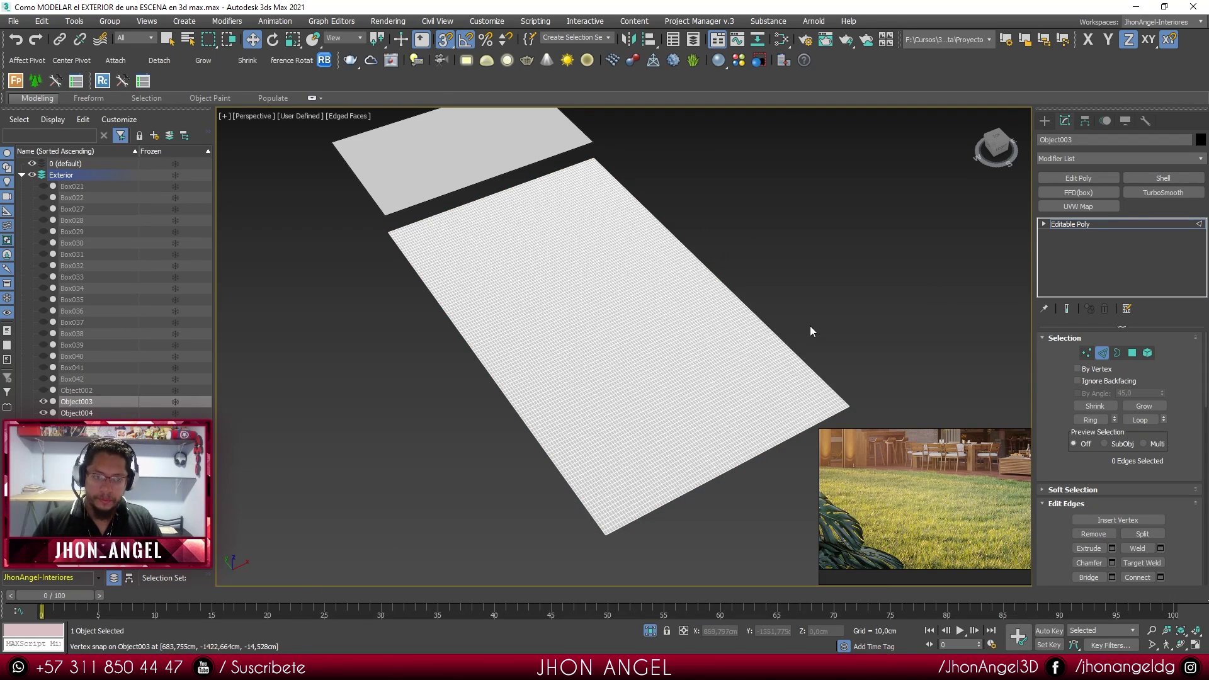
pyautogui.scroll(5, 600, 230)
pyautogui.press('2')
# - Apply a Noise modifier to the subdivided lower ground plane
pyautogui.scroll(-5, 723, 283)
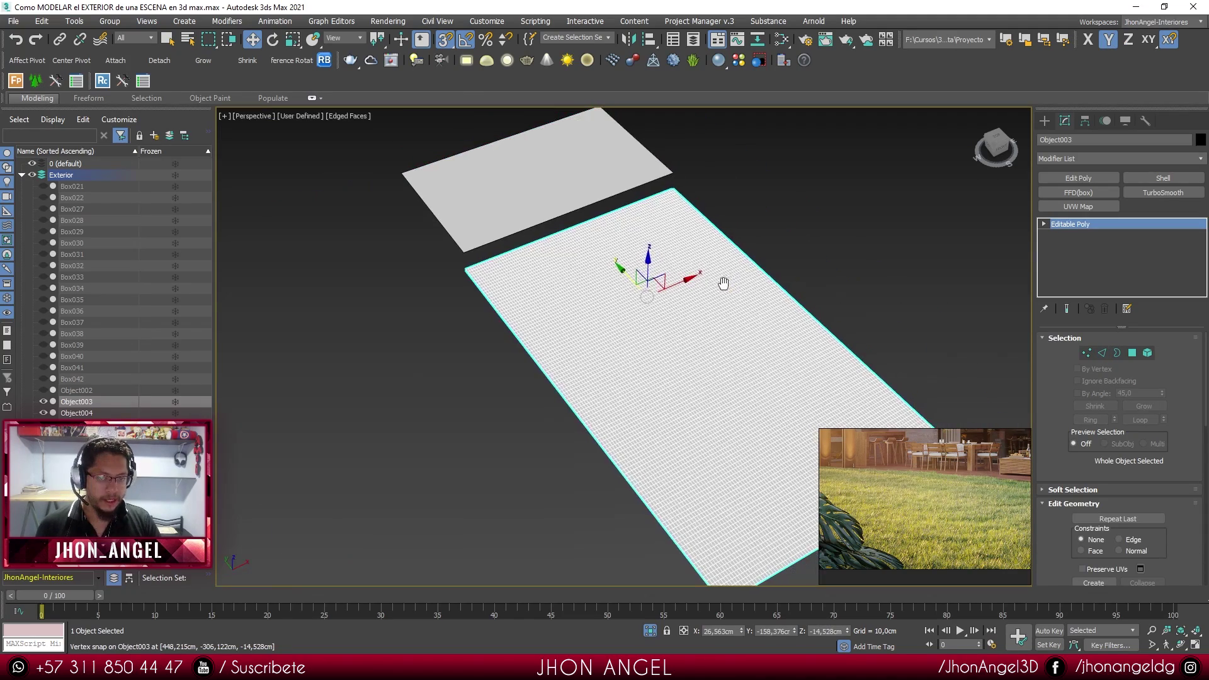
pyautogui.keyDown('alt'); pyautogui.moveTo(724, 283); pyautogui.dragTo(728, 271, button='middle'); pyautogui.keyUp('alt')
pyautogui.moveTo(749, 323); pyautogui.dragTo(677, 285, button='middle')
pyautogui.moveTo(703, 329); pyautogui.dragTo(626, 333, button='middle')
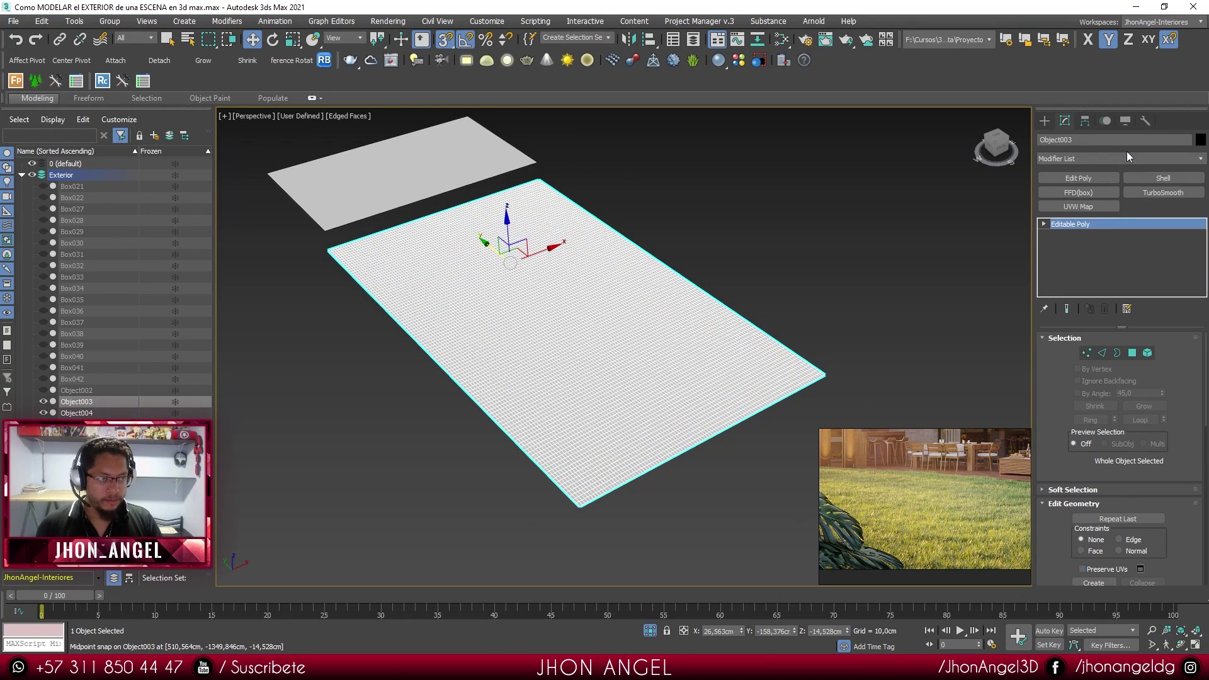
pyautogui.click(1124, 158)
pyautogui.press('n')
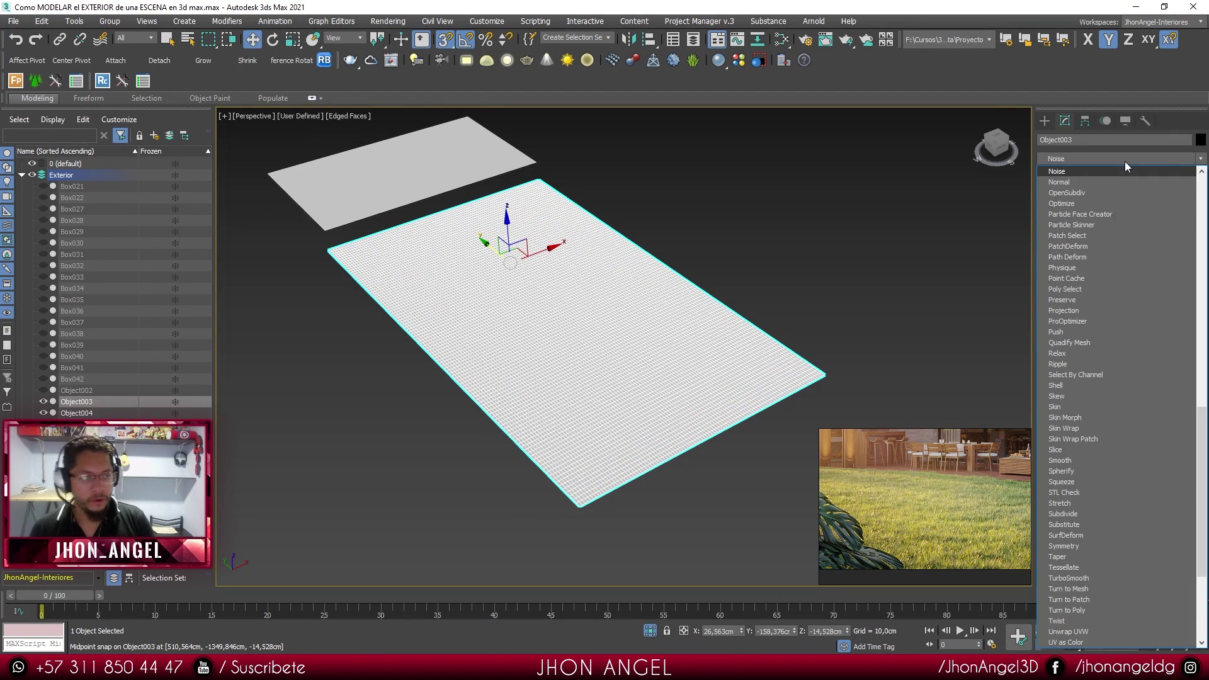
pyautogui.press('Return')
# - Set the lower plane's noise scale to 10 and enable Fractal
pyautogui.scroll(4, 733, 303)
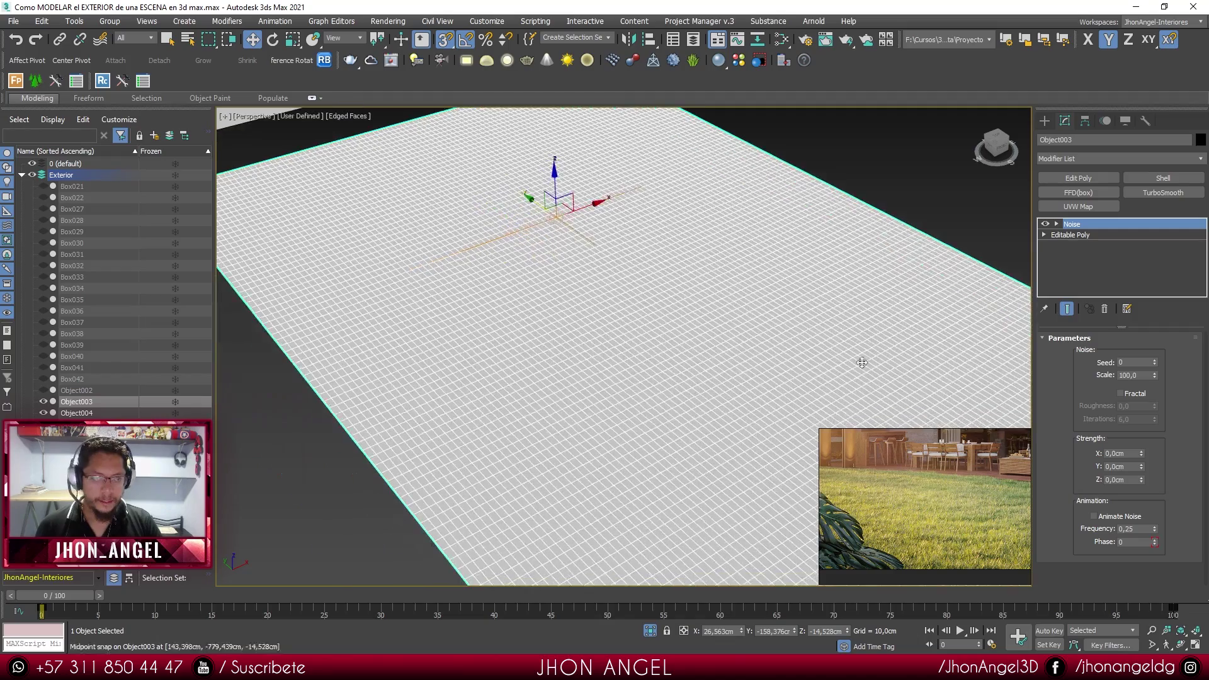
pyautogui.scroll(-1, 733, 302)
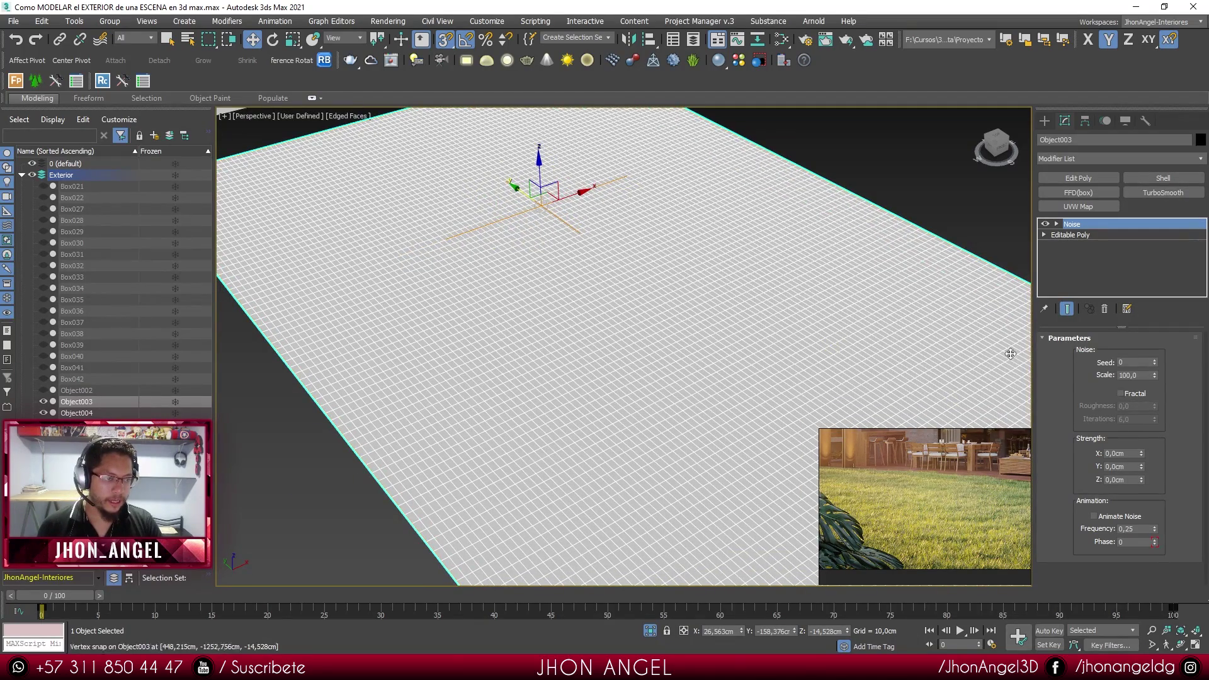
pyautogui.scroll(1, 879, 353)
pyautogui.doubleClick(1137, 376)
pyautogui.write('10')
pyautogui.press('Return')
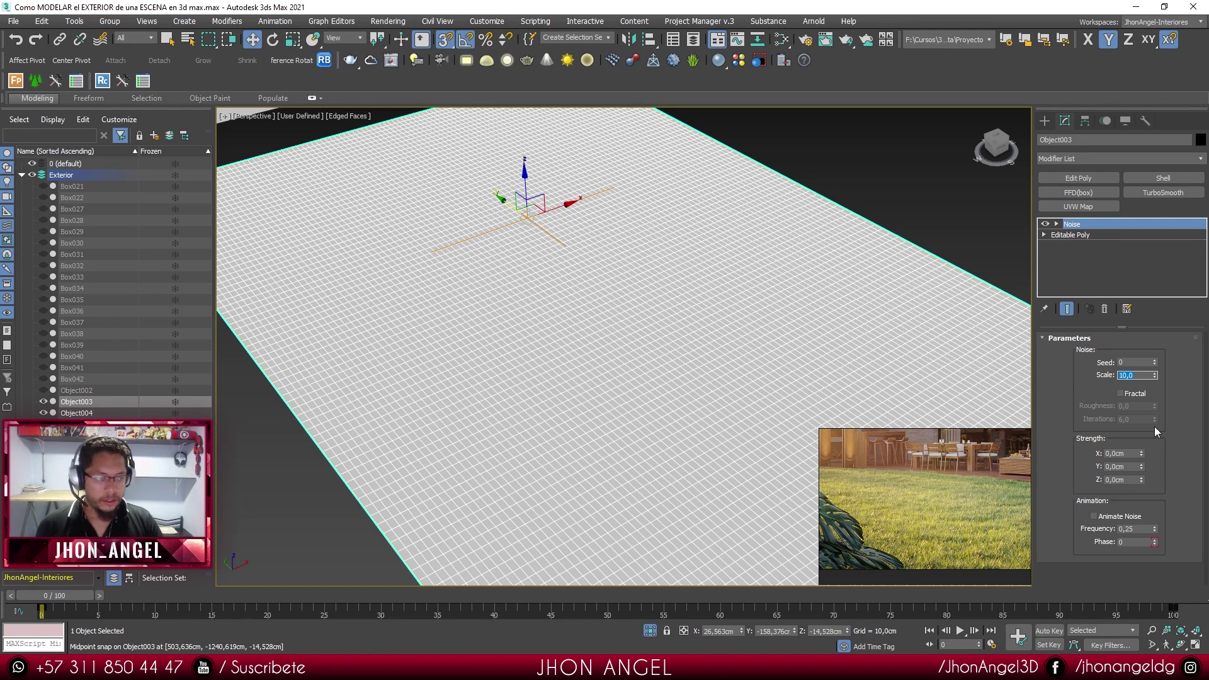
pyautogui.click(1122, 394)
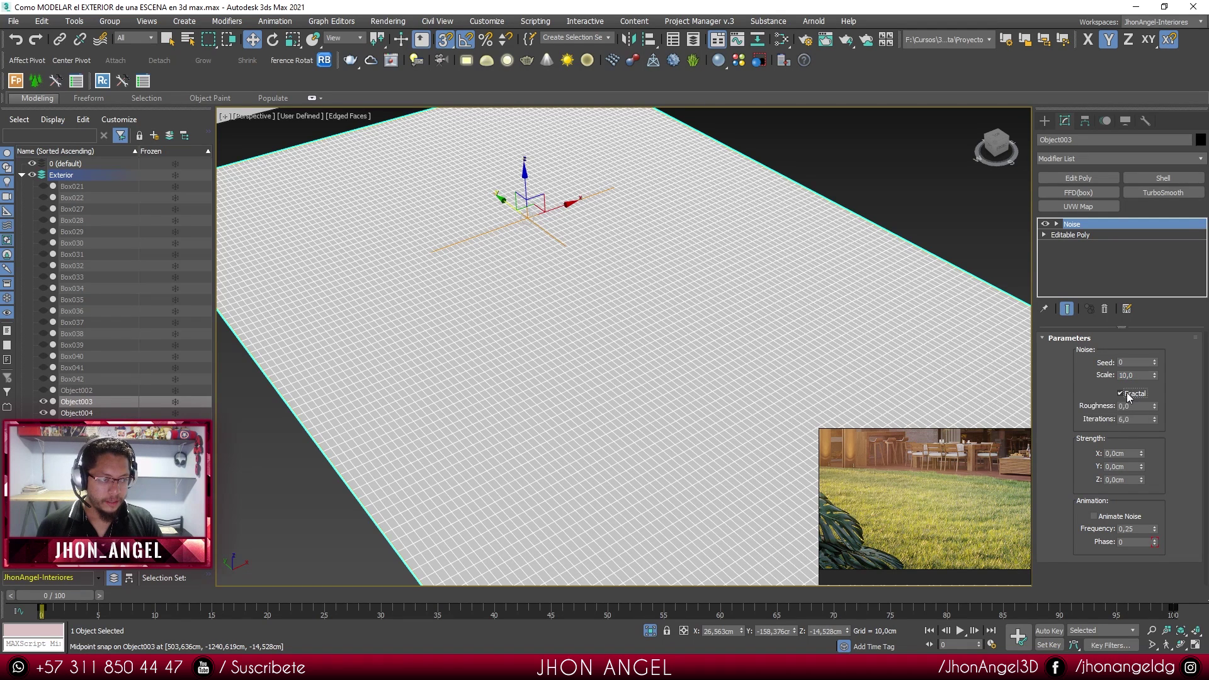
# - Set the noise strength to 3 cm on the X, Y and Z axes
pyautogui.doubleClick(1121, 451)
pyautogui.write('3')
pyautogui.press('Return')
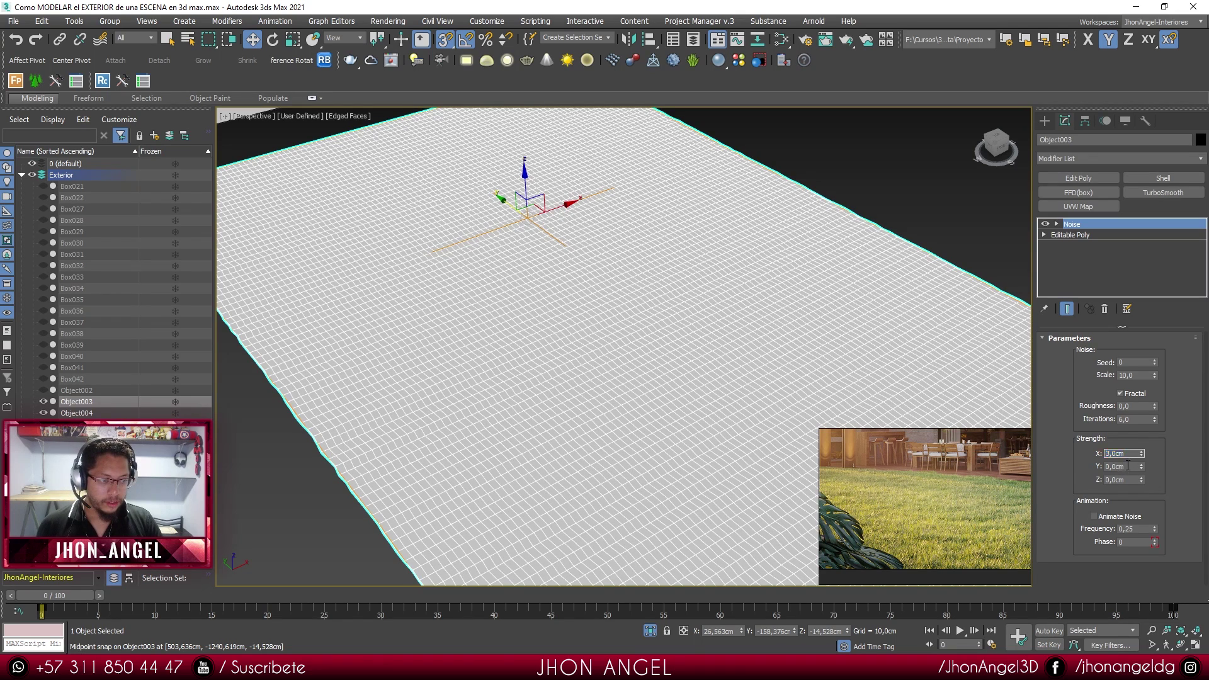
pyautogui.write('3')
pyautogui.press('Return')
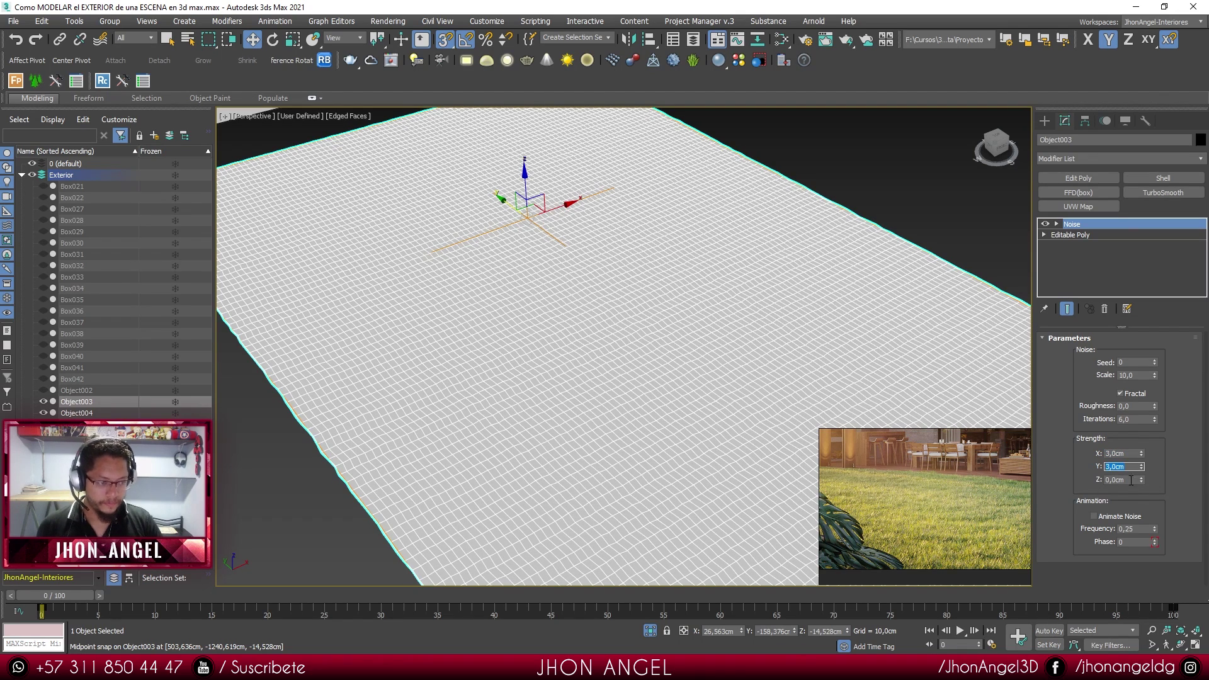
# - Turn off the edge display and examine the lower plane's noise relief up close
pyautogui.scroll(-4, 572, 391)
pyautogui.keyDown('alt'); pyautogui.moveTo(572, 391); pyautogui.dragTo(549, 348, button='middle'); pyautogui.keyUp('alt')
pyautogui.press('F4')
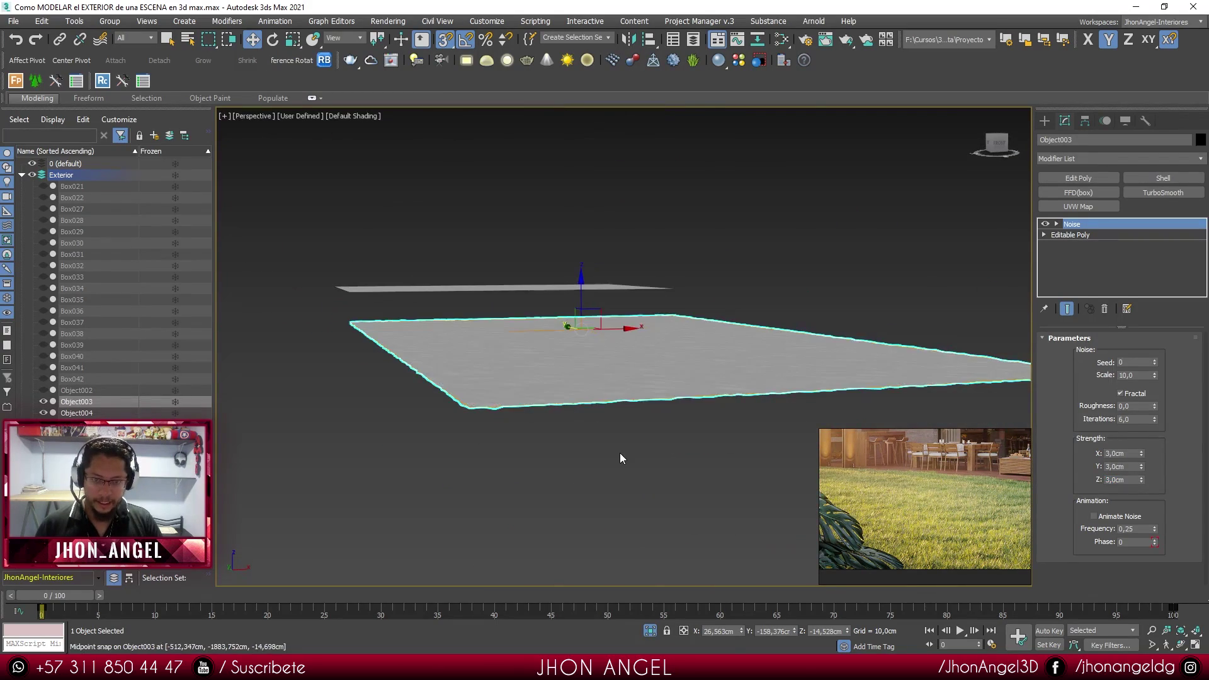
pyautogui.click(621, 459)
pyautogui.scroll(4, 589, 387)
pyautogui.scroll(3, 598, 392)
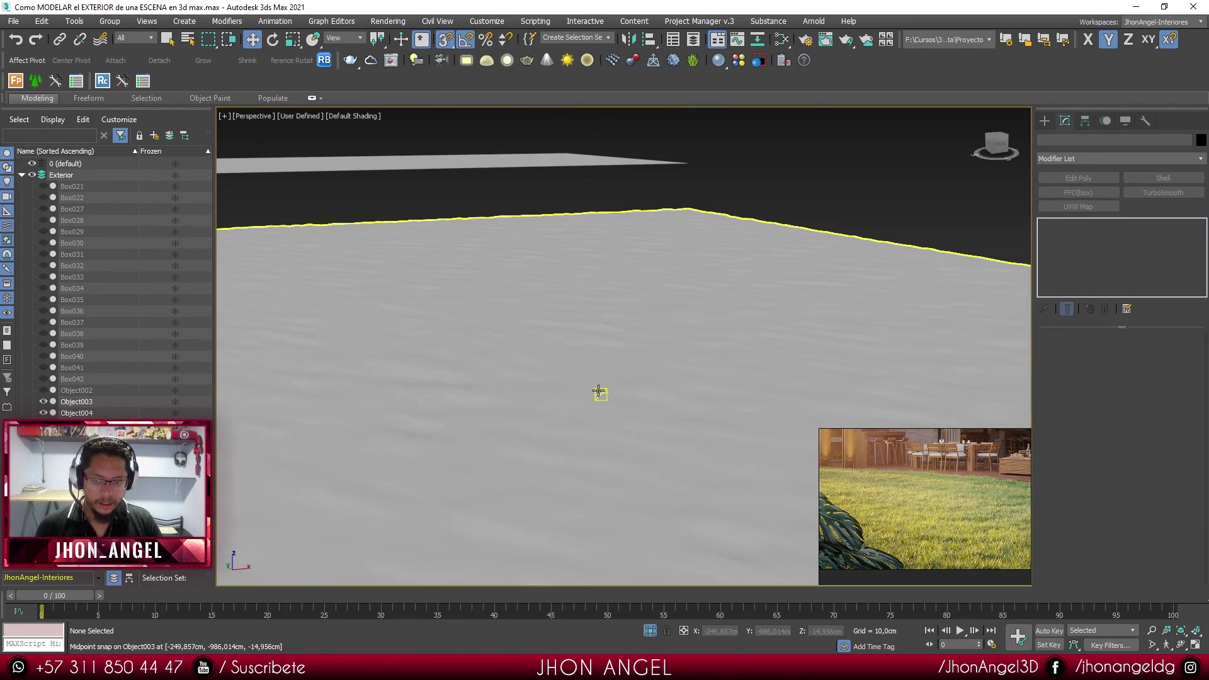
pyautogui.scroll(-6, 599, 392)
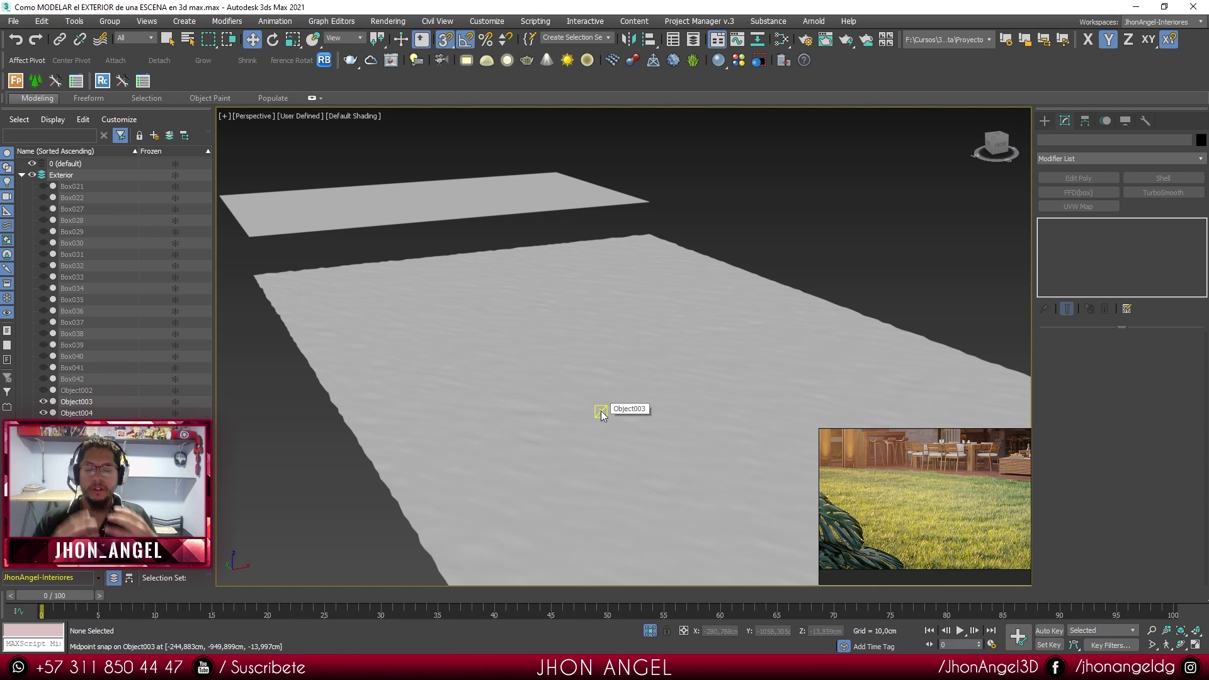
# - Connect the front and back edges of the upper ground plane with 100 segments
pyautogui.moveTo(572, 323); pyautogui.dragTo(621, 469, button='middle')
pyautogui.click(524, 326)
pyautogui.click(524, 327)
pyautogui.scroll(4, 511, 345)
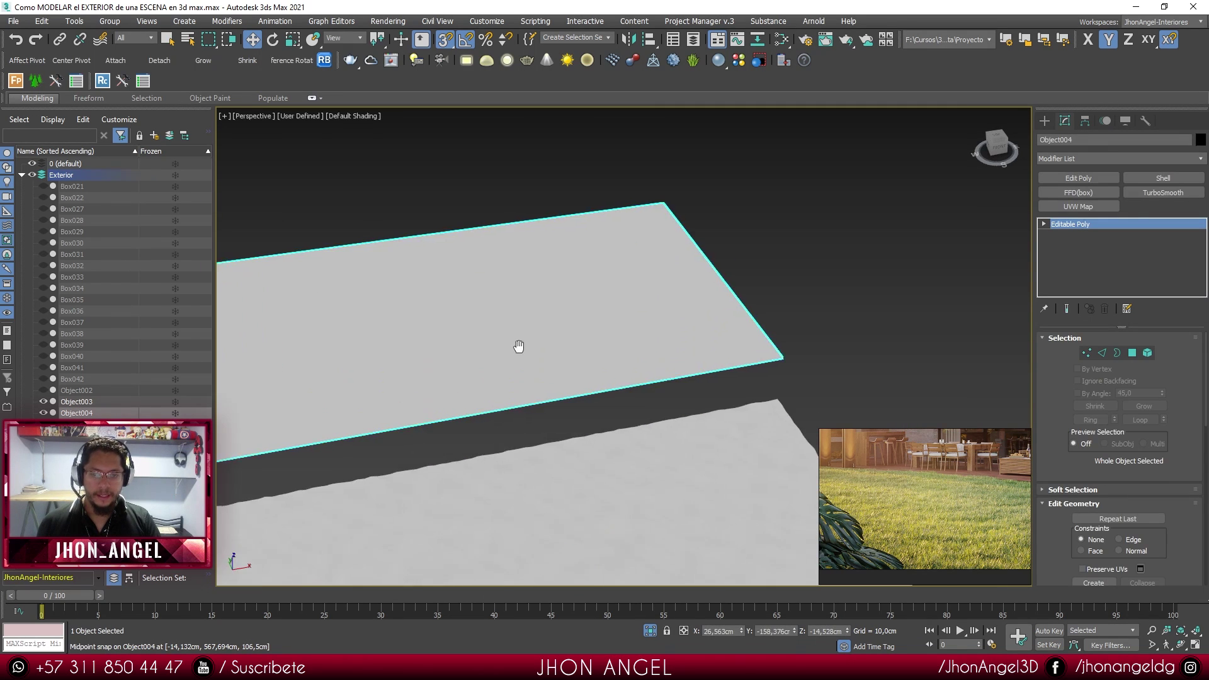
pyautogui.press('2')
pyautogui.click(575, 219)
pyautogui.keyDown('ctrl'); pyautogui.click(613, 399); pyautogui.keyUp('ctrl')
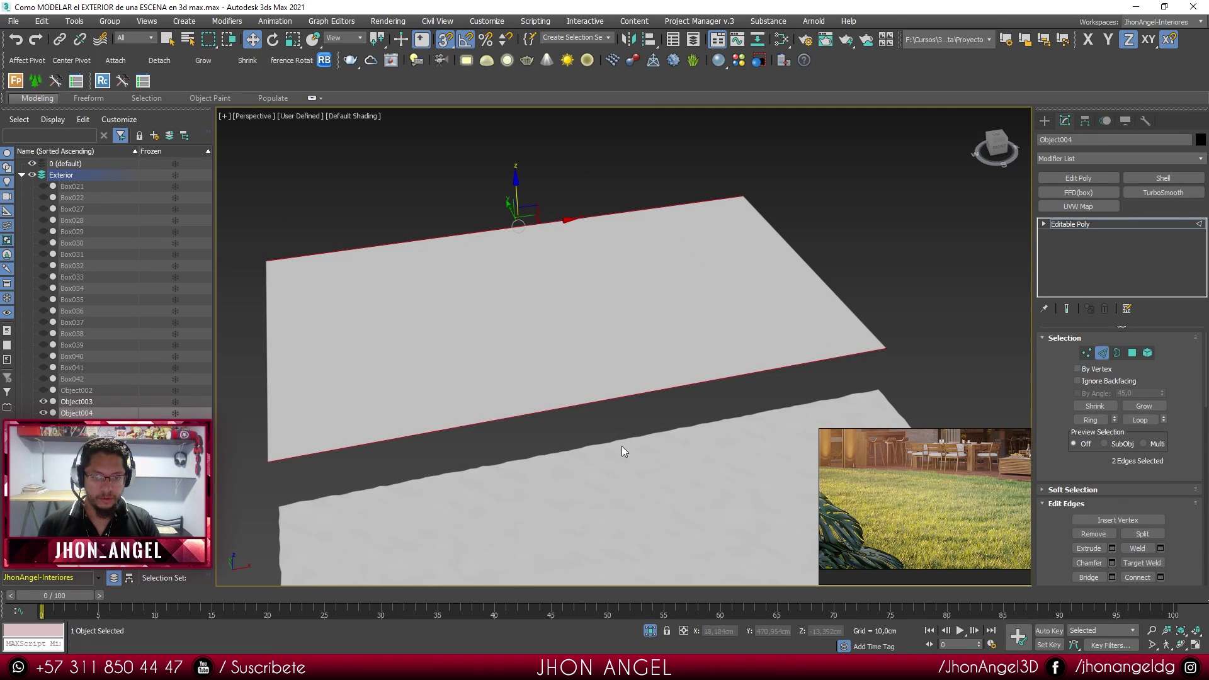
pyautogui.rightClick(614, 423)
pyautogui.click(509, 468)
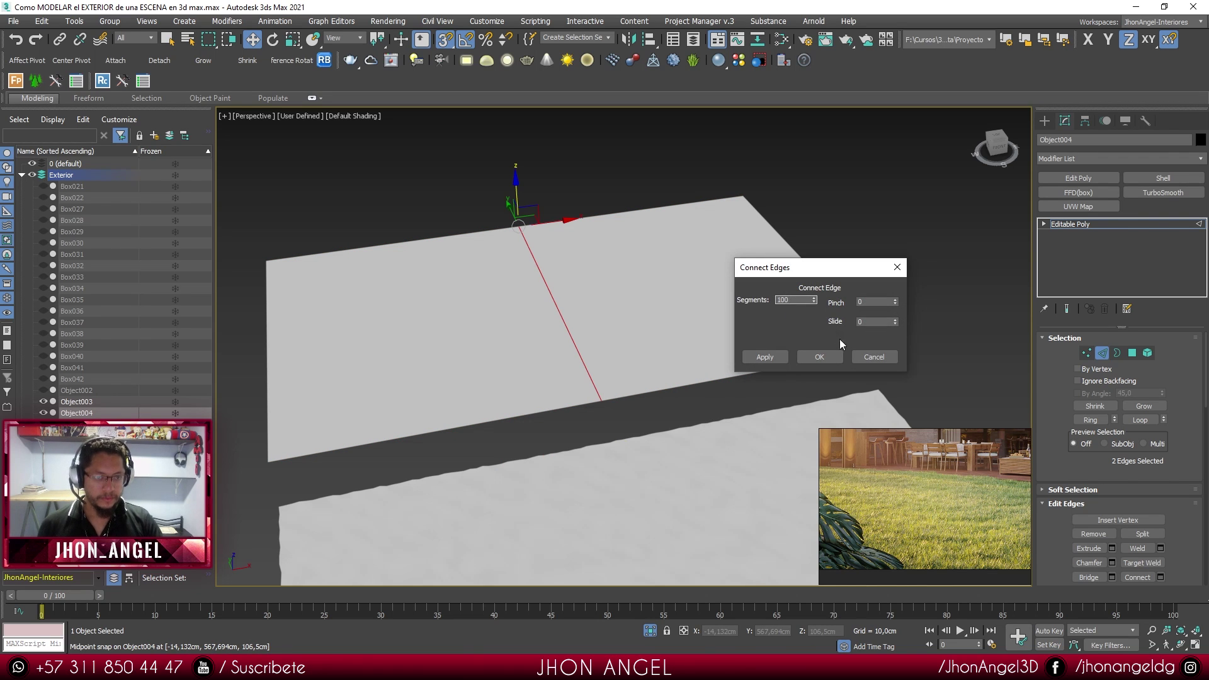
pyautogui.click(824, 359)
# - Connect the upper plane's parallel edges in the other direction to subdivide it into a roughly square grid
pyautogui.scroll(-4, 783, 336)
pyautogui.keyDown('alt'); pyautogui.moveTo(781, 337); pyautogui.dragTo(768, 372, button='middle'); pyautogui.keyUp('alt')
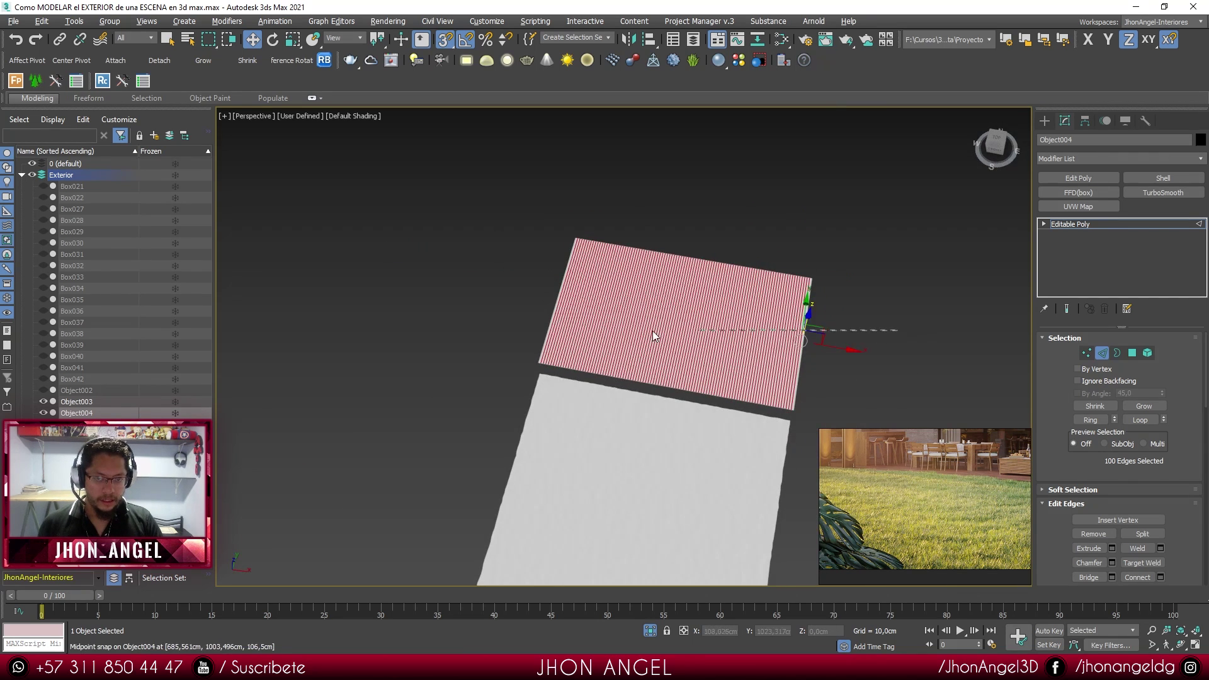
pyautogui.keyDown('alt'); pyautogui.moveTo(464, 328); pyautogui.dragTo(655, 311, button='middle'); pyautogui.keyUp('alt')
pyautogui.scroll(5, 658, 309)
pyautogui.click(659, 311)
pyautogui.rightClick(658, 311)
pyautogui.click(648, 350)
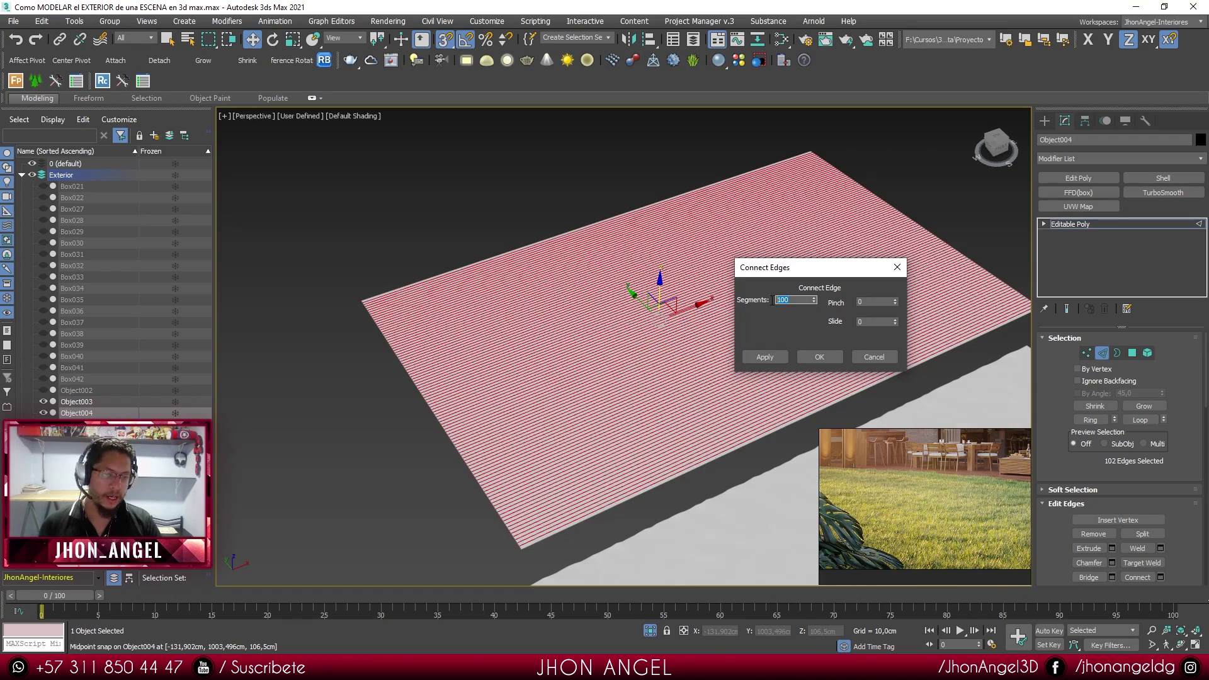
pyautogui.keyDown('alt'); pyautogui.moveTo(698, 357); pyautogui.dragTo(672, 371, button='middle'); pyautogui.keyUp('alt')
pyautogui.moveTo(803, 301); pyautogui.dragTo(763, 300)
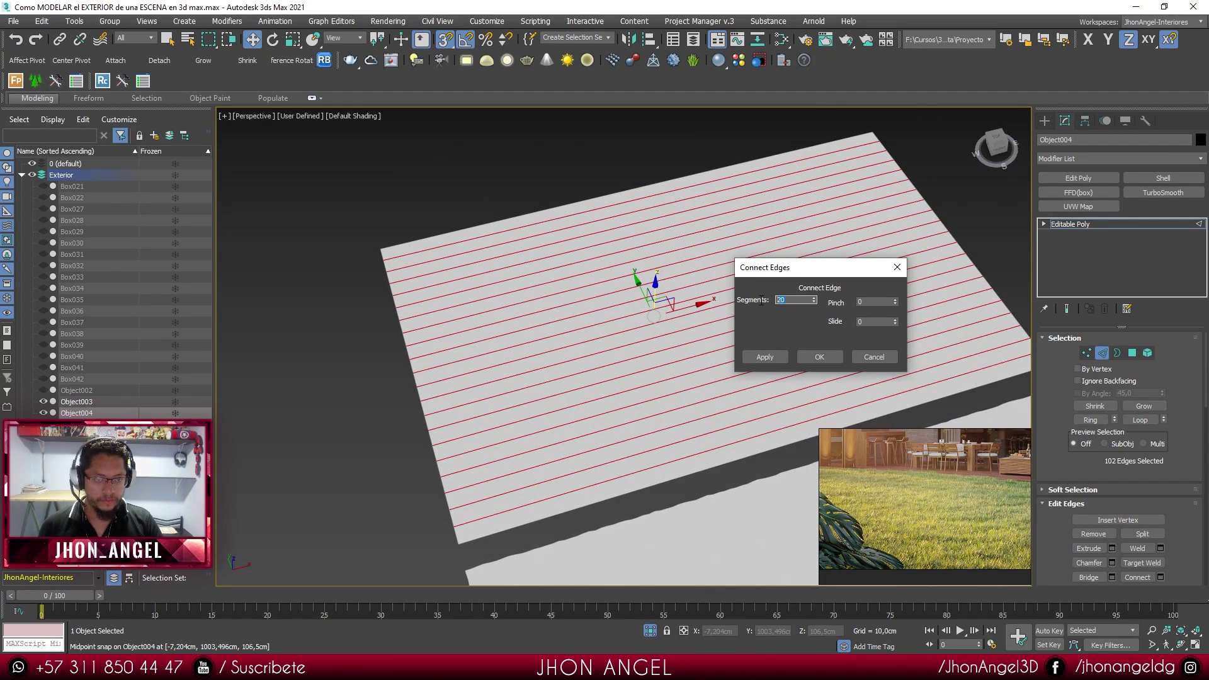
pyautogui.click(826, 362)
# - Turn the edge display back on and leave edge editing on the upper ground plane
pyautogui.moveTo(703, 516); pyautogui.dragTo(700, 504)
pyautogui.moveTo(700, 504)
pyautogui.keyDown('alt'); pyautogui.mouseDown(button='middle')
pyautogui.moveTo(723, 463)
pyautogui.moveTo(704, 467)
pyautogui.moveTo(746, 452)
pyautogui.mouseUp(button='middle'); pyautogui.keyUp('alt')
pyautogui.press('F4')
pyautogui.click(411, 523)
pyautogui.keyDown('alt'); pyautogui.moveTo(683, 386); pyautogui.dragTo(699, 386, button='middle'); pyautogui.keyUp('alt')
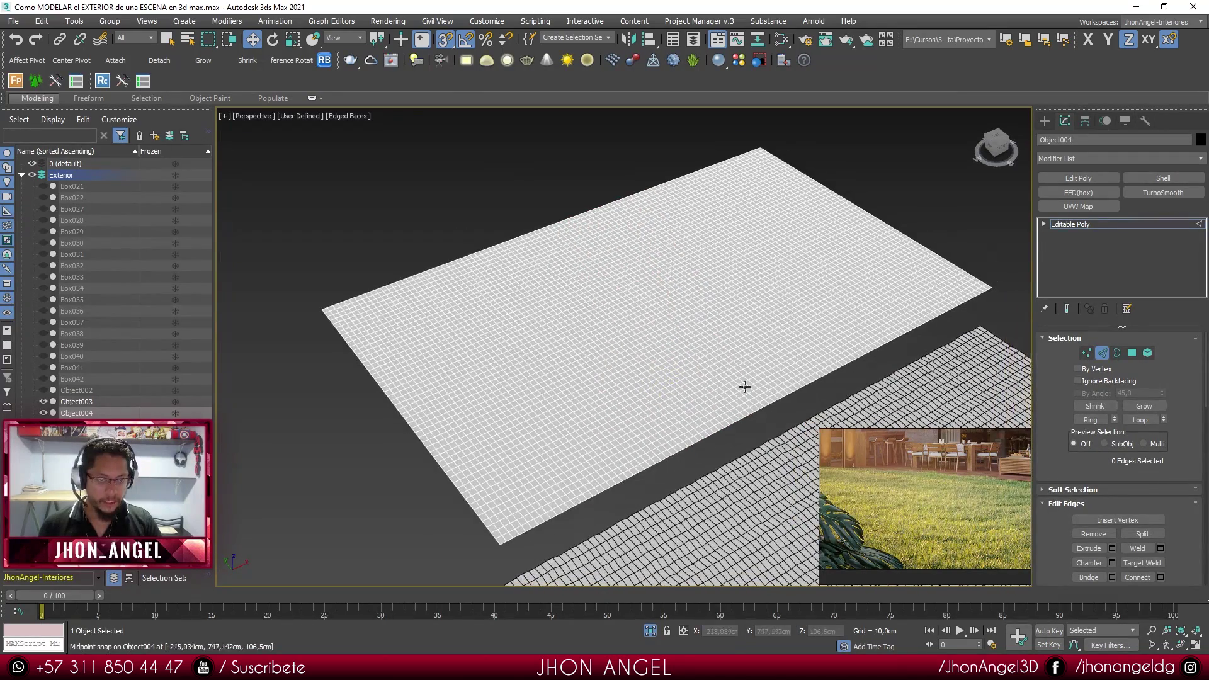
pyautogui.click(1104, 354)
pyautogui.keyDown('alt'); pyautogui.moveTo(1001, 315); pyautogui.dragTo(985, 311, button='middle'); pyautogui.keyUp('alt')
# - Copy the lower plane's Noise modifier onto the upper ground plane and clear the selection
pyautogui.click(1135, 162)
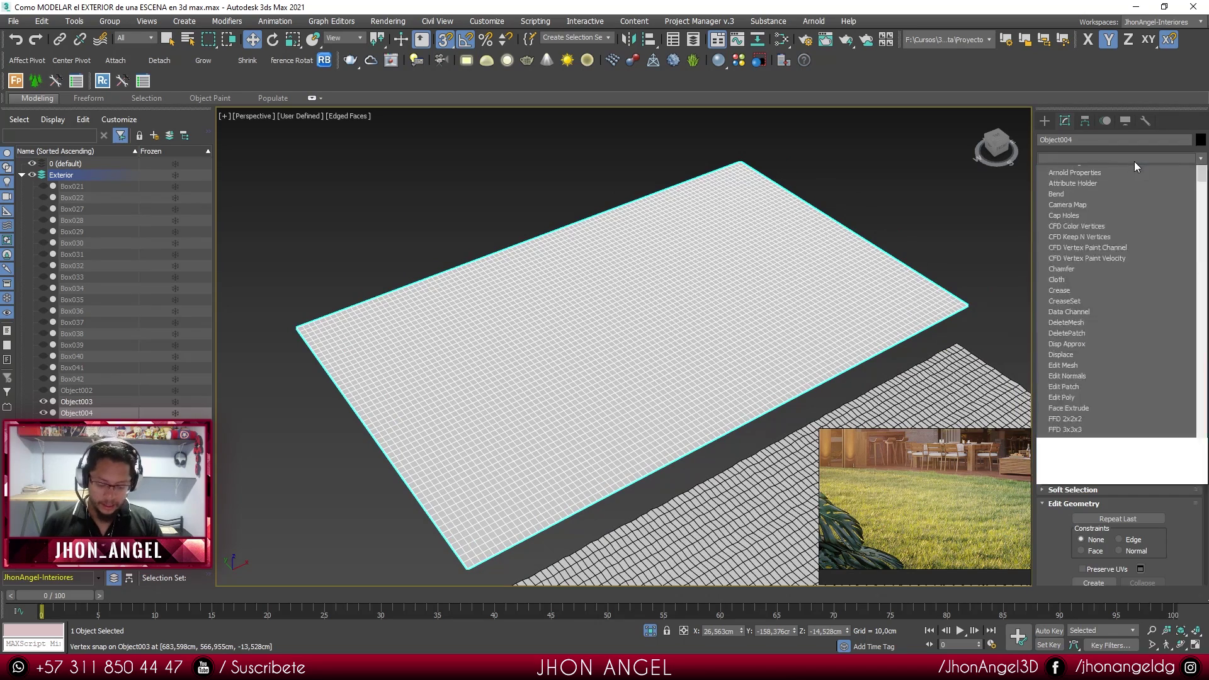
pyautogui.click(998, 165)
pyautogui.click(950, 389)
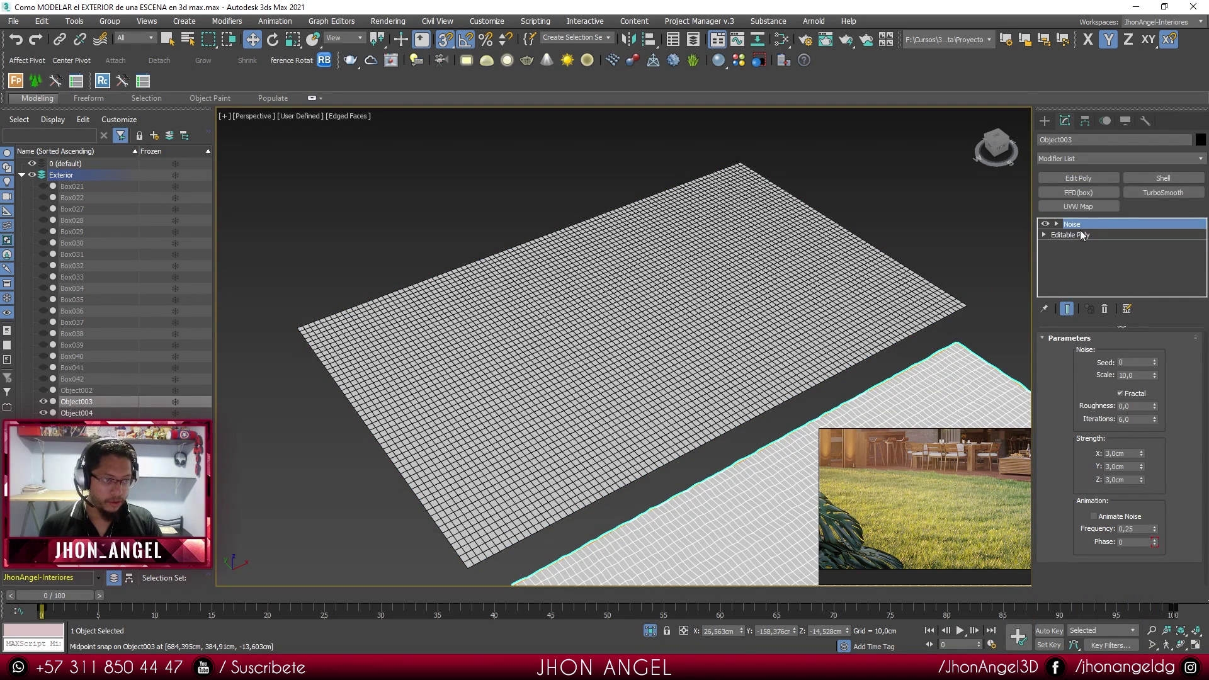
pyautogui.moveTo(929, 401); pyautogui.dragTo(999, 272, button='middle')
pyautogui.moveTo(1073, 225); pyautogui.dragTo(631, 252)
pyautogui.click(938, 180)
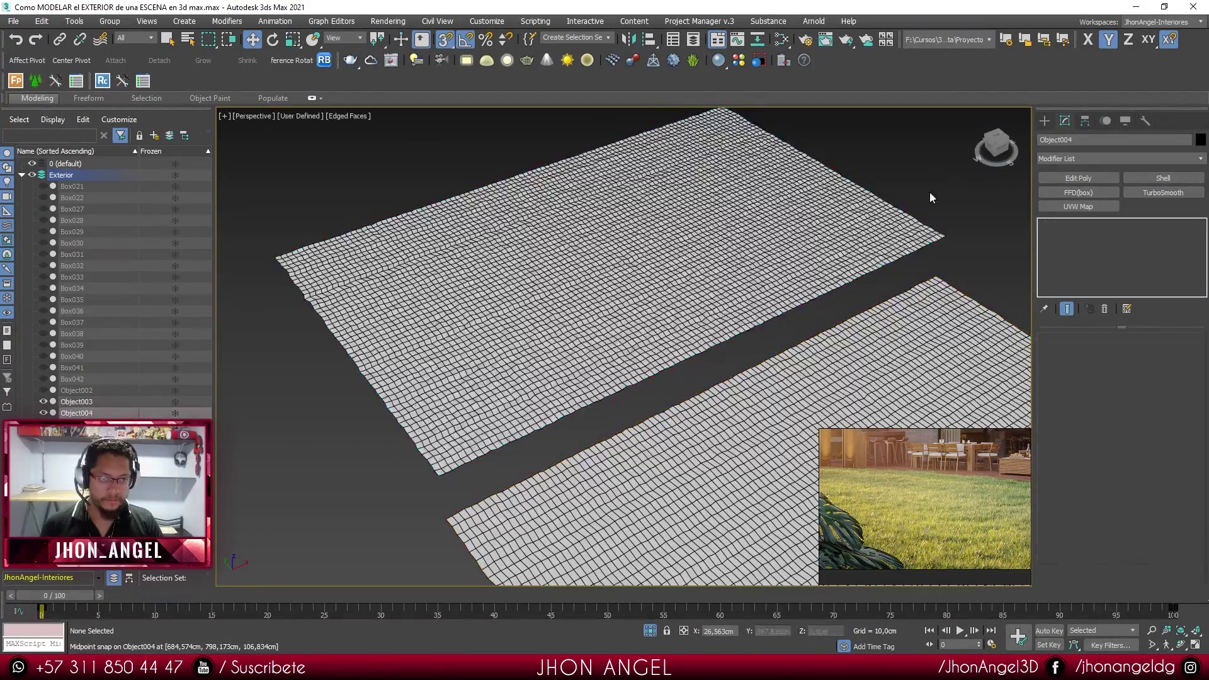
# - Examine the noise relief on both ground planes with the edge display turned off
pyautogui.press('F4')
pyautogui.scroll(5, 869, 322)
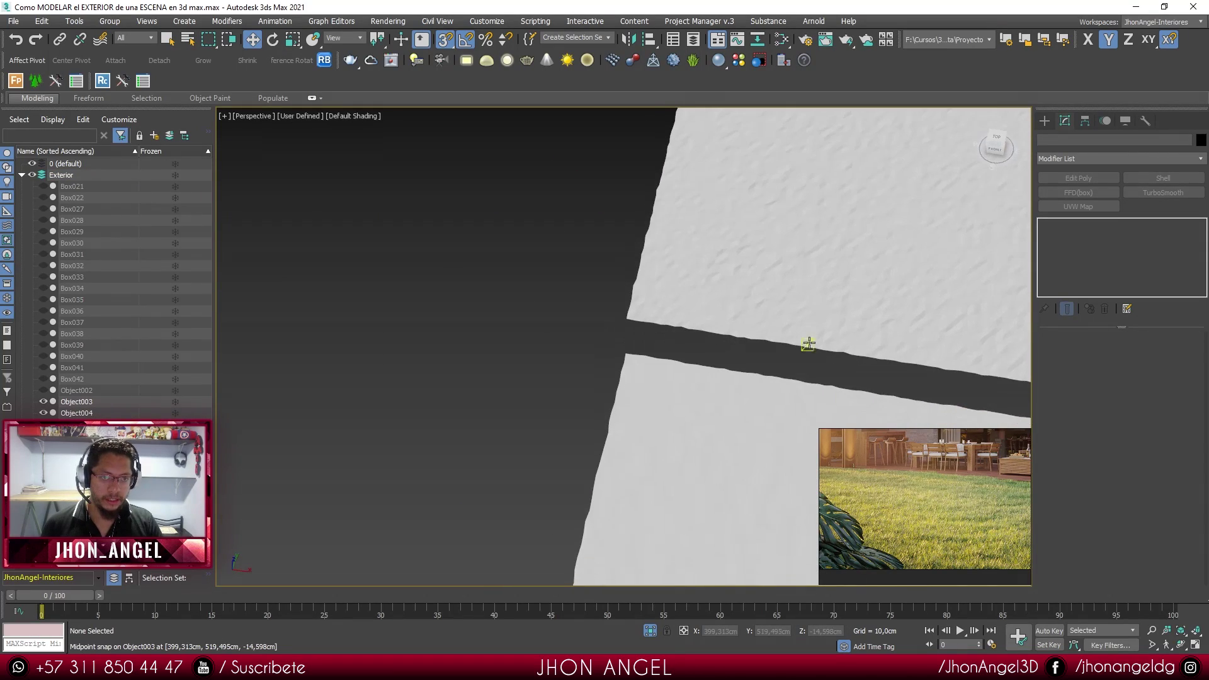
pyautogui.scroll(-3, 651, 296)
pyautogui.scroll(5, 690, 278)
pyautogui.scroll(-5, 691, 277)
pyautogui.press('F4')
pyautogui.press('F4')
pyautogui.keyDown('alt'); pyautogui.moveTo(701, 303); pyautogui.dragTo(792, 352, button='middle'); pyautogui.keyUp('alt')
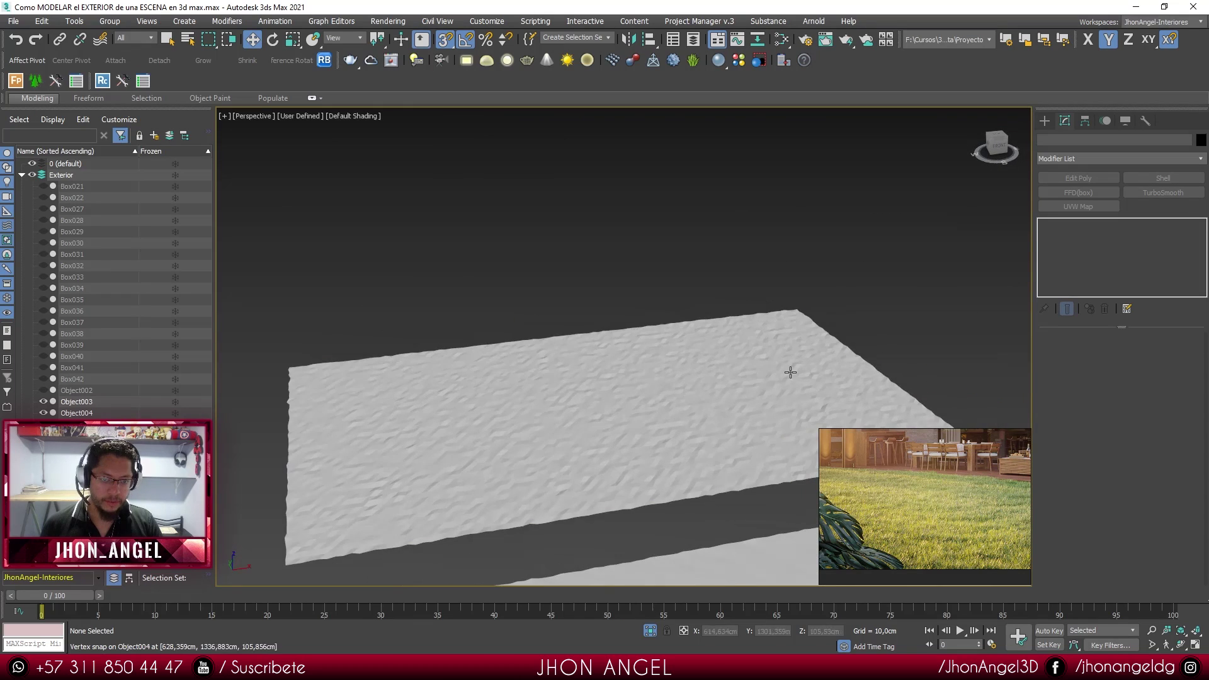
# - Select both ground planes, duplicate an existing standard material in the material editor and name the copy Tierra
pyautogui.scroll(-3, 750, 208)
pyautogui.scroll(6, 780, 313)
pyautogui.scroll(-6, 766, 305)
pyautogui.scroll(5, 672, 278)
pyautogui.hotkey('ctrl', 'a')
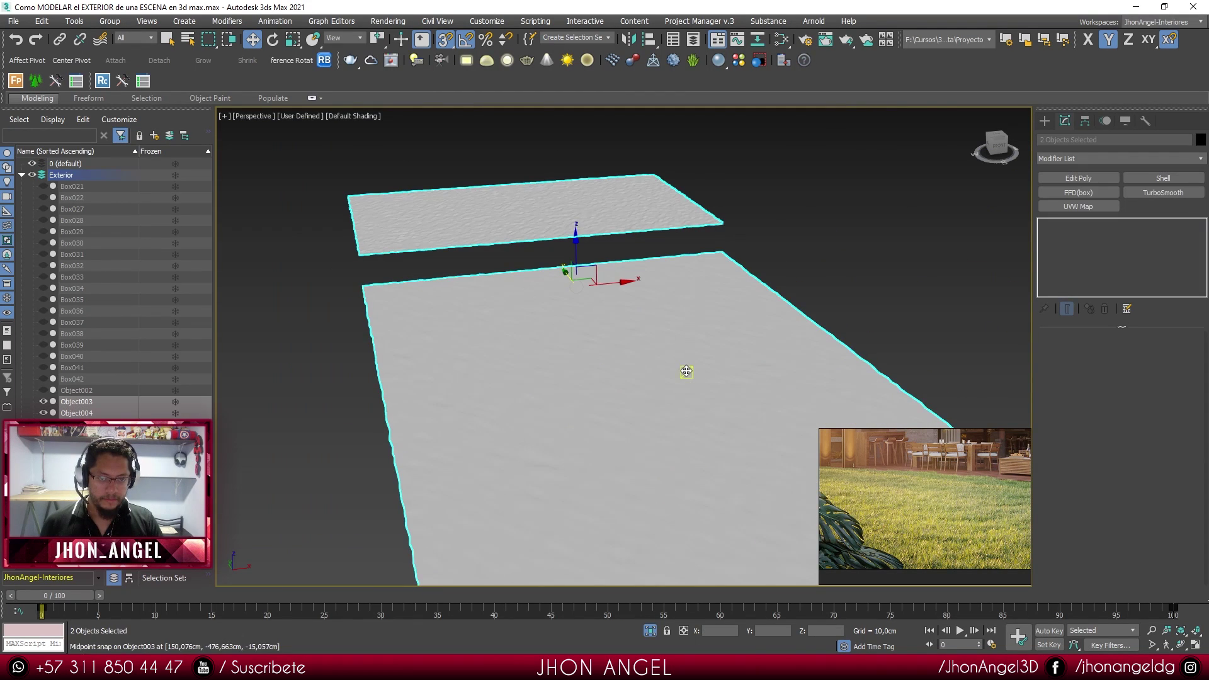
pyautogui.press('m')
pyautogui.scroll(-3, 321, 267)
pyautogui.scroll(1, 421, 282)
pyautogui.moveTo(406, 305); pyautogui.dragTo(349, 267, button='middle')
pyautogui.scroll(3, 342, 246)
pyautogui.keyDown('shift'); pyautogui.moveTo(342, 246); pyautogui.dragTo(414, 249); pyautogui.keyUp('shift')
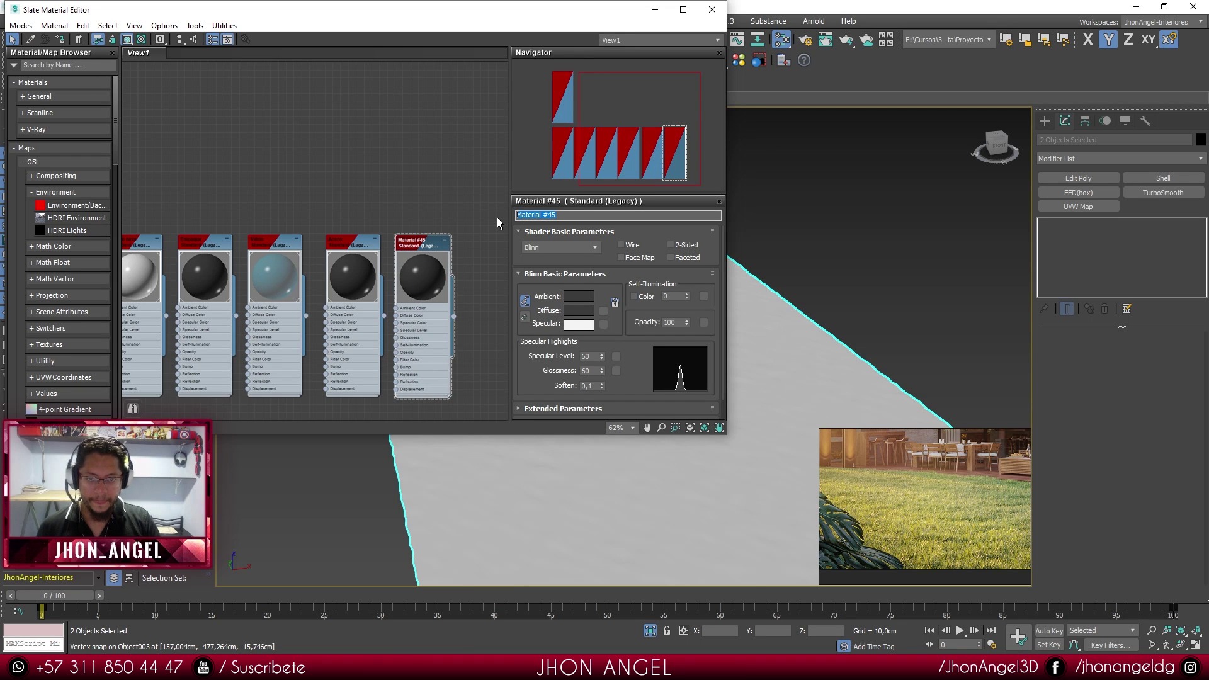
pyautogui.write('T')
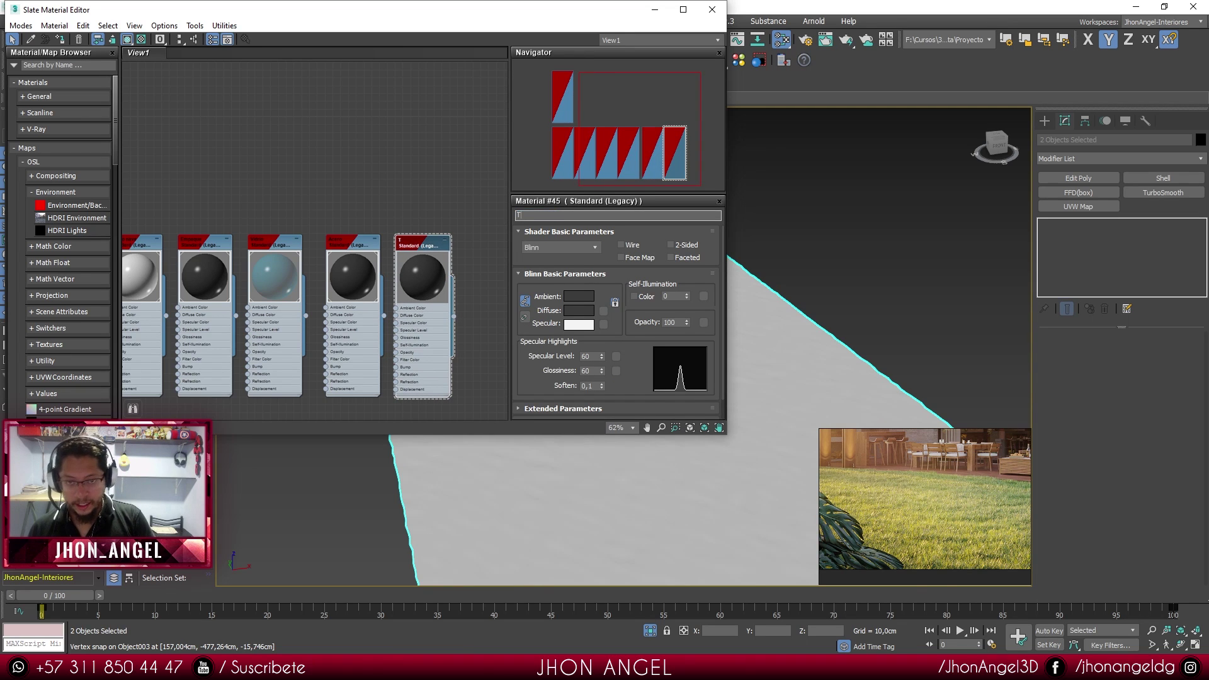
# - Give the Tierra material a dark brown ambient and diffuse color and assign it to both ground planes
pyautogui.click(574, 296)
pyautogui.moveTo(417, 85); pyautogui.dragTo(402, 145)
pyautogui.moveTo(261, 177); pyautogui.dragTo(262, 175)
pyautogui.click(466, 194)
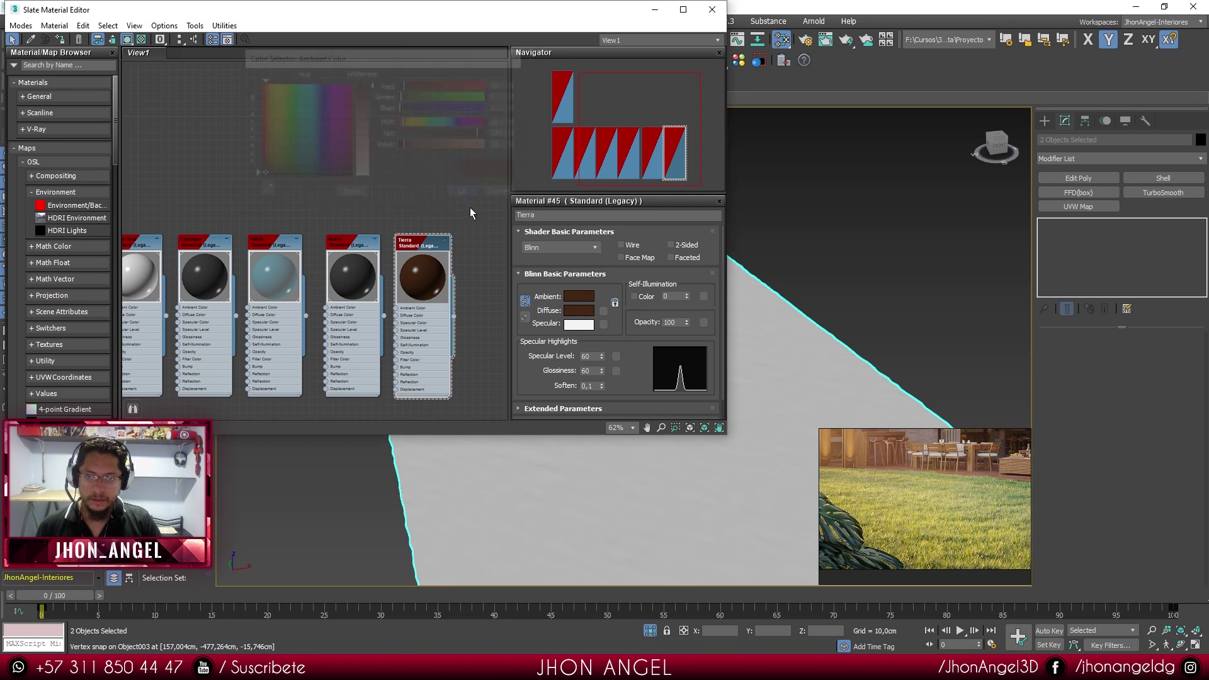
pyautogui.click(713, 9)
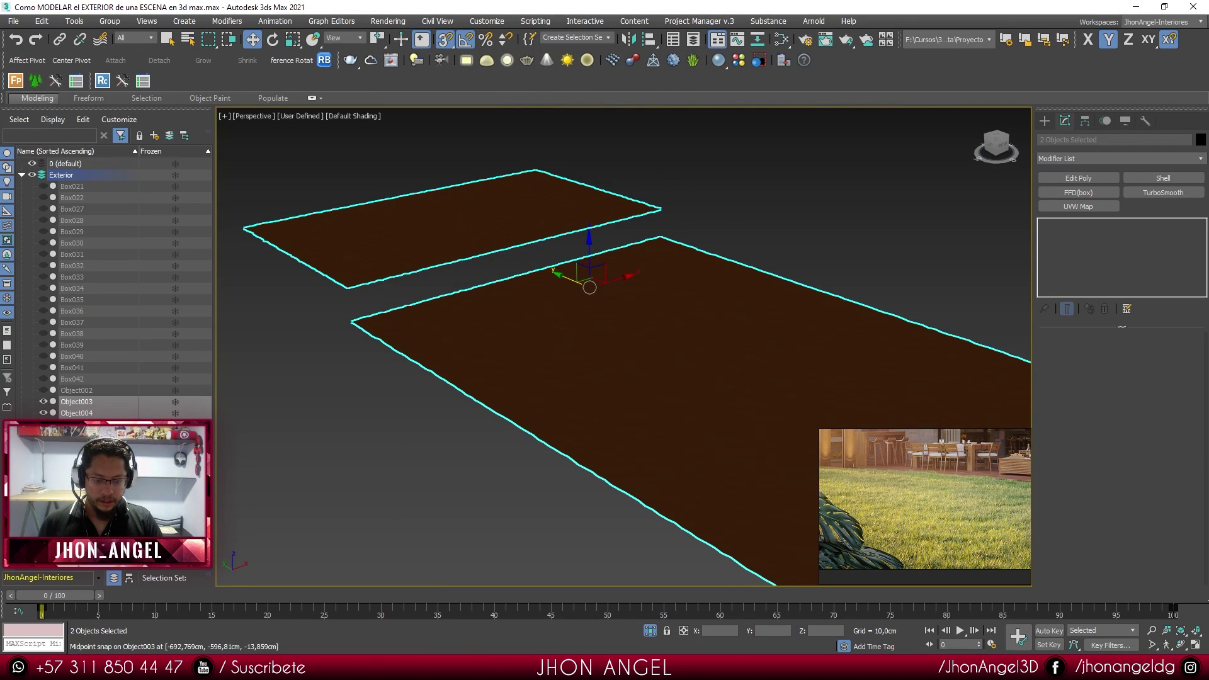
# - End the isolation of the ground planes and turn on the edge display around the entrance steps
pyautogui.click(649, 632)
pyautogui.moveTo(516, 537)
pyautogui.keyDown('alt'); pyautogui.mouseDown(button='middle')
pyautogui.moveTo(548, 423)
pyautogui.moveTo(529, 532)
pyautogui.mouseUp(button='middle'); pyautogui.keyUp('alt')
pyautogui.scroll(4, 566, 418)
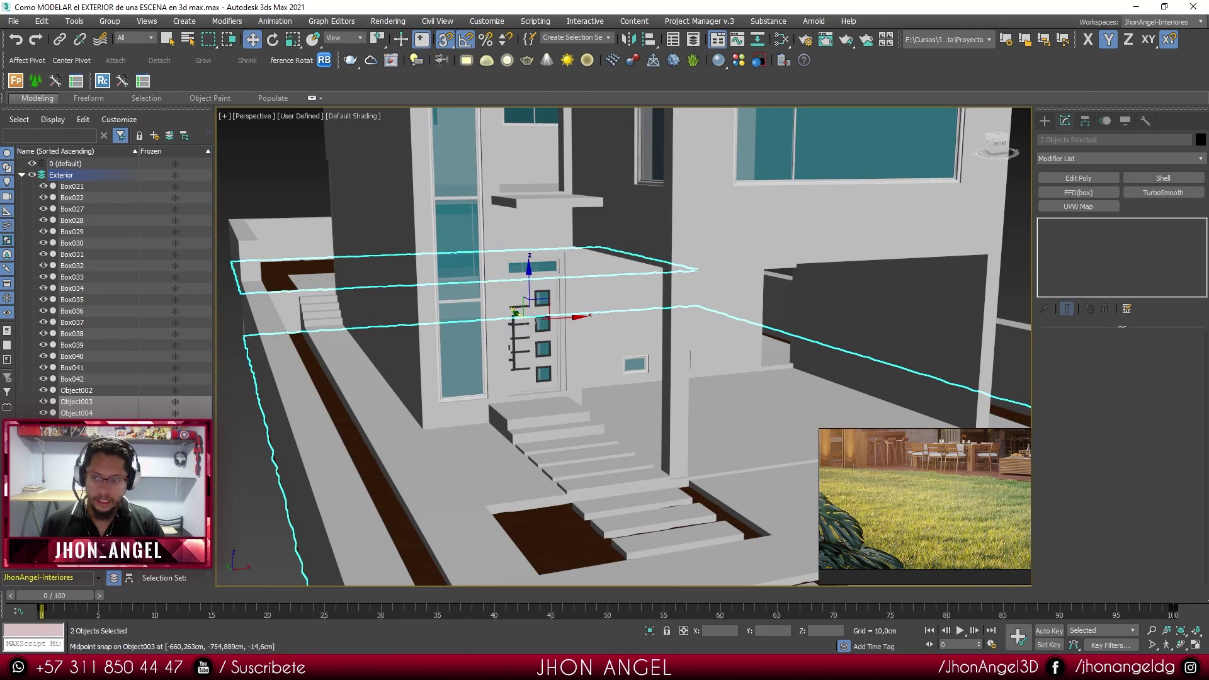
pyautogui.moveTo(446, 417); pyautogui.dragTo(509, 310, button='middle')
pyautogui.scroll(-4, 437, 350)
pyautogui.scroll(4, 509, 431)
pyautogui.scroll(-6, 508, 432)
pyautogui.press('F4')
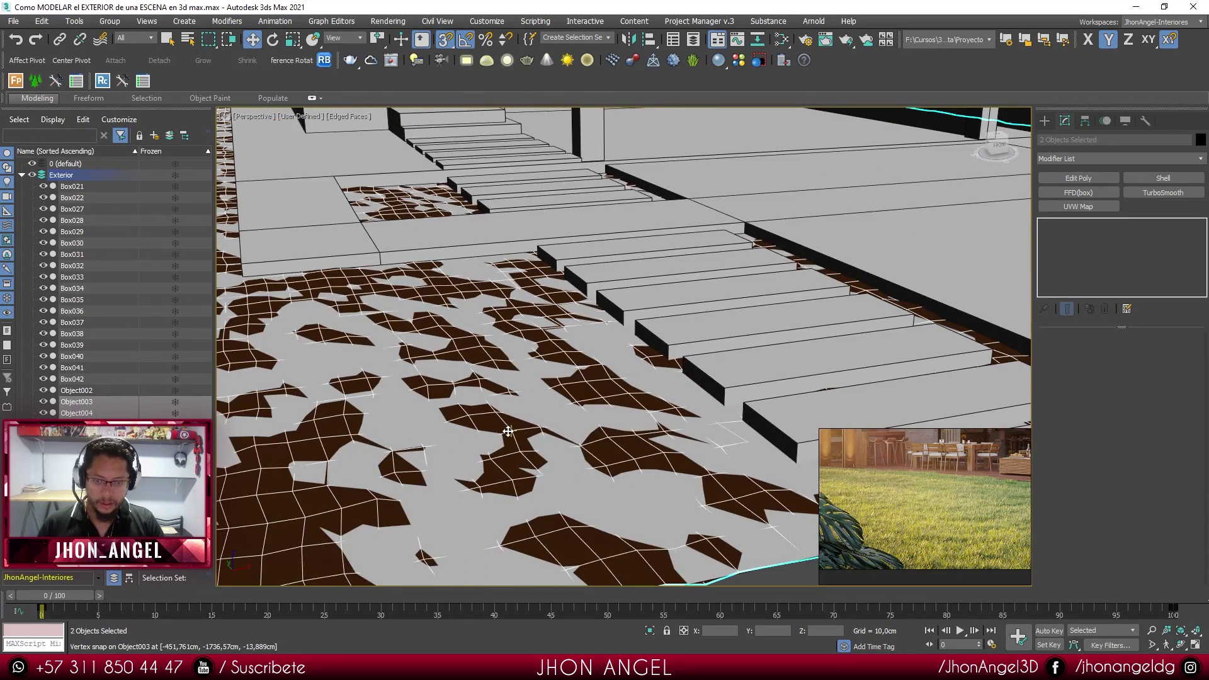
# - Turn snapping off and lower the front ground plane slightly along Z to -15,141 cm
pyautogui.click(508, 507)
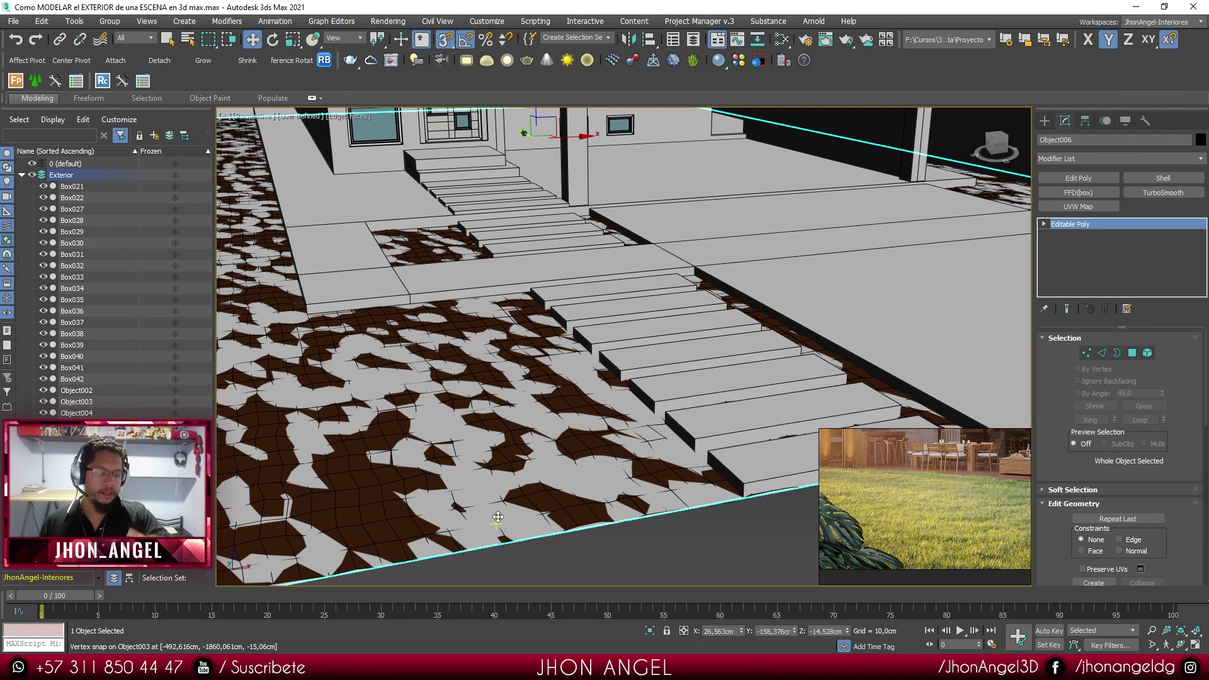
pyautogui.click(357, 499)
pyautogui.moveTo(403, 488); pyautogui.dragTo(415, 469, button='middle')
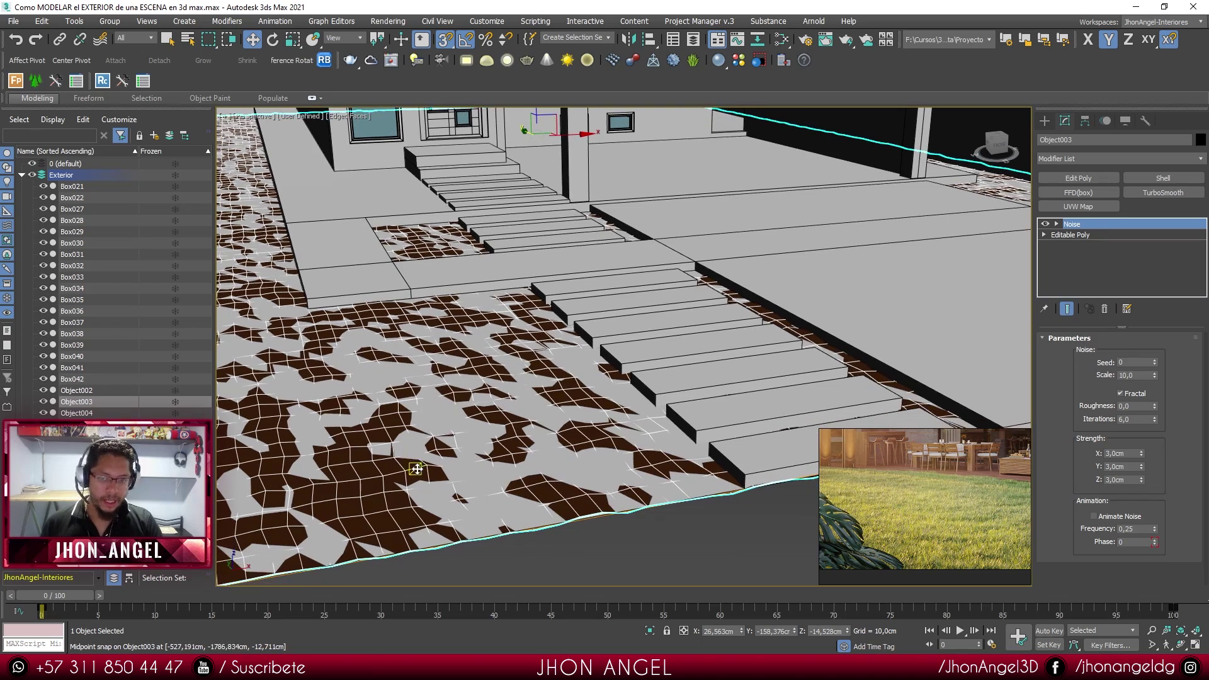
pyautogui.press('s')
pyautogui.moveTo(469, 276); pyautogui.dragTo(471, 294, button='middle')
pyautogui.moveTo(516, 180); pyautogui.dragTo(526, 189, button='middle')
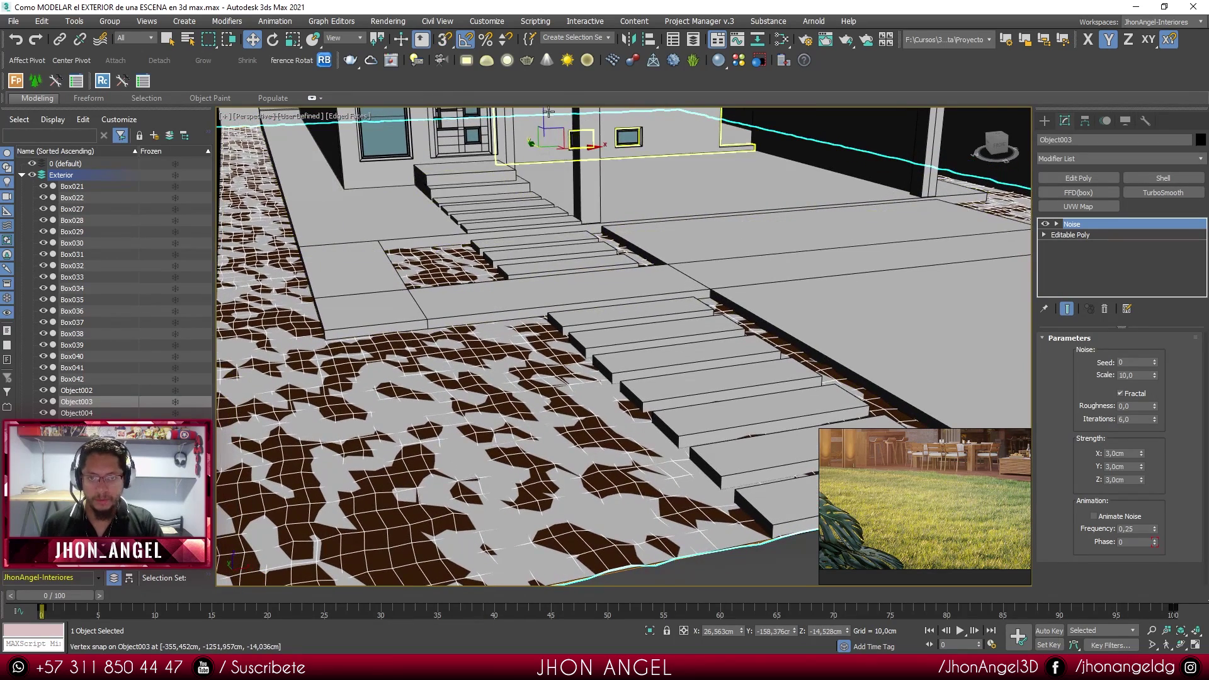
pyautogui.moveTo(543, 114); pyautogui.dragTo(544, 115)
pyautogui.keyDown('alt'); pyautogui.moveTo(302, 469); pyautogui.dragTo(451, 476, button='middle'); pyautogui.keyUp('alt')
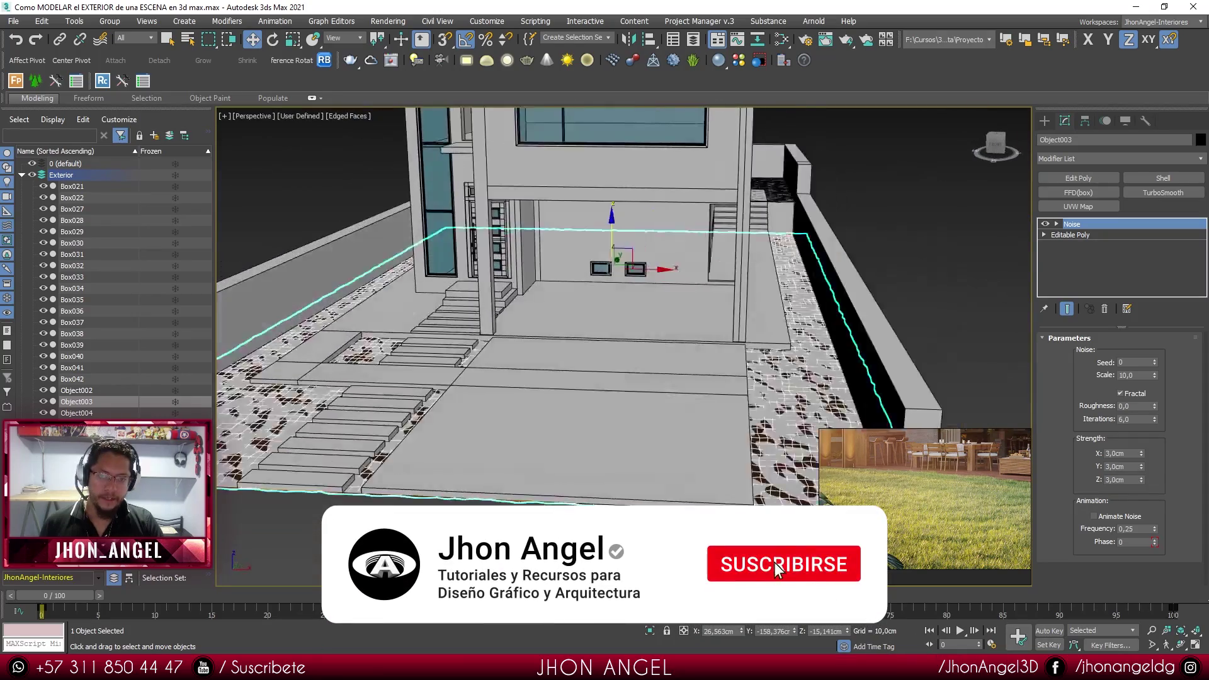
pyautogui.scroll(4, 451, 475)
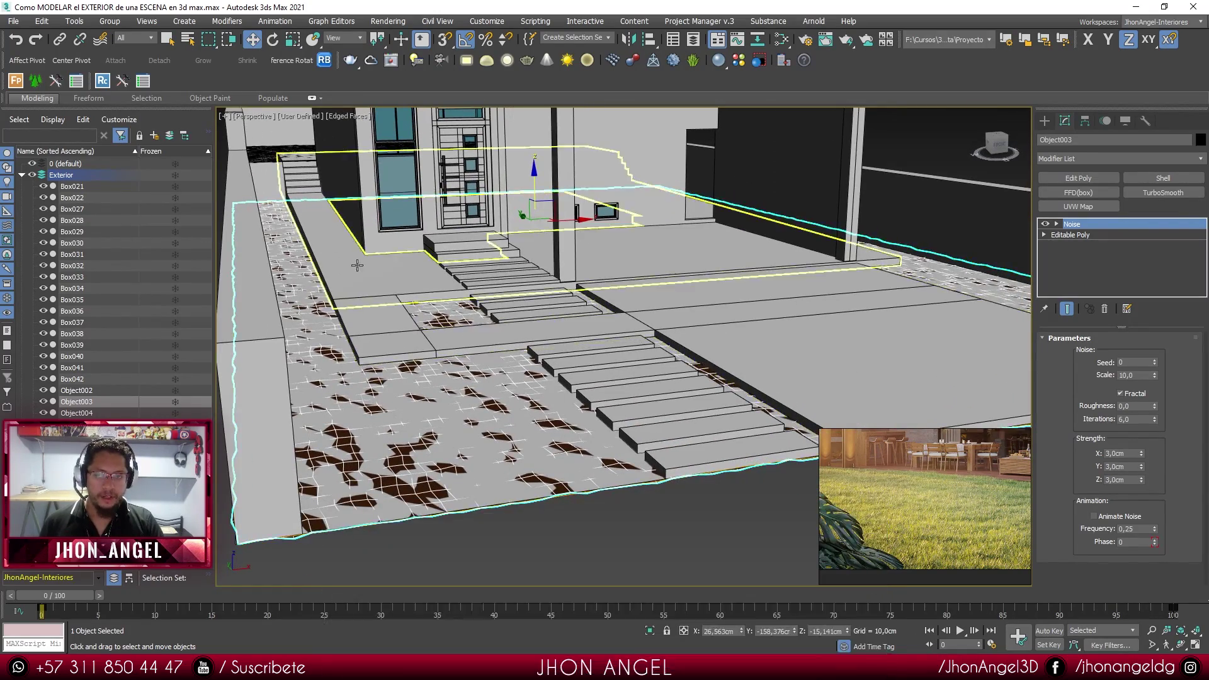
# - Add the upper ground plane to the selection, convert the selected planes to Editable Poly and clear the selection
pyautogui.moveTo(369, 269); pyautogui.dragTo(389, 363, button='middle')
pyautogui.keyDown('ctrl'); pyautogui.click(298, 213); pyautogui.keyUp('ctrl')
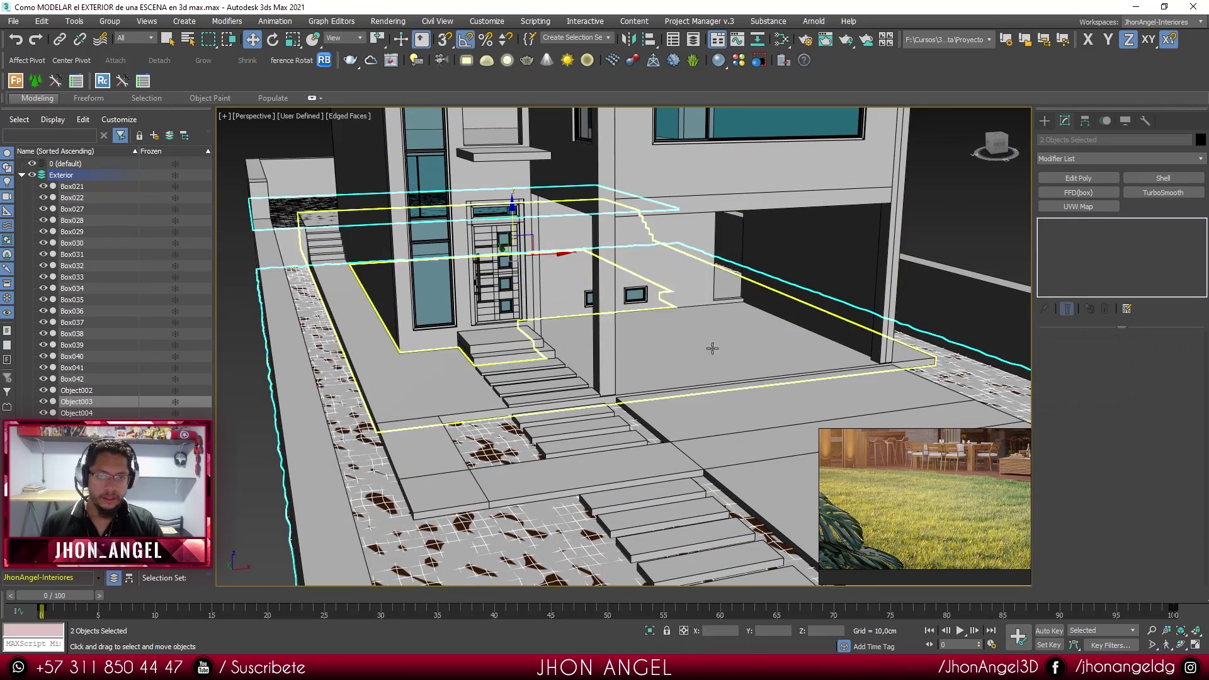
pyautogui.rightClick(942, 243)
pyautogui.moveTo(969, 376)
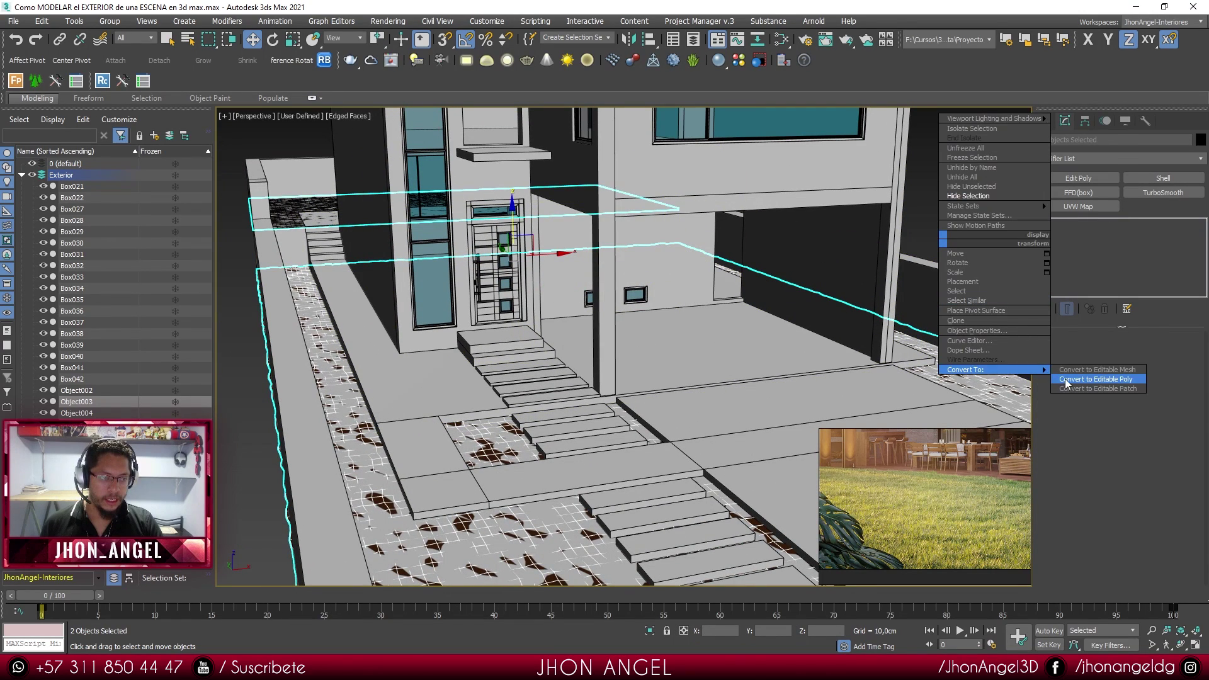
pyautogui.click(1108, 379)
pyautogui.click(860, 350)
# - Apply a TurboSmooth modifier with one iteration to the lower ground plane and check its relief beside the steps
pyautogui.moveTo(726, 465); pyautogui.dragTo(726, 373, button='middle')
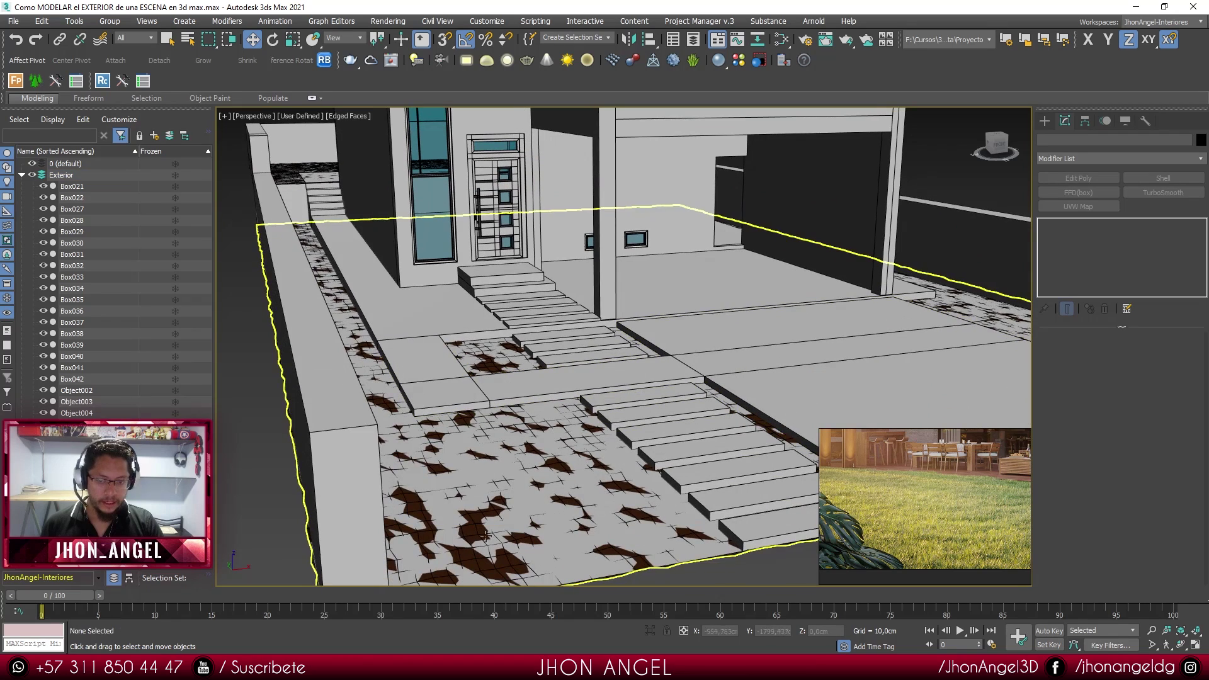
pyautogui.click(471, 528)
pyautogui.scroll(3, 471, 527)
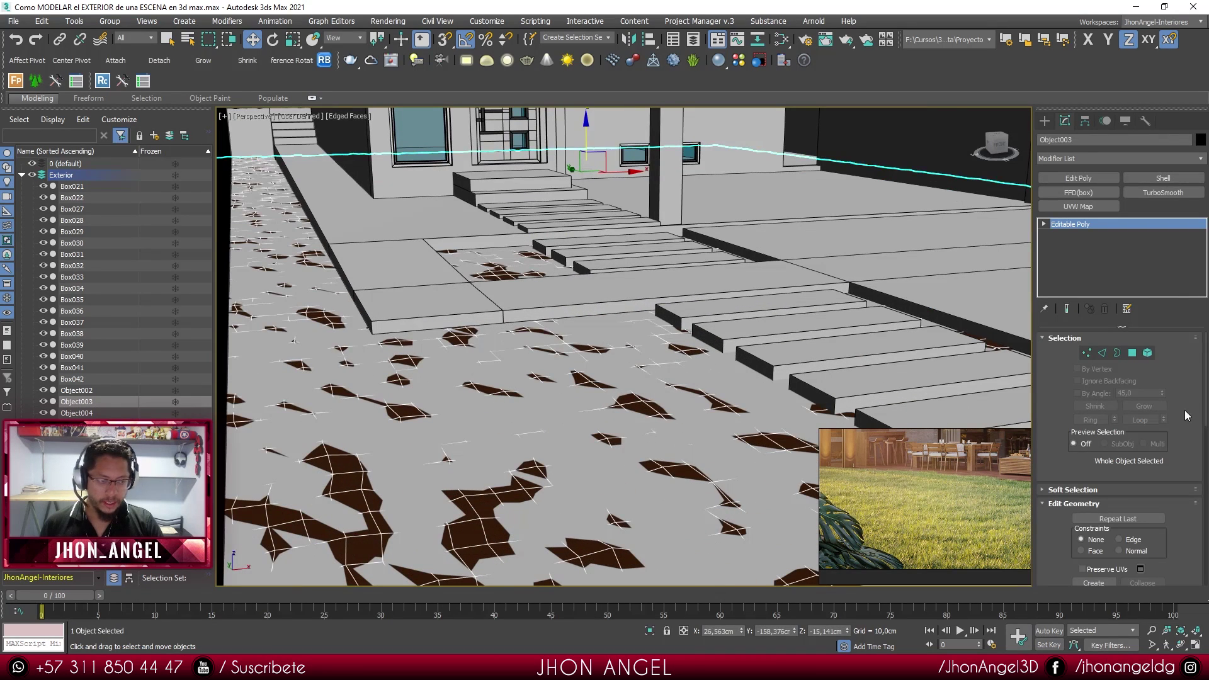
pyautogui.click(1162, 193)
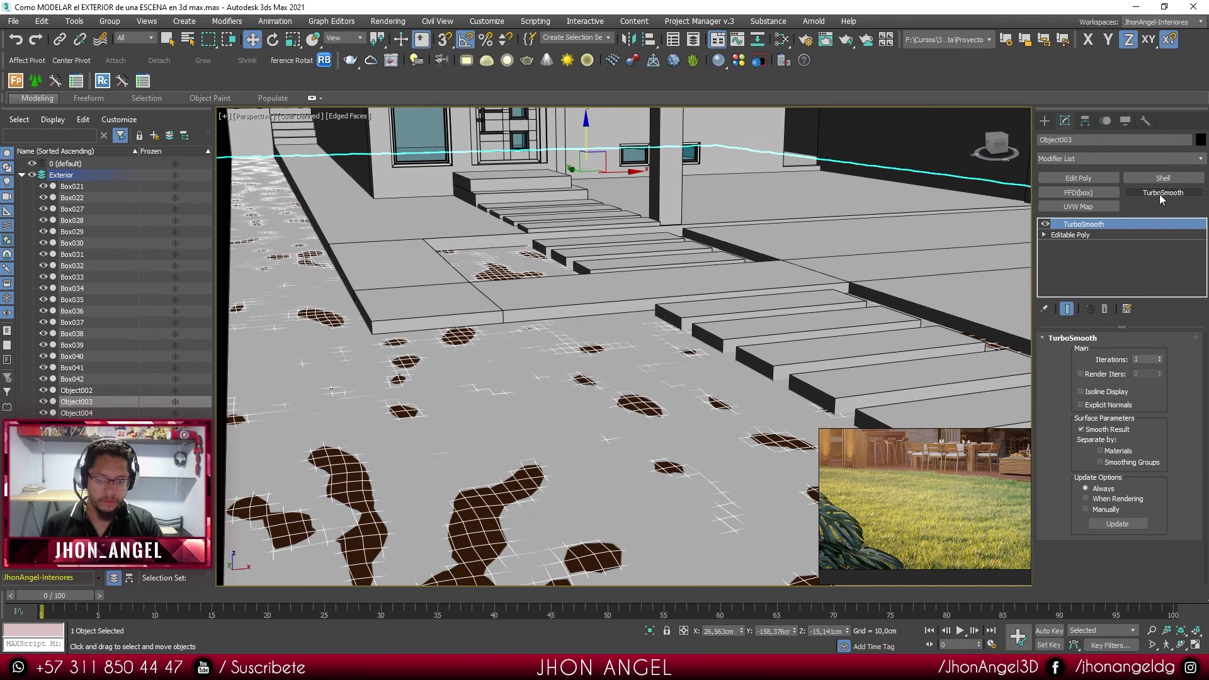
pyautogui.scroll(-2, 486, 479)
pyautogui.scroll(5, 486, 478)
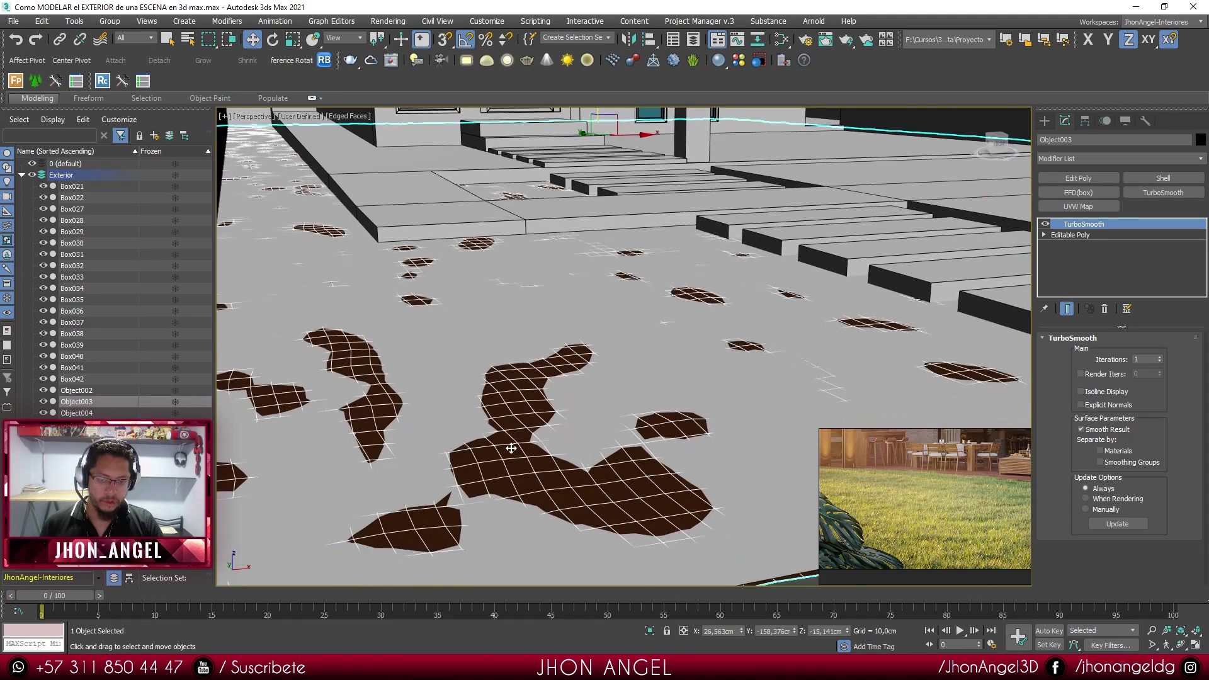
pyautogui.scroll(-2, 512, 436)
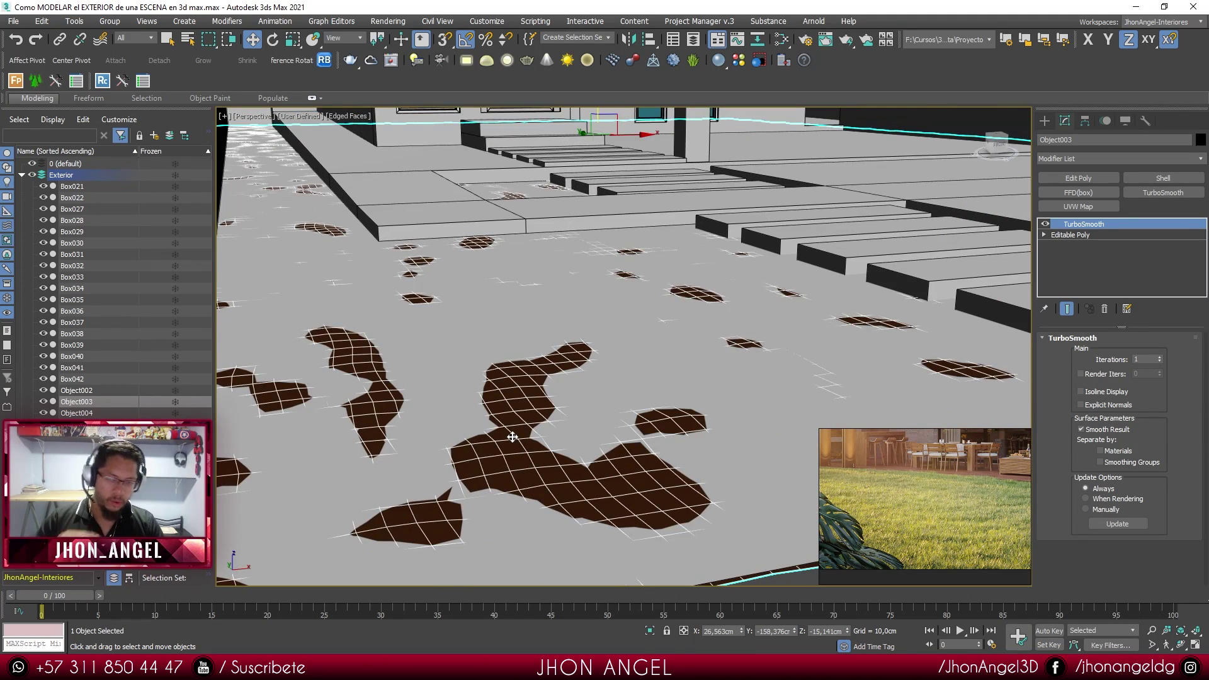
pyautogui.scroll(-3, 512, 437)
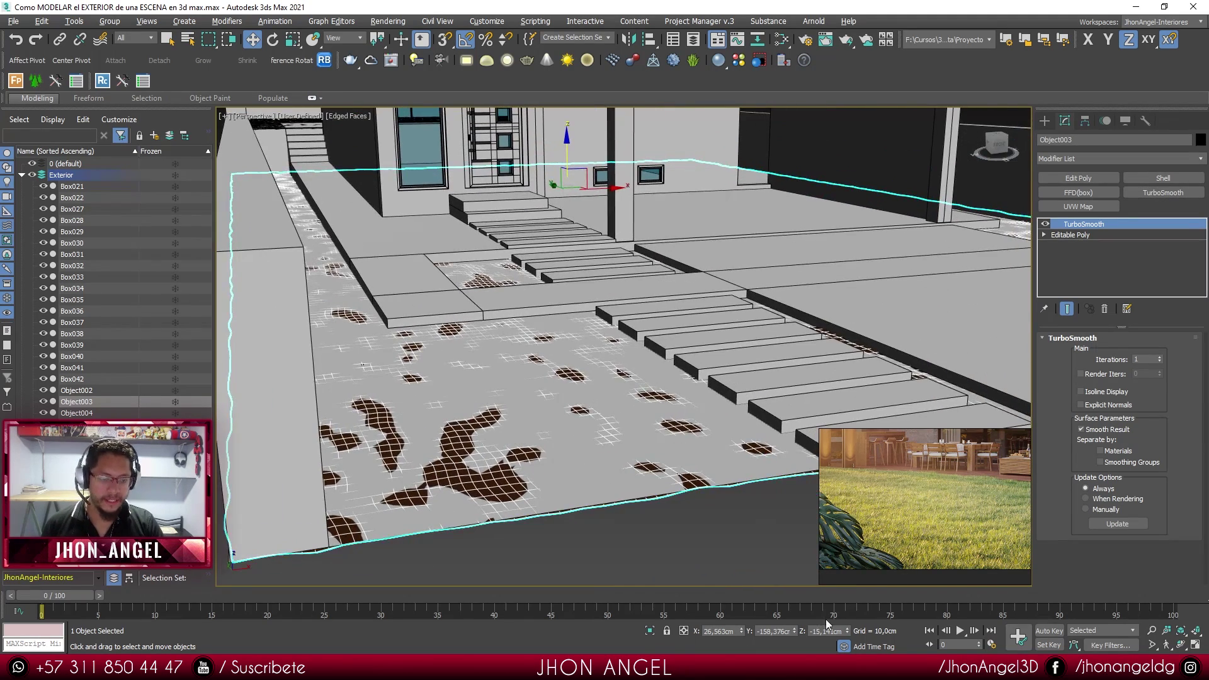
# - Set the lower plane's TurboSmooth to 2 iterations and its Z position to -15,022 cm, with the edge display off
pyautogui.moveTo(848, 630); pyautogui.dragTo(849, 628)
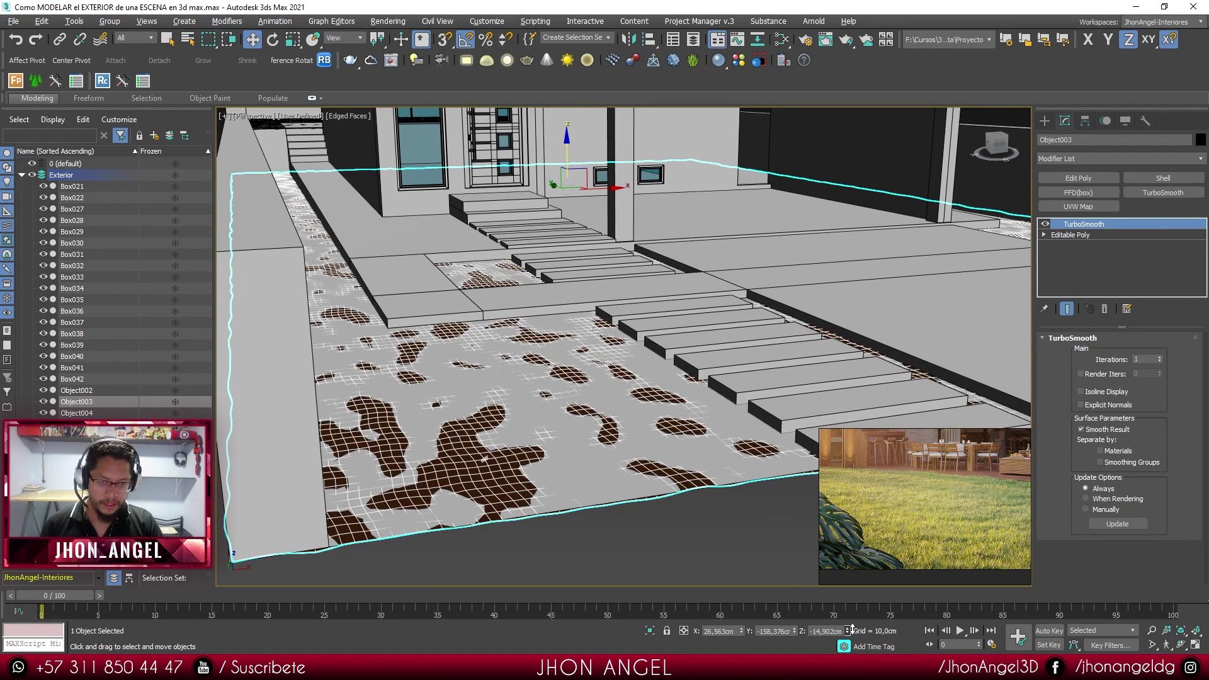
pyautogui.scroll(3, 642, 464)
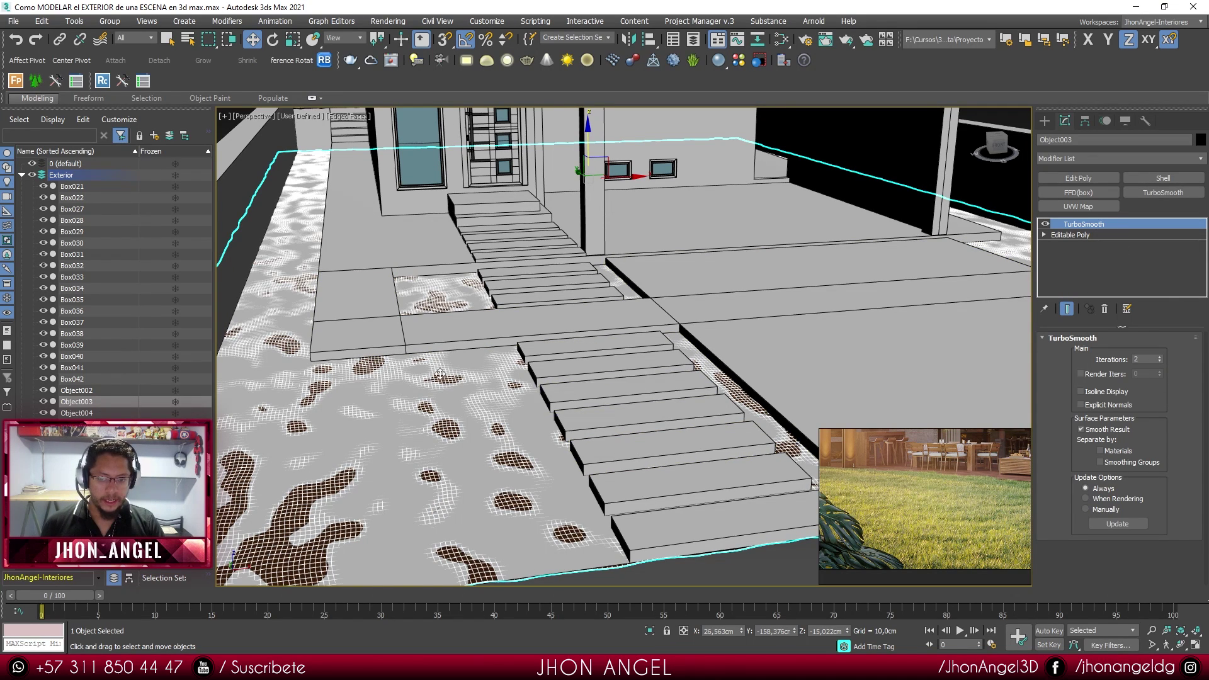
pyautogui.scroll(-3, 545, 503)
pyautogui.click(546, 539)
pyautogui.press('F4')
# - Select the upper ground plane behind the side stairs and convert it to Editable Poly
pyautogui.moveTo(562, 508)
pyautogui.keyDown('alt'); pyautogui.mouseDown(button='middle')
pyautogui.moveTo(615, 532)
pyautogui.moveTo(432, 343)
pyautogui.moveTo(474, 284)
pyautogui.mouseUp(button='middle'); pyautogui.keyUp('alt')
pyautogui.scroll(5, 474, 285)
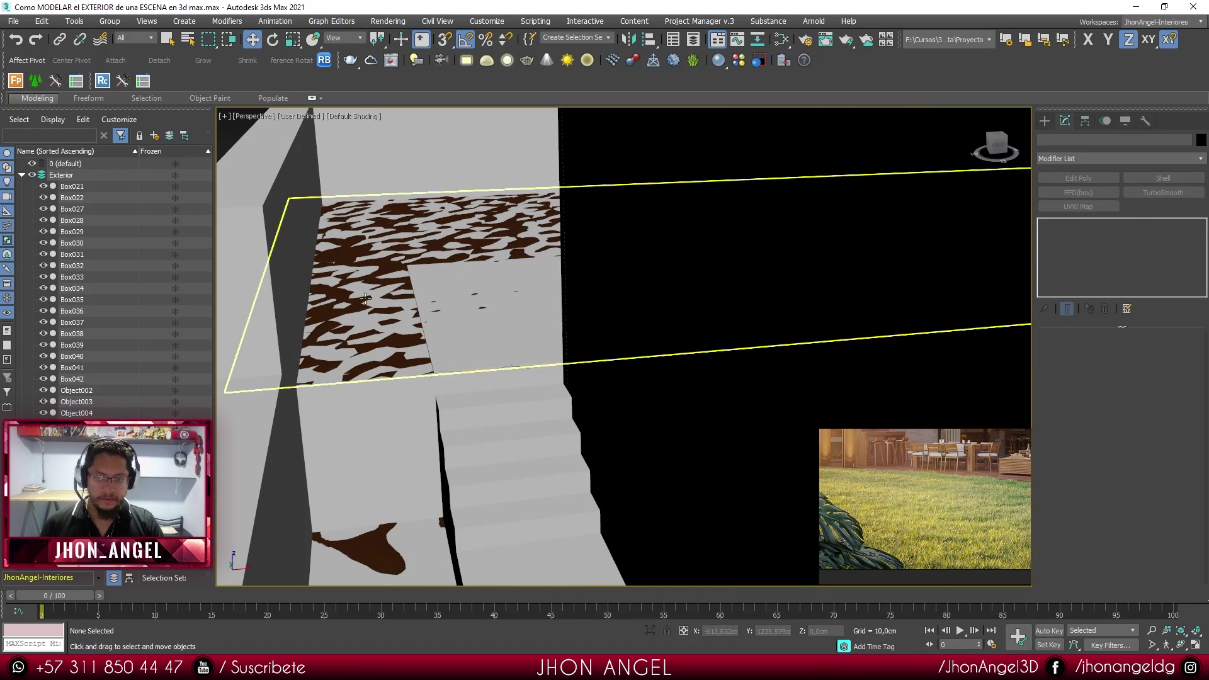
pyautogui.click(358, 306)
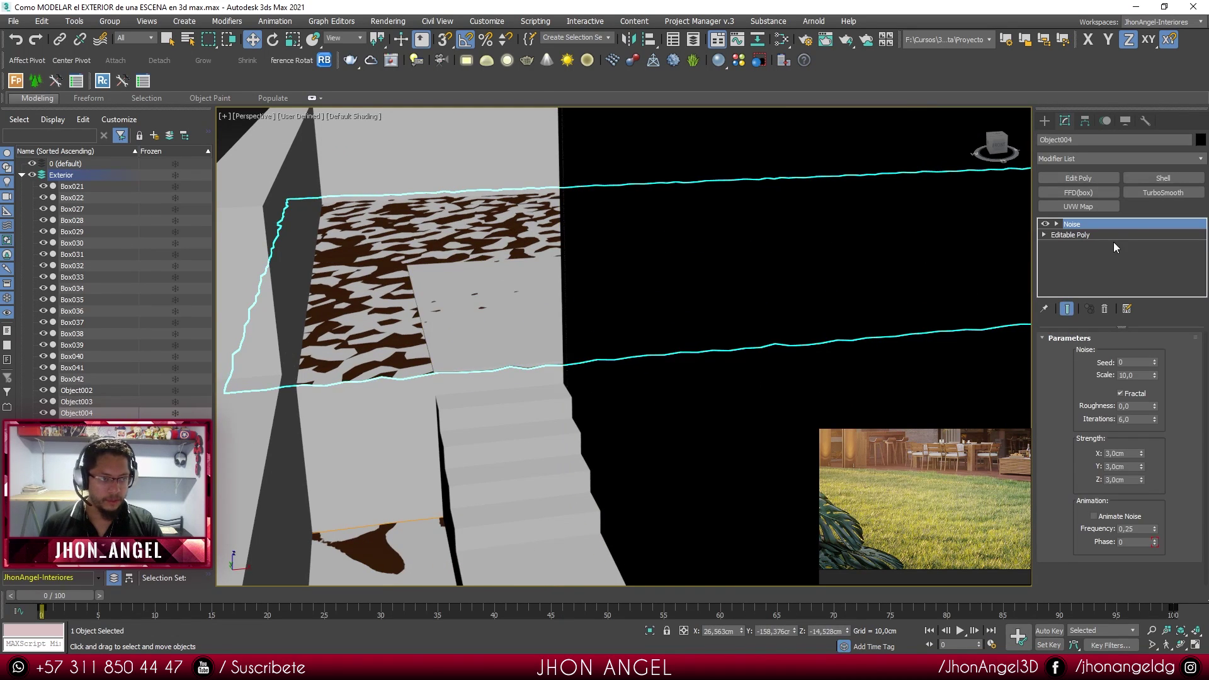
pyautogui.rightClick(733, 254)
pyautogui.moveTo(798, 384)
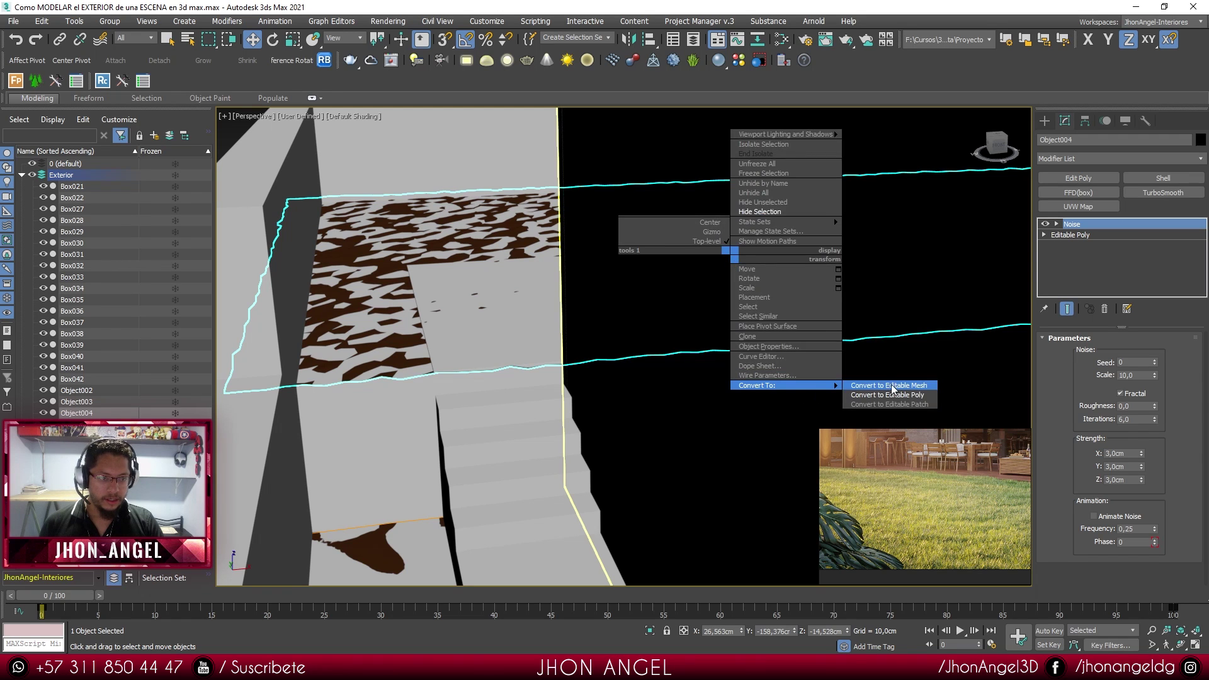
pyautogui.click(891, 394)
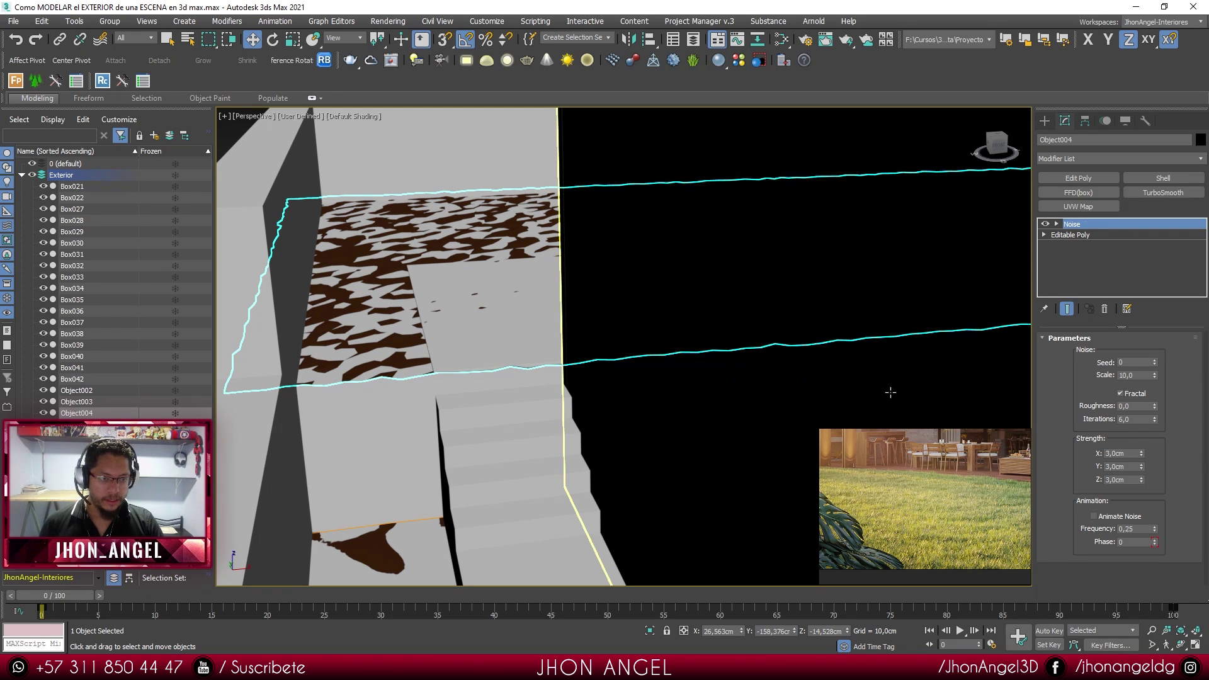
# - Apply TurboSmooth with 2 iterations to the upper ground plane and lower it to Z -14,857 cm
pyautogui.click(1164, 193)
pyautogui.click(1160, 358)
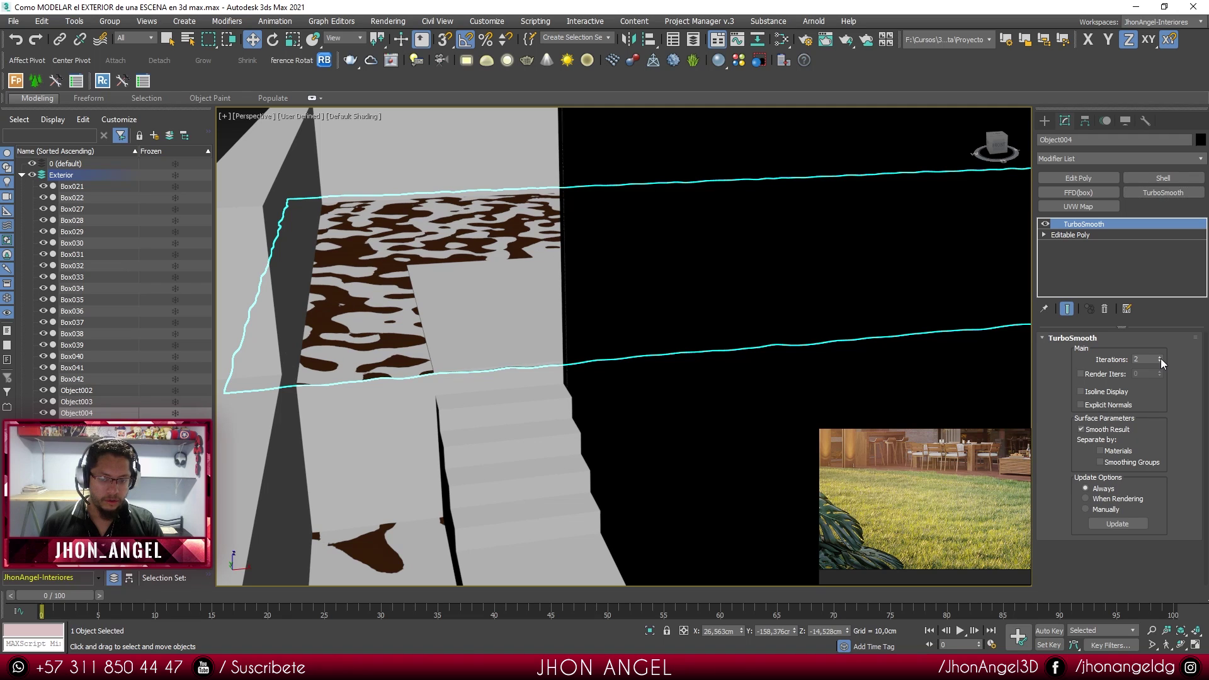
pyautogui.keyDown('alt'); pyautogui.moveTo(487, 270); pyautogui.dragTo(514, 271, button='middle'); pyautogui.keyUp('alt')
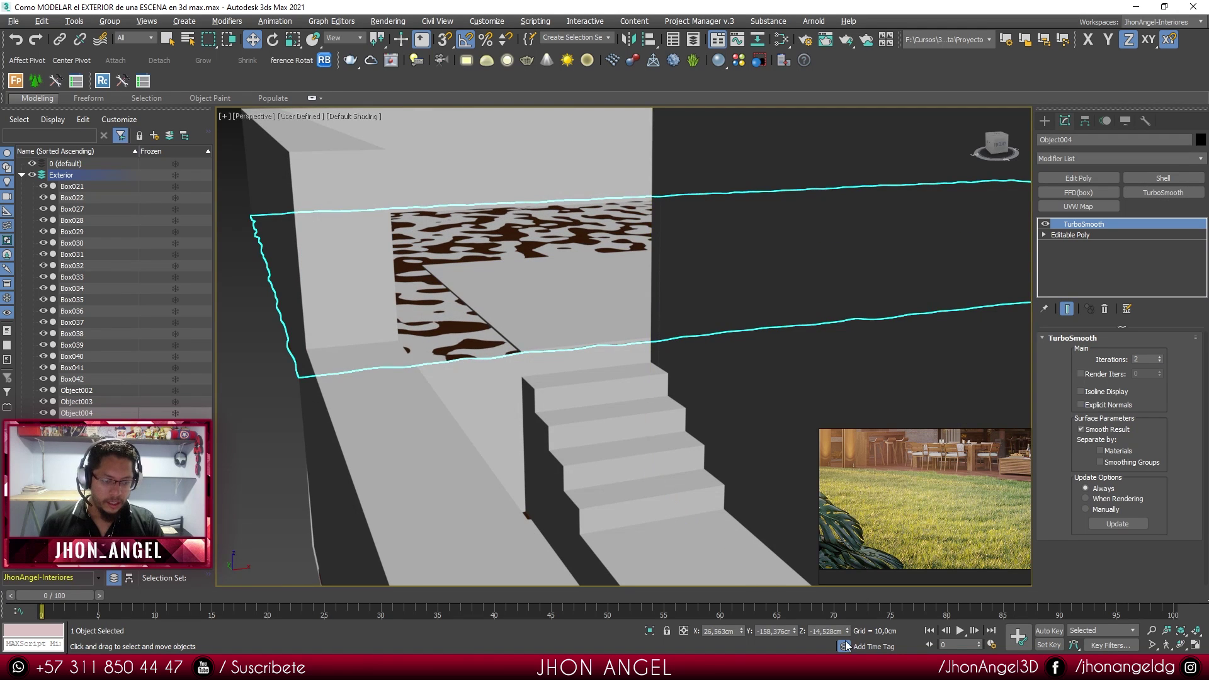
pyautogui.moveTo(848, 634); pyautogui.dragTo(847, 633)
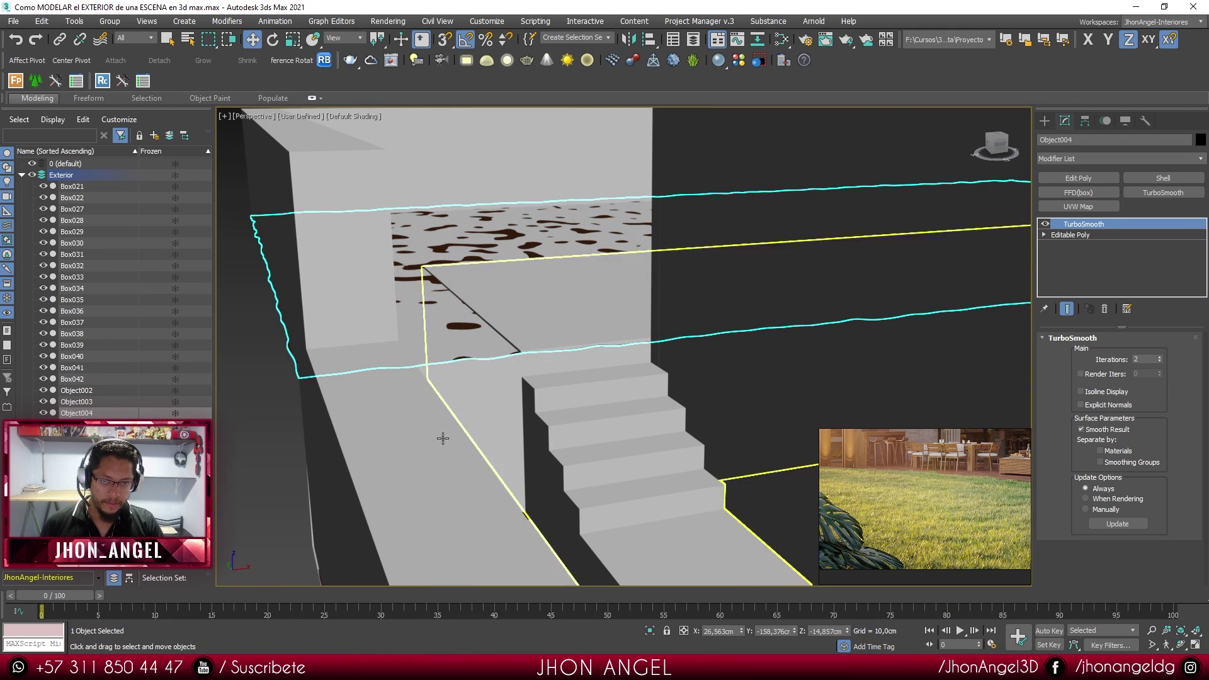
# - Clear the selection, show the edges again and switch to the split layout with the perspective and left views
pyautogui.scroll(-4, 359, 370)
pyautogui.moveTo(359, 370); pyautogui.dragTo(278, 288, button='middle')
pyautogui.scroll(-4, 512, 395)
pyautogui.moveTo(512, 394); pyautogui.dragTo(378, 296, button='middle')
pyautogui.keyDown('alt'); pyautogui.moveTo(547, 441); pyautogui.dragTo(535, 383, button='middle'); pyautogui.keyUp('alt')
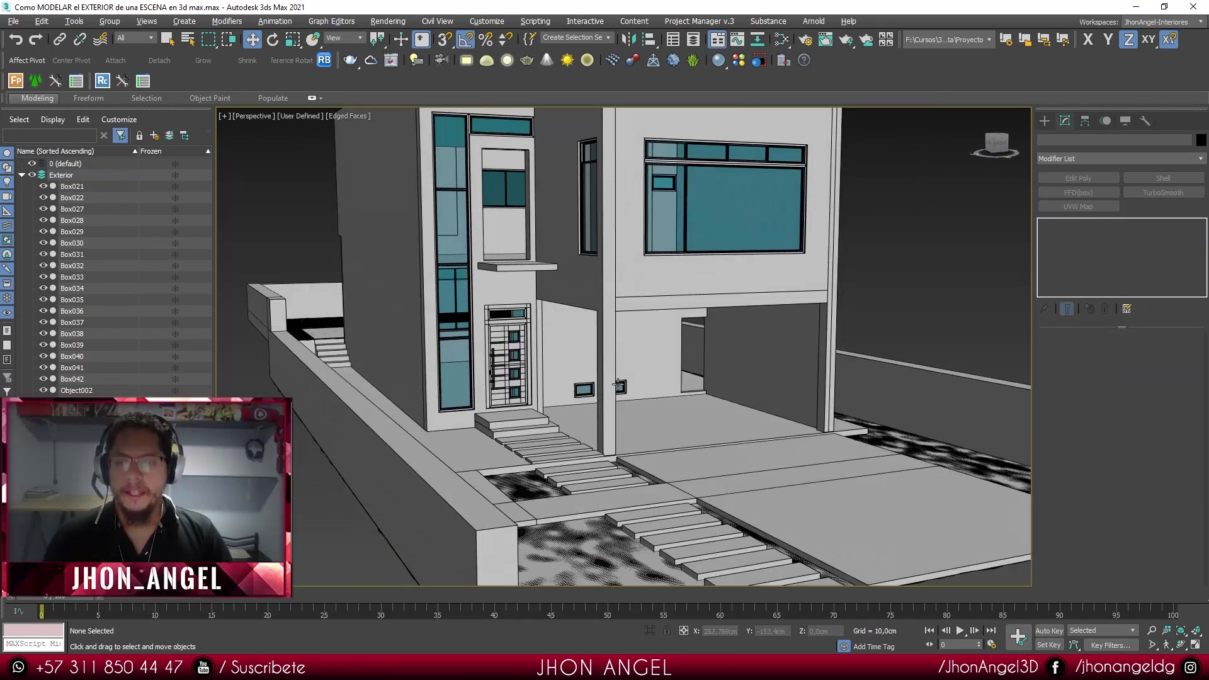
pyautogui.hotkey('alt', 'w')
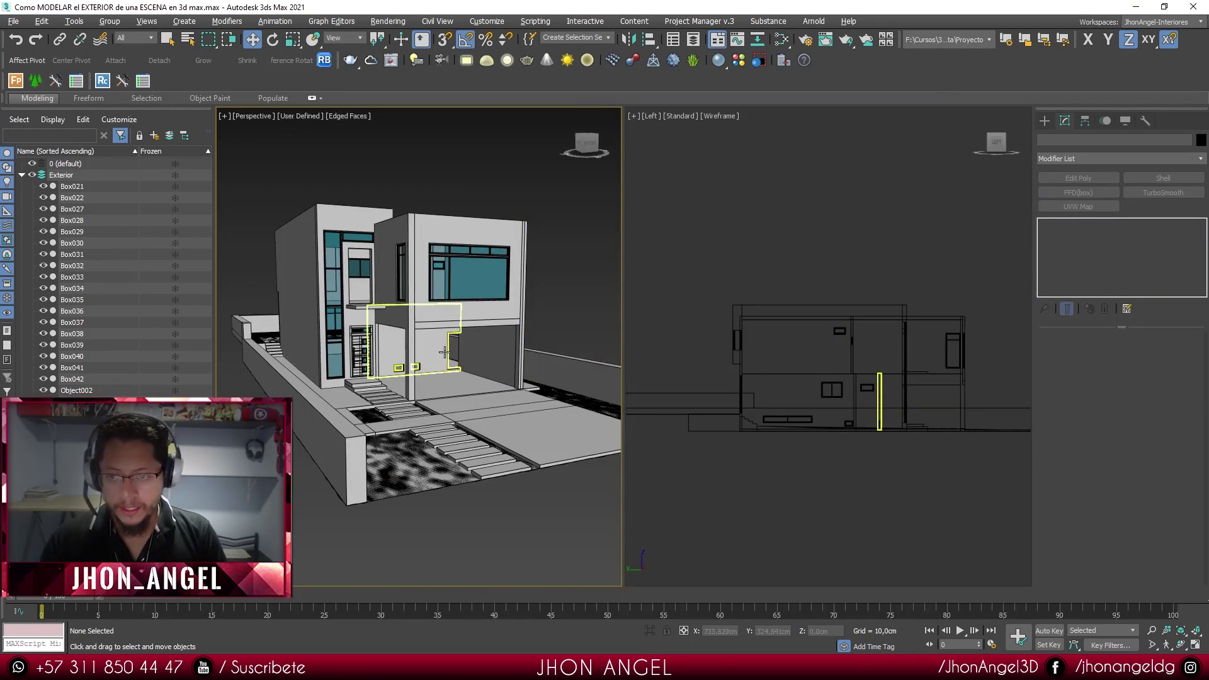
pyautogui.scroll(6, 446, 352)
pyautogui.moveTo(446, 351); pyautogui.dragTo(482, 396, button='middle')
pyautogui.scroll(-4, 483, 348)
# - Widen the perspective view's field of view and frame the house facade with its front steps
pyautogui.click(1153, 646)
pyautogui.moveTo(491, 435); pyautogui.dragTo(489, 475)
pyautogui.moveTo(489, 475); pyautogui.dragTo(466, 466, button='middle')
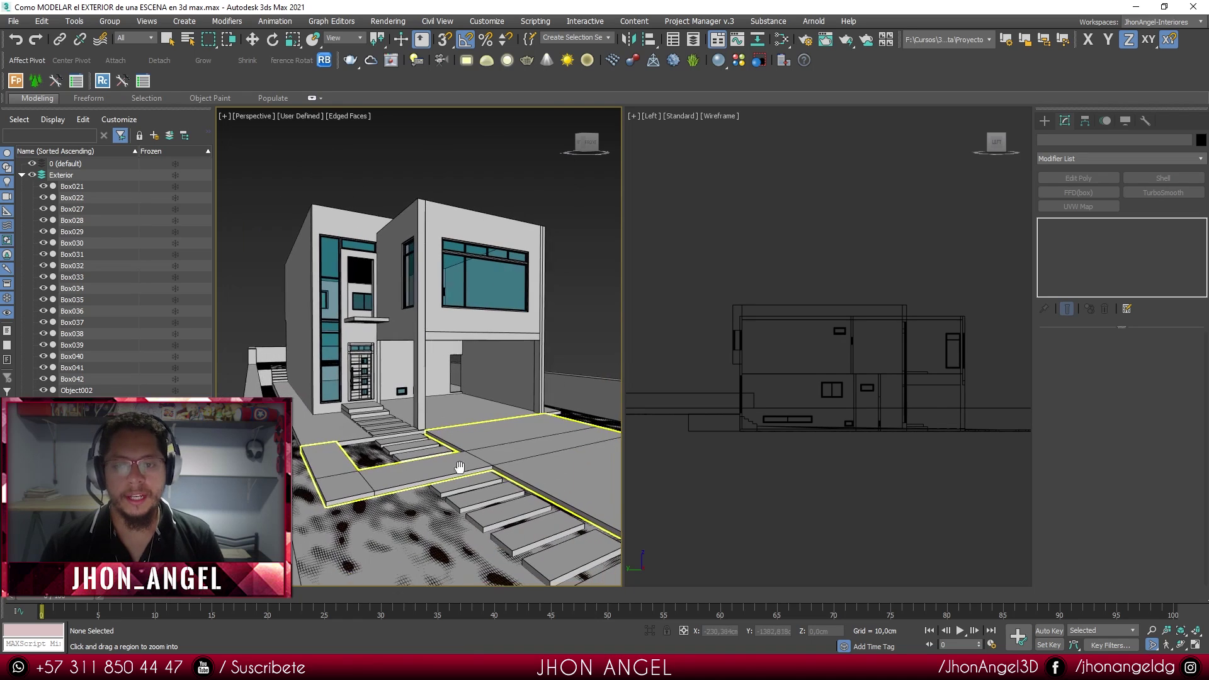
pyautogui.press('w')
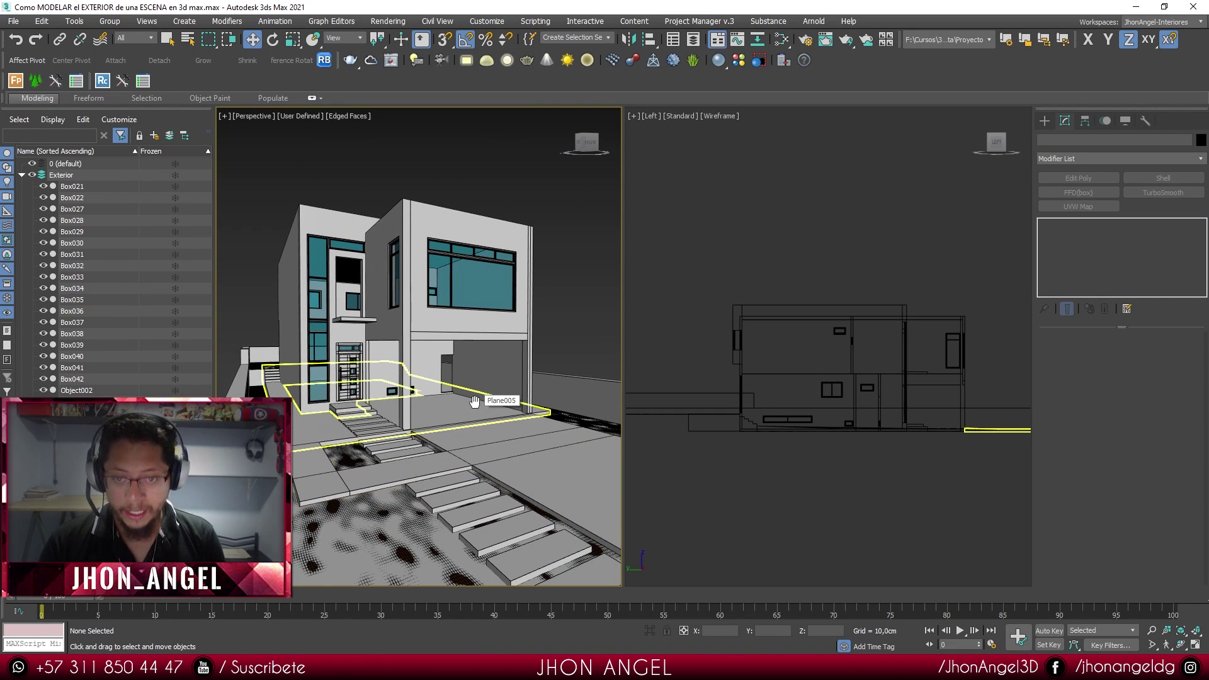
pyautogui.moveTo(475, 410); pyautogui.dragTo(469, 407, button='middle')
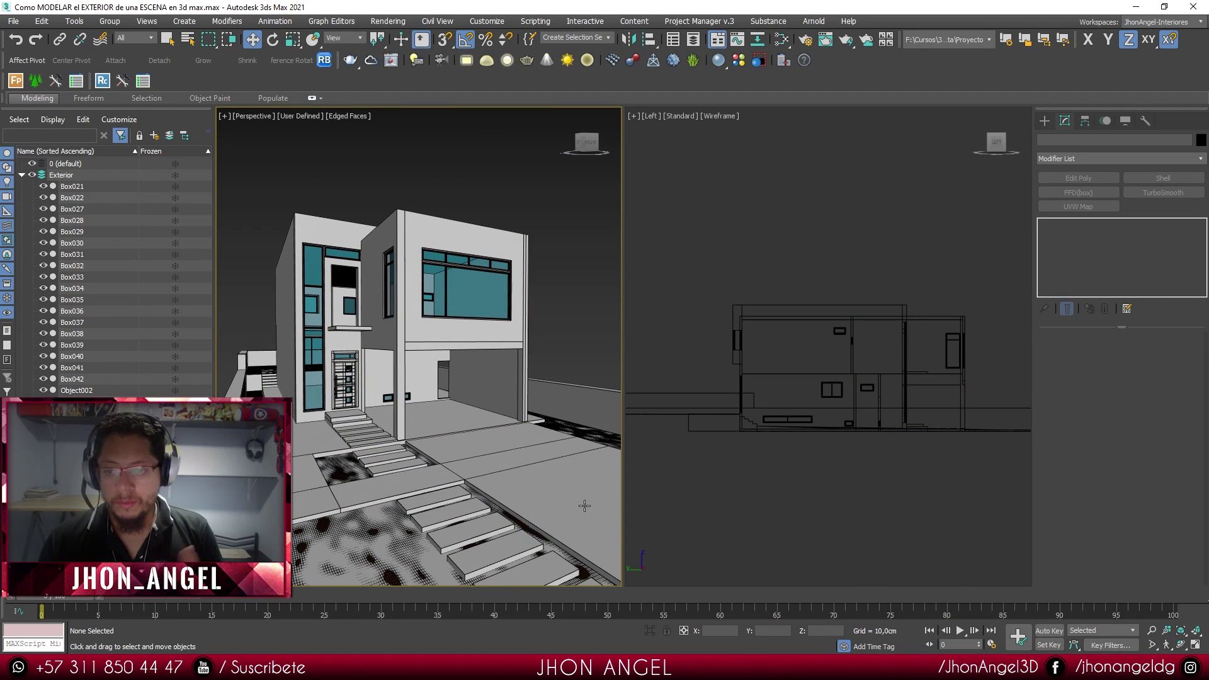
# - Refine the perspective framing and examine the finished house exterior with its entrance path and ground relief
pyautogui.scroll(2, 497, 470)
pyautogui.moveTo(521, 482); pyautogui.dragTo(481, 471, button='middle')
pyautogui.scroll(-3, 504, 477)
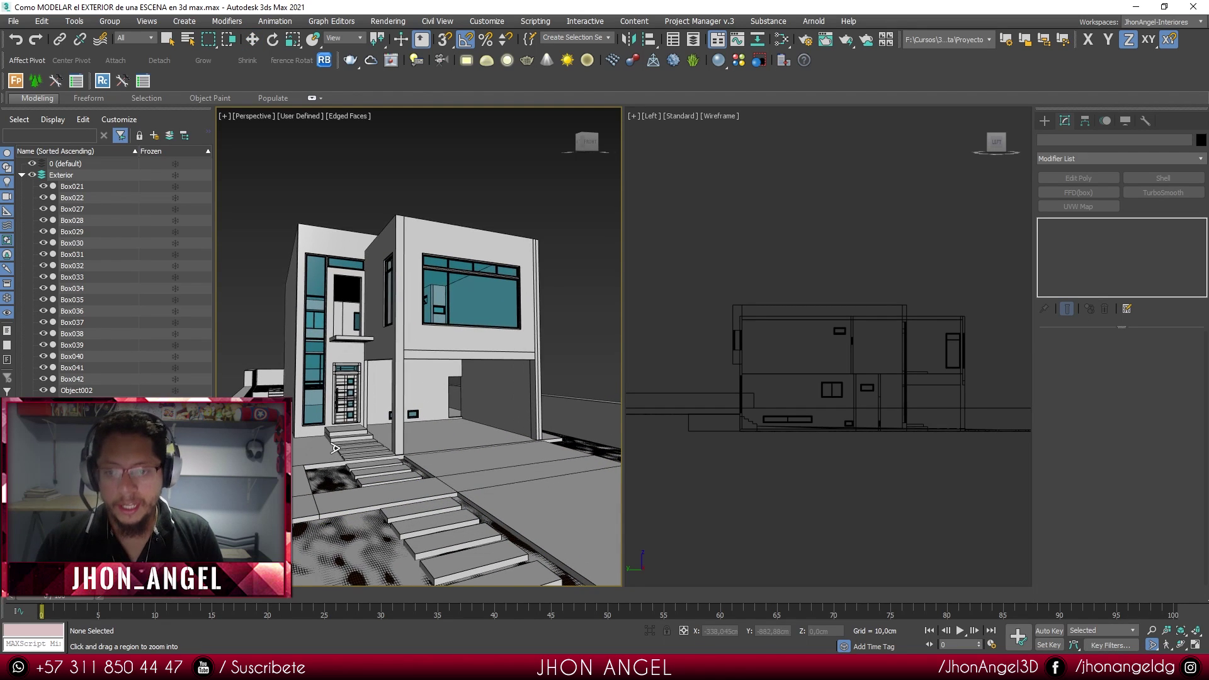
pyautogui.scroll(4, 352, 432)
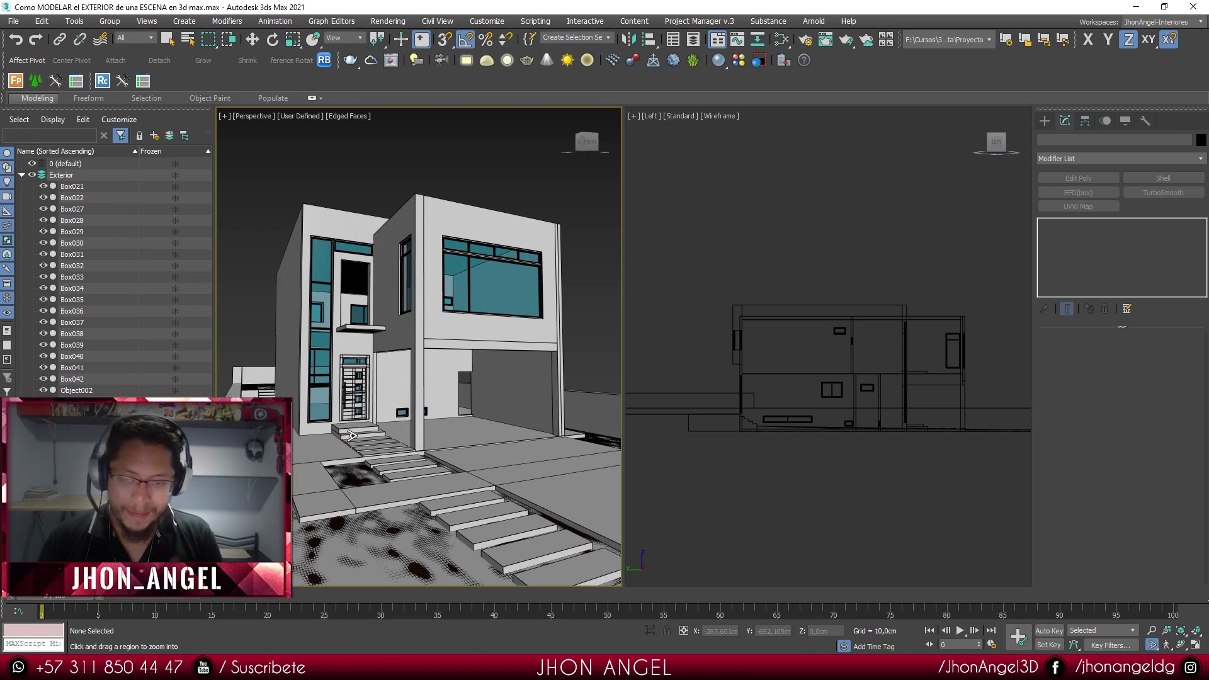
pyautogui.moveTo(355, 431)
pyautogui.mouseDown(button='middle')
pyautogui.moveTo(365, 439)
pyautogui.moveTo(342, 417)
pyautogui.mouseUp(button='middle')
pyautogui.press('w')
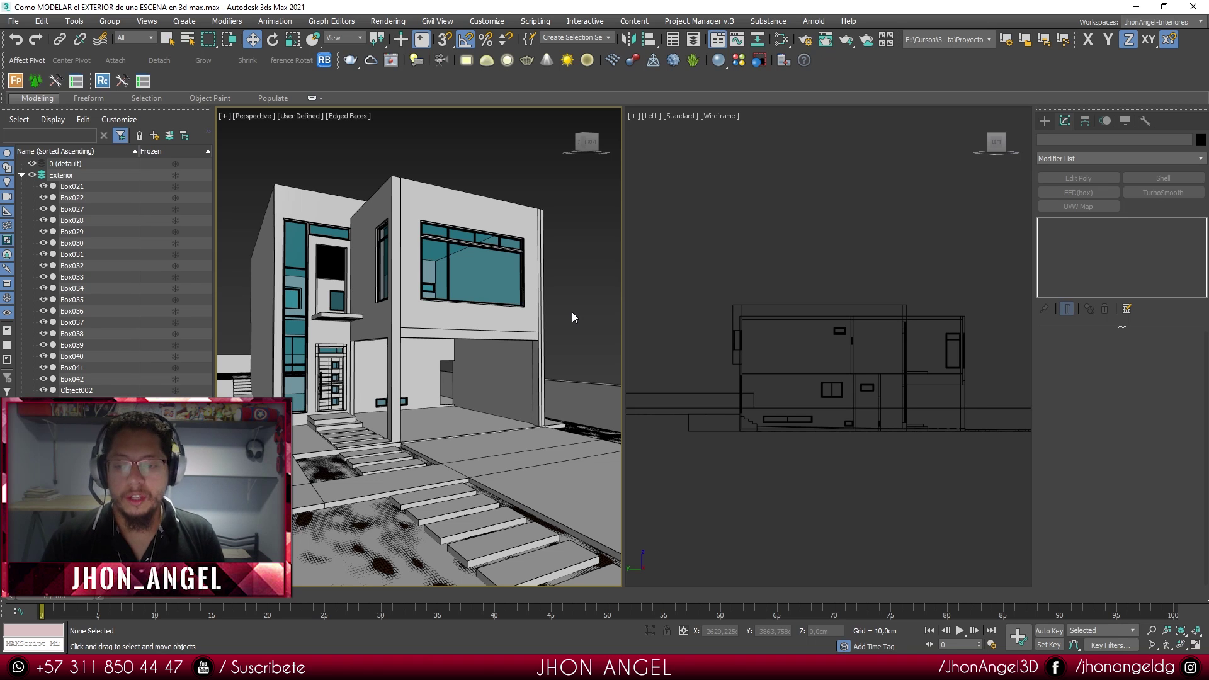
pyautogui.keyDown('alt'); pyautogui.moveTo(531, 315); pyautogui.dragTo(533, 313, button='middle'); pyautogui.keyUp('alt')
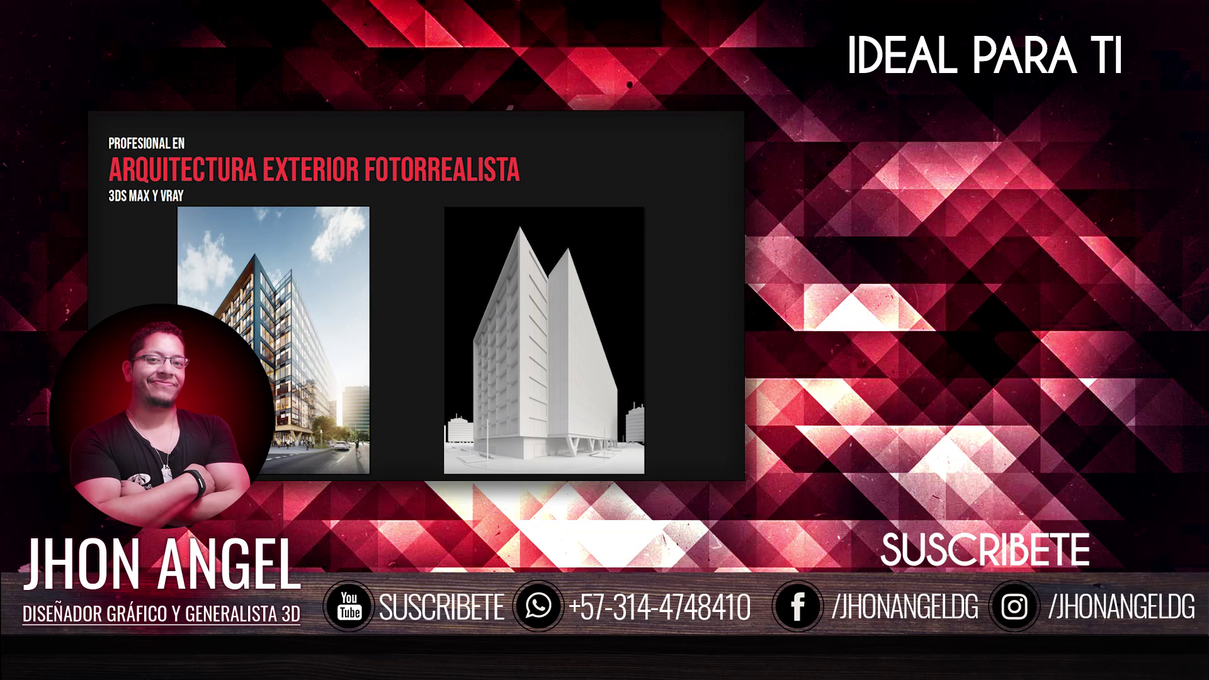